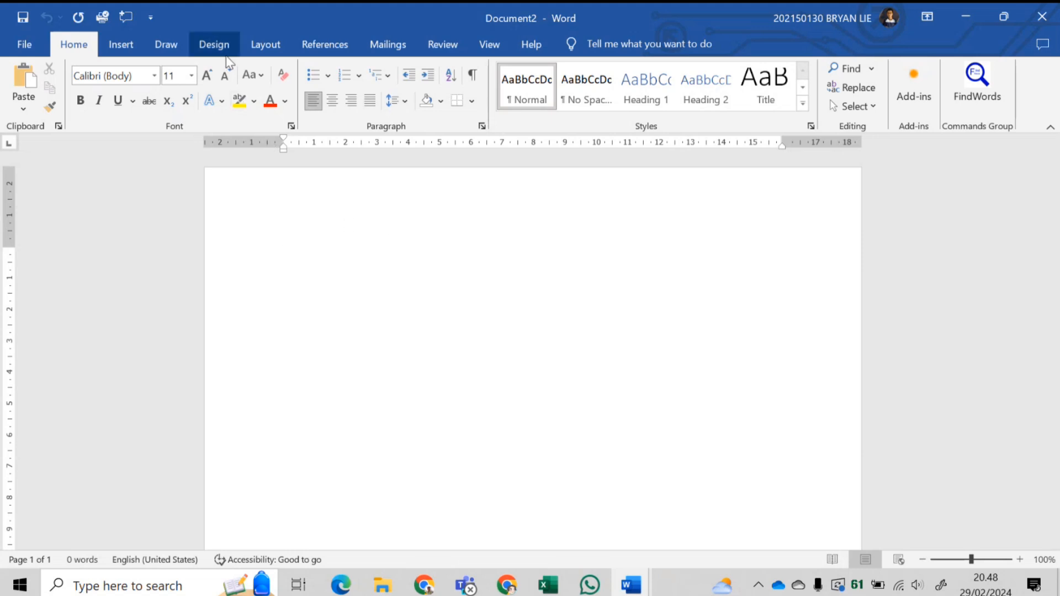
- Apply Legal paper size to the blank page from the Layout Size list
click(285, 52)
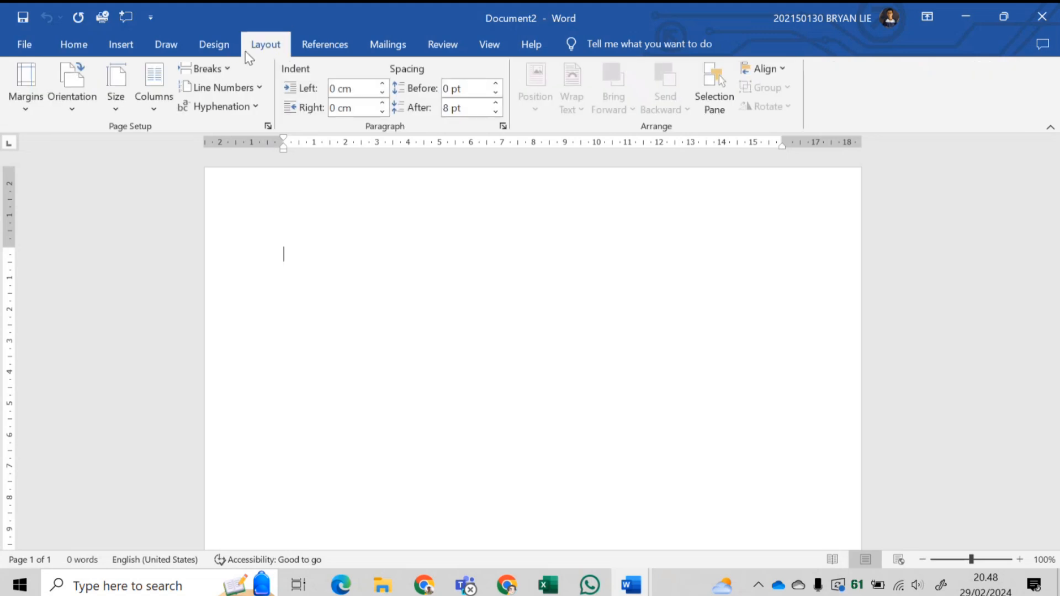
click(118, 100)
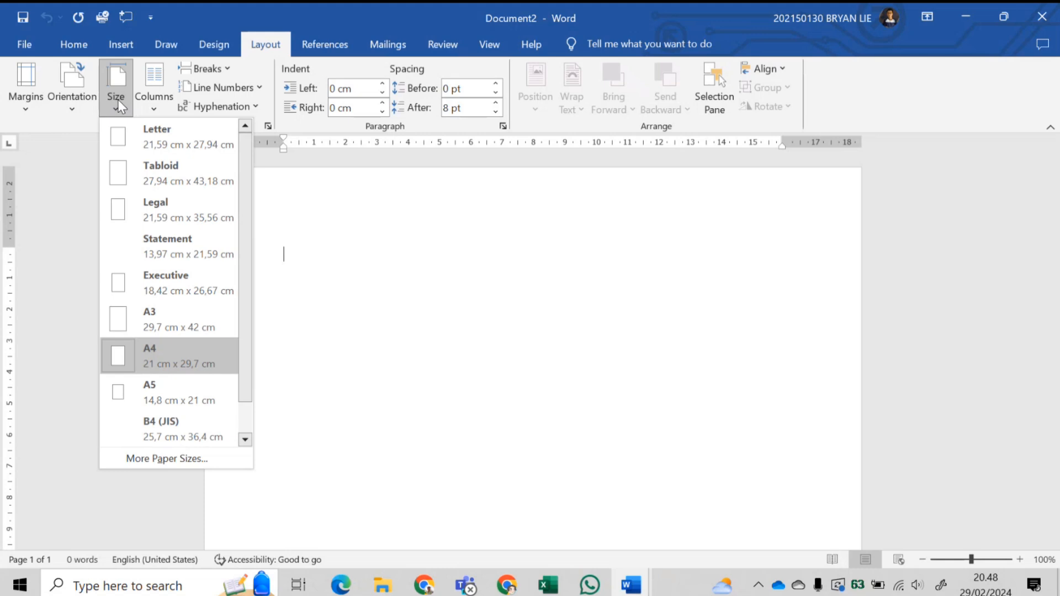
click(173, 221)
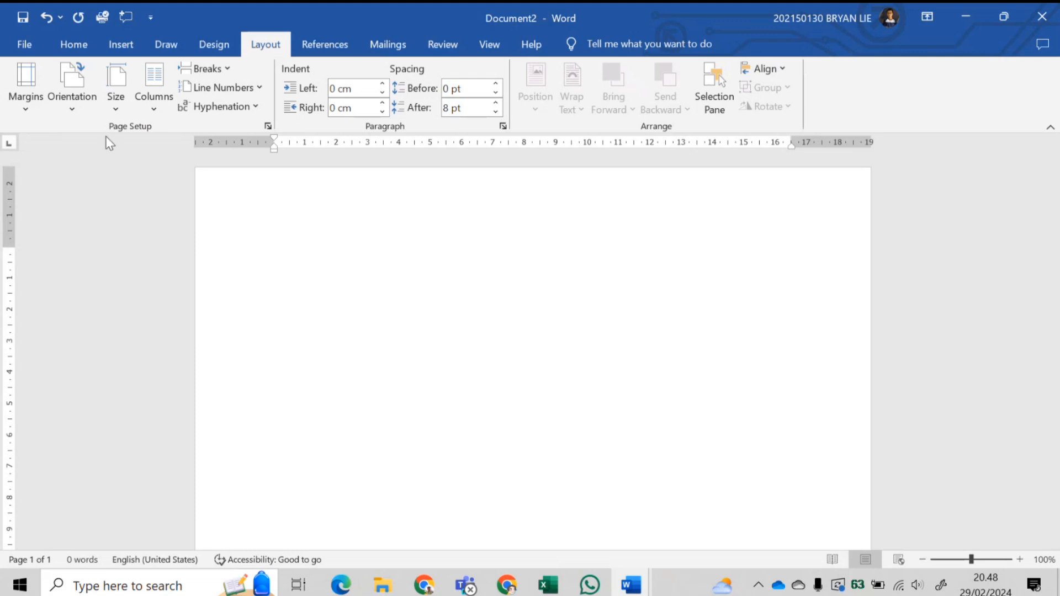
- Set custom margins to top 4 cm, bottom 2 cm, left 3 cm and right 3 cm
click(29, 109)
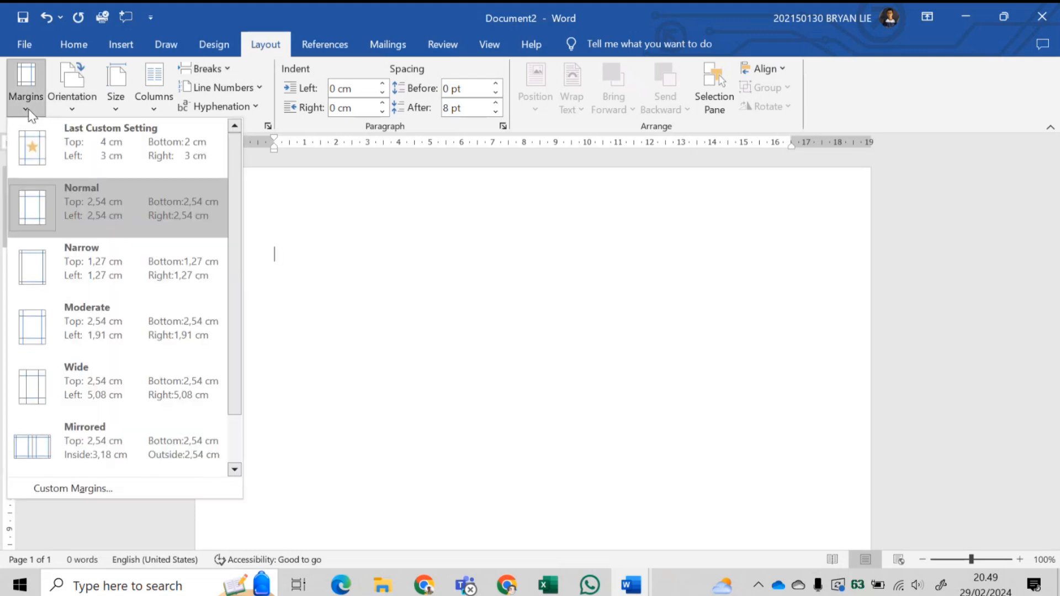
click(114, 486)
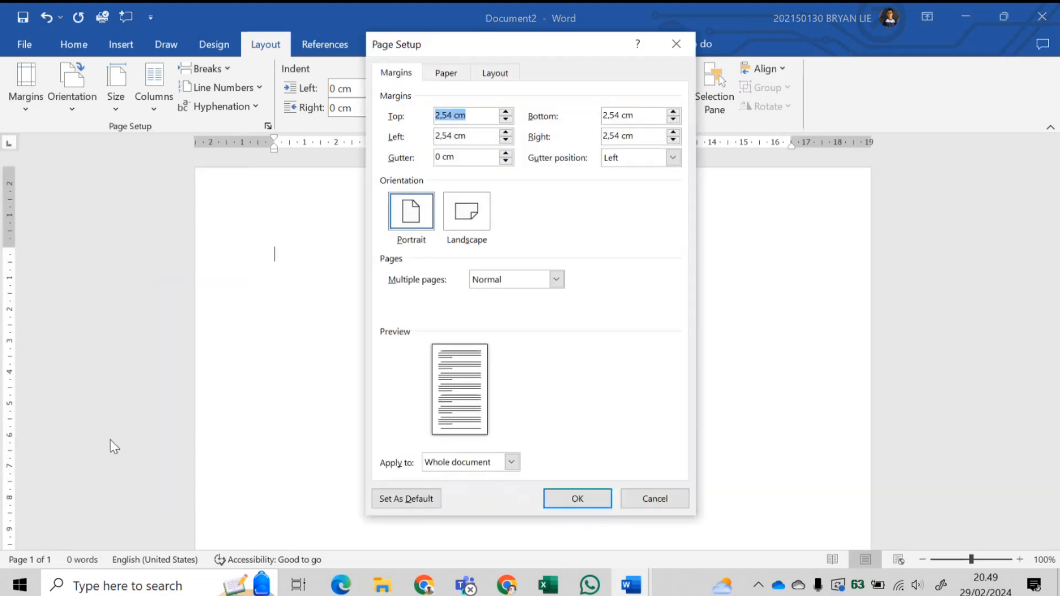
click(452, 115)
key(BackSpace)
key(BackSpace)
key(BackSpace)
key(BackSpace)
text(4)
drag(621, 115, 570, 116)
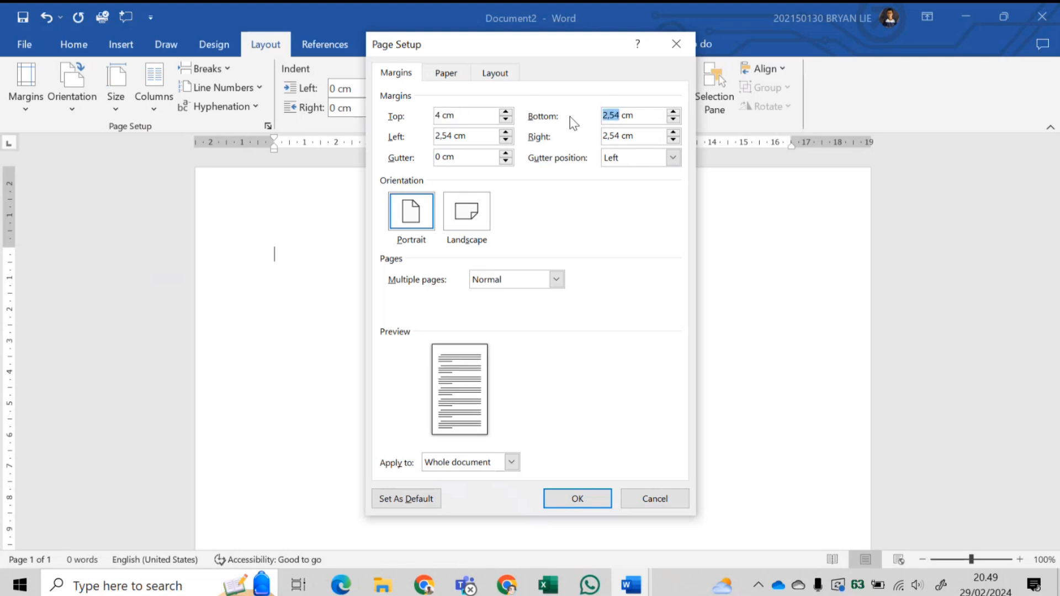
text(2)
drag(450, 136, 395, 148)
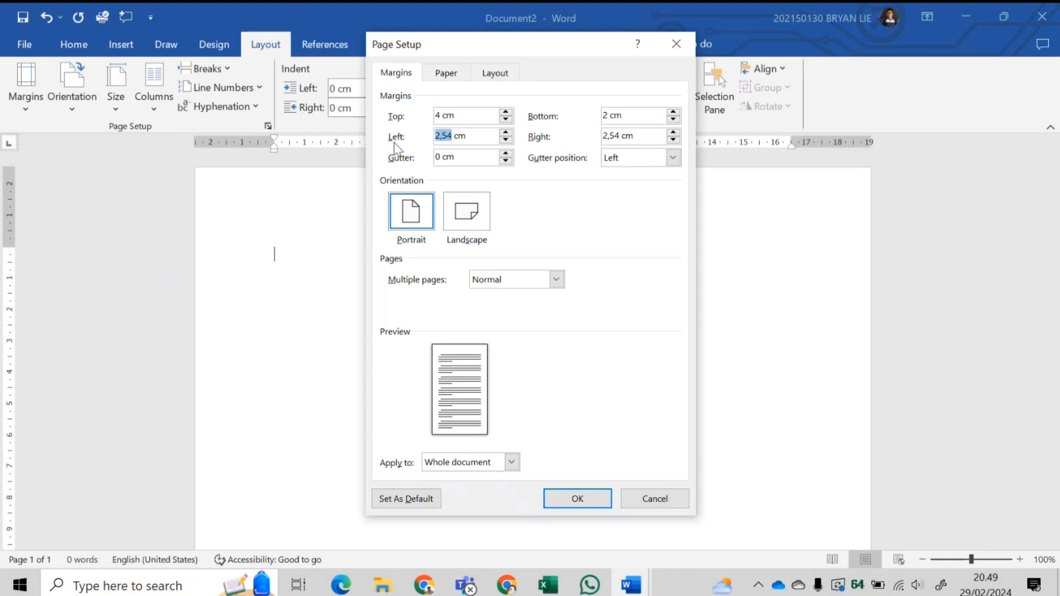
text(3)
drag(619, 139, 589, 137)
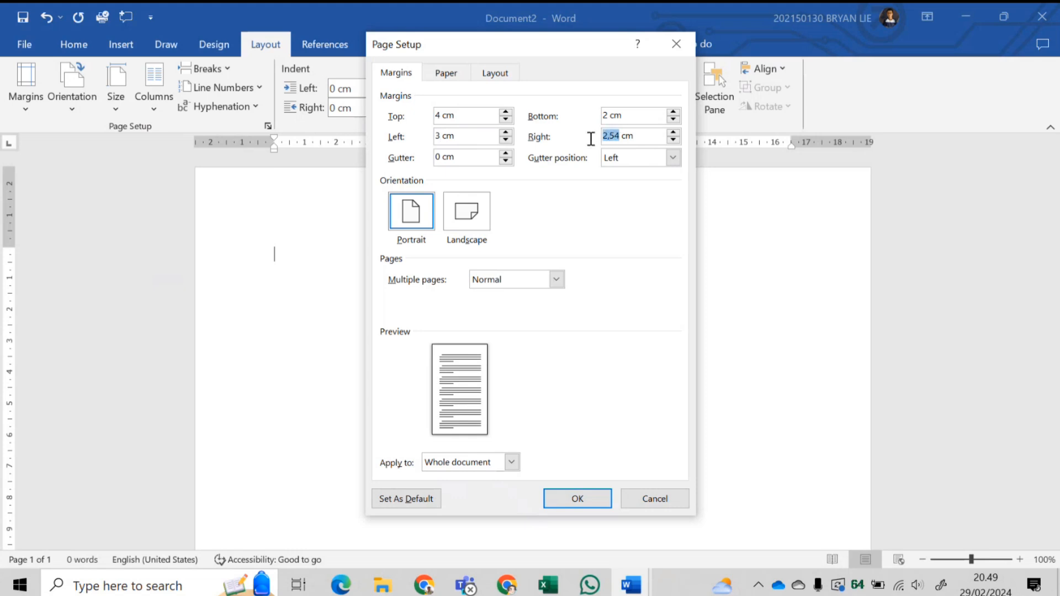
text(3)
click(591, 501)
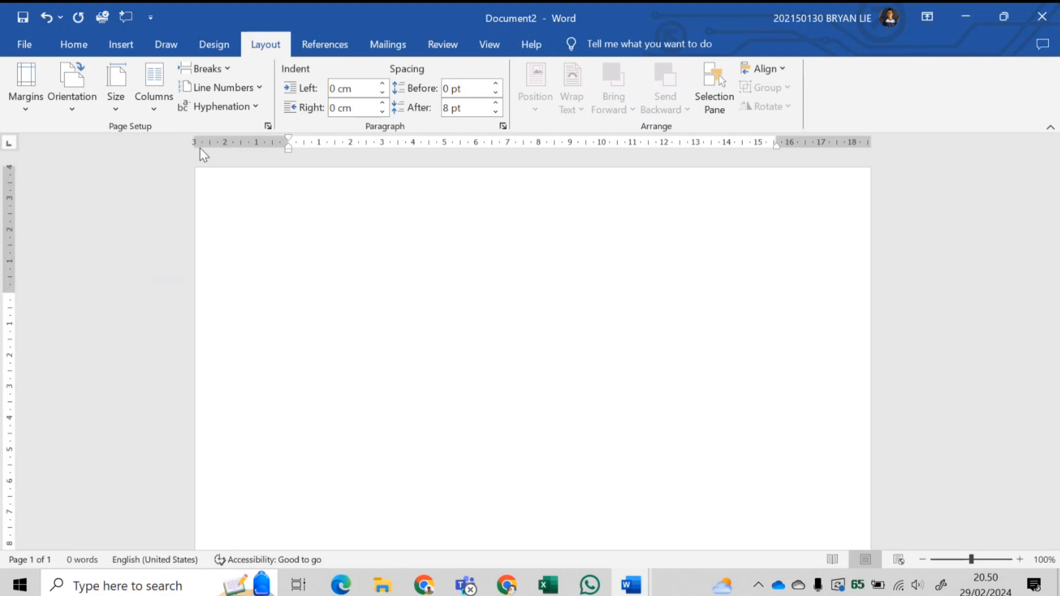
- Check the Home font and size lists, leaving Calibri at size 11 unchanged
click(74, 44)
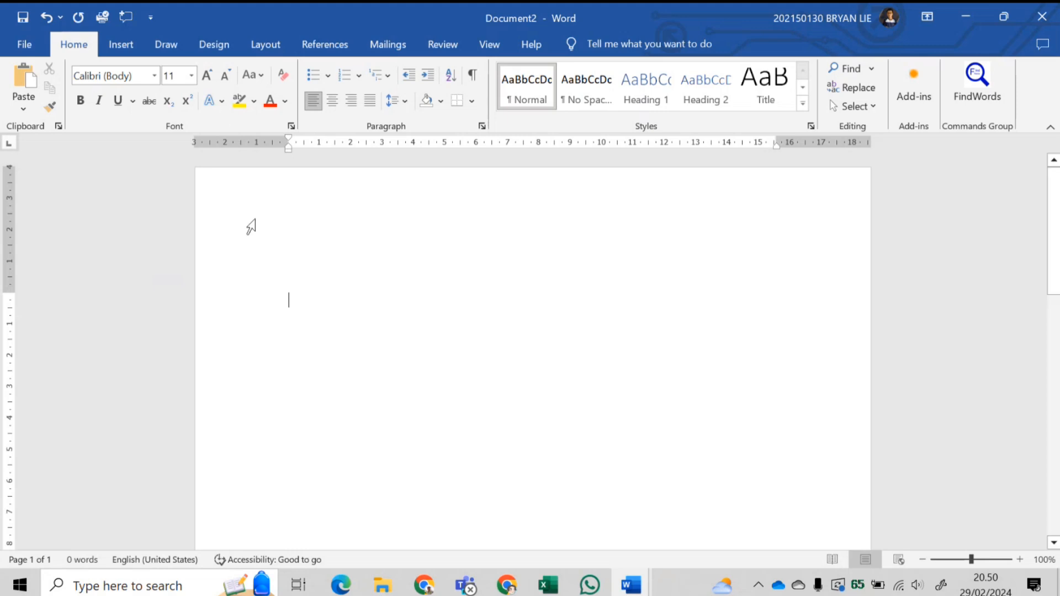
click(155, 76)
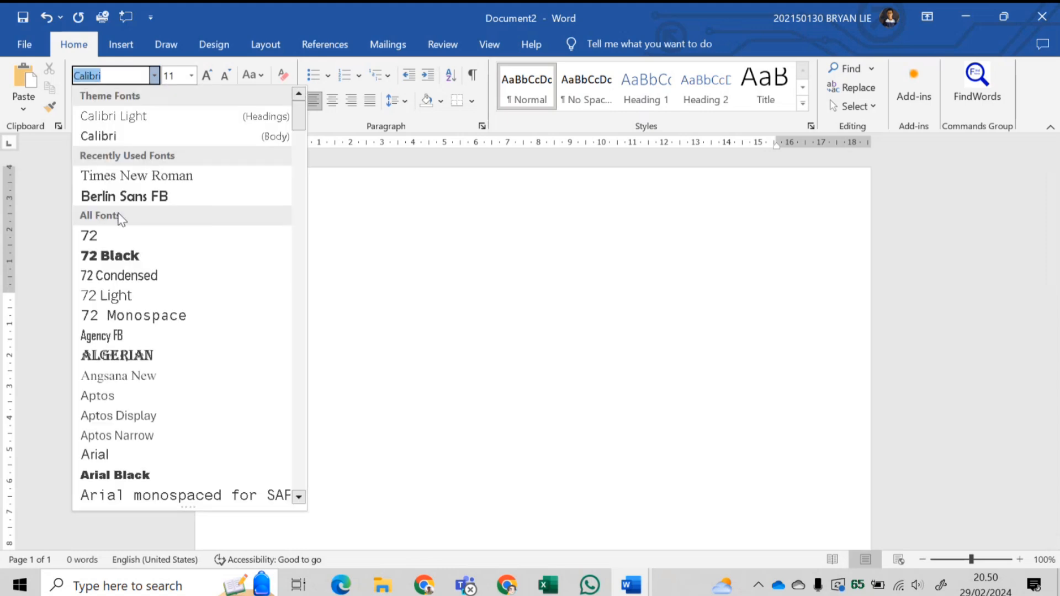
click(73, 204)
click(191, 75)
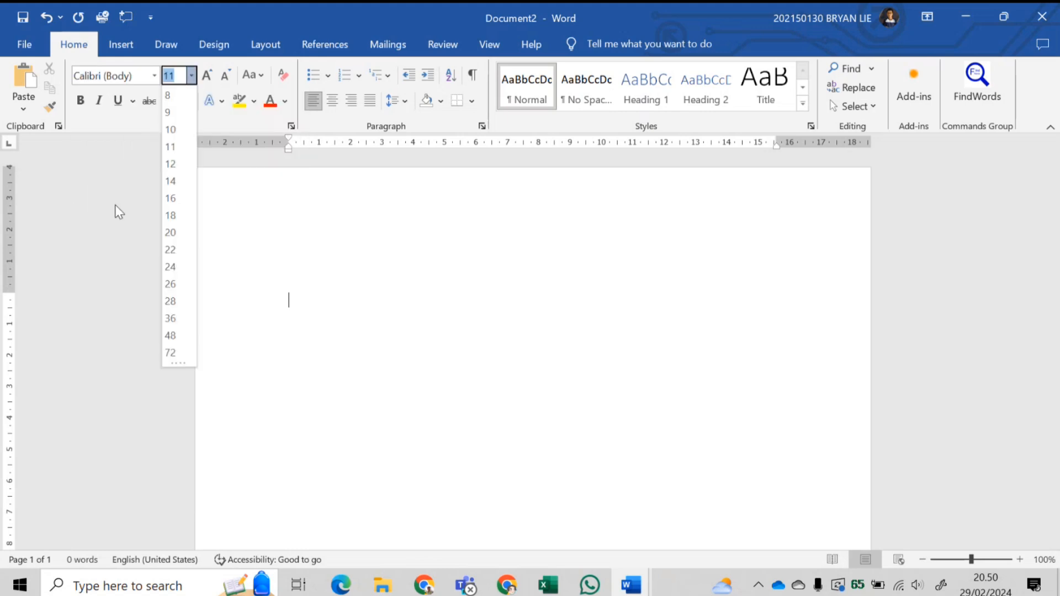
click(116, 210)
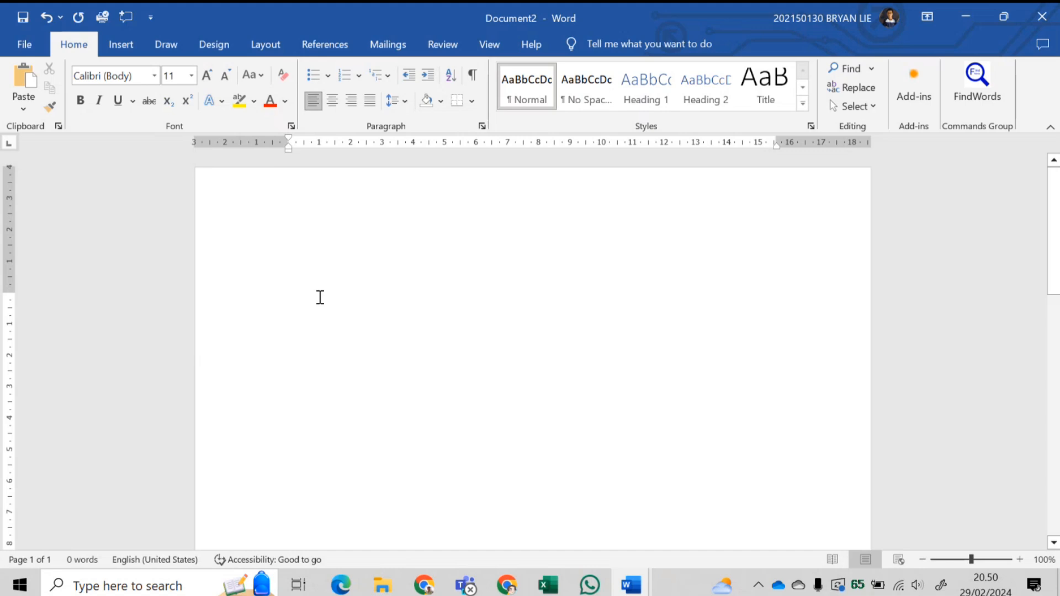
- Type 'Nomor : V/CDC/IX/2015', try right alignment, then return it to left alignment
text(Nomo)
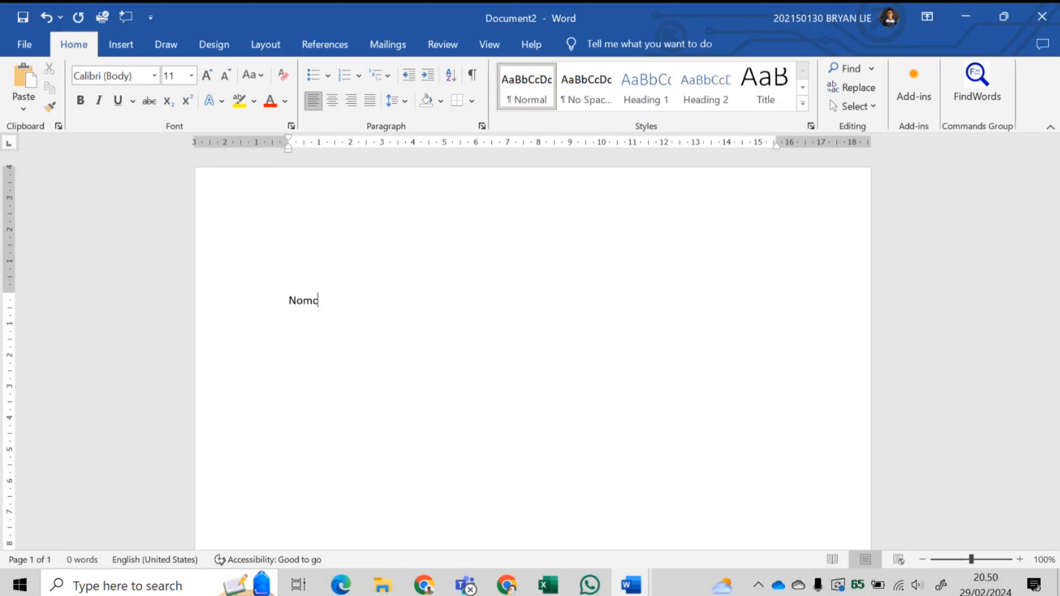
text(r : V/CDC/IX/2015)
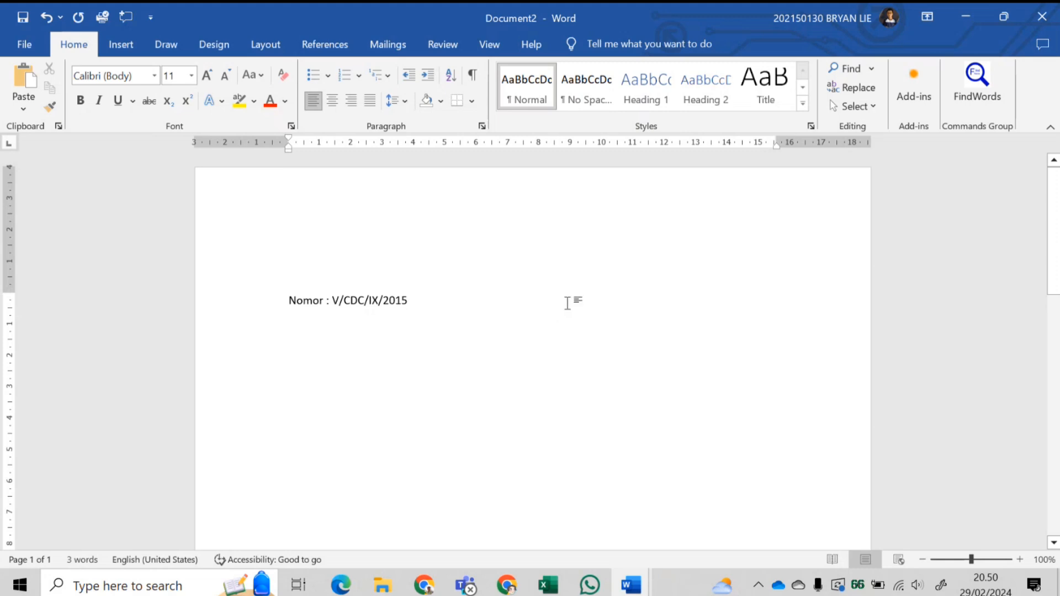
click(351, 102)
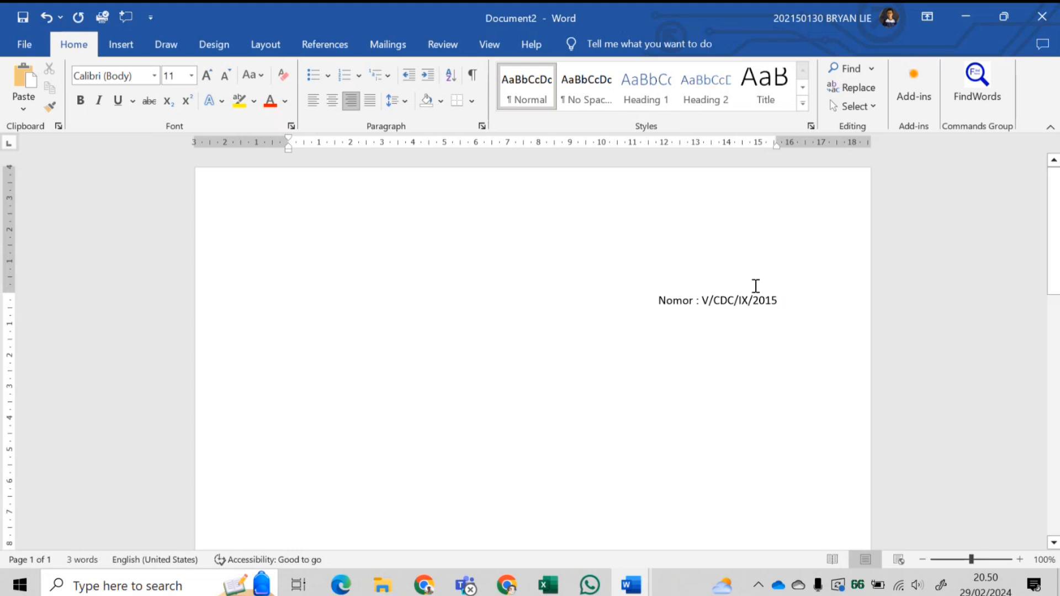
click(307, 106)
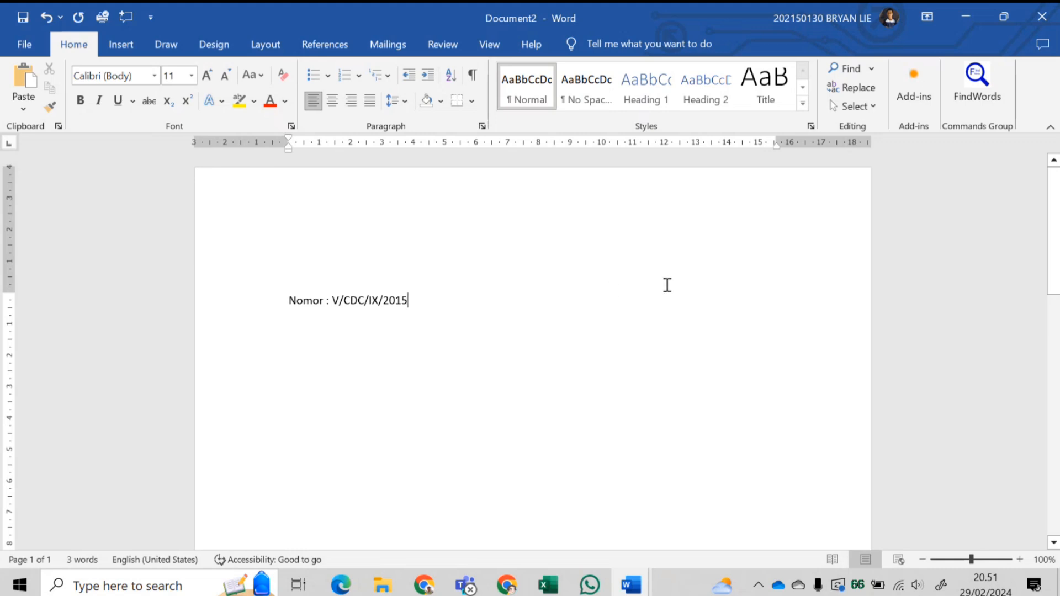
- Try a tabbed 'September 2015' date, undo it, and left-align the Nomor line again
key(Tab)
key(Tab)
key(Tab)
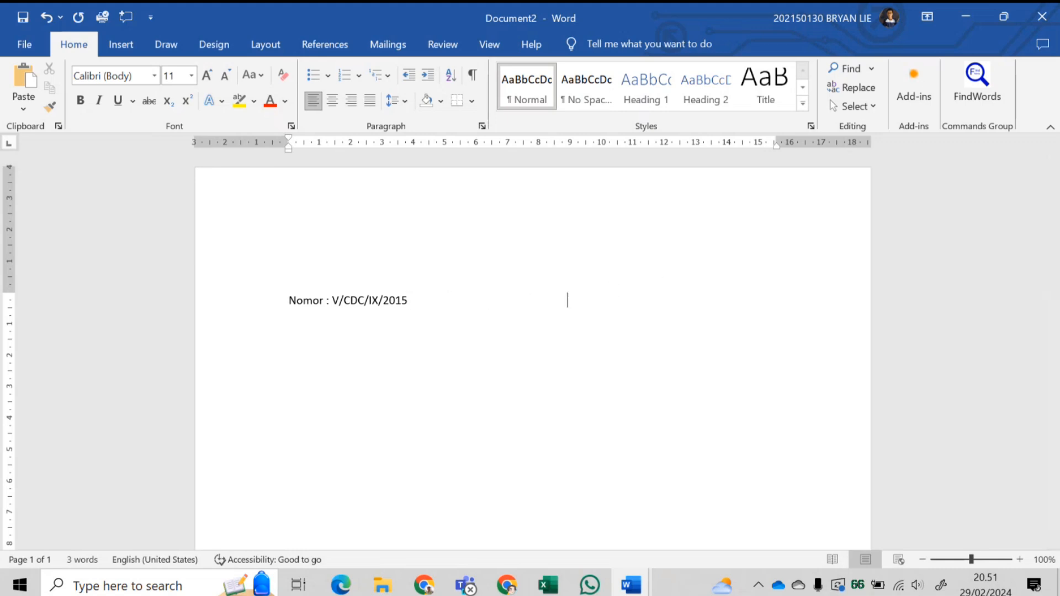
text(Septem)
key(Return)
text(2015)
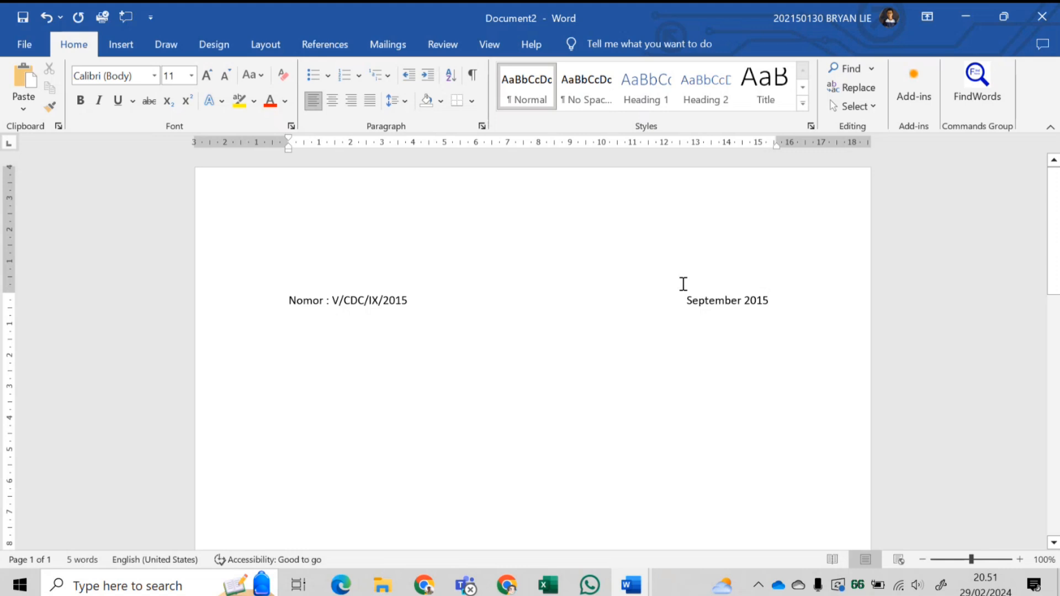
key(ctrl+z)
key(ctrl+z)
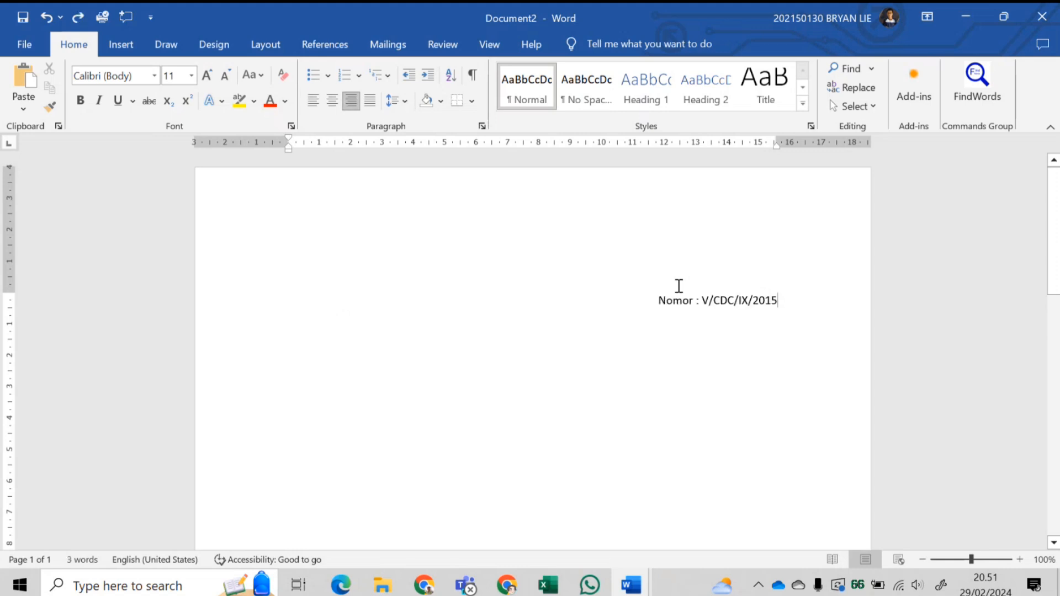
click(313, 101)
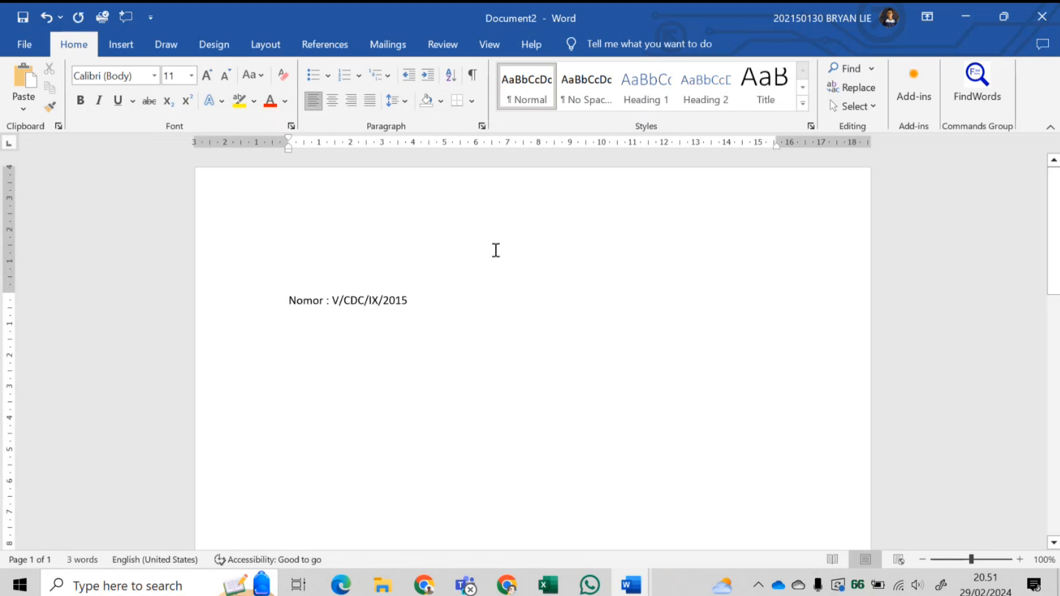
- Set a 12 cm tab stop, tab in 'September 2015', shift the stop further right, then start a new line
click(663, 143)
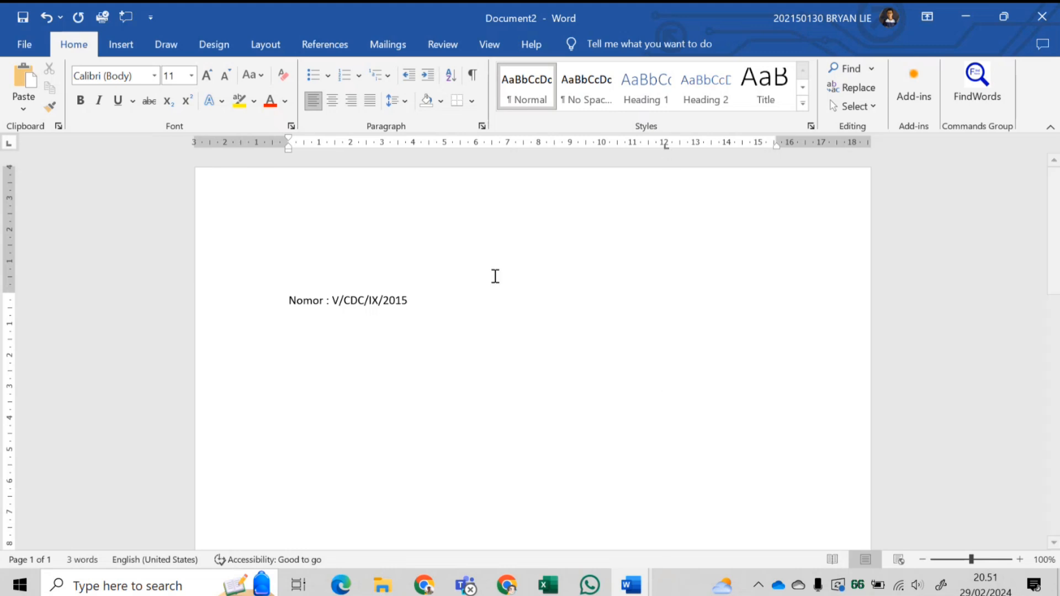
key(Tab)
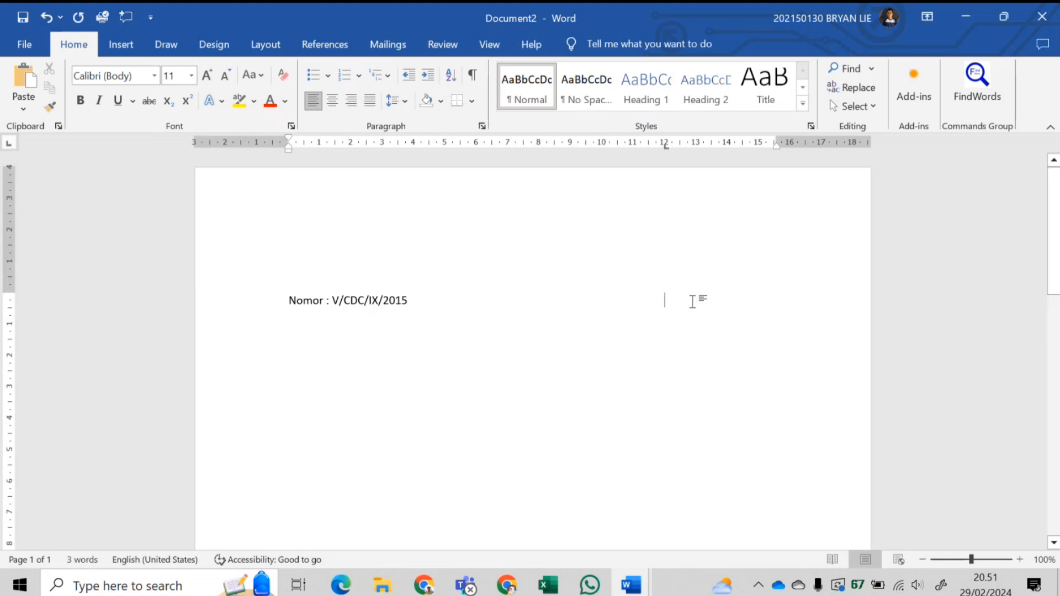
text(Sept)
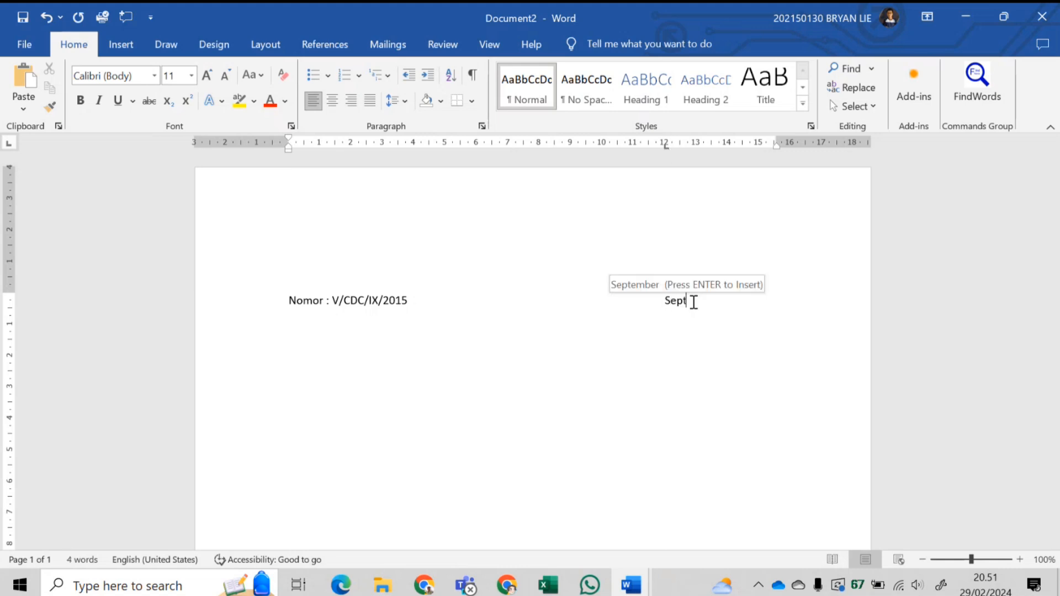
text(em)
key(Return)
text(2)
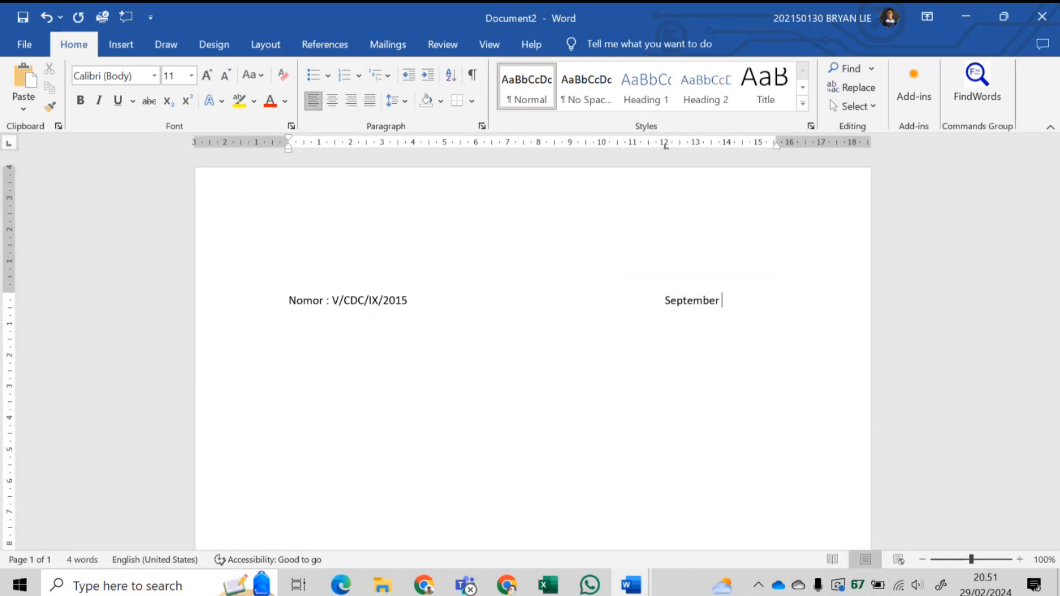
text(015)
drag(665, 146, 690, 147)
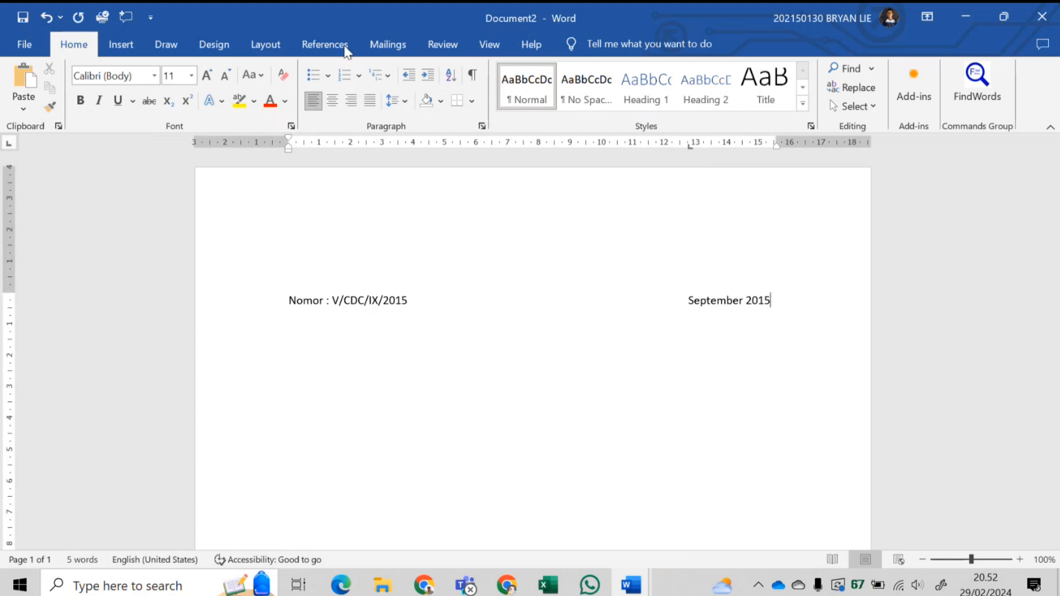
key(Return)
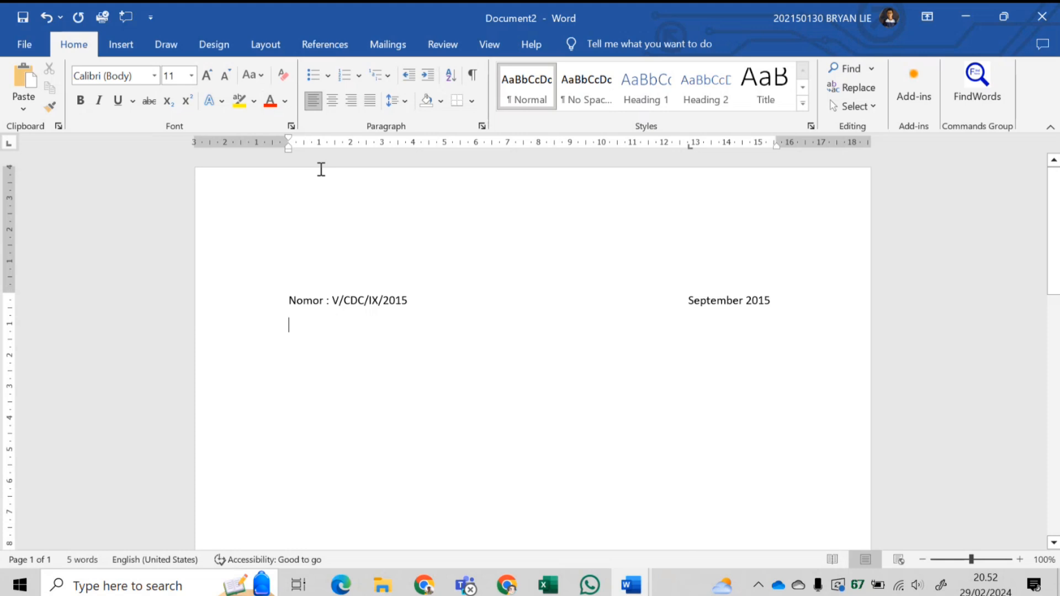
- Reduce paragraph spacing after to 0 pt in the Layout settings
click(231, 48)
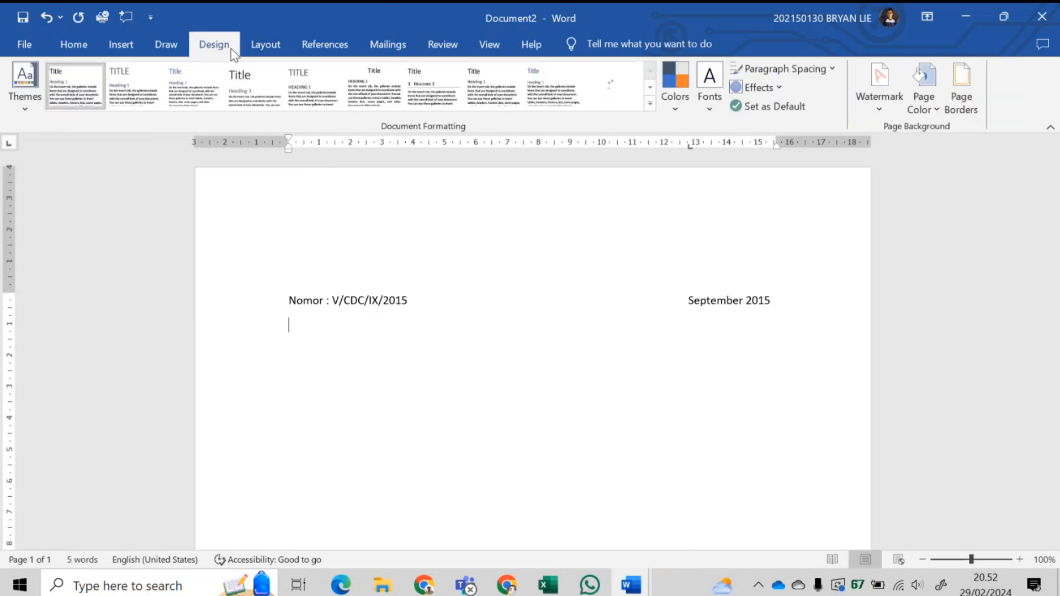
click(265, 46)
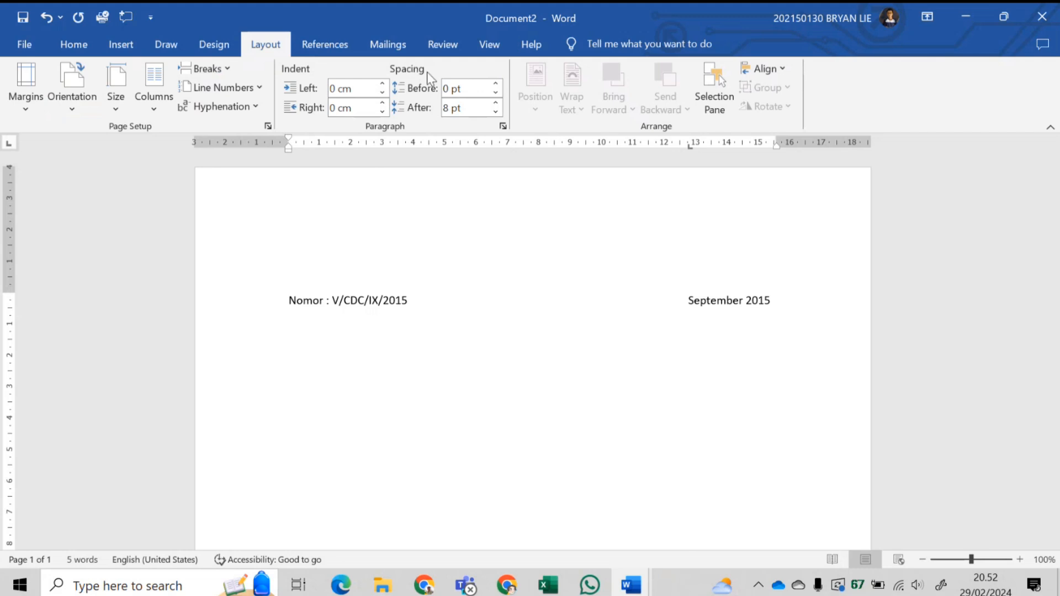
click(496, 111)
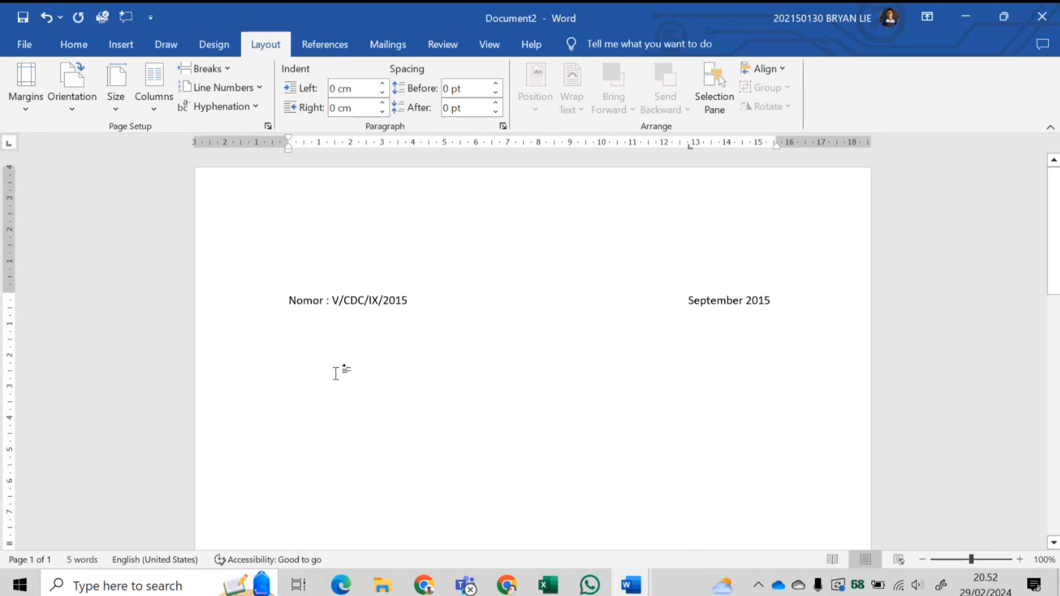
- Type 'Yth.' on a new line and justify the paragraph
key(Return)
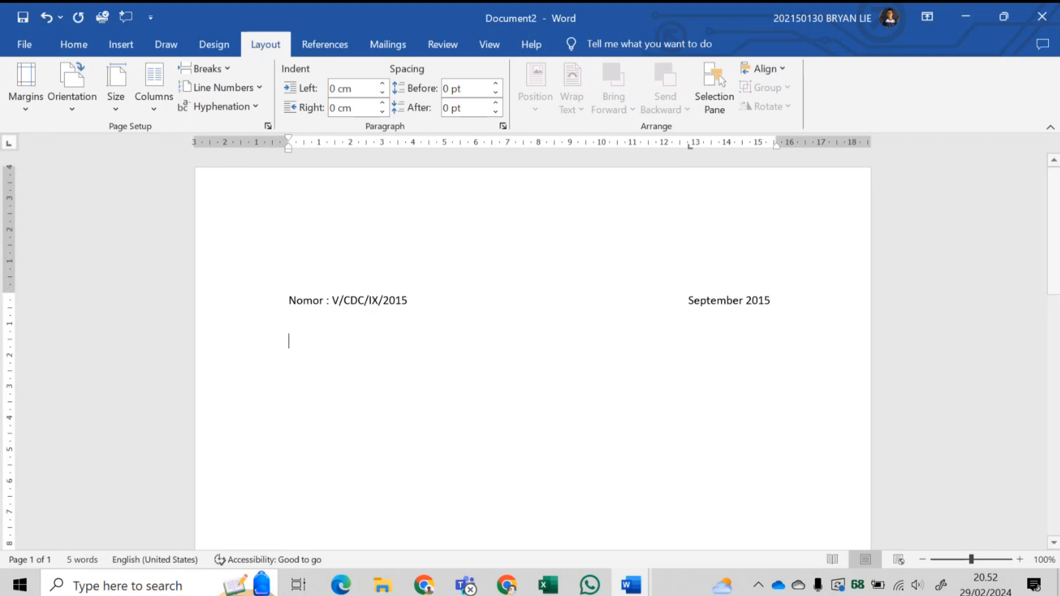
text(Yth)
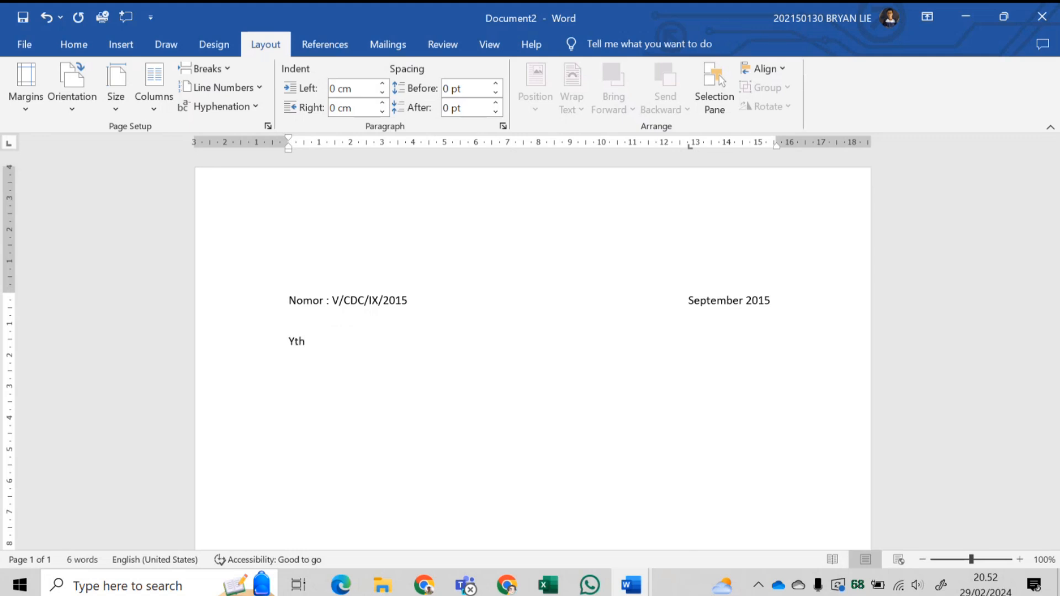
text(.)
click(88, 44)
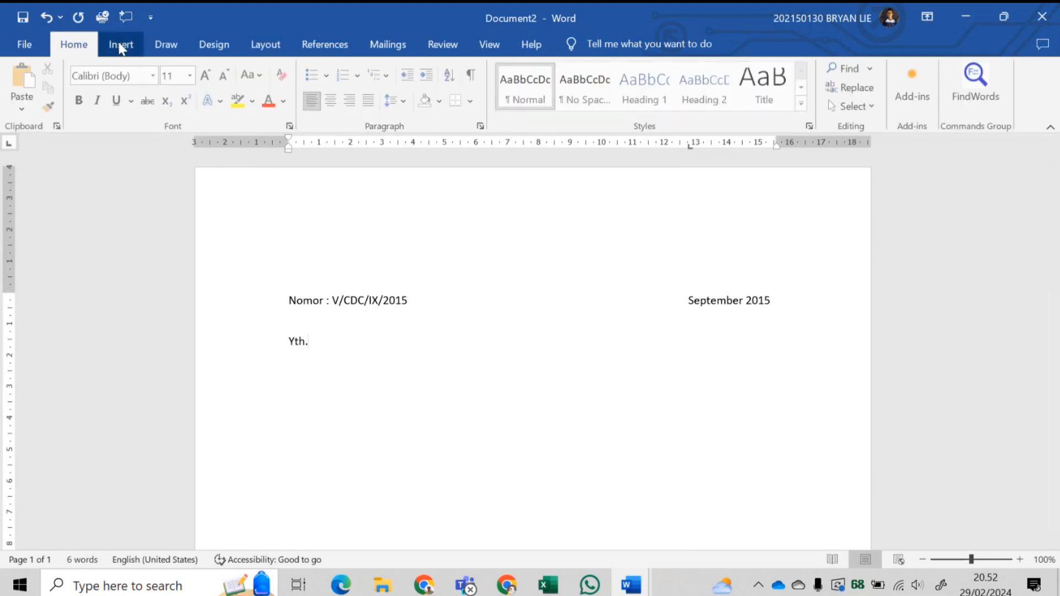
click(377, 104)
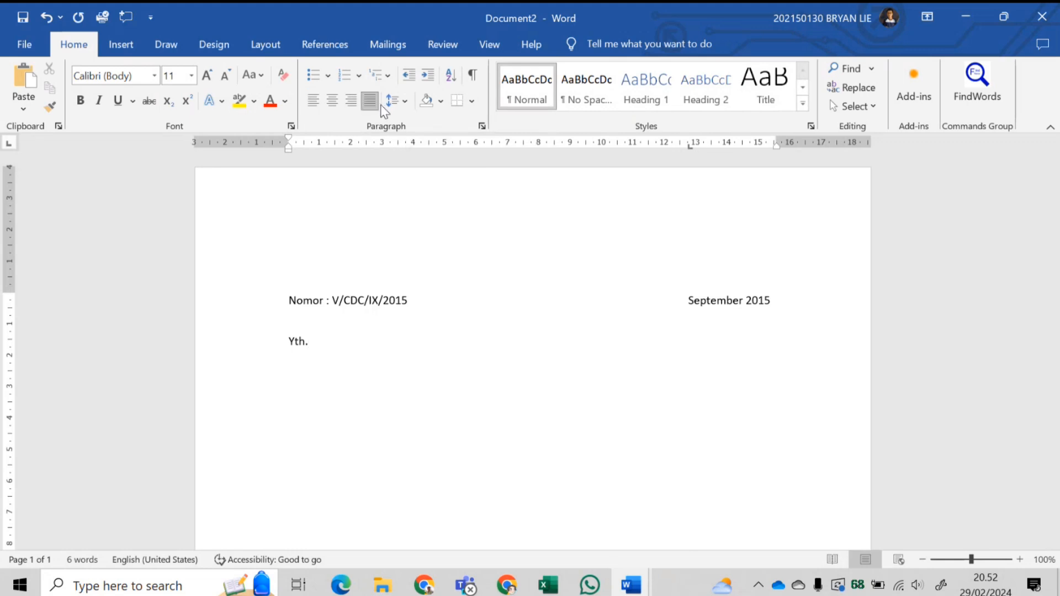
- Add <<Nama>>, <<Kode>>, <<Alamat>> lines, a blank line, then the Cypaheim 1950 opening sentence
key(Return)
text(<<Nama>>)
key(Return)
text(<<Kode>>)
key(Return)
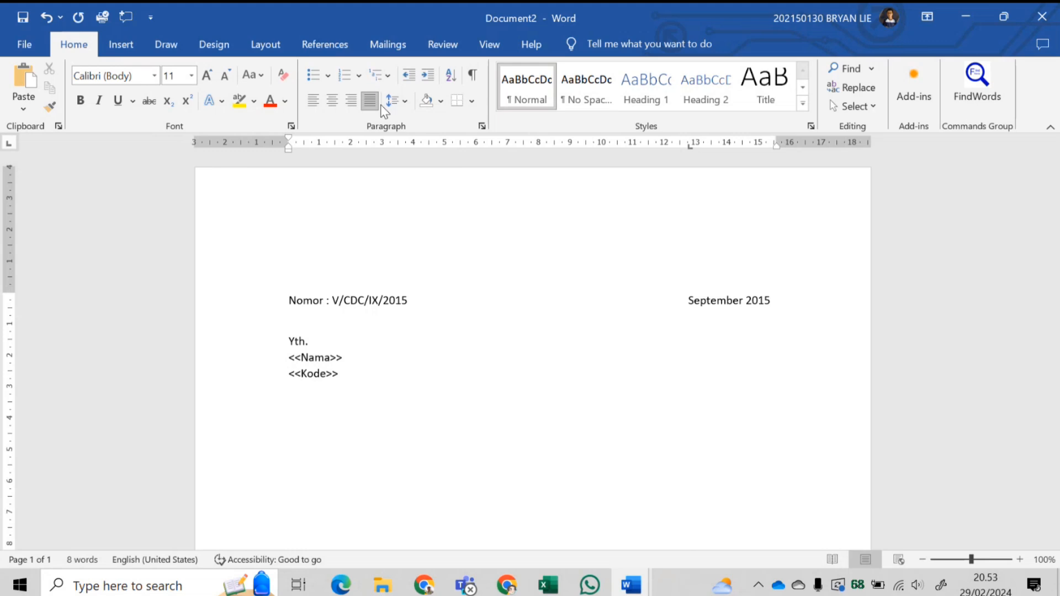
text(<<Alamat>>)
key(Return)
key(Return)
text(Cy)
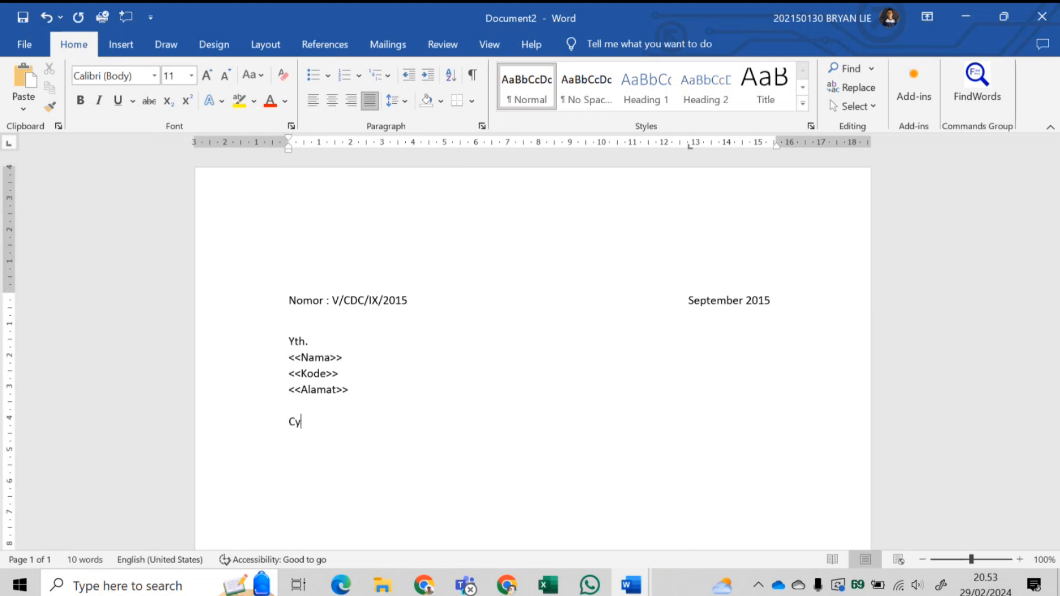
text(paheim adalah perusahaa)
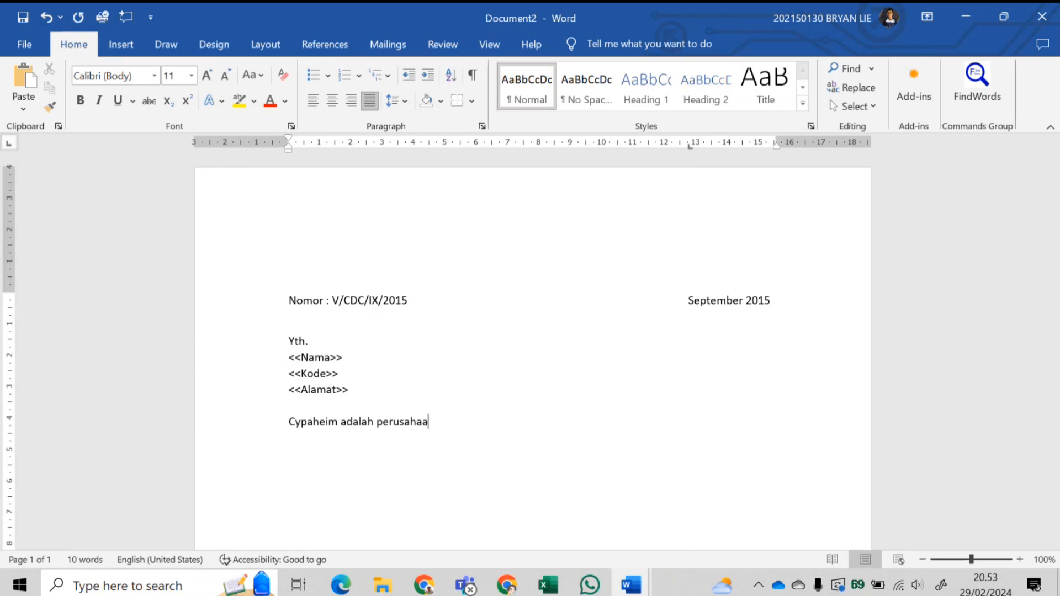
text(n mainan di Jepang)
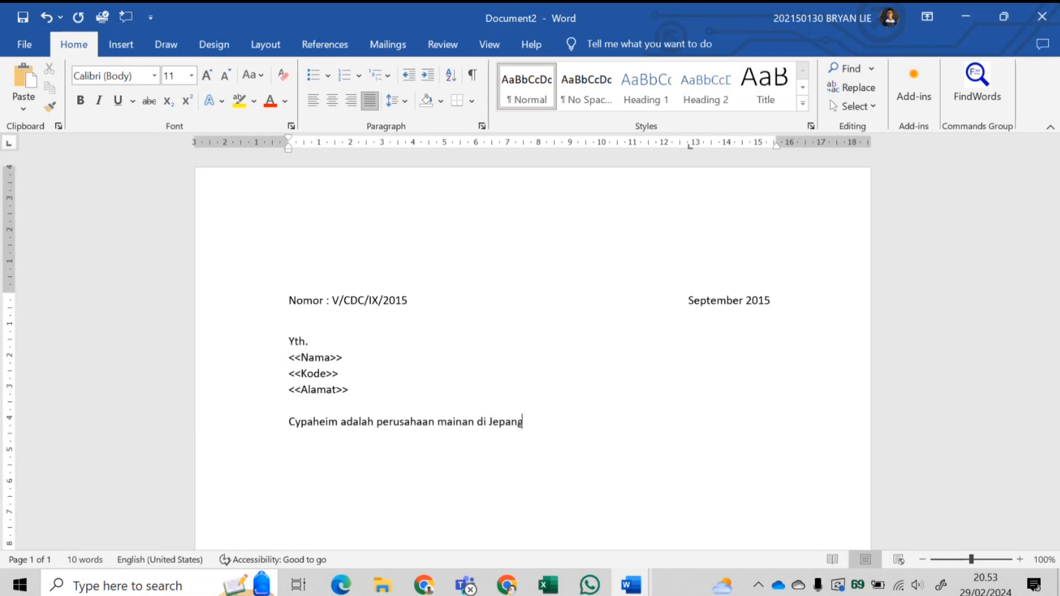
text( yang didirikan pada tahu)
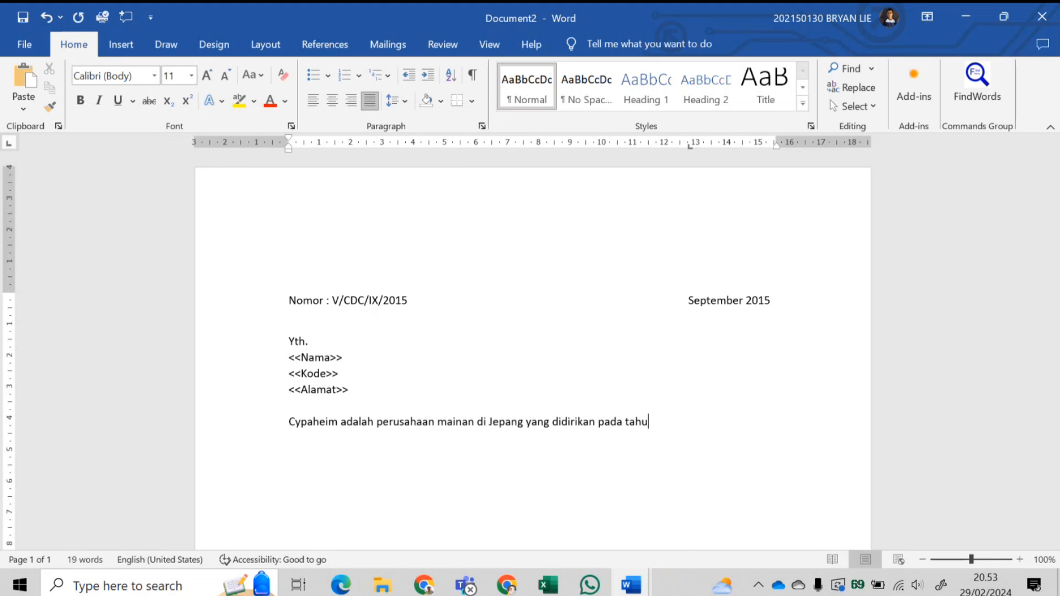
text(n 1950.)
- Close the draft without saving and bring up Praktikum 1__NIM_PT Cypaheim.docx
click(1034, 28)
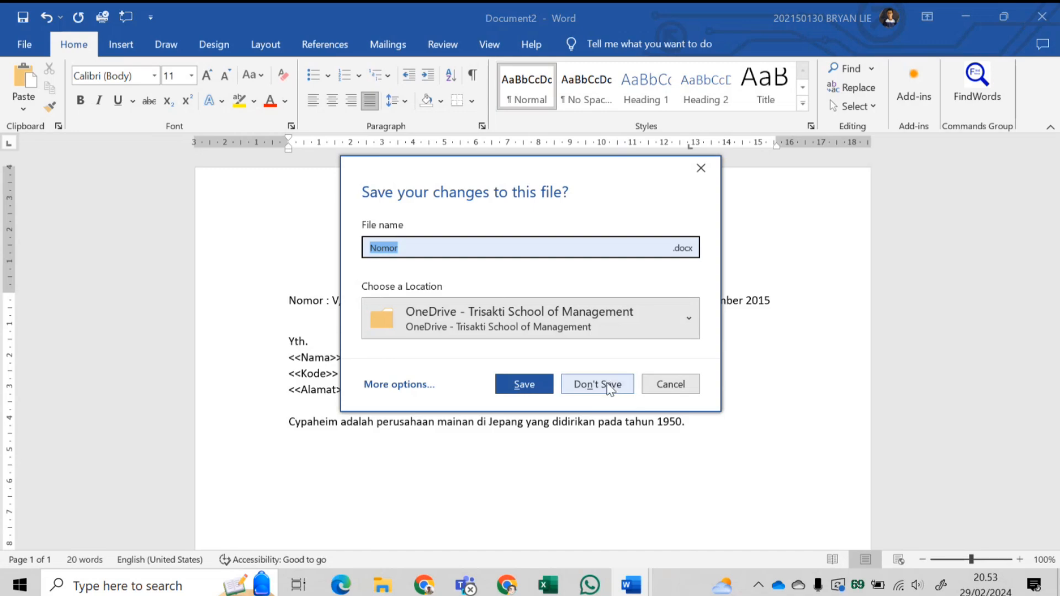
click(597, 385)
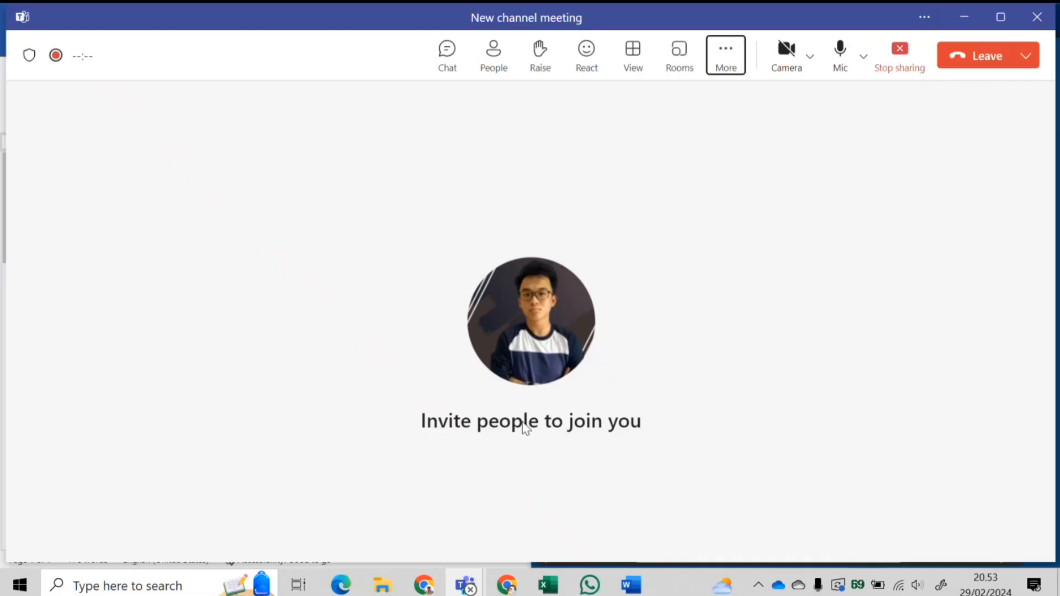
click(629, 584)
scroll(380, 325, down, 1)
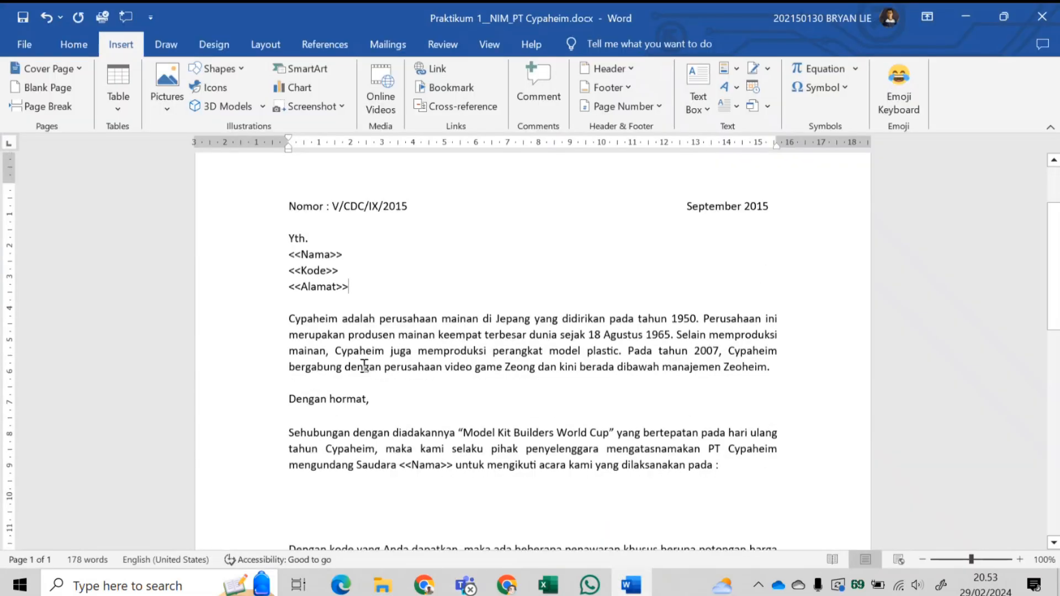
scroll(346, 284, up, 1)
scroll(346, 292, down, 4)
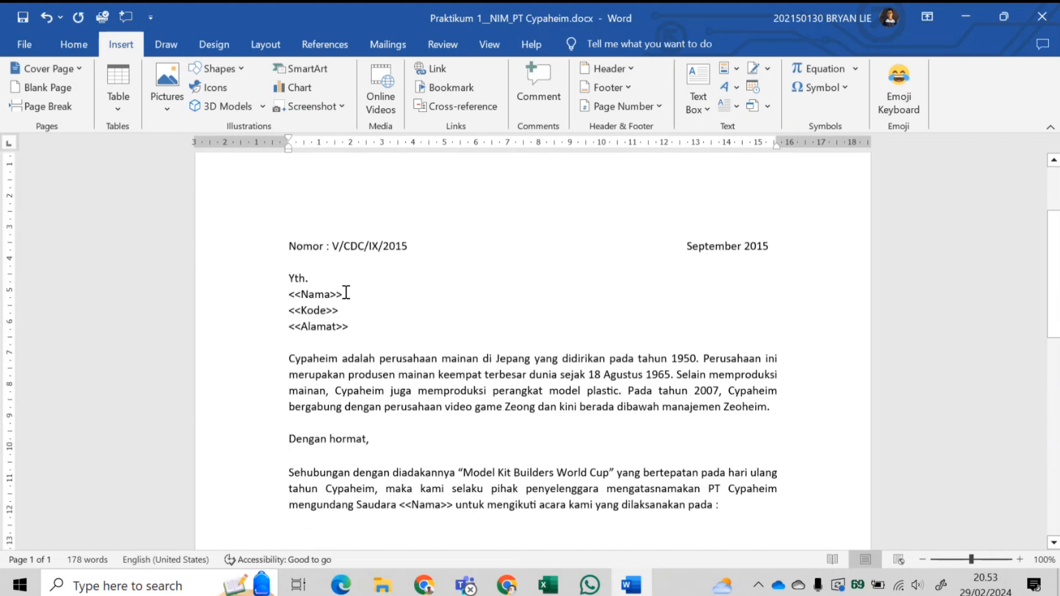
scroll(346, 292, down, 5)
- Insert a new empty line after the 'dilaksanakan pada :' line
scroll(367, 314, up, 6)
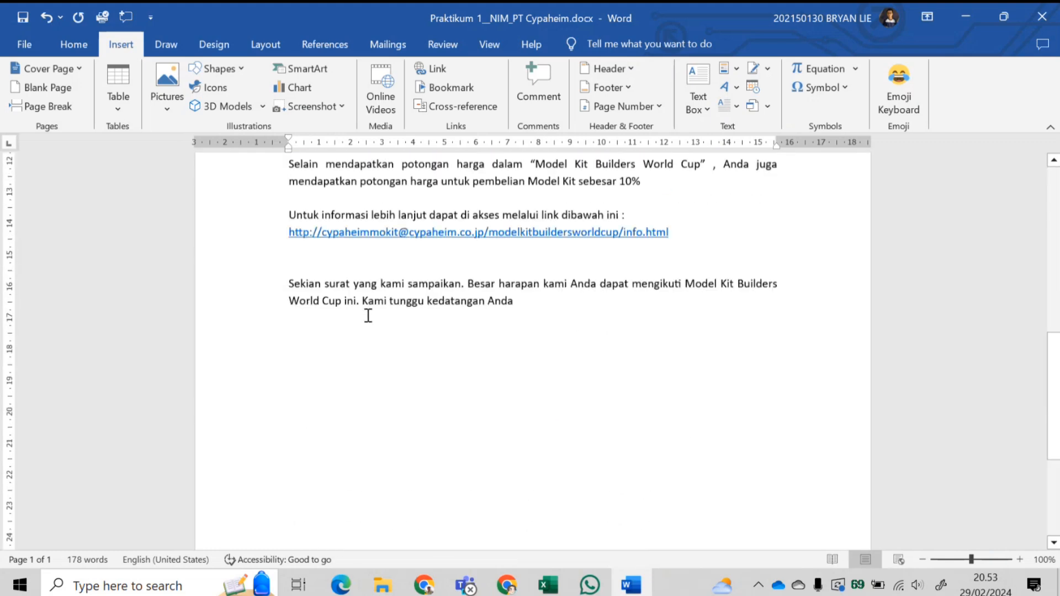
scroll(365, 309, up, 4)
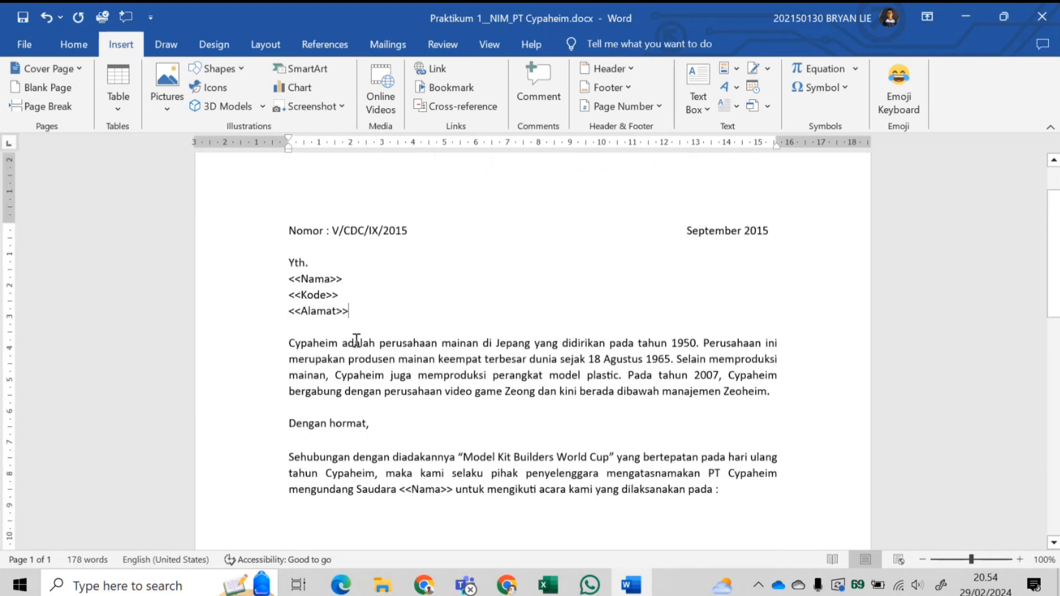
scroll(352, 403, down, 3)
click(329, 362)
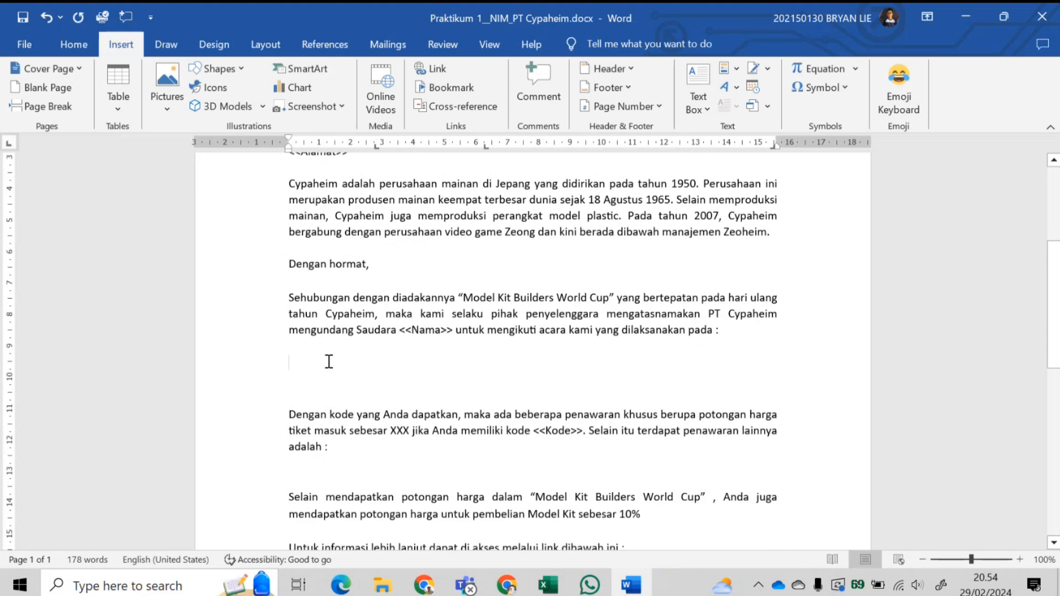
scroll(331, 381, down, 2)
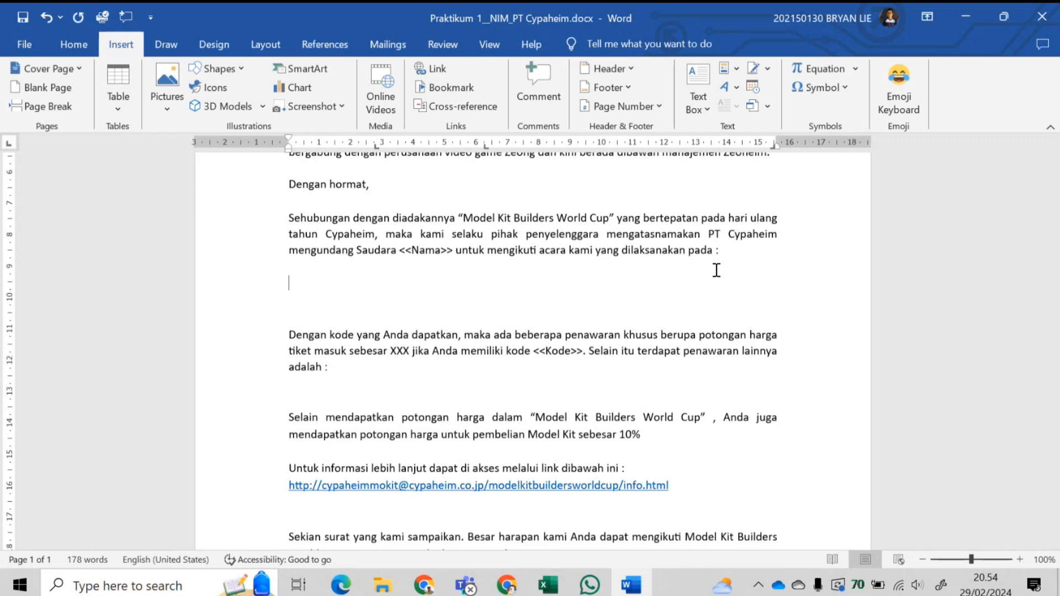
click(719, 254)
key(Return)
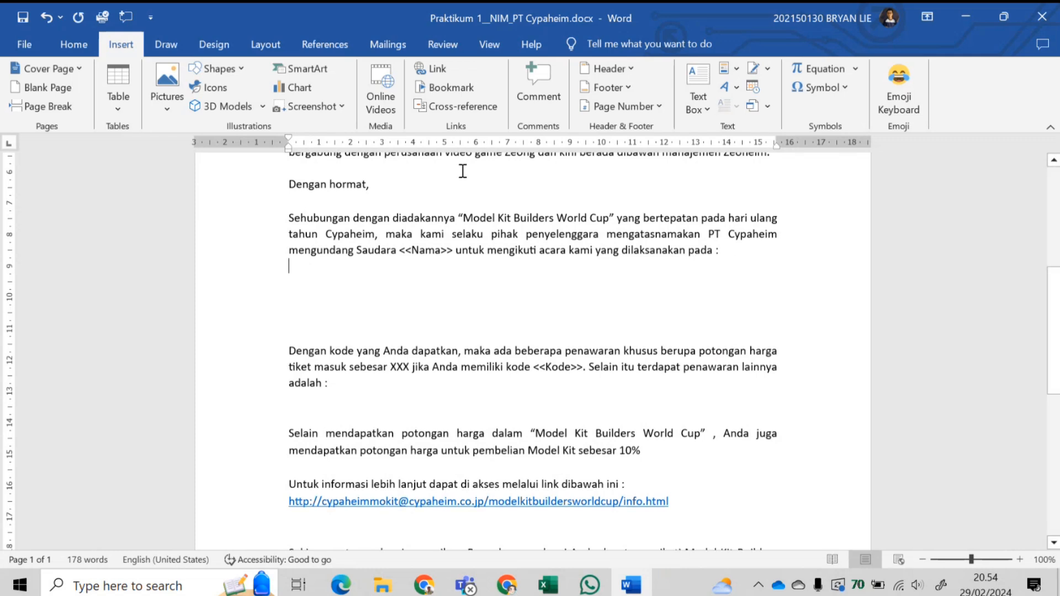
- Set a ~4.5 cm tab stop, type 'Hari, tanggal : Minggu, 27 September 2015', and add a blank line above
click(430, 146)
key(Tab)
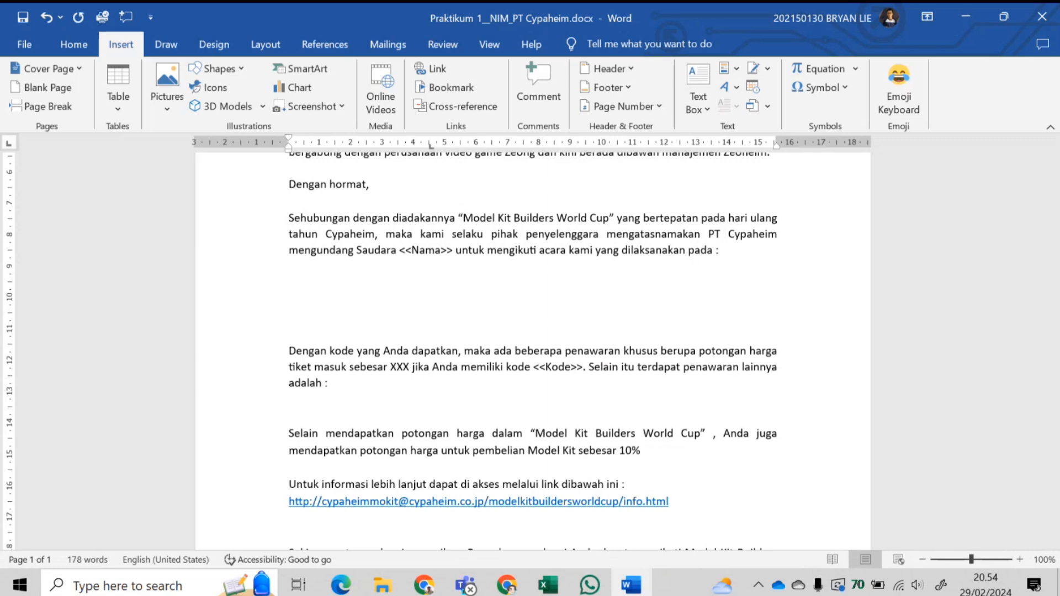
text(Hari, tanggal	:)
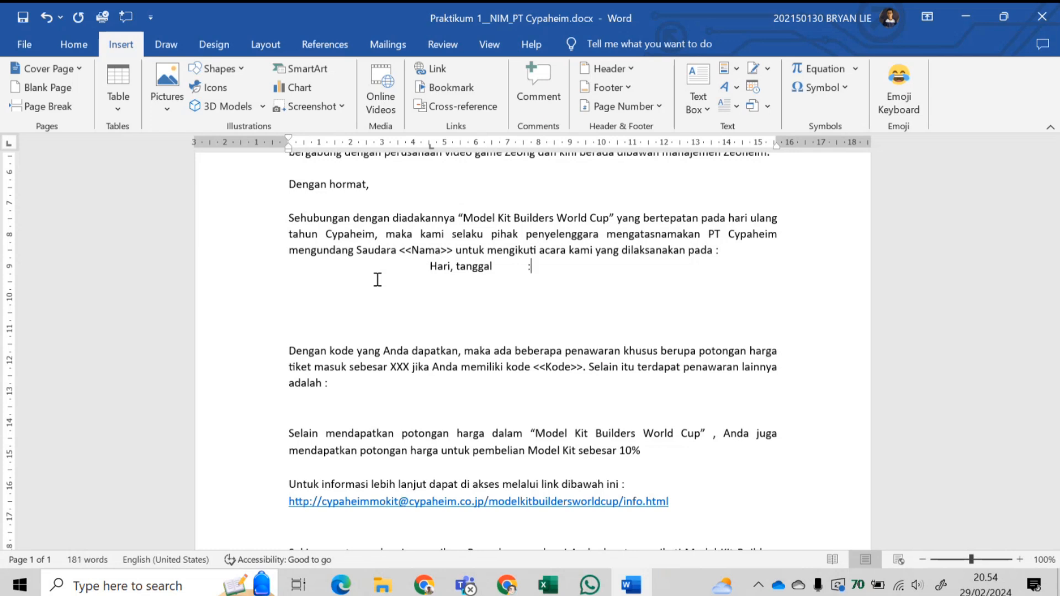
text( Minggu, 27 Septembe)
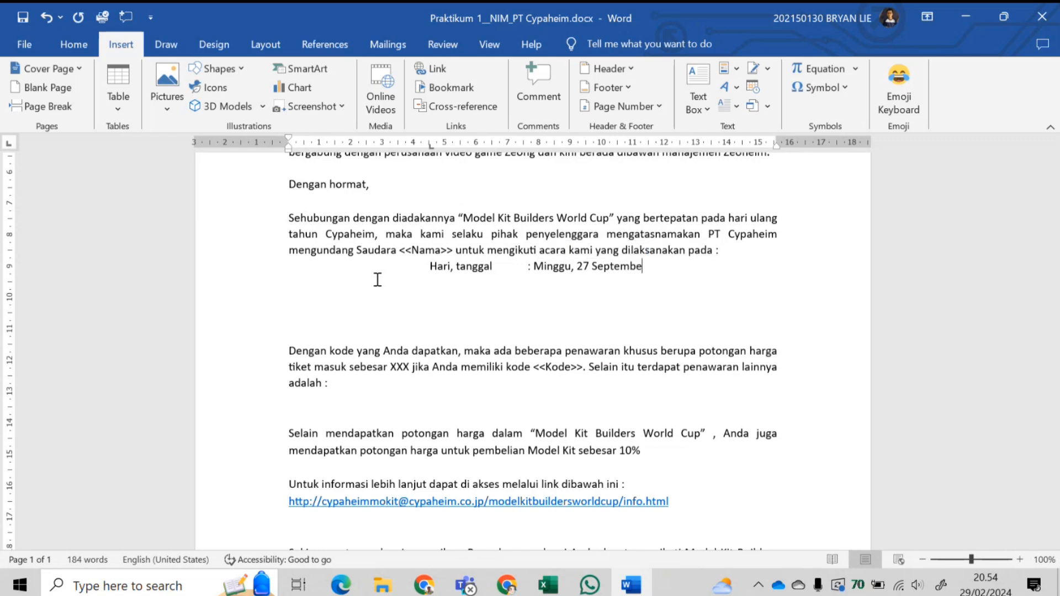
text(r 2015)
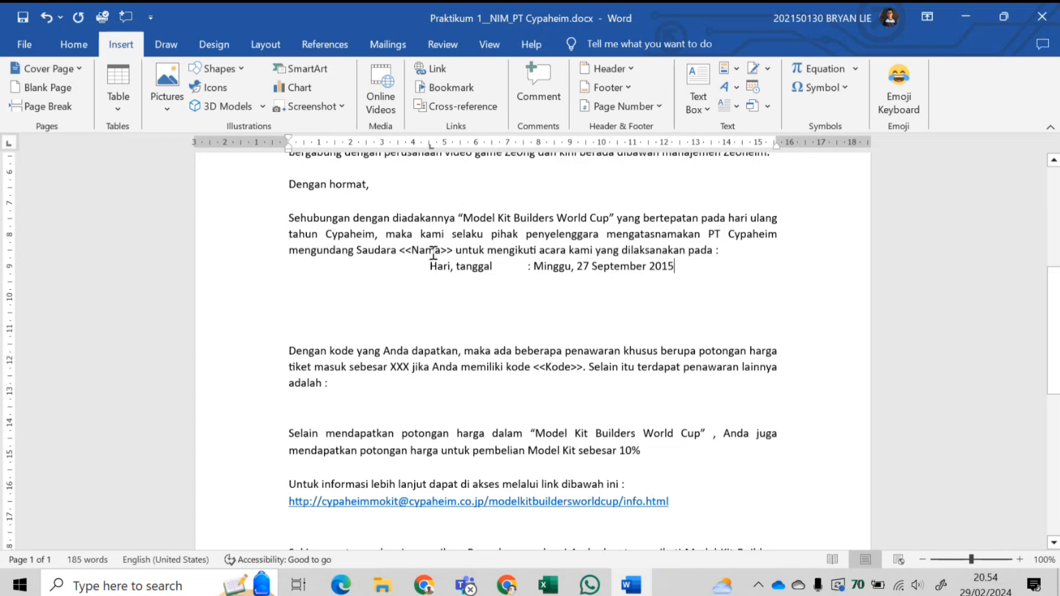
click(431, 268)
click(746, 250)
key(Return)
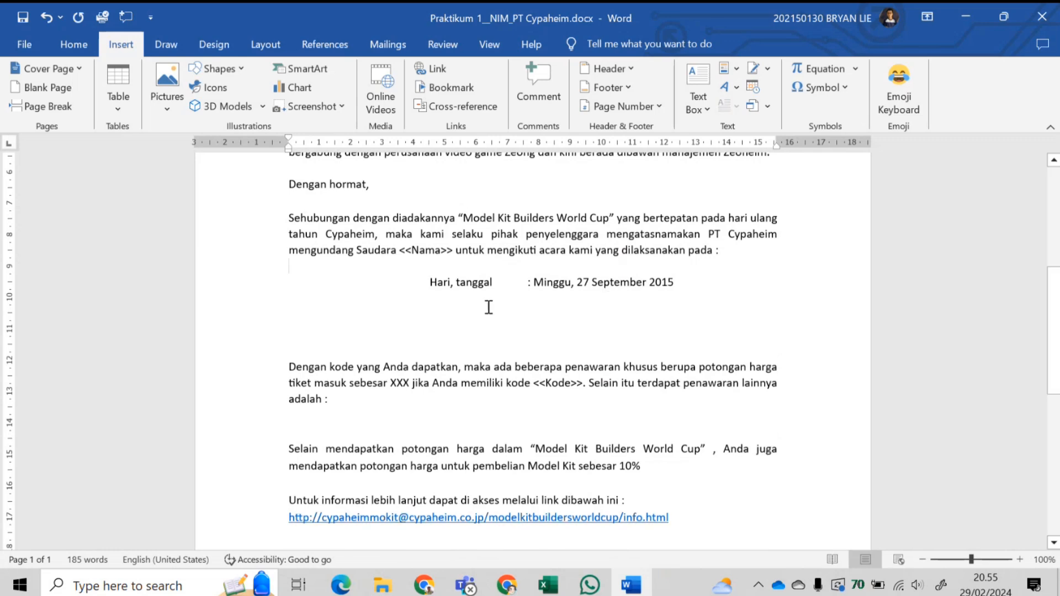
- Add a tab-aligned 'Tempat : Taito, Tokyo' line below the date line
click(694, 283)
key(Return)
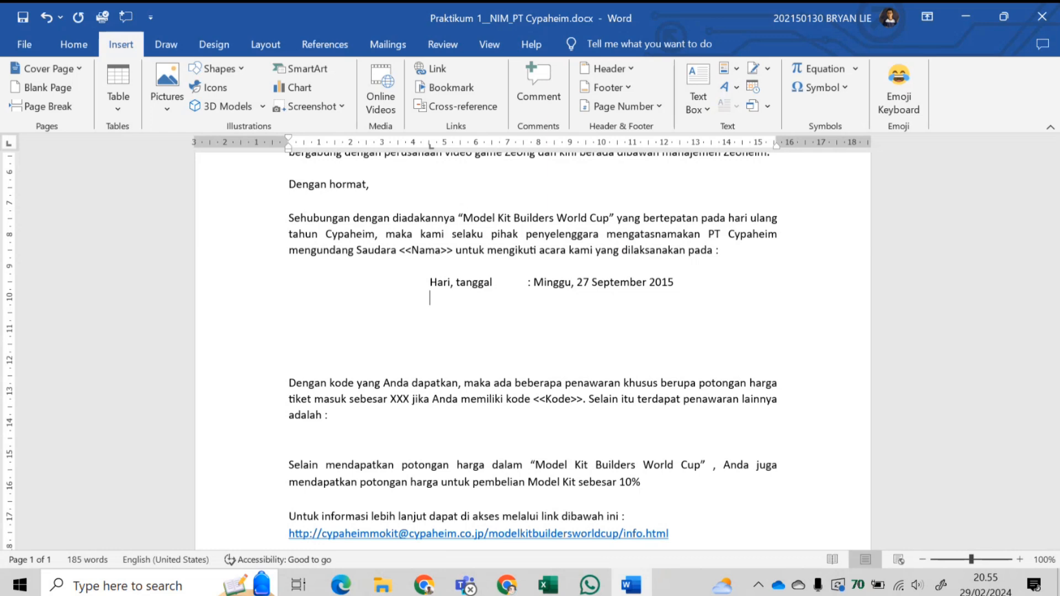
text(T)
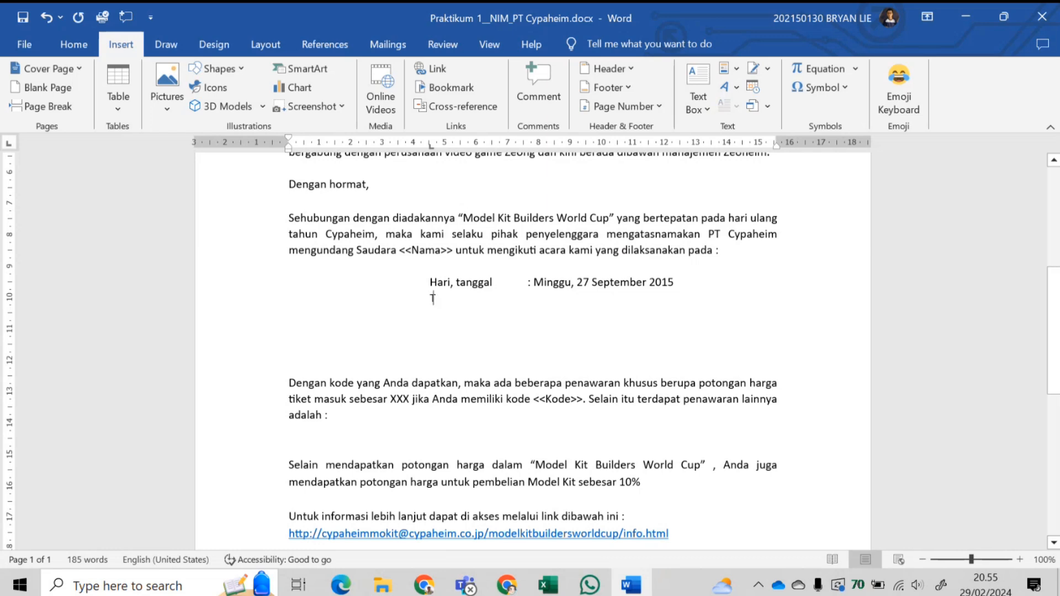
text(empat :)
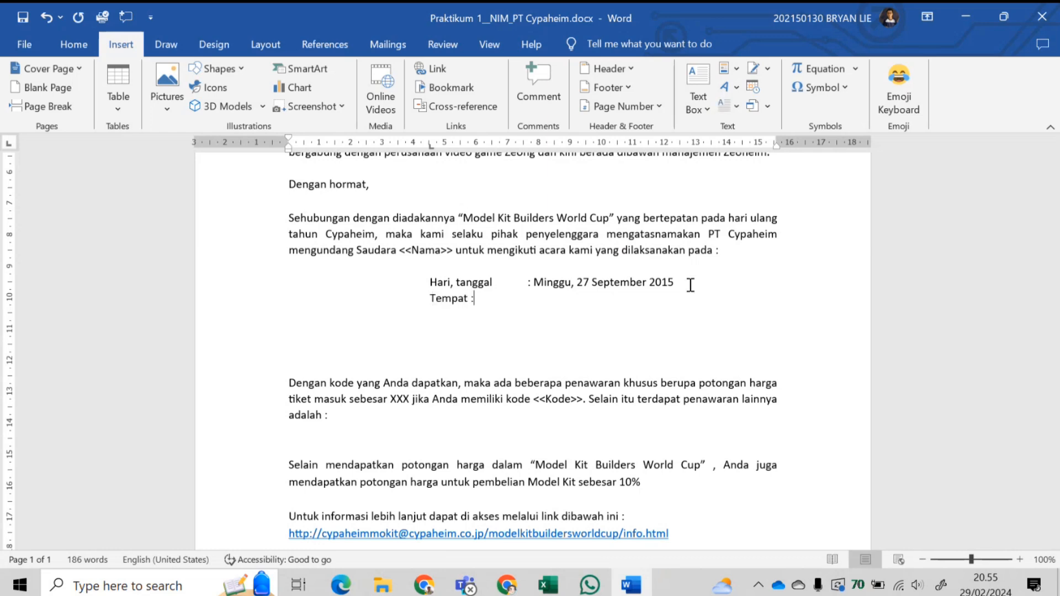
key(BackSpace)
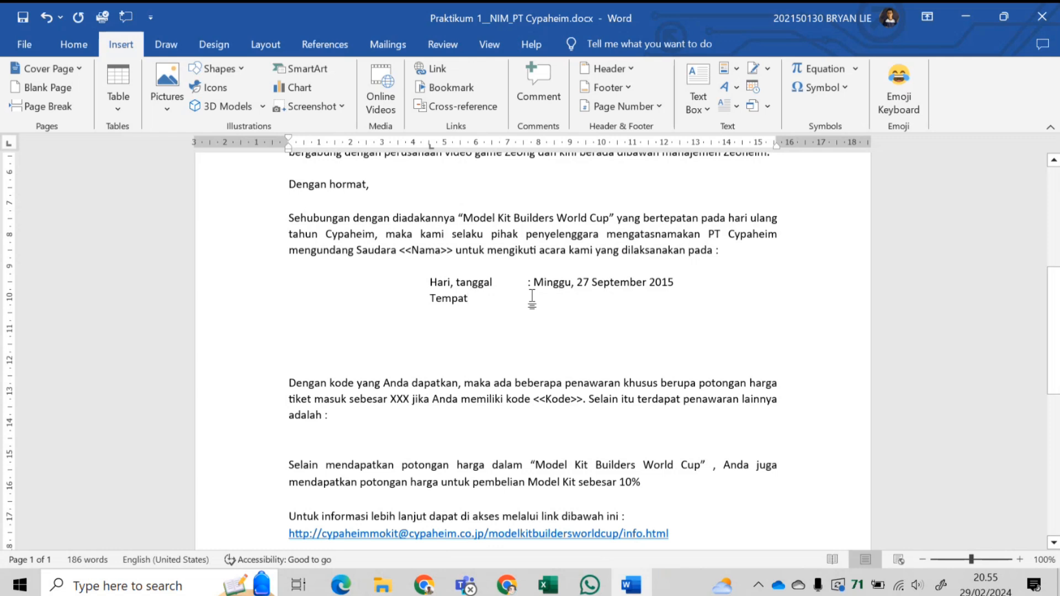
key(Tab)
text(:)
text(Taito)
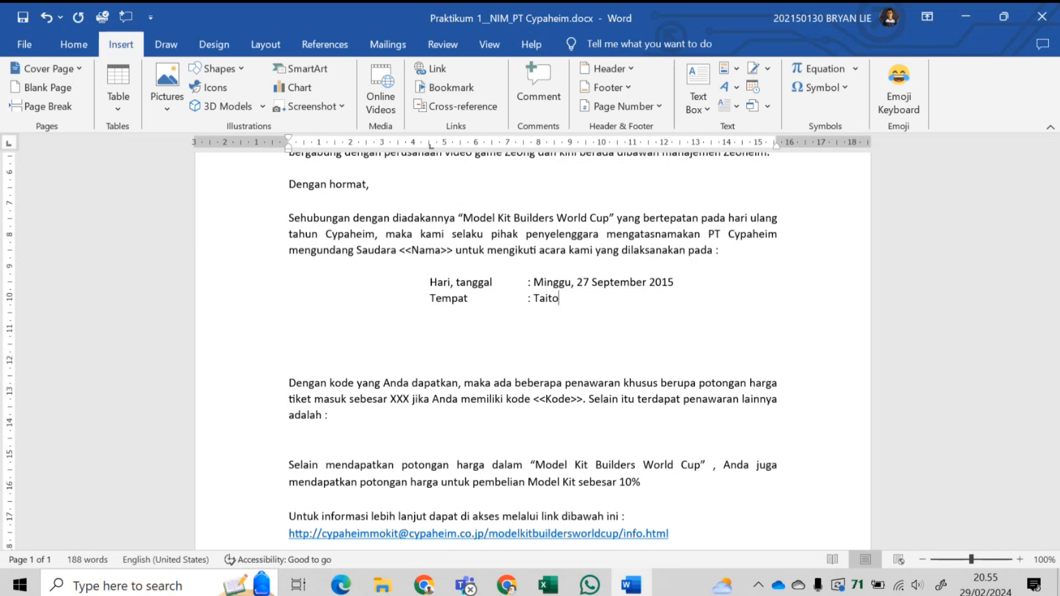
text(, Tokyo)
- Add a tab-aligned 'Waktu : 12.22 - selesai' line, fixing the stray letter
key(Return)
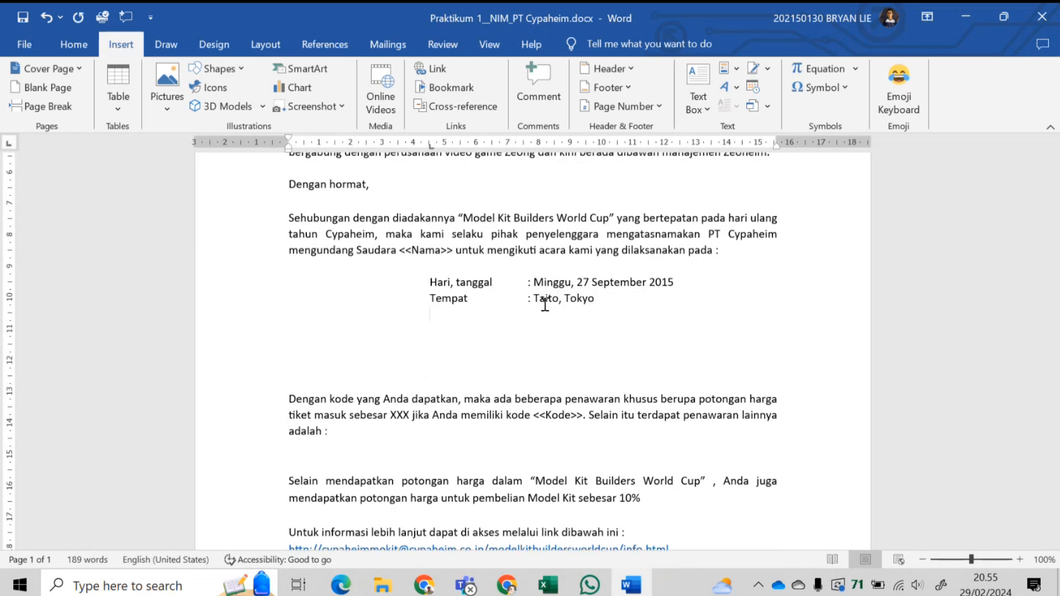
text(Waktu)
key(Tab)
key(Tab)
text(: 12.22 - selesaiu)
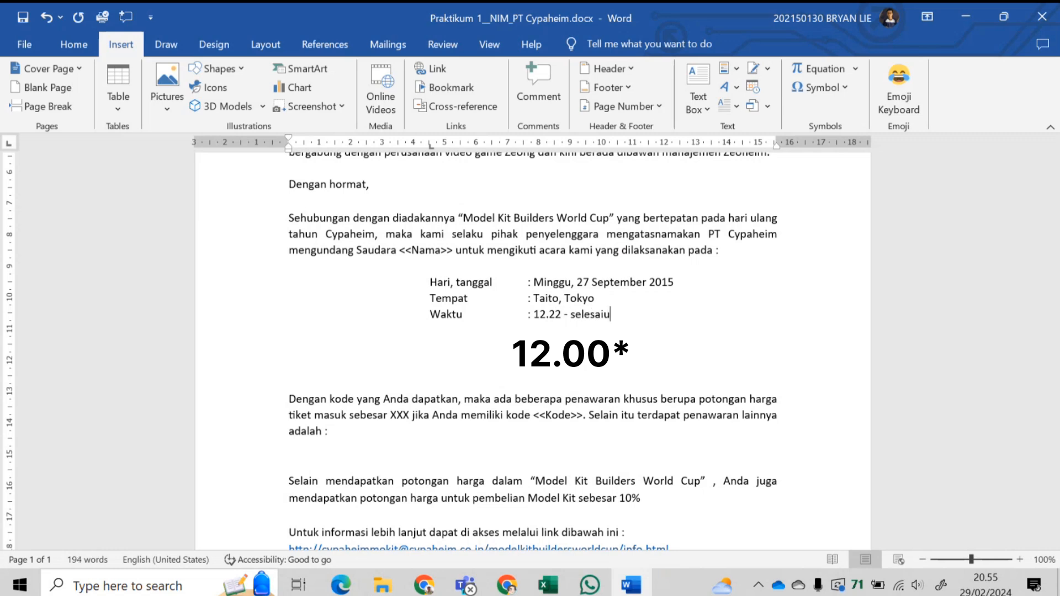
key(BackSpace)
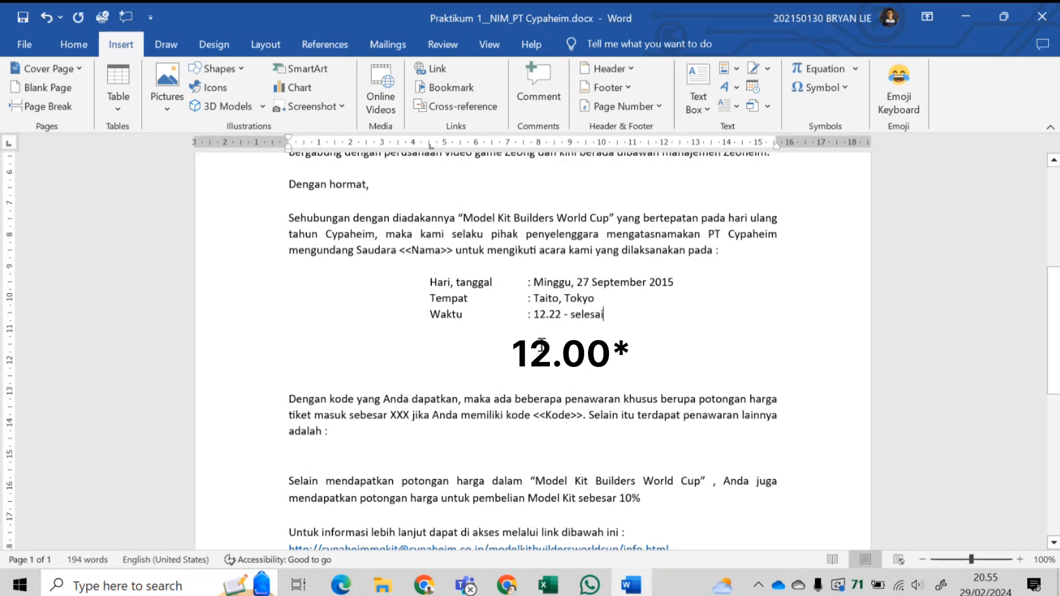
- Delete the extra blank lines below the Waktu line
click(527, 365)
click(527, 364)
key(BackSpace)
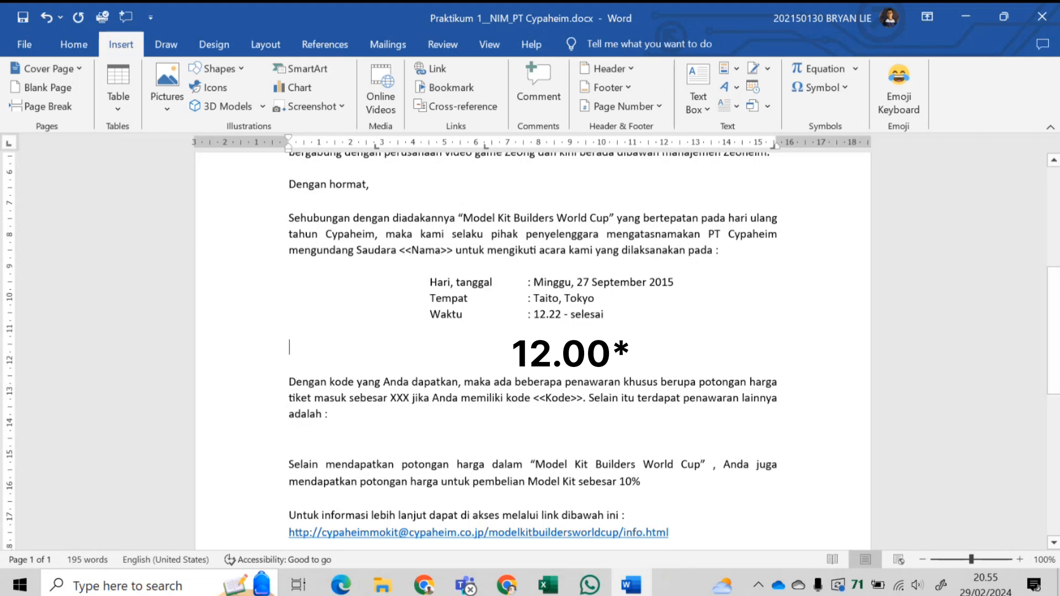
click(424, 366)
key(BackSpace)
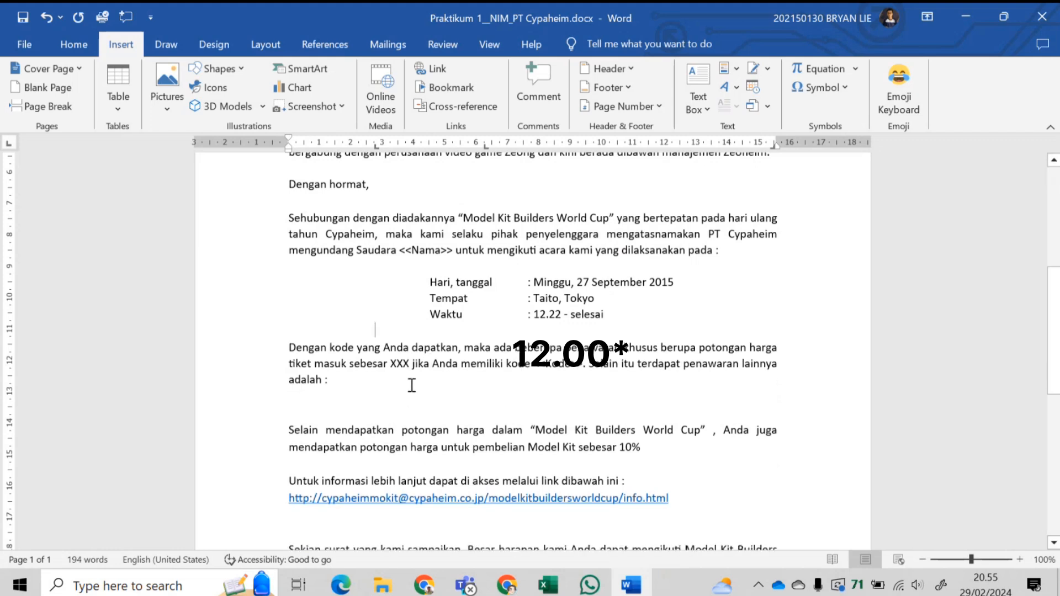
key(BackSpace)
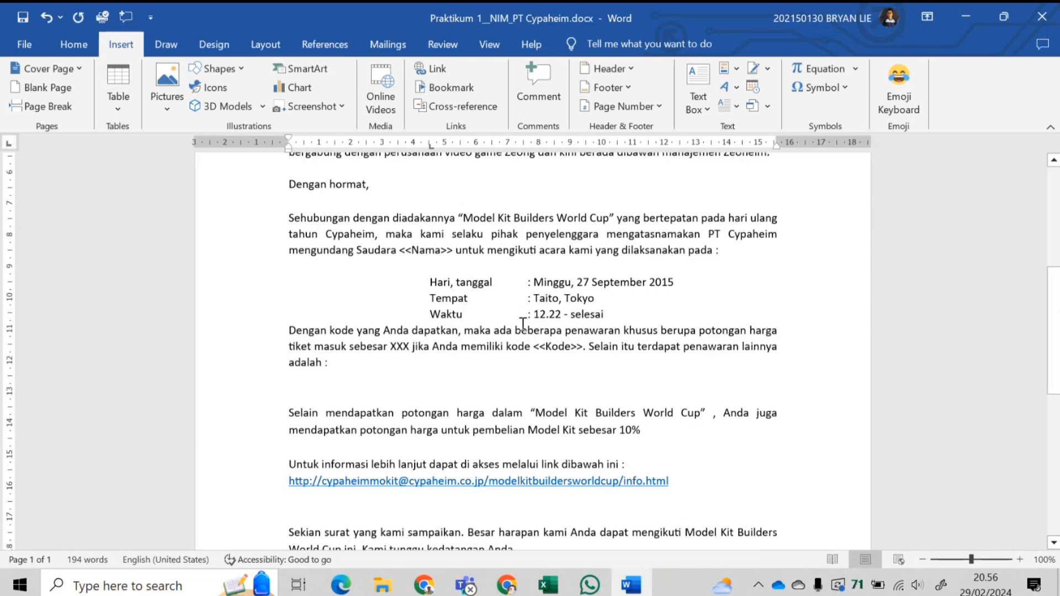
- Add a blank line under the Waktu line and start a fresh line below 'adalah :'
key(Return)
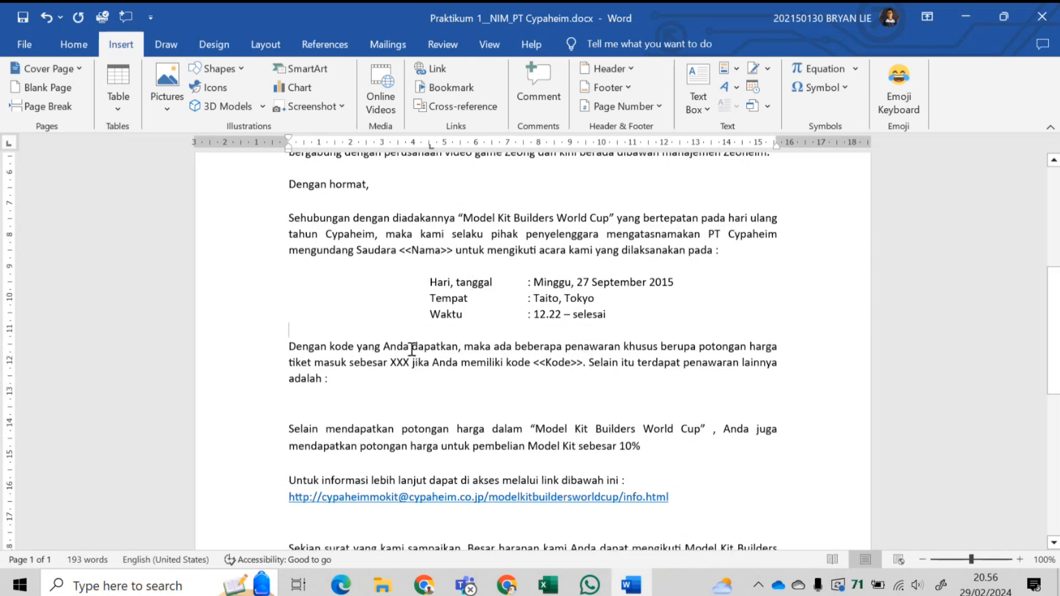
click(346, 386)
key(Delete)
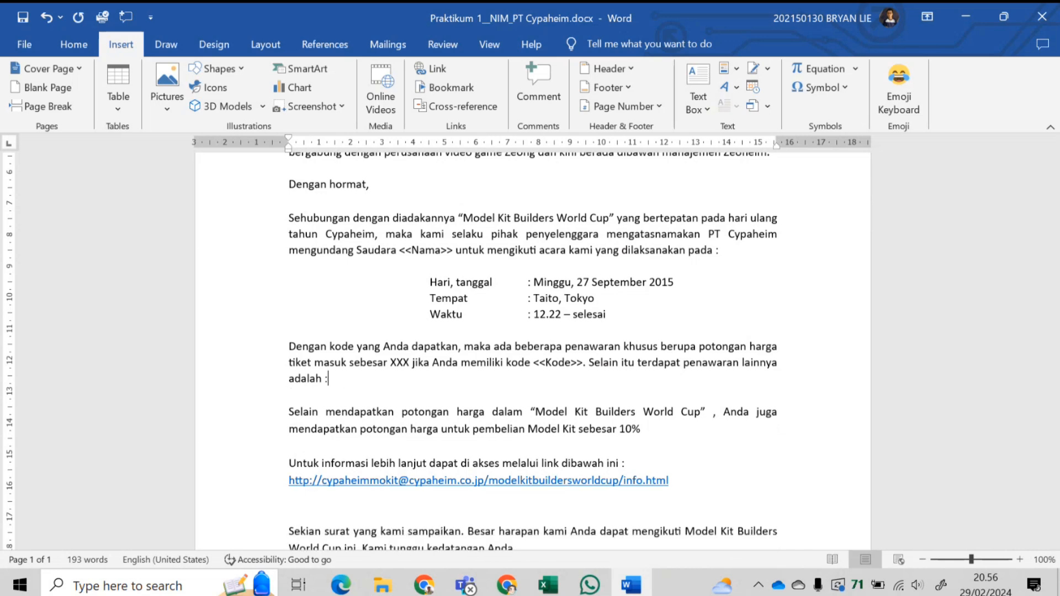
key(Return)
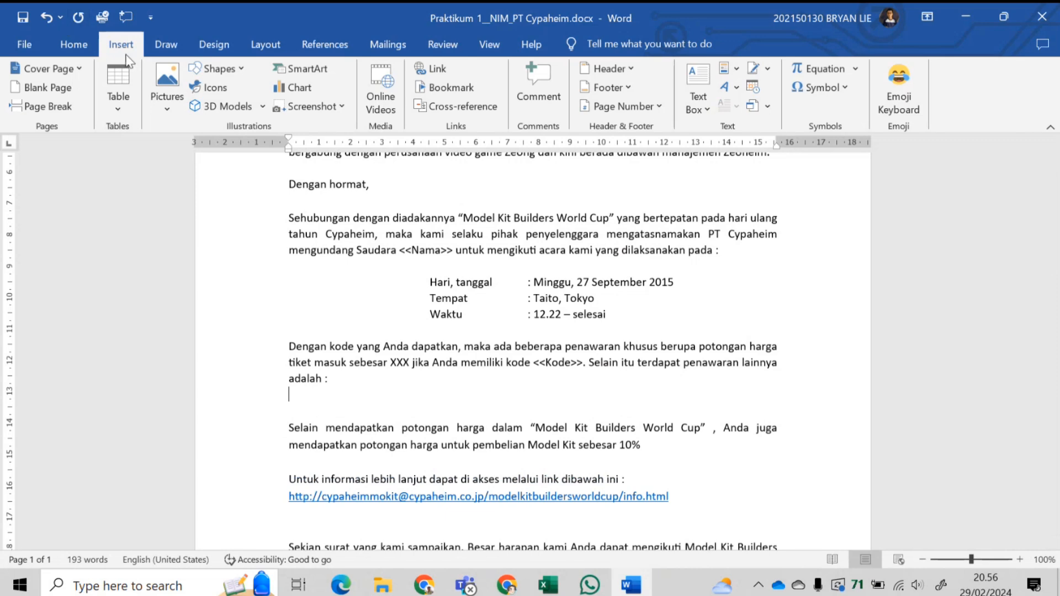
- Insert a 4x4 table there and add a blank line above it
click(75, 45)
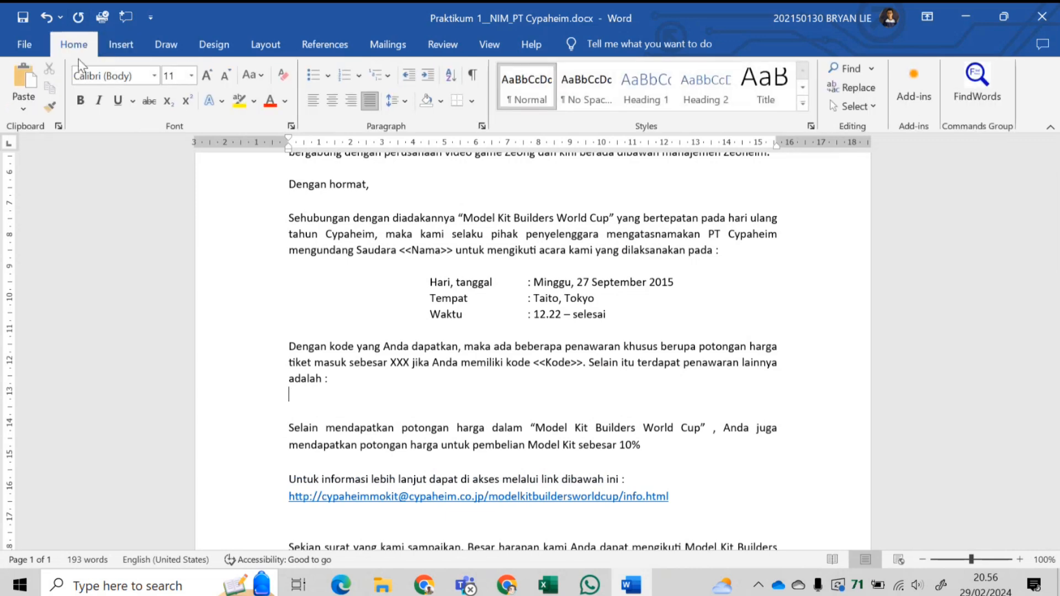
click(129, 49)
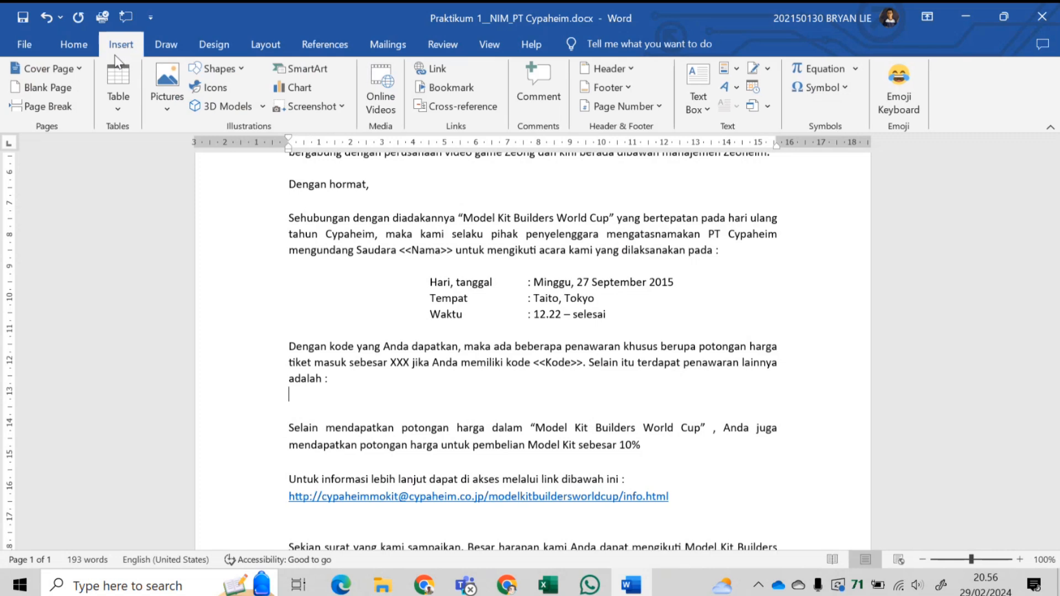
click(125, 101)
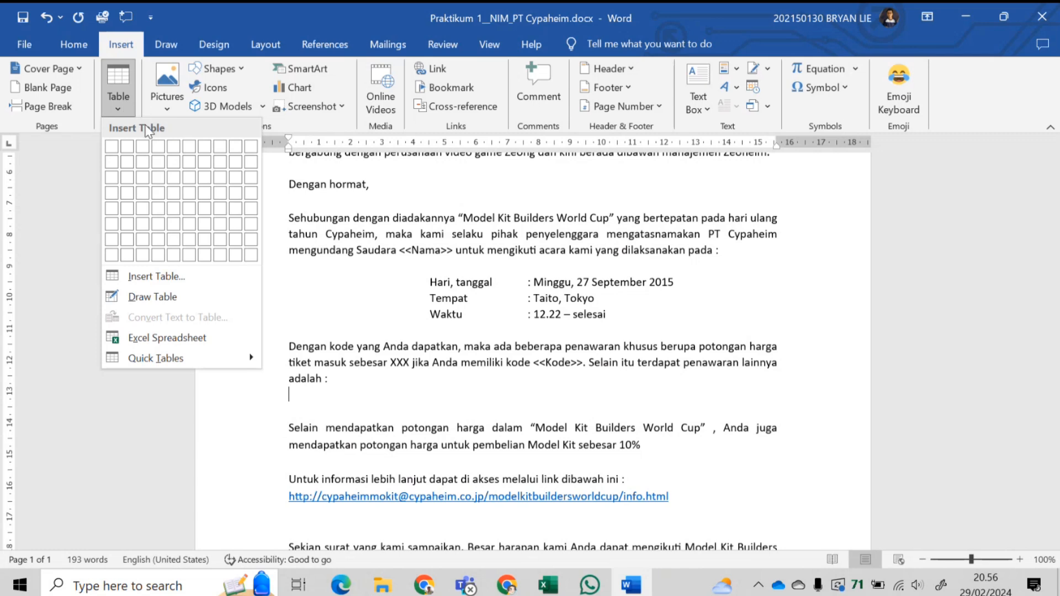
click(158, 193)
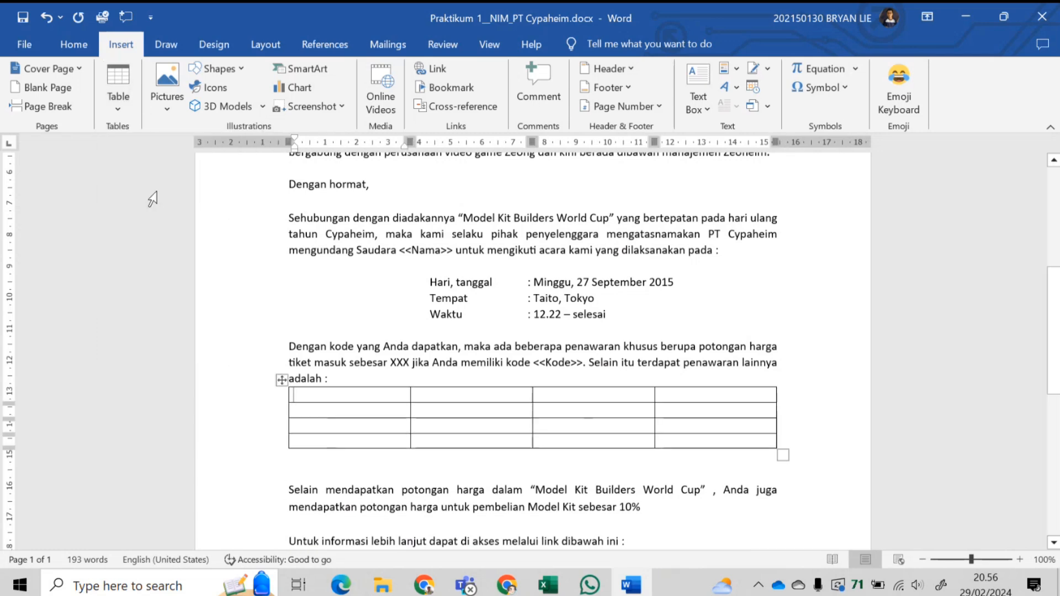
click(358, 381)
key(Return)
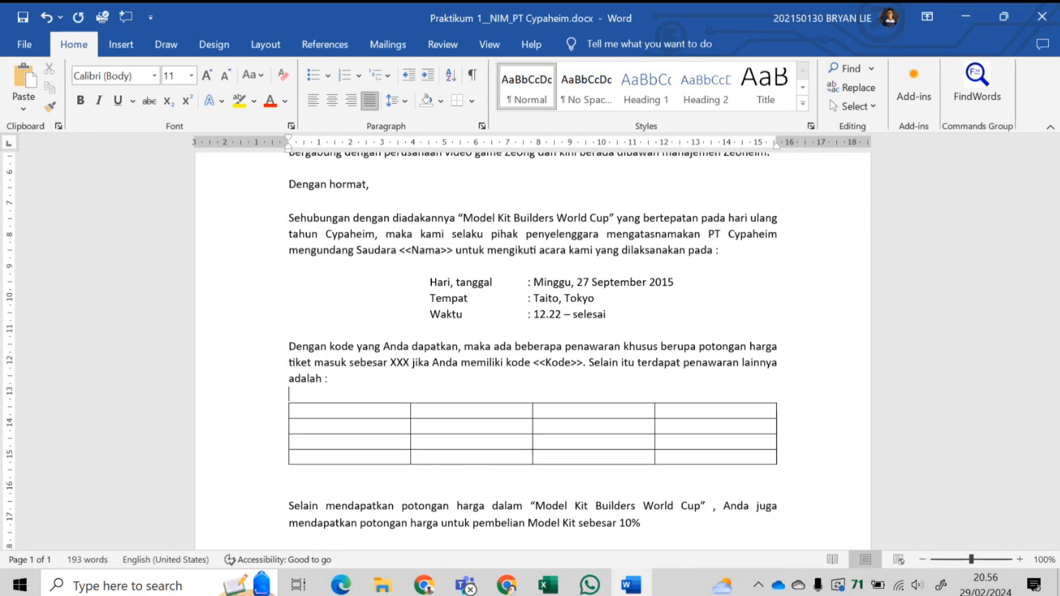
- Fill the first column with Jenis, Harga, Discount and Harga (Net)
click(352, 412)
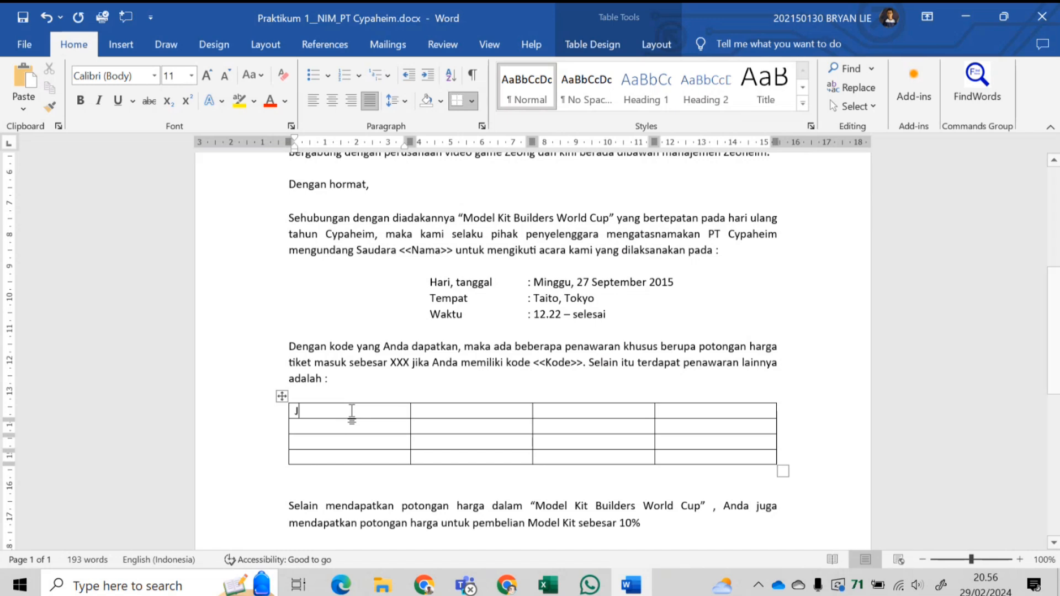
text(Jenis)
click(342, 423)
text(Harga)
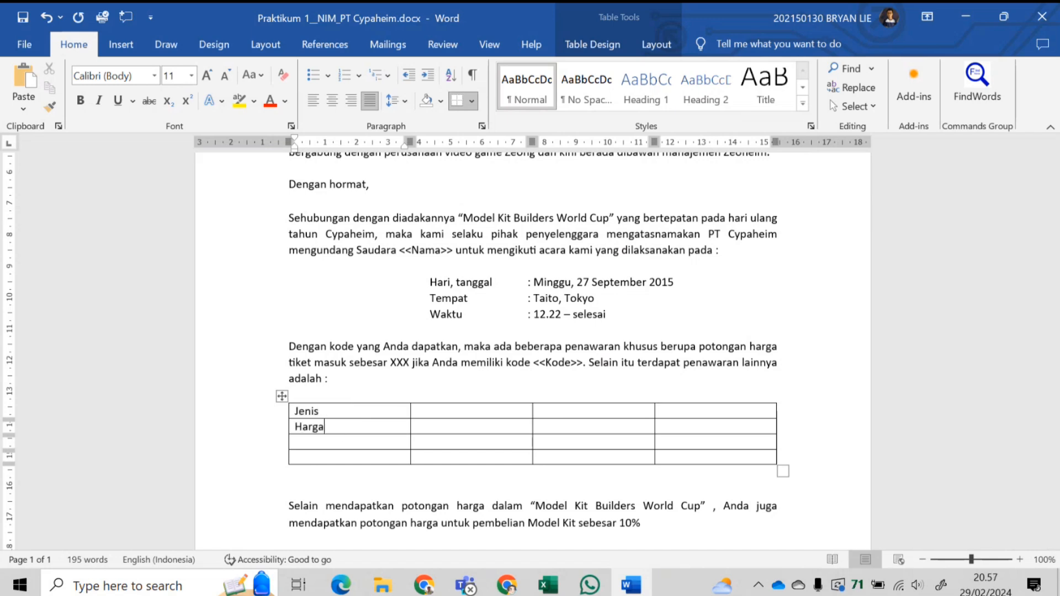
click(343, 440)
text(Discount)
click(320, 458)
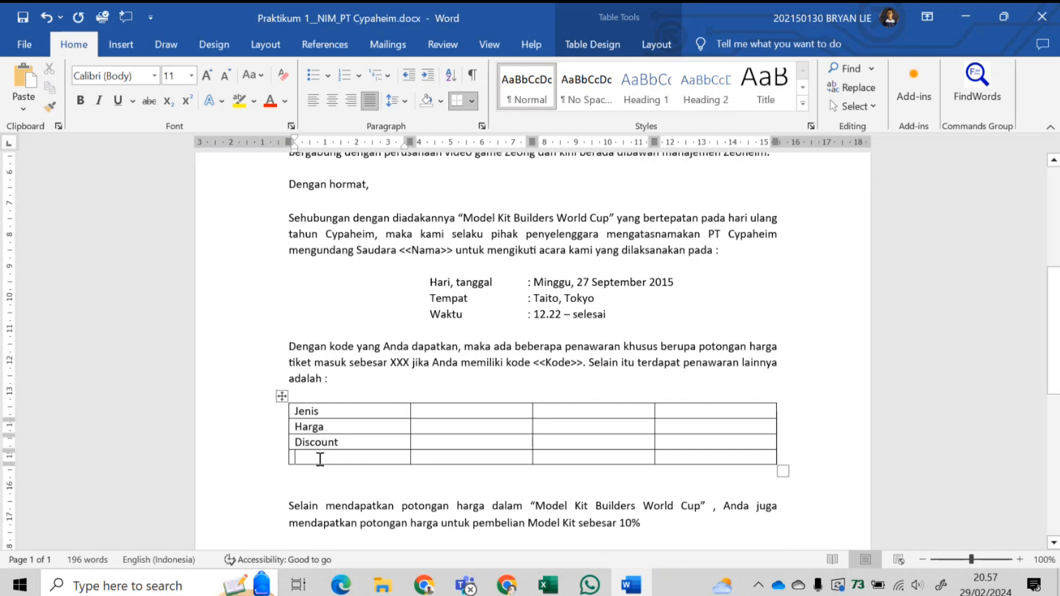
text(Harga ()
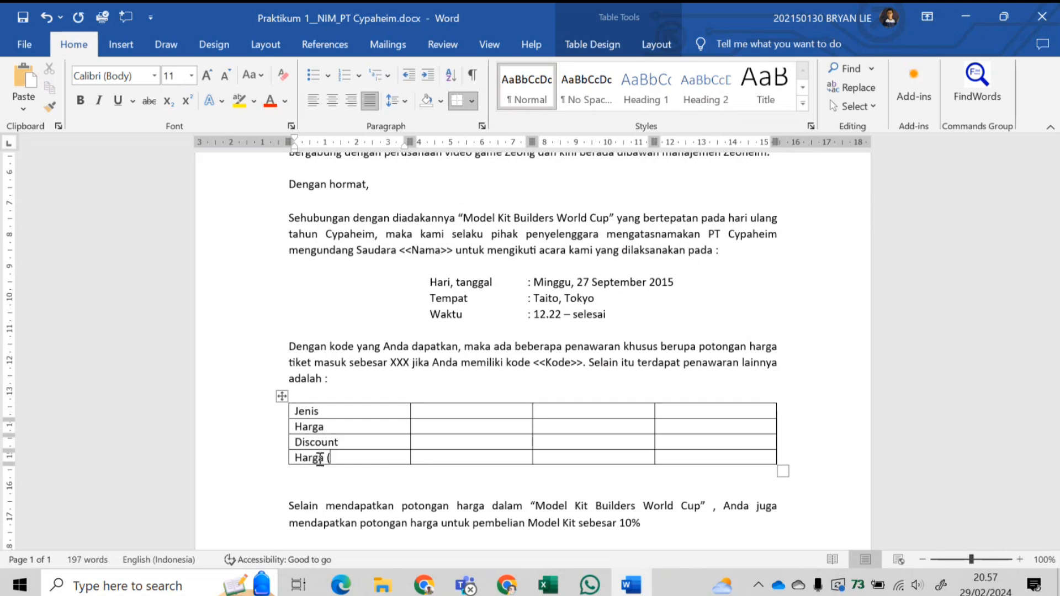
text(Net))
- Fill the rest of the top row with Platinum, Gold and Silver
click(462, 410)
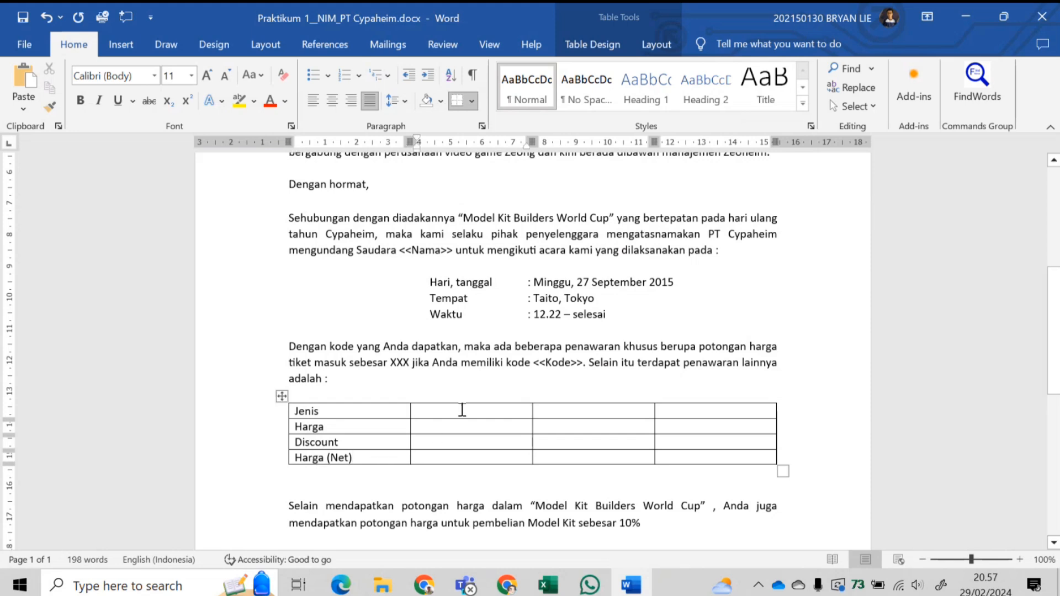
text(Platinum)
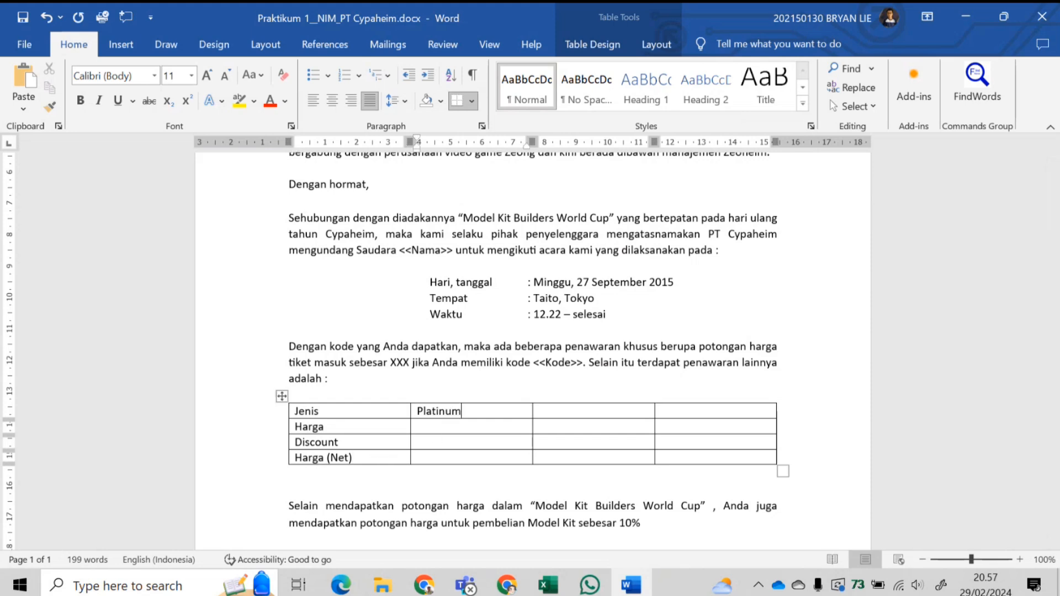
click(570, 412)
text(Gold)
click(688, 410)
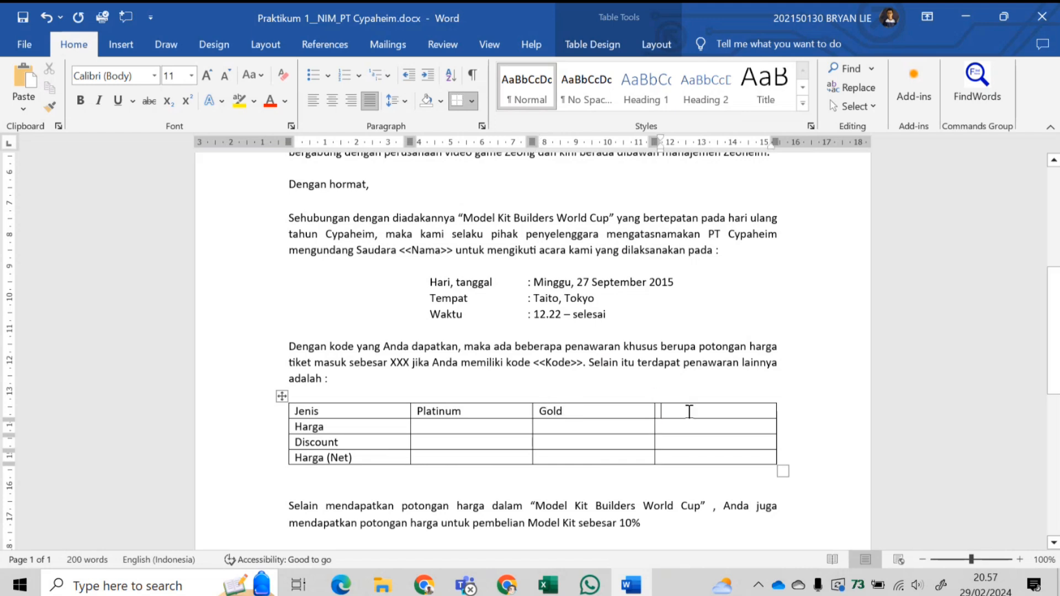
text(Silver)
- Center the text in all table cells
drag(391, 409, 717, 459)
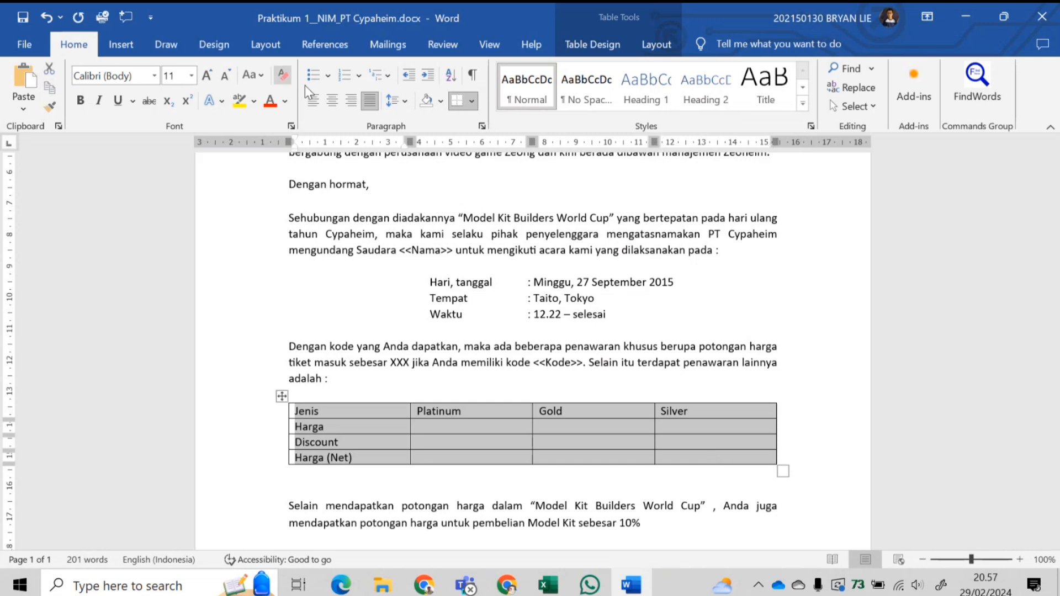
click(331, 101)
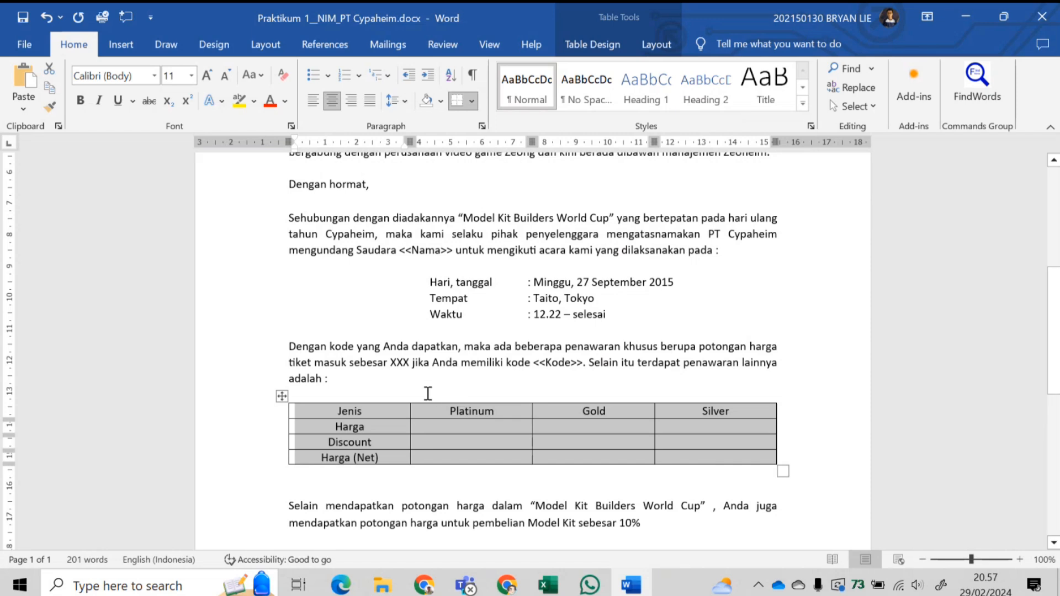
click(428, 395)
- Bold the row labels Jenis to Harga (Net) and the Platinum, Gold, Silver headings
drag(336, 413, 374, 454)
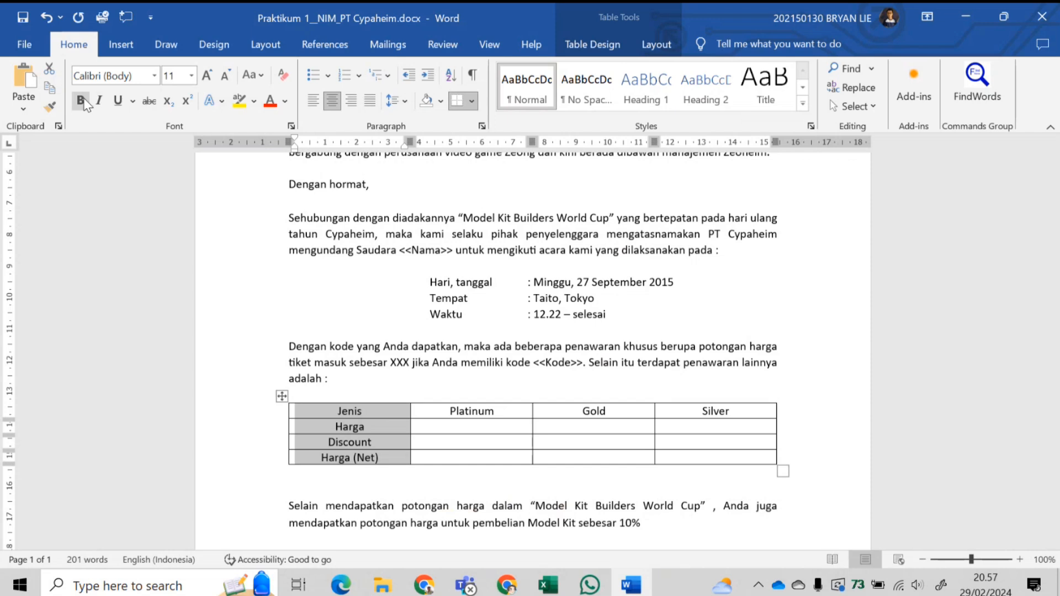
click(83, 102)
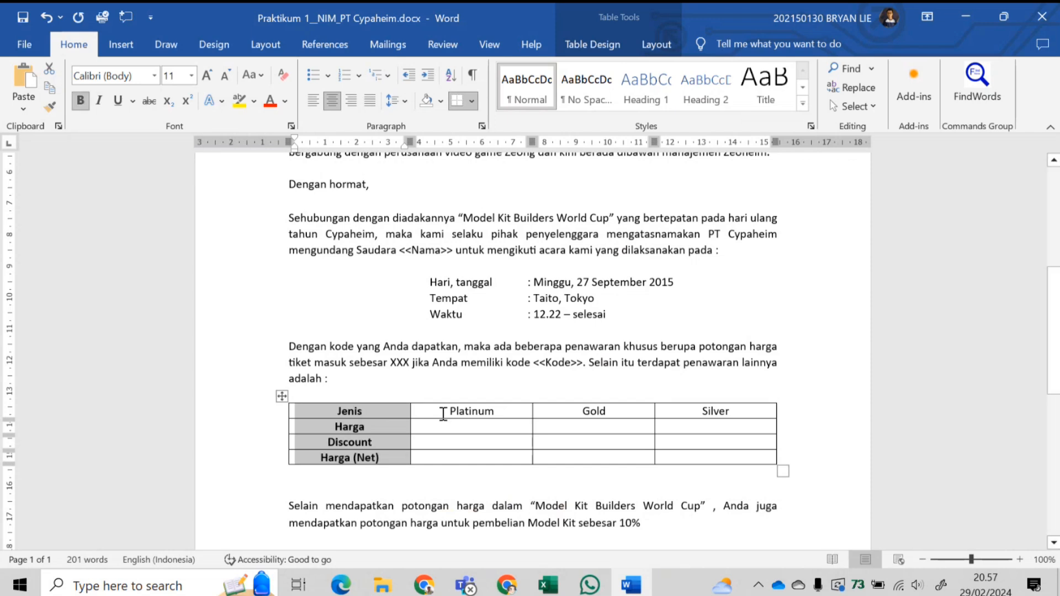
drag(444, 411, 759, 404)
click(83, 102)
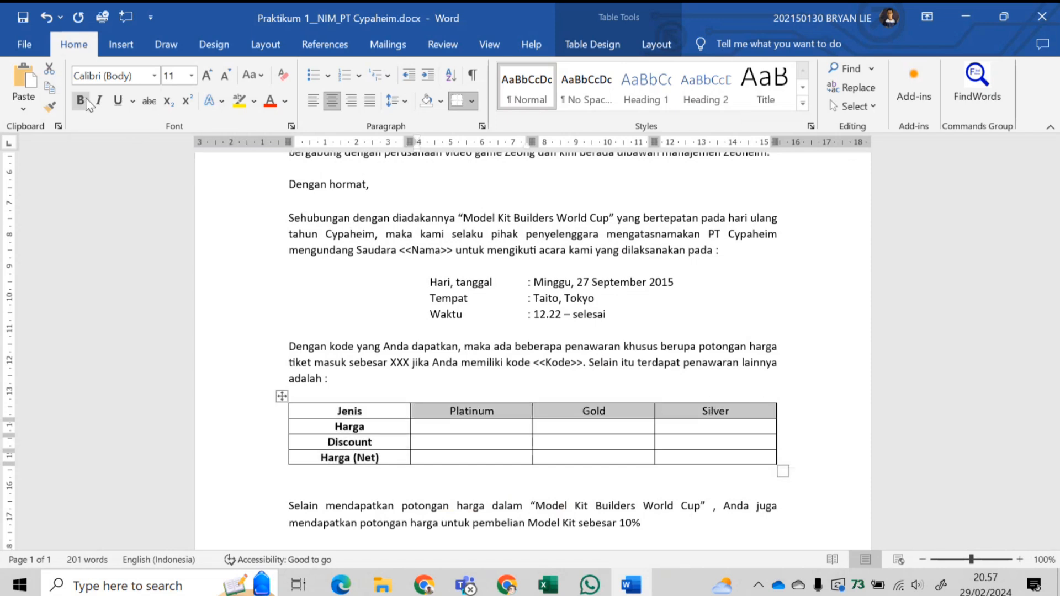
click(439, 442)
click(444, 430)
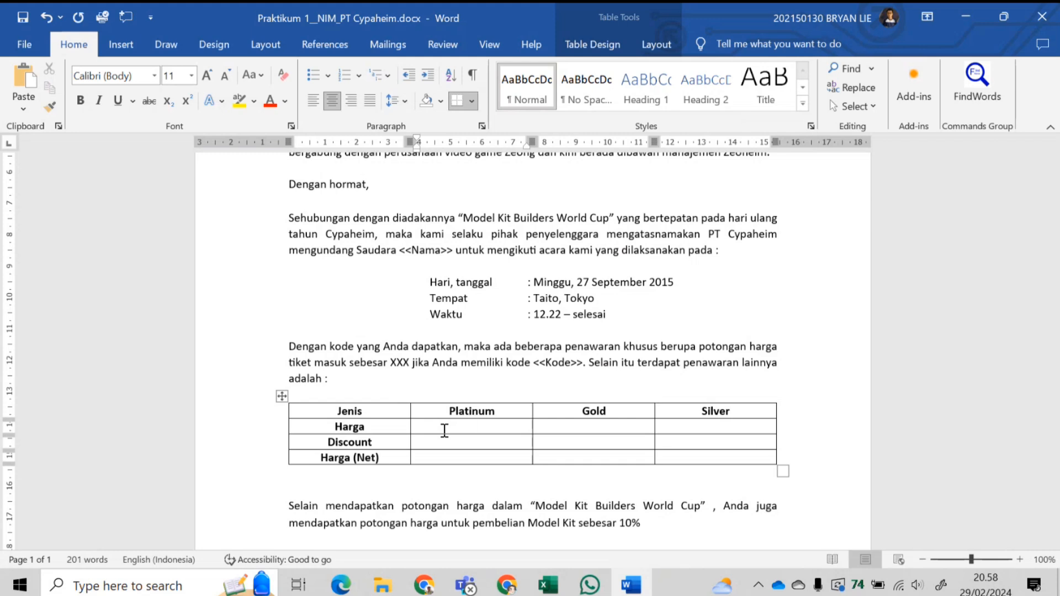
- Enter Harga prices 1.500.000, 1.000.000 and 500.000 for Platinum, Gold and Silver
text(1.500.000)
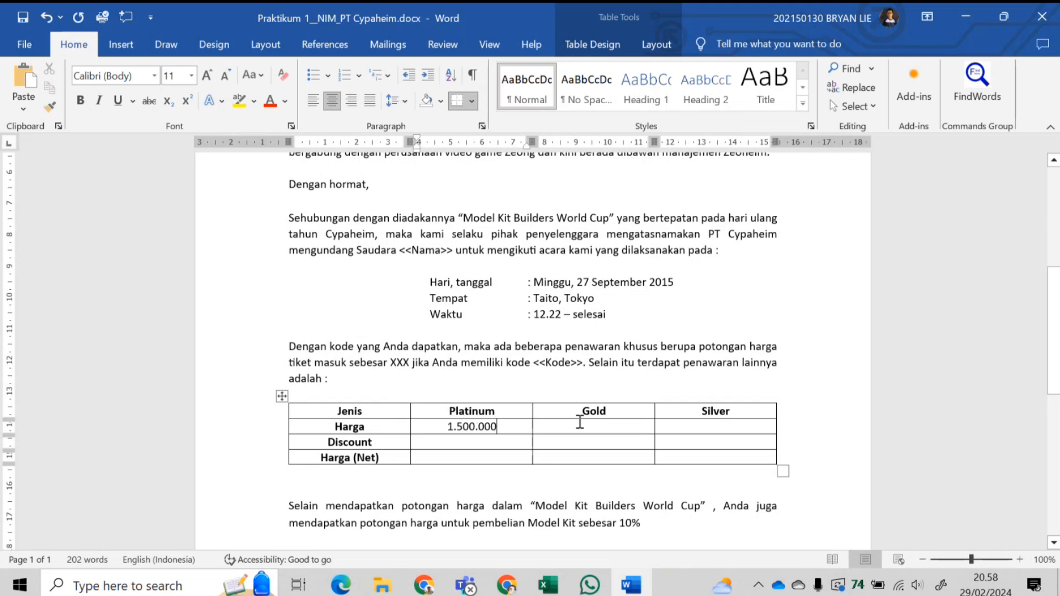
click(598, 426)
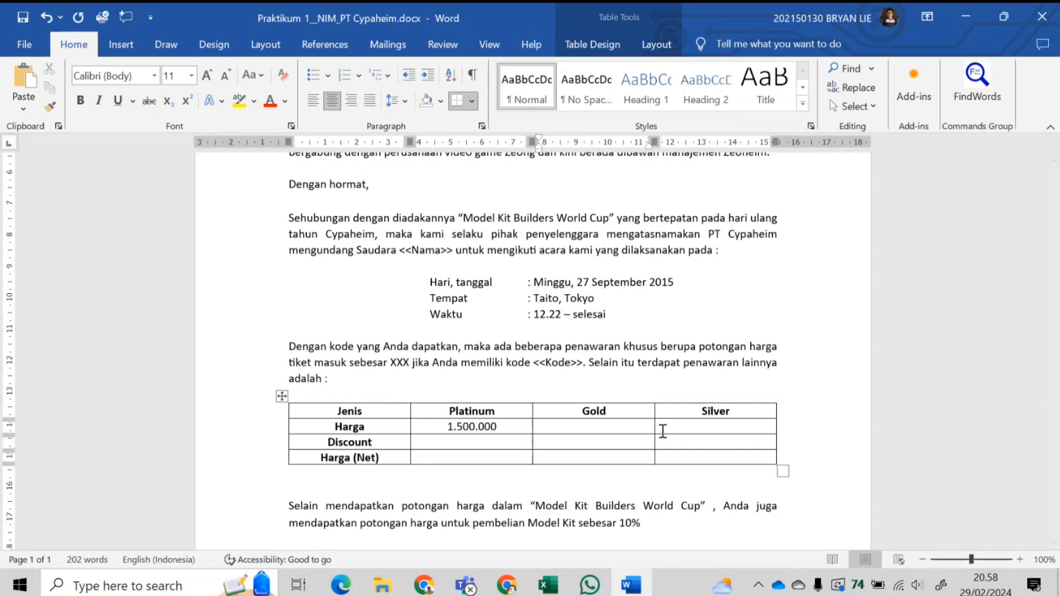
text(1000000)
click(580, 426)
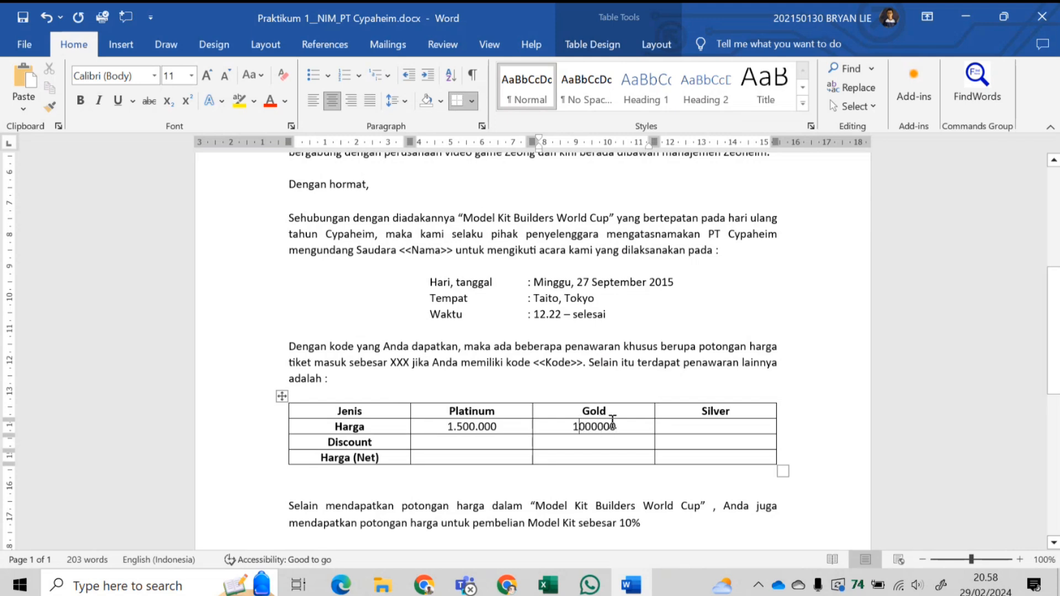
text(.)
key(Right)
key(Right)
key(Right)
text(.)
click(703, 427)
text(500.000)
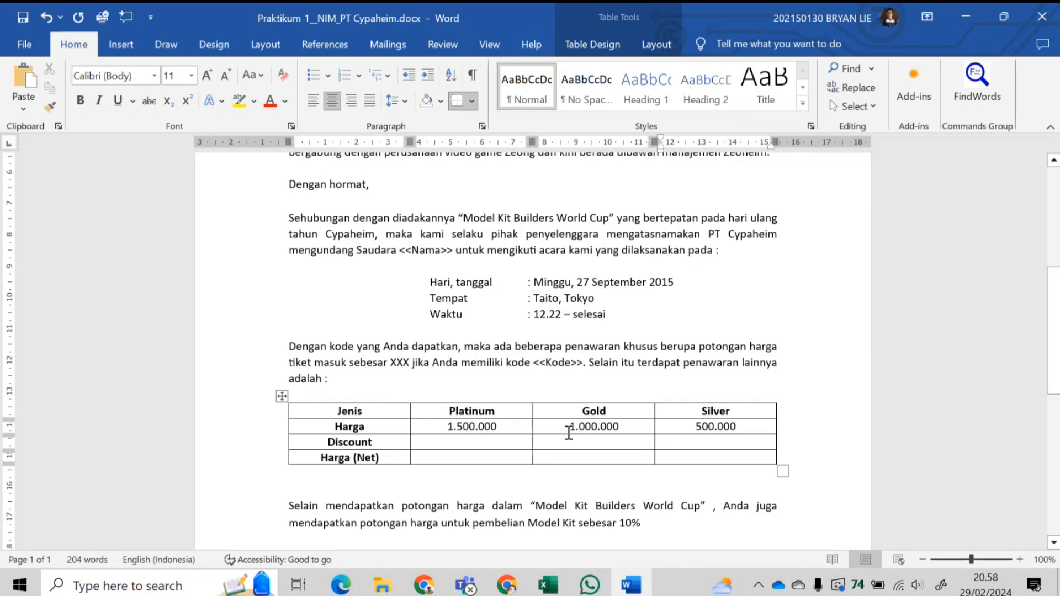
- Enter XXX in the Platinum, Gold and Silver Discount cells, leaving Harga (Net) blank
click(497, 442)
text(XXX)
click(601, 444)
text(XXX)
click(753, 442)
text(XXX)
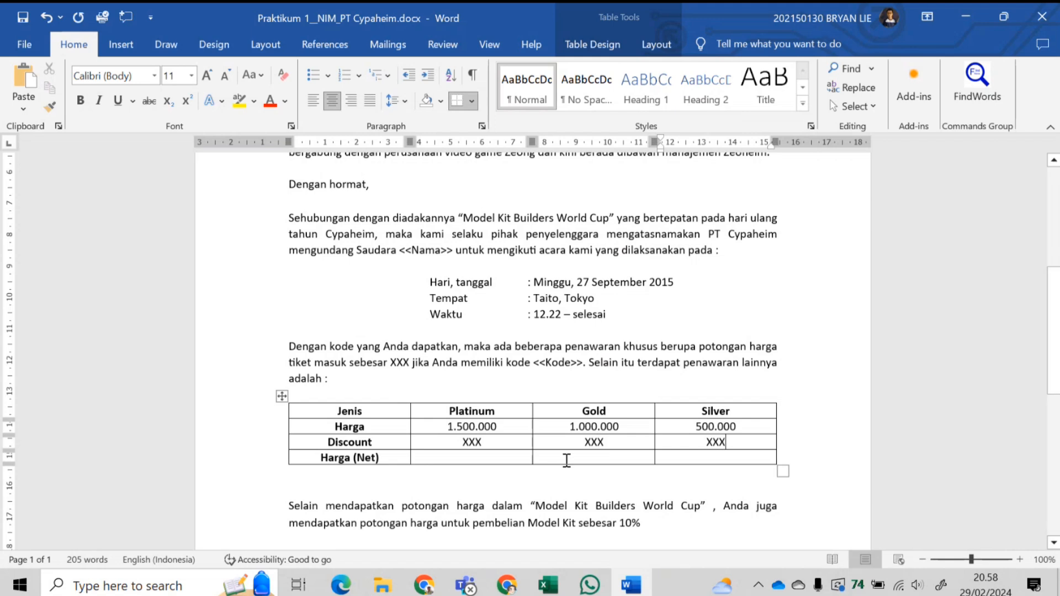
click(483, 457)
click(323, 485)
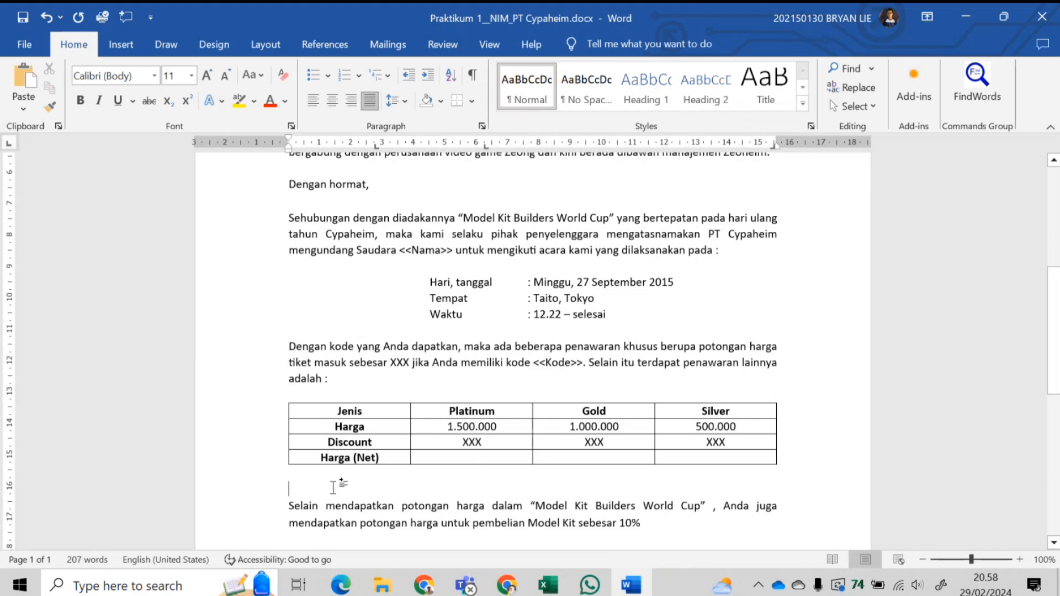
- Add a blank line after the closing paragraph ending 'kedatangan Anda' and right-align it
scroll(333, 488, down, 3)
click(643, 443)
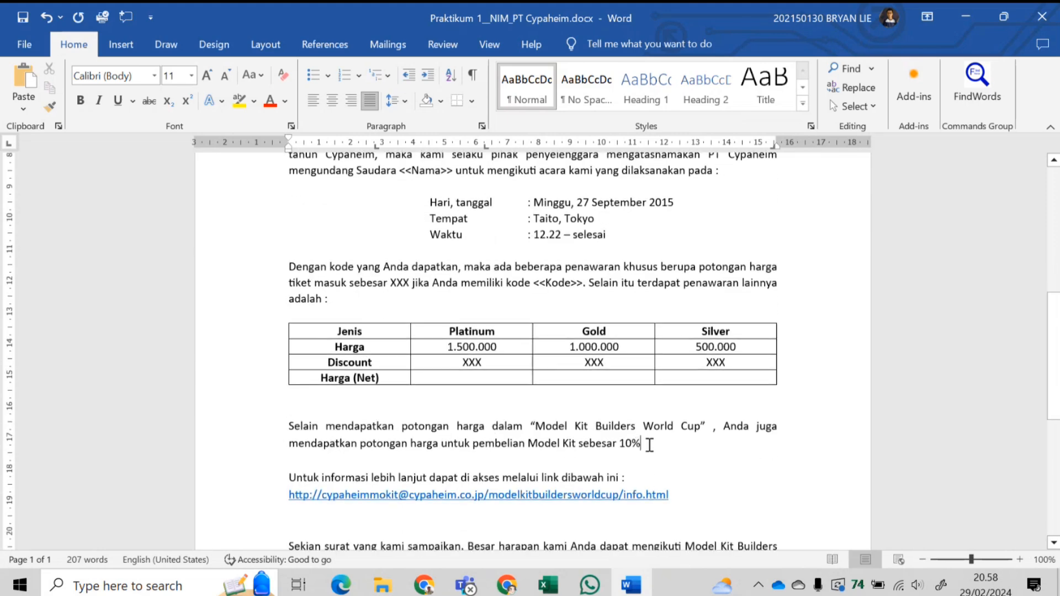
scroll(649, 445, down, 3)
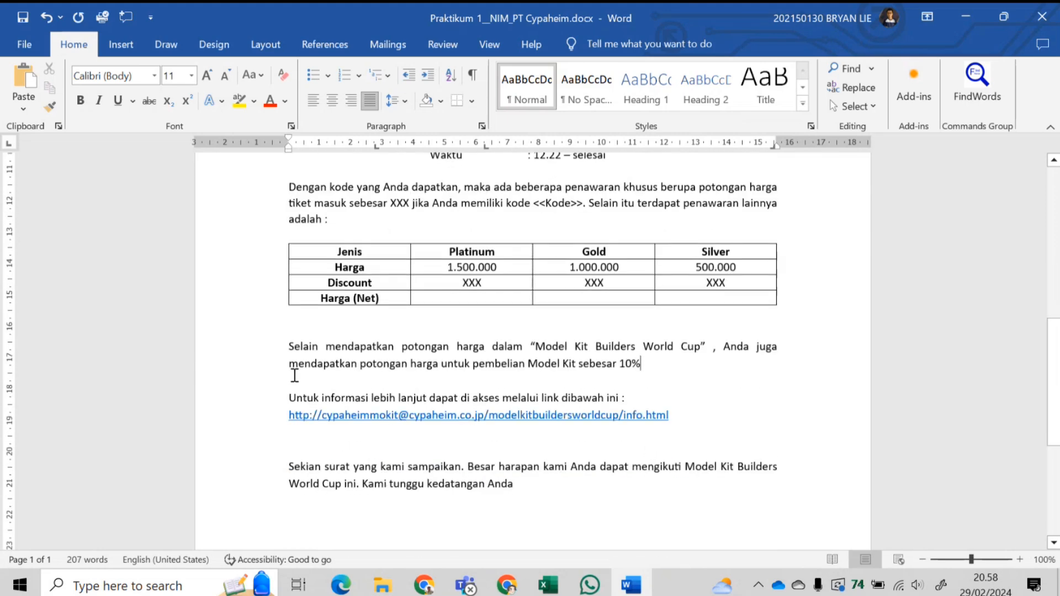
scroll(379, 426, down, 7)
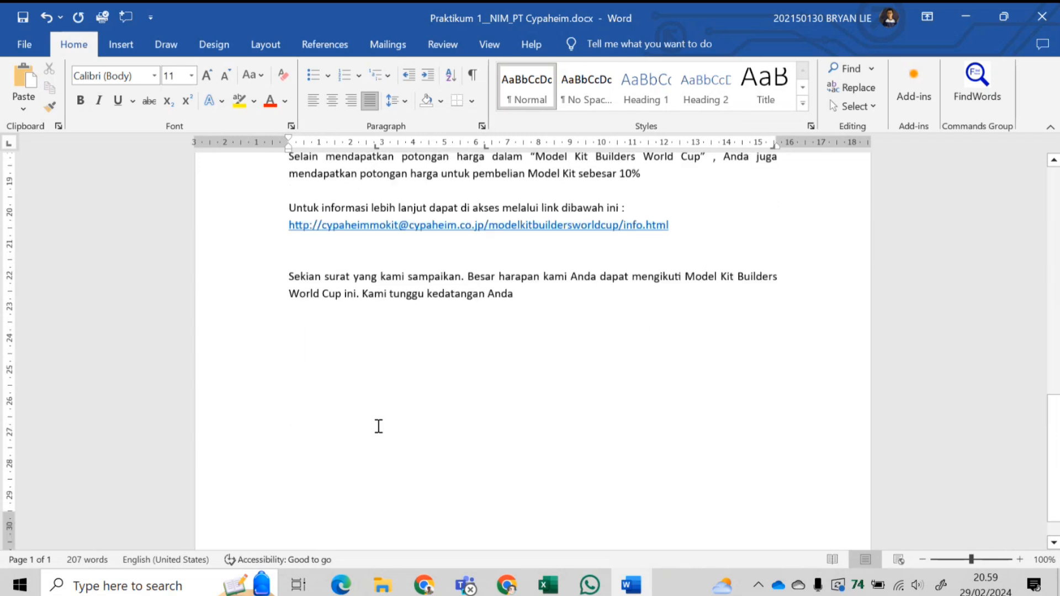
scroll(378, 426, down, 2)
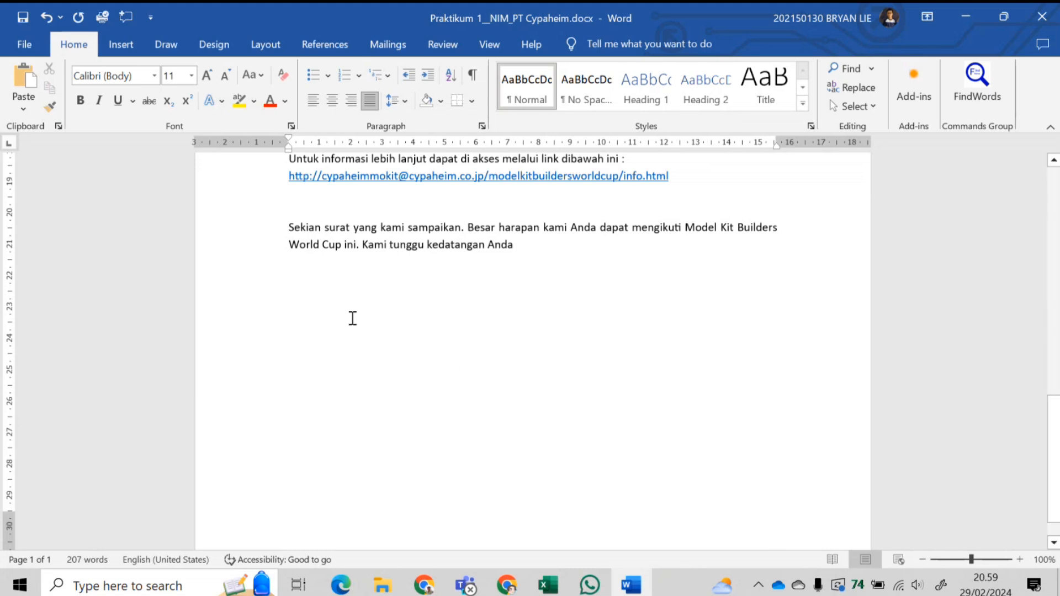
scroll(366, 339, up, 3)
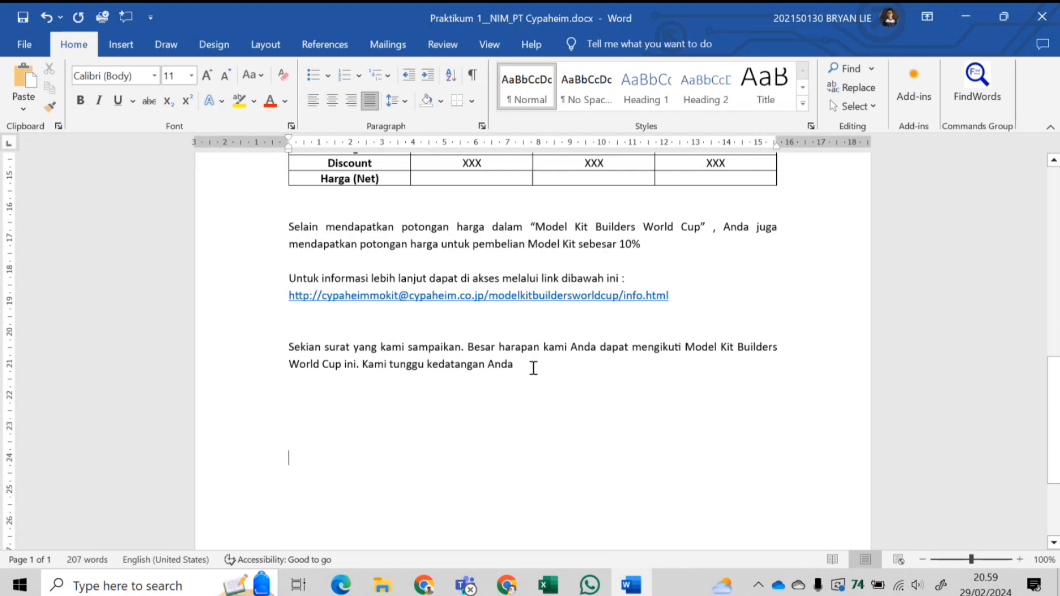
click(533, 367)
key(Return)
key(Return)
key(Return)
click(353, 101)
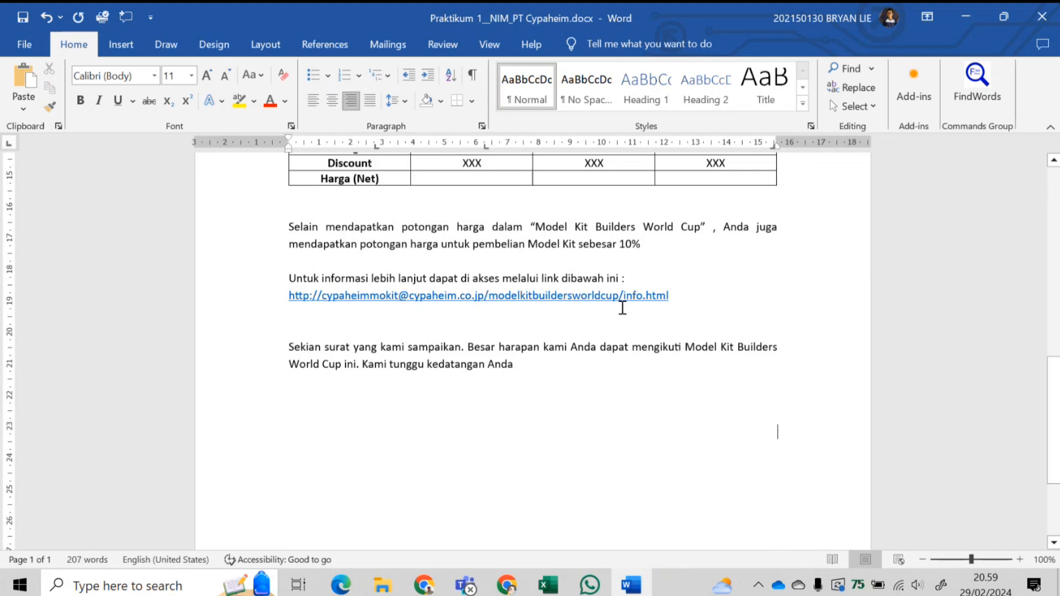
- Type 'Hormat kami,' and then the signer's name on two lines, fixing the name's typo
text(Hormat )
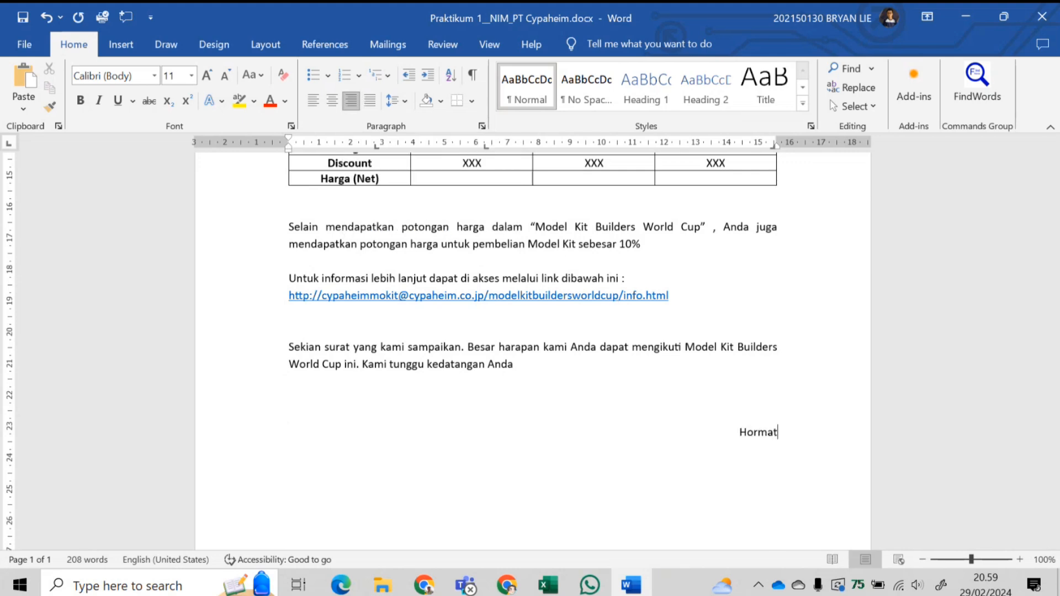
text(kami,)
key(Return)
text(Heero )
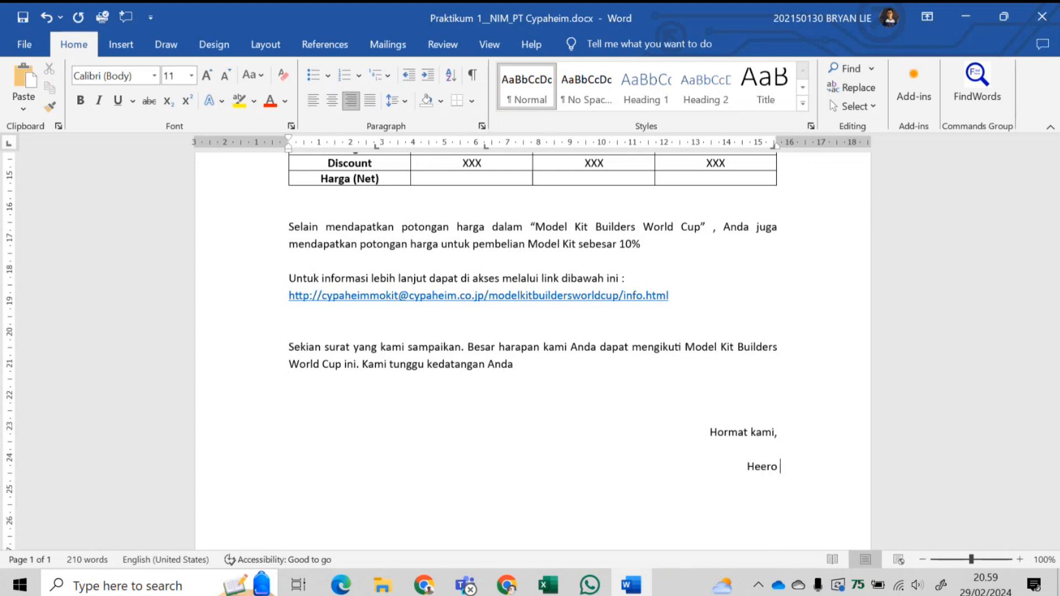
text(Yuyu)
key(Return)
text(Heero Yuy)
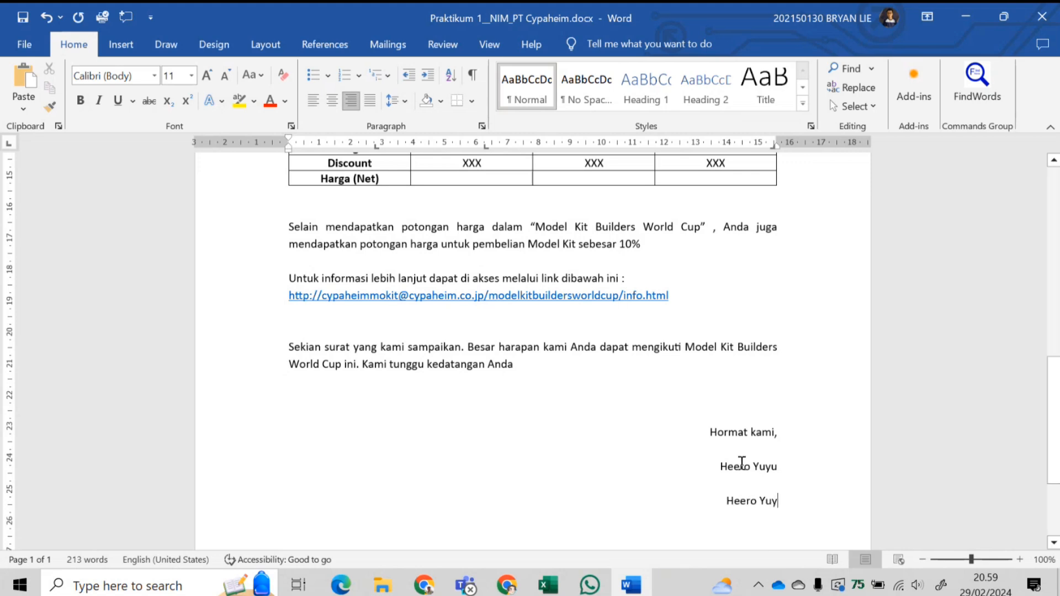
click(780, 466)
key(BackSpace)
drag(725, 501, 780, 503)
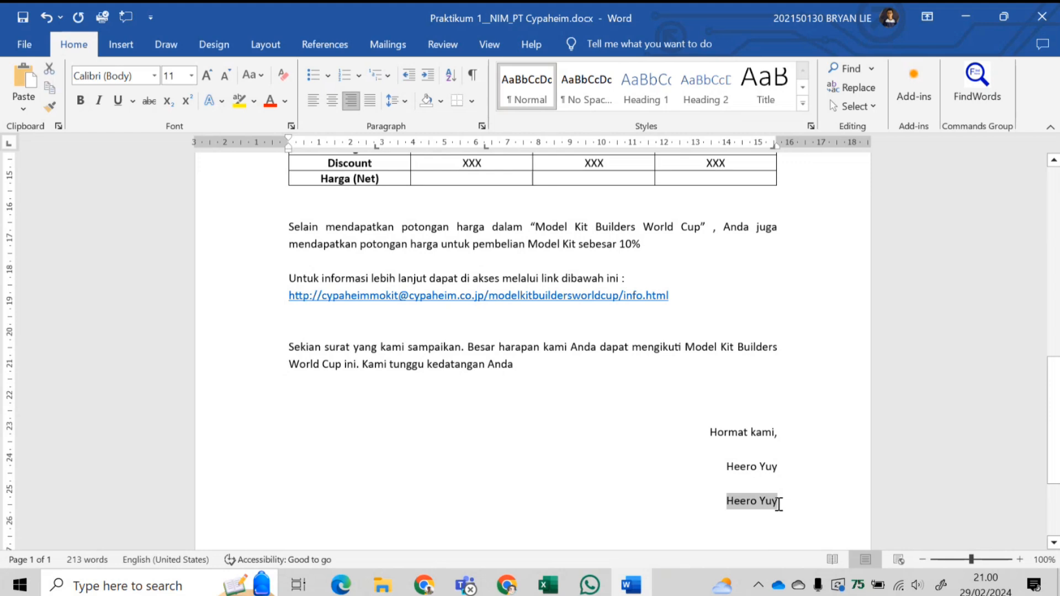
- Underline the bottom name line and pull both name lines in from the right margin
key(ctrl+u)
click(729, 467)
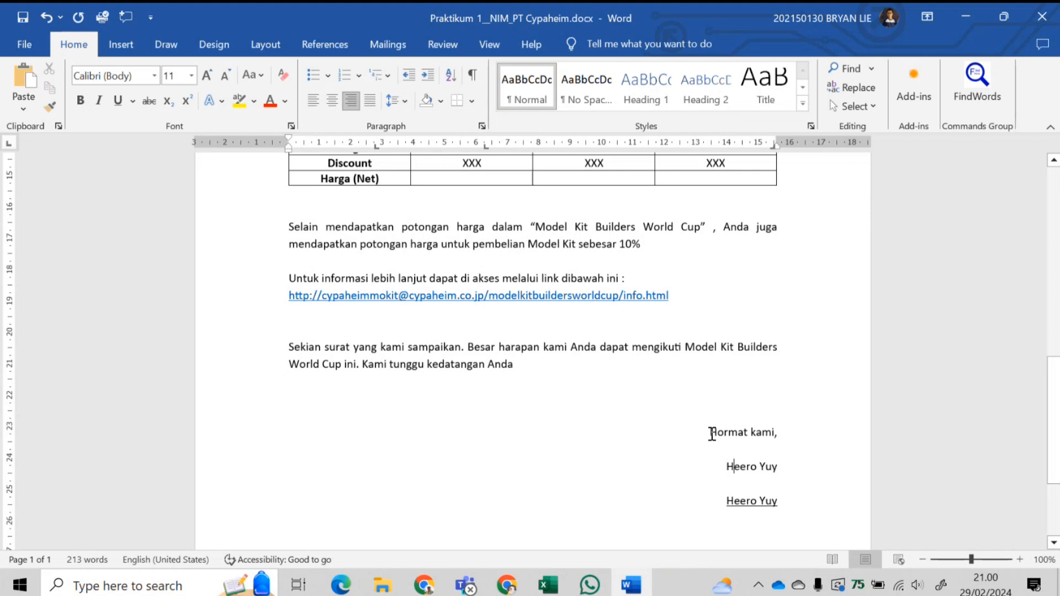
drag(773, 146, 750, 147)
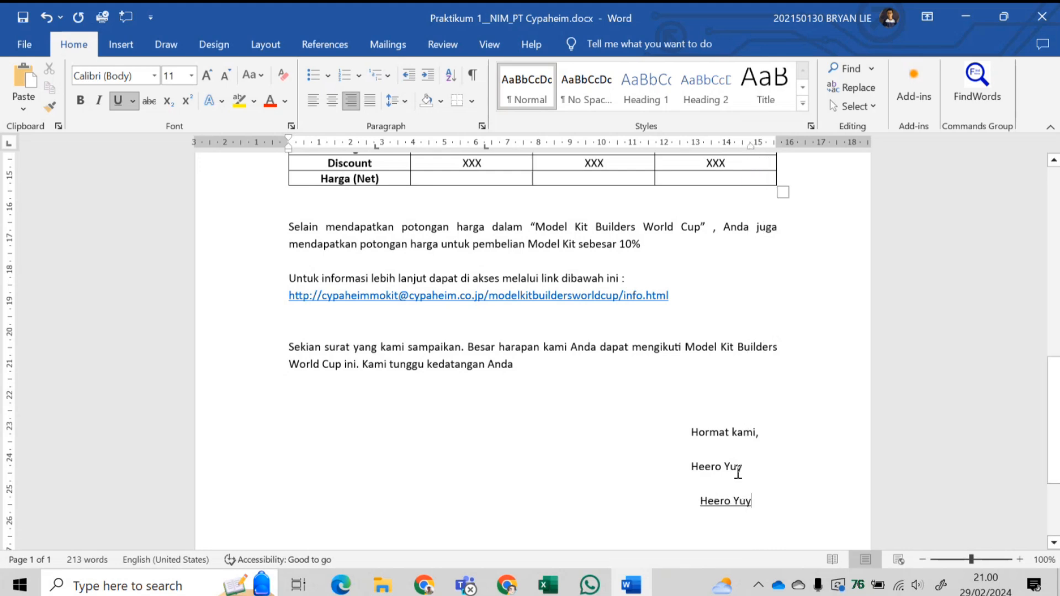
click(738, 469)
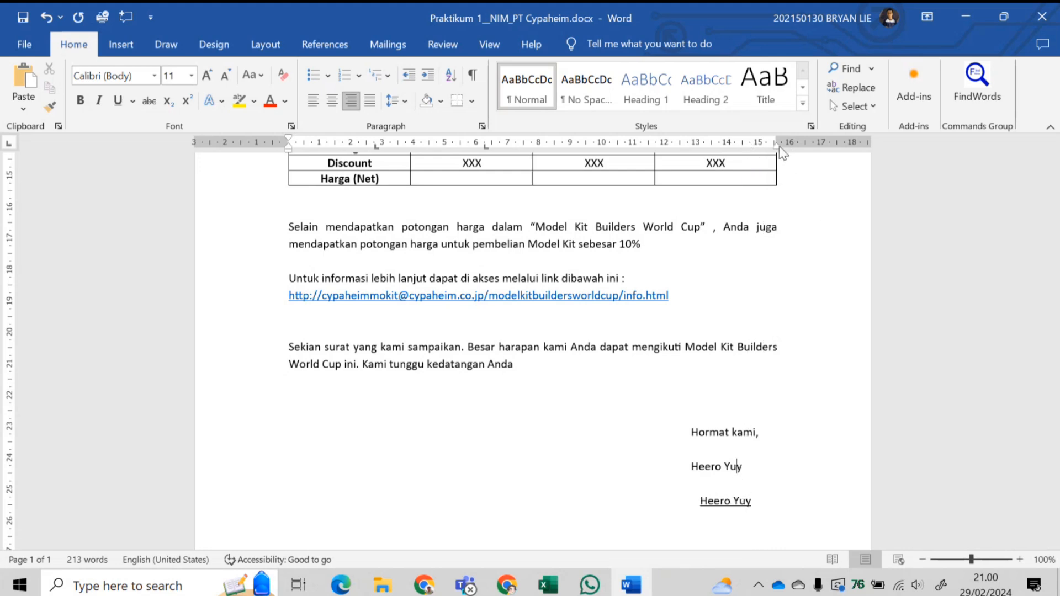
mouse_move(779, 147)
mouse_down()
mouse_move(768, 147)
mouse_move(782, 147)
mouse_up()
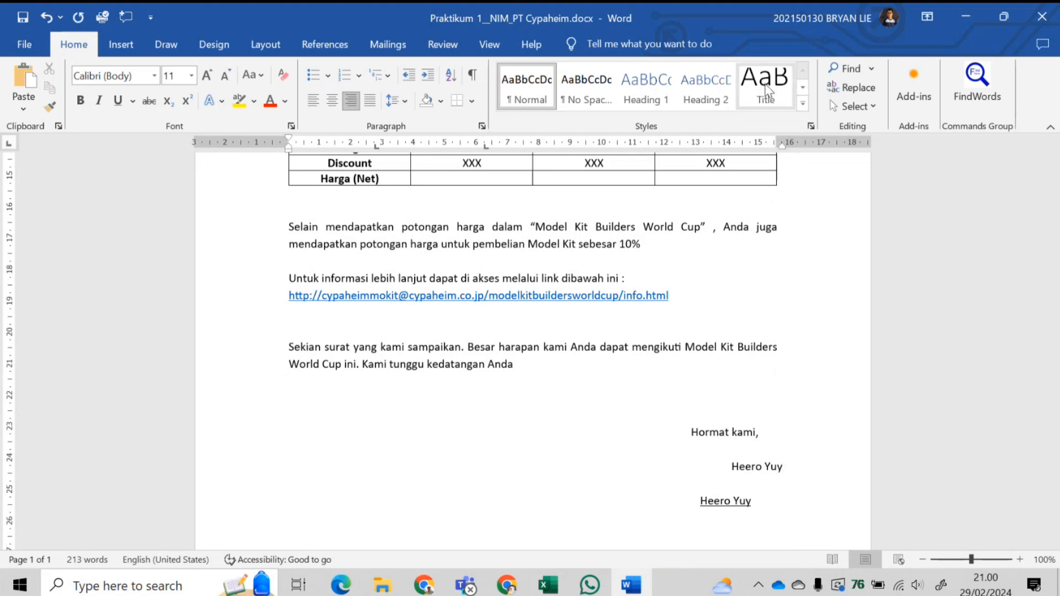
drag(781, 147, 750, 145)
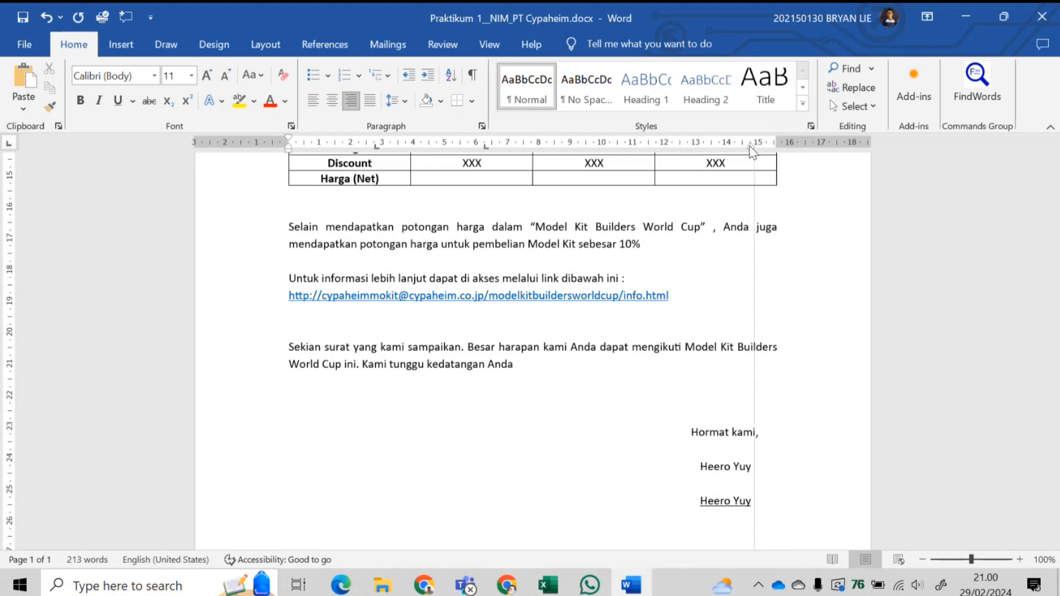
- Remove trailing spaces after 'Hormat kami,' and move it in from the right margin
click(793, 414)
click(791, 435)
key(BackSpace)
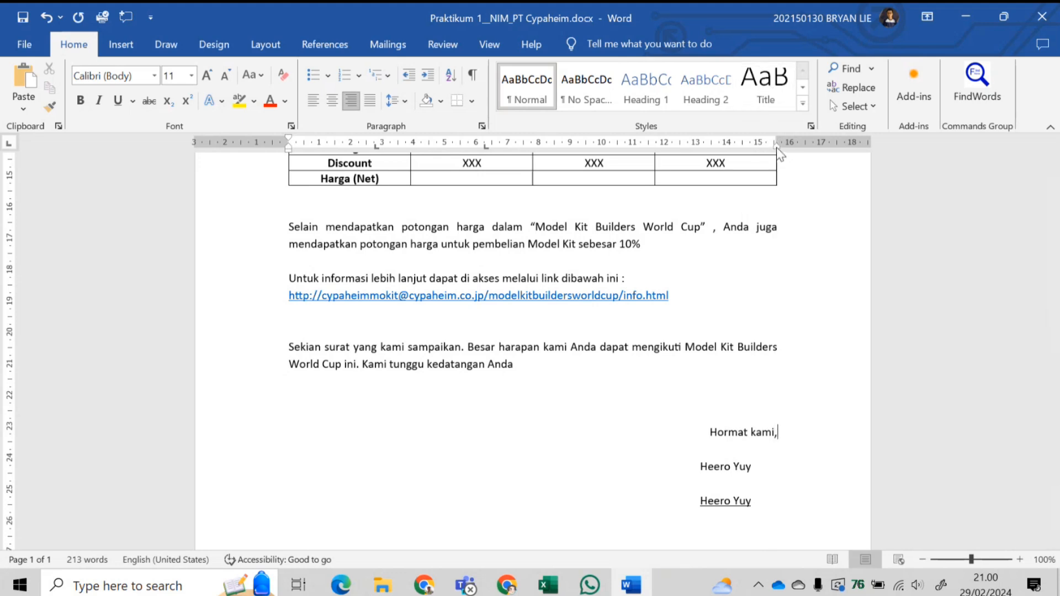
drag(776, 147, 760, 148)
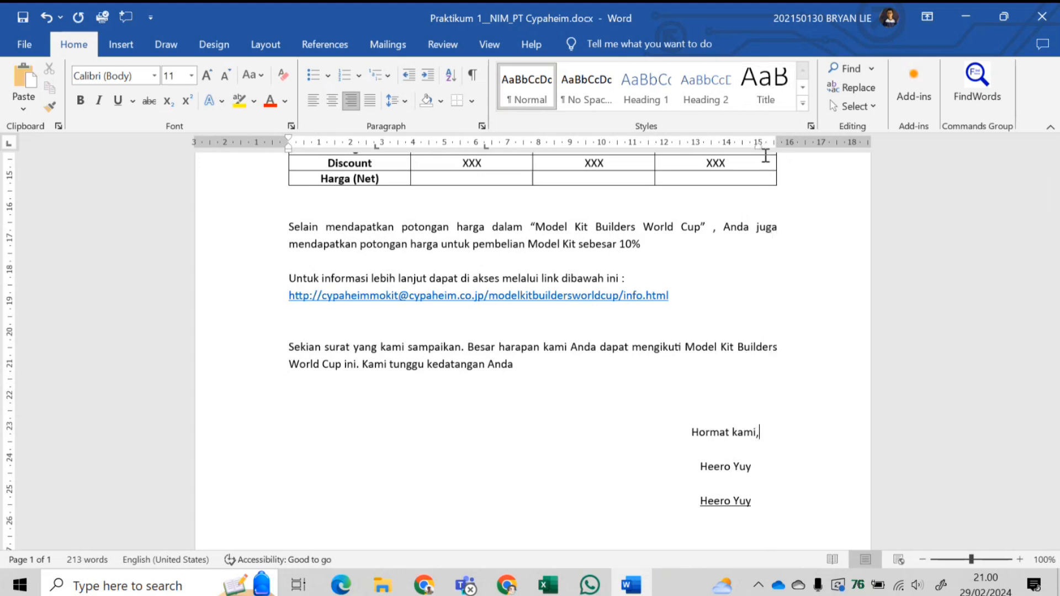
click(709, 466)
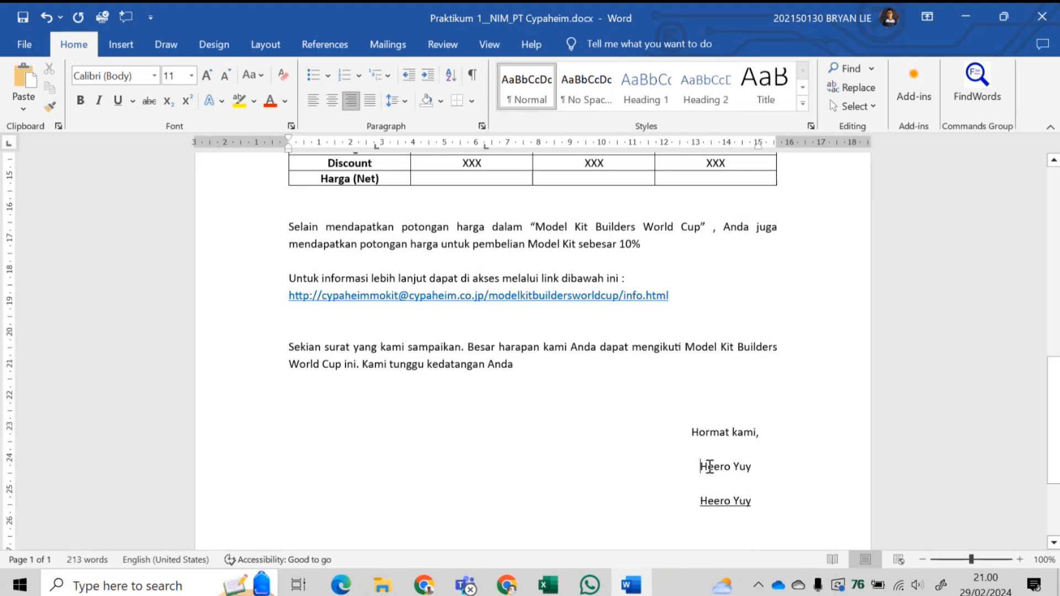
drag(709, 466, 751, 478)
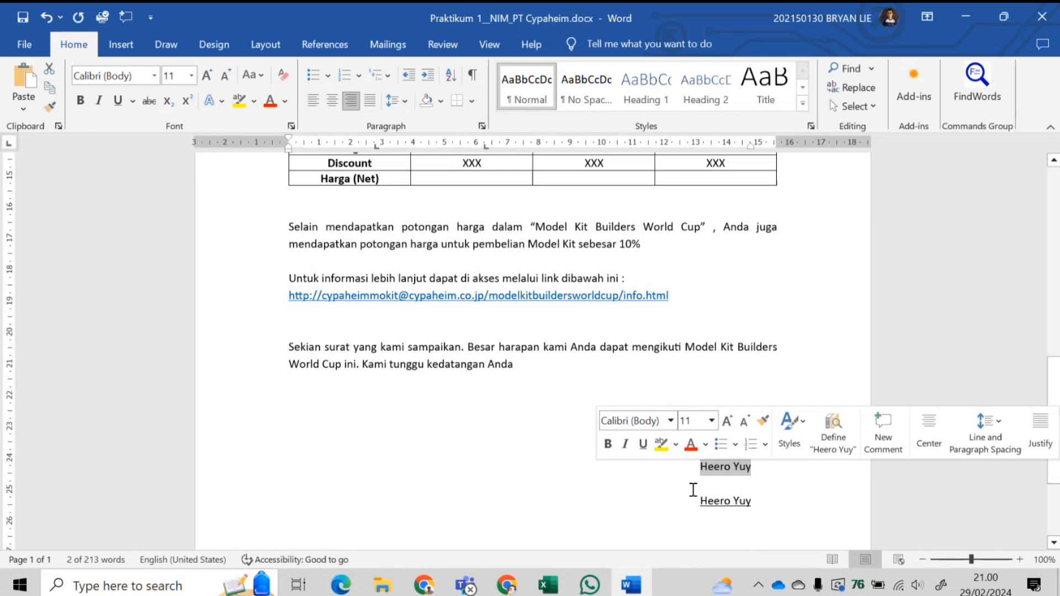
- Set the upper signer-name line to Edwardian Script, size 20
click(704, 473)
drag(716, 472, 759, 472)
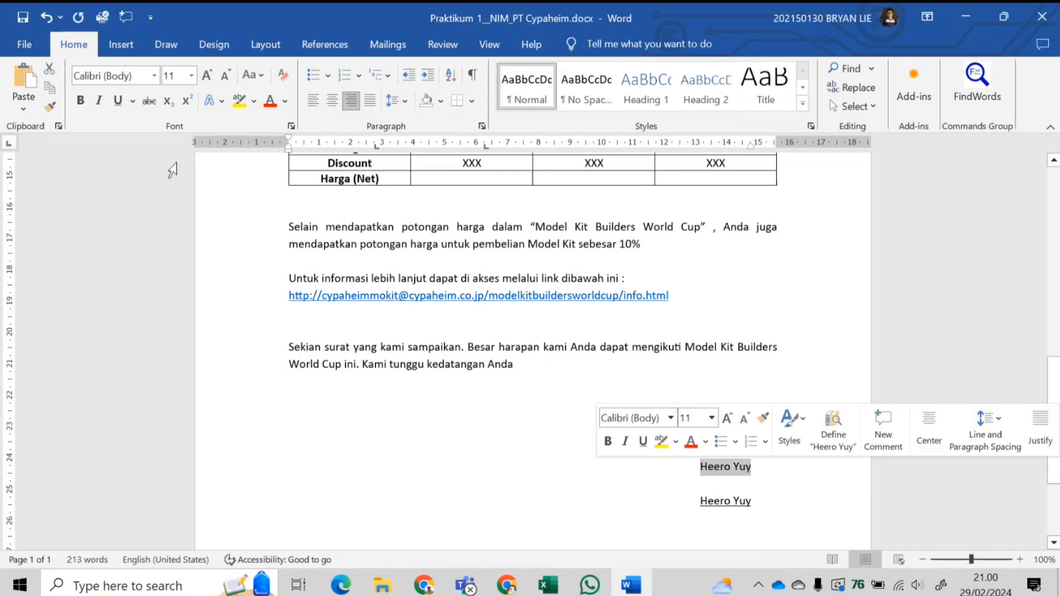
click(154, 77)
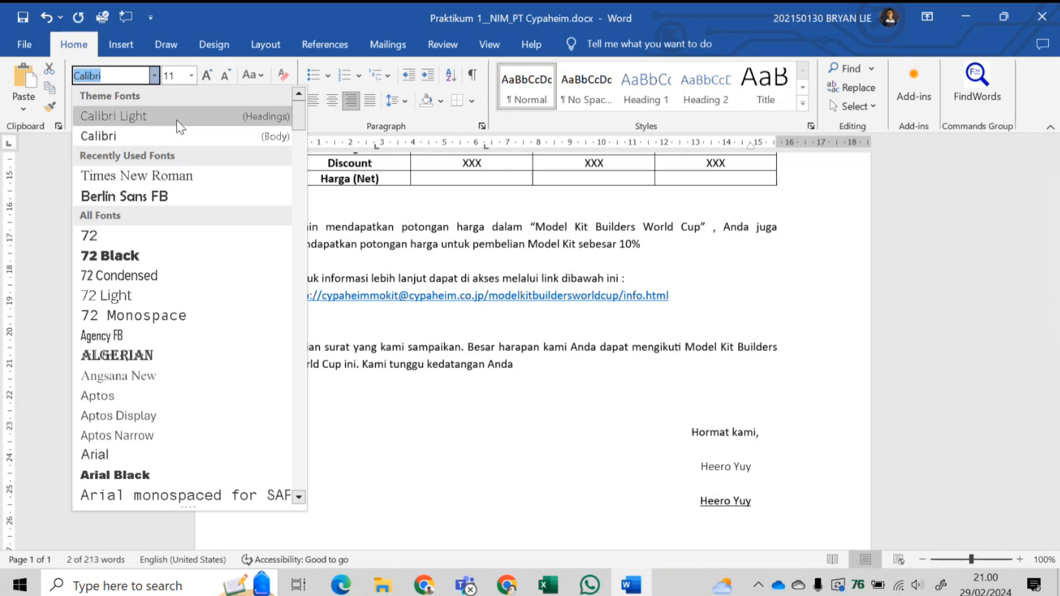
text(Edwardian Script)
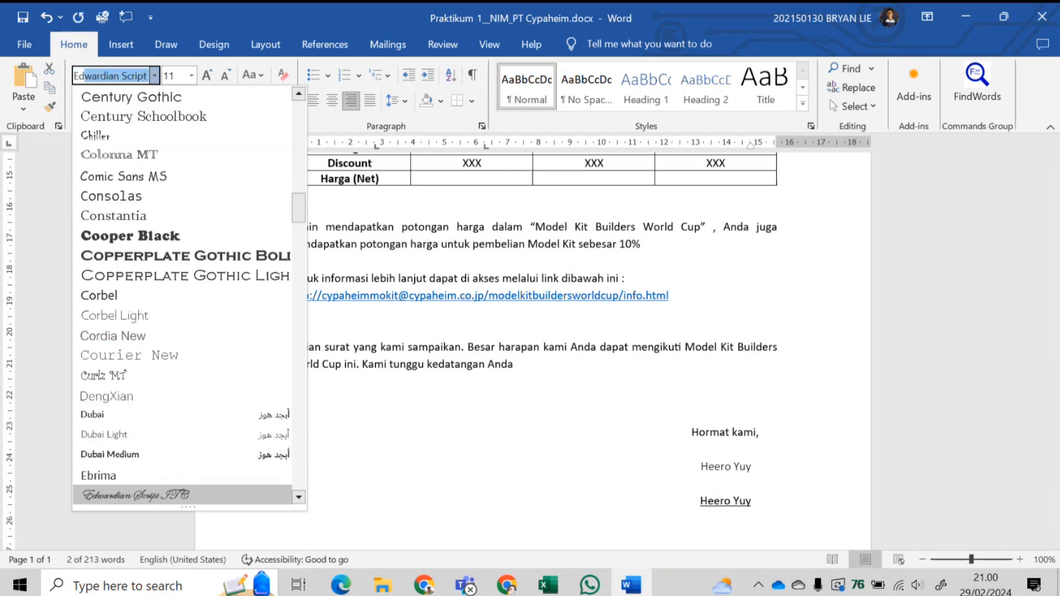
key(Return)
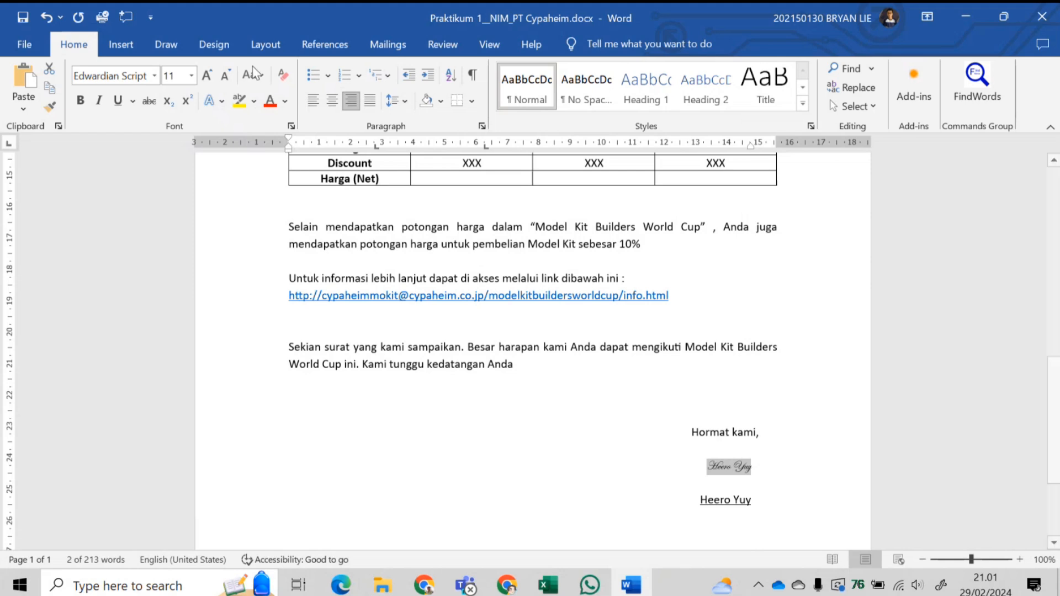
click(191, 75)
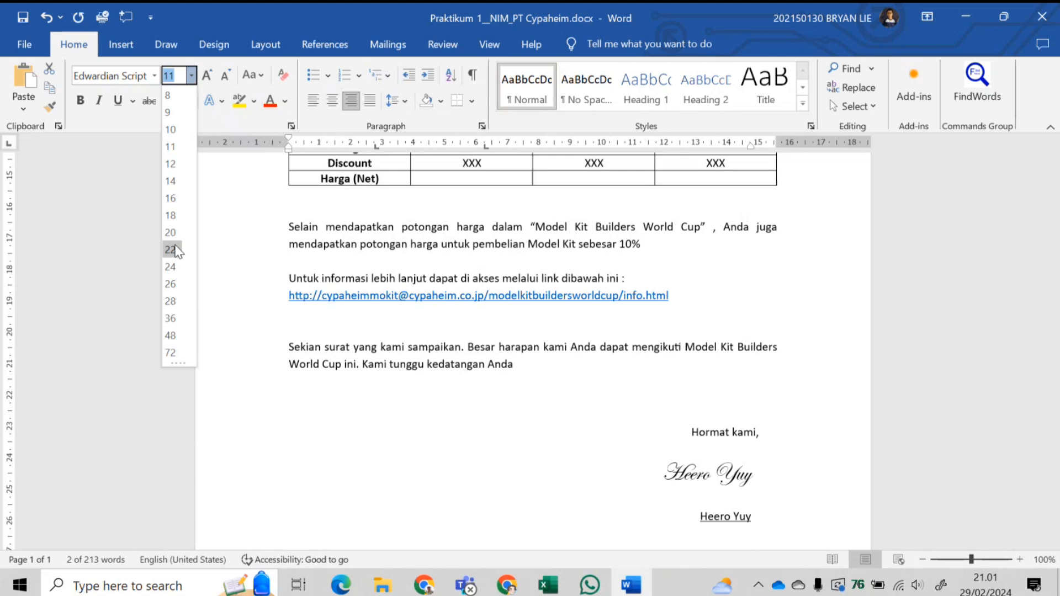
click(173, 234)
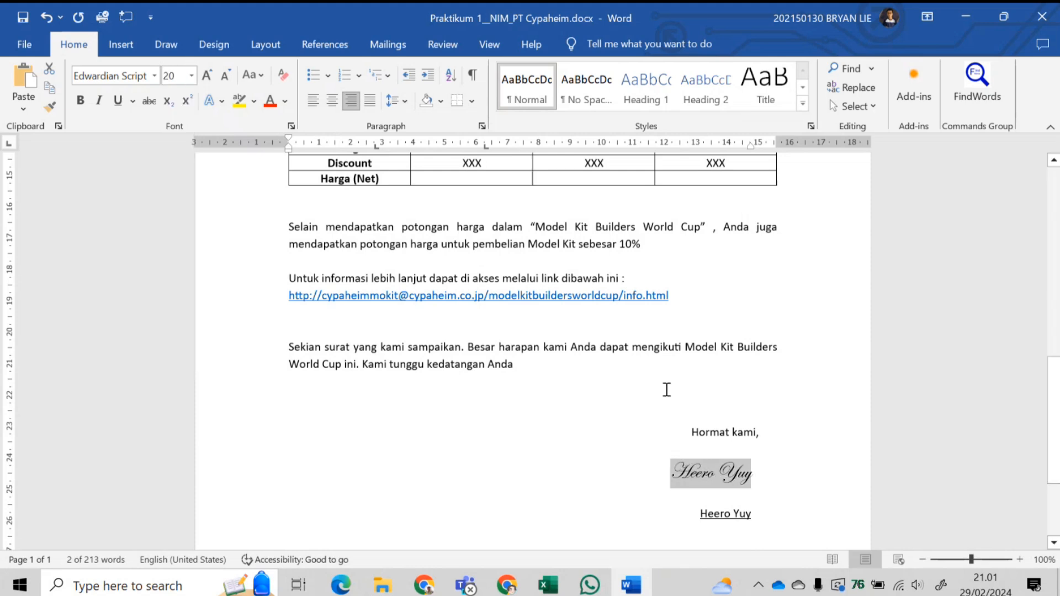
- Pull 'Hormat kami,' and the name line further in from the right margin
click(727, 439)
drag(758, 145, 742, 147)
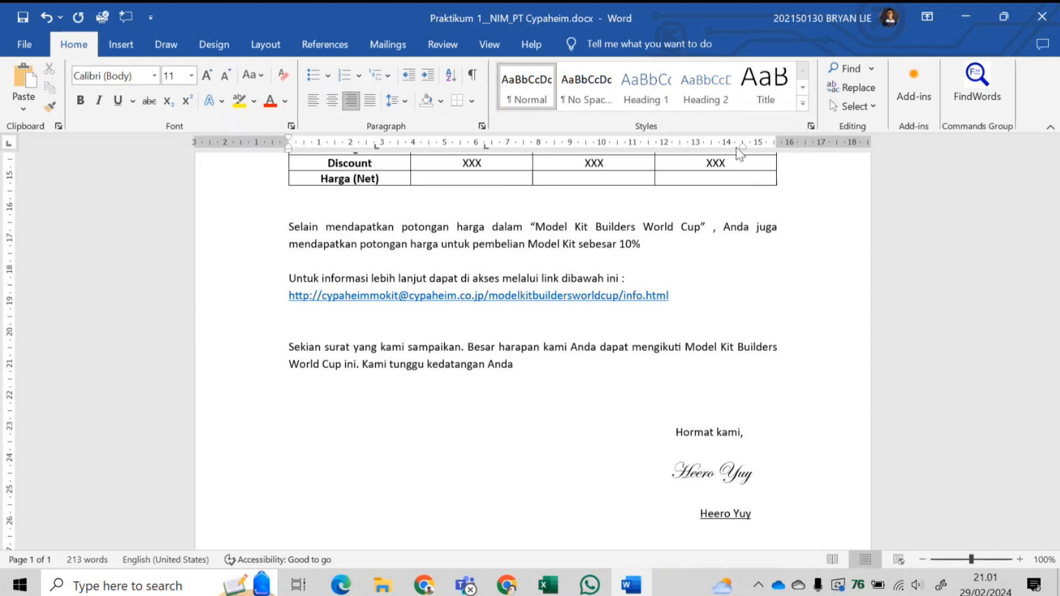
click(757, 516)
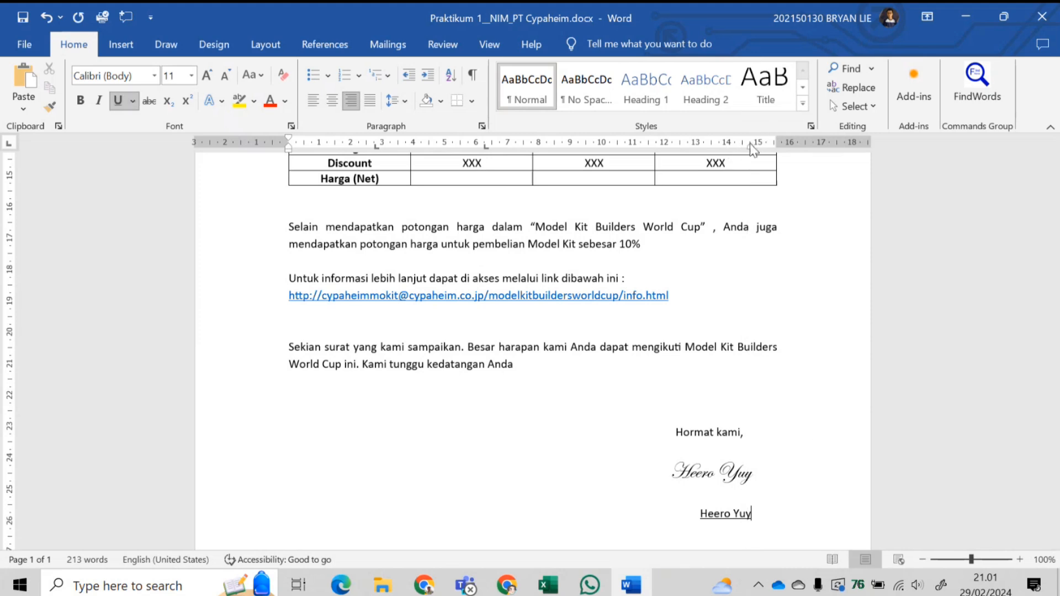
drag(754, 146, 735, 146)
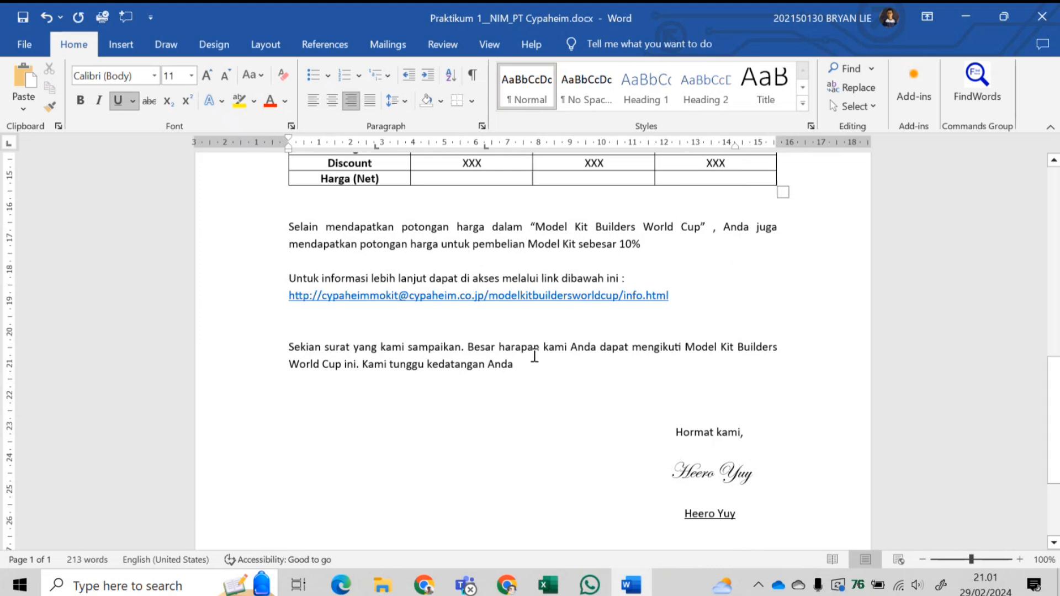
scroll(534, 356, down, 5)
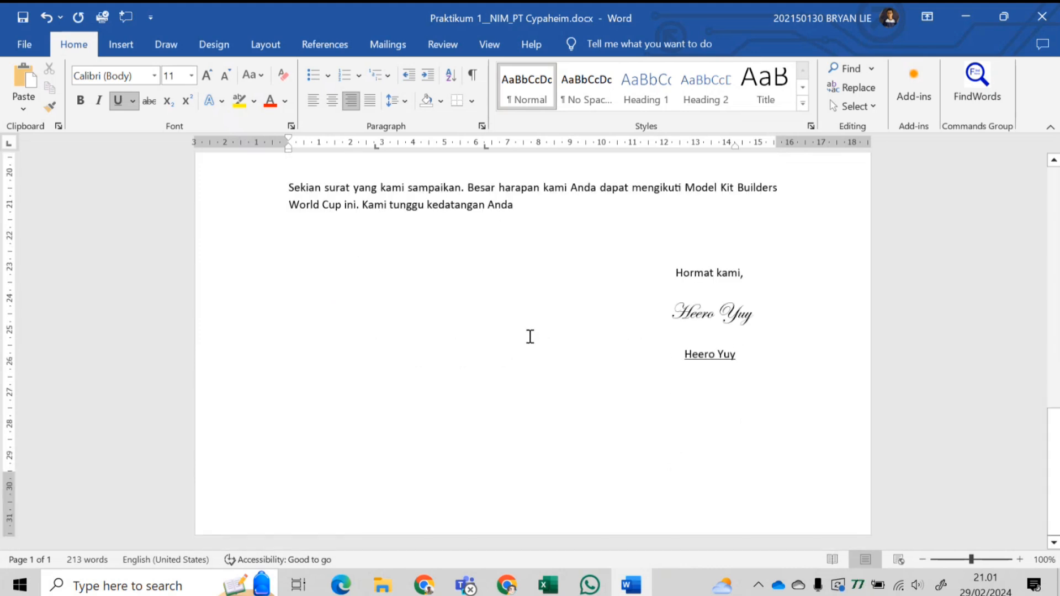
- Insert an empty line between the closing paragraph and the signature block
click(607, 243)
key(Return)
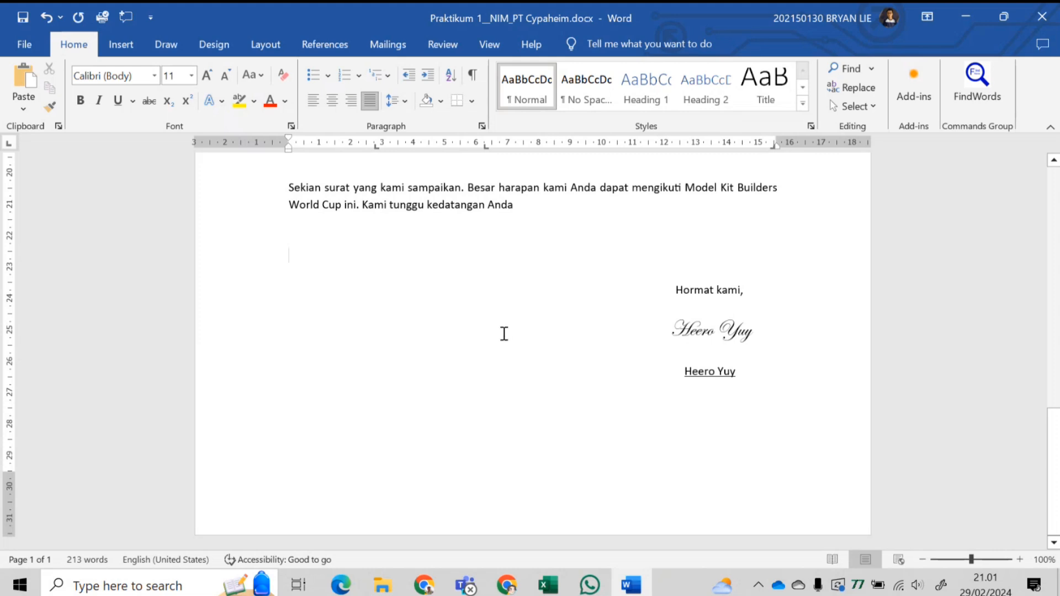
scroll(492, 345, up, 9)
scroll(492, 345, up, 8)
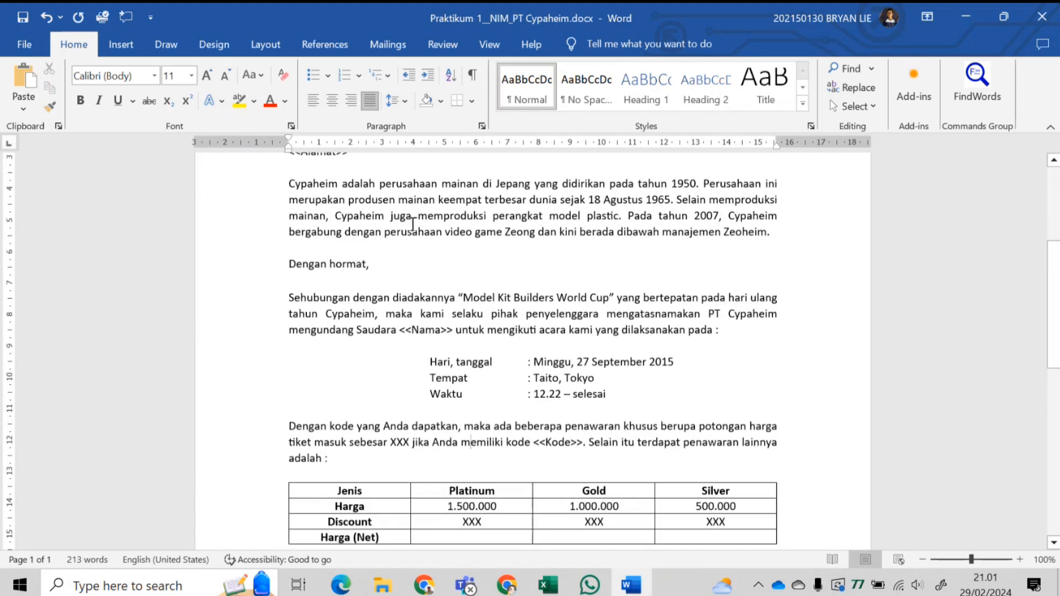
scroll(411, 223, down, 1)
scroll(412, 229, up, 3)
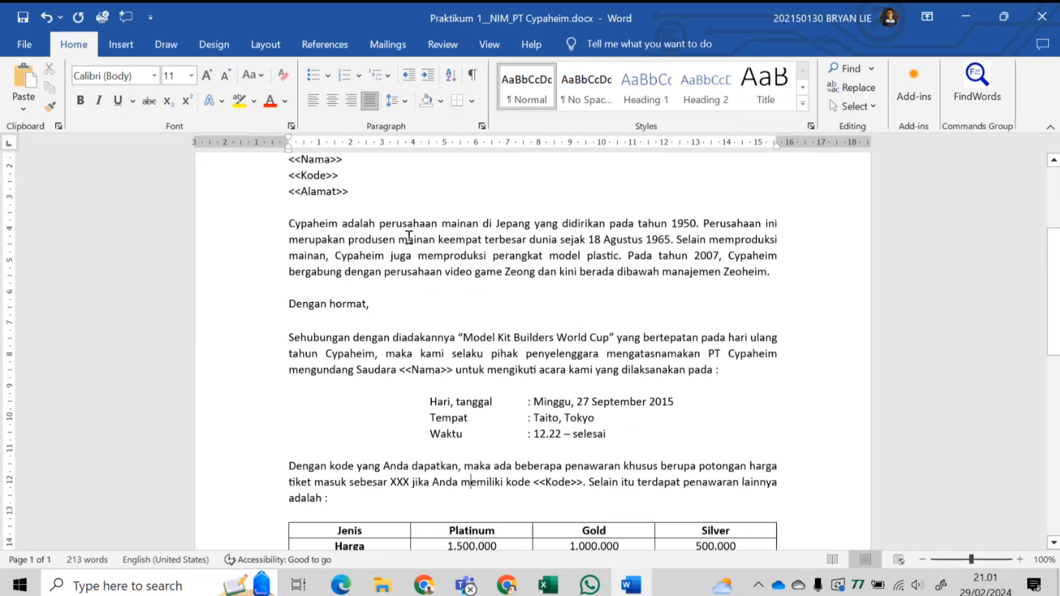
scroll(409, 237, down, 5)
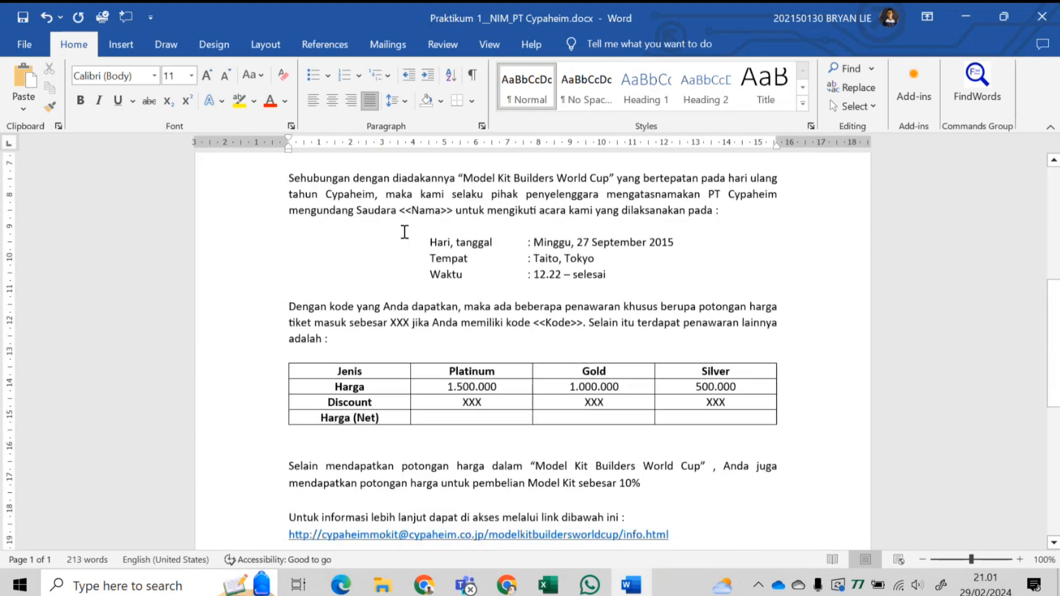
- Start a new mail-merge recipient list via Mailings > Select Recipients > Type a New List
click(387, 44)
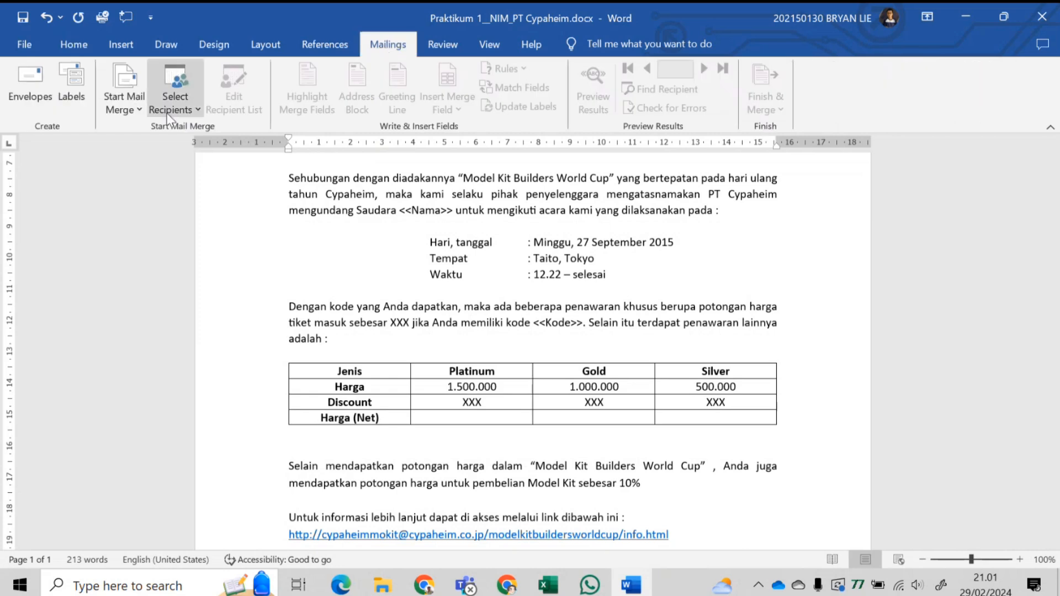
click(188, 105)
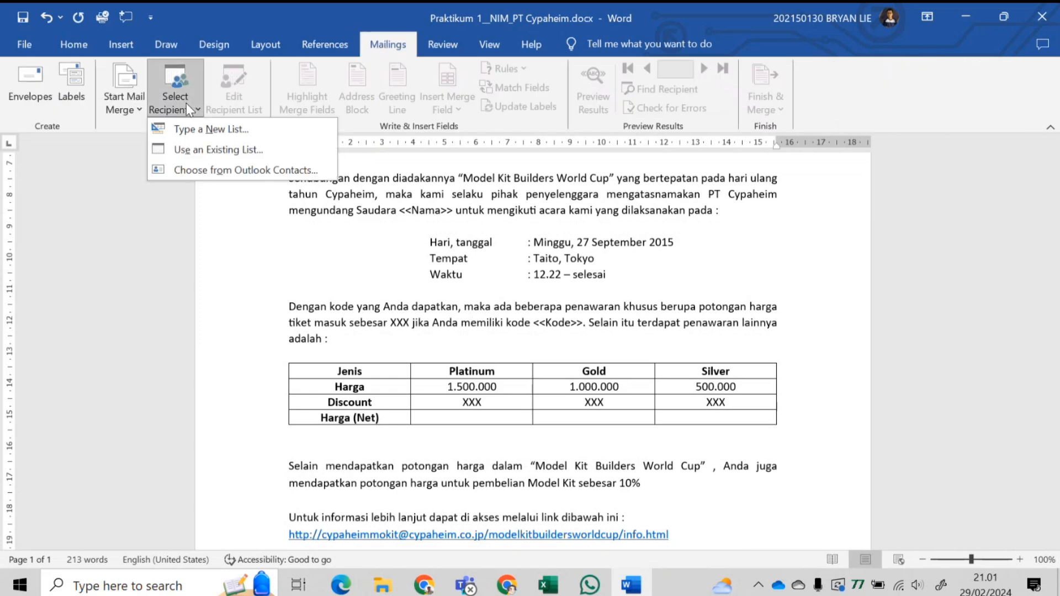
click(391, 39)
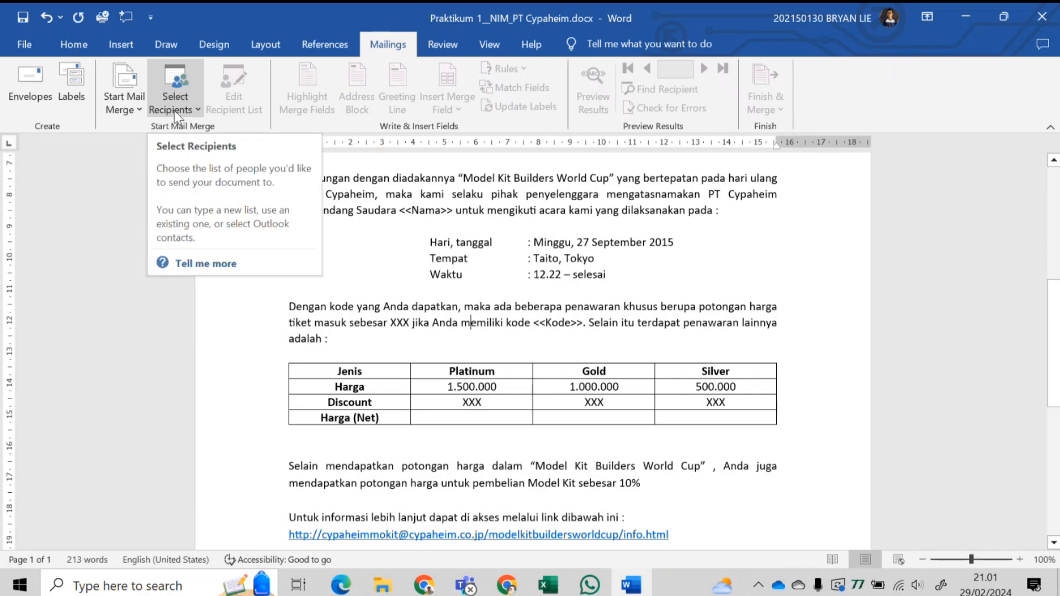
click(197, 111)
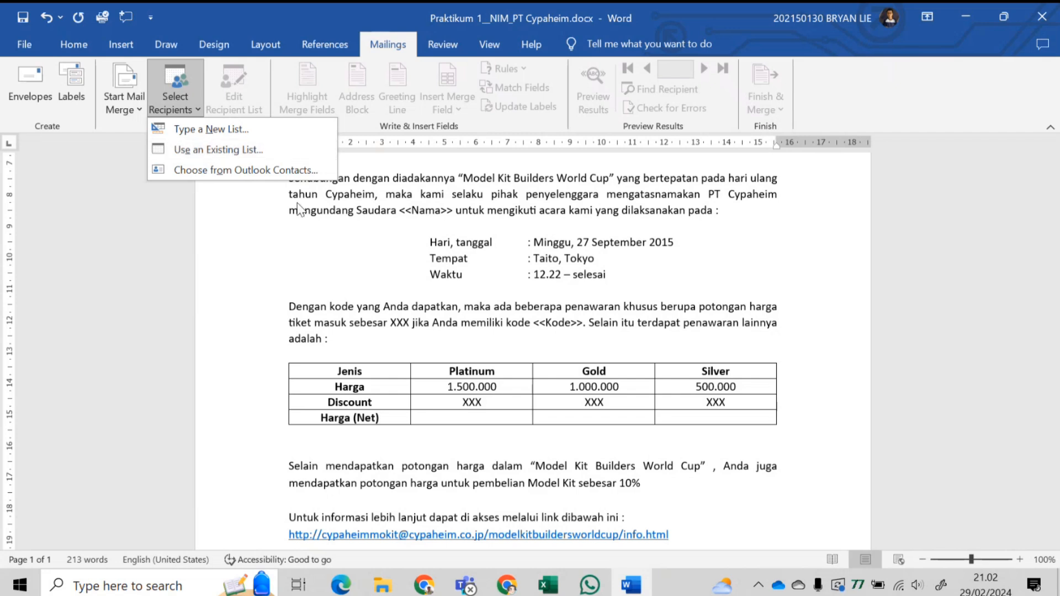
click(209, 132)
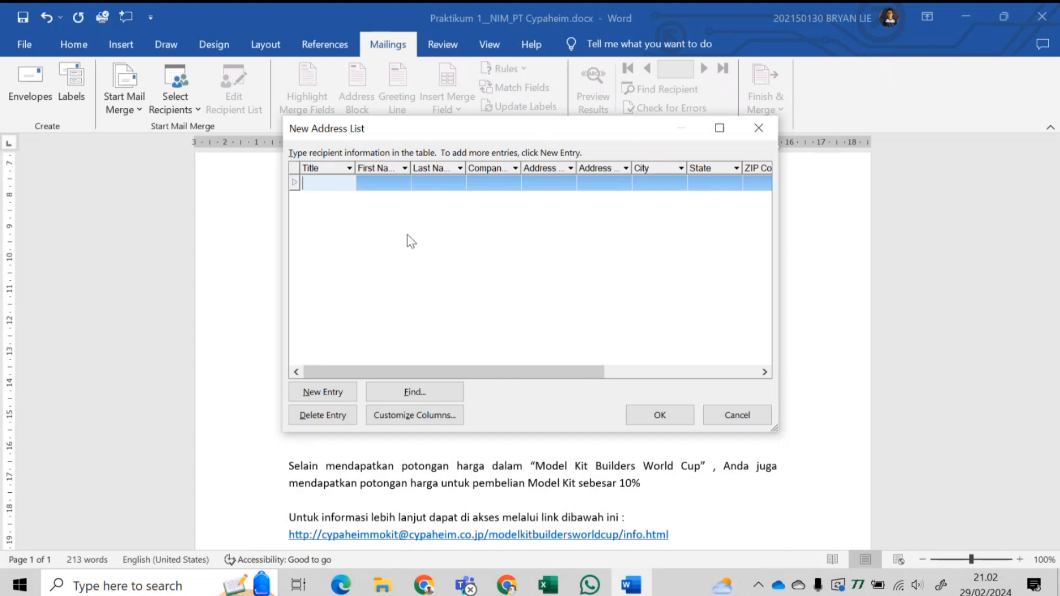
- In Customize Columns, delete every default field from Title through E-mail Address
click(427, 420)
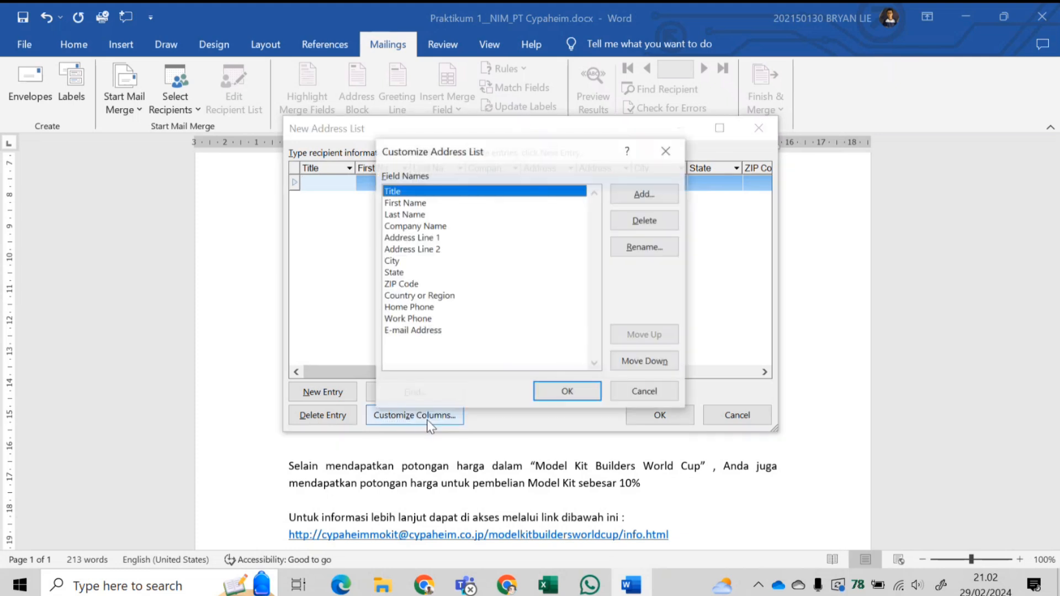
click(636, 221)
click(511, 342)
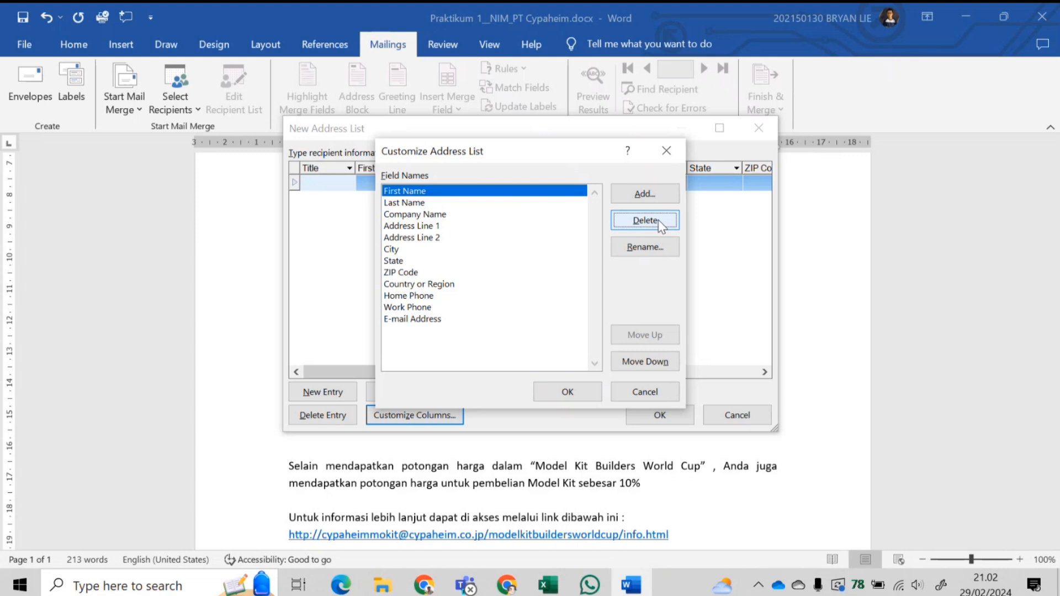
click(660, 225)
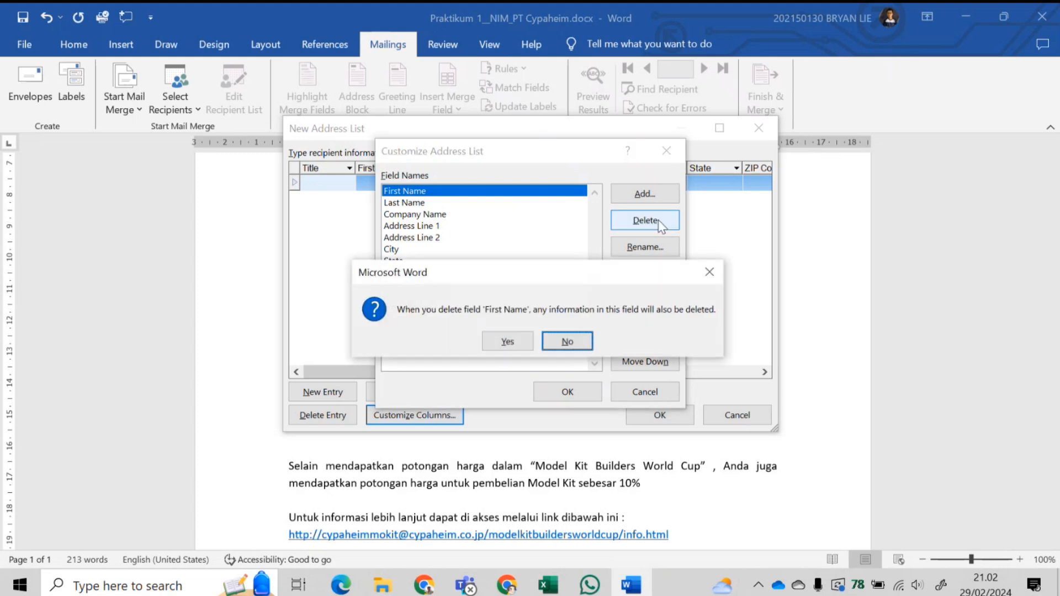
key(y)
click(660, 225)
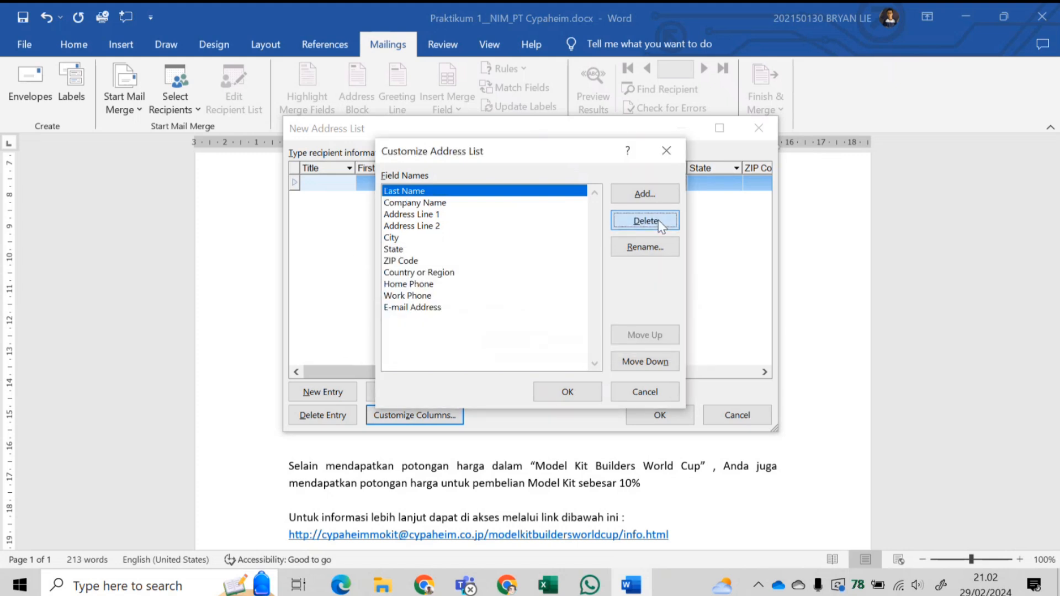
key(y)
click(661, 224)
key(y)
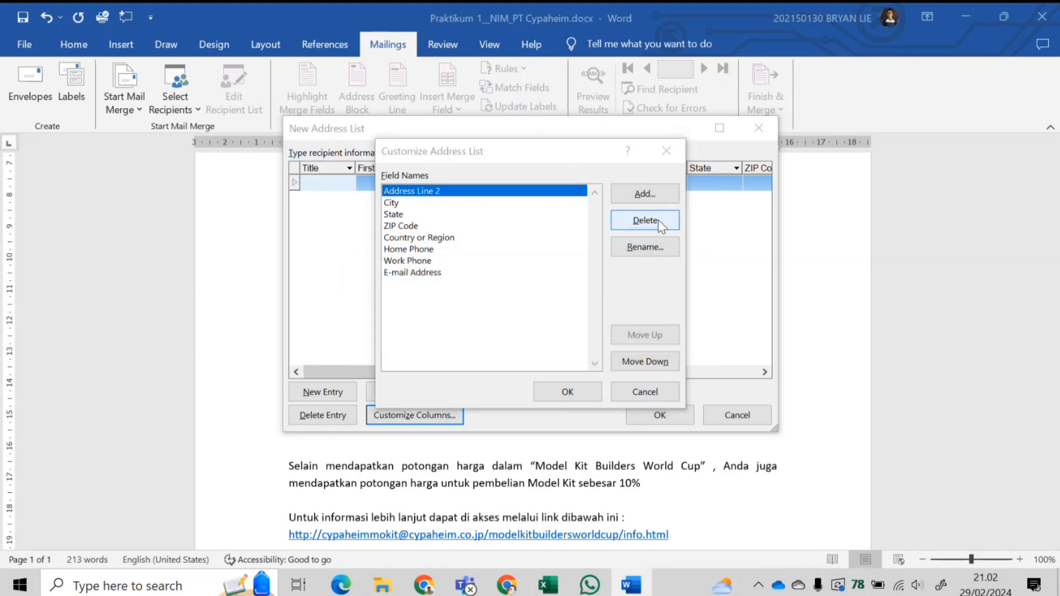
click(661, 225)
key(y)
click(661, 224)
key(y)
click(660, 224)
key(y)
click(658, 220)
key(y)
click(658, 220)
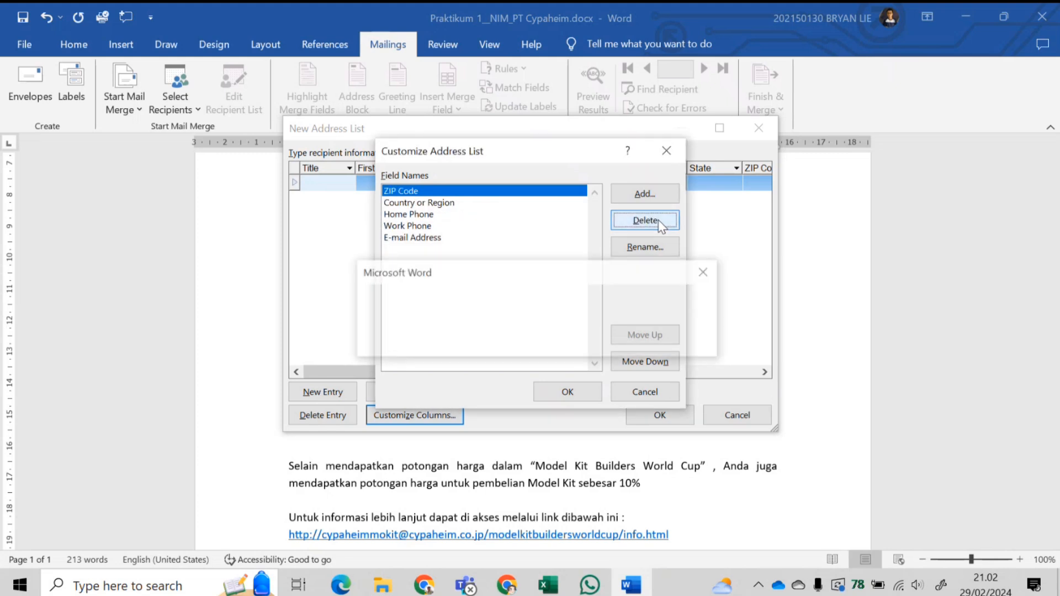
key(y)
click(658, 220)
key(y)
click(658, 220)
key(y)
click(658, 220)
key(y)
click(658, 220)
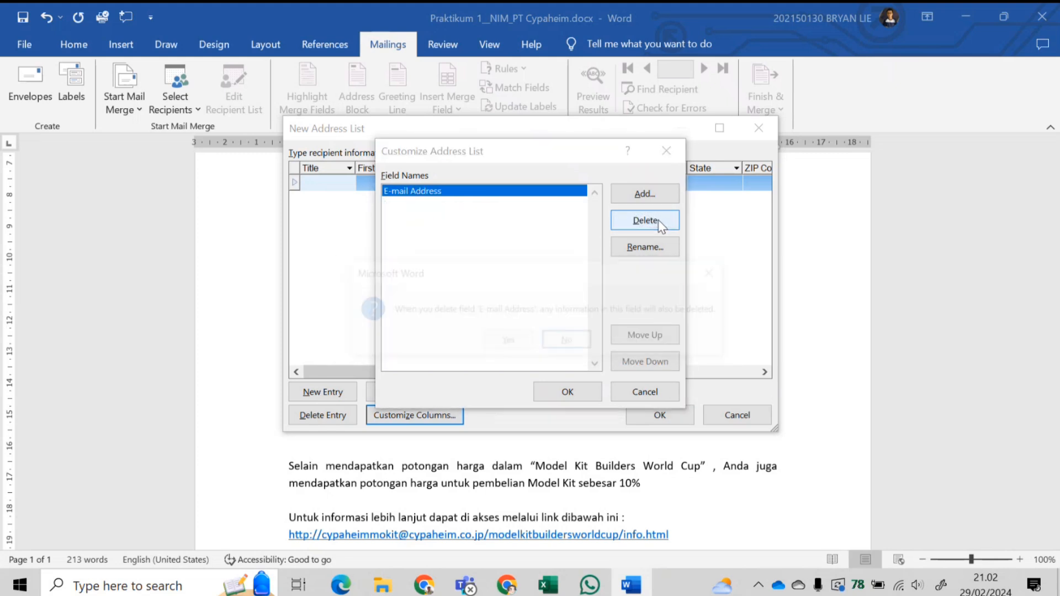
key(y)
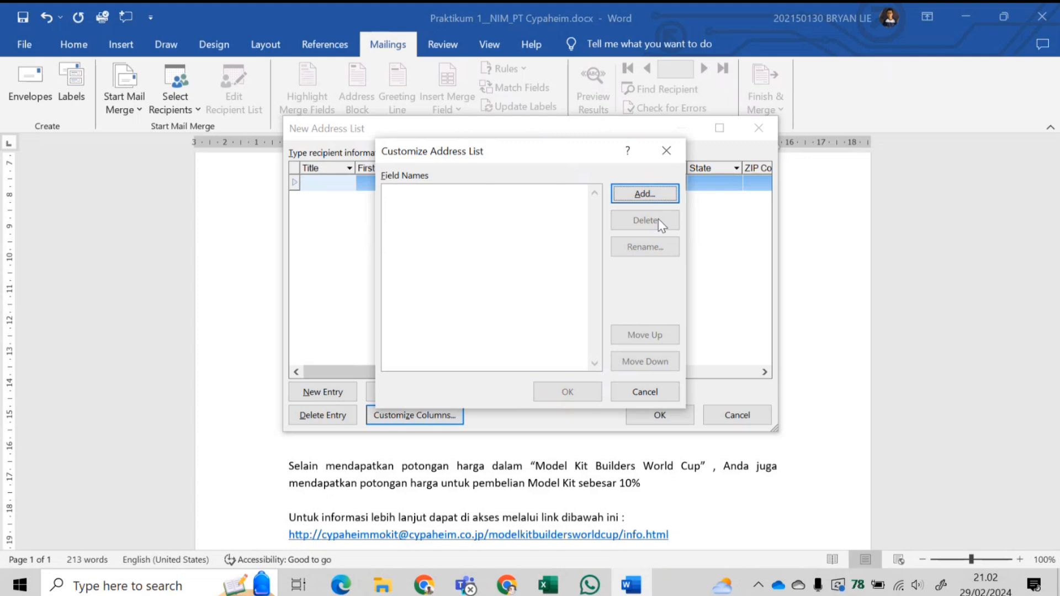
- Add the fields Nomor, Nama, Kode and Alamat
click(656, 200)
text(Nomor)
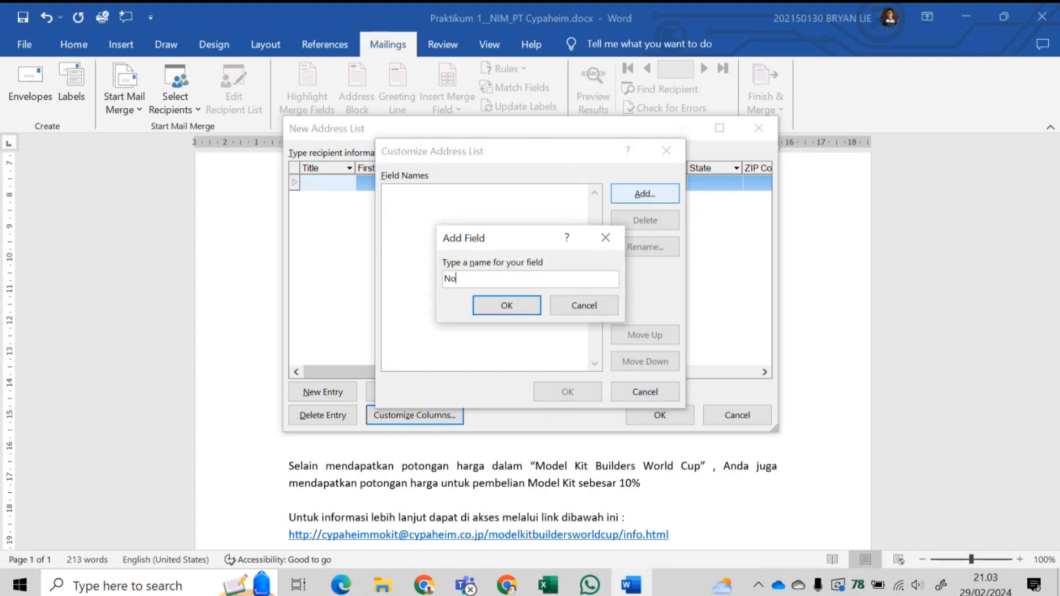
click(509, 306)
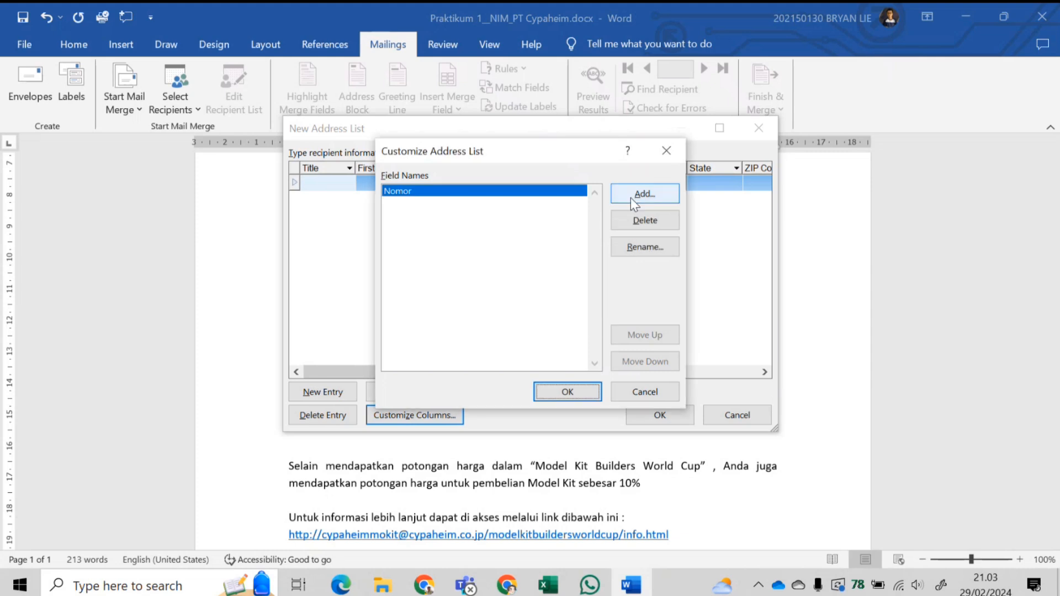
click(631, 196)
text(Nama)
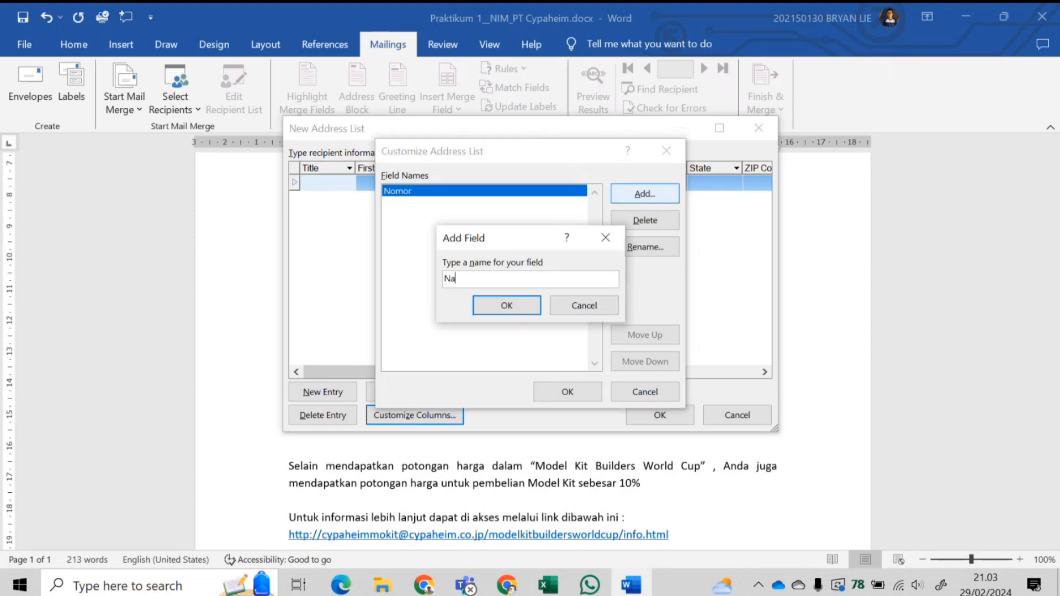
click(508, 305)
click(621, 195)
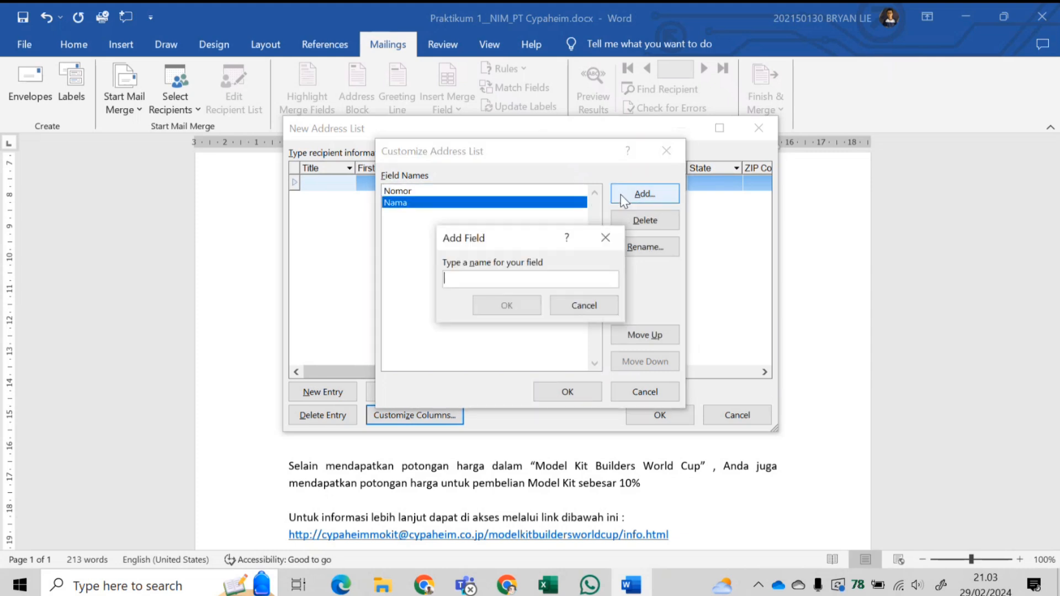
text(Kode)
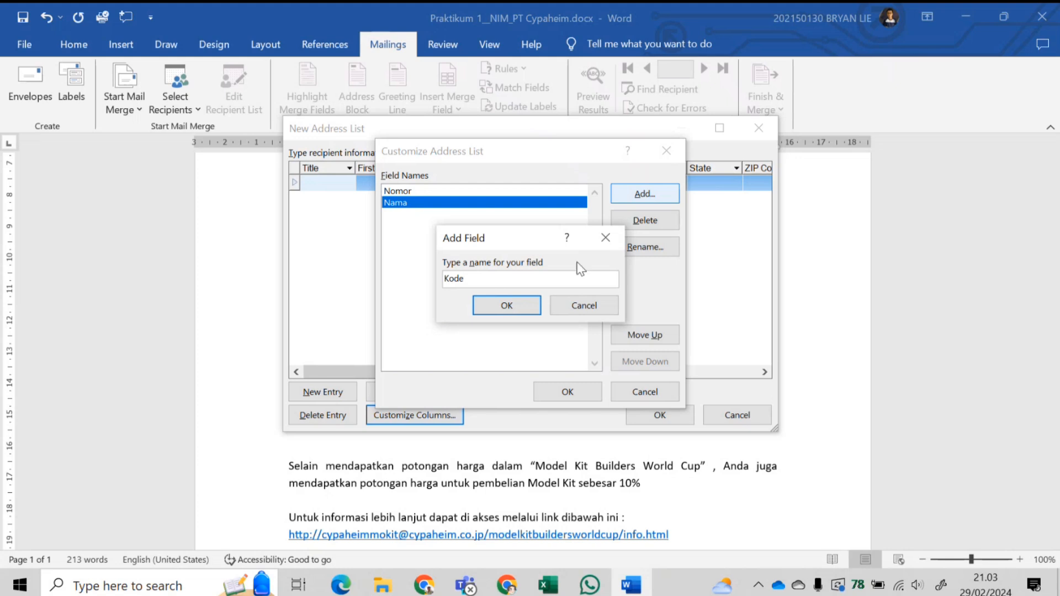
click(497, 305)
click(629, 194)
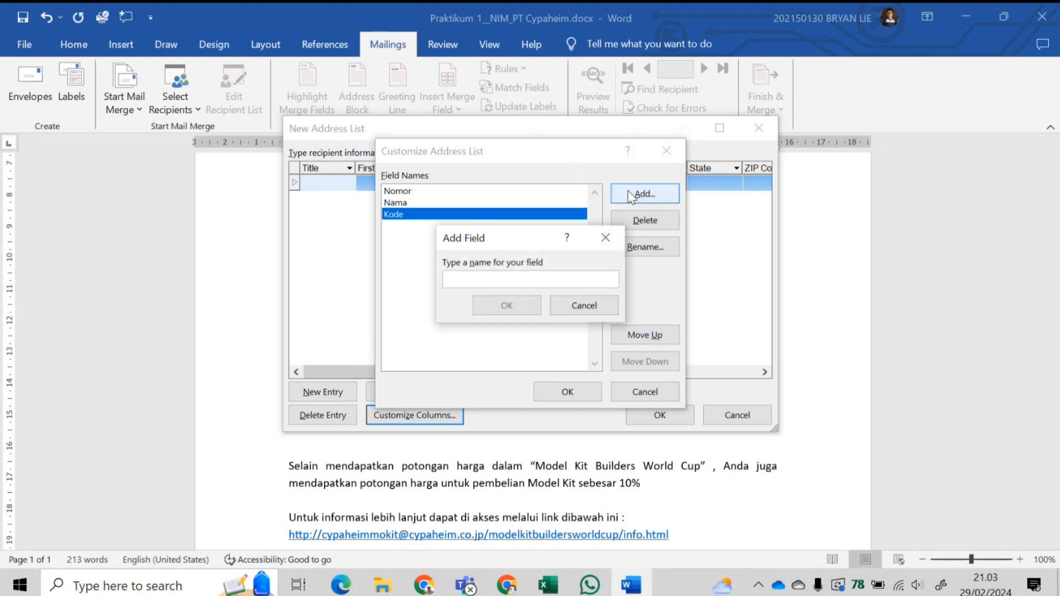
text(Alamat)
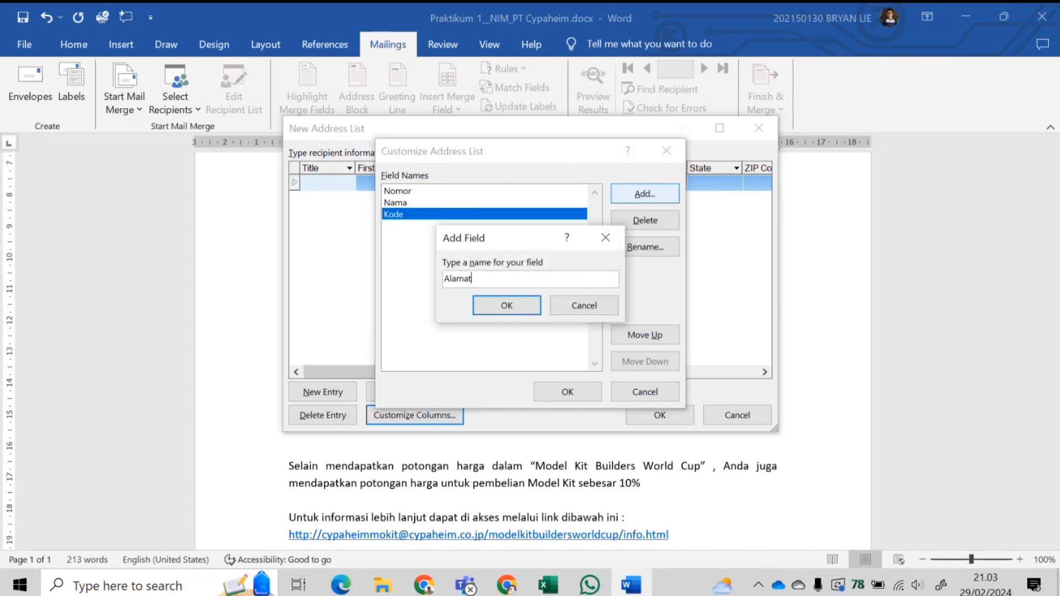
click(514, 309)
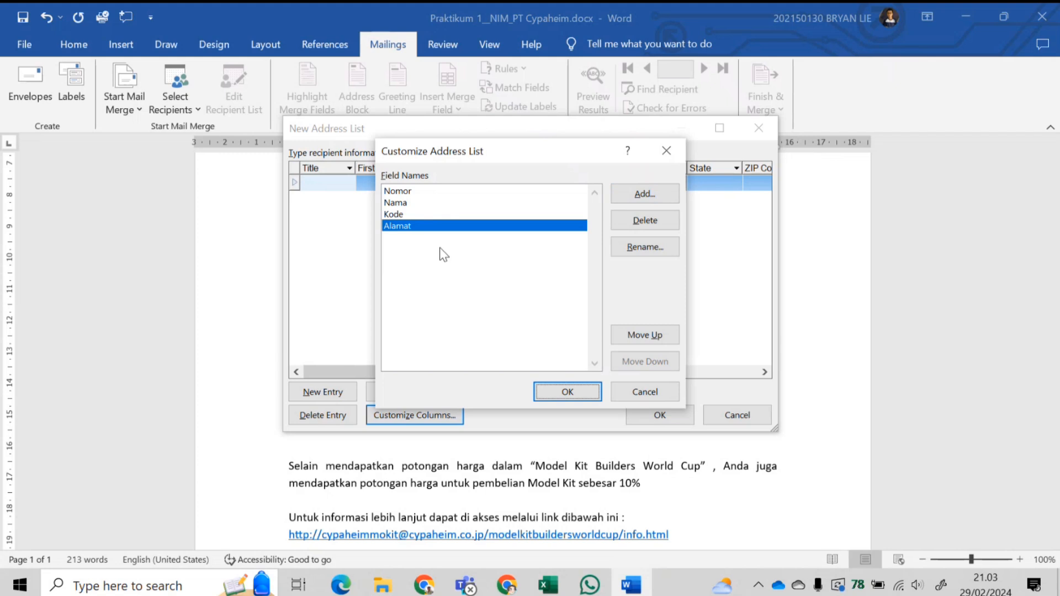
- Apply the four new fields and add four more recipient rows, making five in total
click(582, 386)
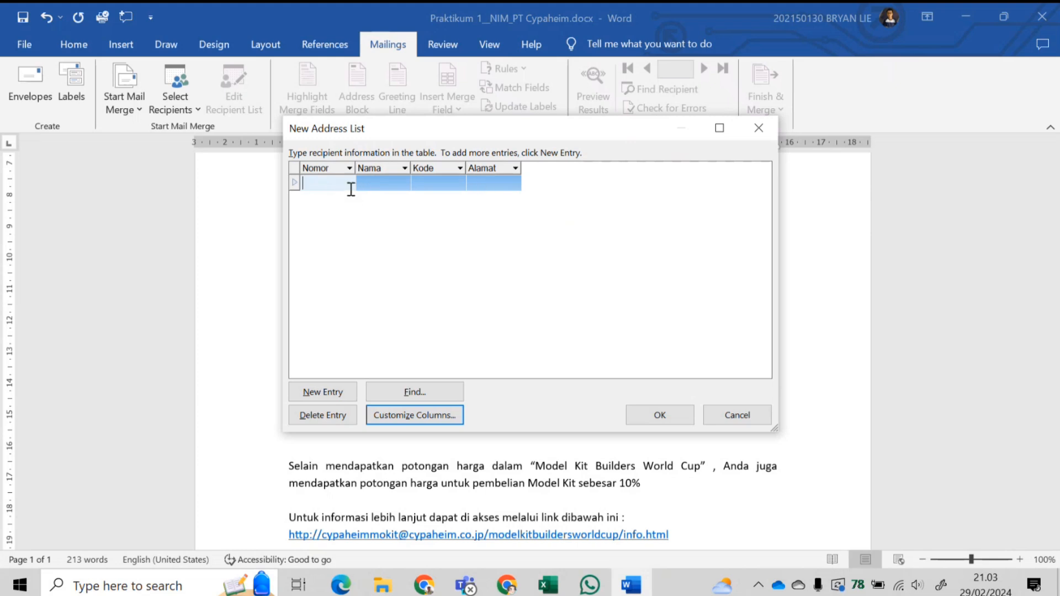
click(335, 393)
click(335, 393)
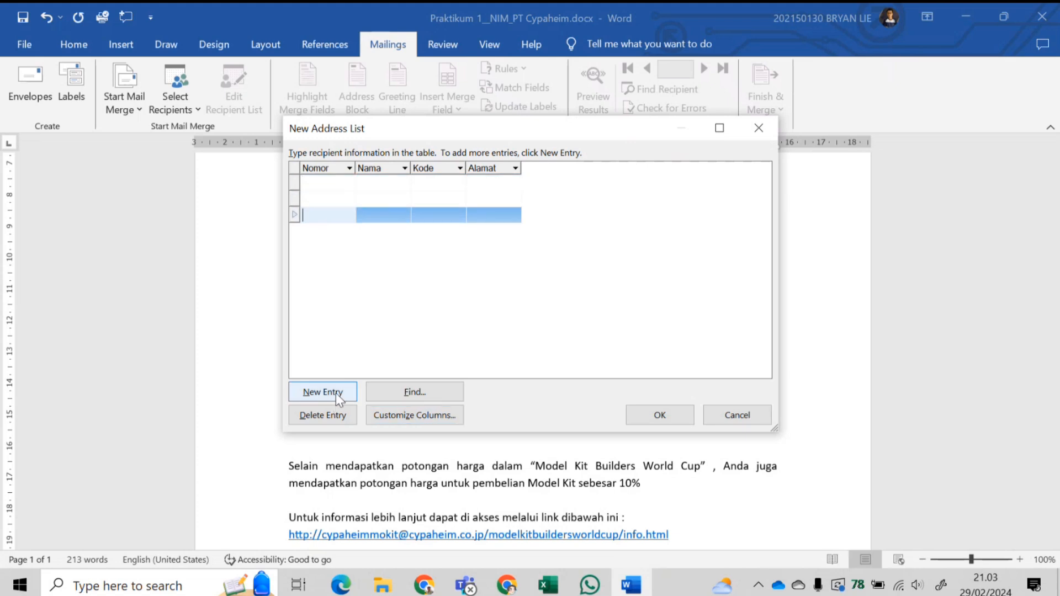
click(336, 393)
click(336, 393)
- Number the rows 1 to 5 in the Nomor column and enter the first recipient's Nama
click(331, 185)
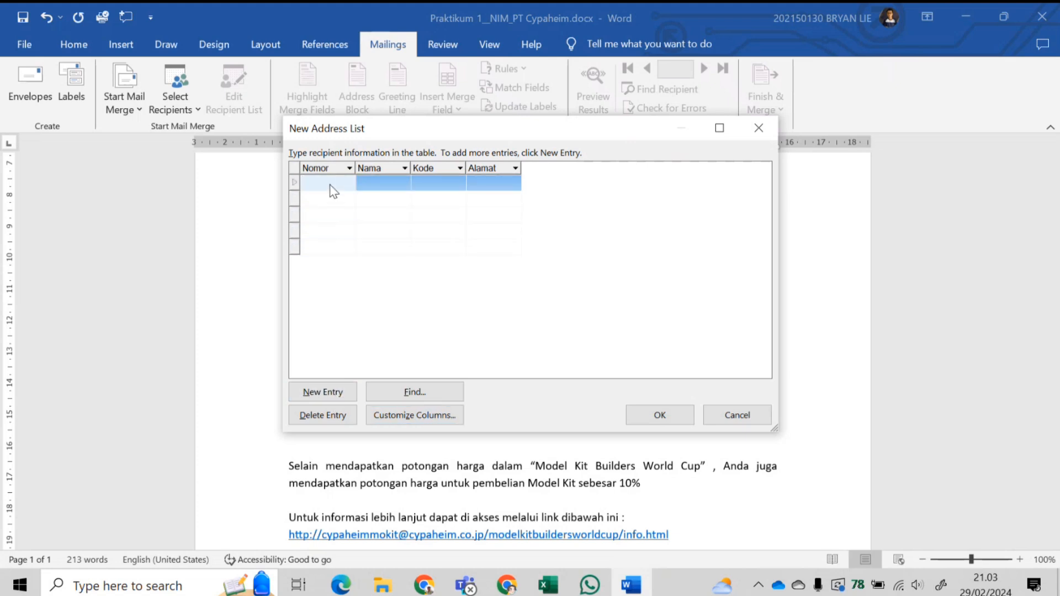
text(1)
click(320, 199)
text(2)
click(325, 214)
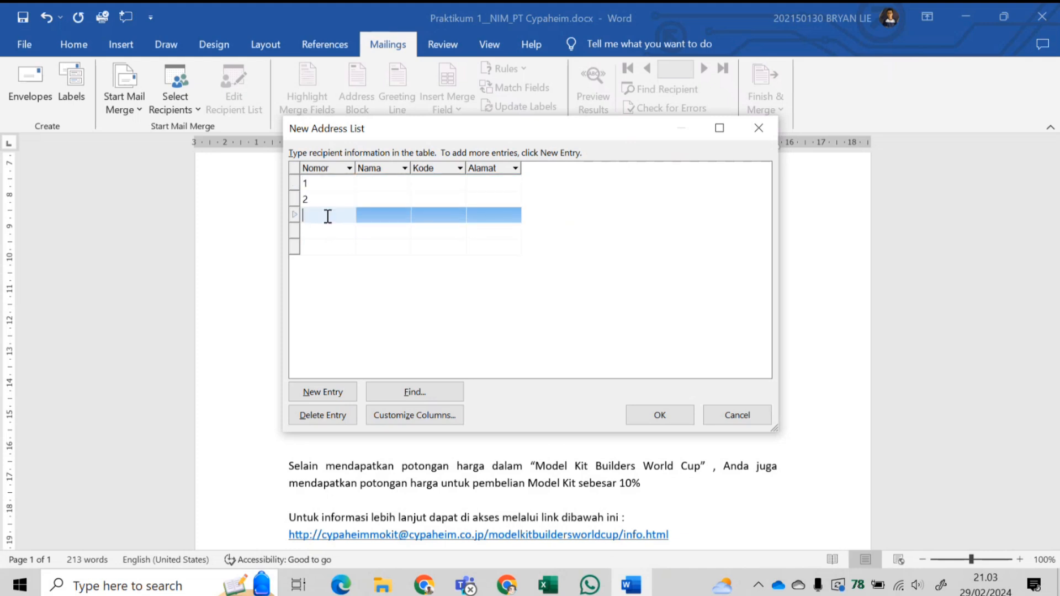
text(3)
click(333, 231)
text(4)
click(335, 246)
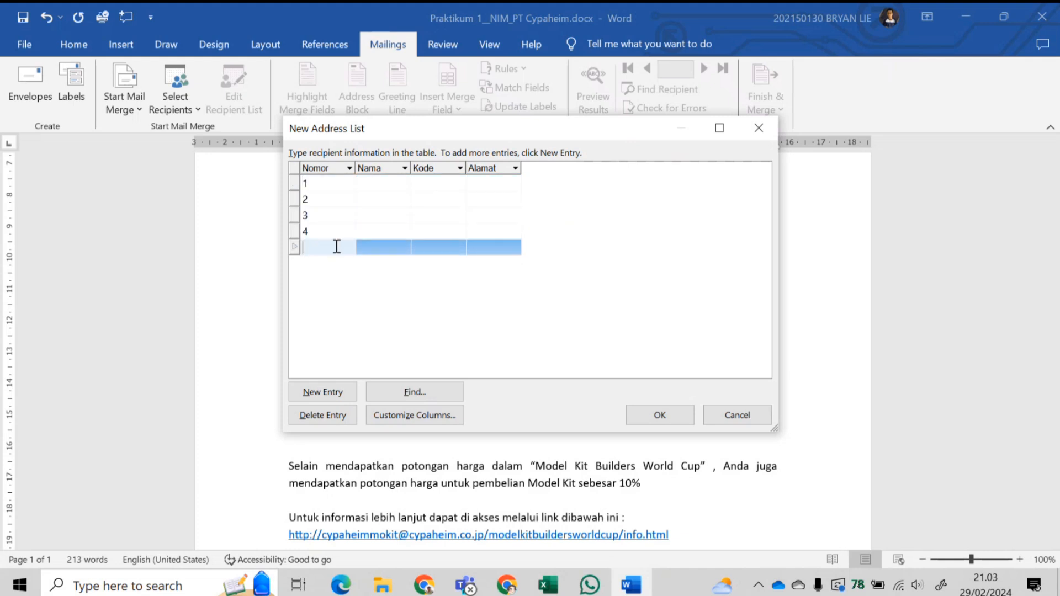
text(5)
click(375, 183)
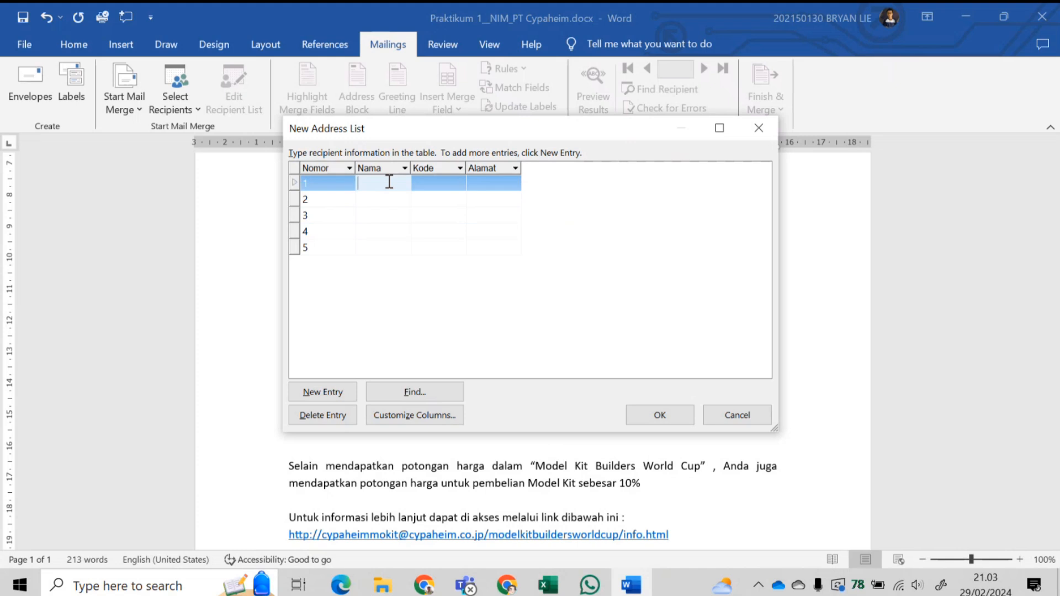
text(Satsuna)
text( F. Seiei)
- Enter the Nama for recipients two through five
click(394, 200)
text(Amuro Ray)
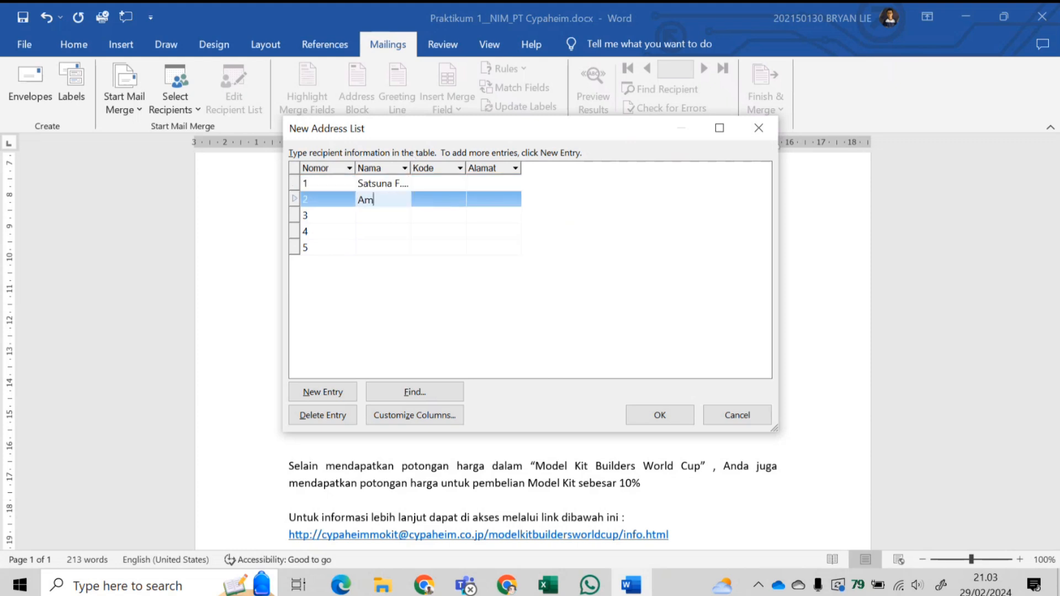
click(387, 217)
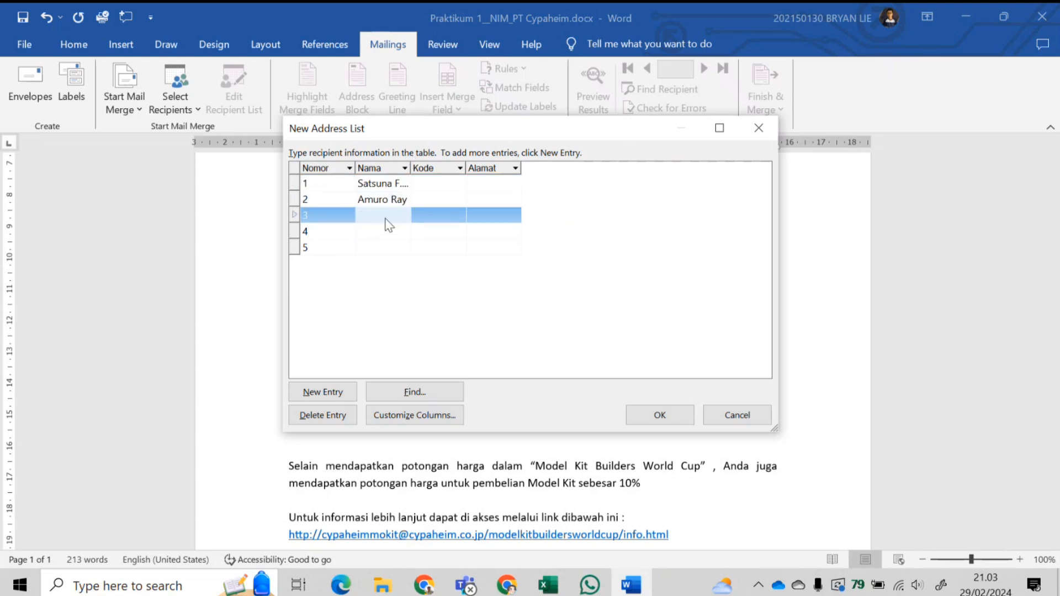
text(Kira Yamato)
click(388, 233)
text(Char A)
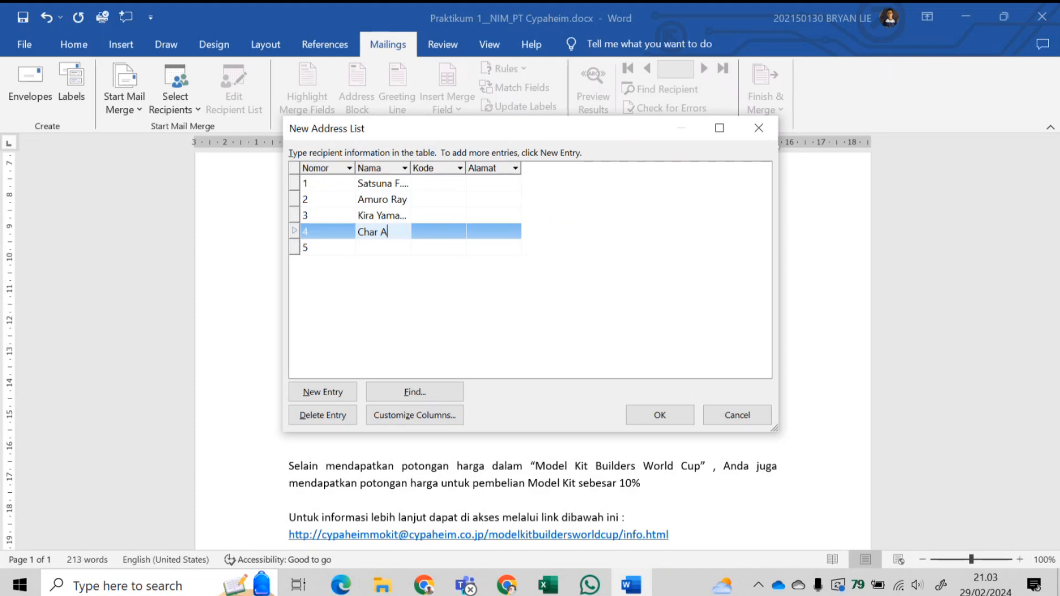
text(zxnable)
click(390, 251)
text(Sei Lori)
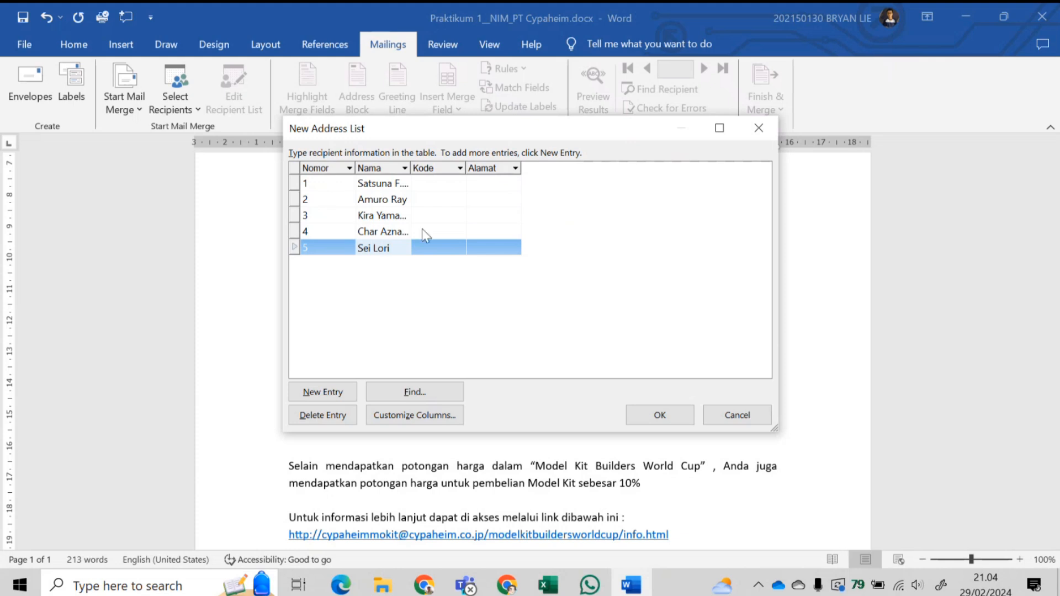
- Enter Kode values OO, UC, SD and UC for the first four recipients
click(423, 182)
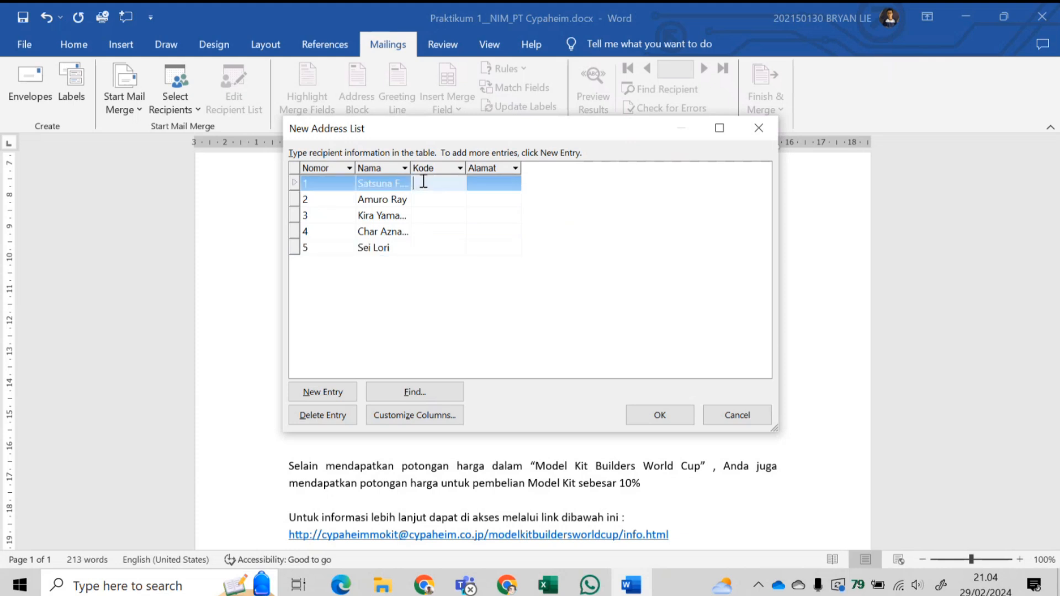
text(OO)
click(432, 200)
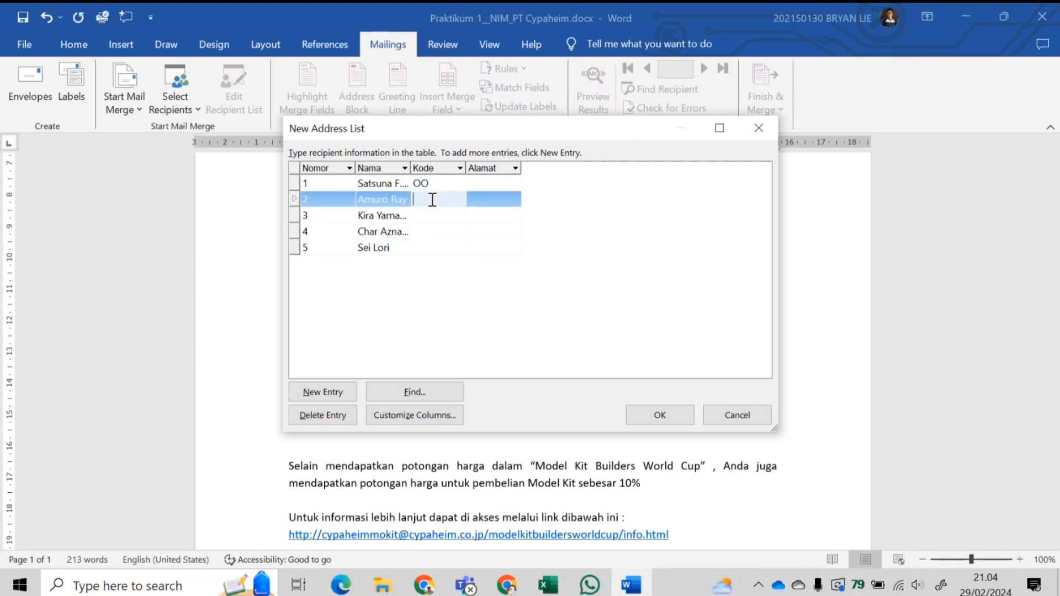
text(UC)
click(424, 215)
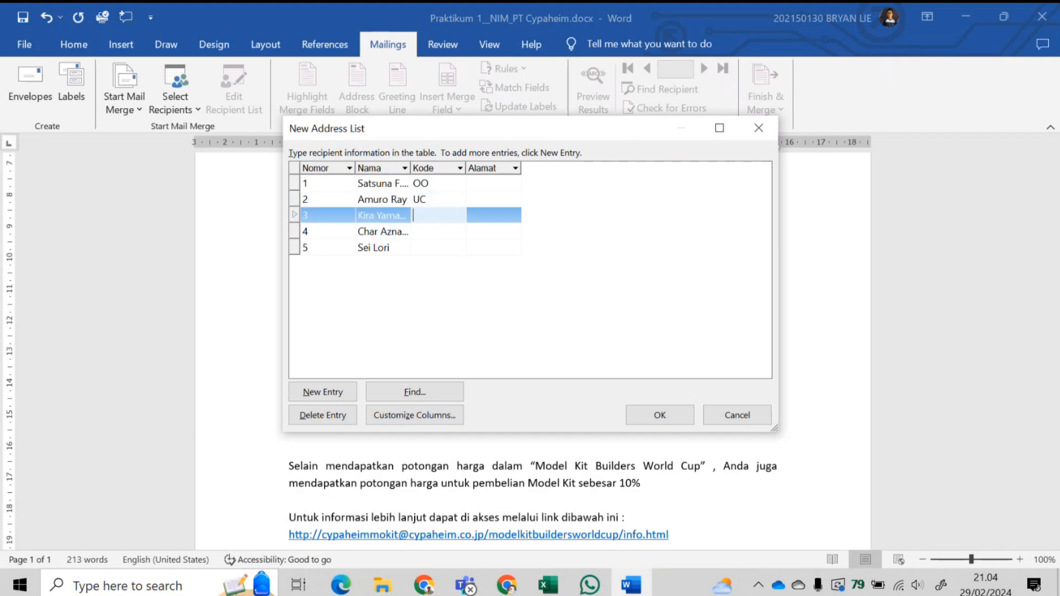
text(SD)
click(427, 233)
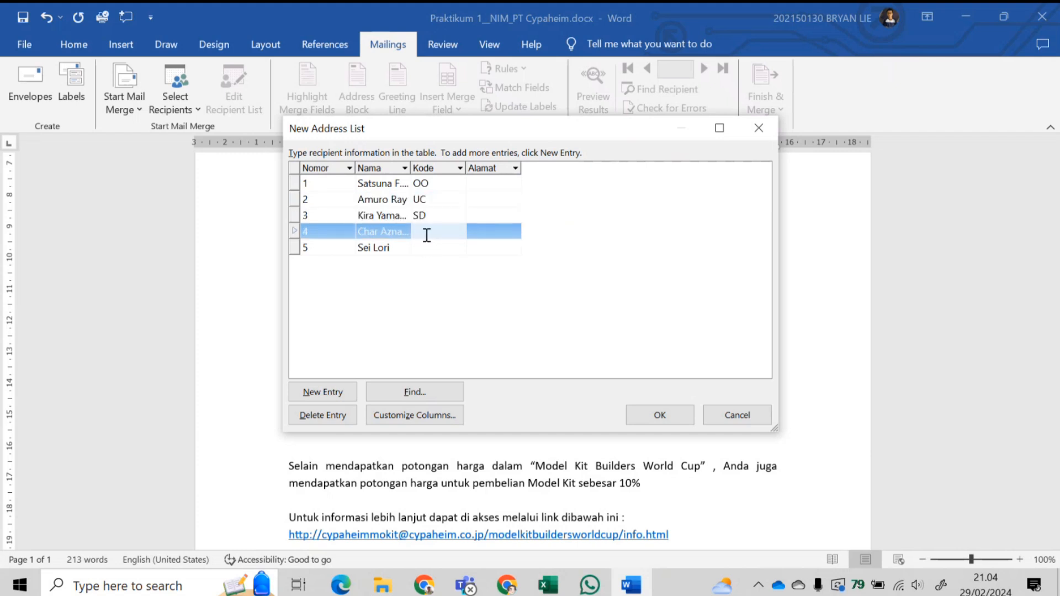
text(UC)
click(422, 248)
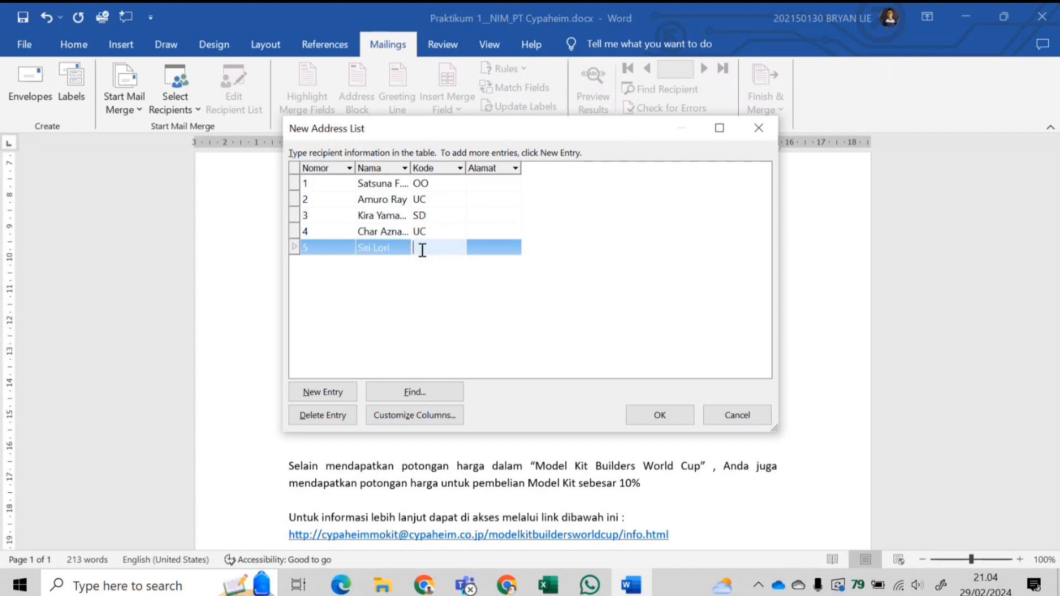
- Set the fifth Kode to BF and enter Alamat city addresses for recipients one and two
text(BF)
click(491, 182)
text(Sanju)
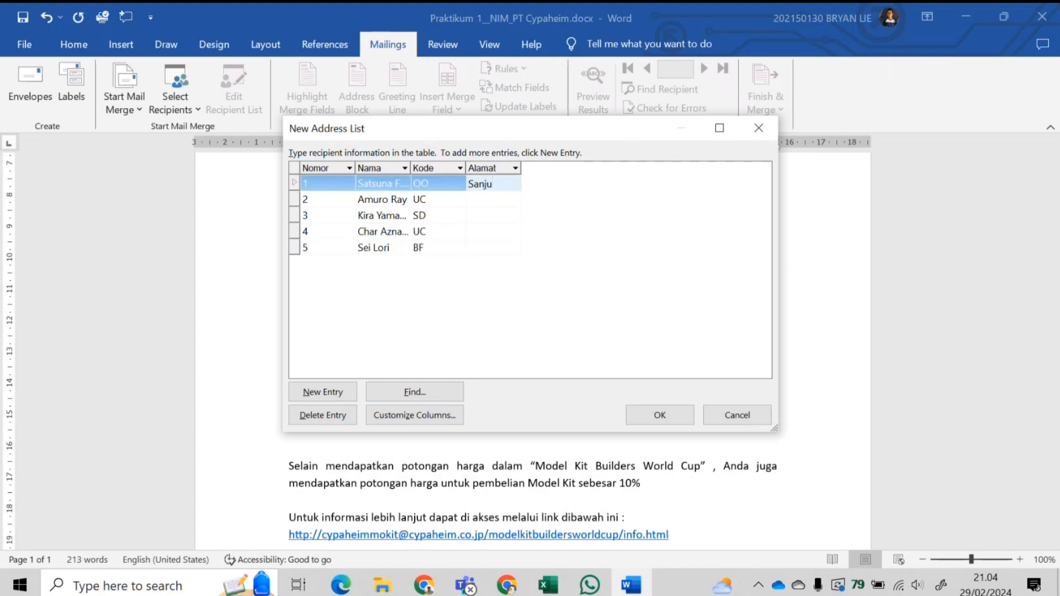
text(sangedo, K)
text(yoto)
click(491, 200)
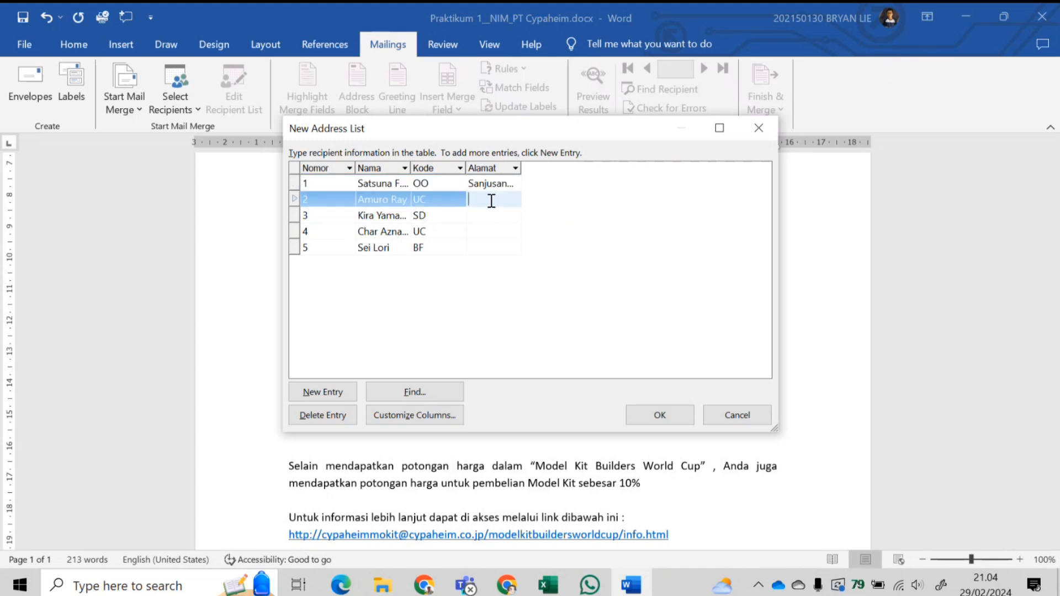
text(Taitu)
text(-ku, Tokyo)
- Enter Alamat city addresses for recipients three, four and five, committing the last row
click(501, 231)
click(502, 215)
text(To)
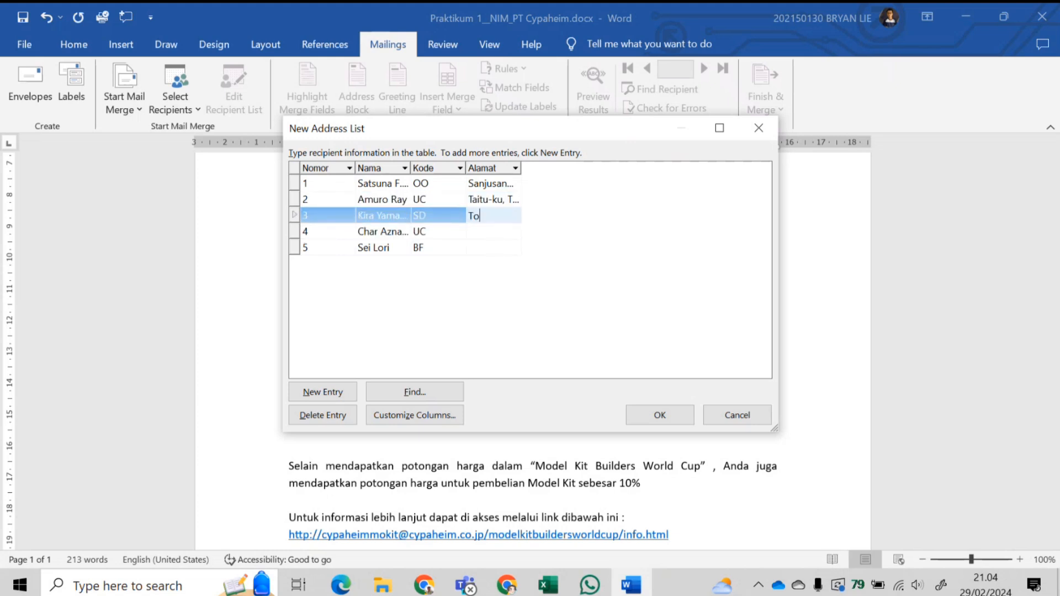
text(yonaka)
text(, Osaka)
click(514, 234)
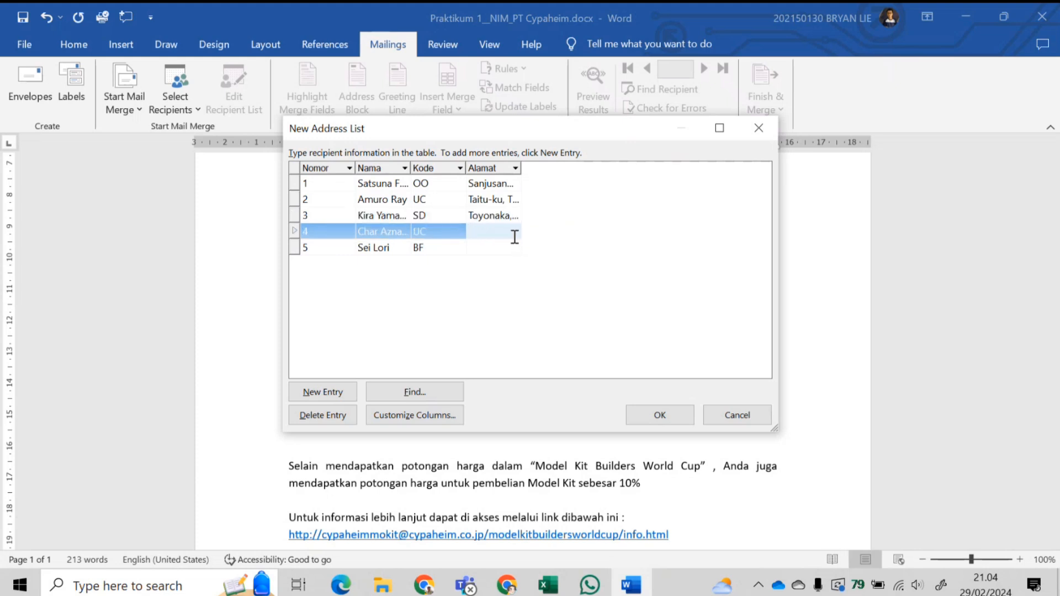
text(Naka)
text(jimacho, Hi)
text(roshima)
click(503, 251)
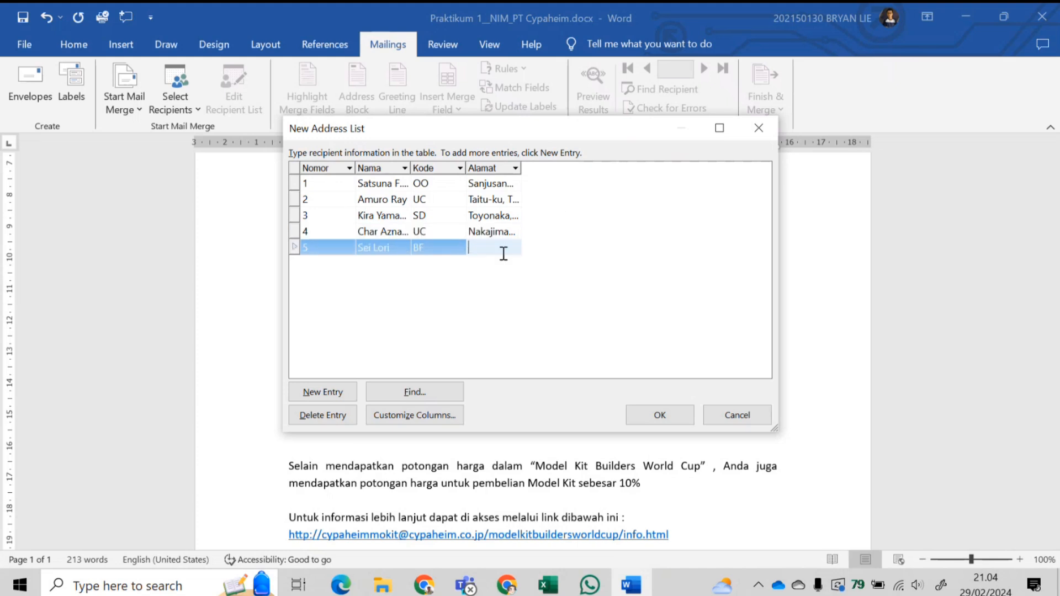
text(Naga)
text(o, Tamna)
text(-ku)
click(444, 218)
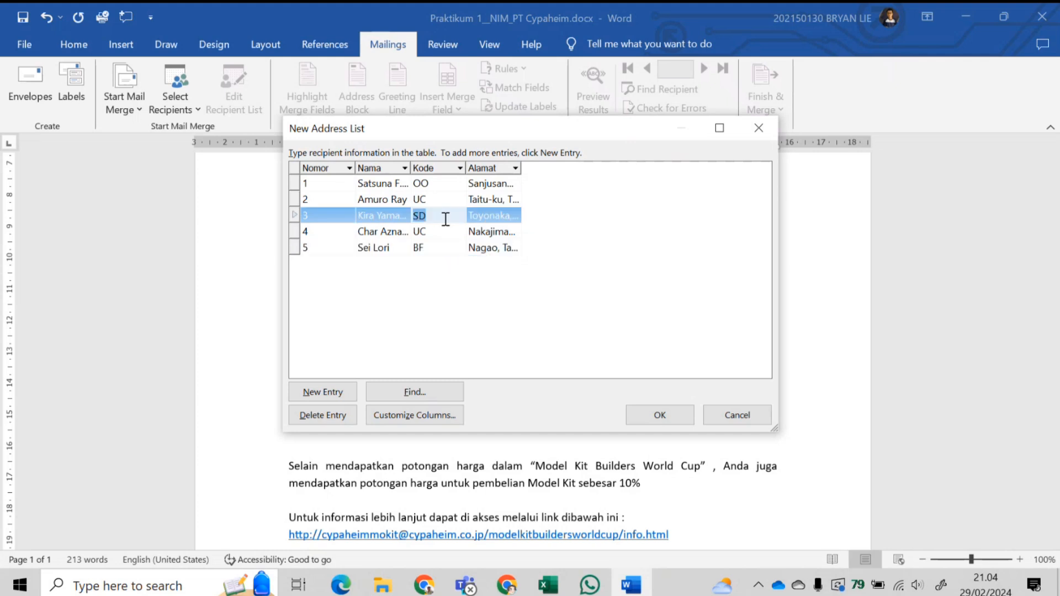
click(519, 251)
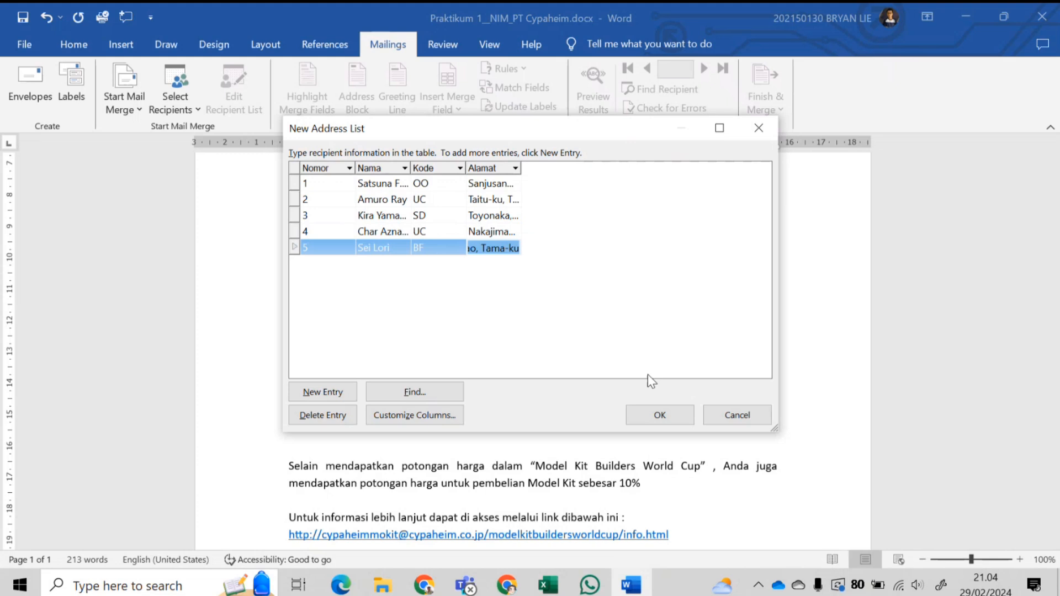
- Accept the address list and name it 'Praktikum 1_NIM_PT Cypaheim' in the ASDOS folder
click(660, 416)
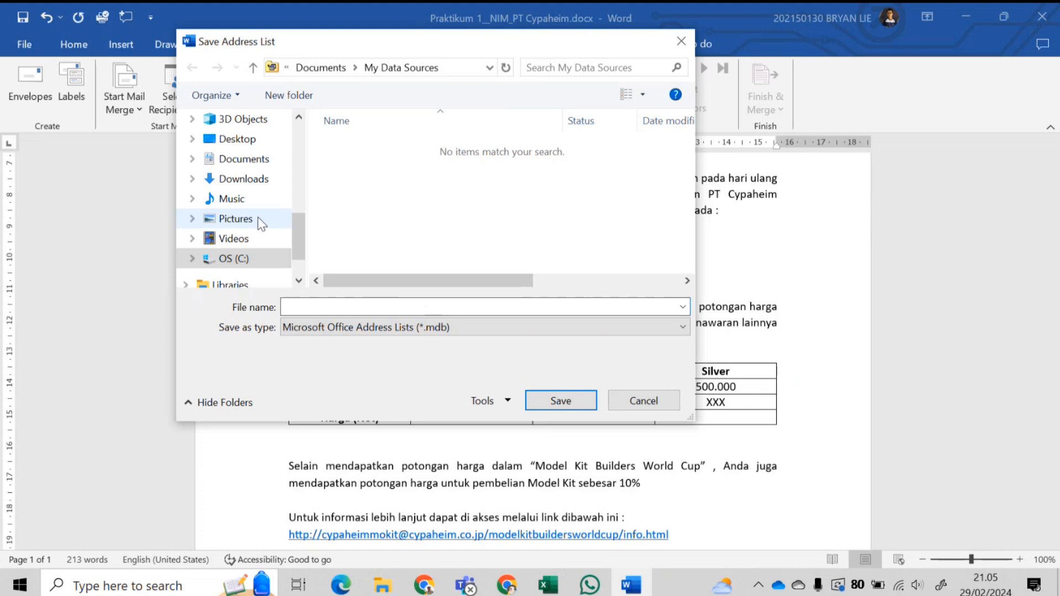
scroll(254, 210, up, 8)
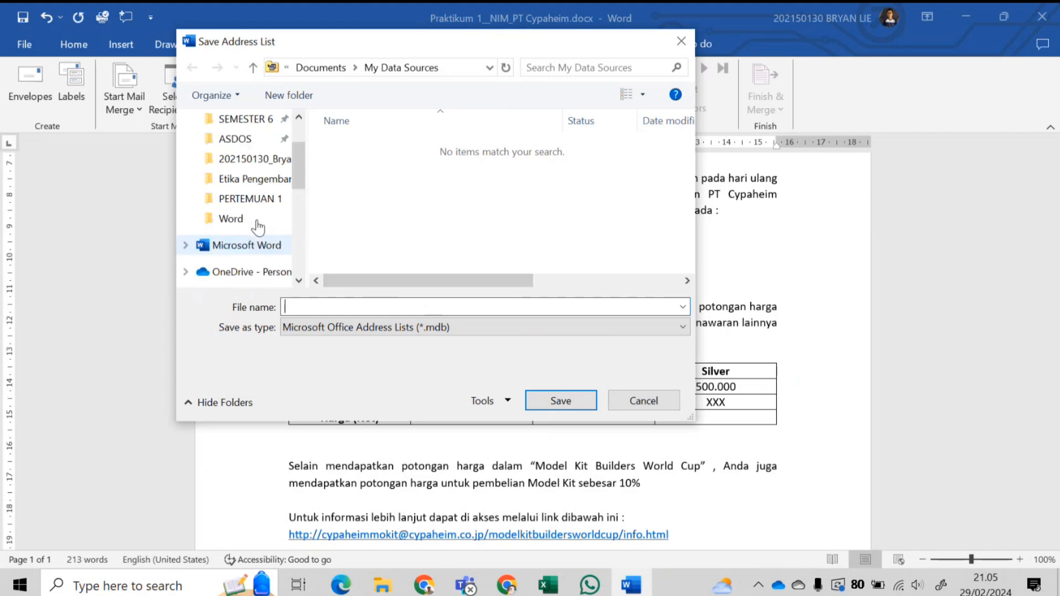
click(248, 139)
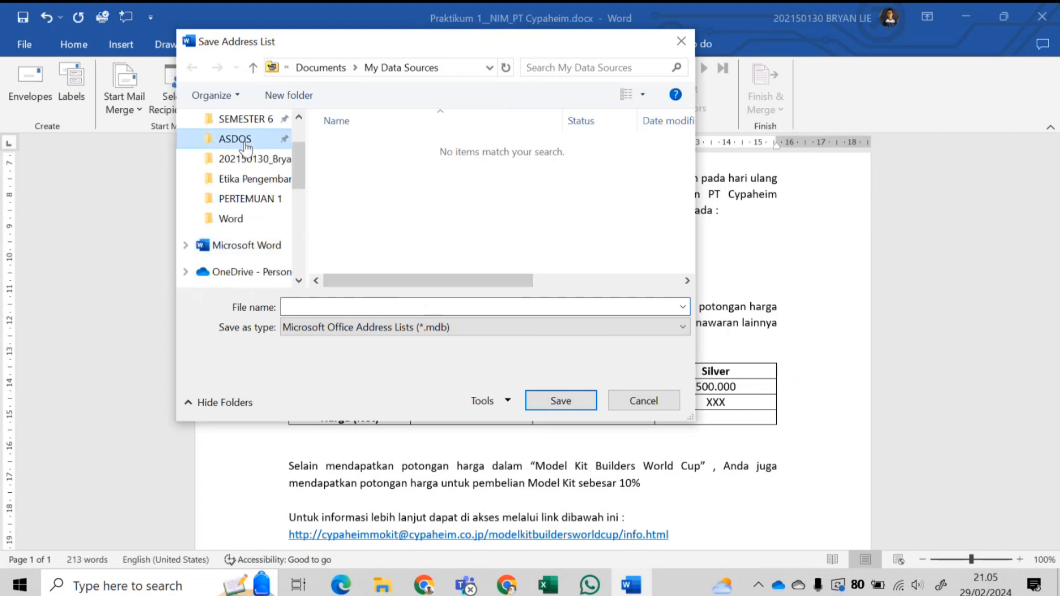
click(347, 302)
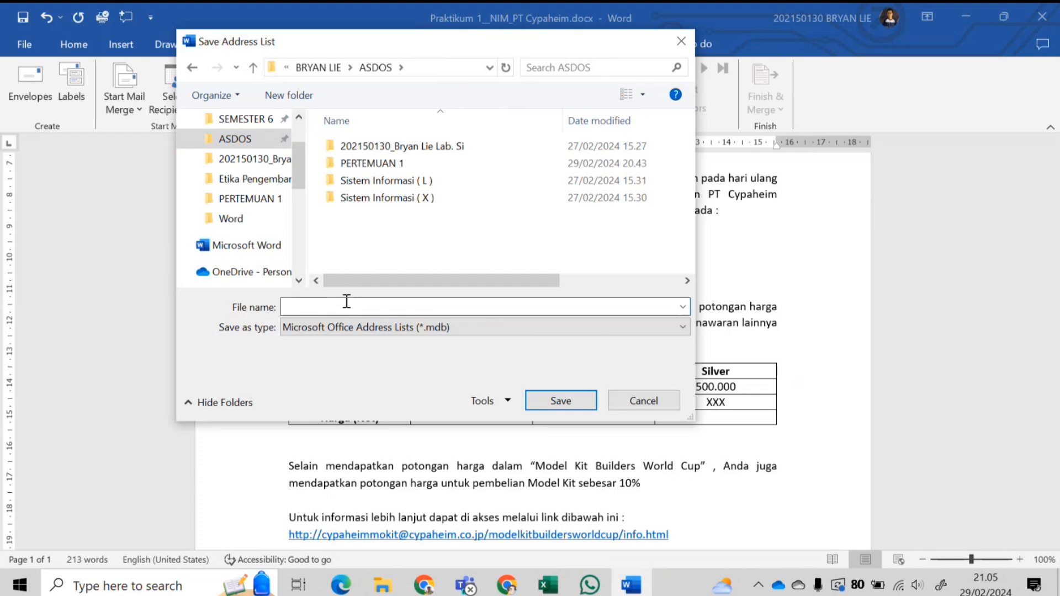
text(Praktikum 1_NIM_PT Cypah)
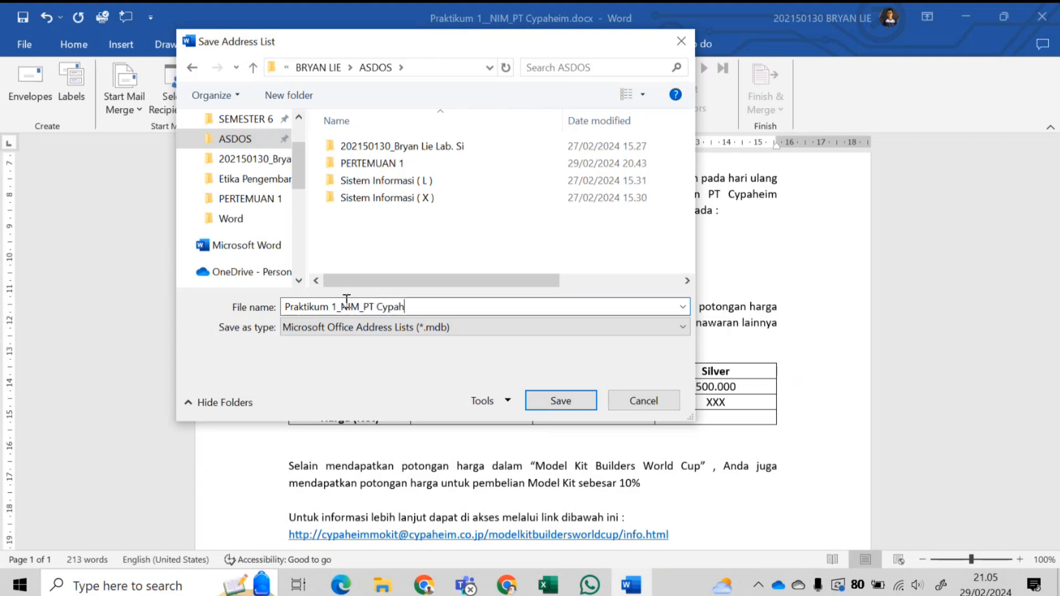
text(eim)
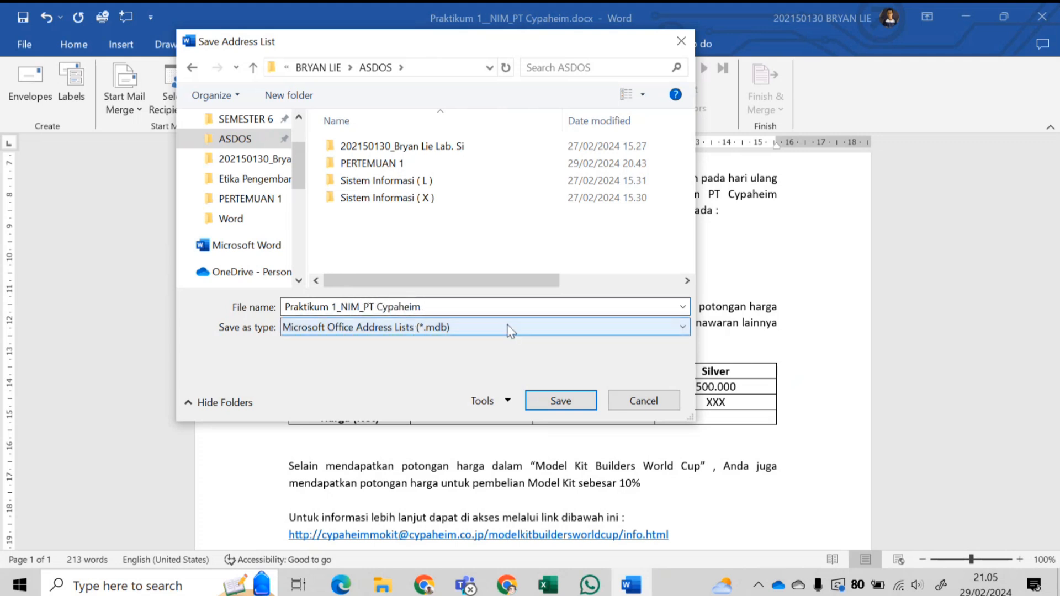
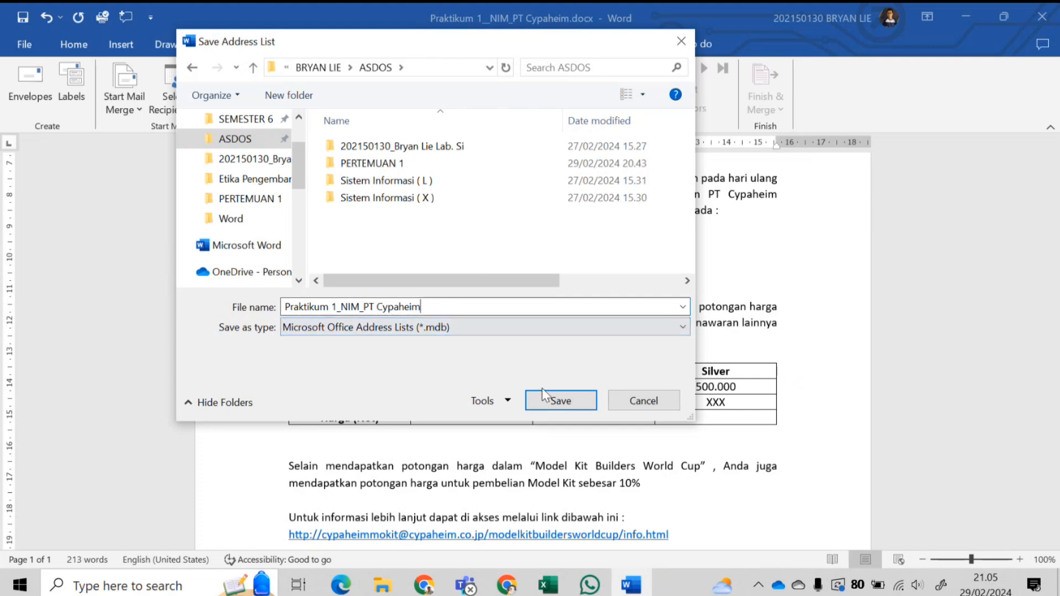
- Save the address list as 'Praktikum 1_NIM_PT Cypaheim' (.mdb) and scroll back to the letter
click(568, 394)
scroll(568, 394, up, 7)
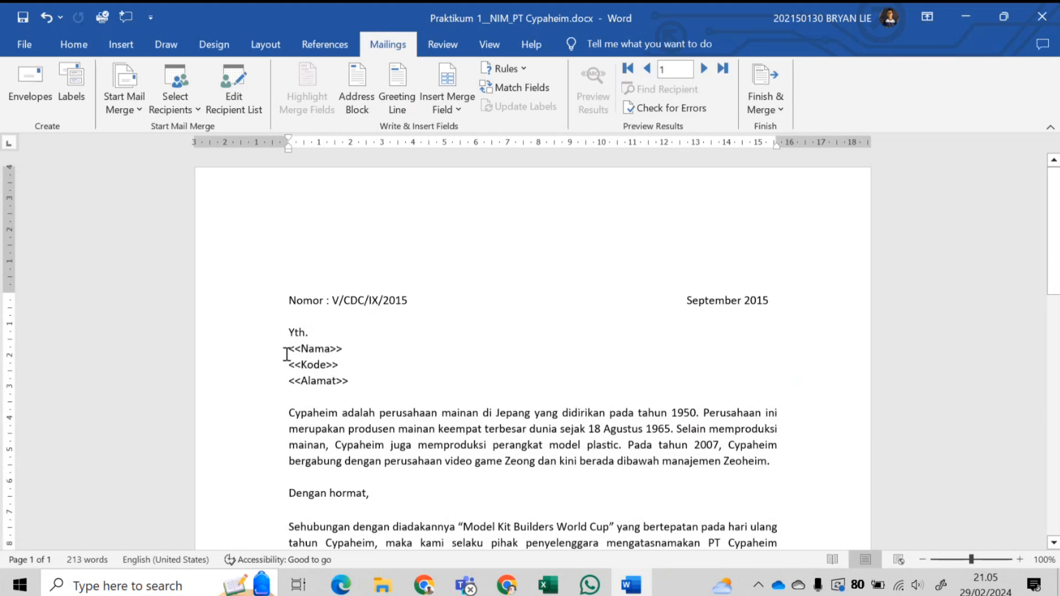
- Replace the <<Nama>> placeholder in the recipient block with the Nama merge field
drag(289, 349, 354, 352)
double_click(345, 351)
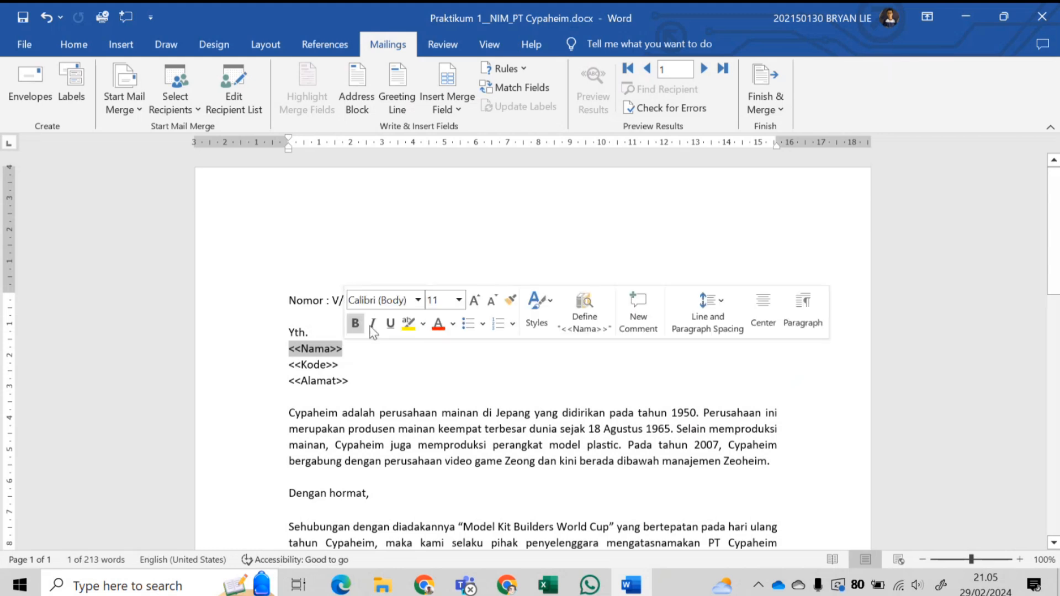
click(457, 111)
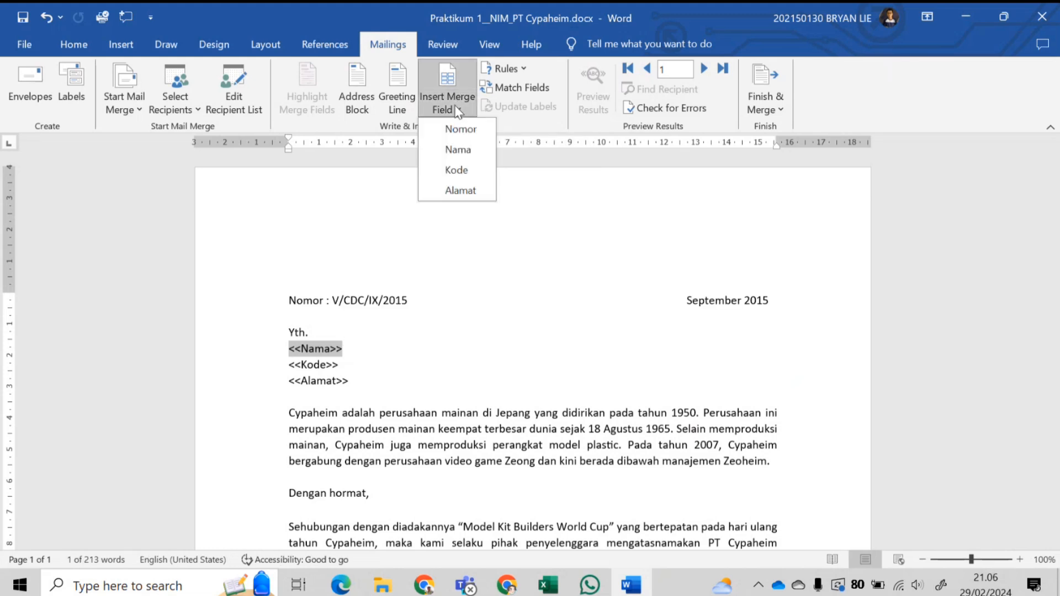
click(463, 157)
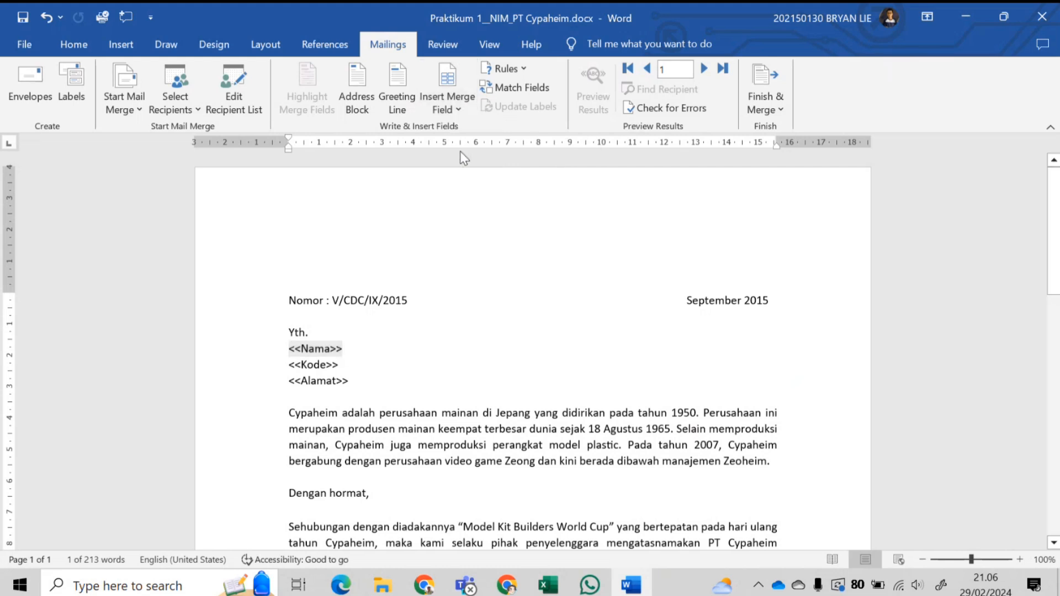
- Replace the <<Kode>> placeholder with the Kode merge field, undoing and redoing a misplaced insert
drag(289, 366, 345, 365)
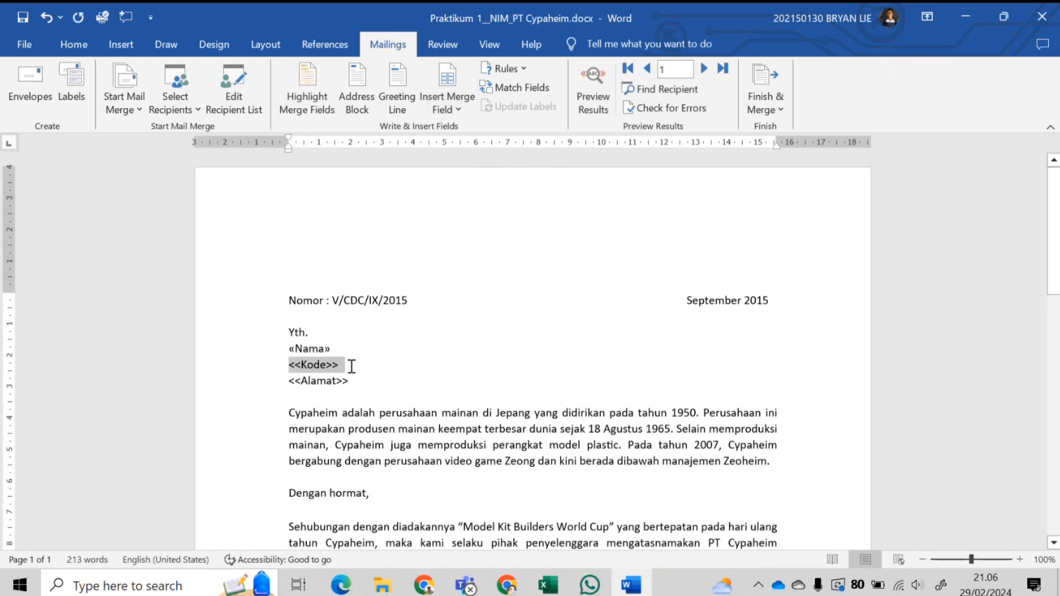
click(457, 111)
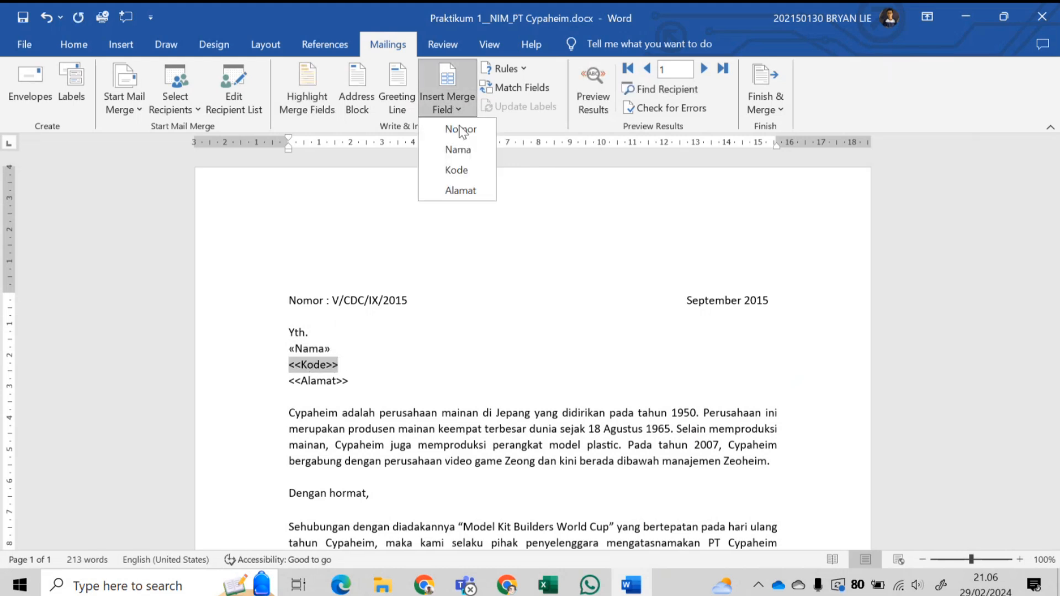
click(463, 163)
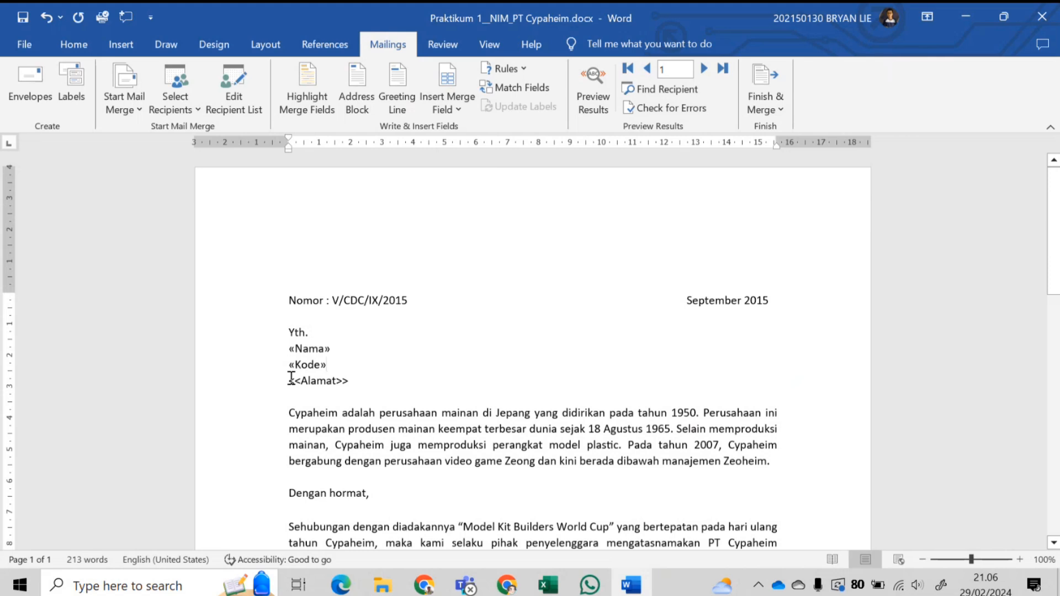
drag(290, 369, 361, 367)
click(344, 367)
key(ctrl+z)
drag(291, 368, 355, 365)
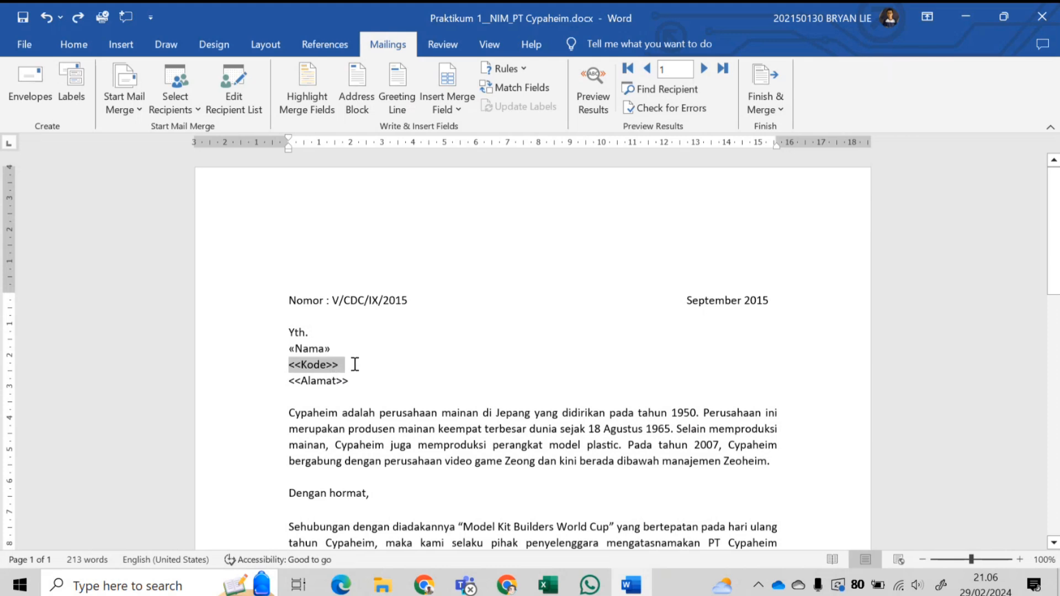
click(466, 112)
click(485, 170)
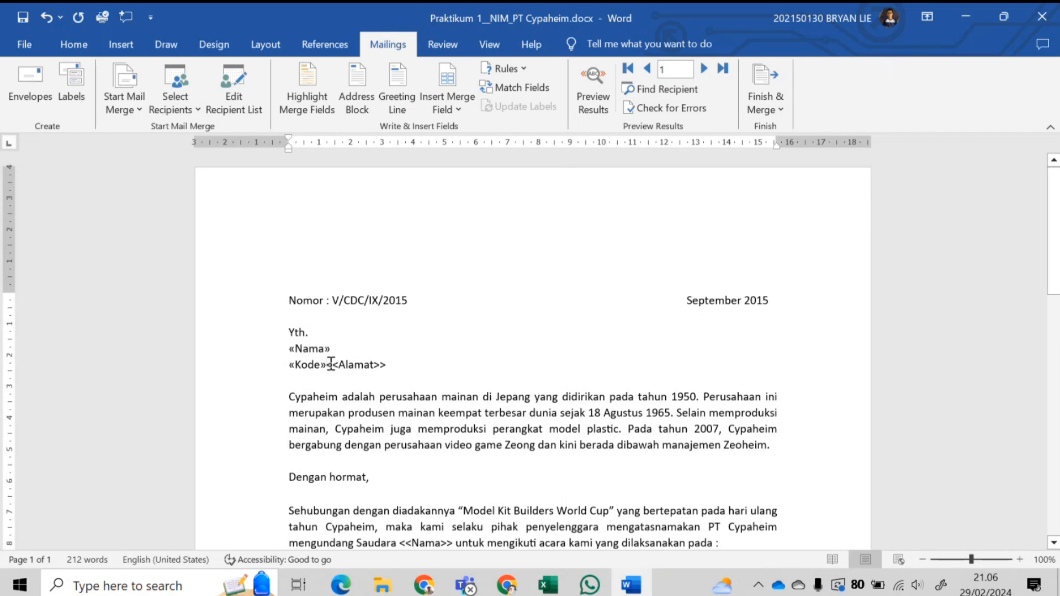
- Put <<Alamat>> back on its own line and replace it with the Alamat merge field
key(Return)
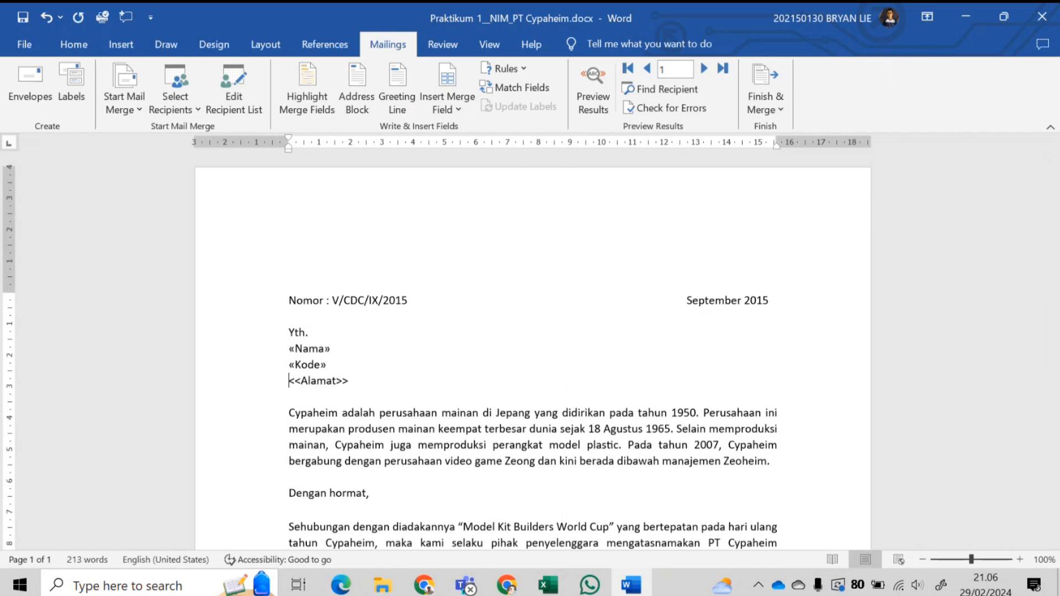
drag(298, 382, 355, 384)
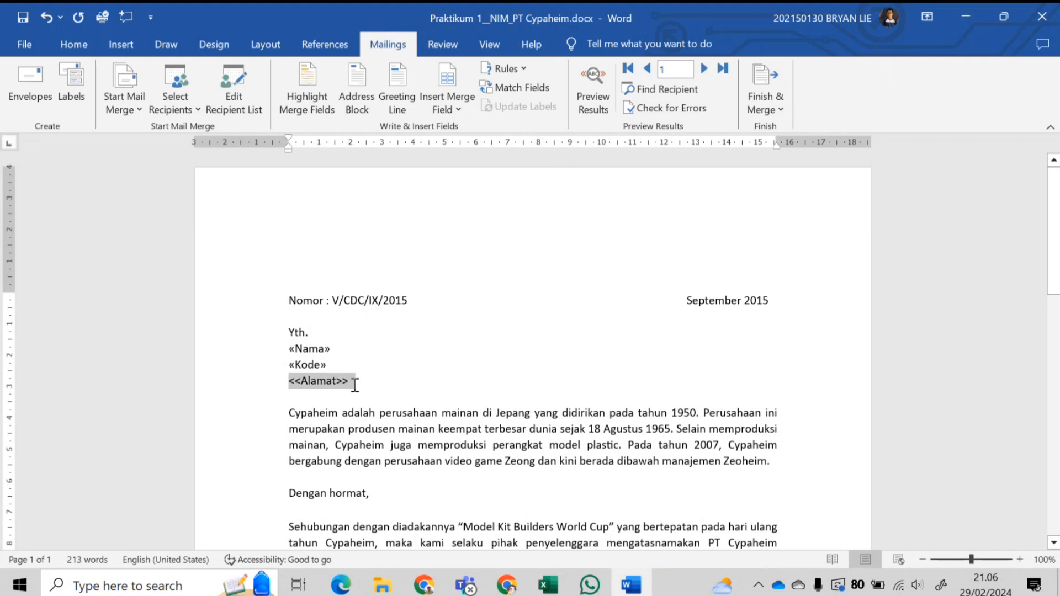
click(467, 100)
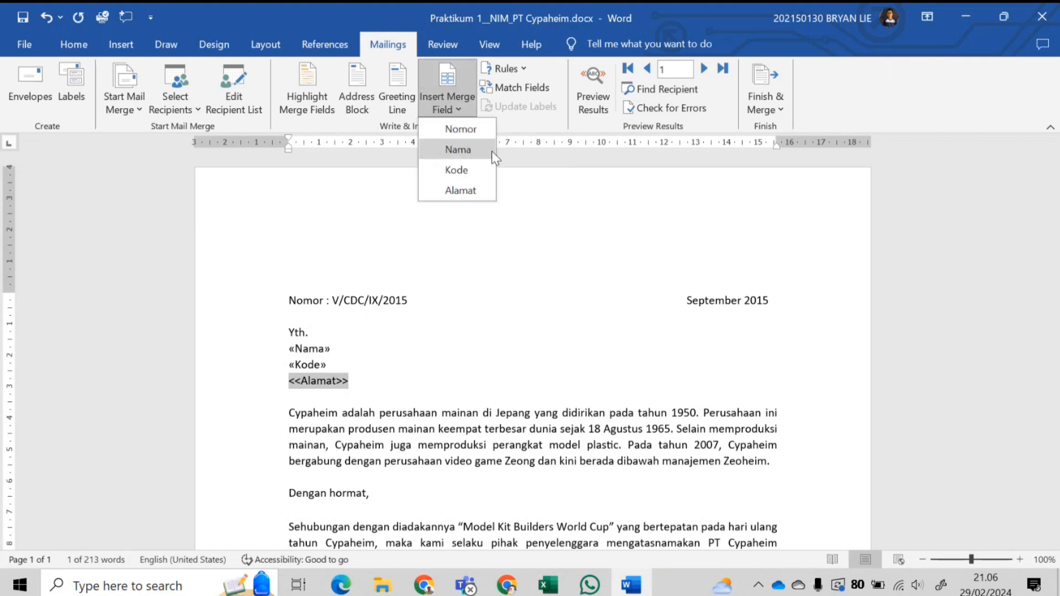
click(470, 188)
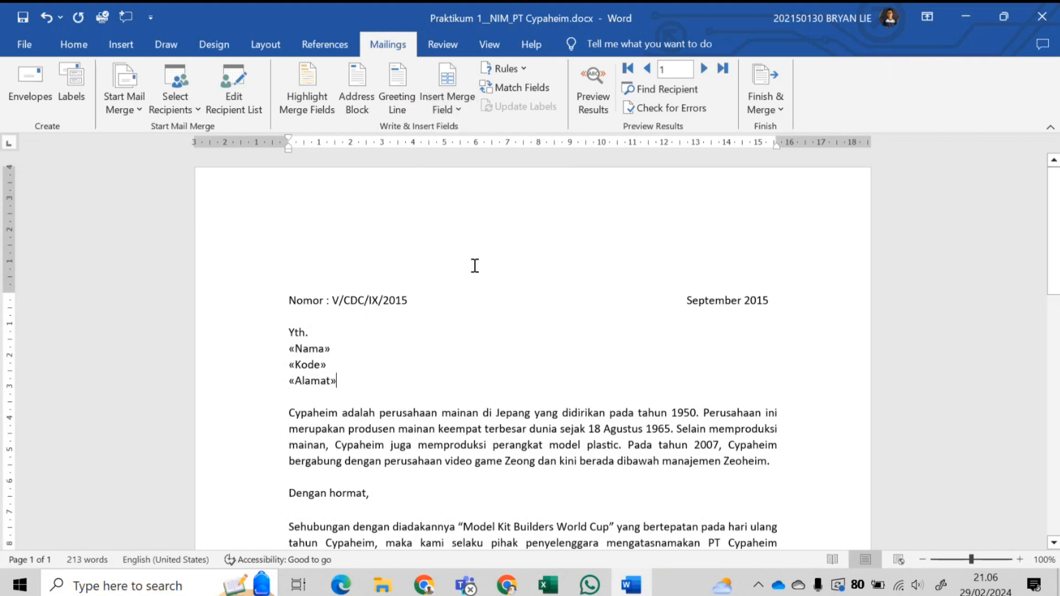
- Search the document for '<<' to locate the leftover Nama and Kode placeholders in the body
scroll(570, 369, down, 5)
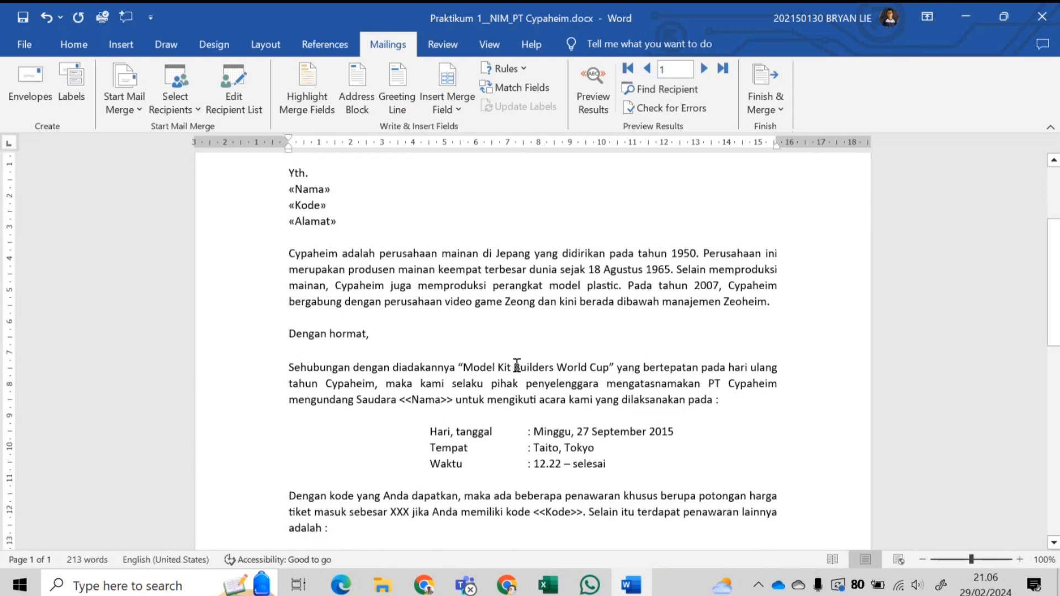
scroll(513, 370, down, 3)
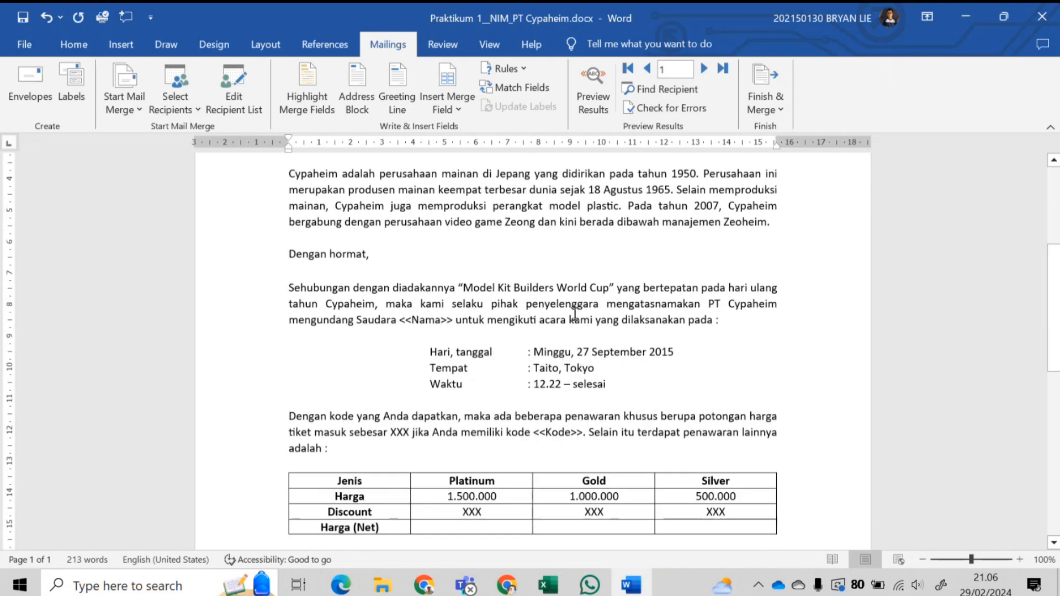
scroll(524, 292, up, 5)
scroll(473, 310, down, 4)
scroll(562, 297, up, 3)
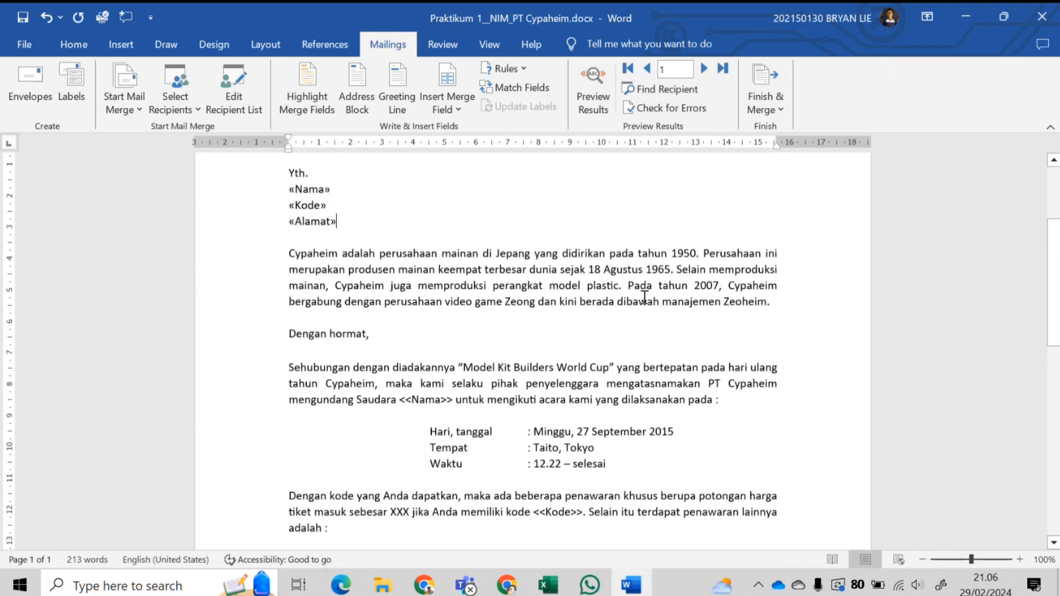
scroll(640, 298, down, 3)
scroll(475, 316, up, 3)
key(ctrl+f)
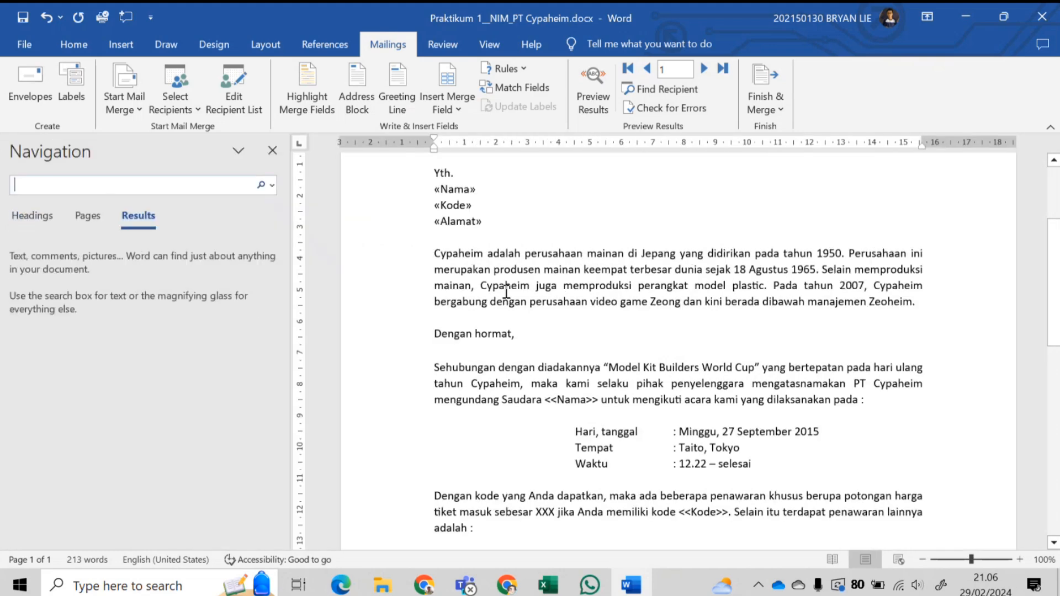
text(<<)
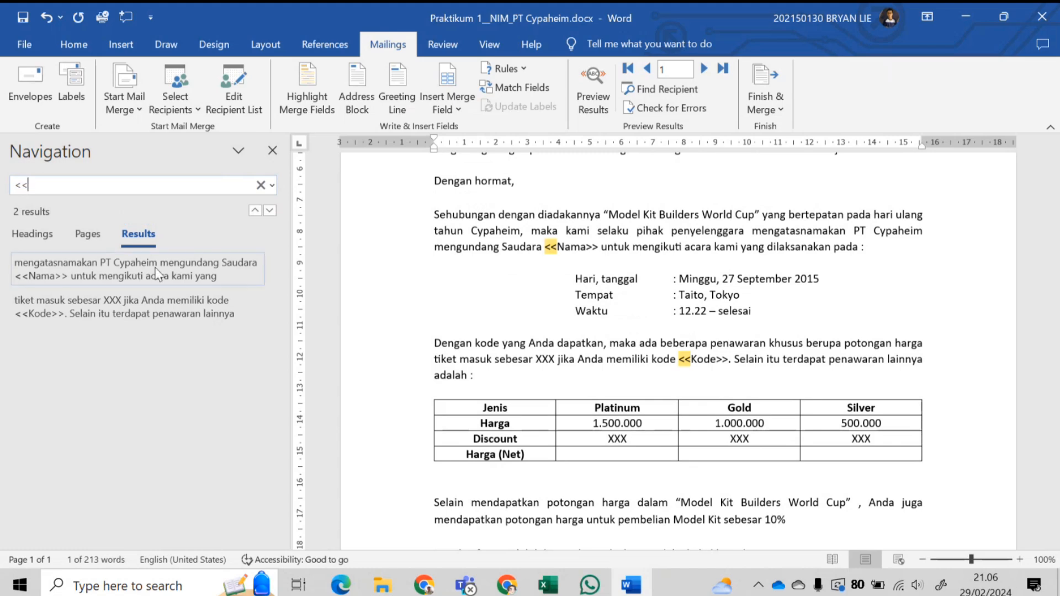
click(170, 277)
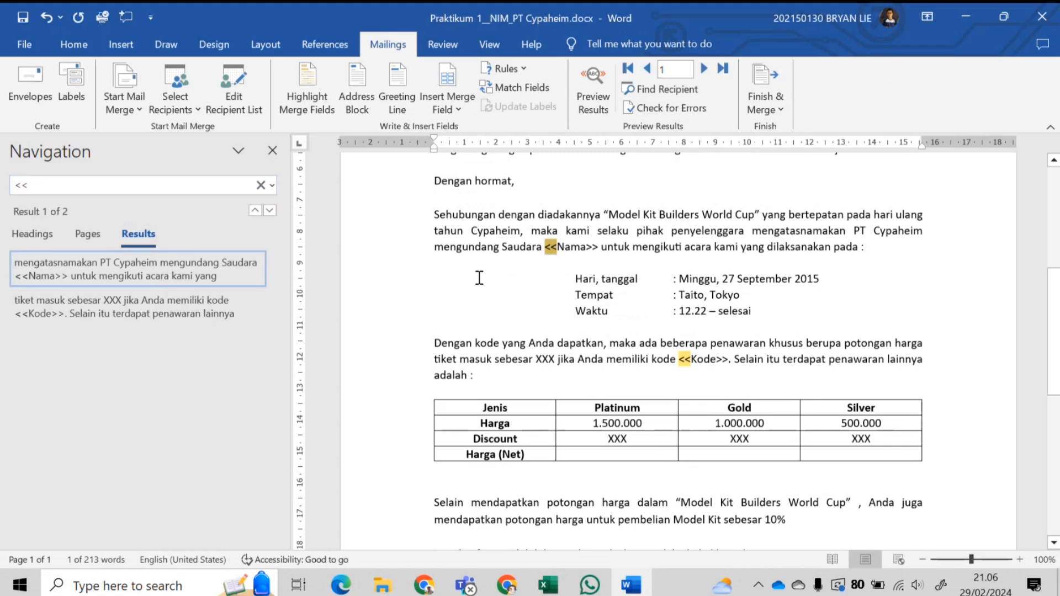
click(153, 316)
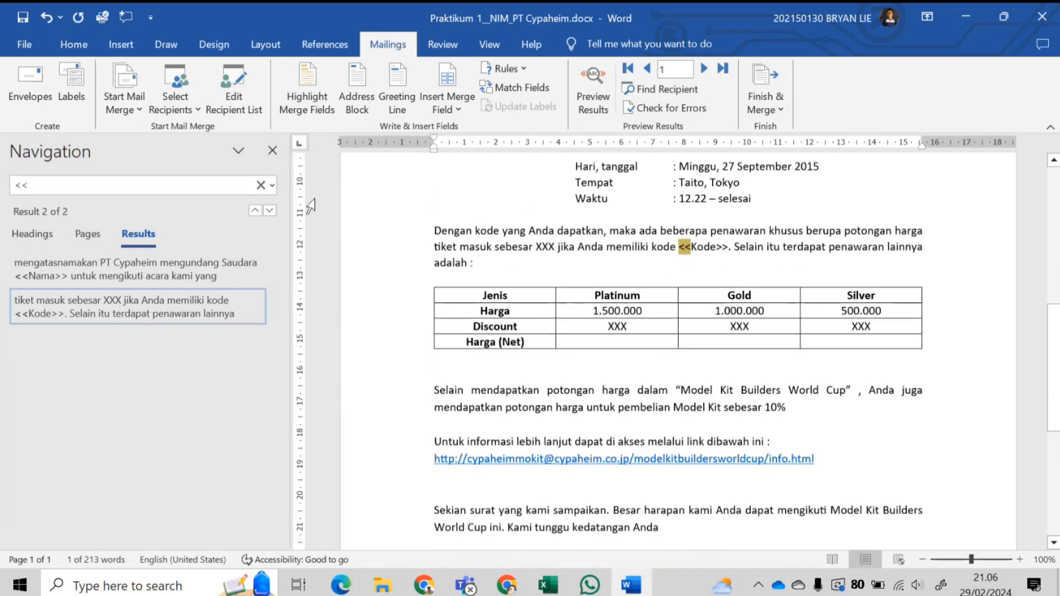
click(272, 150)
scroll(402, 336, up, 6)
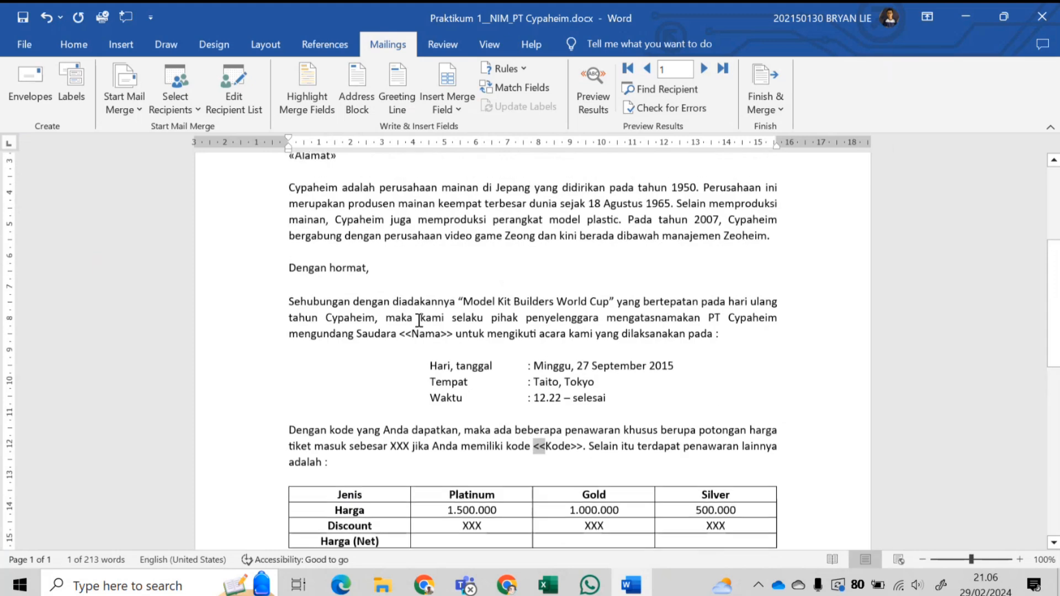
- Replace the body's <<Nama>> and <<Kode>> placeholders with the Nama and Kode merge fields
drag(400, 334, 454, 334)
click(460, 105)
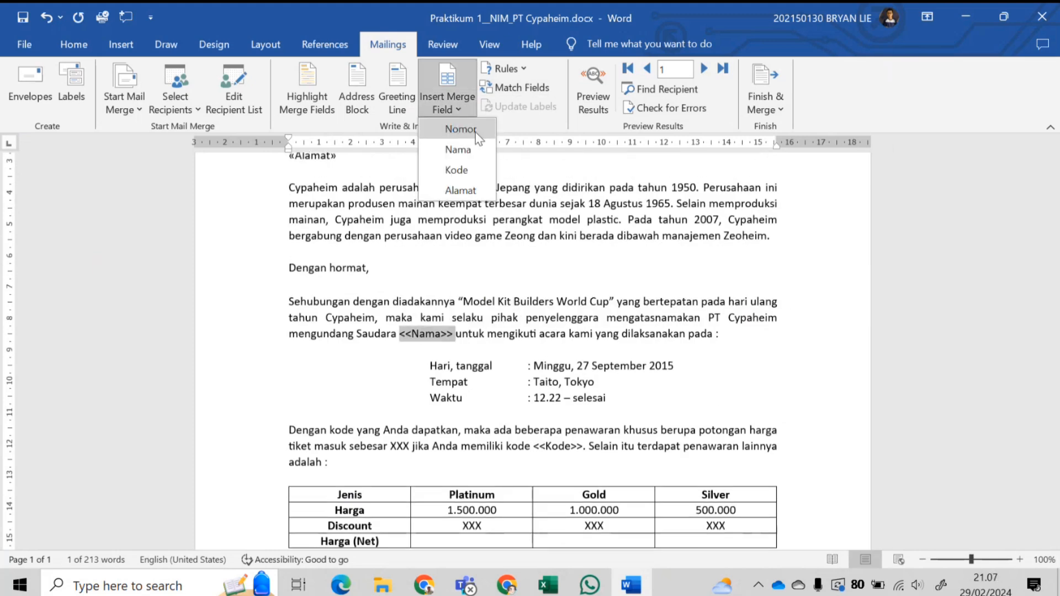
click(478, 148)
scroll(530, 331, down, 1)
drag(533, 406, 585, 409)
click(456, 110)
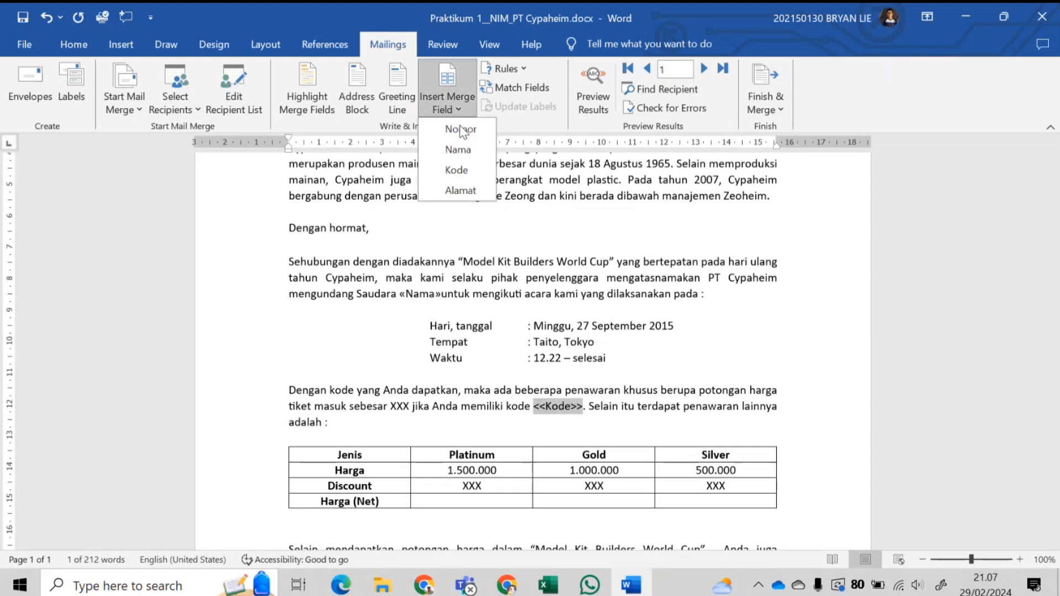
click(480, 169)
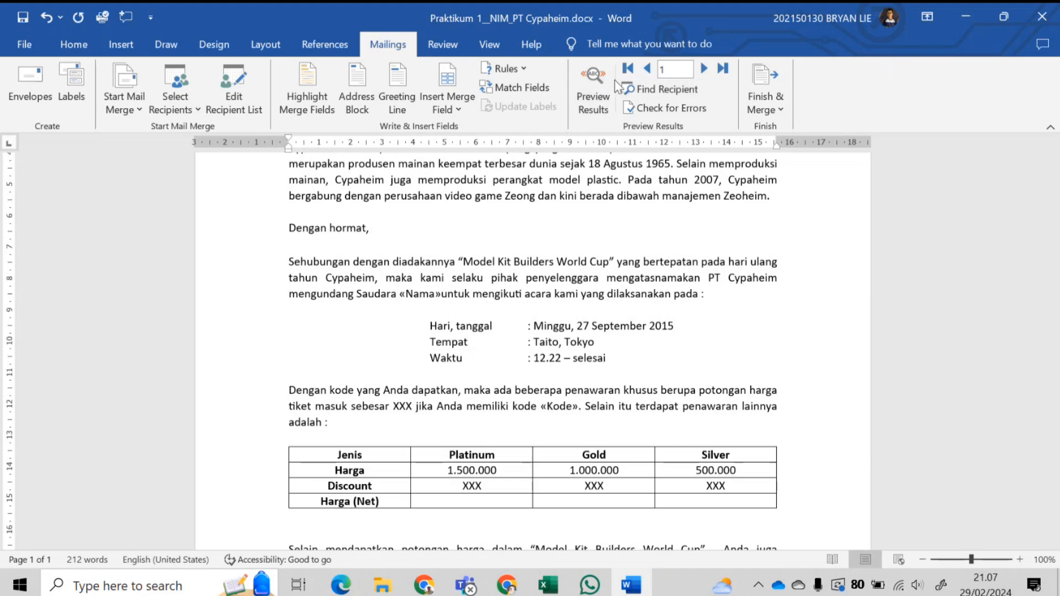
- Preview the merged letter and advance to the fourth recipient's record
click(590, 93)
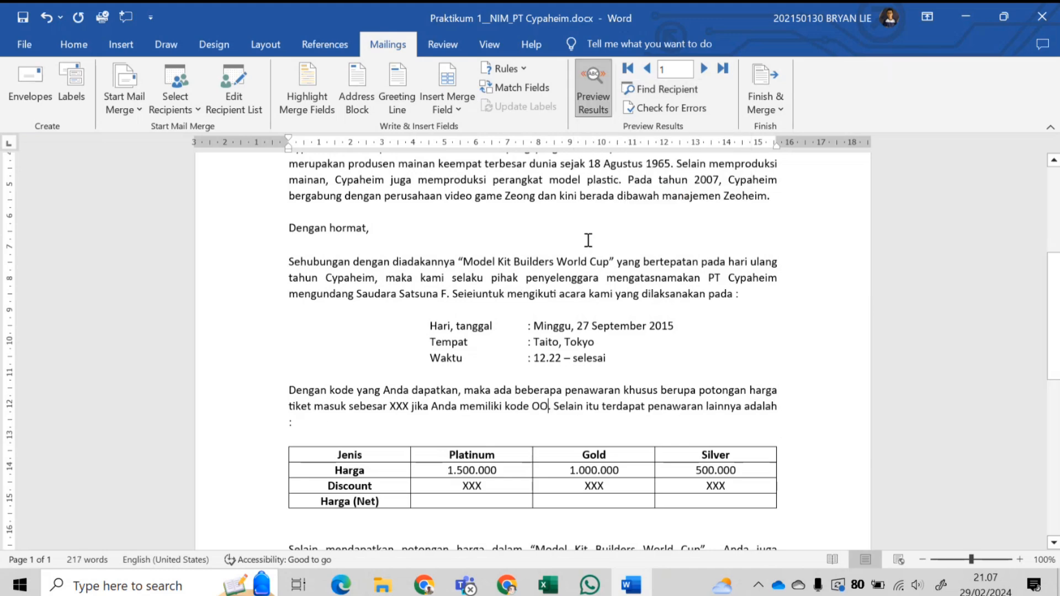
scroll(536, 230, up, 5)
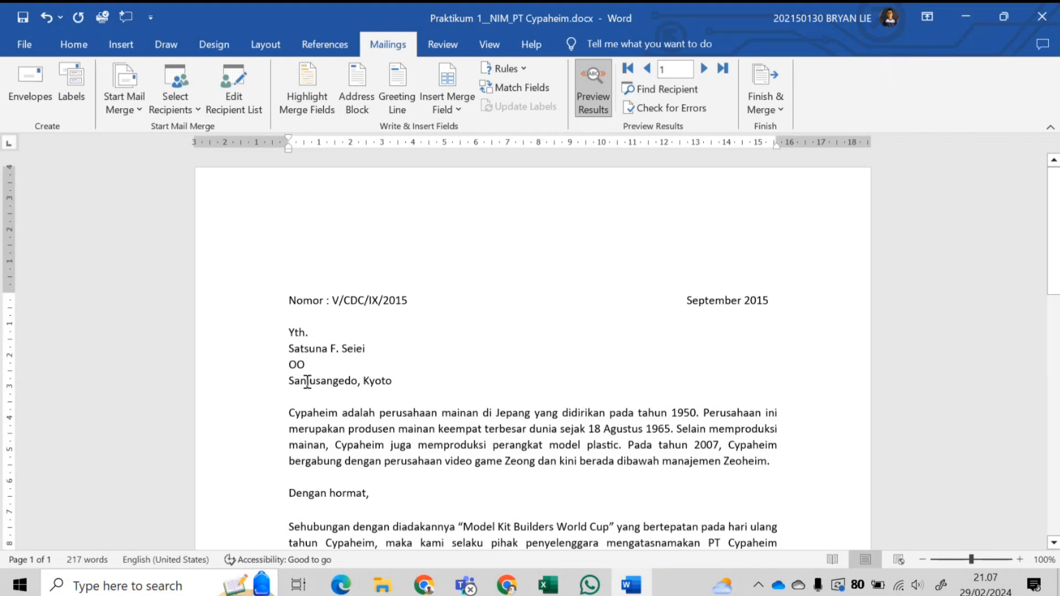
click(706, 70)
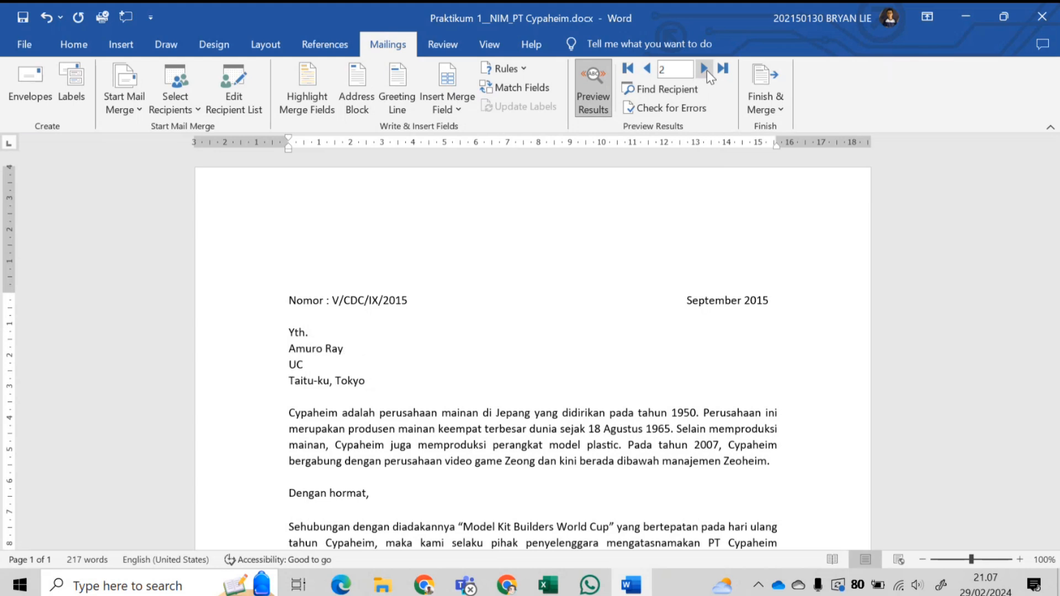
click(706, 69)
click(705, 70)
scroll(690, 241, down, 4)
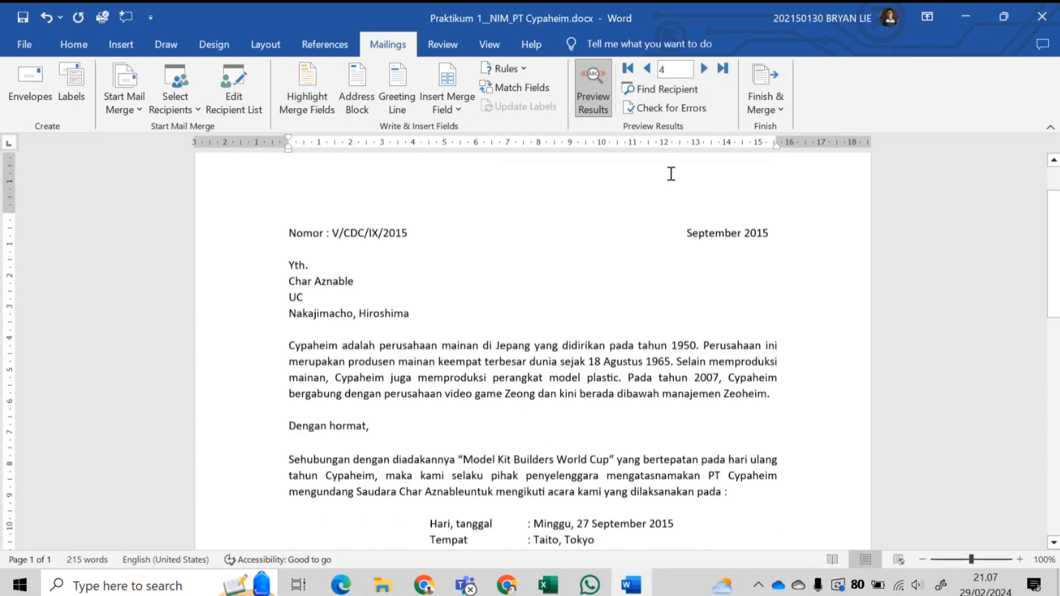
scroll(689, 237, down, 1)
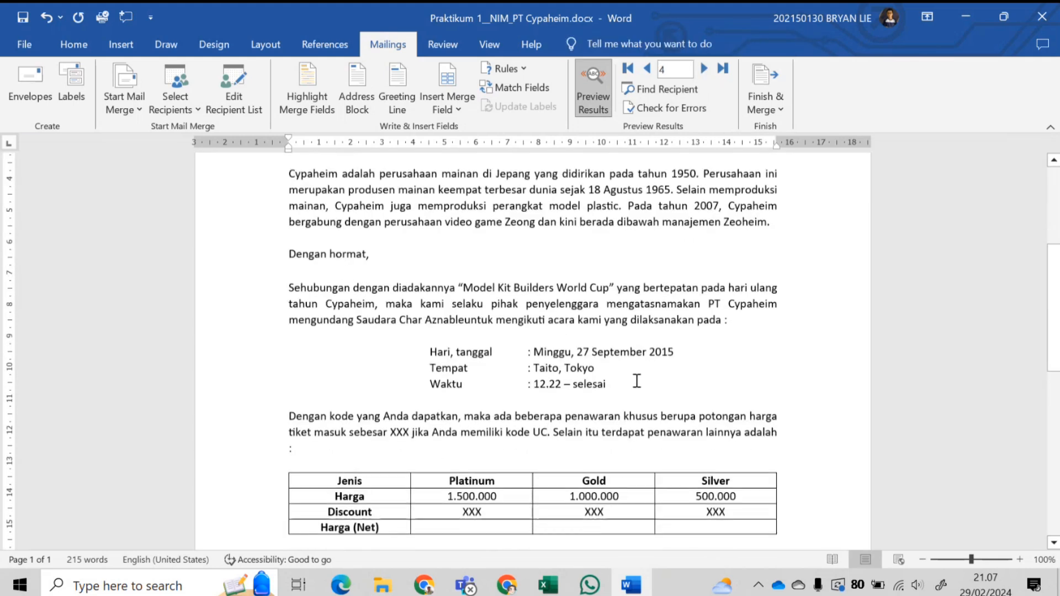
- Add the missing space after the name field and preview the next recipient
click(465, 320)
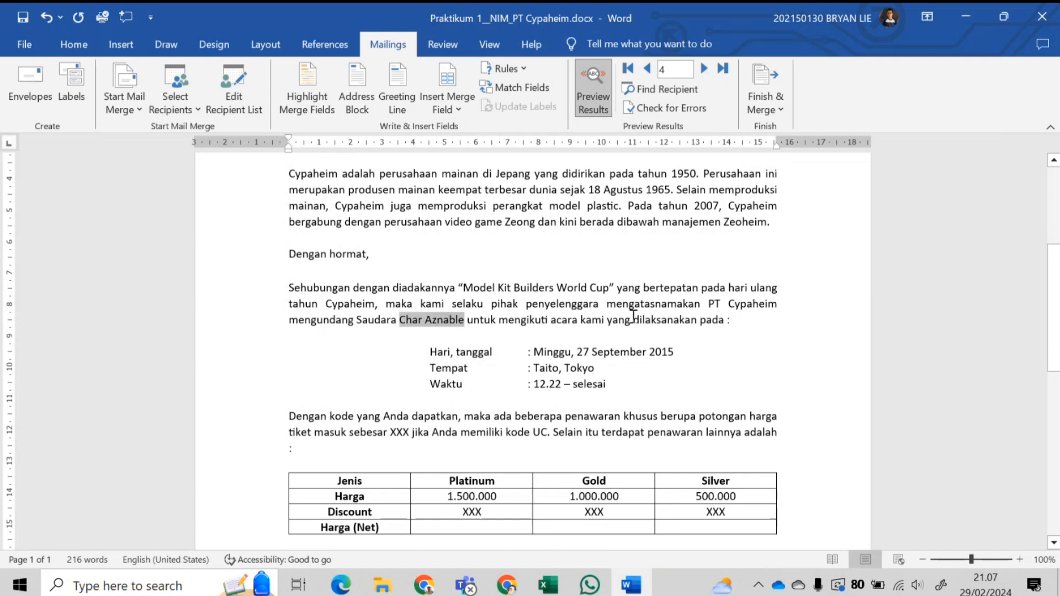
click(540, 432)
click(703, 68)
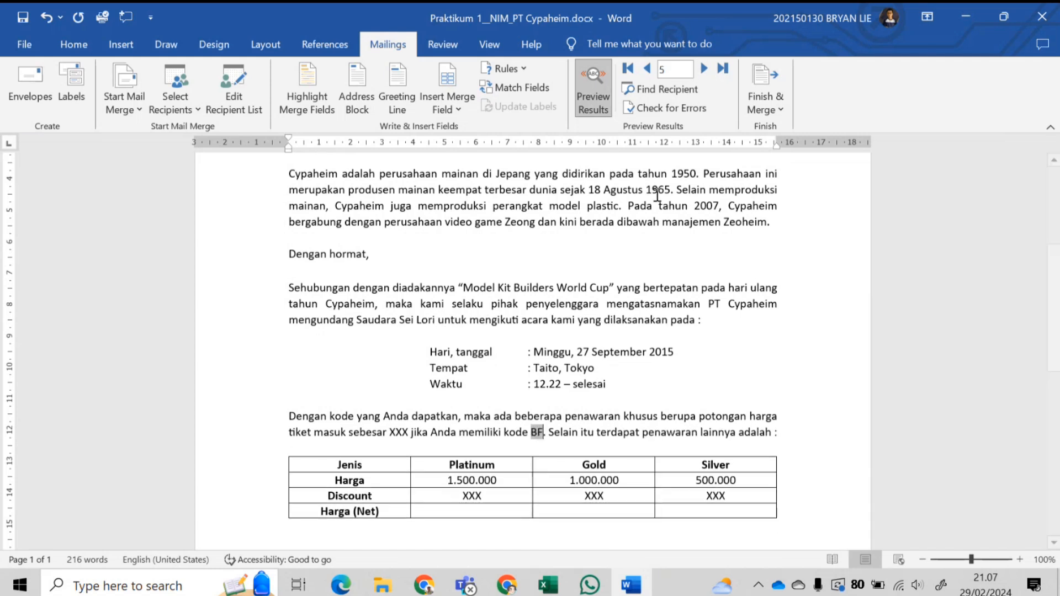
scroll(406, 333, up, 5)
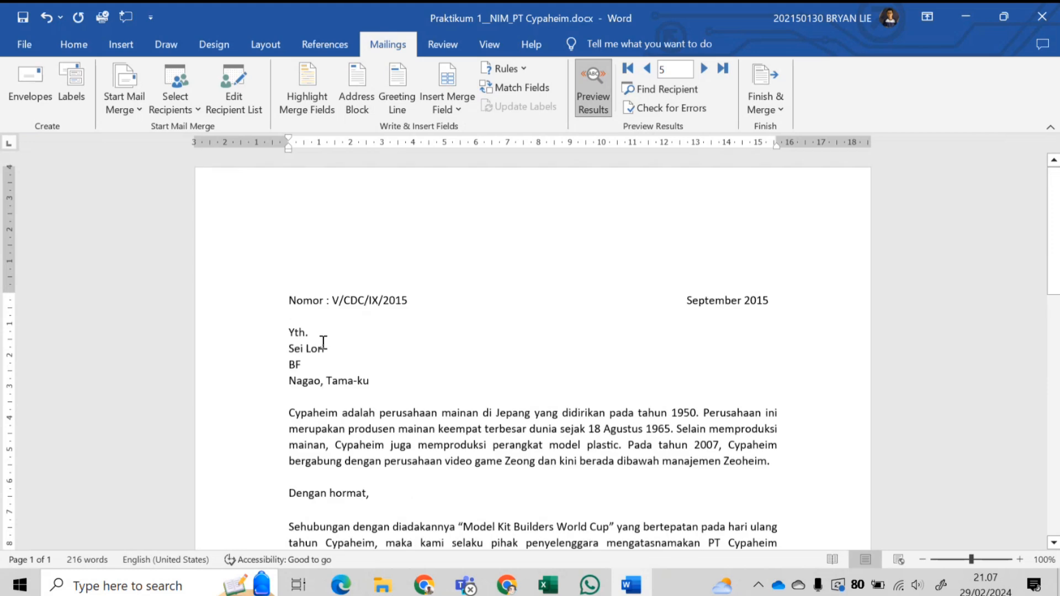
scroll(303, 367, down, 4)
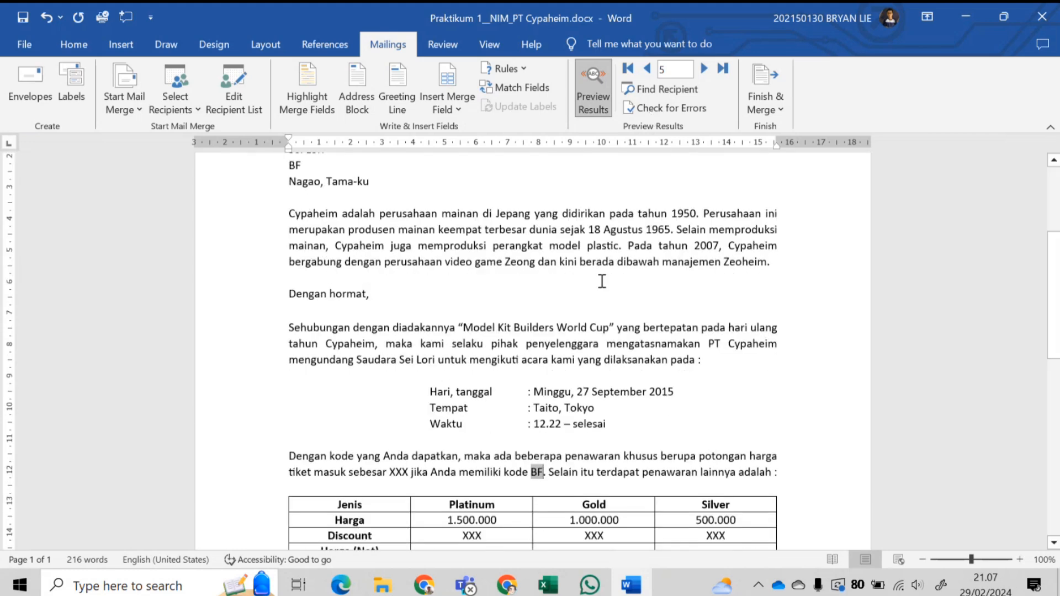
- Step back through the records to recipient 1's merged letter
click(648, 69)
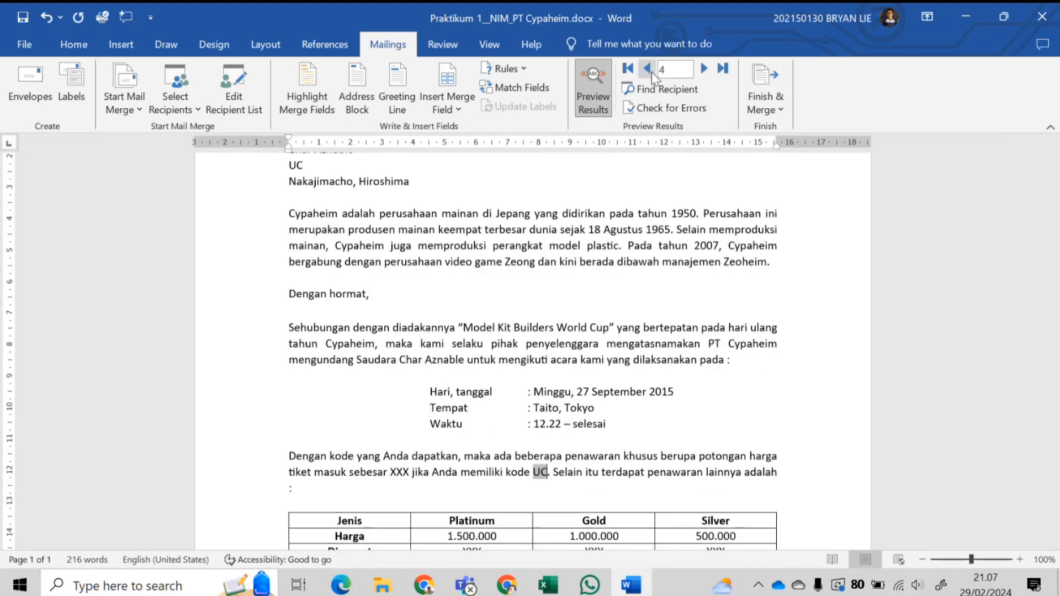
click(648, 69)
click(648, 68)
click(648, 68)
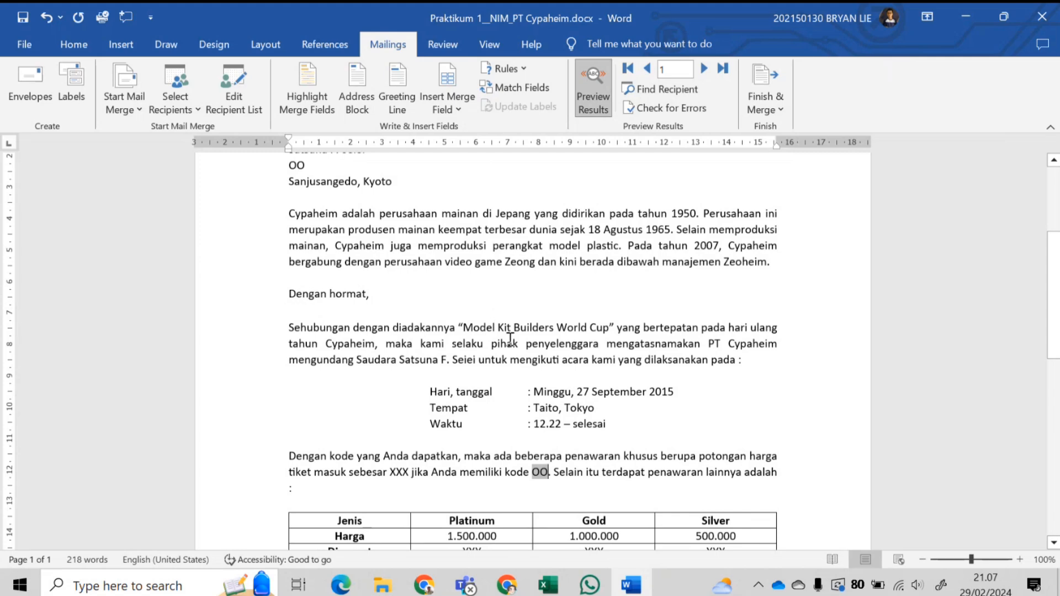
scroll(510, 338, down, 3)
scroll(460, 325, up, 2)
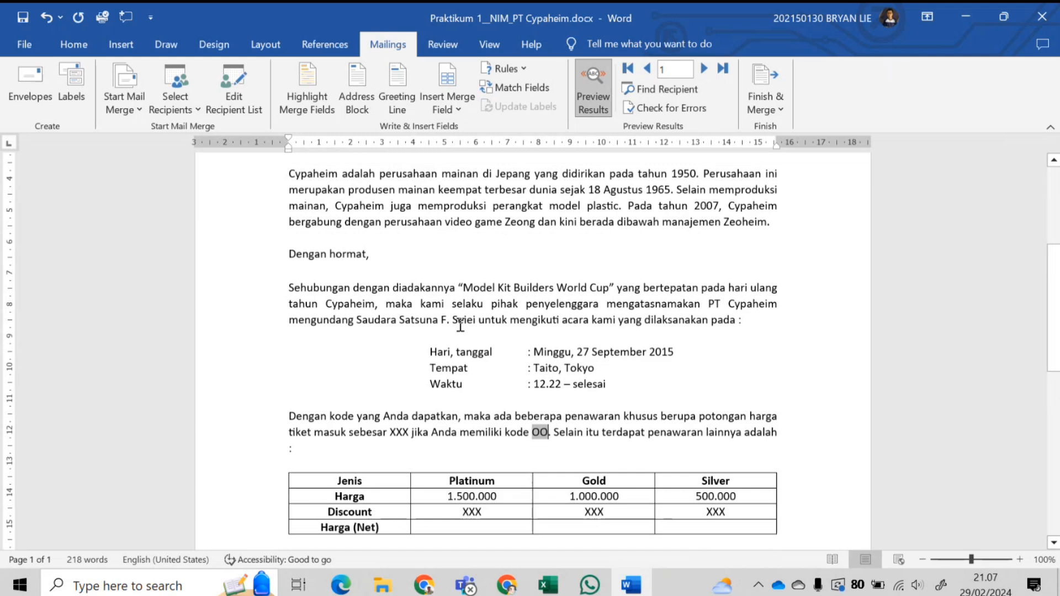
scroll(387, 342, up, 4)
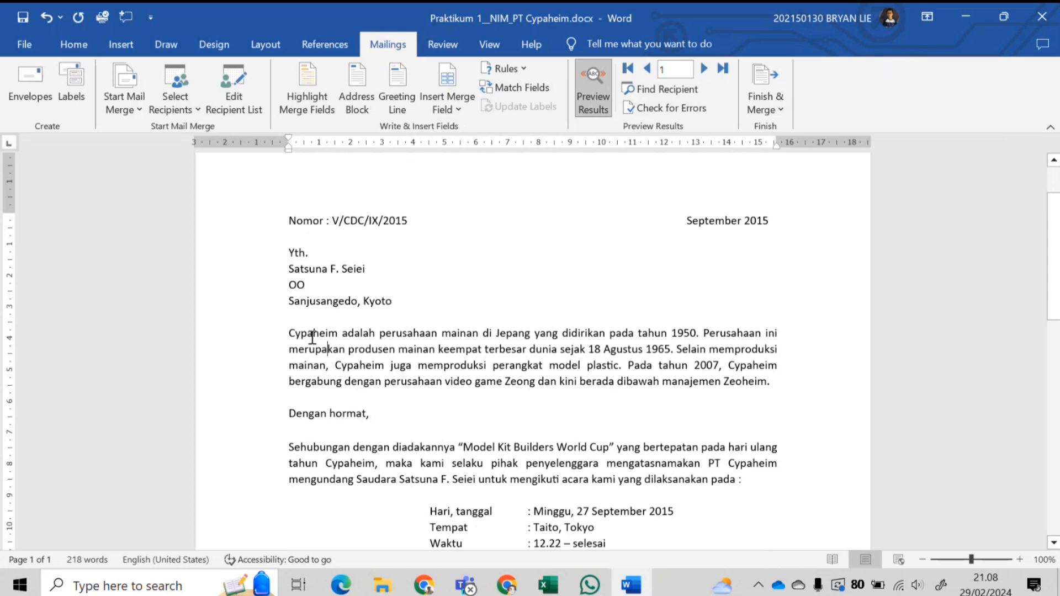
- Format the opening Cypaheim paragraph as Two columns, then select its first letter C
click(124, 47)
drag(288, 332, 790, 386)
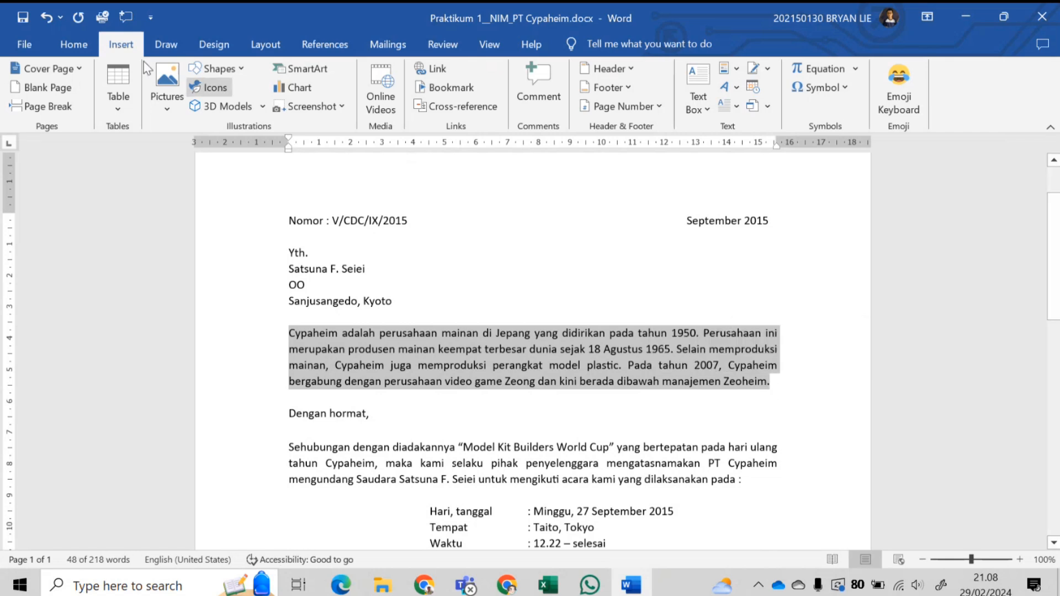
click(209, 47)
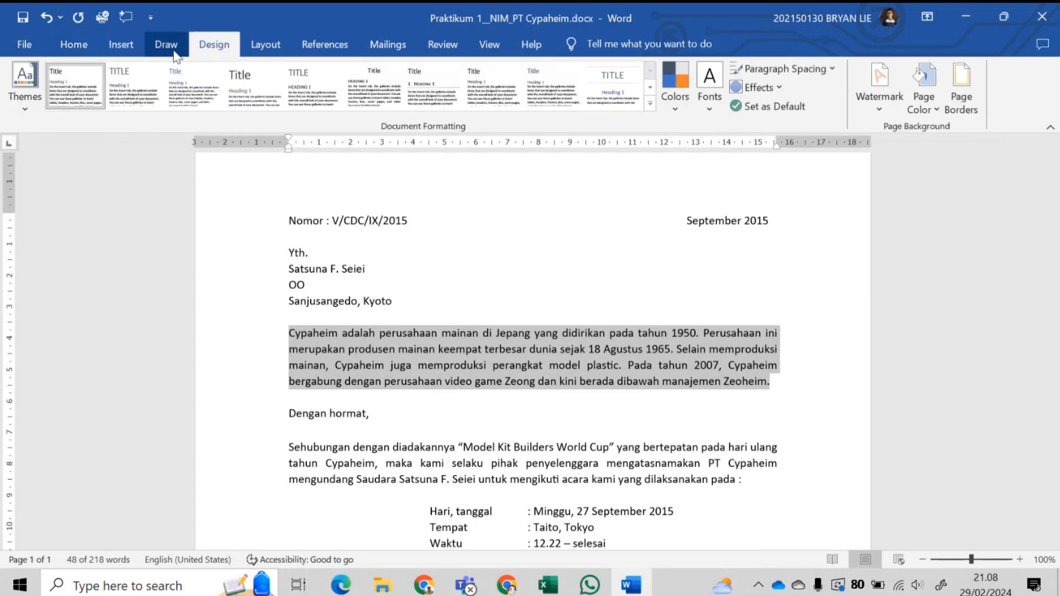
click(256, 49)
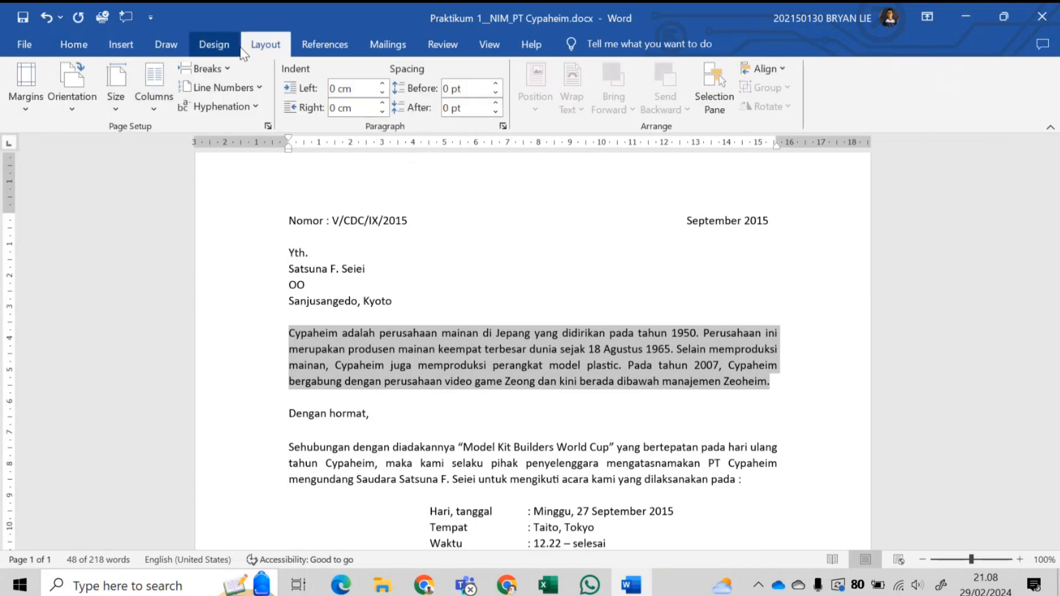
click(150, 101)
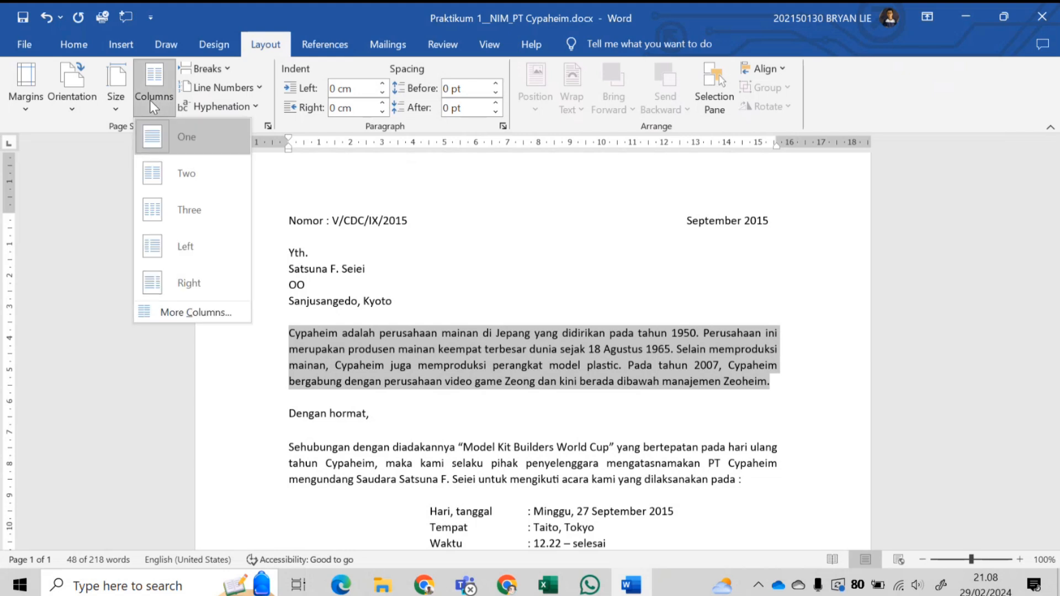
click(191, 176)
click(416, 366)
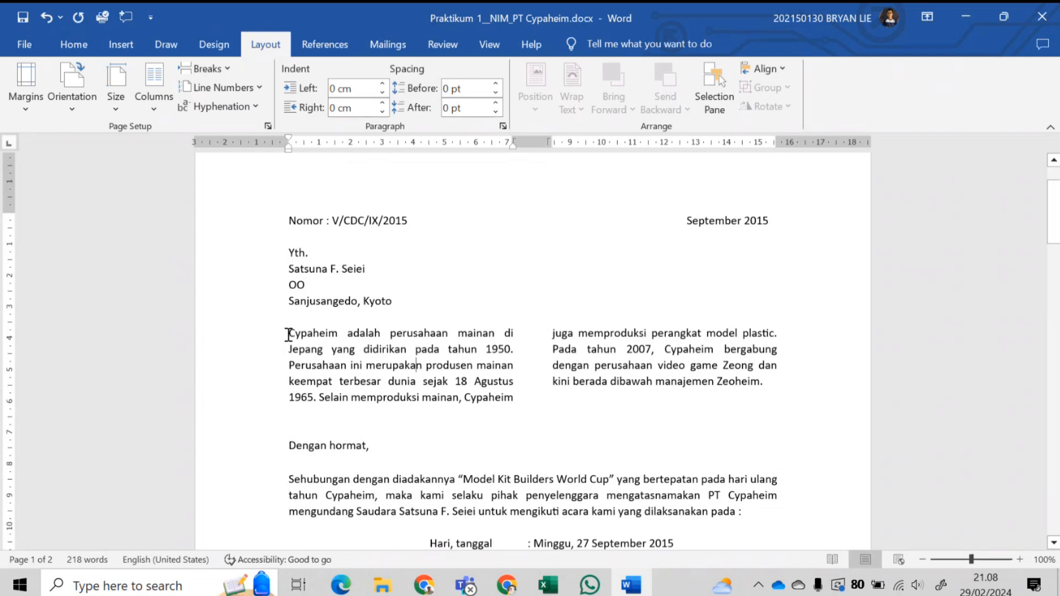
drag(289, 334, 297, 335)
- Apply a Dropped drop cap so the paragraph's C spans three lines
click(121, 44)
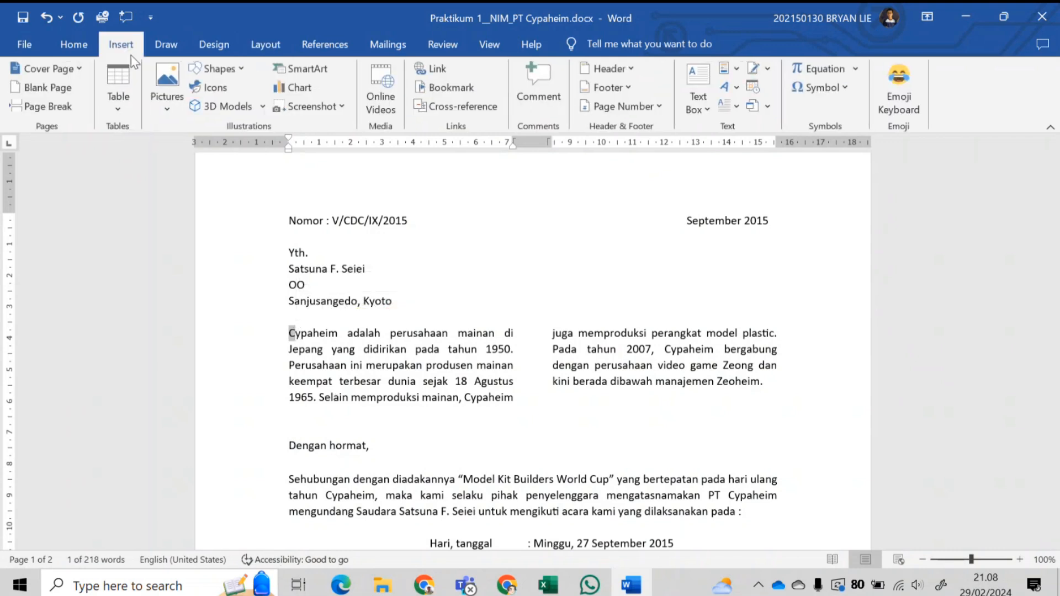
click(735, 107)
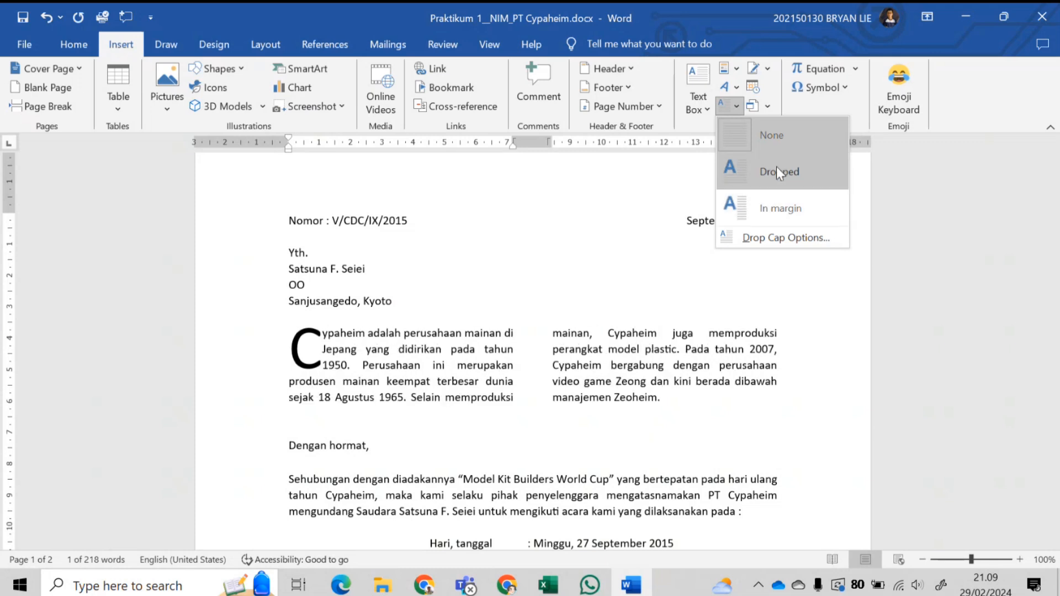
click(789, 173)
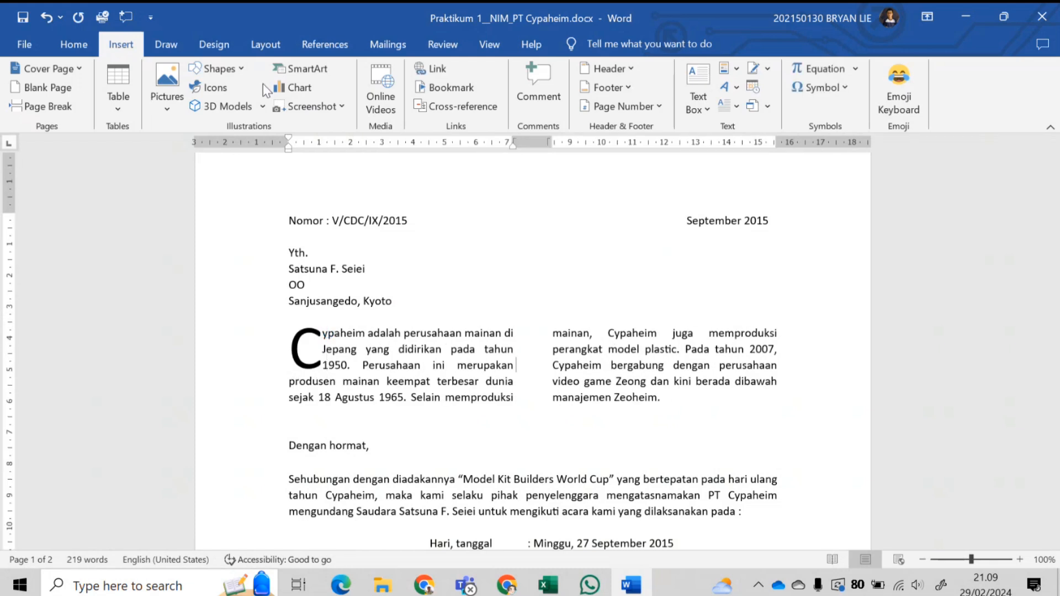
click(238, 74)
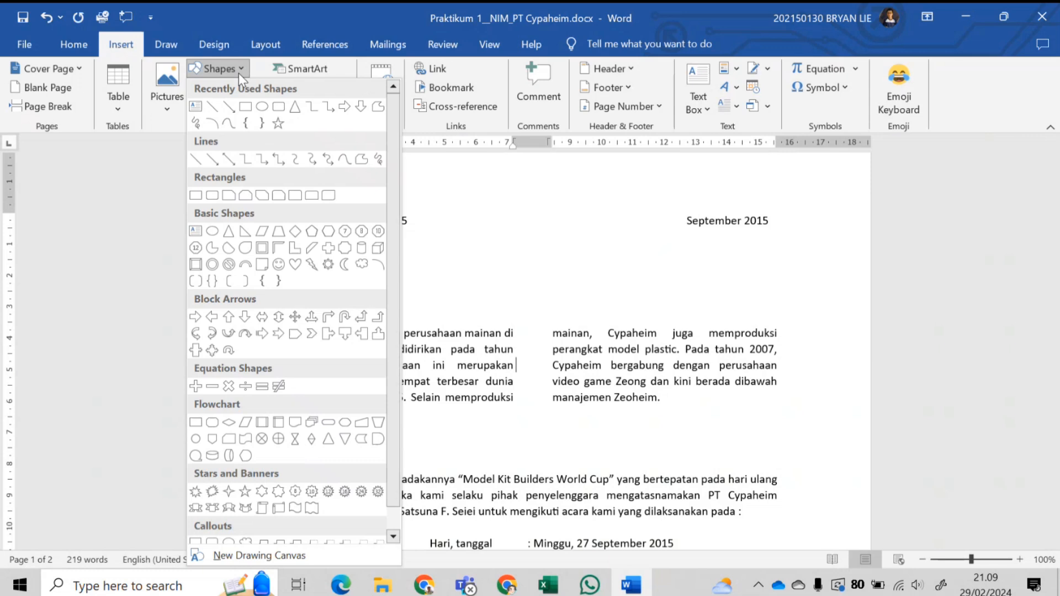
click(217, 110)
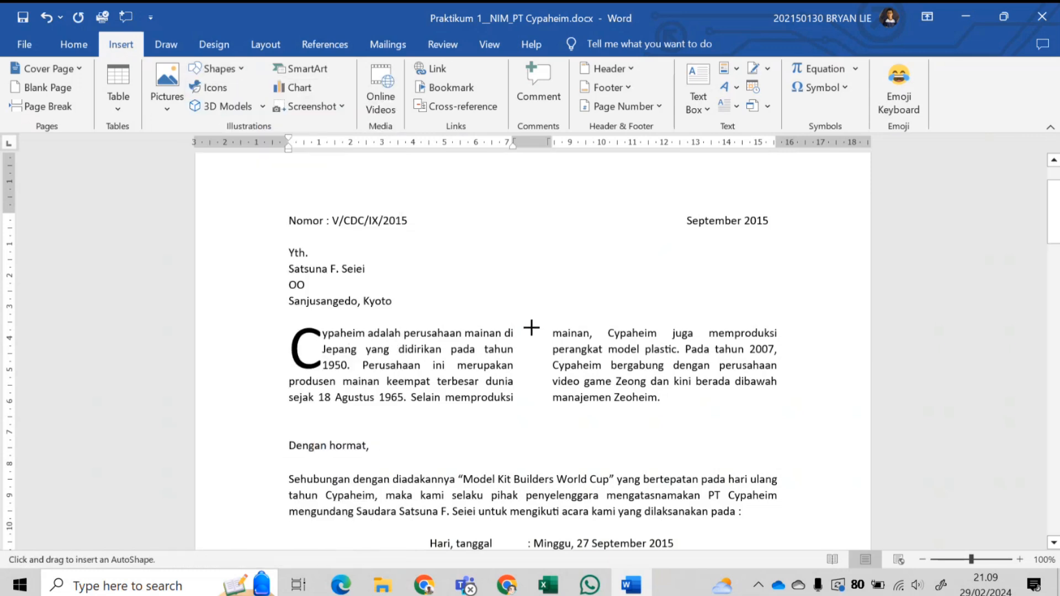
drag(532, 359, 534, 404)
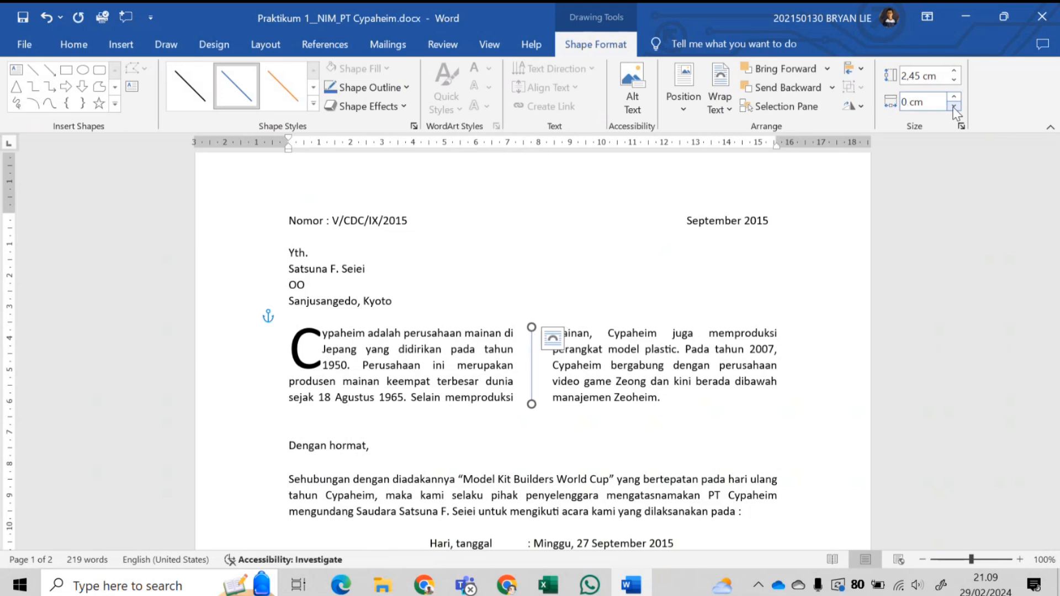
click(312, 105)
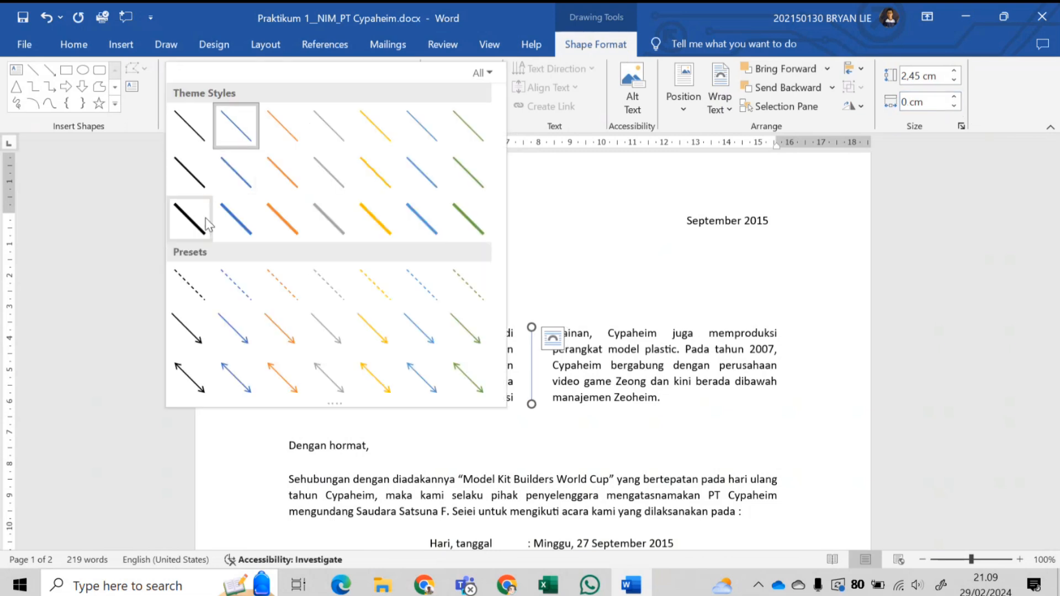
click(209, 229)
click(717, 402)
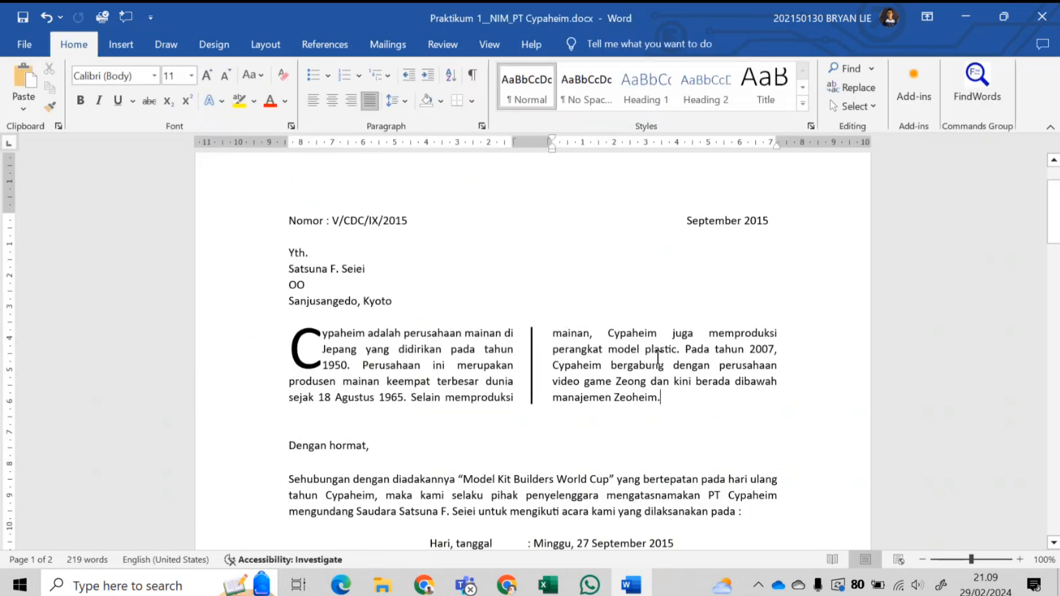
click(532, 369)
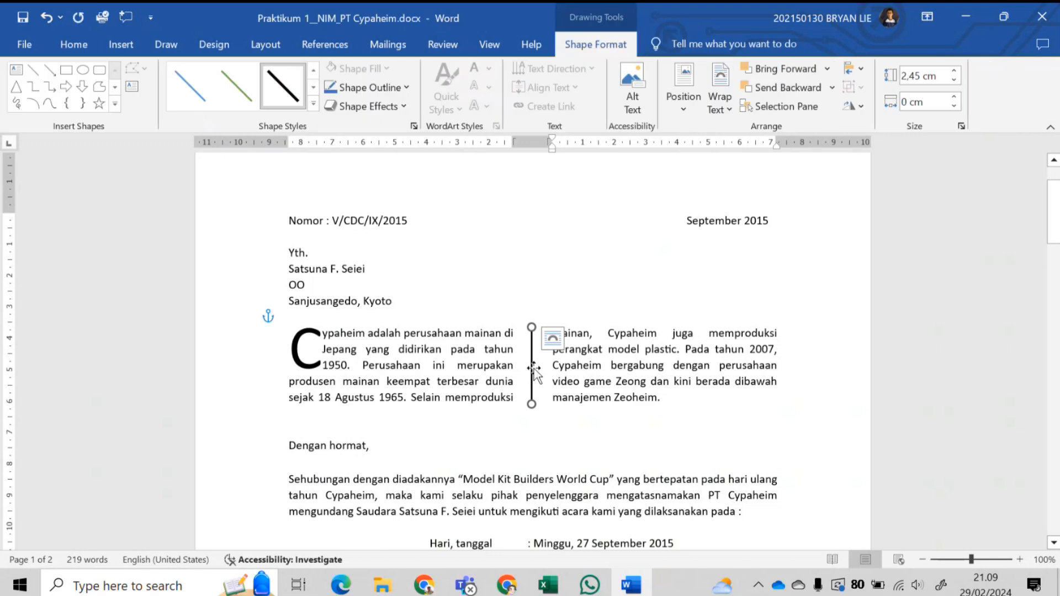
key(Delete)
drag(665, 397, 317, 341)
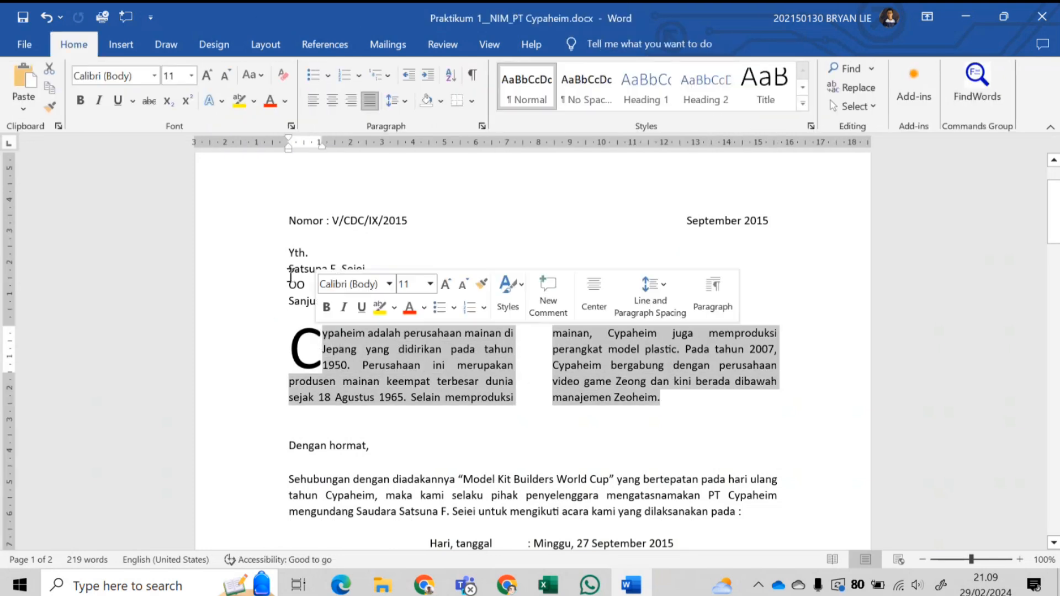
- Remove the dropped capital C, restoring a normal-sized C at the paragraph start
click(214, 46)
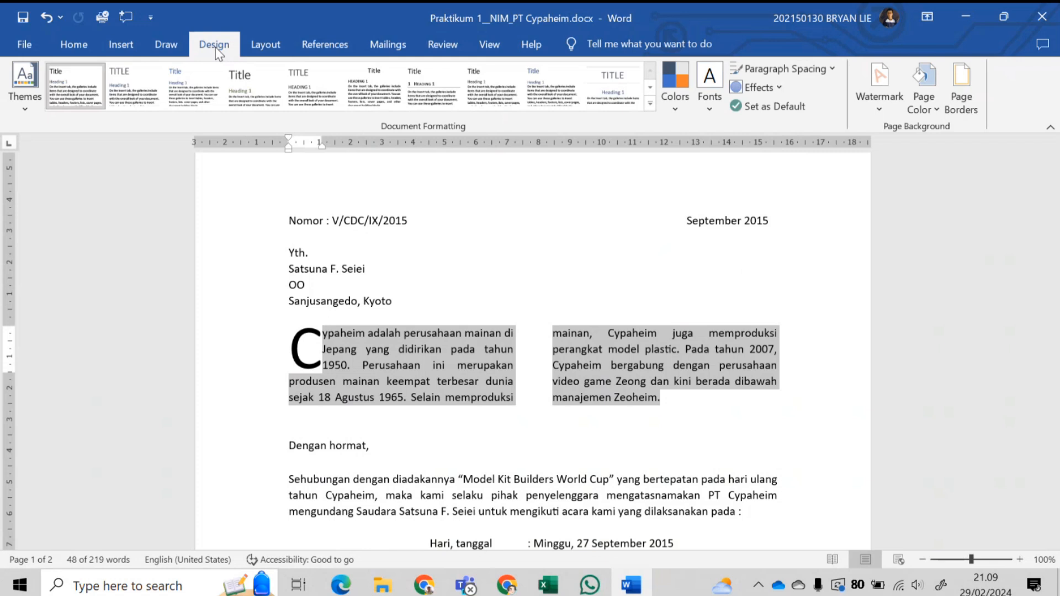
click(255, 48)
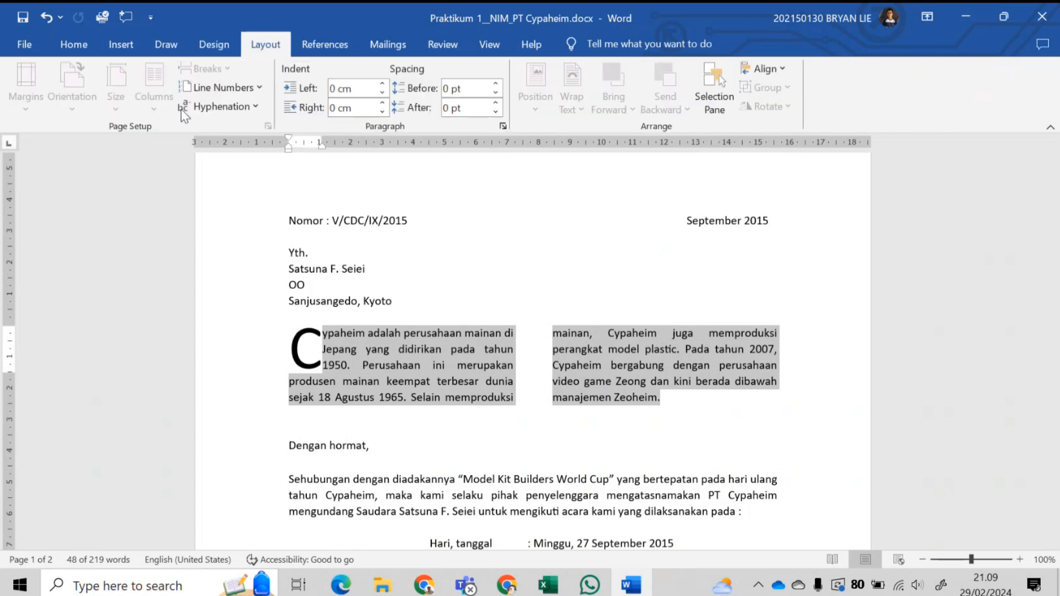
click(327, 335)
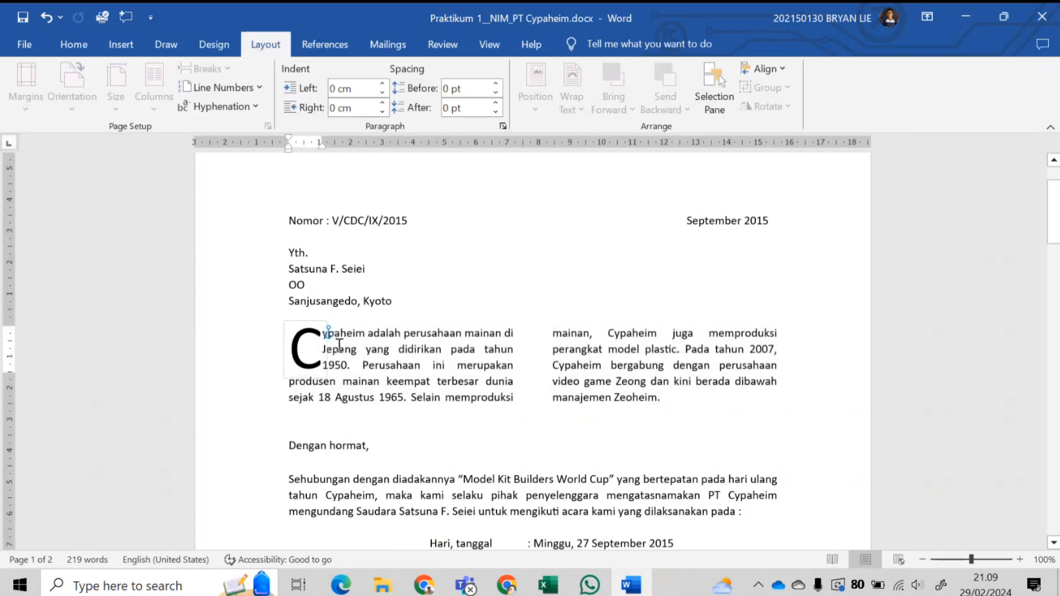
key(BackSpace)
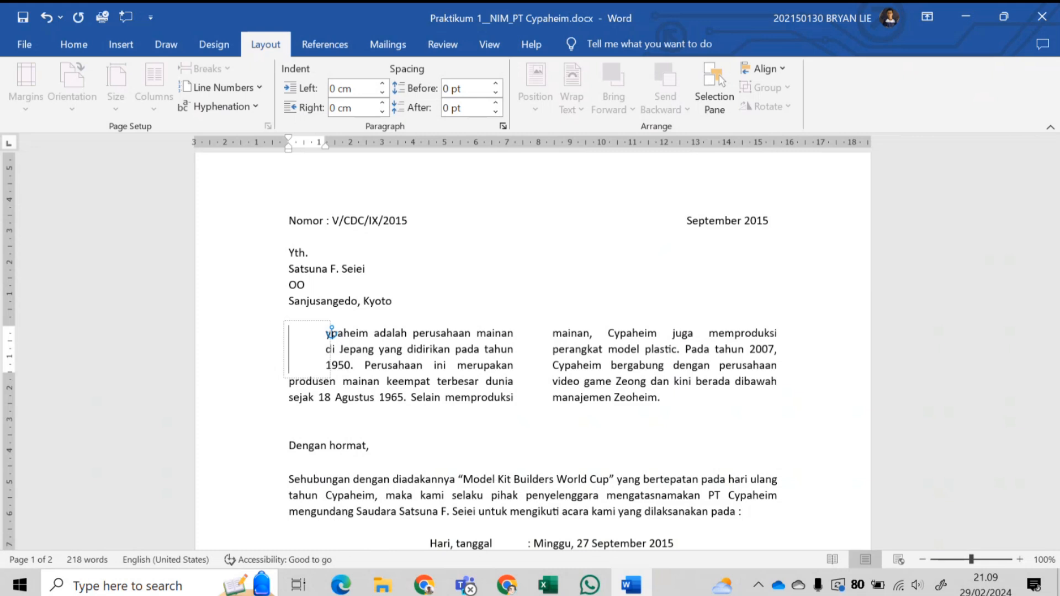
key(BackSpace)
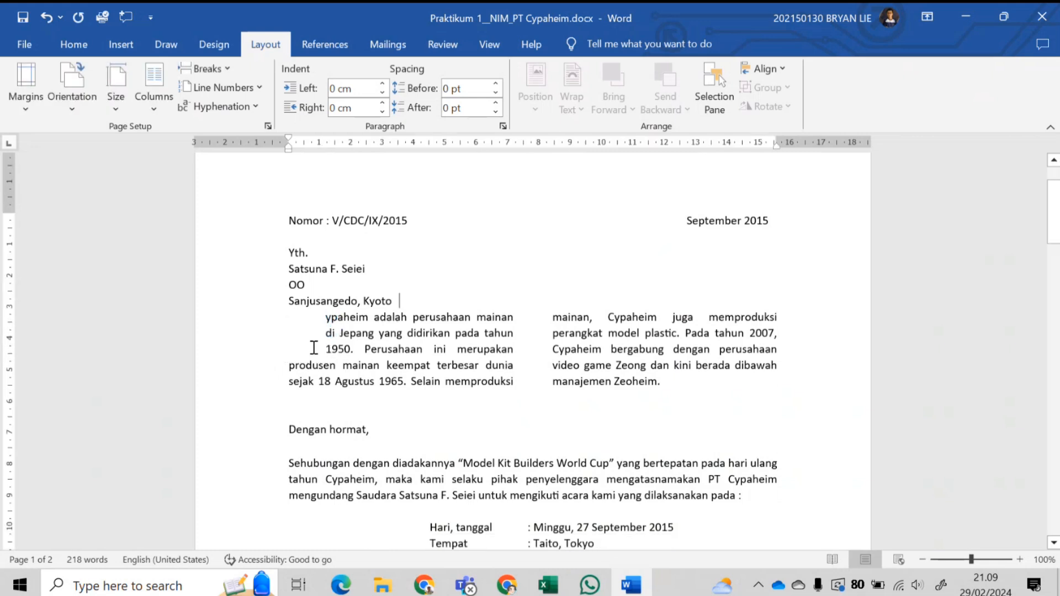
key(ctrl+z)
key(ctrl+z)
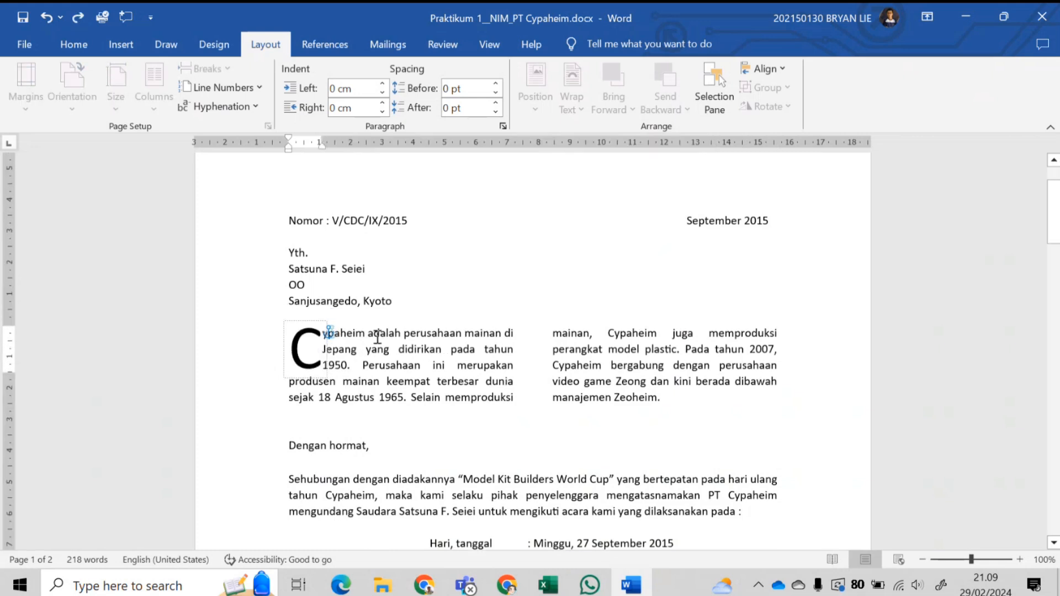
key(ctrl+z)
key(ctrl+z)
key(ctrl+z)
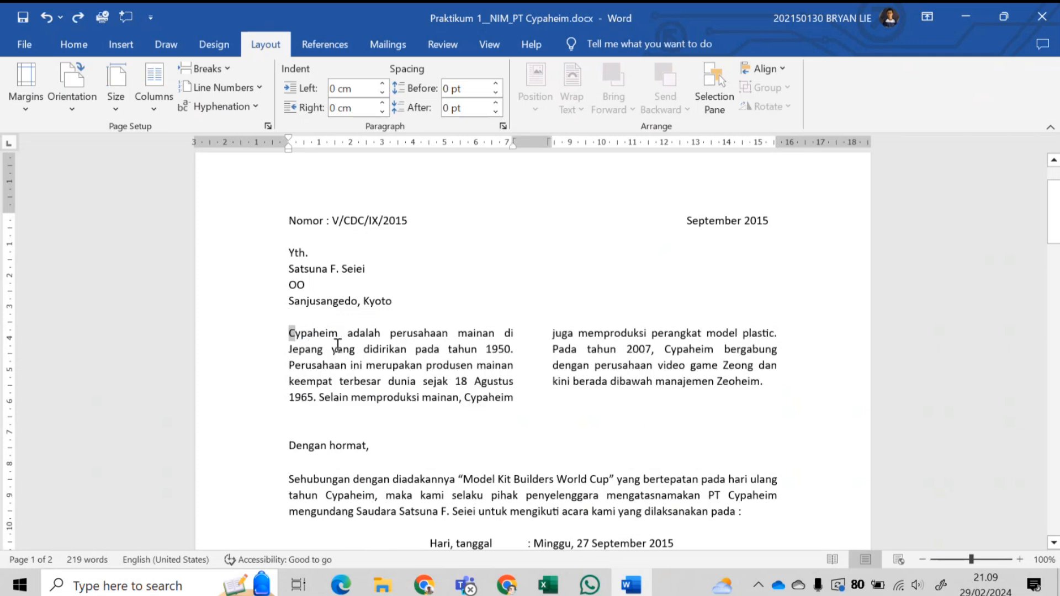
- Select the whole two-column Cypaheim paragraph and open the Columns menu
click(302, 338)
drag(310, 337, 773, 382)
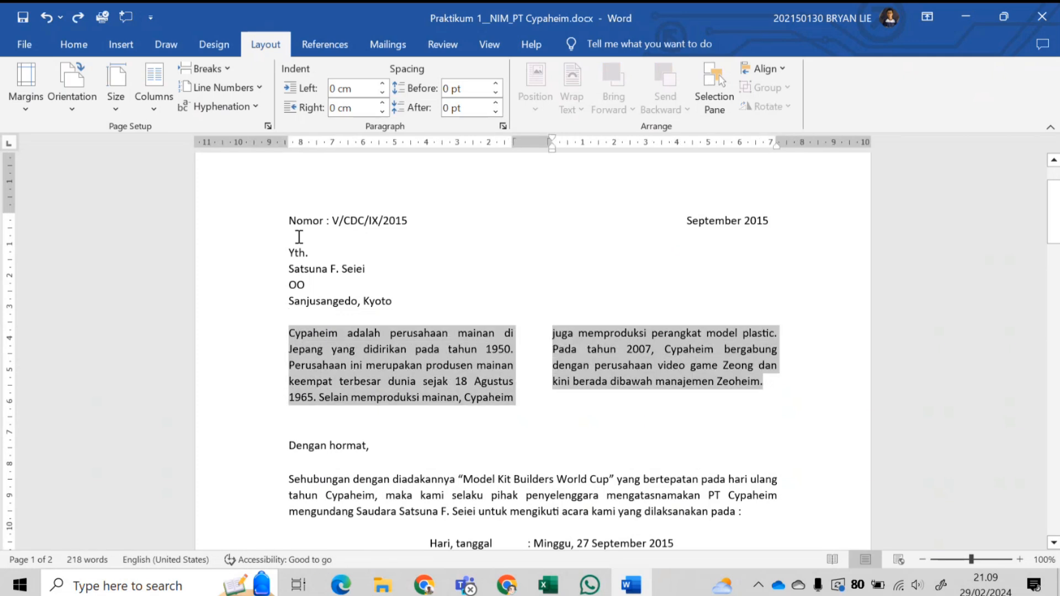
click(155, 111)
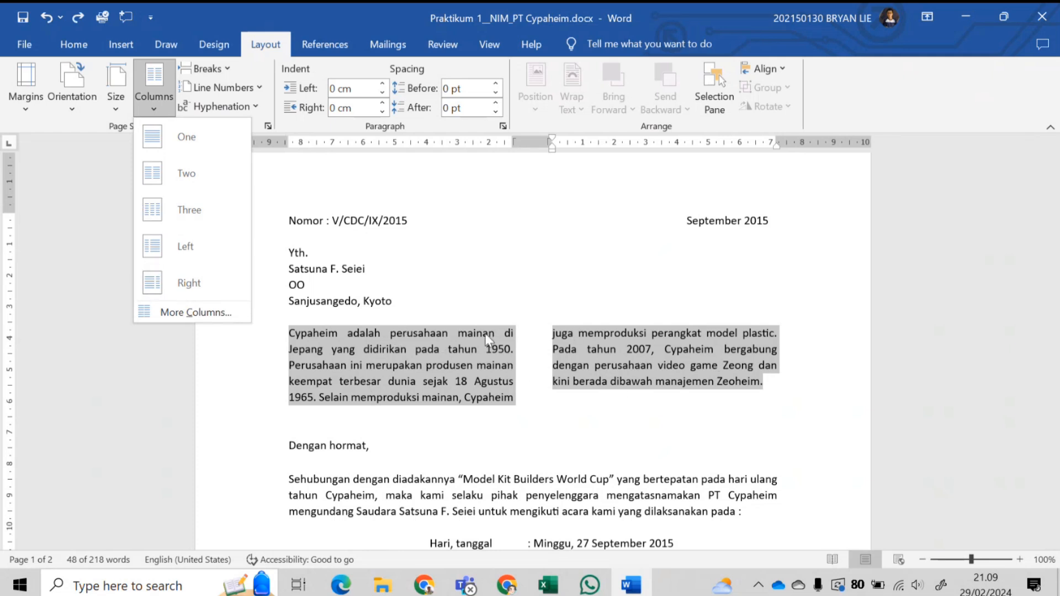
- In More Columns, tick Line between to divide the two Cypaheim columns
click(173, 313)
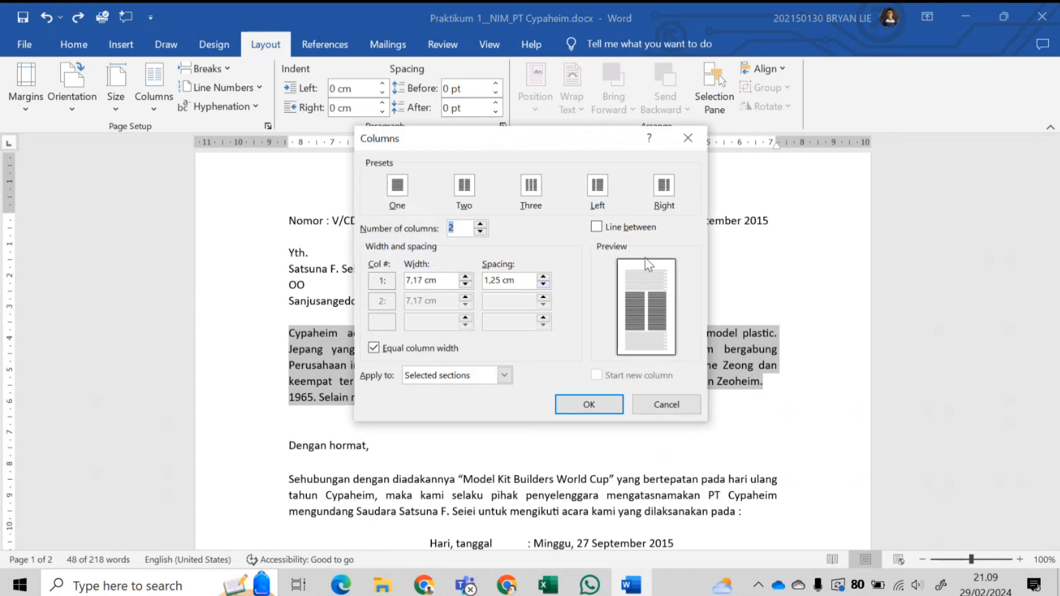
click(619, 227)
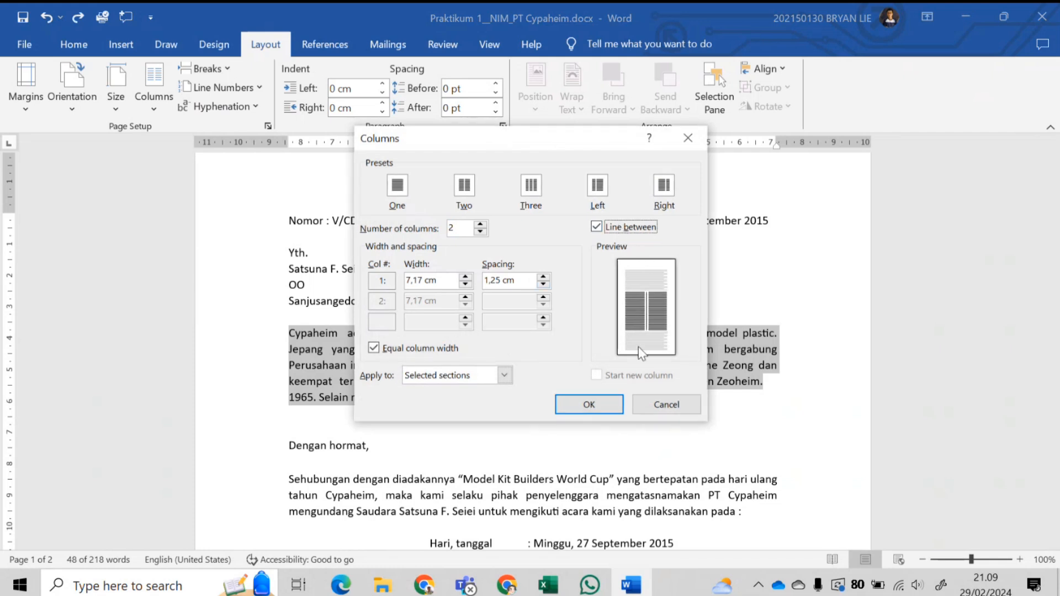
click(614, 413)
click(595, 365)
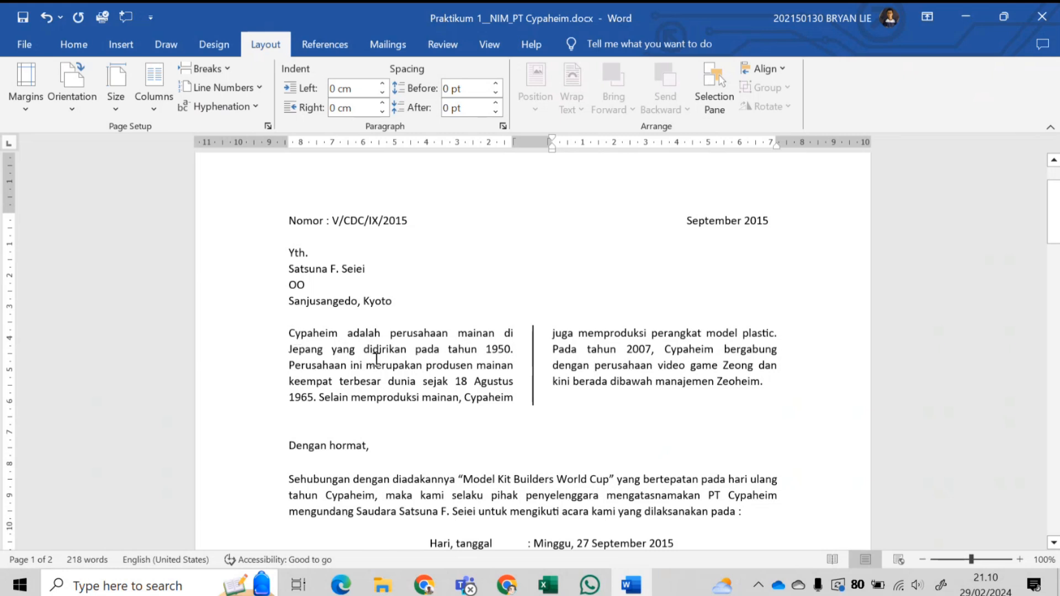
- Reapply a Dropped drop cap to the C of Cypaheim
drag(289, 334, 295, 334)
click(121, 44)
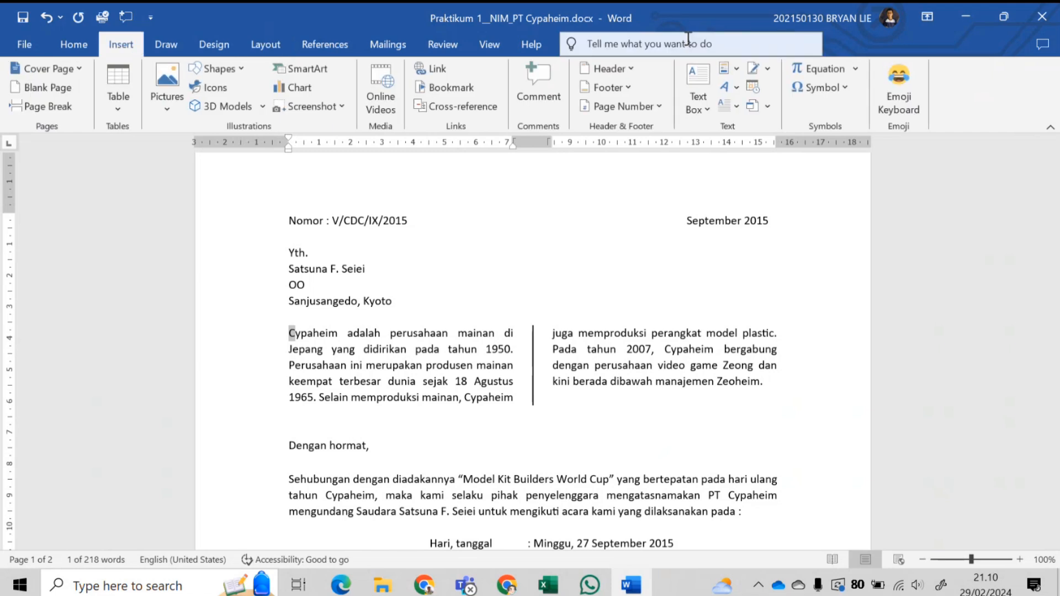
click(735, 109)
click(752, 175)
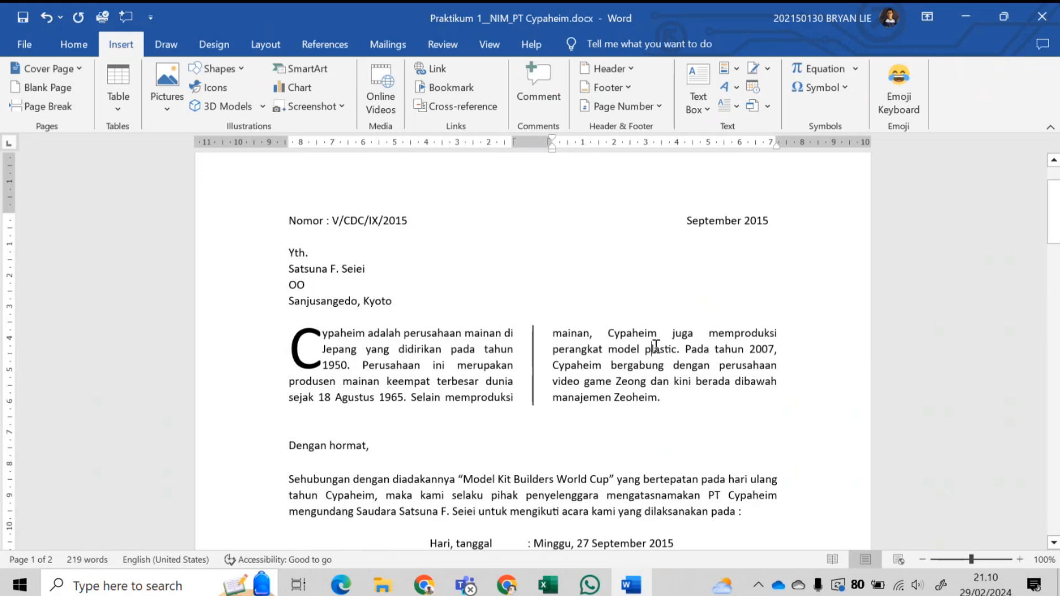
- Scroll to the price table and select XXX in the Platinum Discount cell
scroll(559, 330, down, 3)
scroll(560, 330, down, 3)
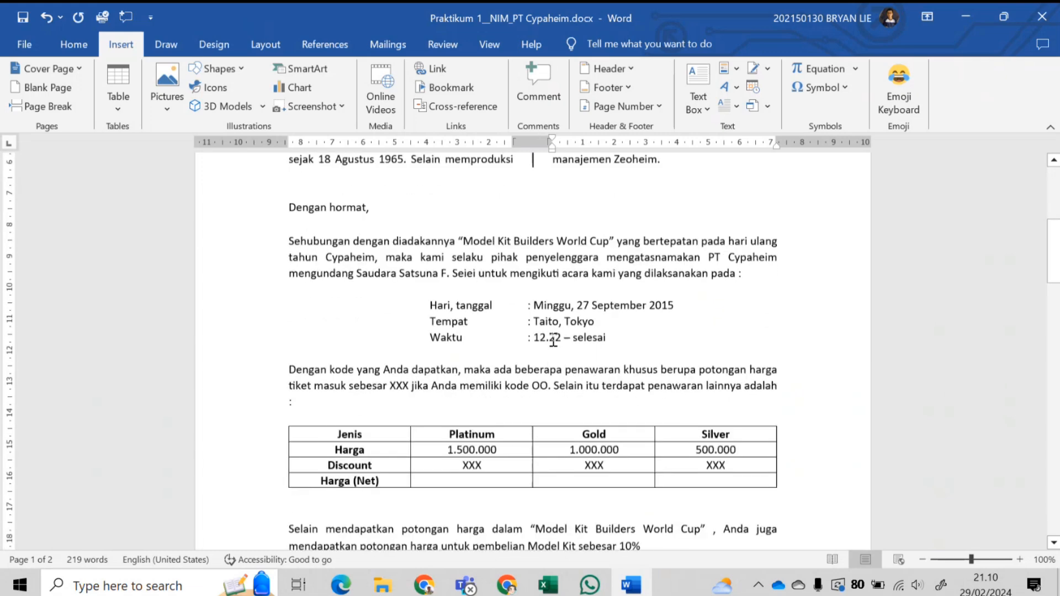
scroll(468, 454, down, 1)
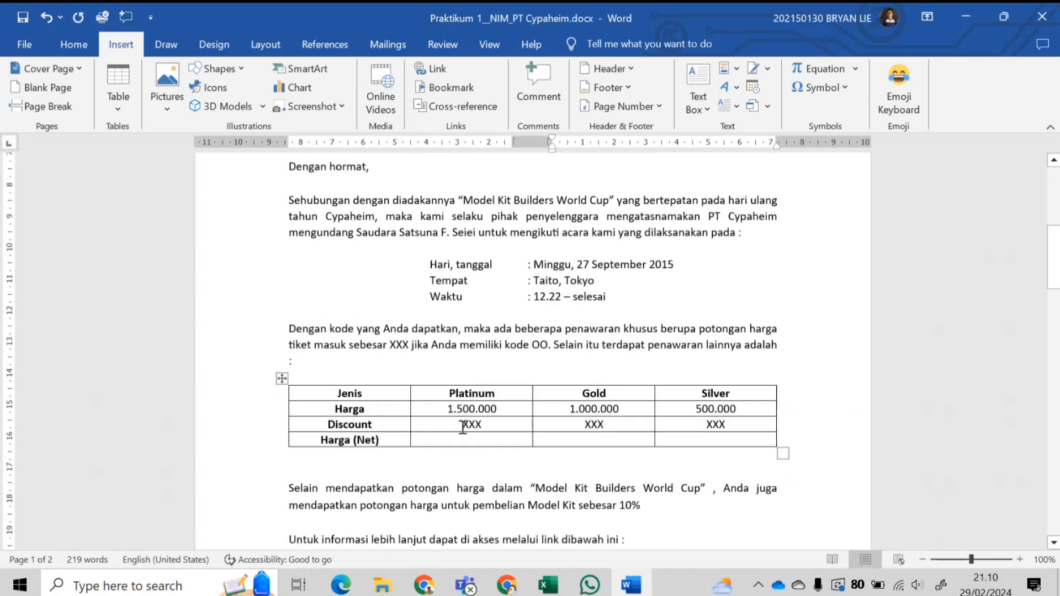
drag(461, 425, 492, 425)
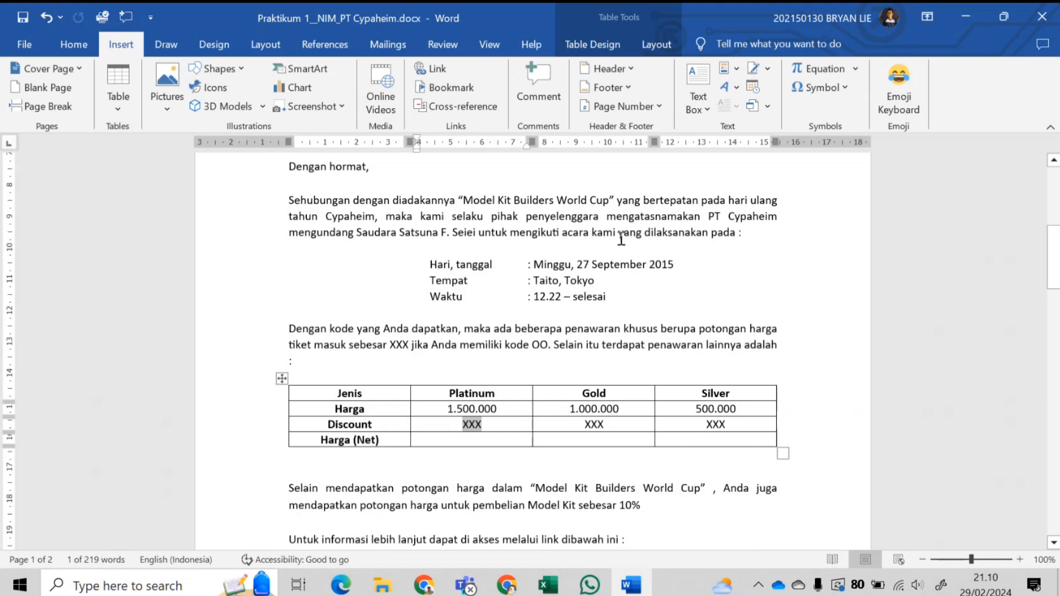
- Create an If…Then…Else rule: Kode Equal to UC inserts 20%
click(399, 49)
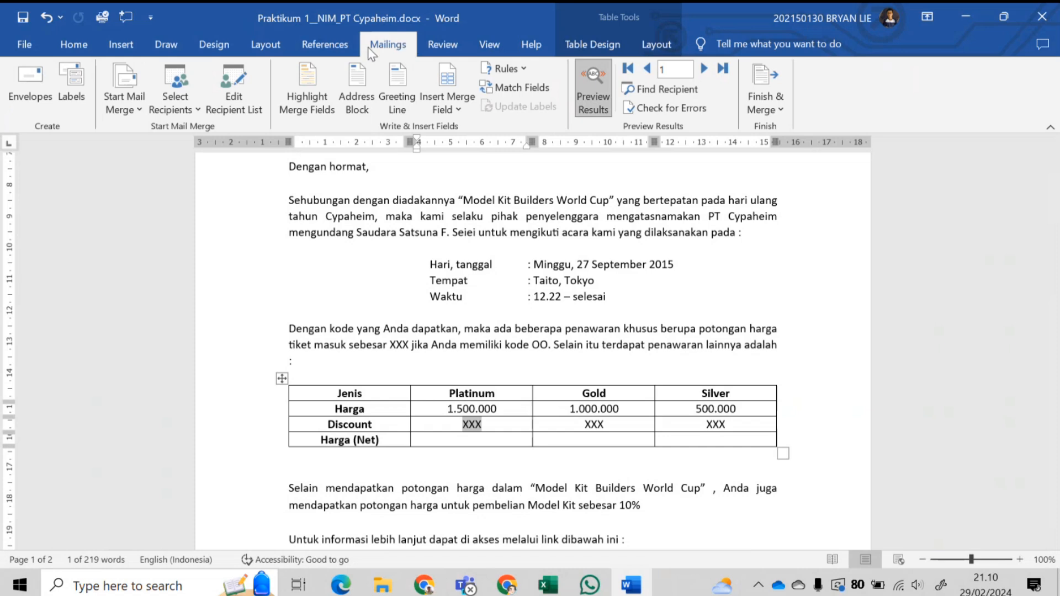
click(514, 70)
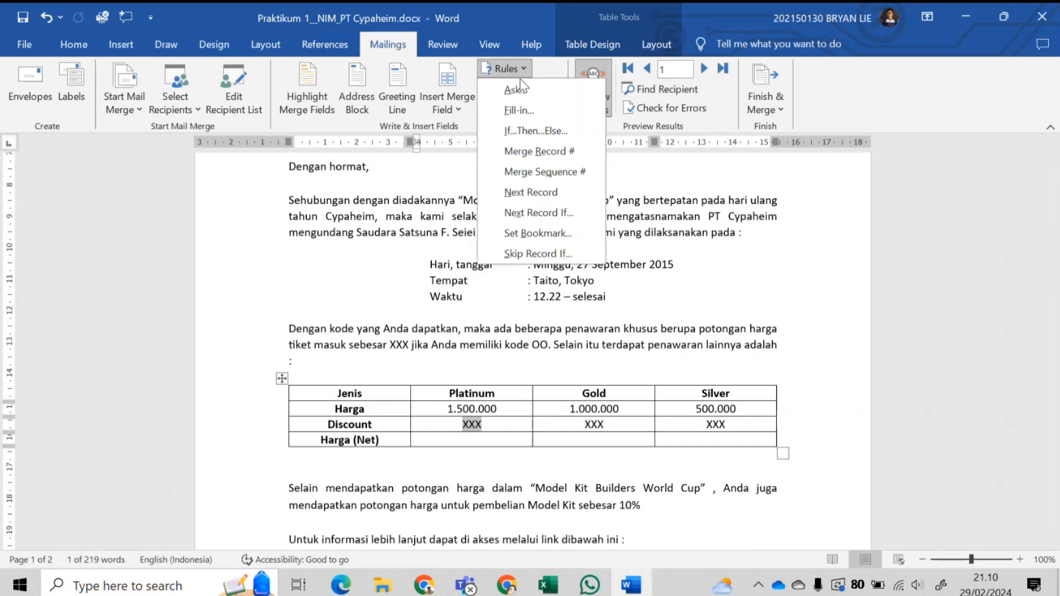
click(550, 132)
click(478, 225)
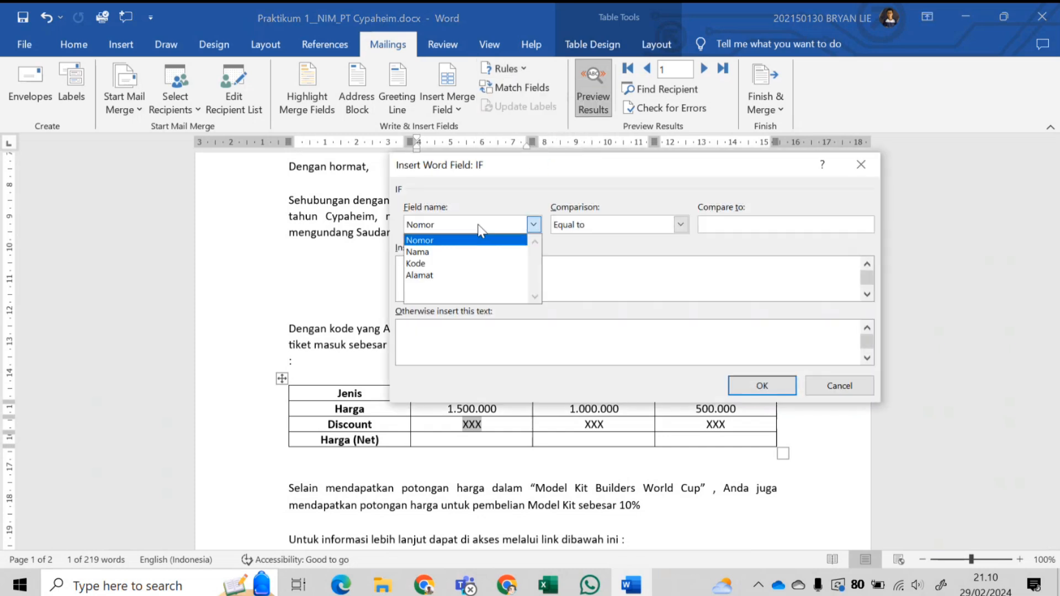
click(426, 263)
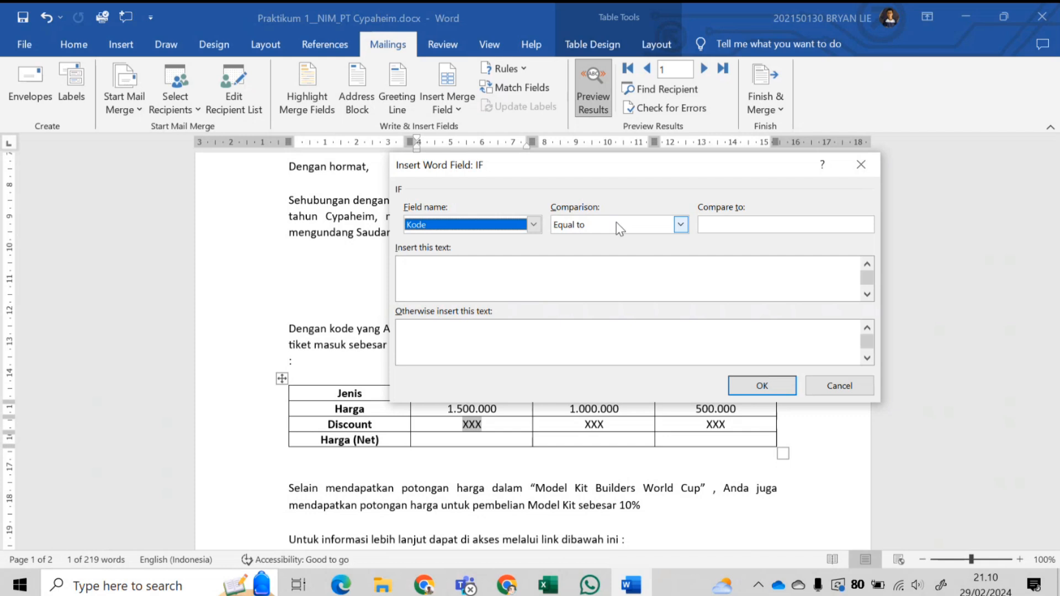
click(763, 223)
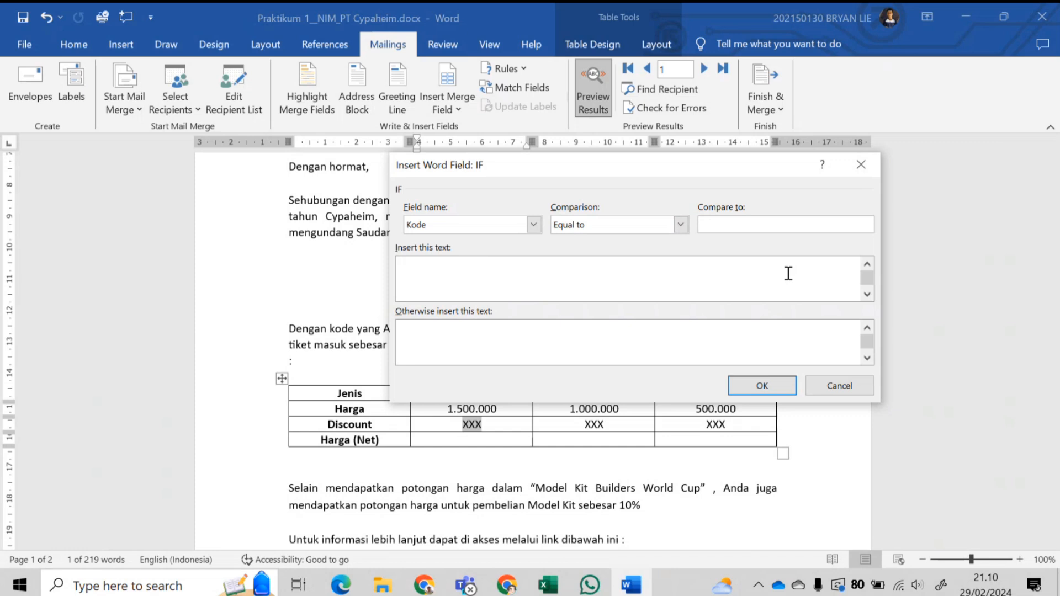
text(UC)
click(651, 282)
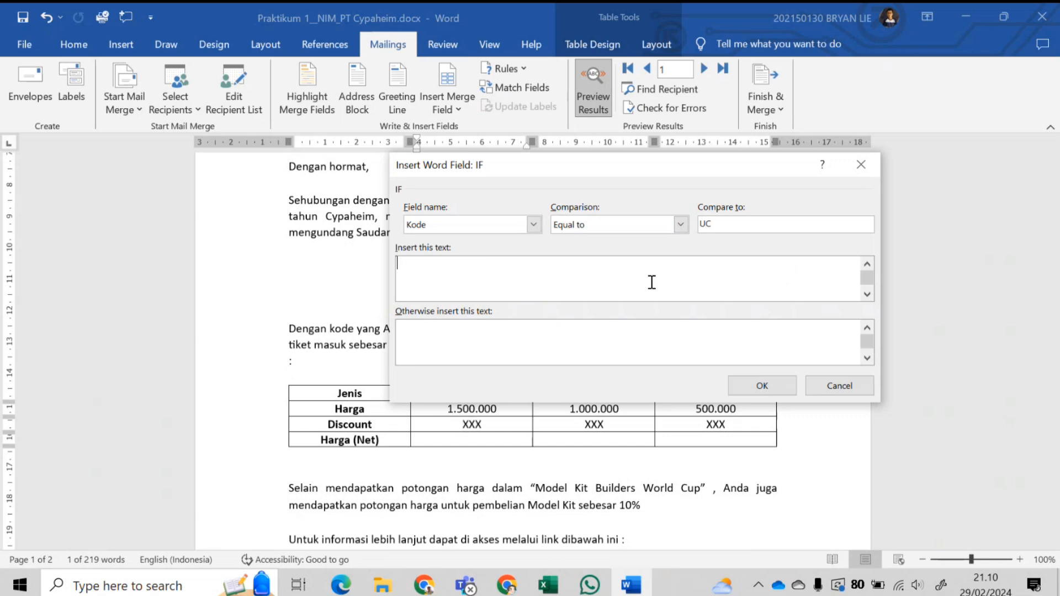
text(20%)
- Recheck the Kode, UC and 20% entries and insert the rule into the Platinum cell
click(448, 219)
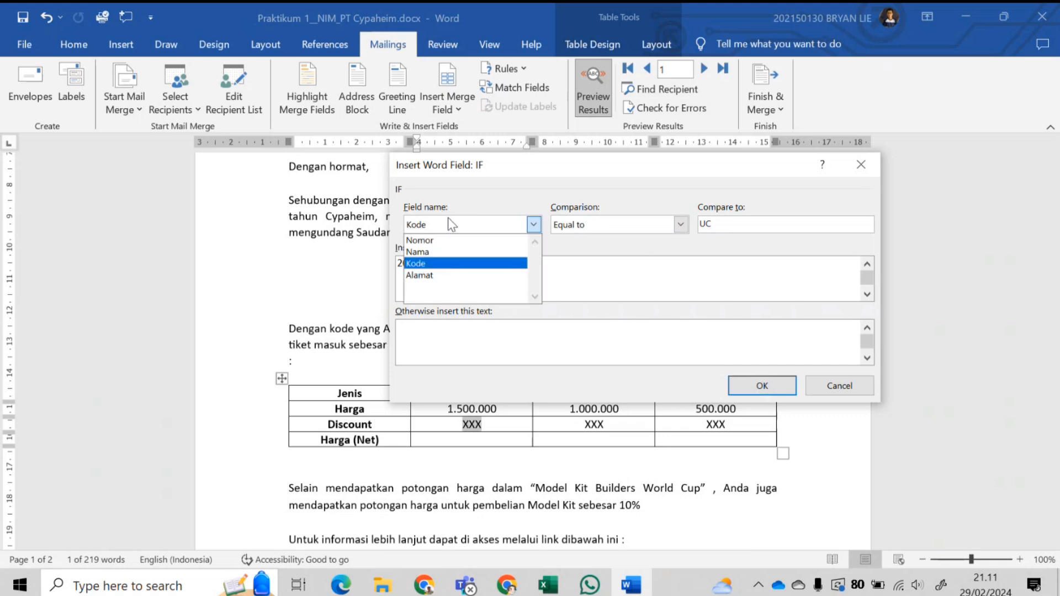
click(433, 264)
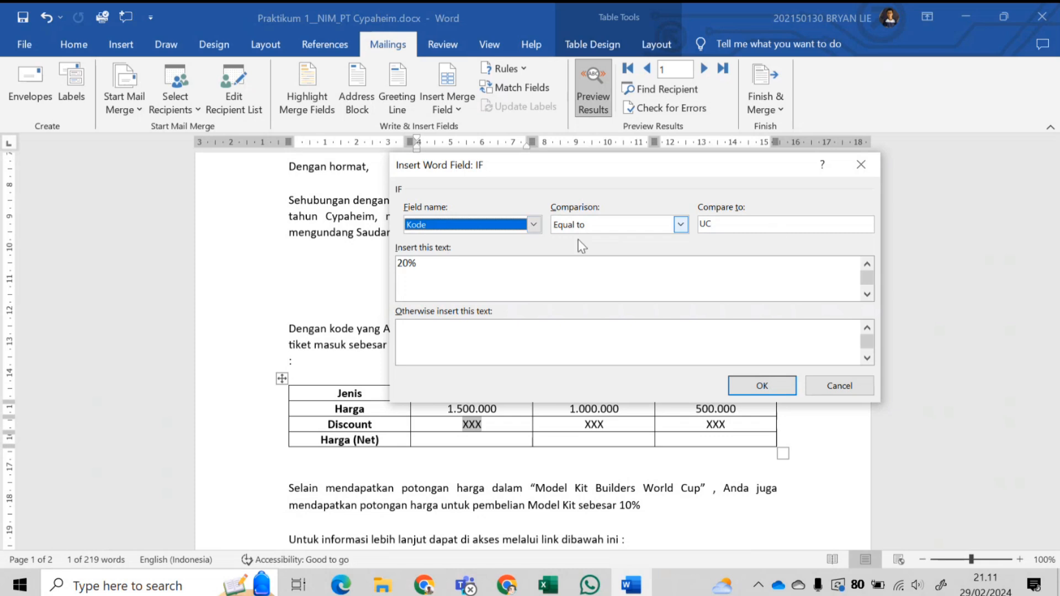
click(719, 229)
click(469, 270)
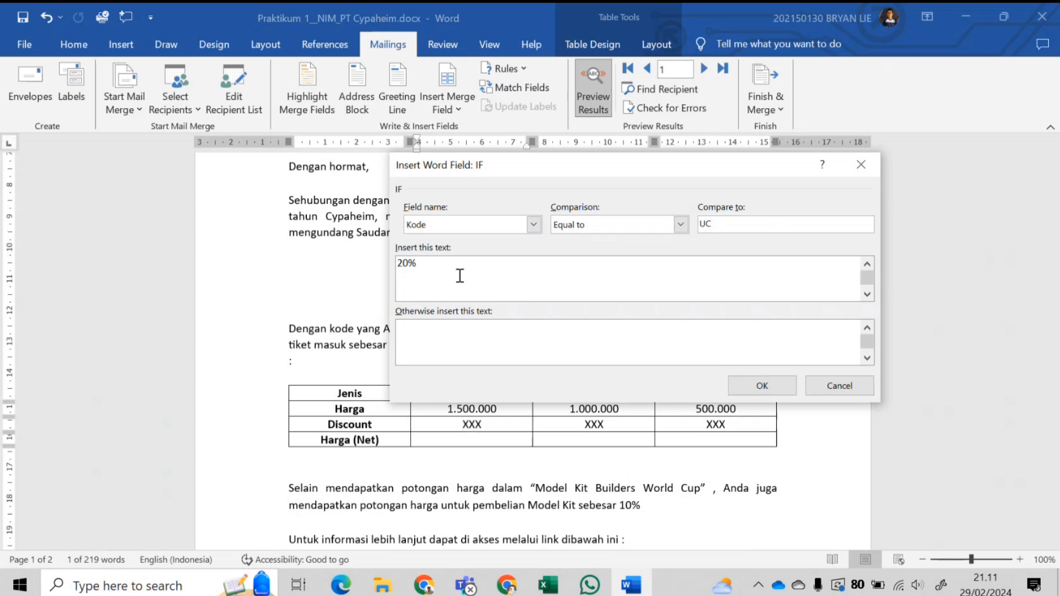
click(762, 385)
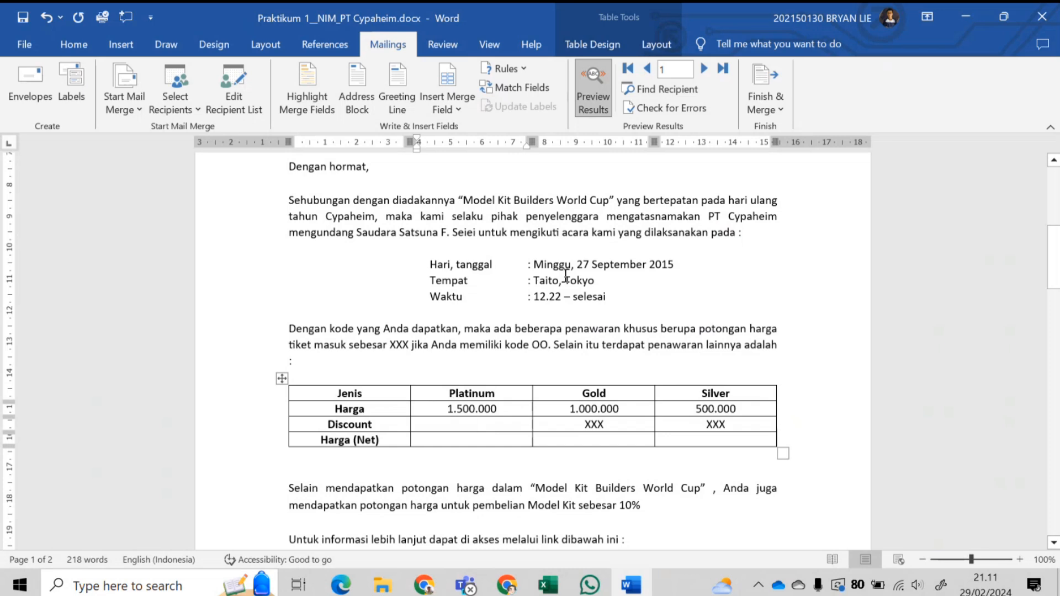
- Insert an If...Then...Else field that shows 15% when Kode equals the B code
click(523, 67)
click(535, 131)
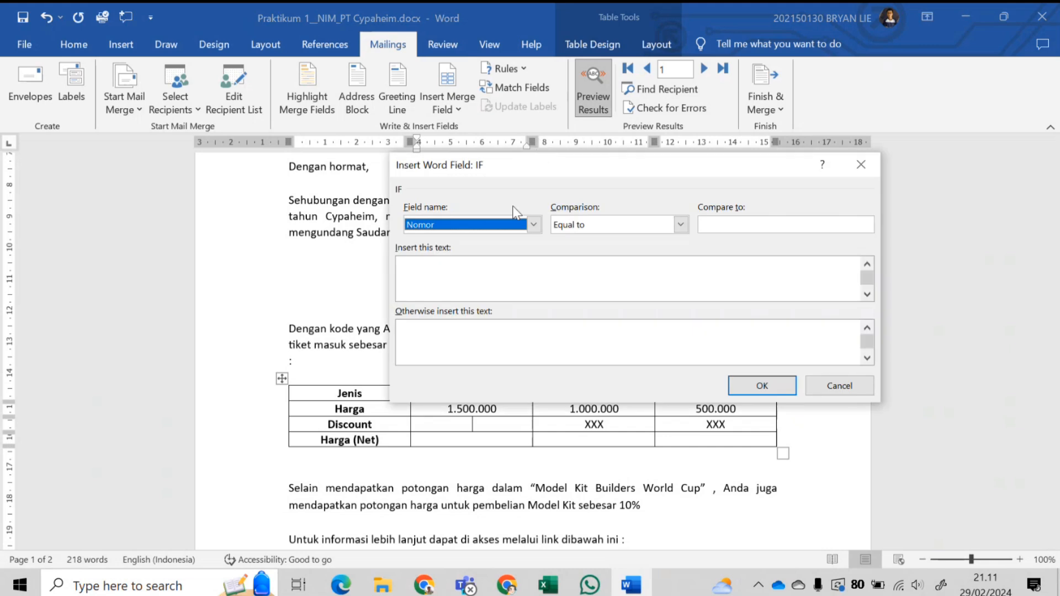
click(519, 223)
click(436, 263)
click(728, 223)
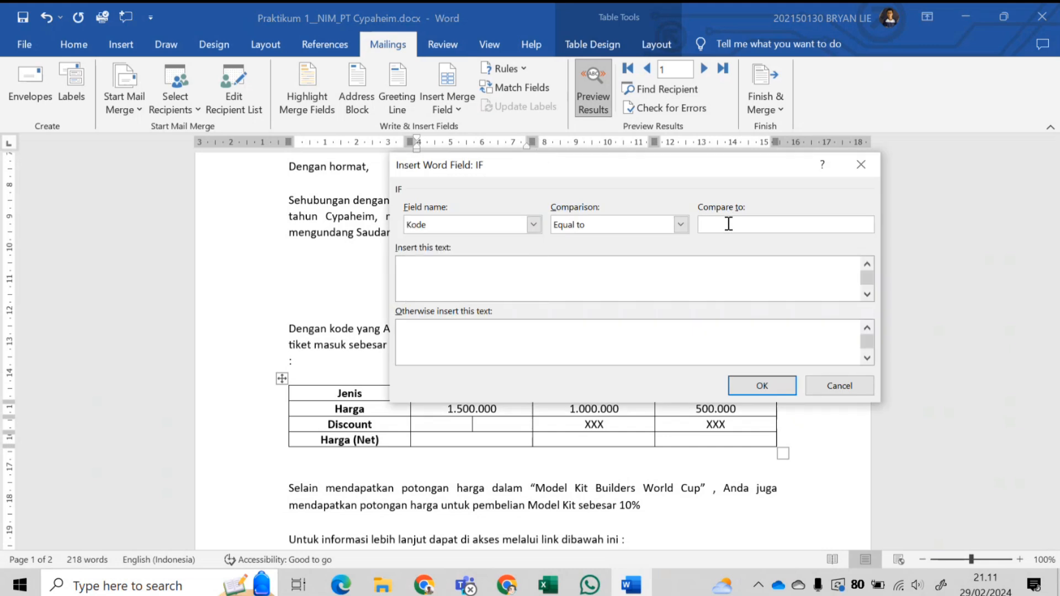
text(BF)
click(626, 292)
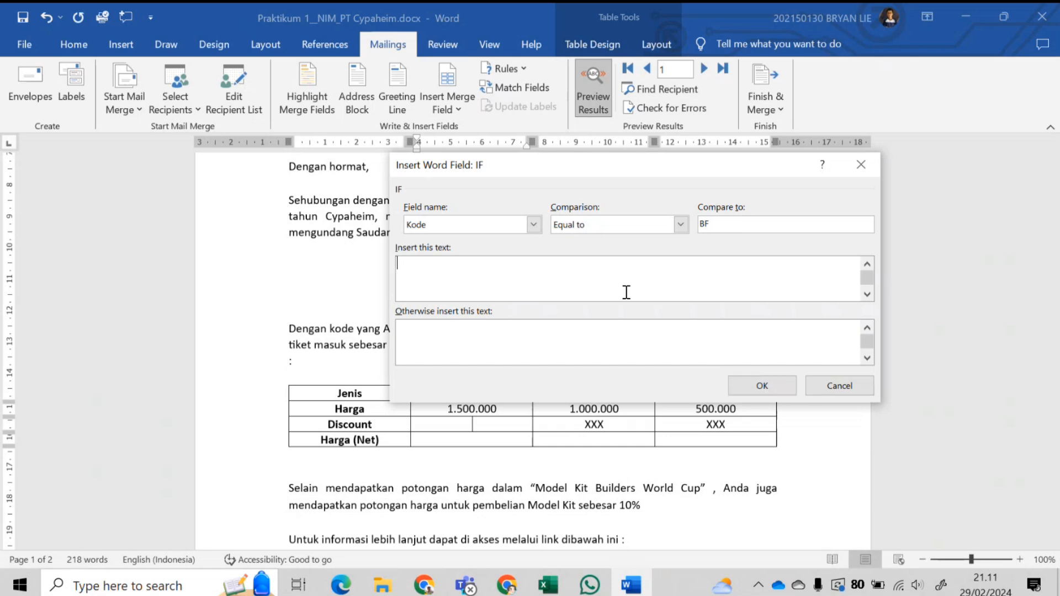
text(15%)
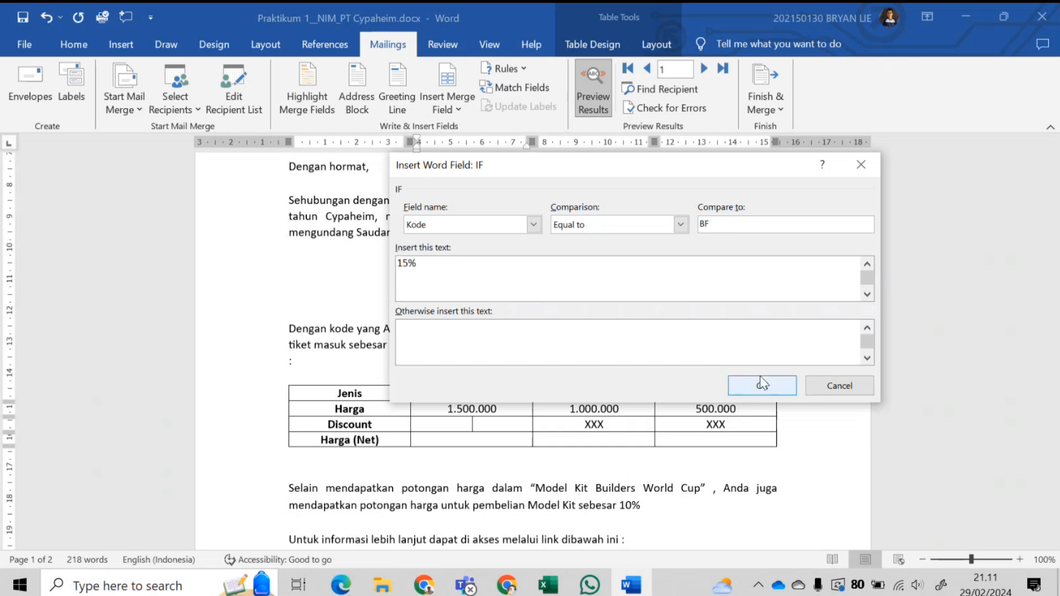
click(761, 381)
- Add a second IF field showing 10% when Kode equals SD
click(505, 69)
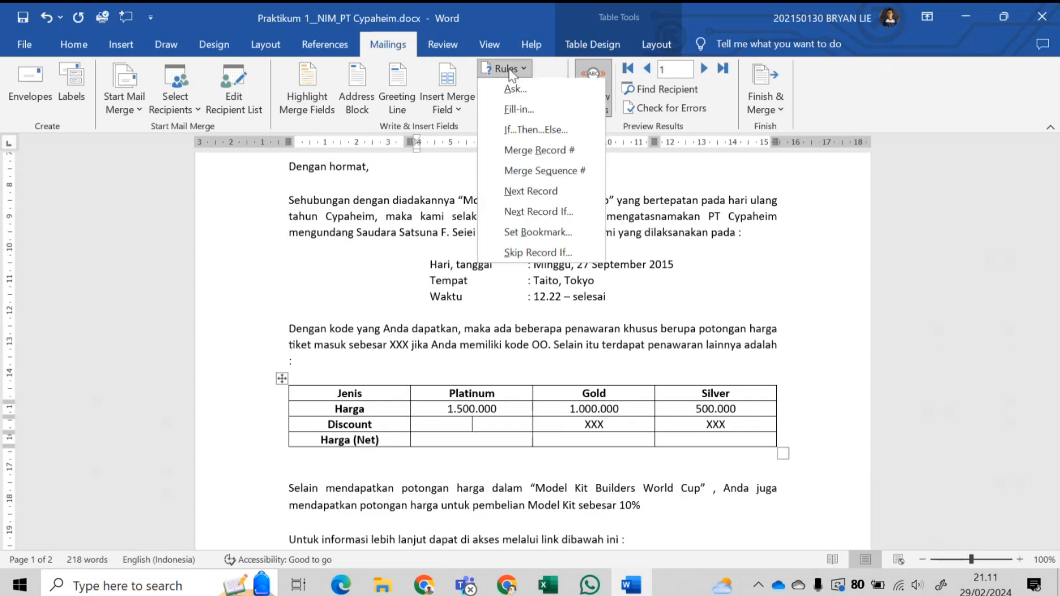
click(531, 128)
click(533, 224)
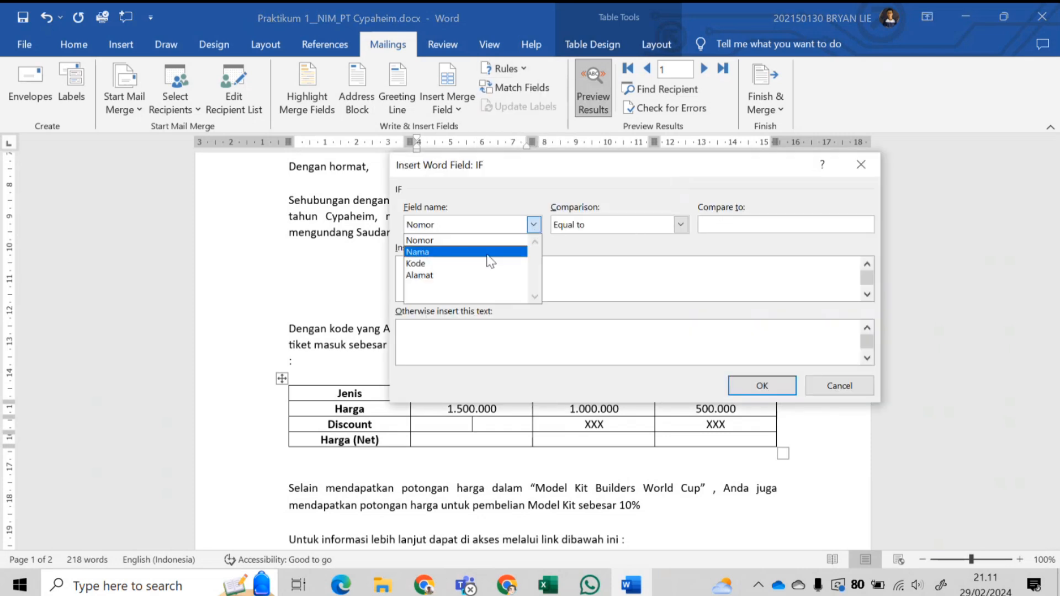
click(489, 264)
click(742, 224)
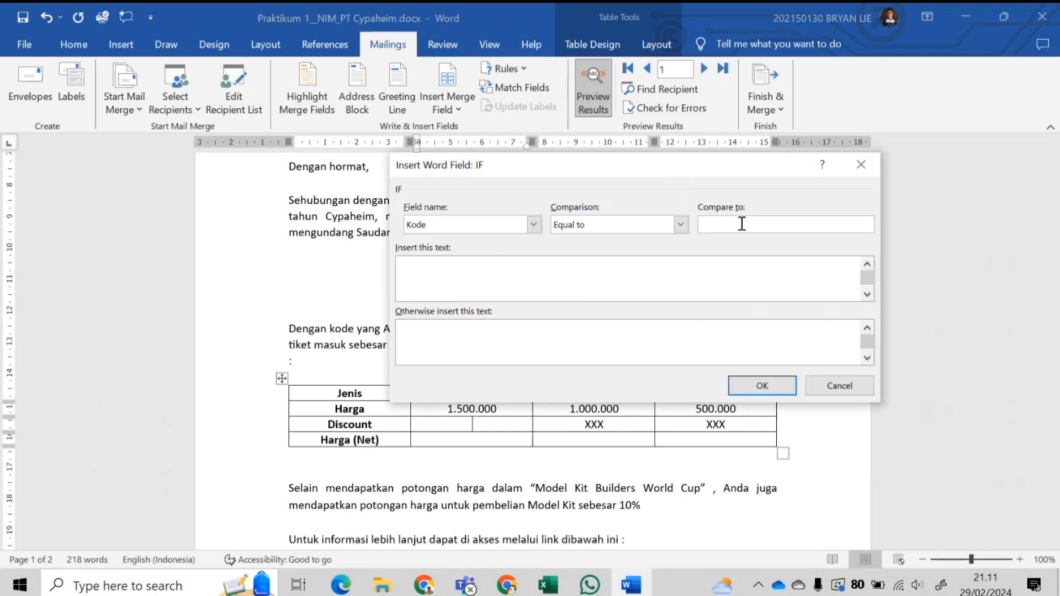
text(SD)
click(647, 274)
text(10)
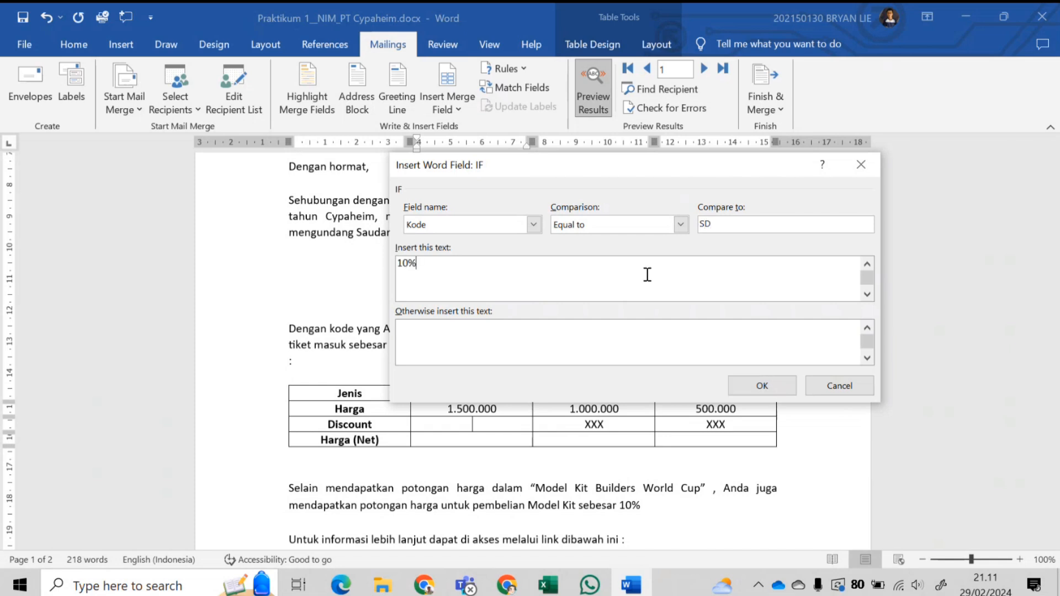
click(741, 382)
- Add a third IF field showing 5% when Kode equals OO
click(502, 73)
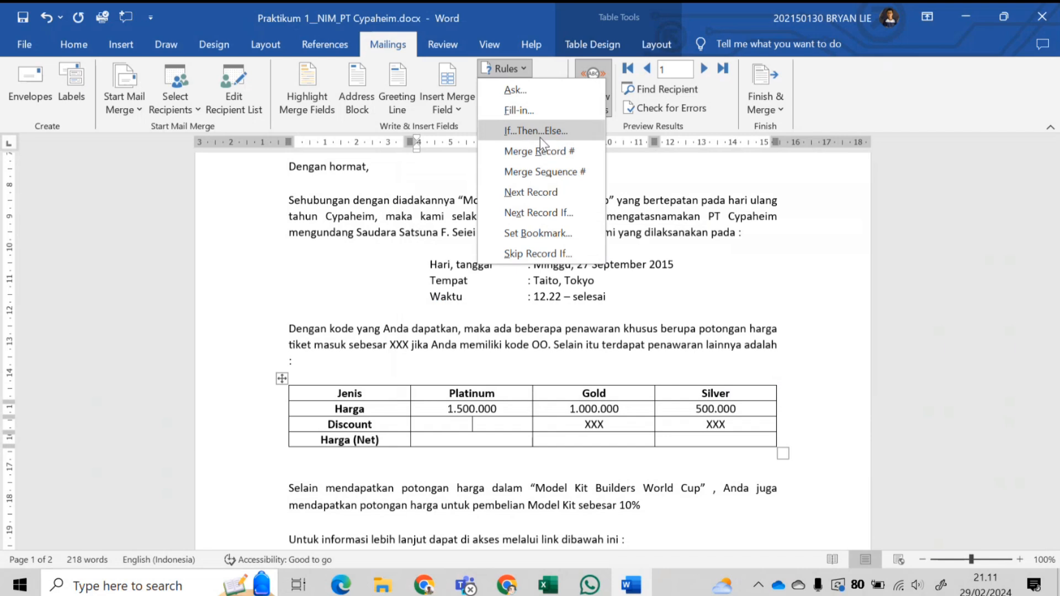
click(540, 136)
click(500, 223)
click(448, 260)
click(718, 223)
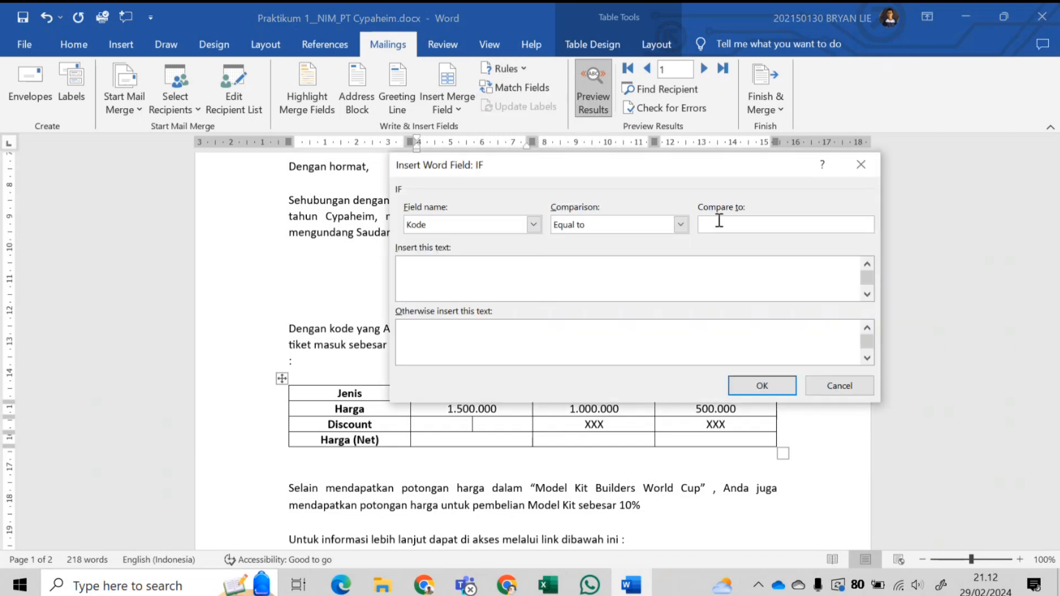
text(00)
click(679, 271)
text(5%)
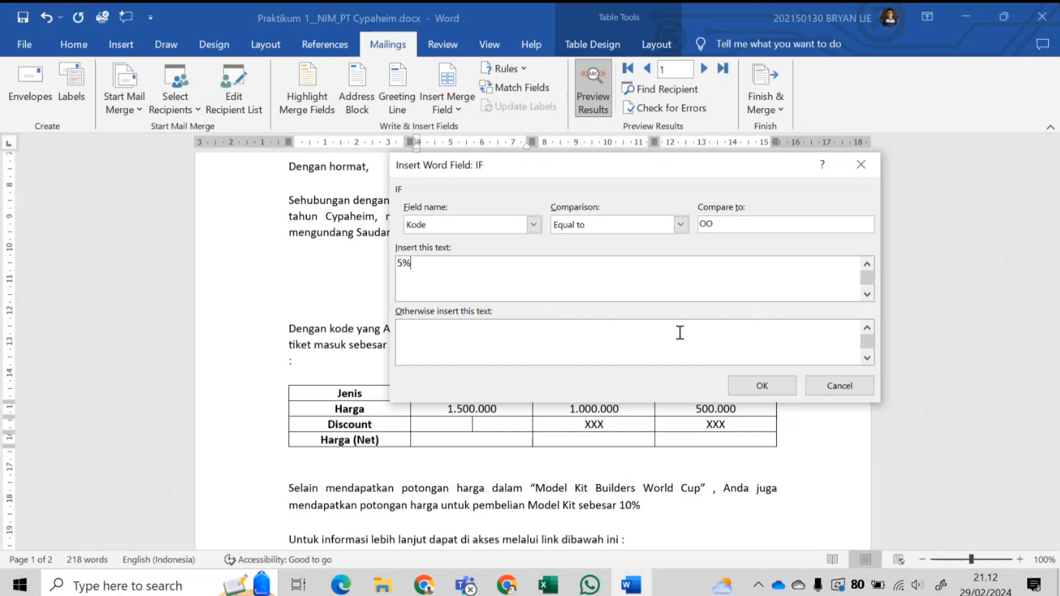
click(761, 385)
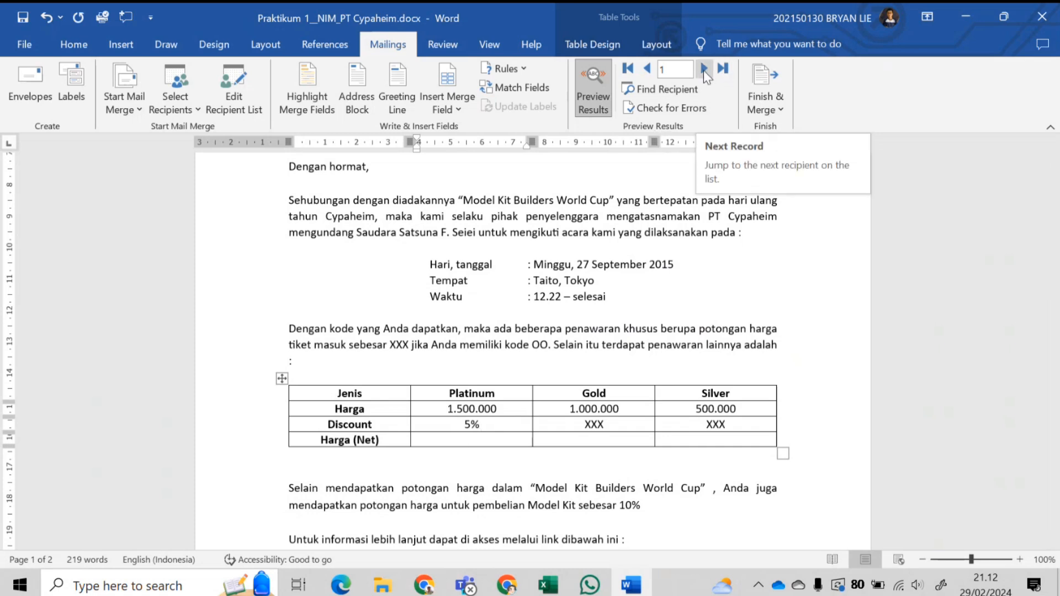
click(548, 344)
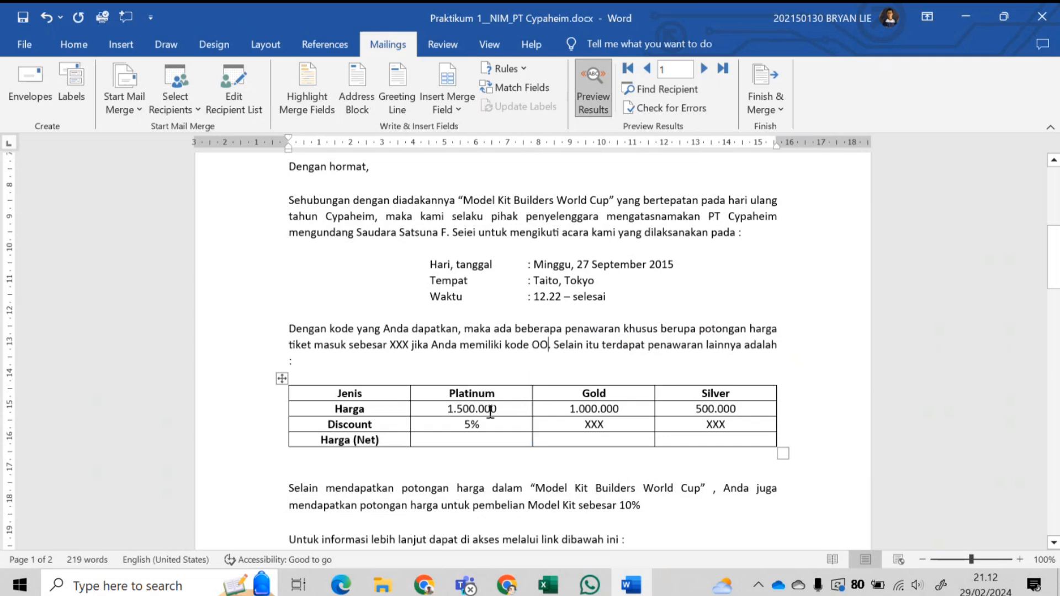
click(479, 425)
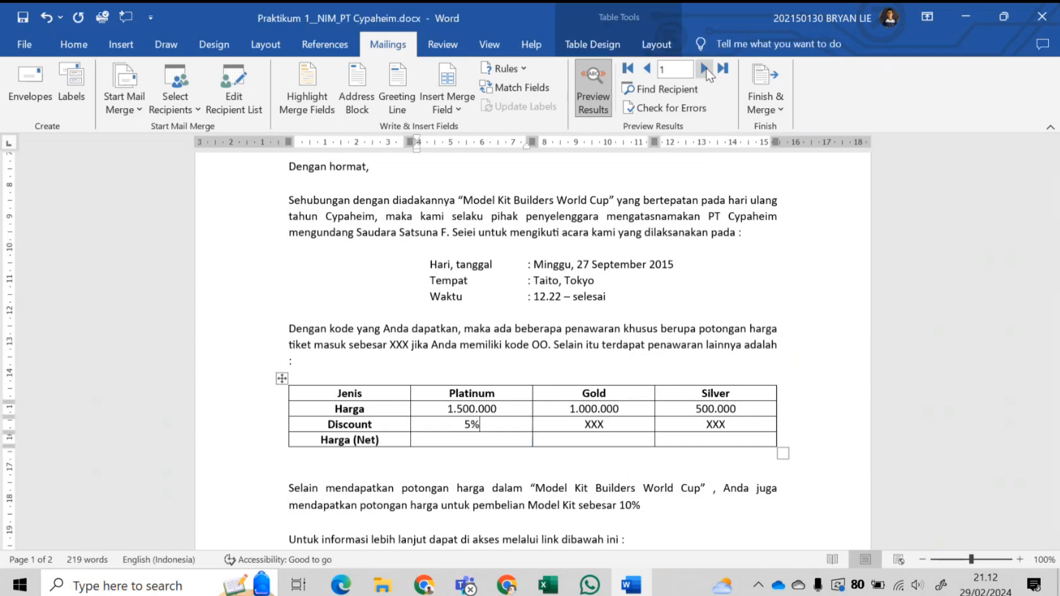
click(704, 70)
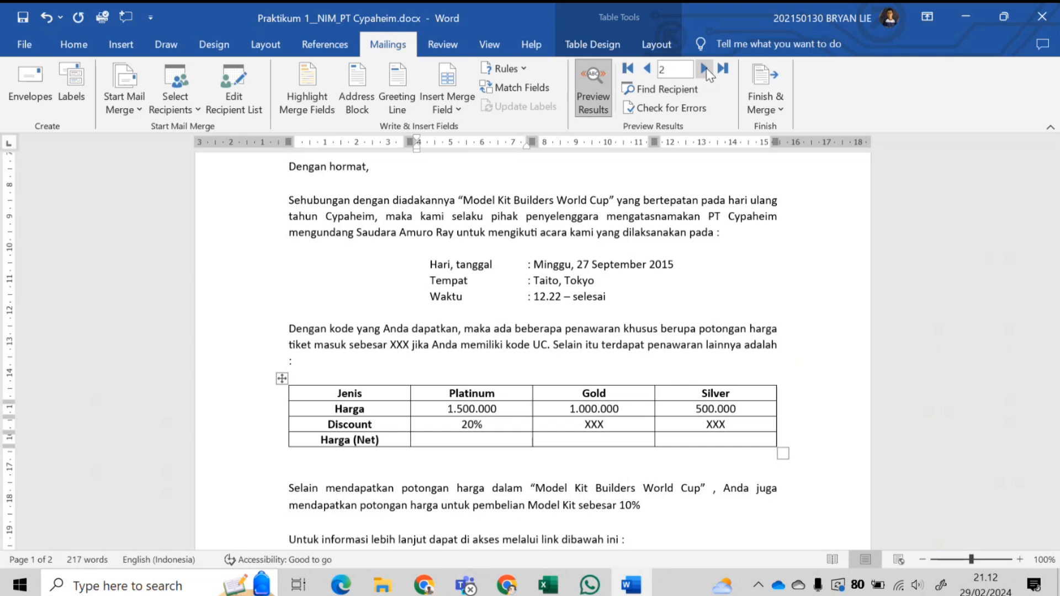
click(704, 69)
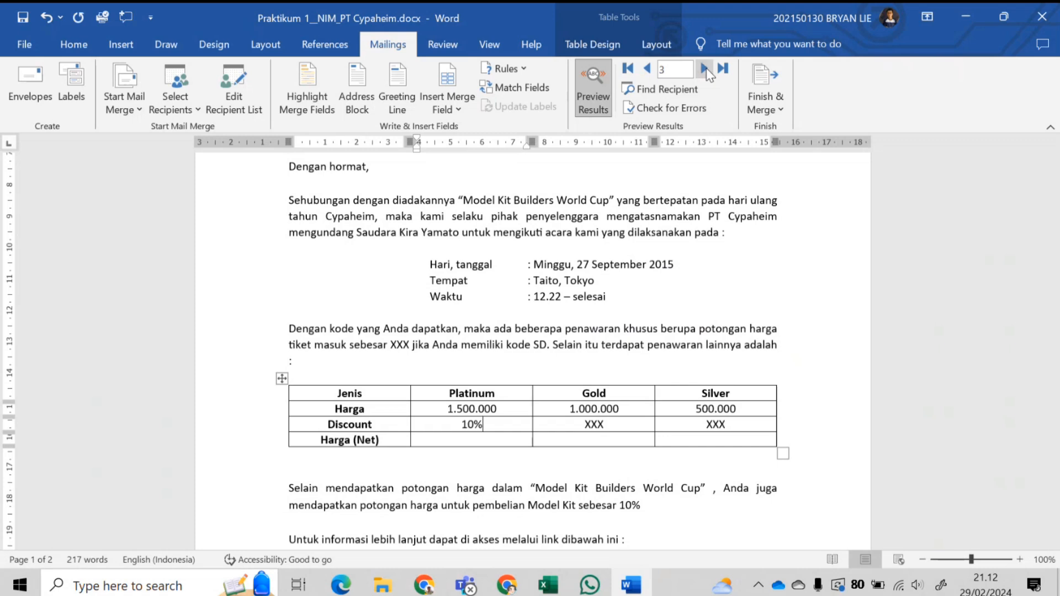
click(704, 70)
click(705, 70)
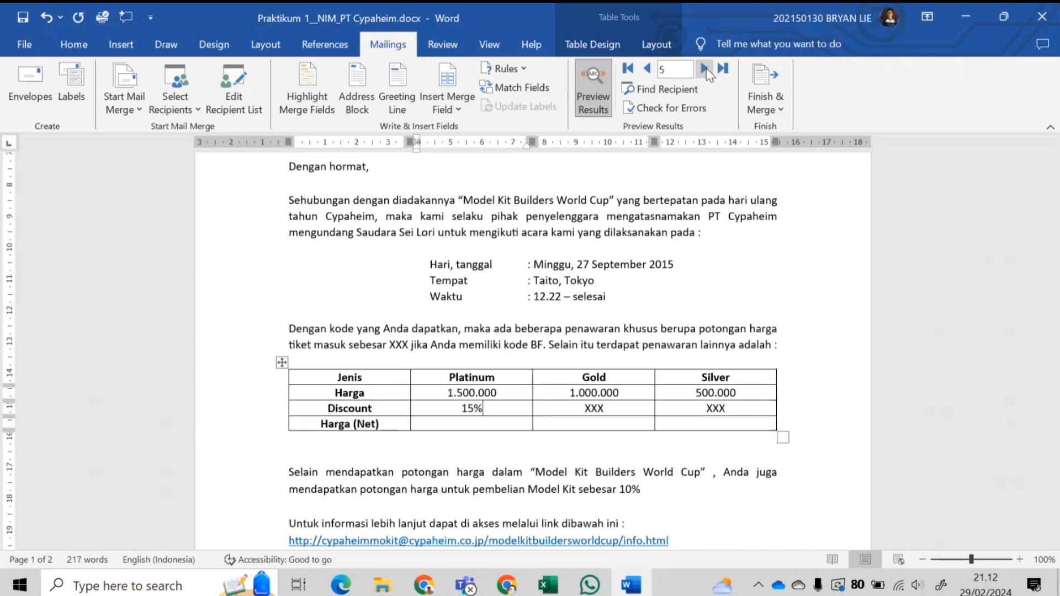
click(645, 75)
click(645, 76)
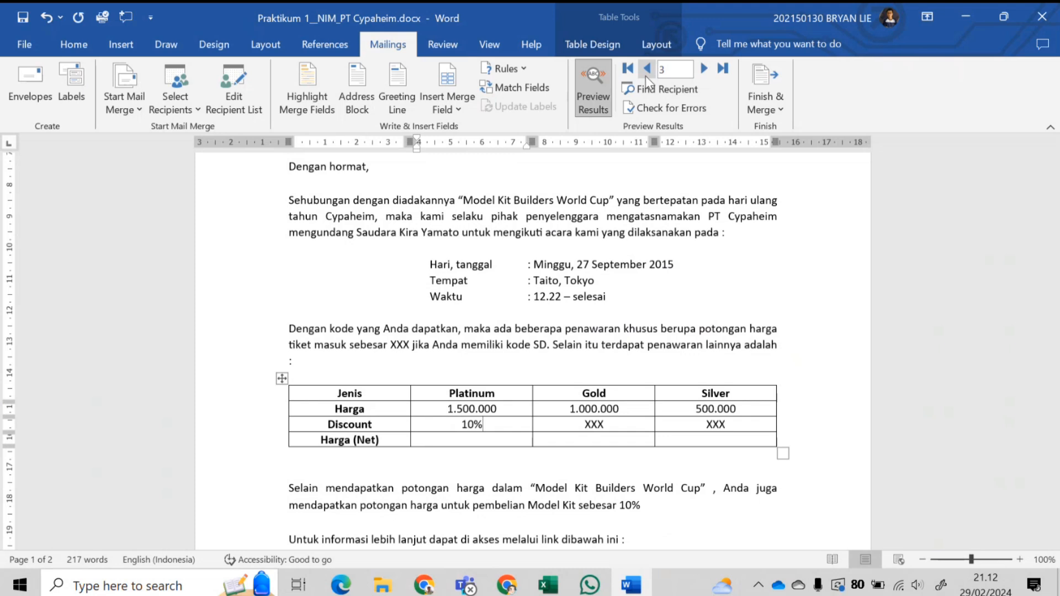
click(645, 76)
click(645, 76)
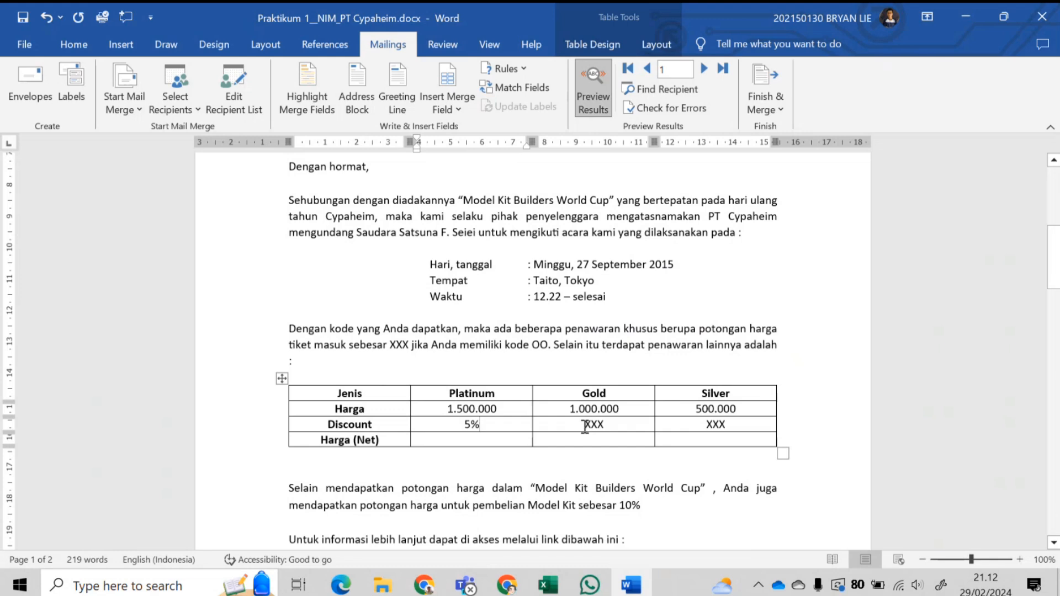
drag(585, 426, 605, 428)
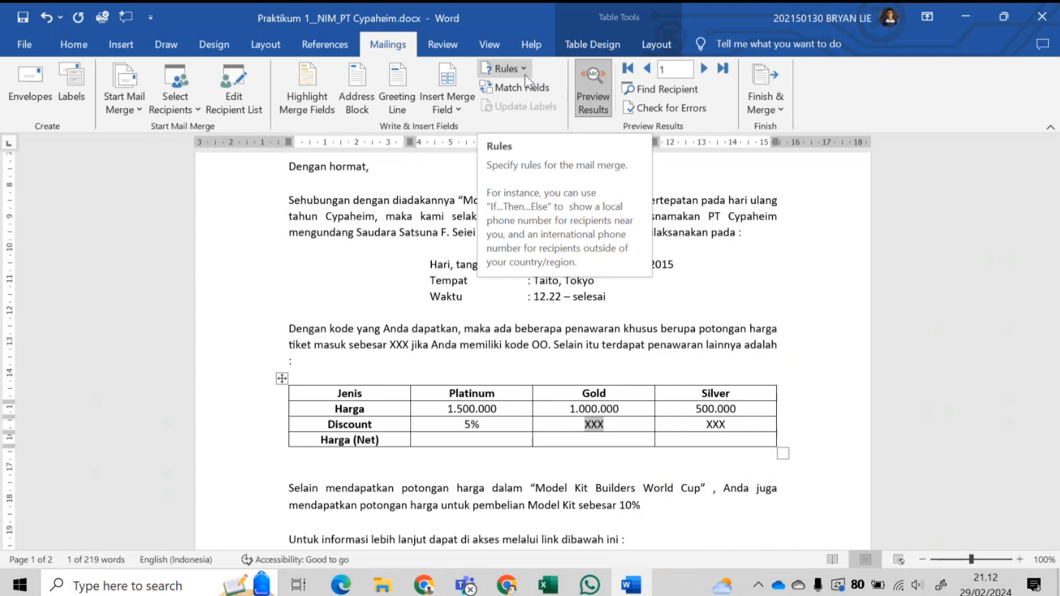
click(506, 69)
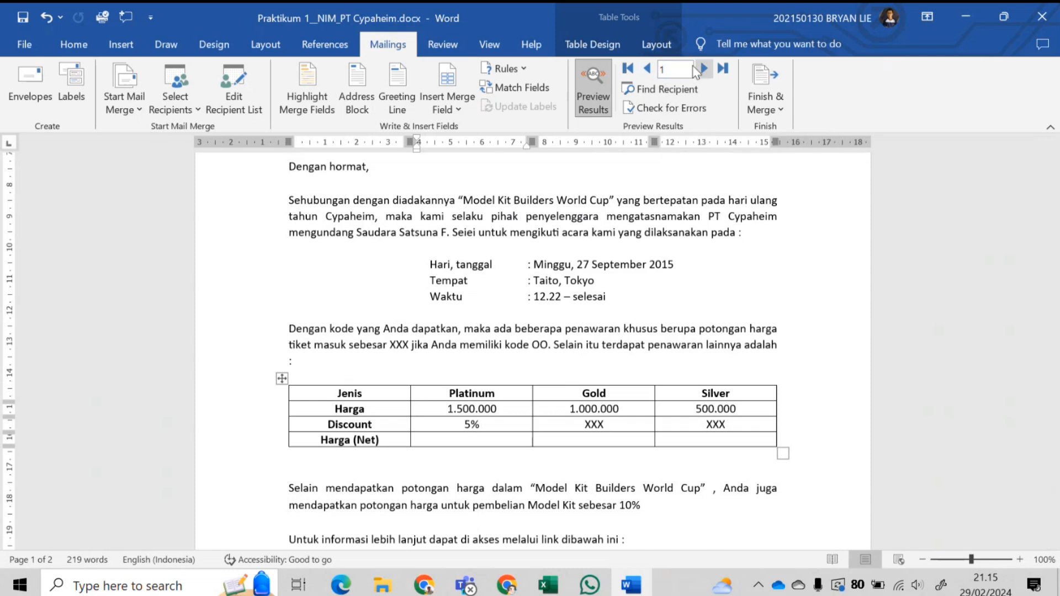
click(468, 425)
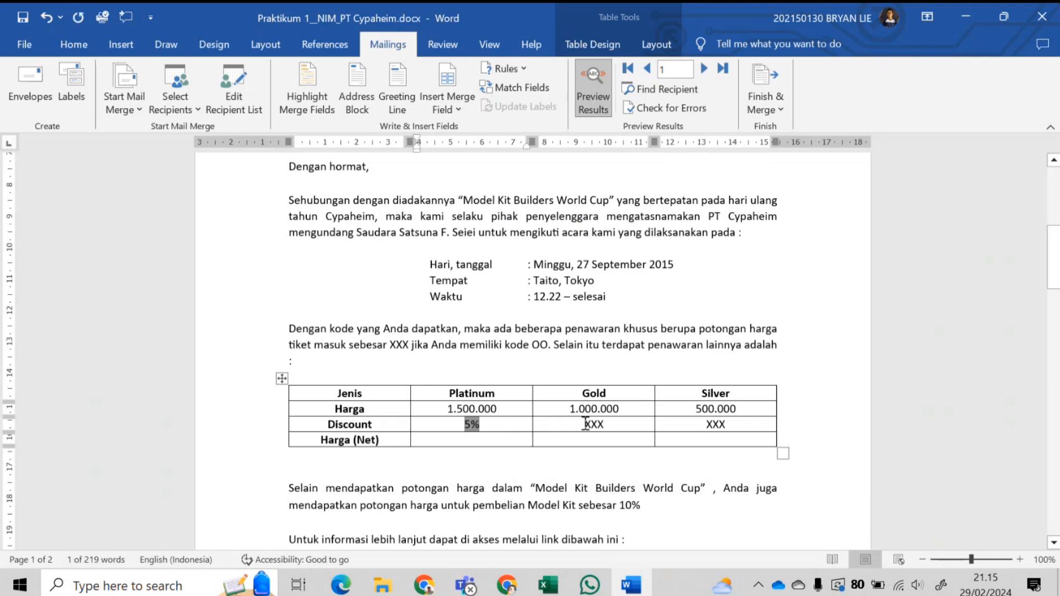
- Paste the copied discount field over the XXX placeholder in the Gold Discount cell
drag(584, 424, 610, 428)
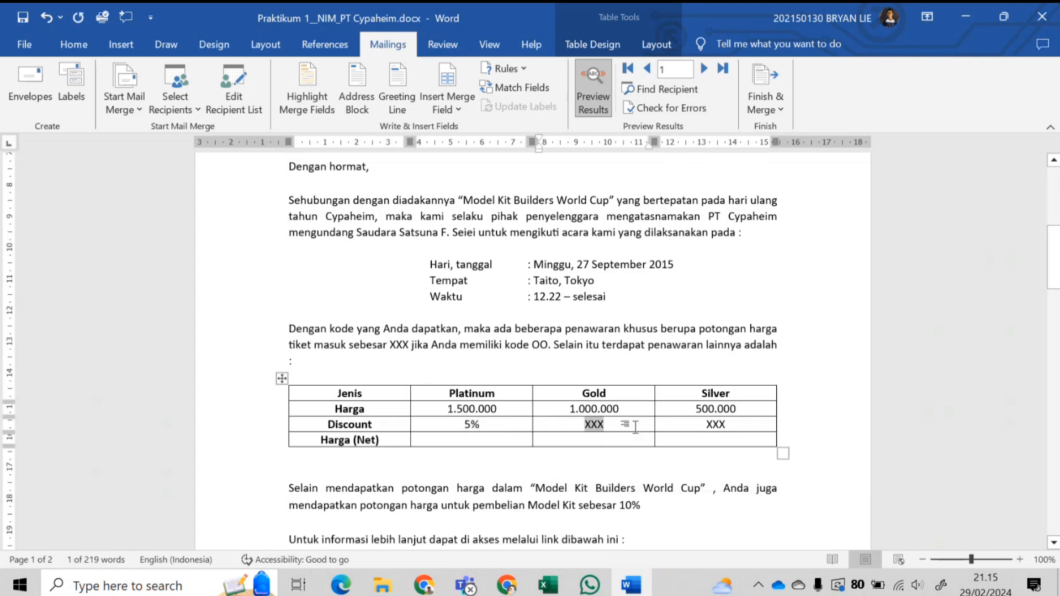
text(5%)
click(584, 424)
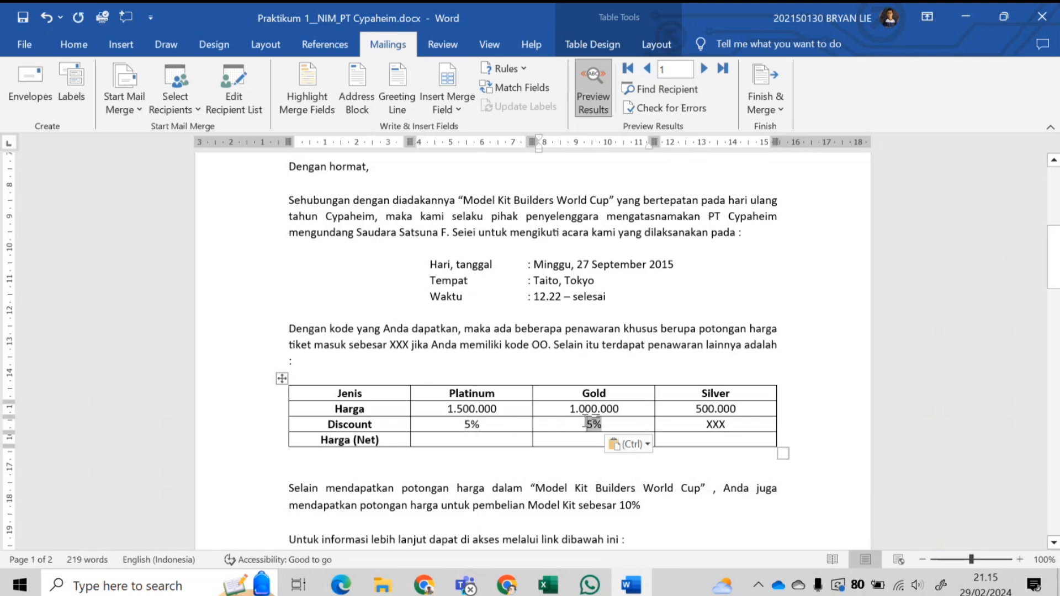
click(607, 425)
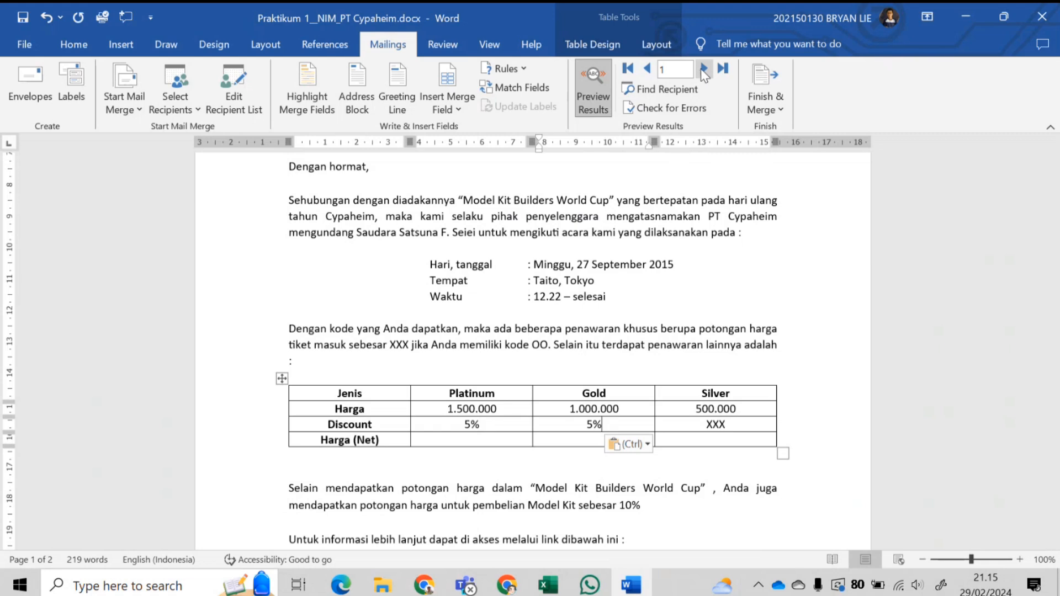
- Step through the recipient previews to check the Gold discount value
click(703, 70)
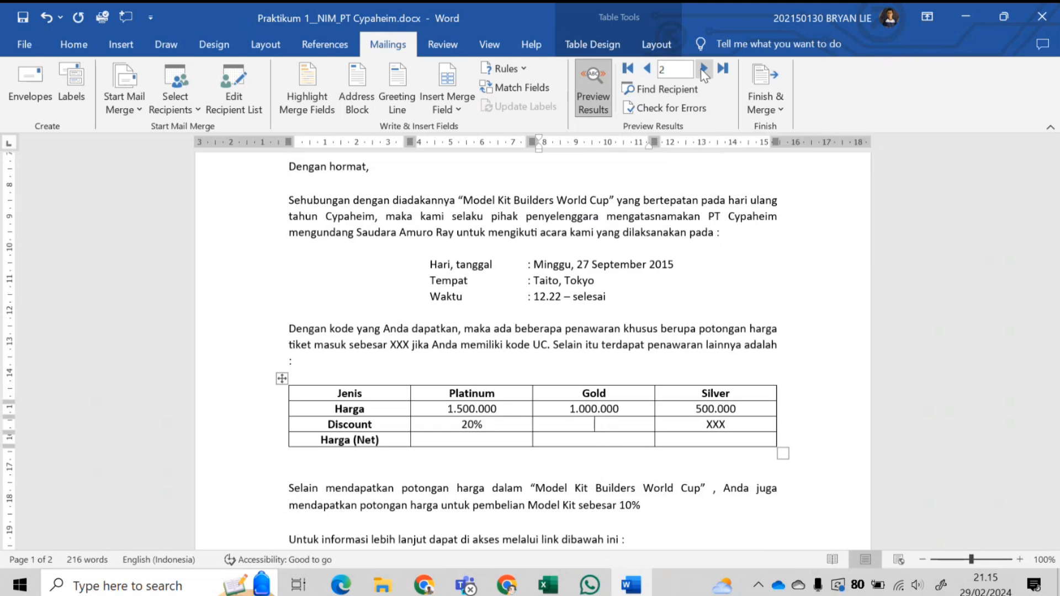
click(703, 70)
click(703, 69)
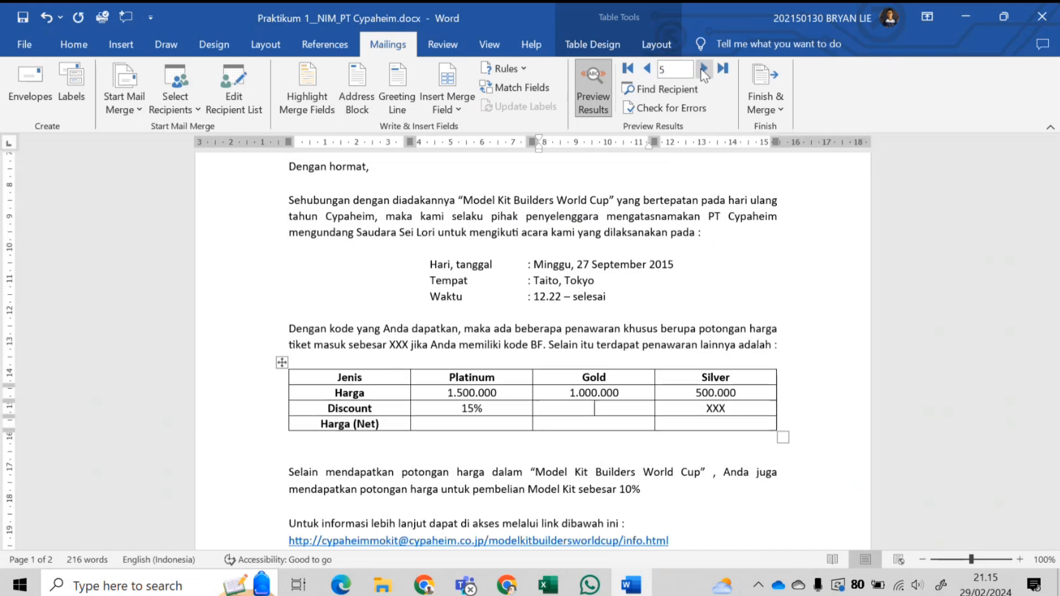
click(648, 69)
click(648, 70)
click(648, 69)
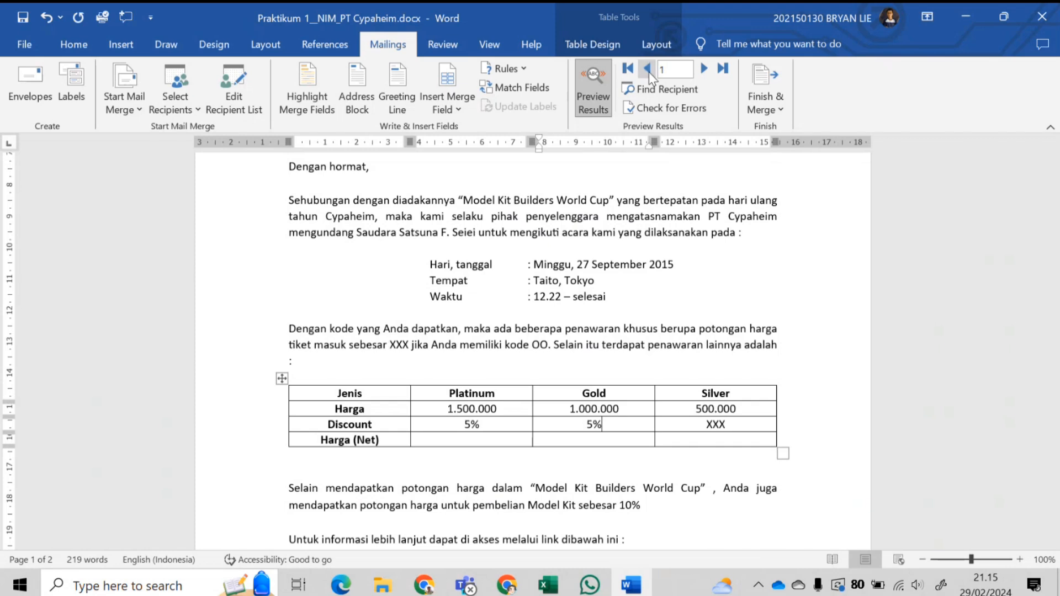
click(703, 69)
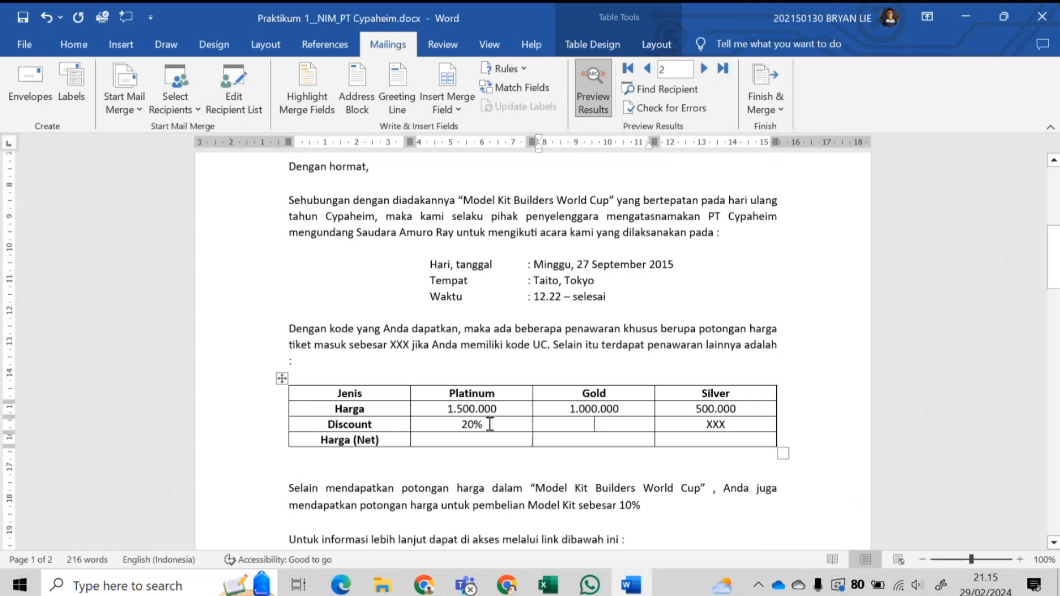
- Copy the Platinum discount field and paste it into the empty Gold Discount cell
double_click(470, 425)
key(ctrl+c)
click(602, 424)
key(ctrl+v)
- Preview records three through five, then return toward the first recipient
click(703, 68)
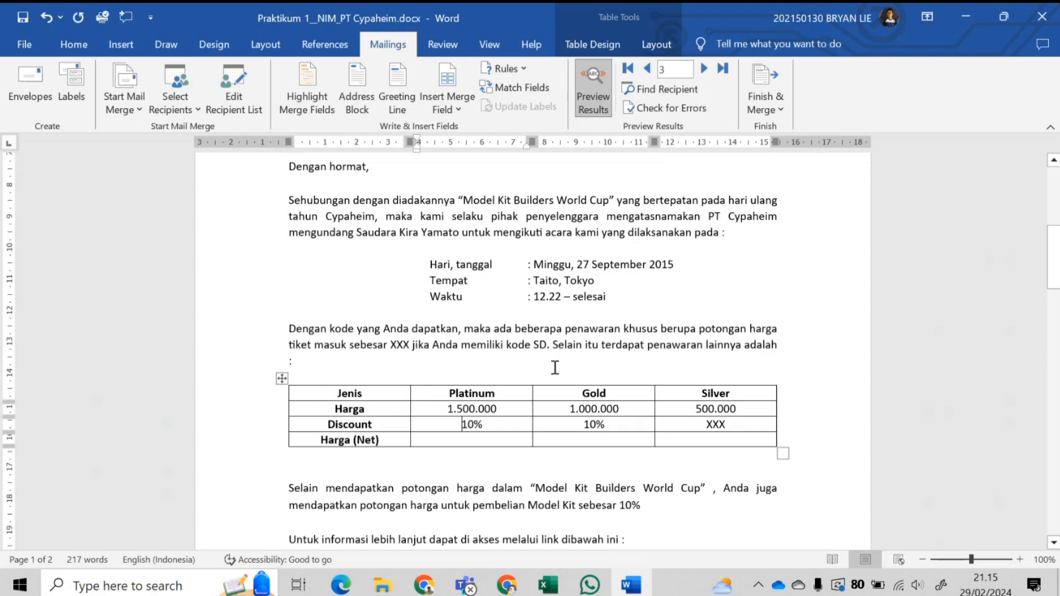
click(704, 70)
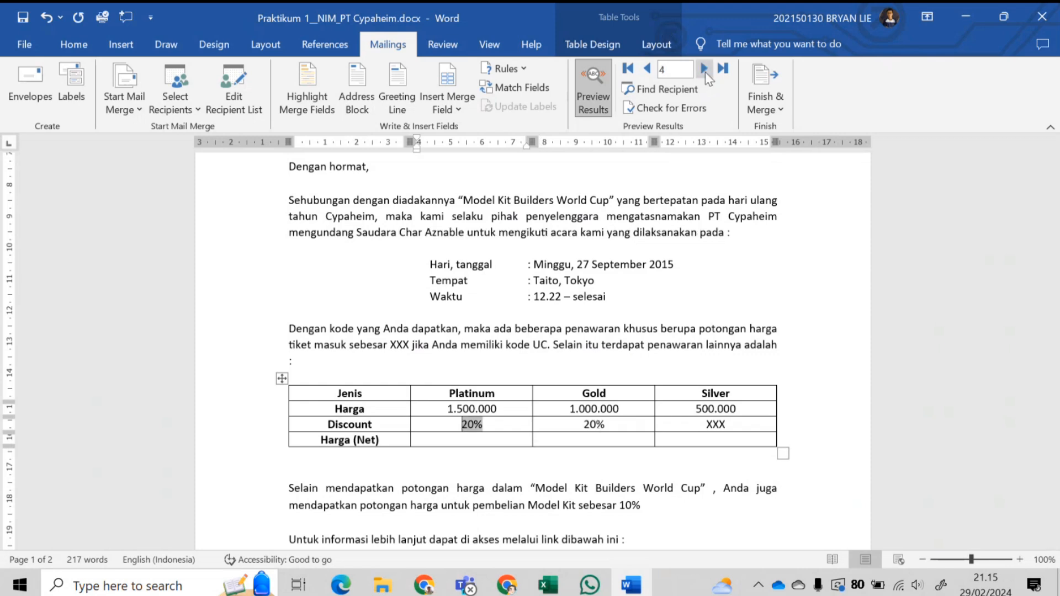
click(704, 69)
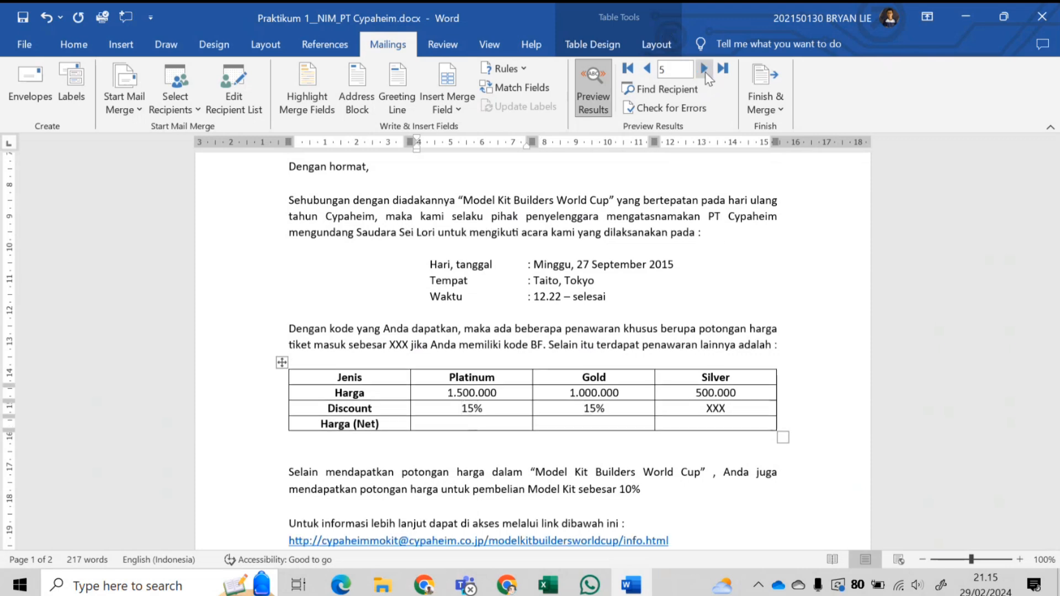
click(647, 70)
click(647, 69)
click(647, 70)
click(647, 70)
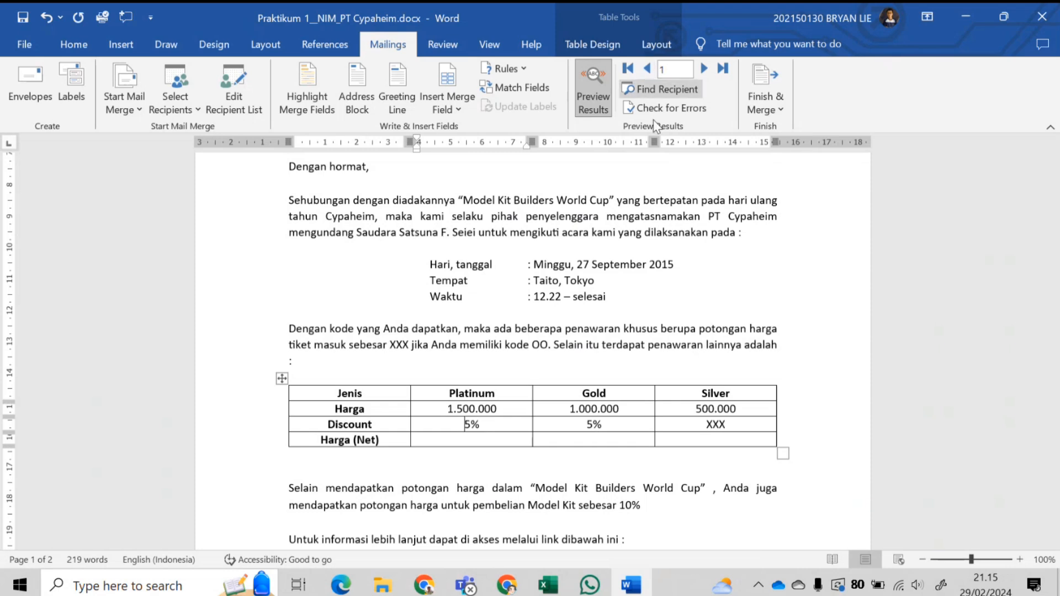
- Select the Gold Discount cell now showing 5%
click(570, 426)
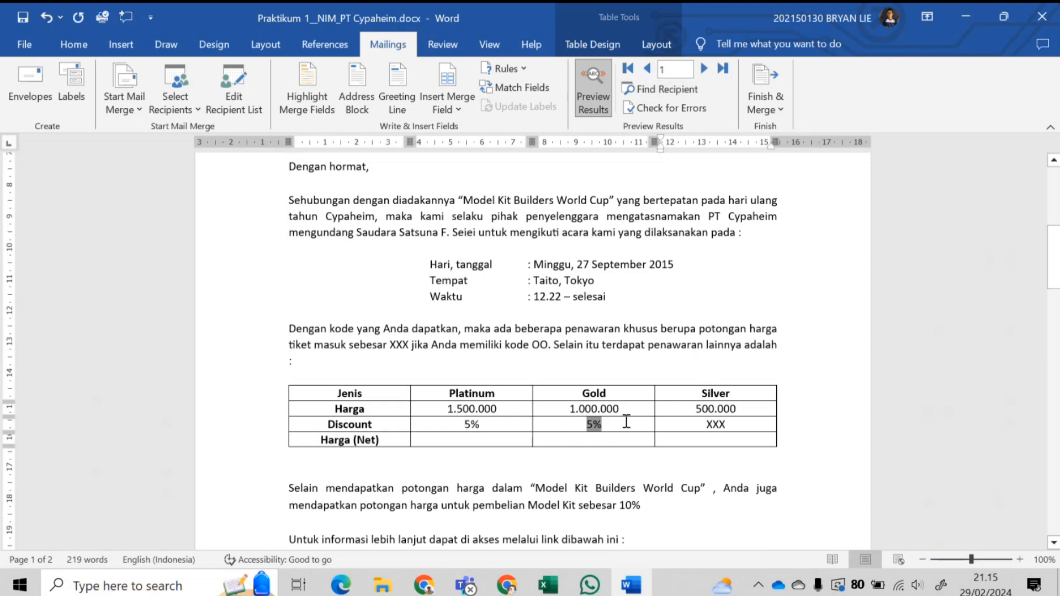
click(604, 422)
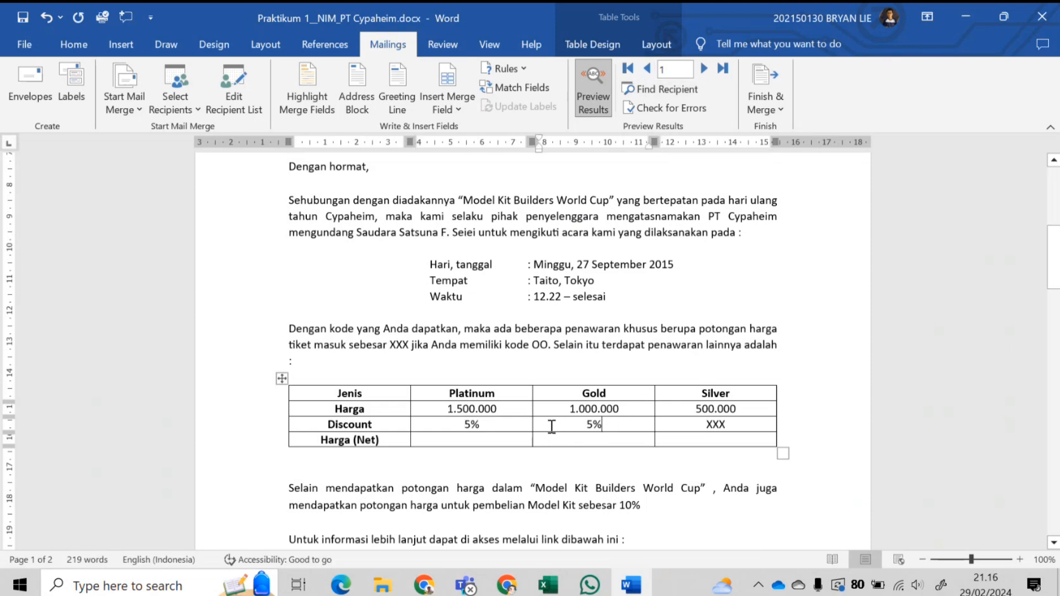
key(shift+Tab)
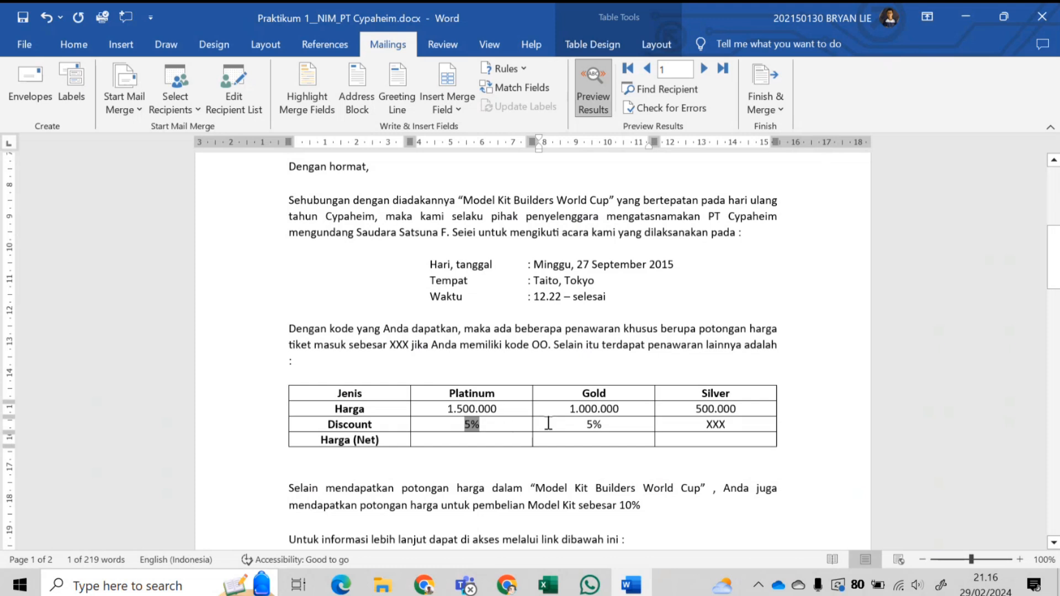
click(548, 423)
click(548, 426)
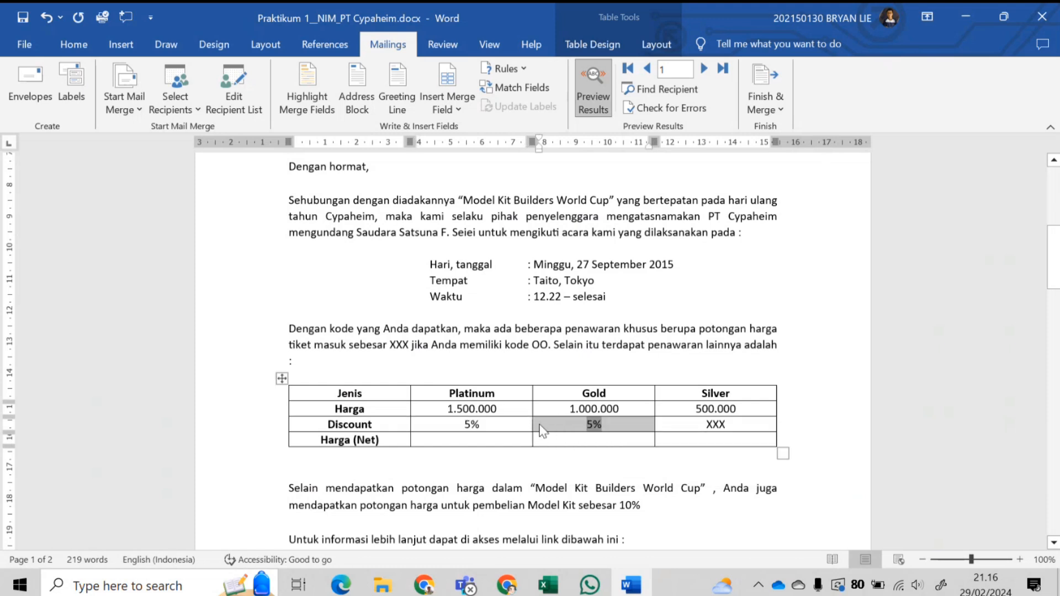
click(549, 431)
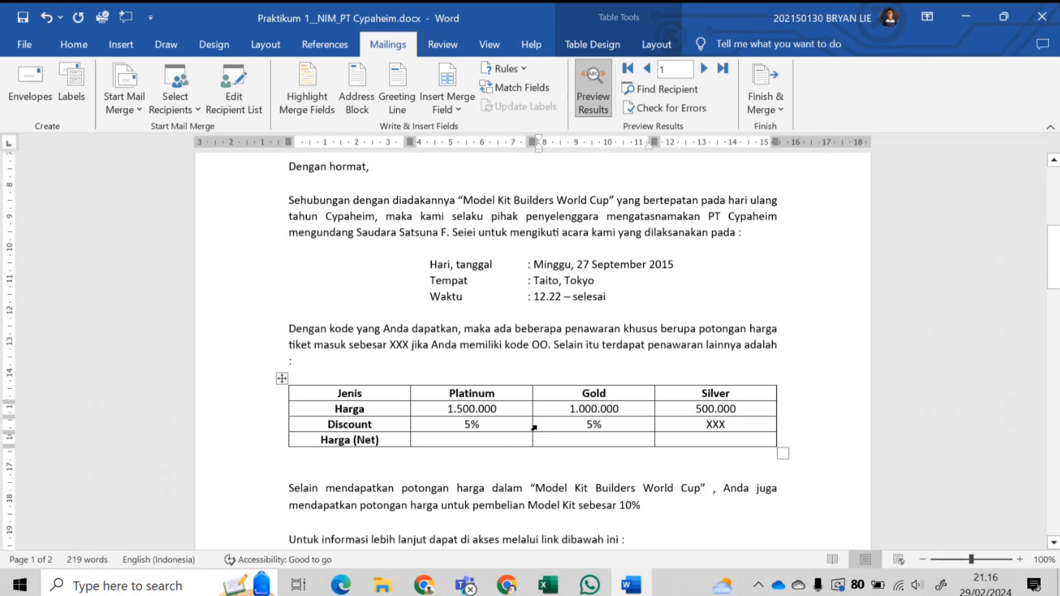
click(534, 428)
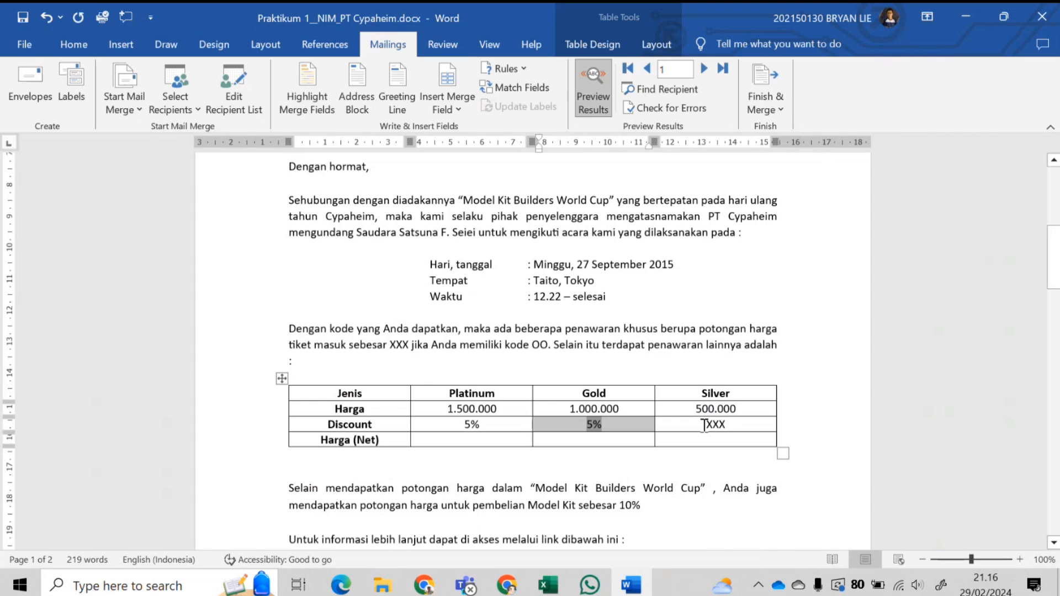
- Paste the discount field over the Silver cell's XXX and preview forward to record 5
drag(704, 425, 724, 426)
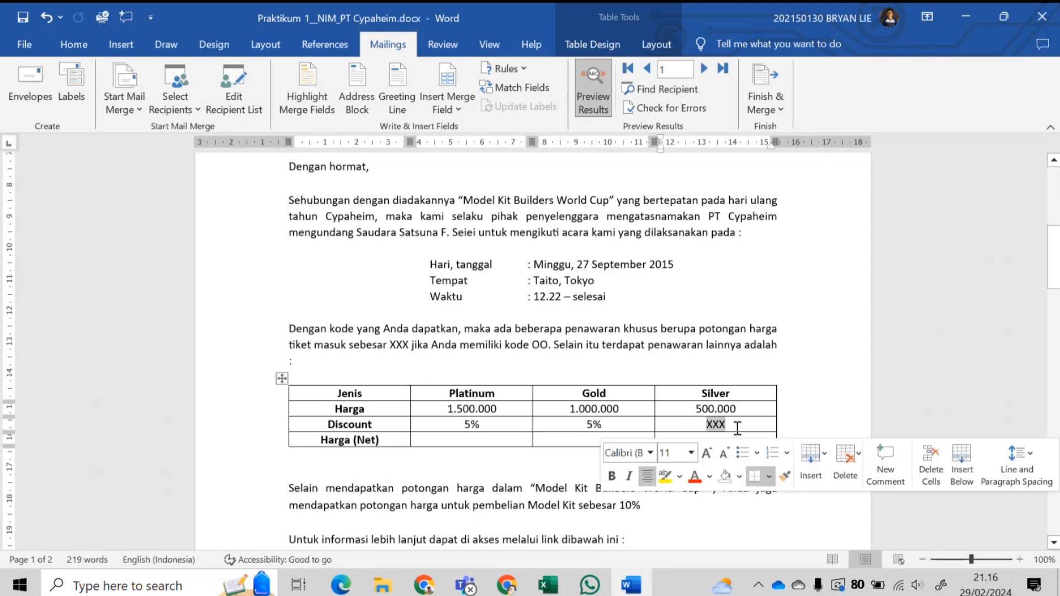
key(ctrl+v)
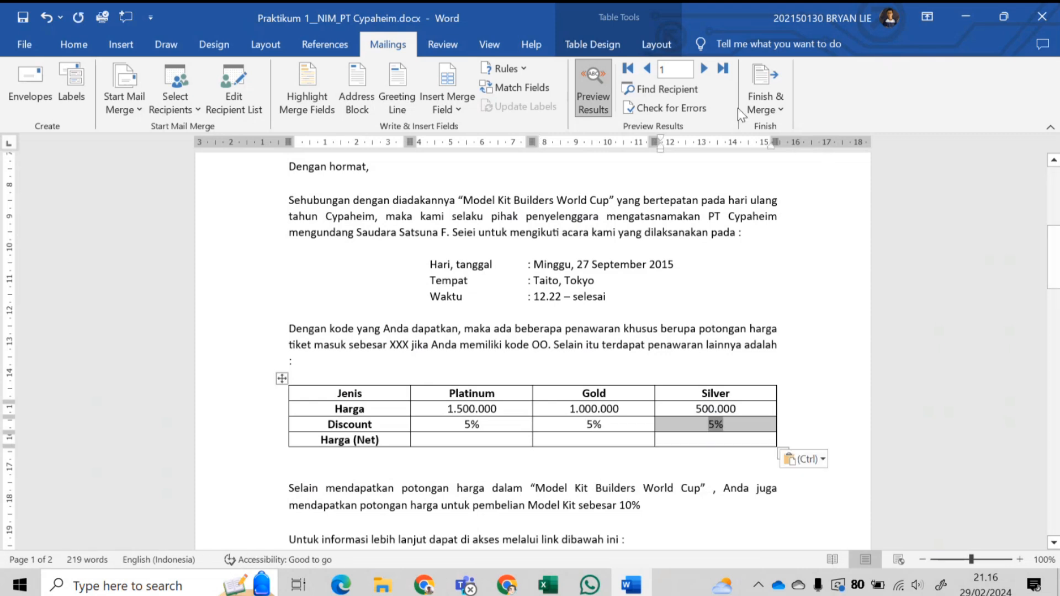
click(705, 68)
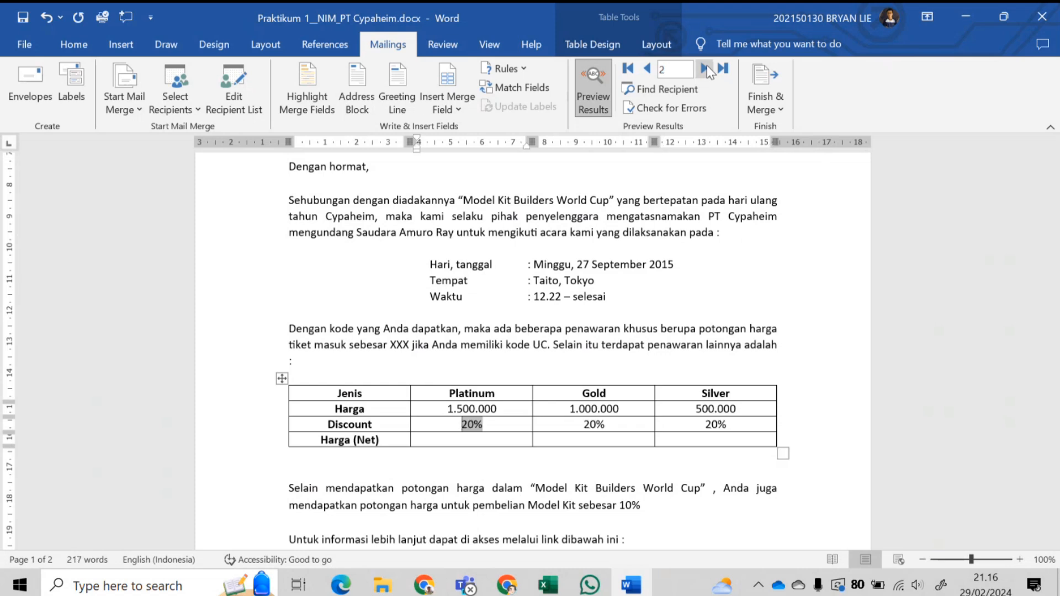
click(707, 67)
click(707, 66)
click(706, 66)
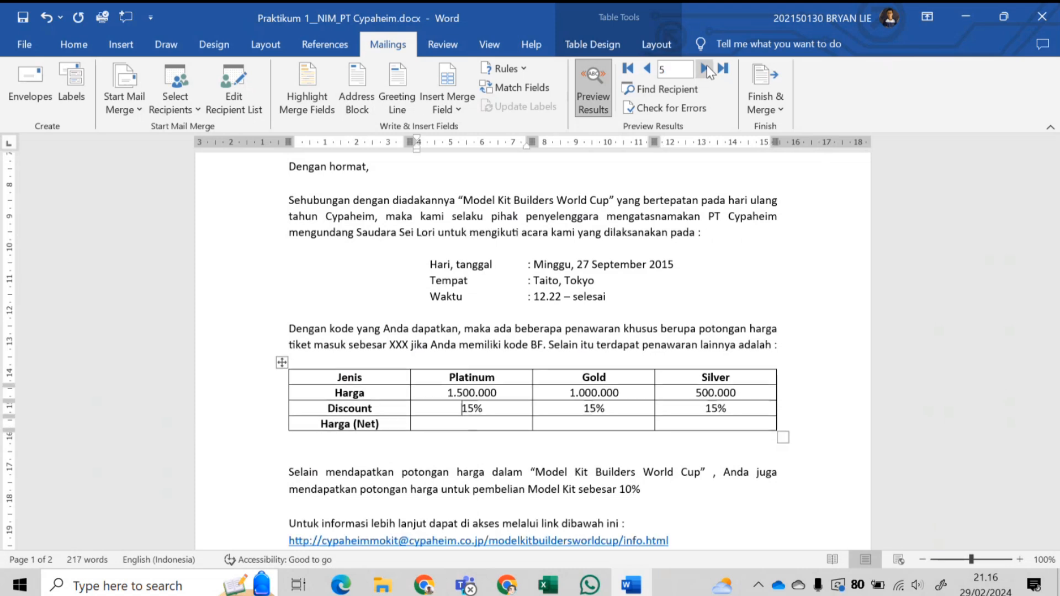
- Return the preview to record 1 and select the Platinum column's 5% discount
click(648, 69)
click(648, 69)
click(648, 70)
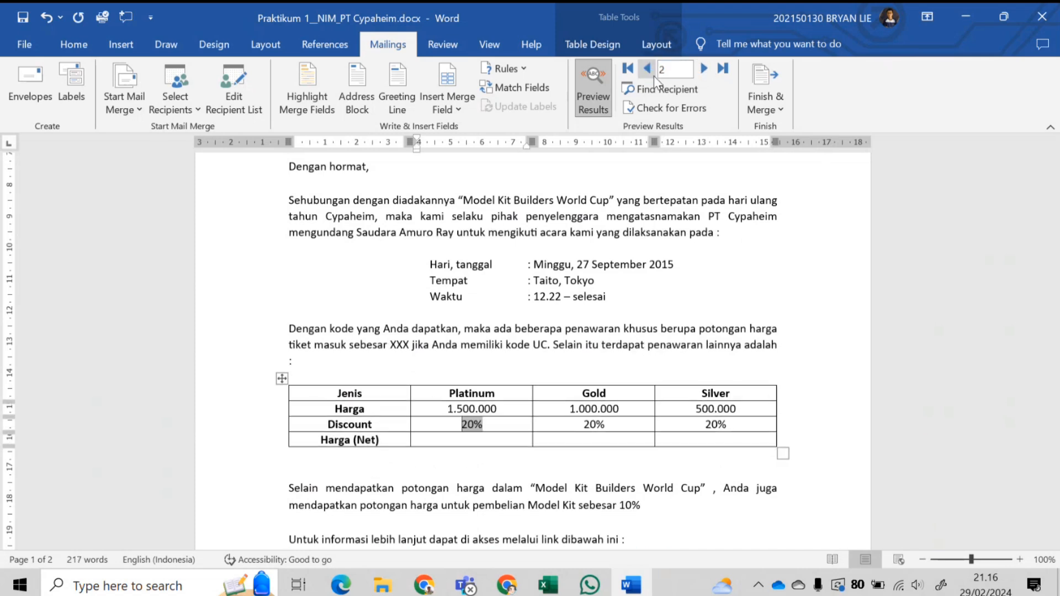
click(650, 73)
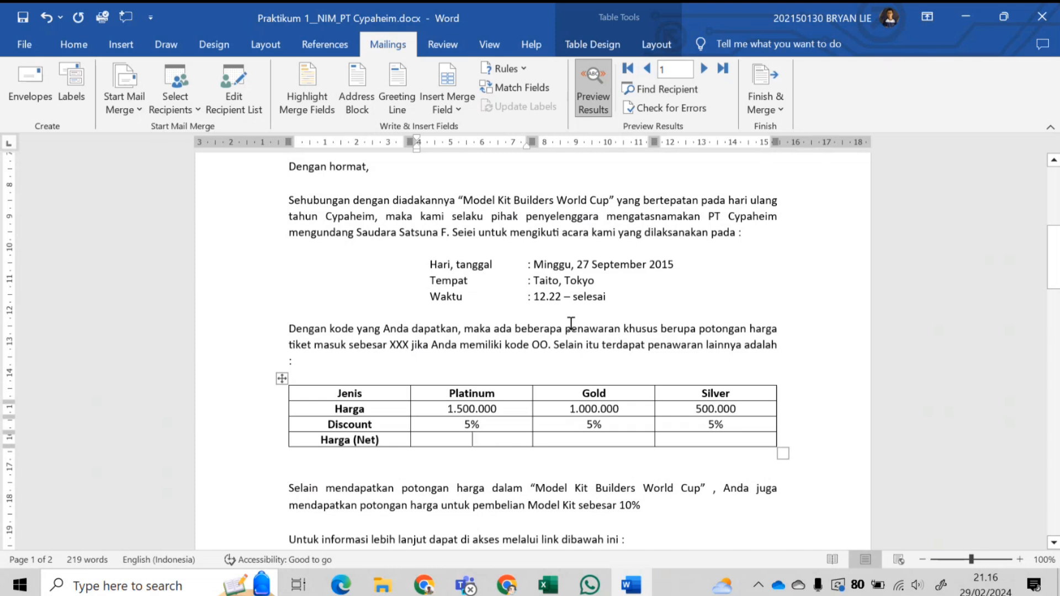
click(483, 436)
drag(484, 426, 463, 425)
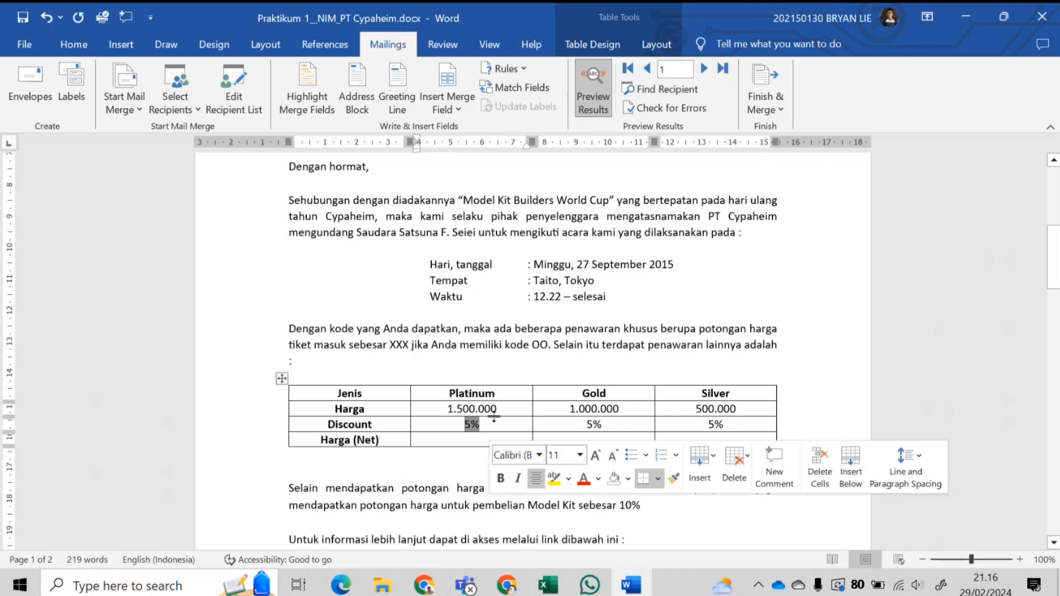
- Cancel an unused If...Then...Else rule and bring up Table Tools Layout in the Platinum Harga (Net) cell
click(519, 68)
click(547, 128)
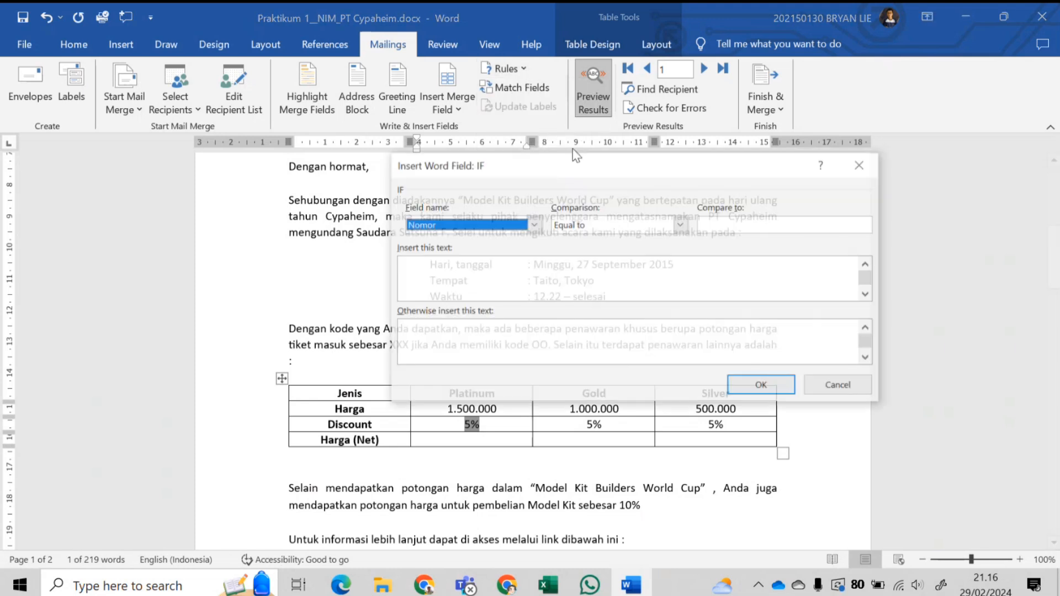
click(852, 161)
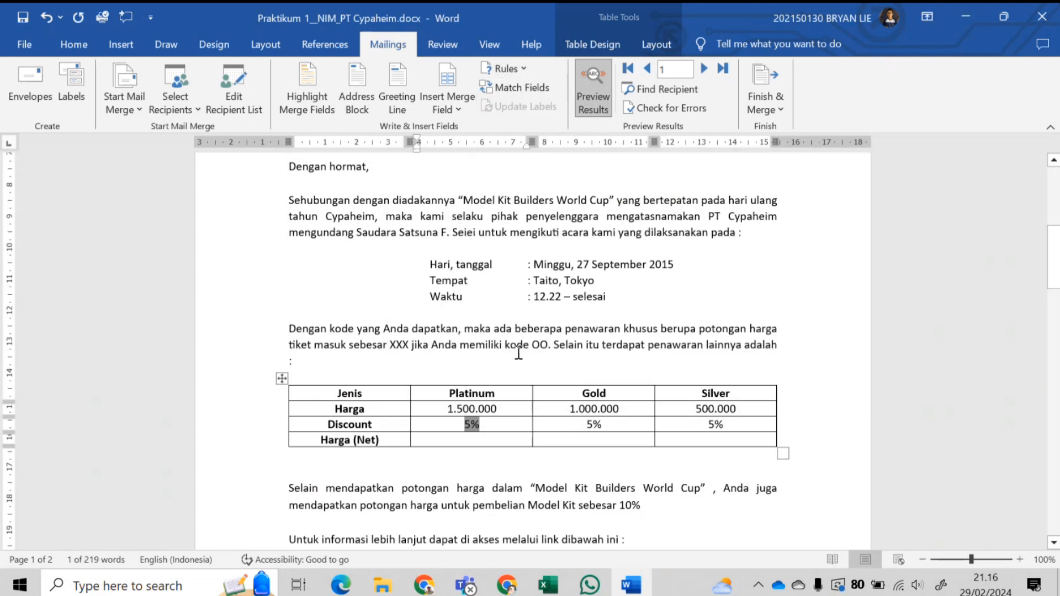
click(485, 442)
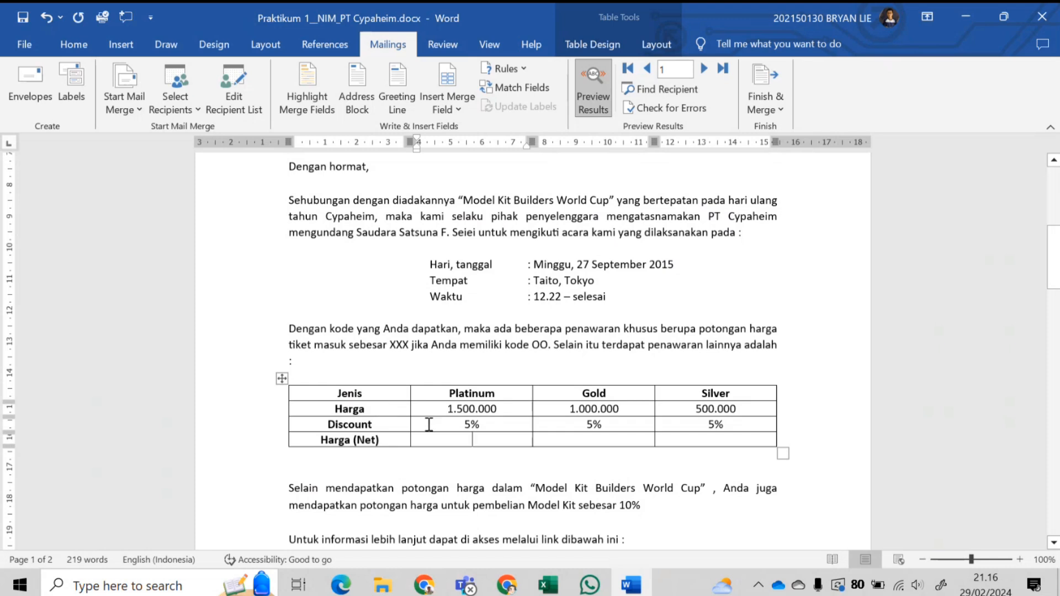
click(657, 45)
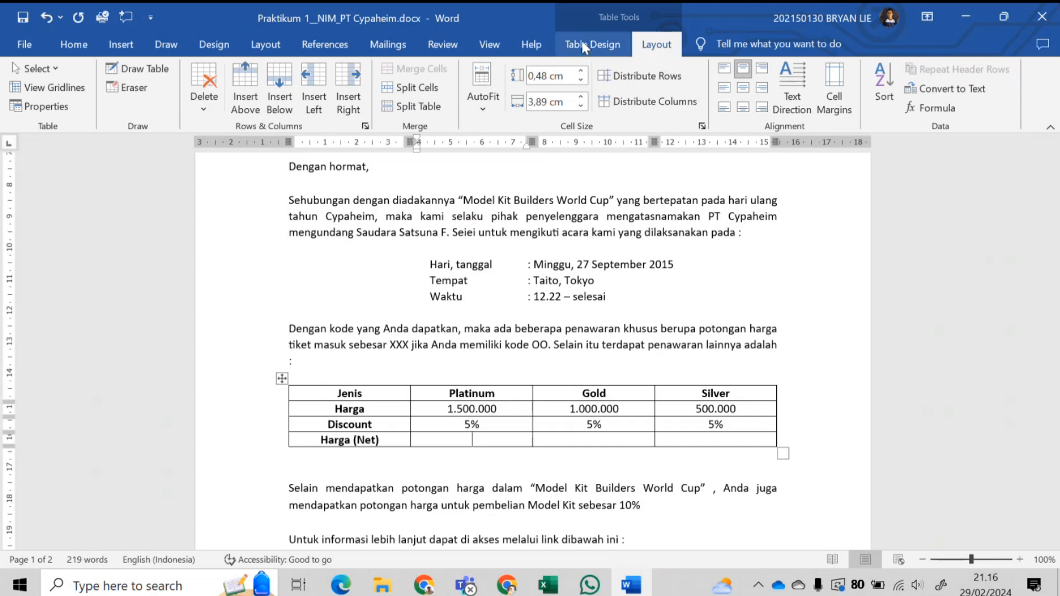
- Open the Formula dialog for the Platinum Harga (Net) cell and replace SUM(ABOVE) with =B2-(B2*B3)
click(469, 338)
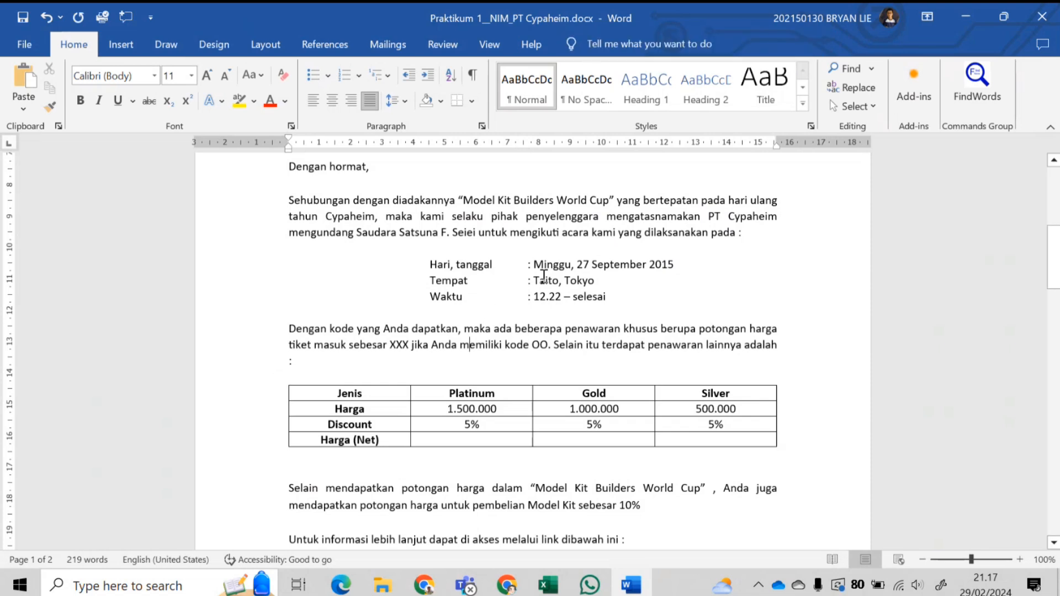
click(502, 442)
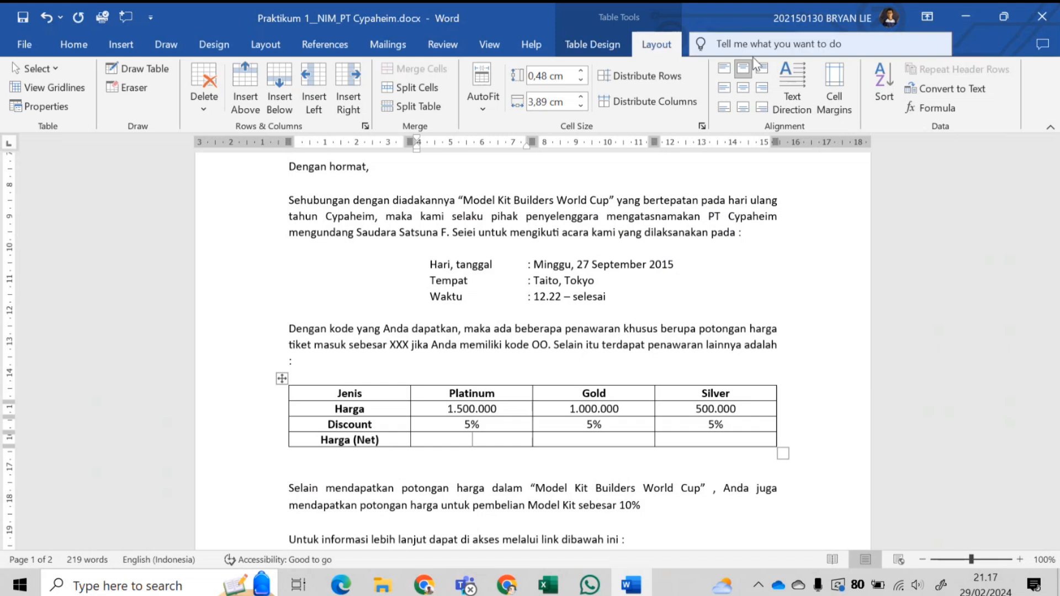
click(931, 108)
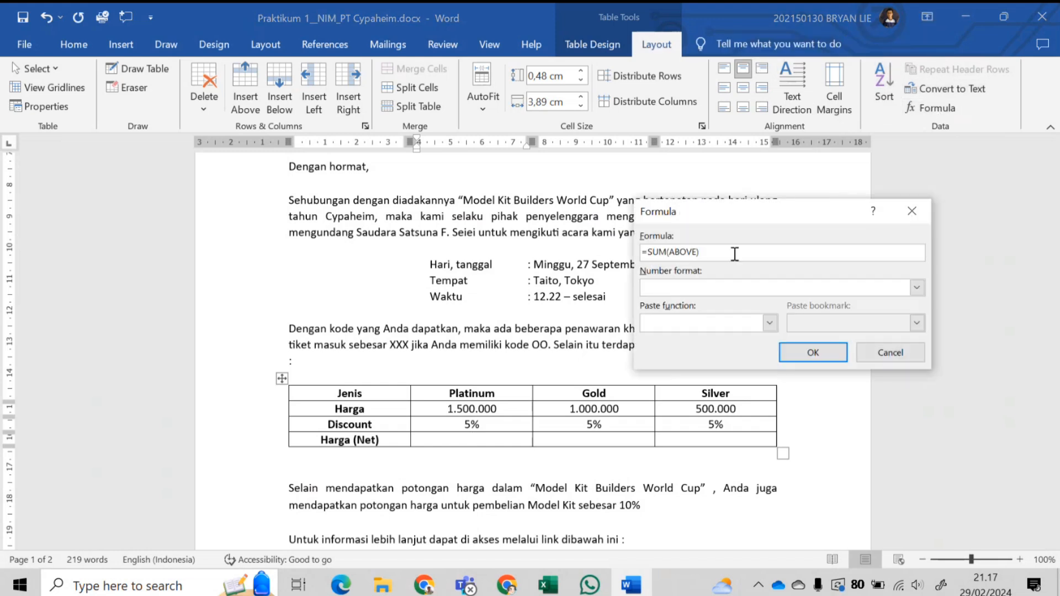
drag(732, 253, 652, 259)
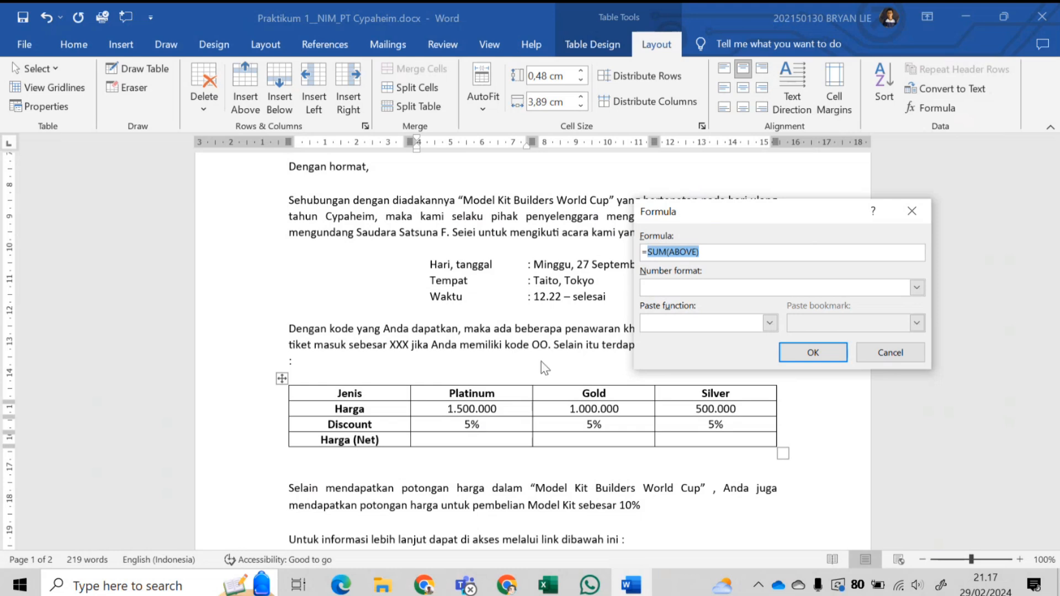
text(B2-(B2*)
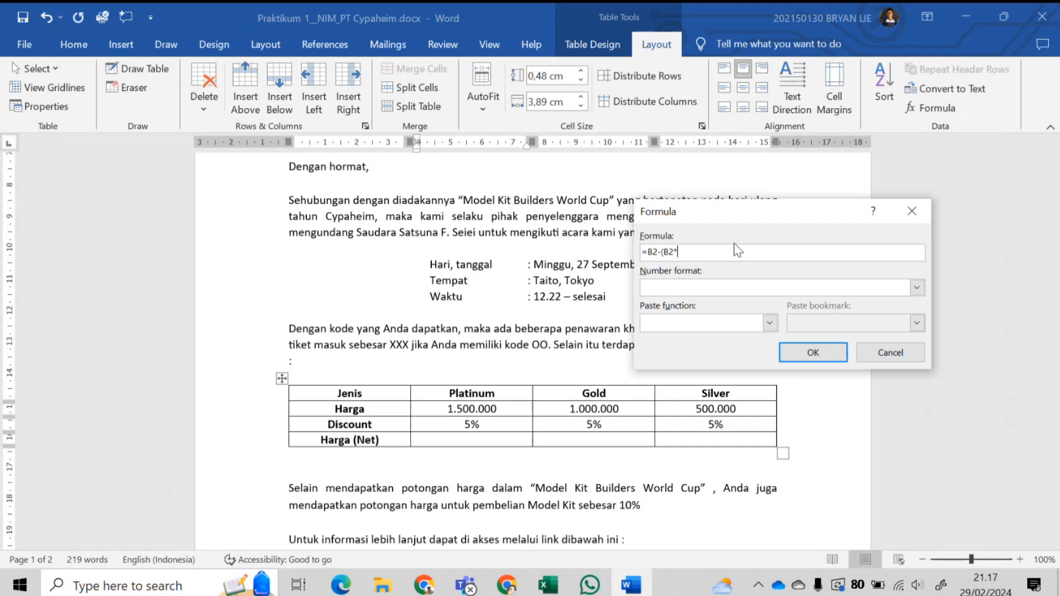
text(8)
- Apply the Rp#.##0,00;(Rp#.##0,00) number format and insert the formula, giving Rp1.425.000,00
click(918, 287)
scroll(752, 351, down, 1)
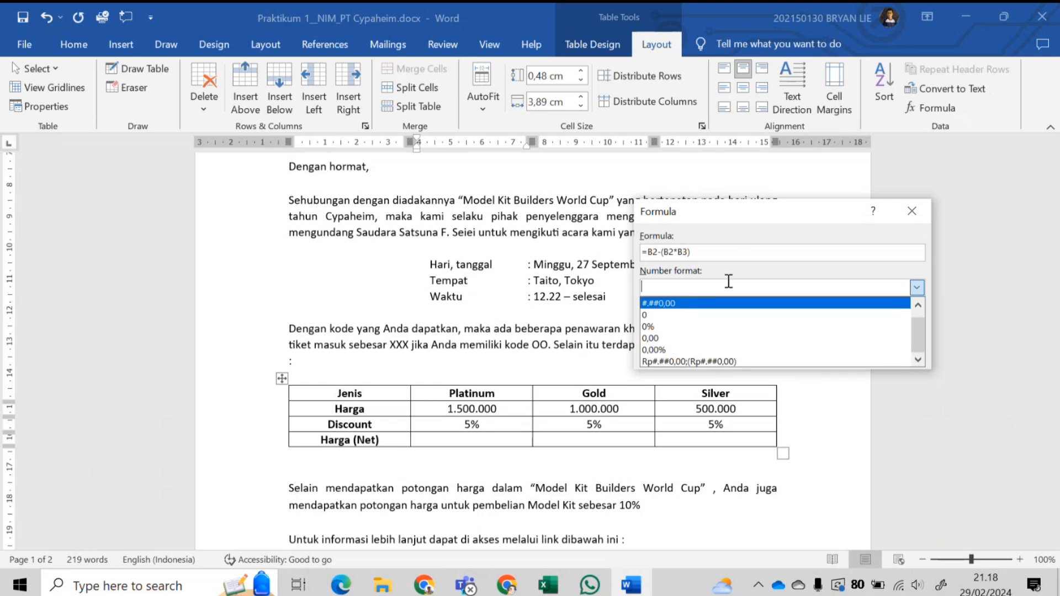
click(716, 362)
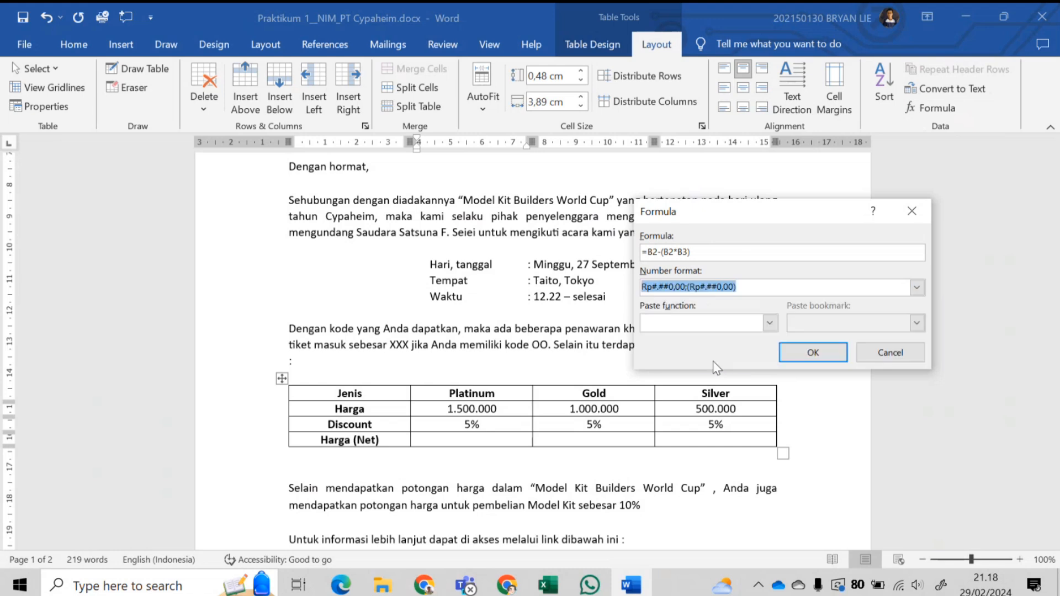
click(769, 322)
scroll(722, 397, down, 4)
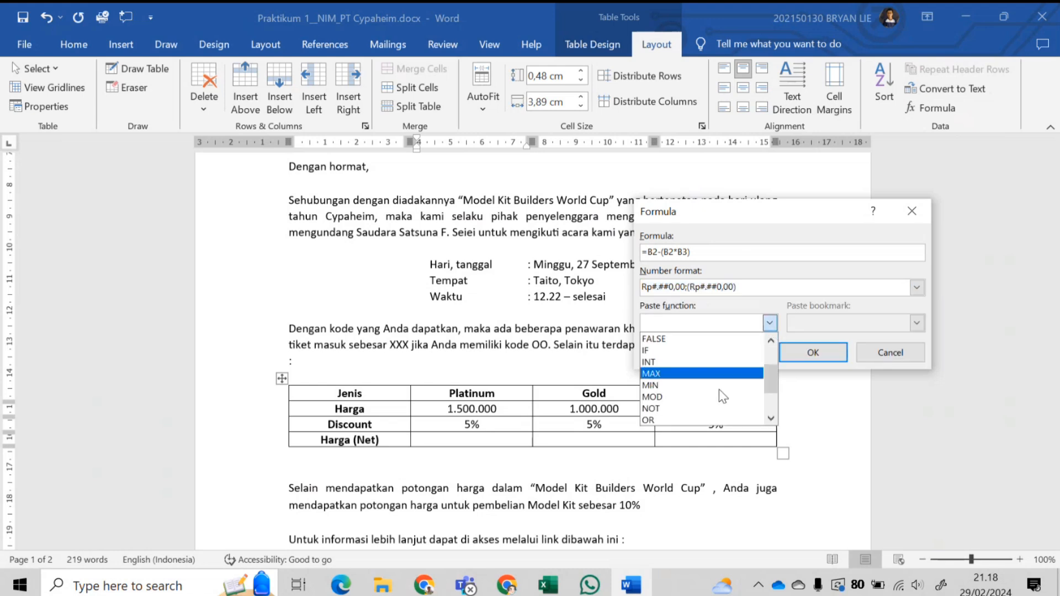
scroll(723, 396, up, 4)
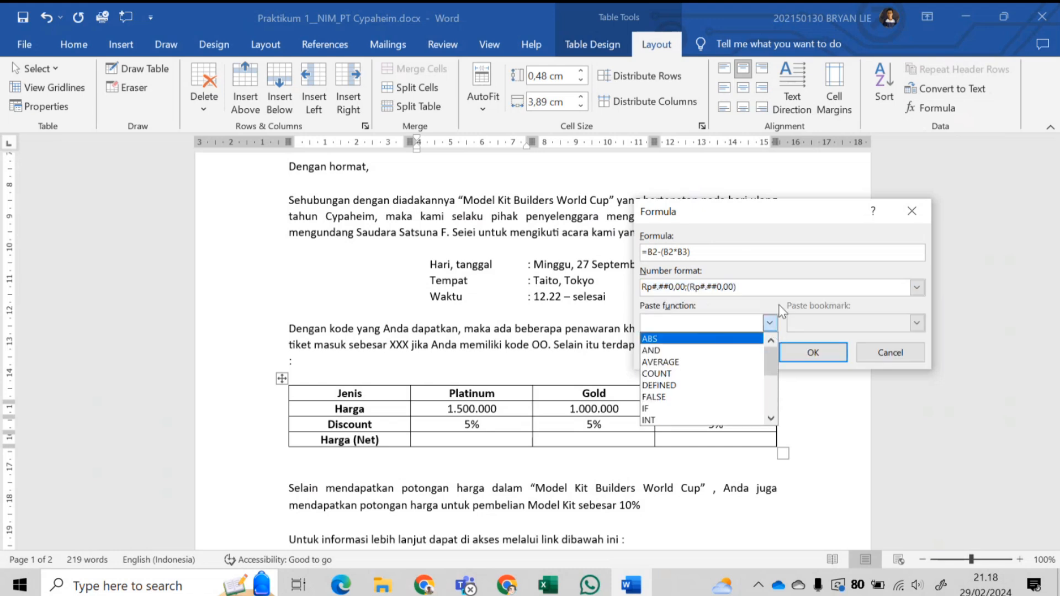
click(780, 326)
click(813, 352)
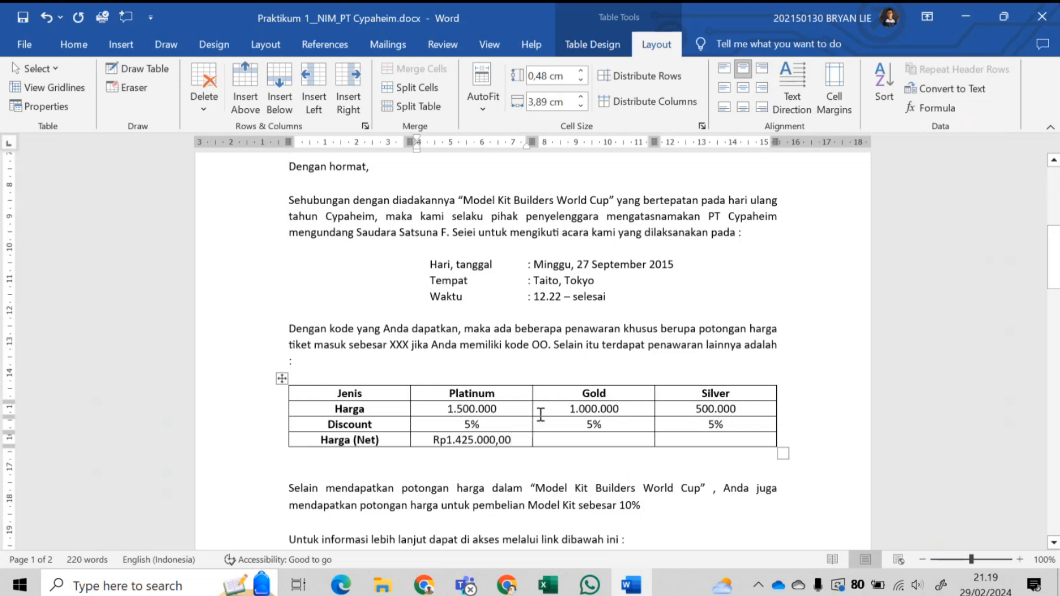
- Change a separator in the Platinum price and update the net price field
click(457, 409)
click(481, 409)
key(BackSpace)
text(,)
right_click(477, 439)
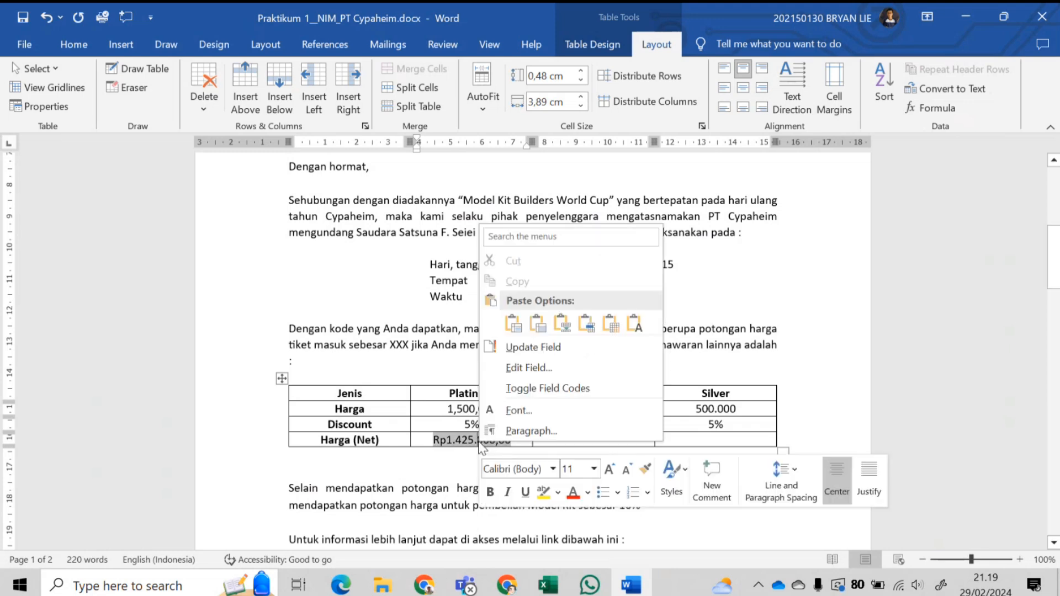
click(531, 351)
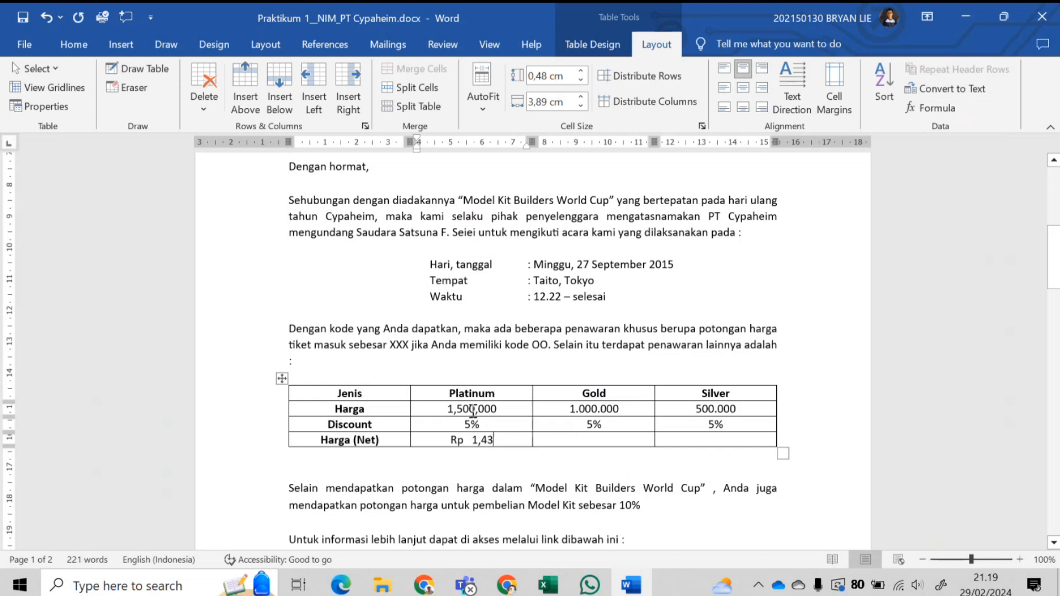
- Replace the commas in the Platinum price with dots so it reads 1.500.000
click(453, 409)
key(Delete)
text(.)
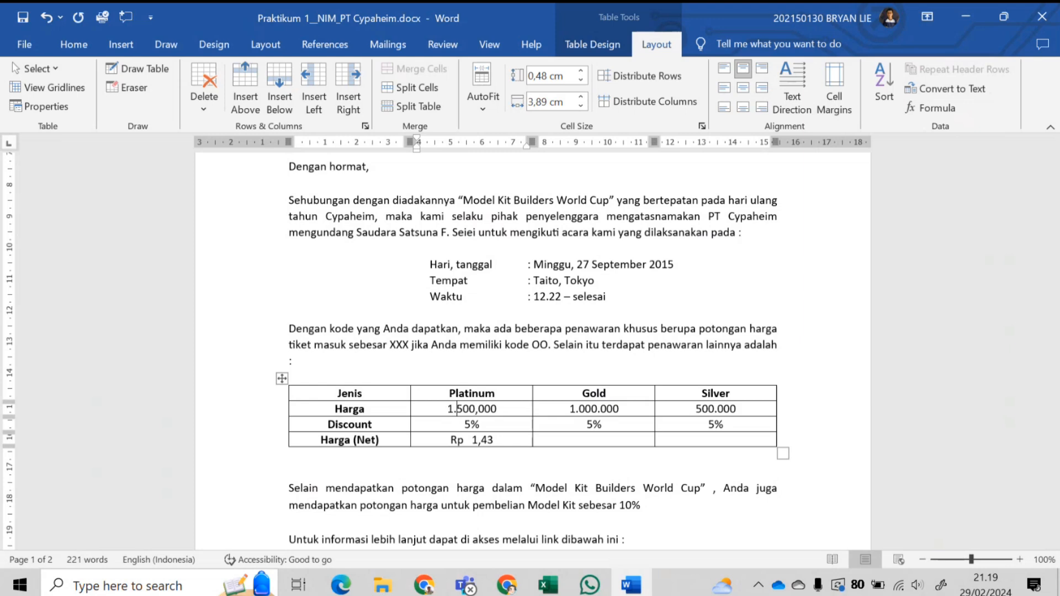
click(478, 411)
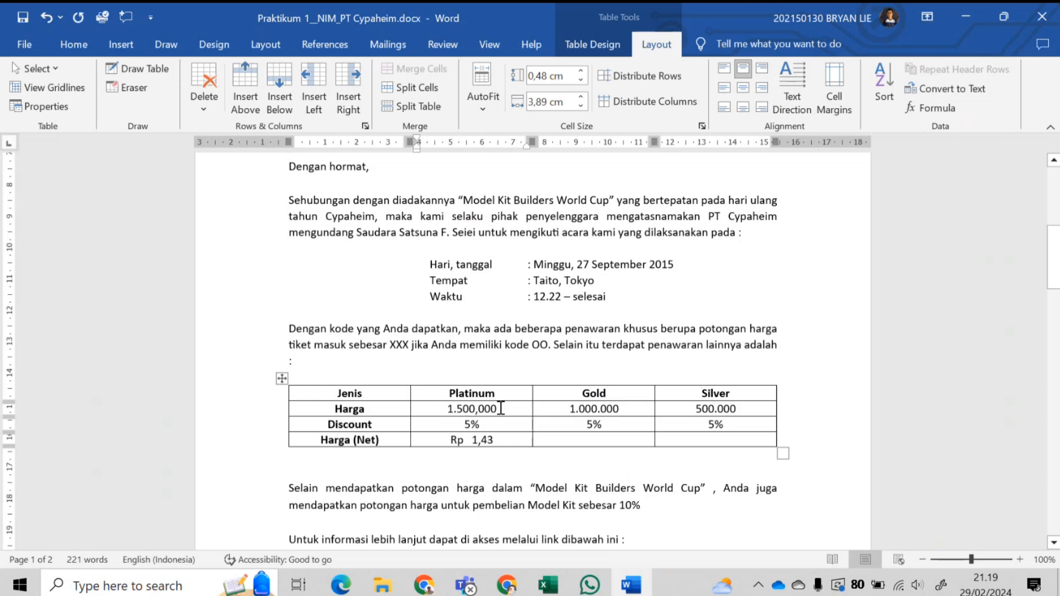
key(BackSpace)
text(.)
double_click(479, 439)
click(492, 444)
- Update the Platinum net price field so it recalculates to Rp1.425.000,00
right_click(483, 442)
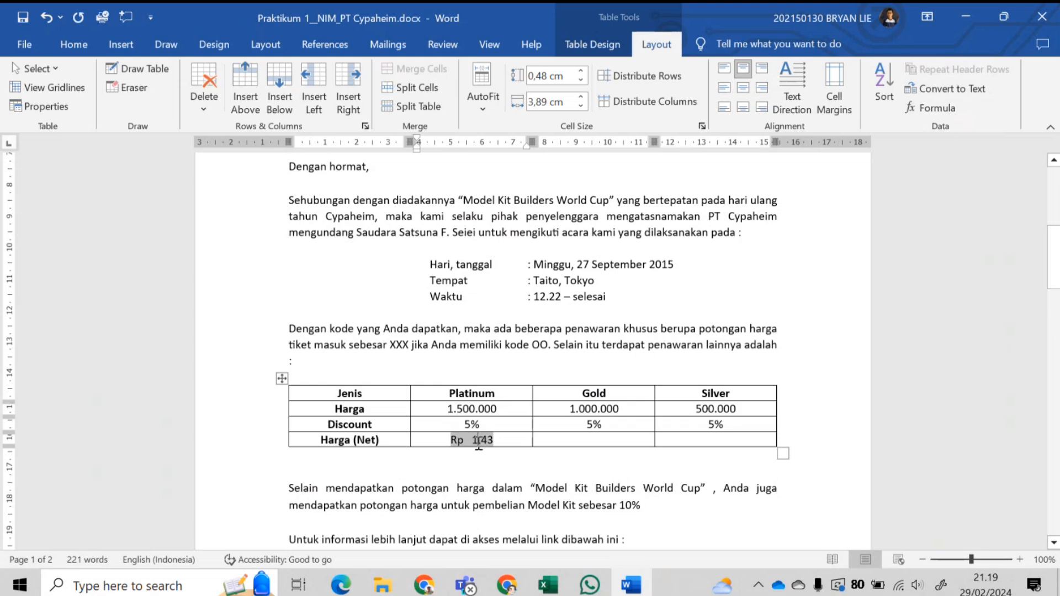
click(461, 443)
click(461, 409)
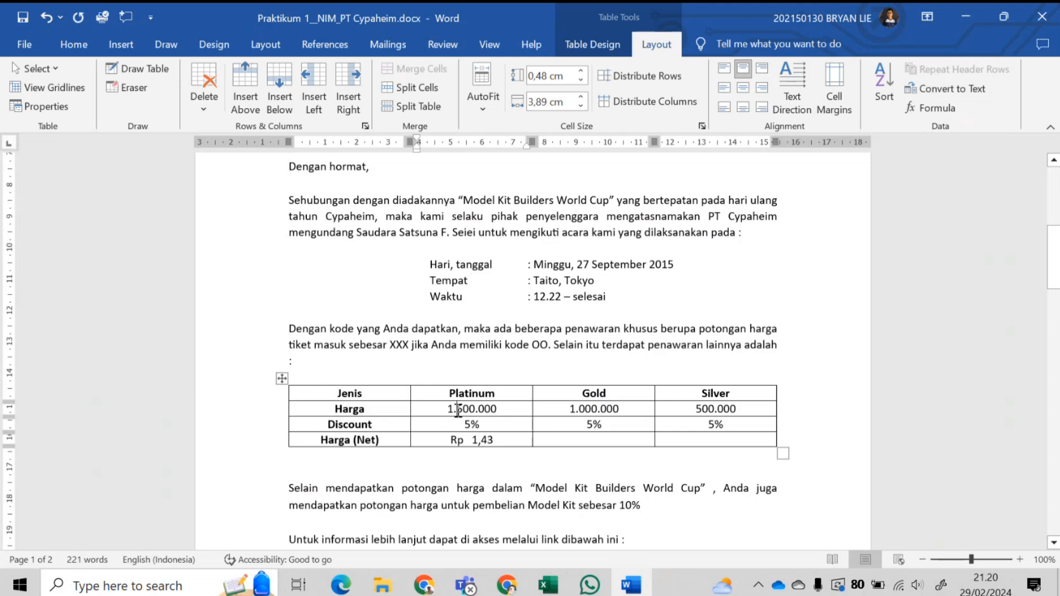
click(475, 440)
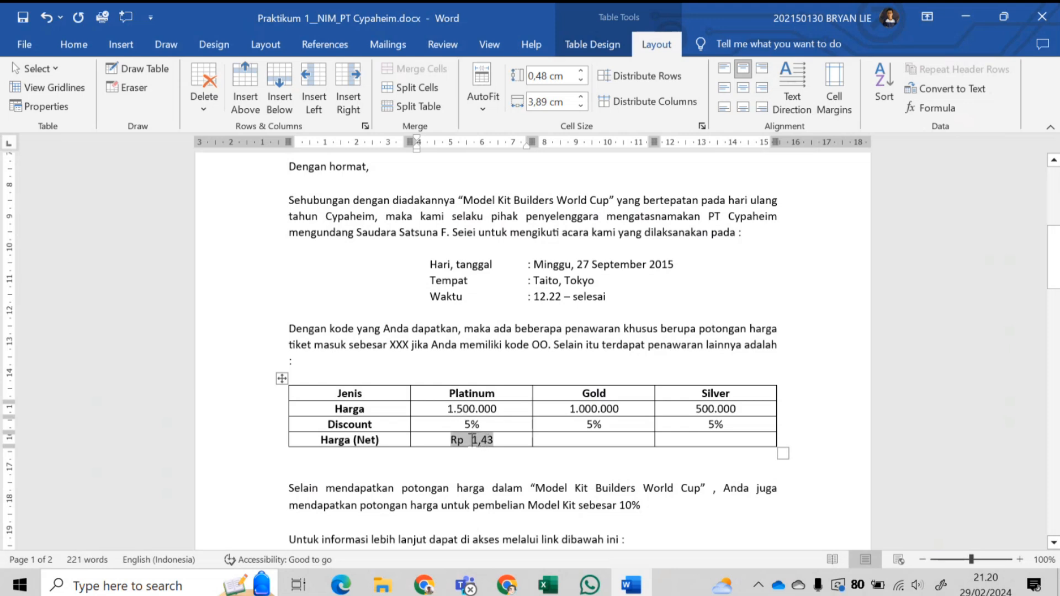
right_click(473, 440)
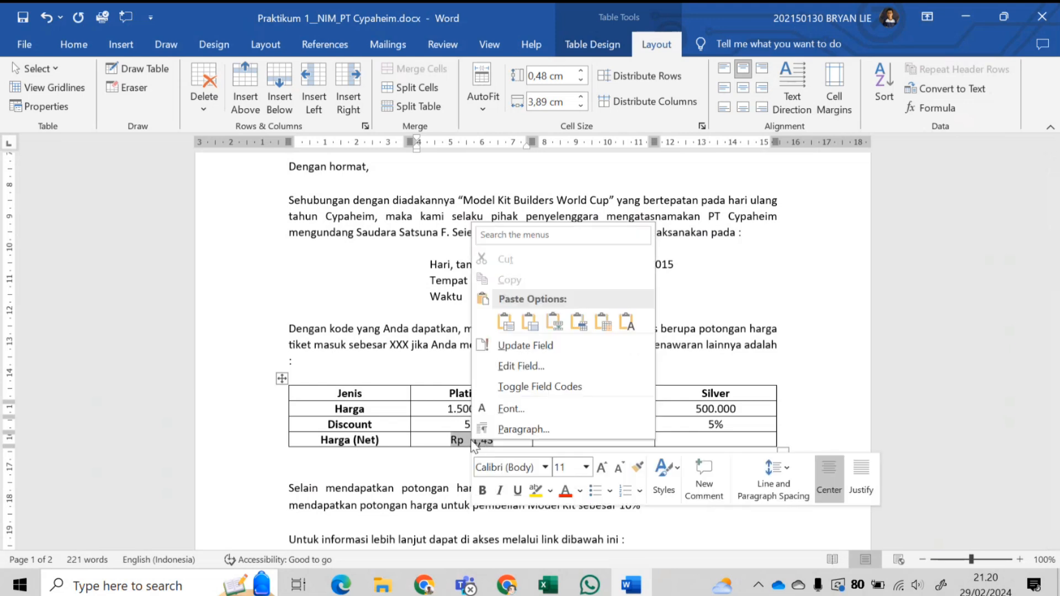
click(548, 346)
click(574, 440)
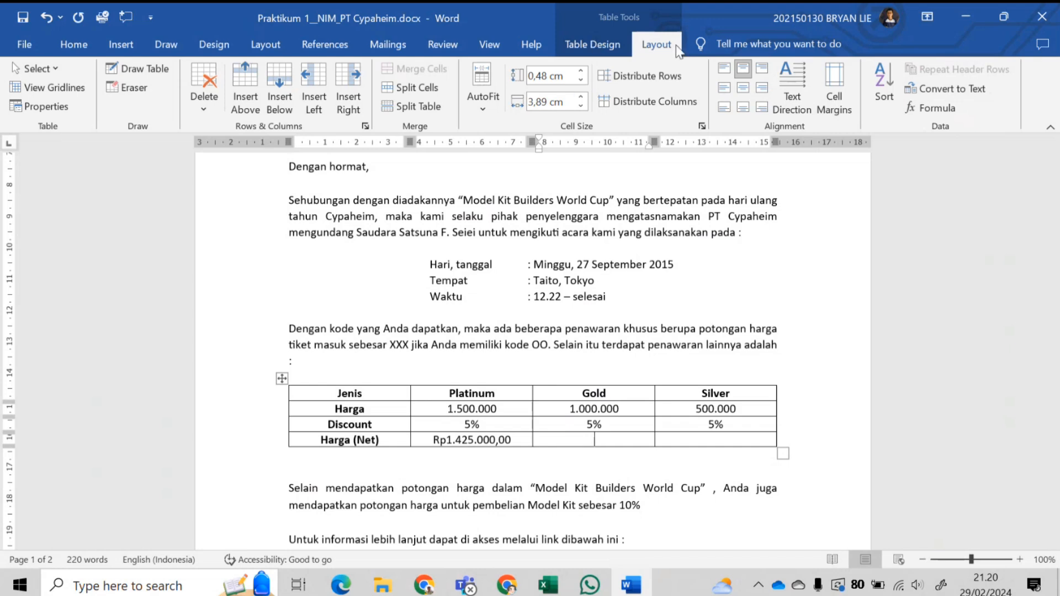
- Give the Gold Harga (Net) cell the formula =C2-(C2*C3), showing 950.000
click(931, 108)
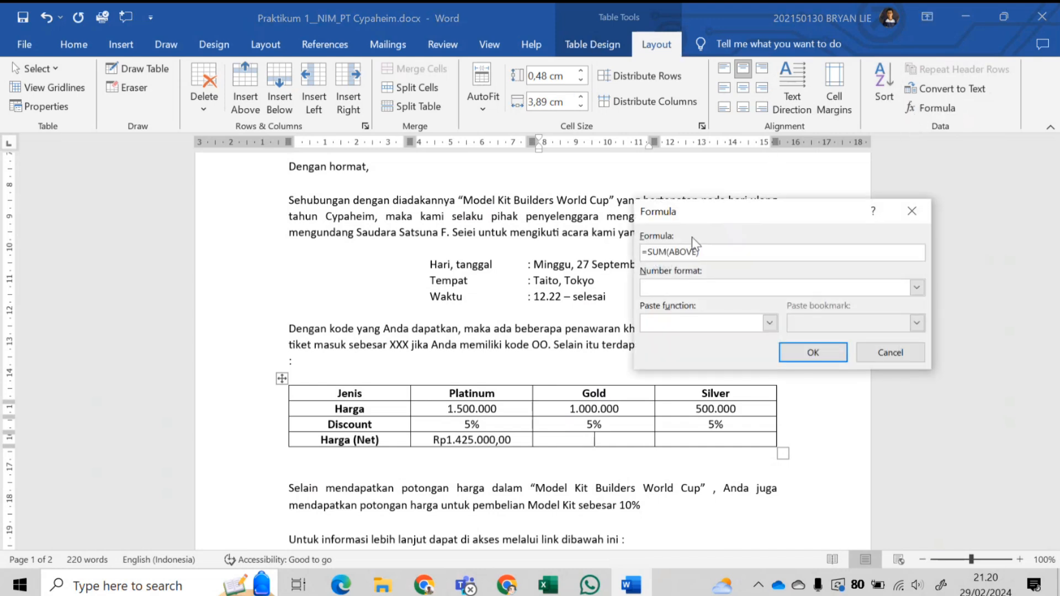
drag(699, 252, 651, 251)
text(C2-(C2*C3)
click(916, 288)
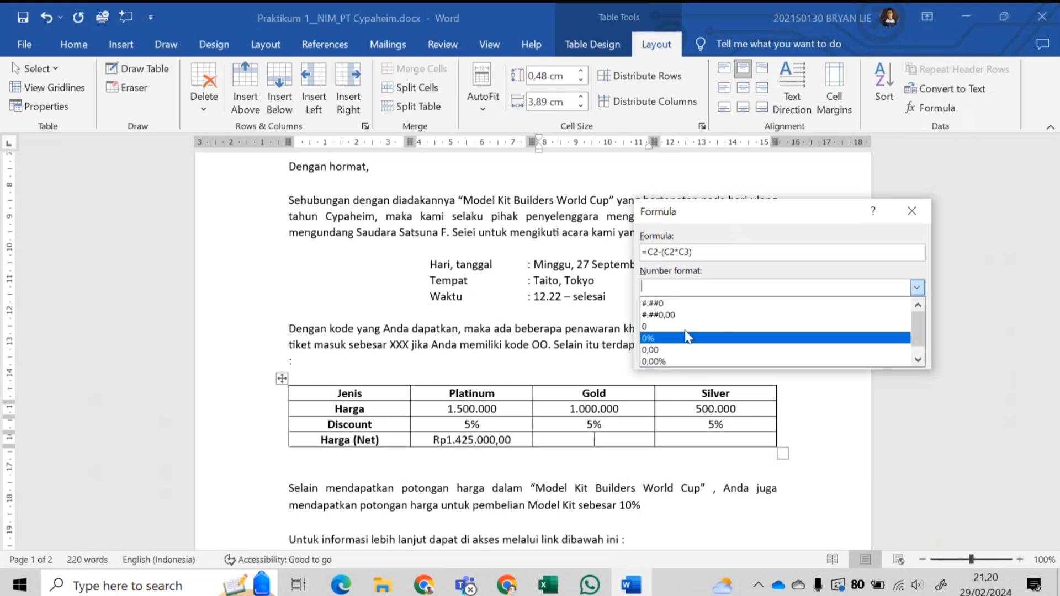
click(917, 287)
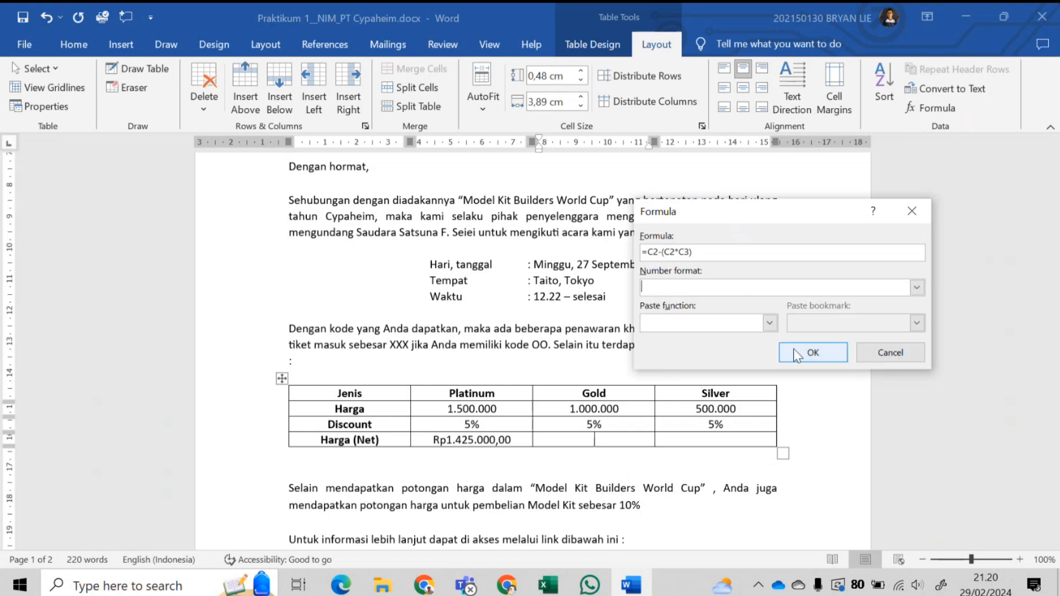
click(811, 352)
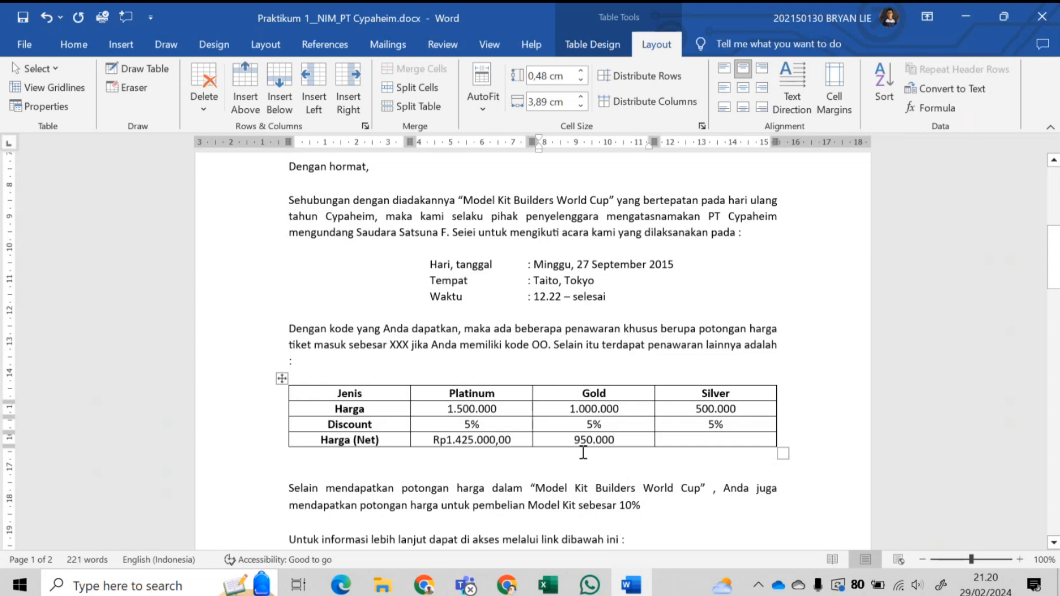
- Give the Silver Harga (Net) cell the formula =D2-(D2*D3), showing 475.000
click(709, 438)
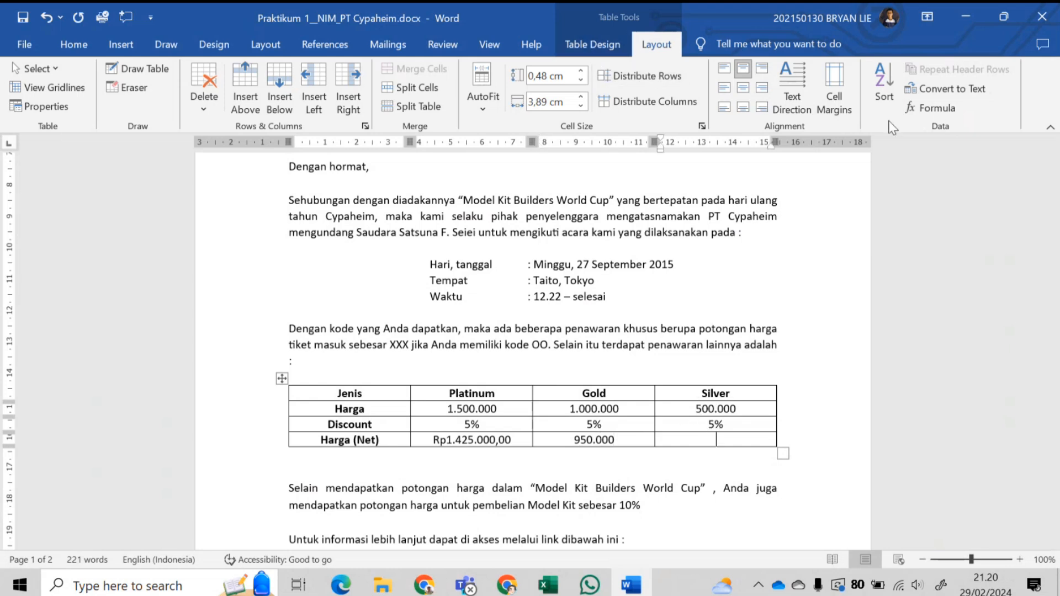
click(912, 111)
drag(740, 269, 641, 252)
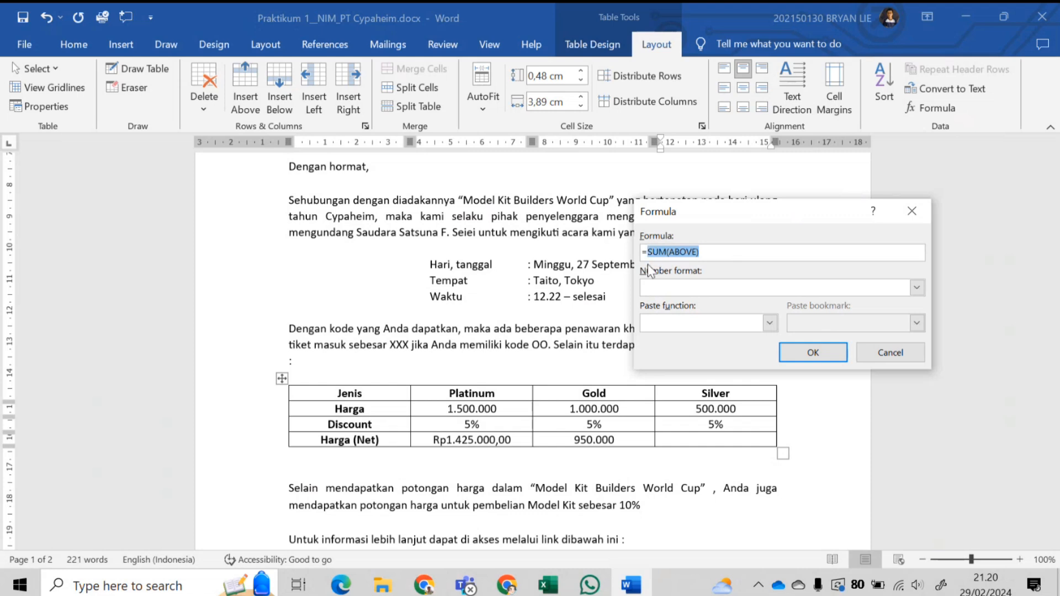
text(=D2-(D2*D3)
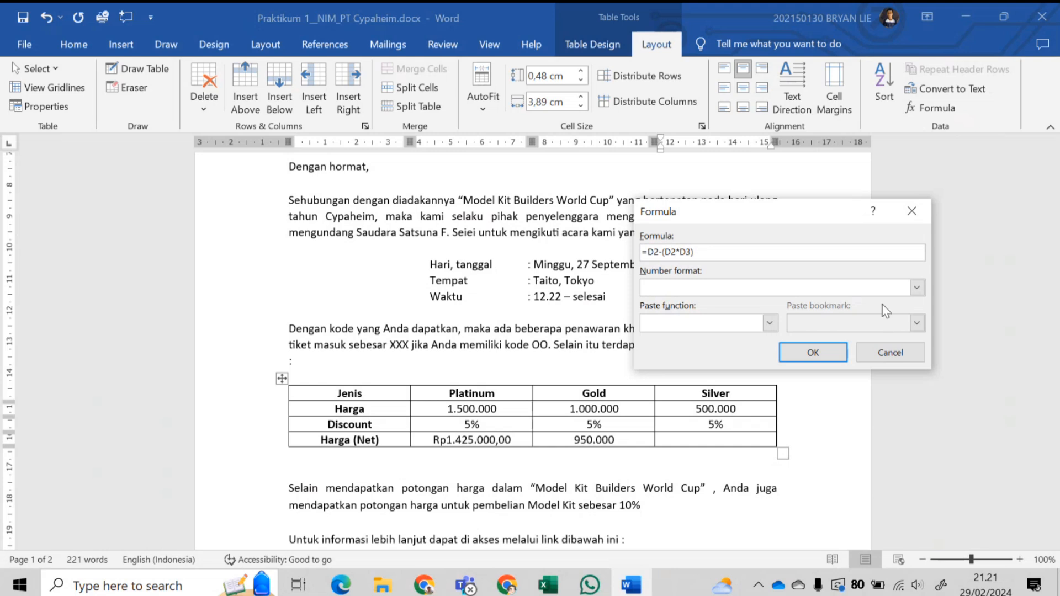
click(796, 356)
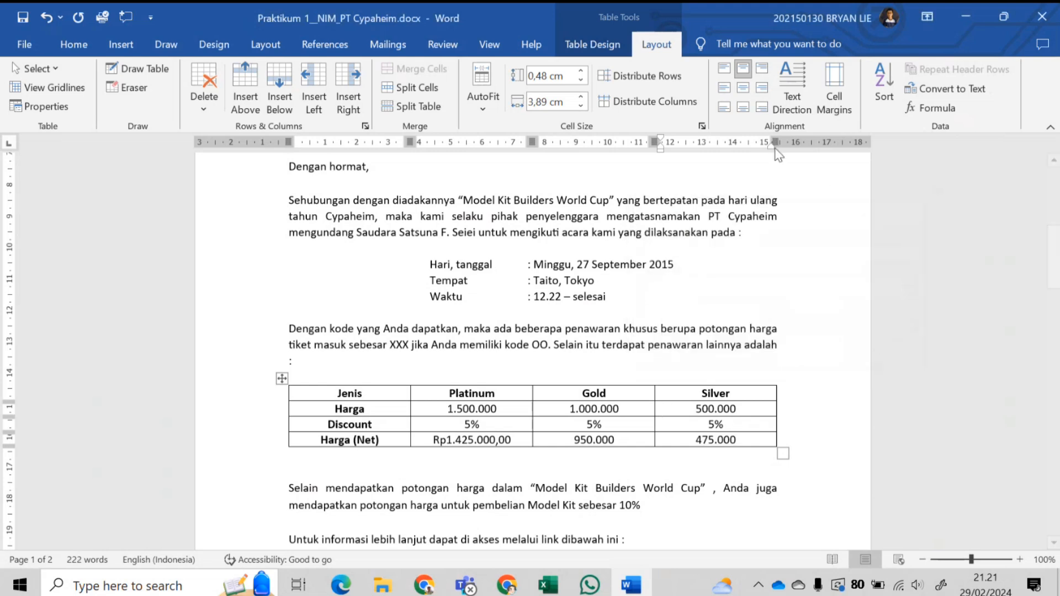
- Preview the merged letters from record 2 through record 5 on the Mailings tab
click(409, 50)
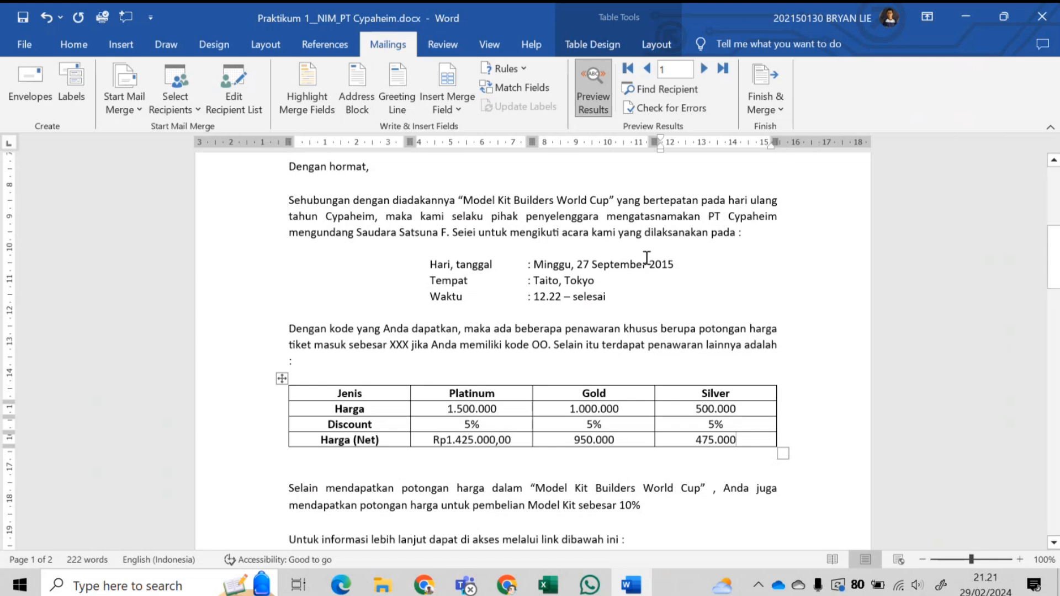
click(704, 67)
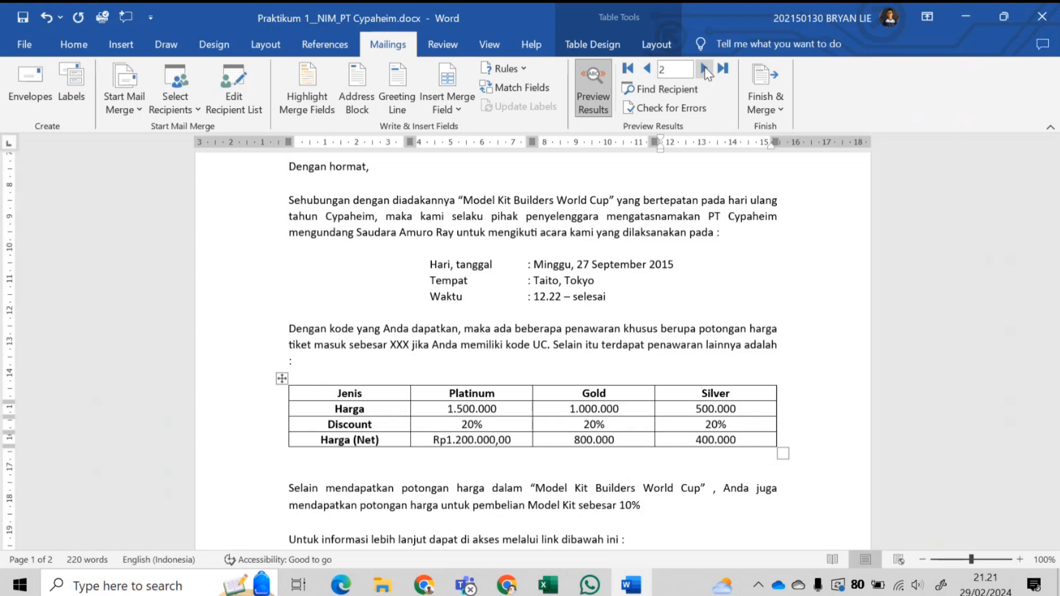
scroll(331, 297, up, 6)
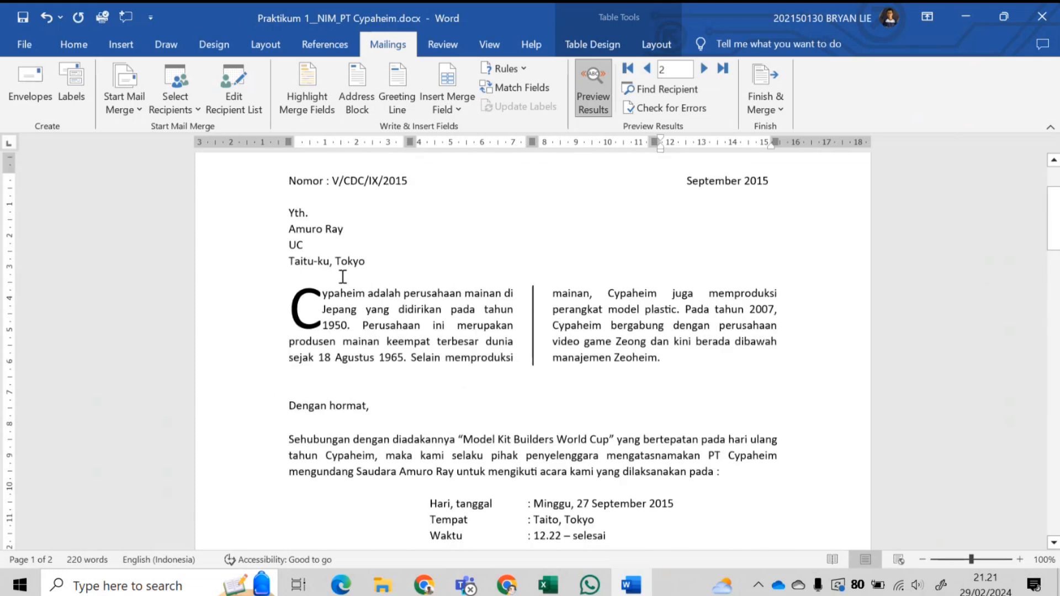
scroll(331, 298, down, 6)
click(703, 68)
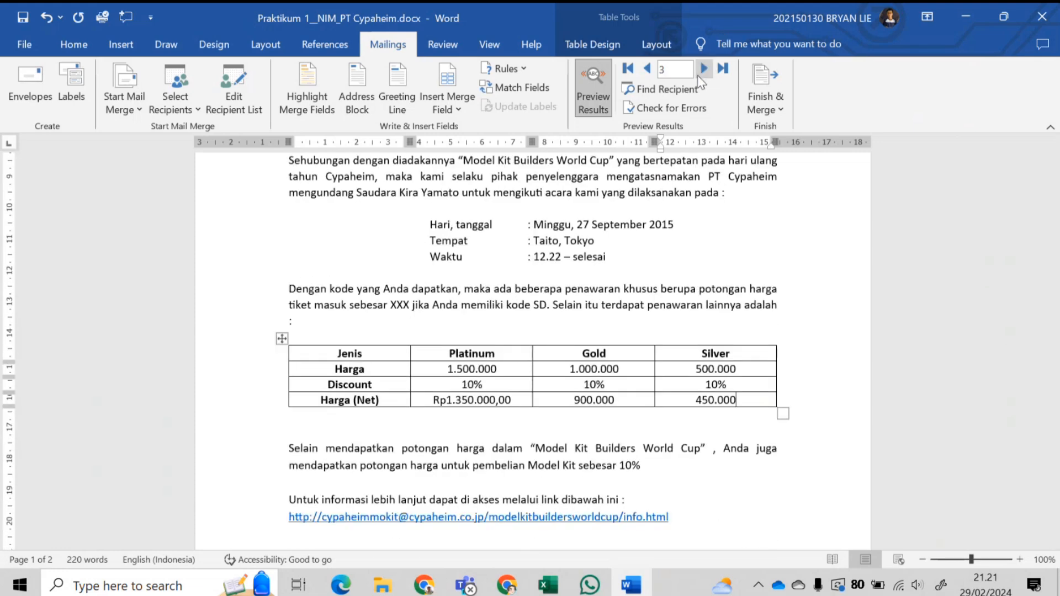
click(702, 76)
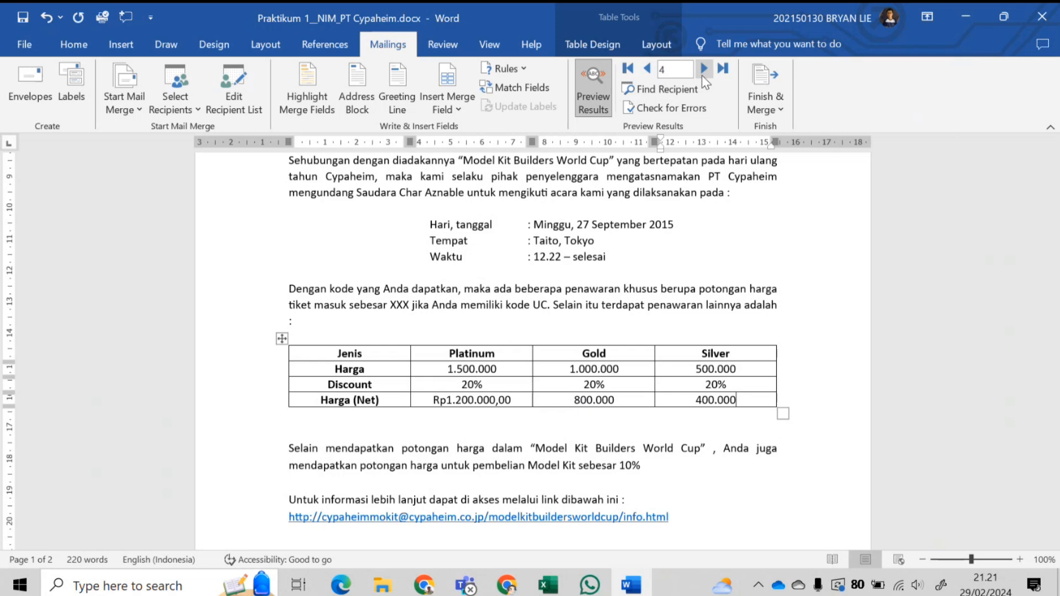
click(701, 75)
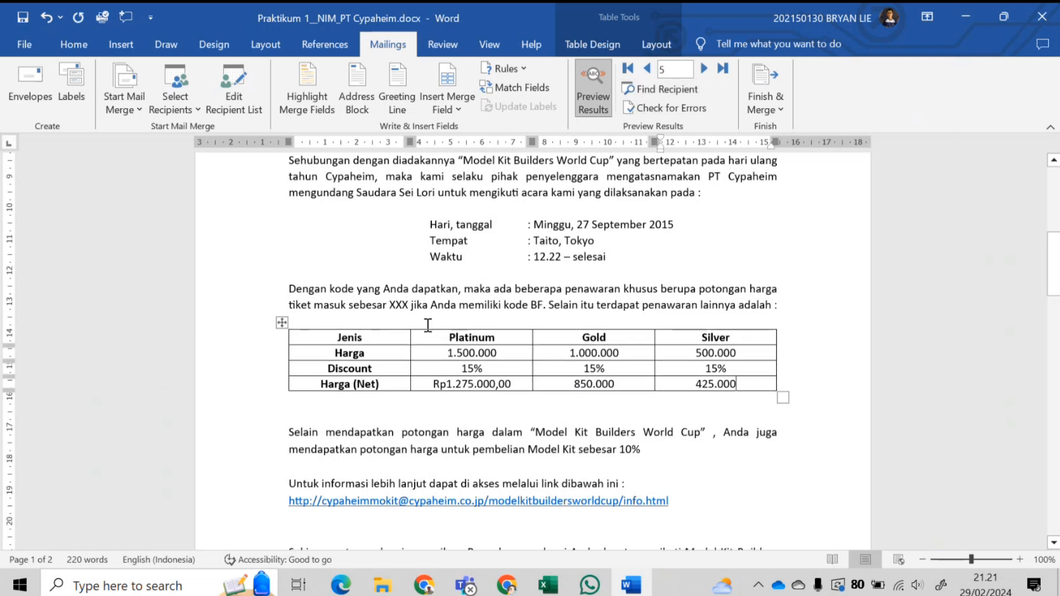
double_click(391, 305)
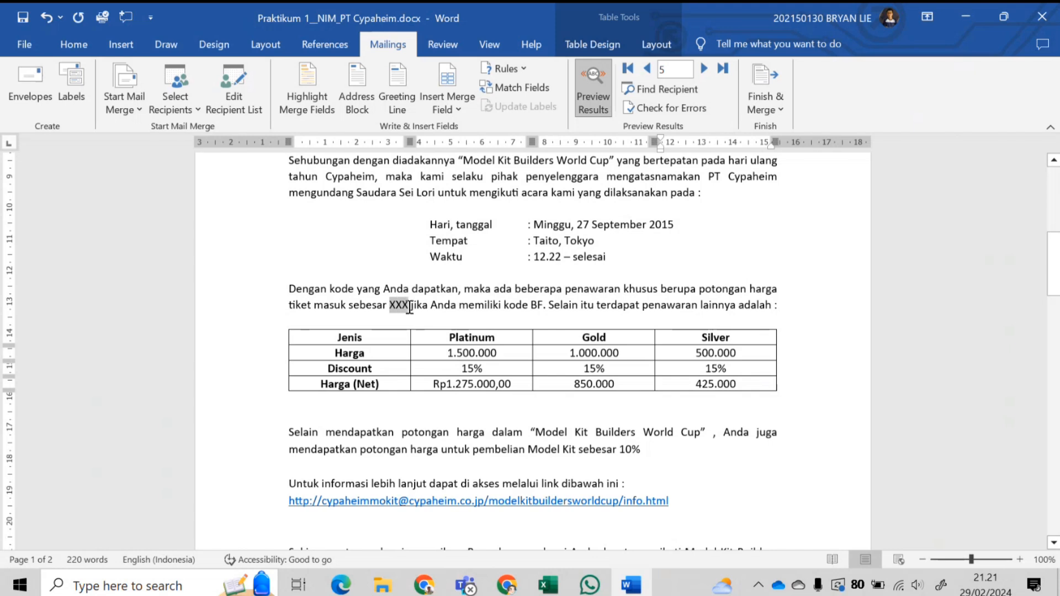
- Return the preview to record 1 and select the Platinum discount field
click(598, 288)
click(646, 69)
click(647, 69)
click(647, 69)
click(646, 69)
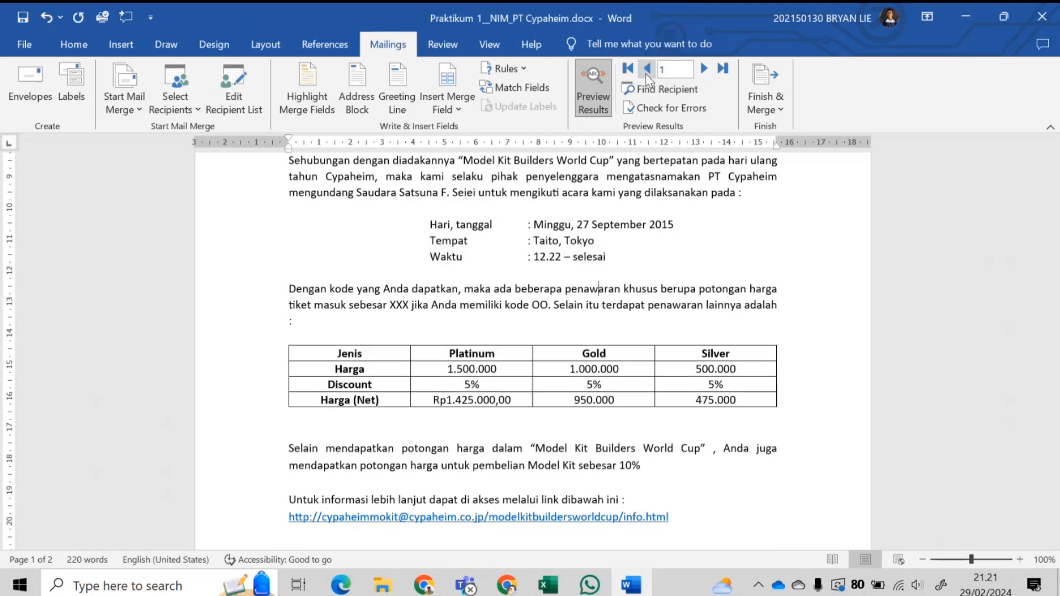
click(413, 388)
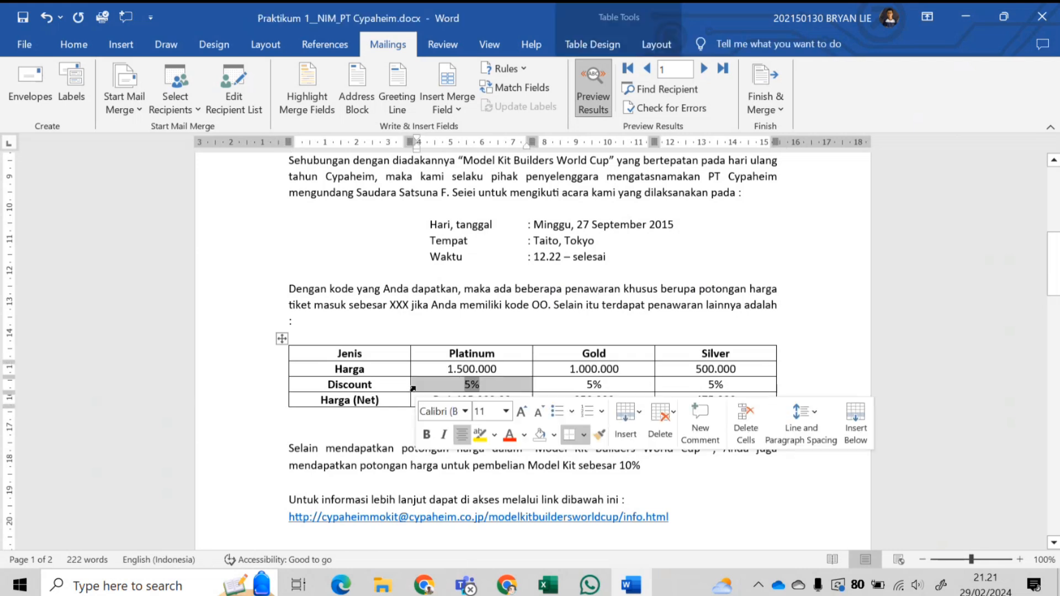
click(572, 373)
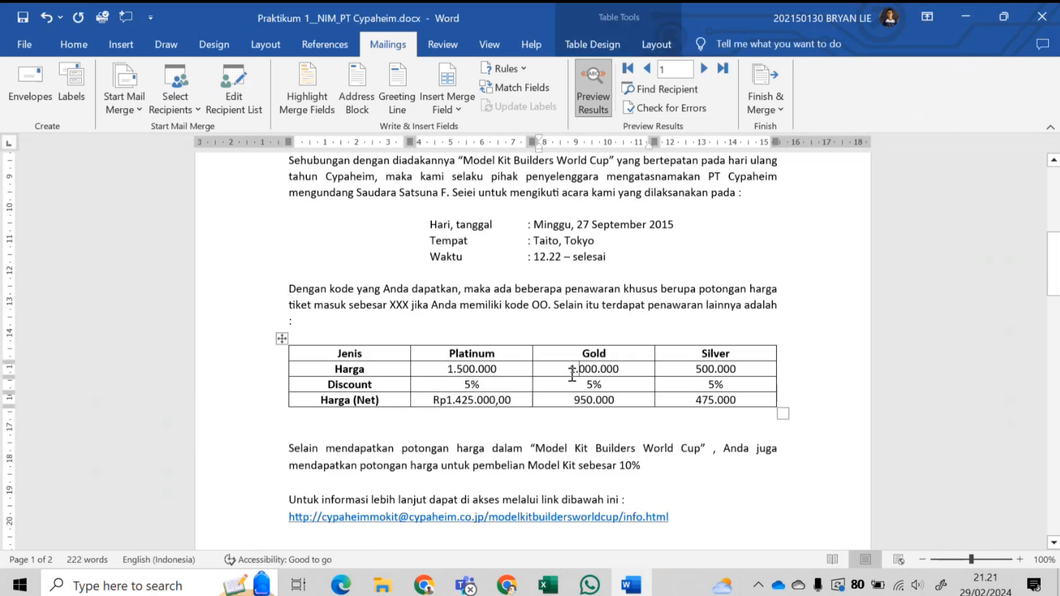
click(411, 390)
key(ctrl+c)
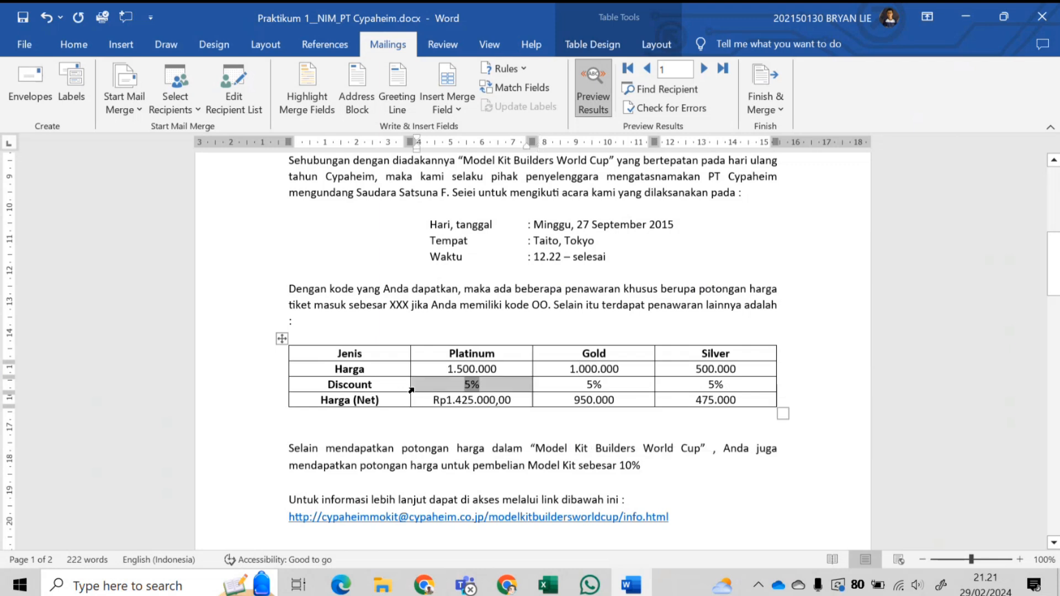
- Paste the discount field over XXX in the offer sentence and remove the extra paragraph break
drag(391, 309, 407, 310)
double_click(407, 307)
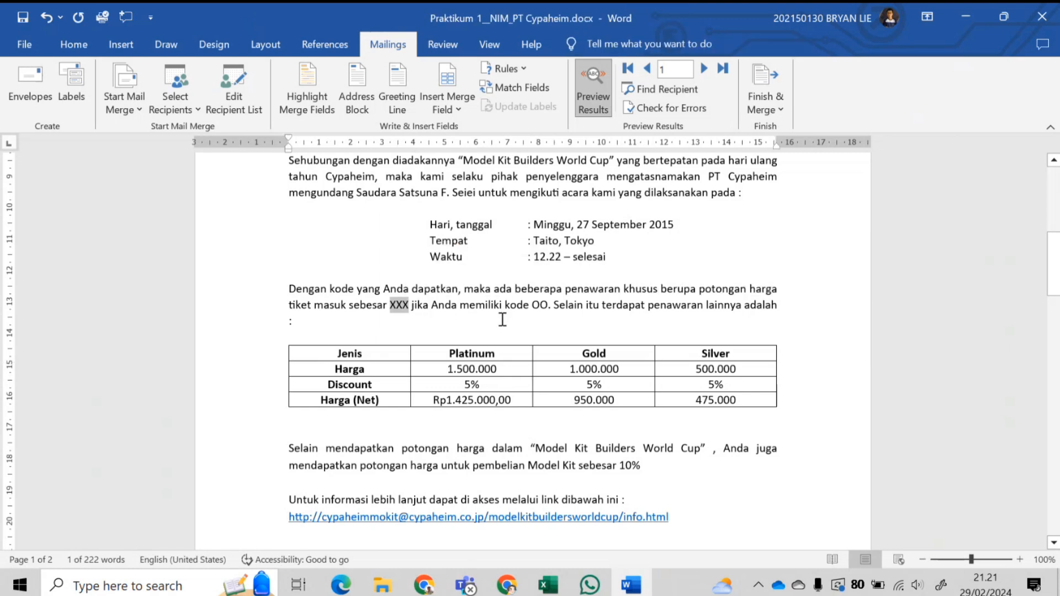
key(ctrl+v)
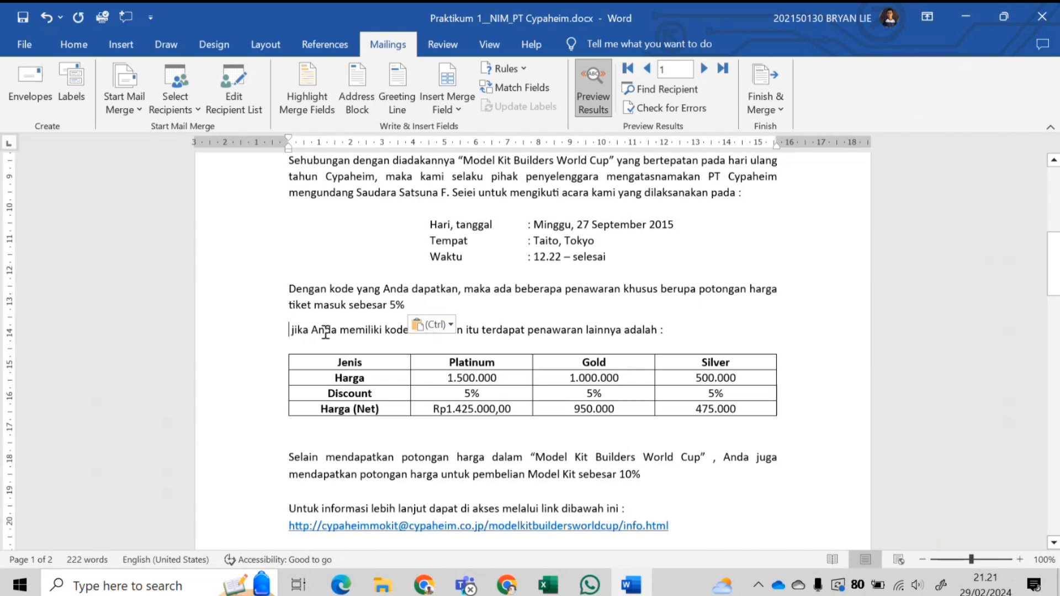
key(BackSpace)
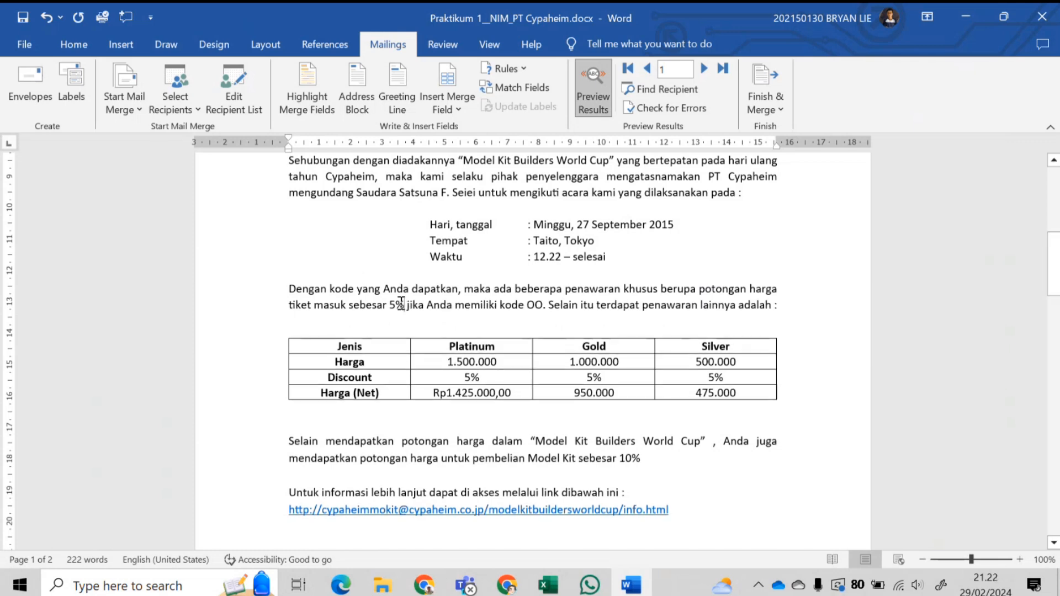
- Preview records 2 through 5 to check each letter's stated discount
click(704, 69)
click(704, 68)
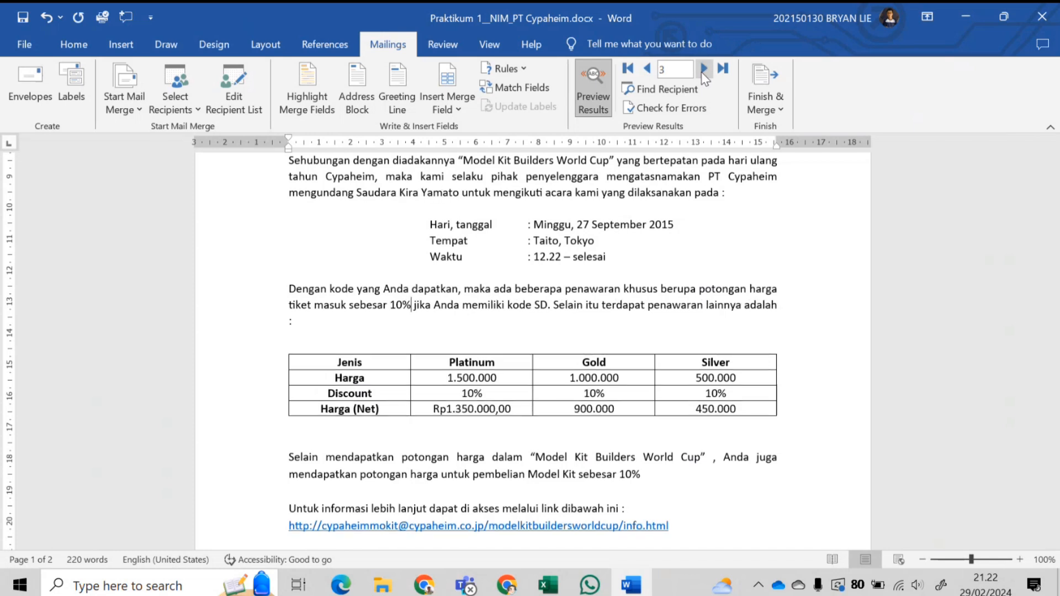
click(704, 68)
click(704, 69)
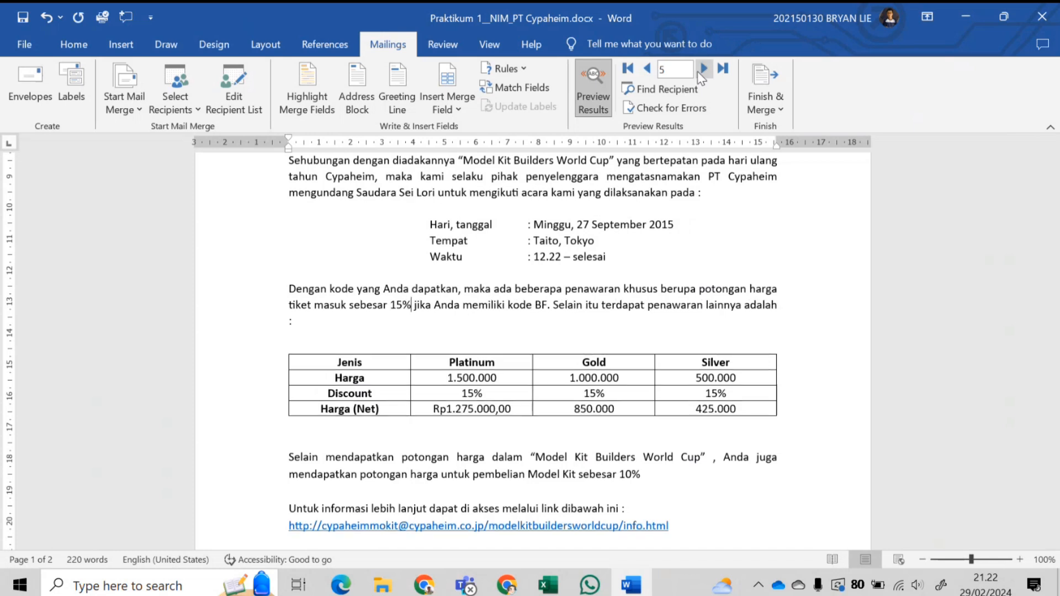
- Return the preview to record 1, then add an If rule on Kode that inserts 20% on a match
click(648, 68)
click(647, 68)
click(647, 69)
click(648, 68)
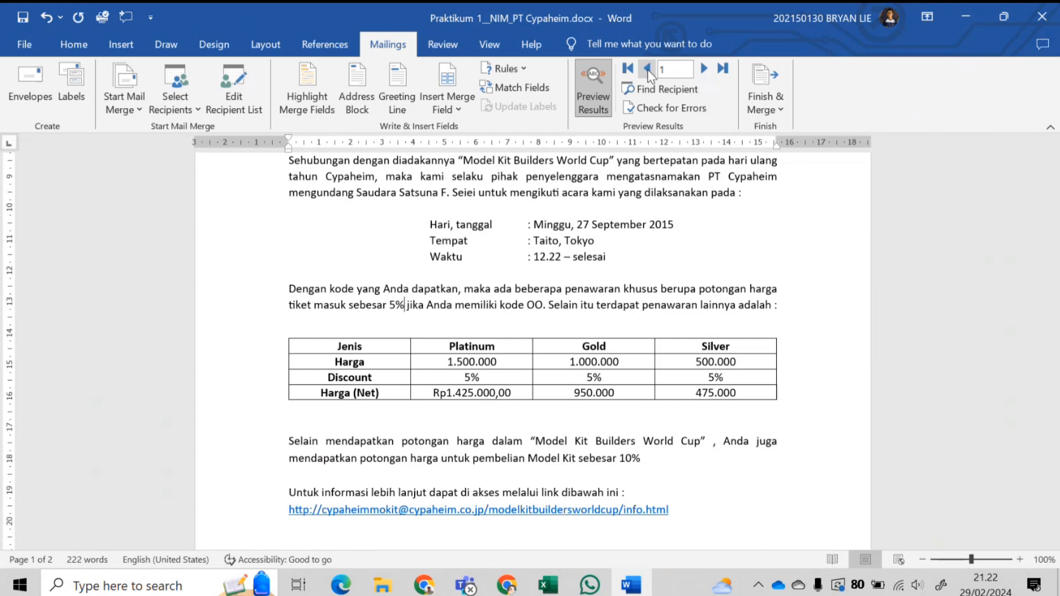
click(502, 68)
click(541, 134)
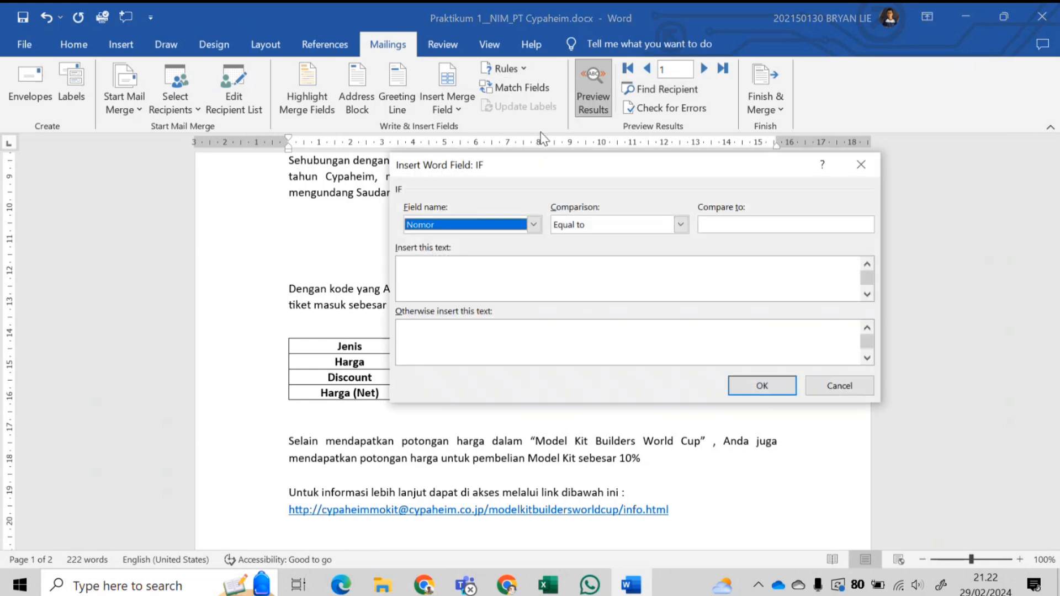
click(533, 224)
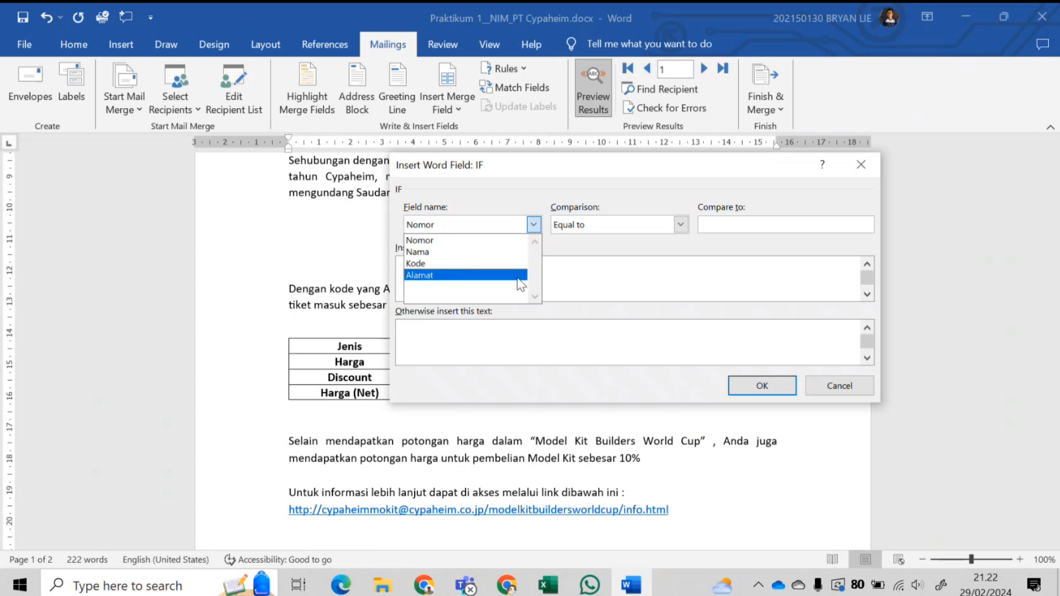
click(496, 263)
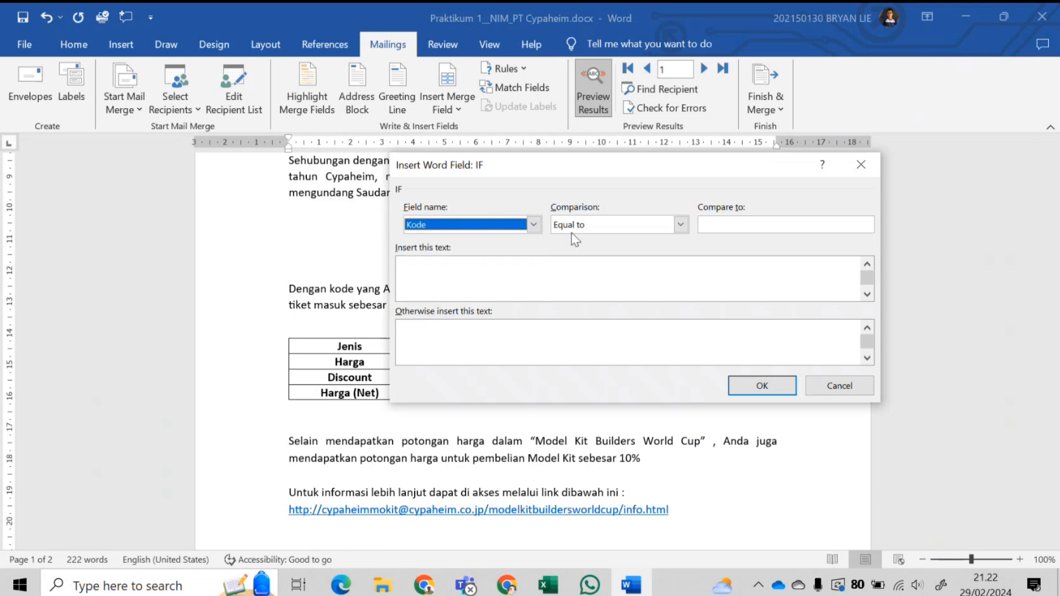
click(734, 226)
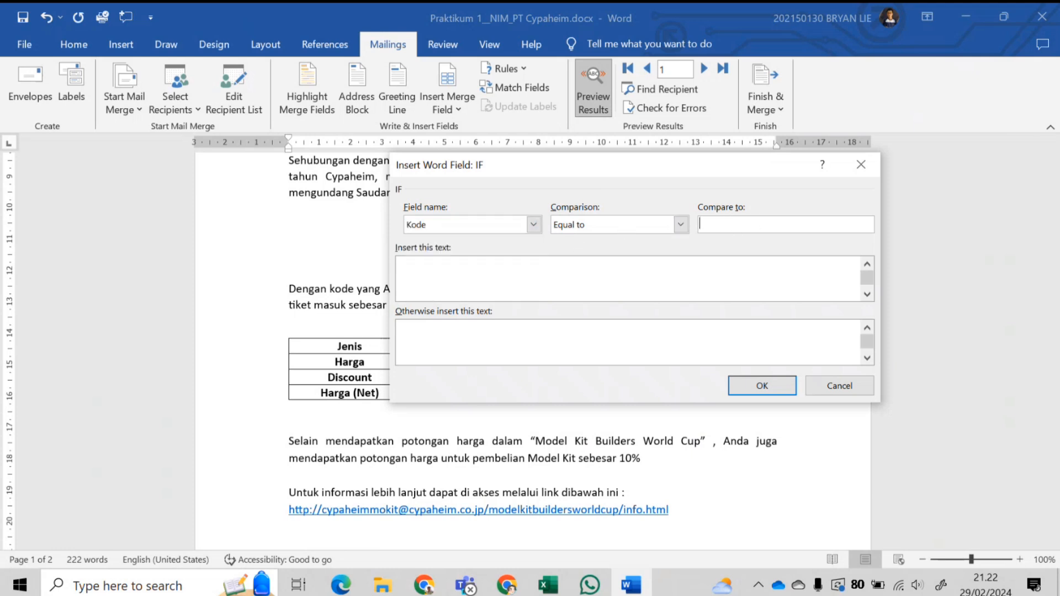
click(695, 257)
text(20%)
- Confirm the Kode 20% merge rule and look over the resulting letter
click(869, 167)
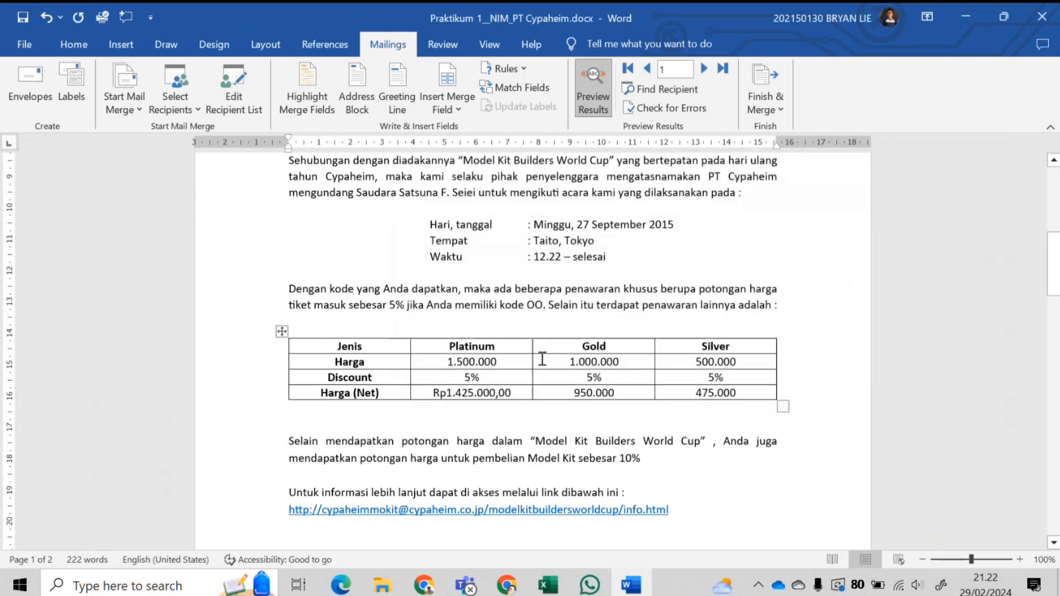
scroll(494, 375, down, 3)
scroll(495, 375, up, 1)
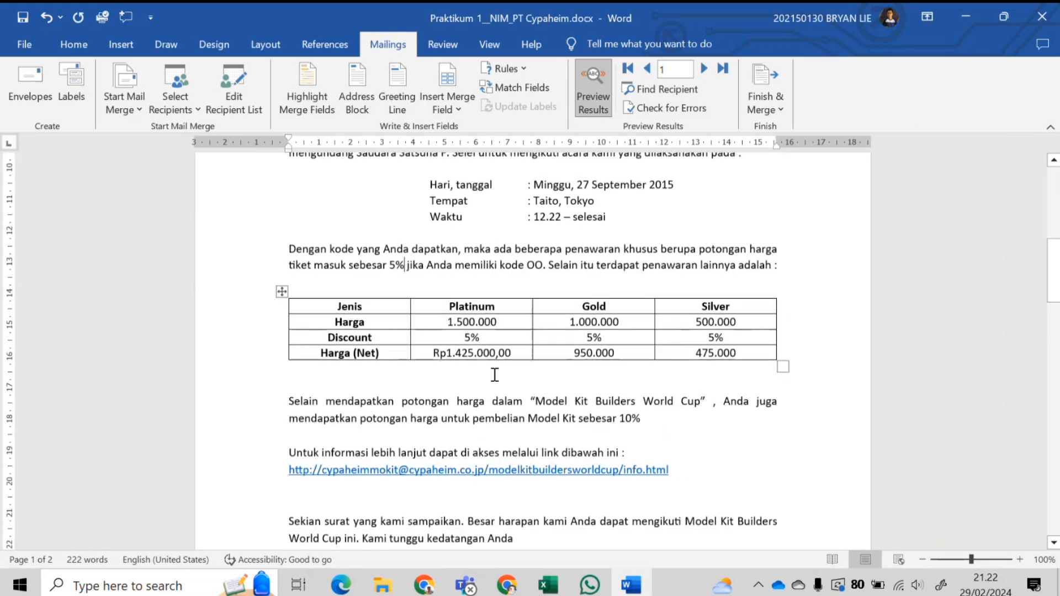
scroll(494, 376, down, 12)
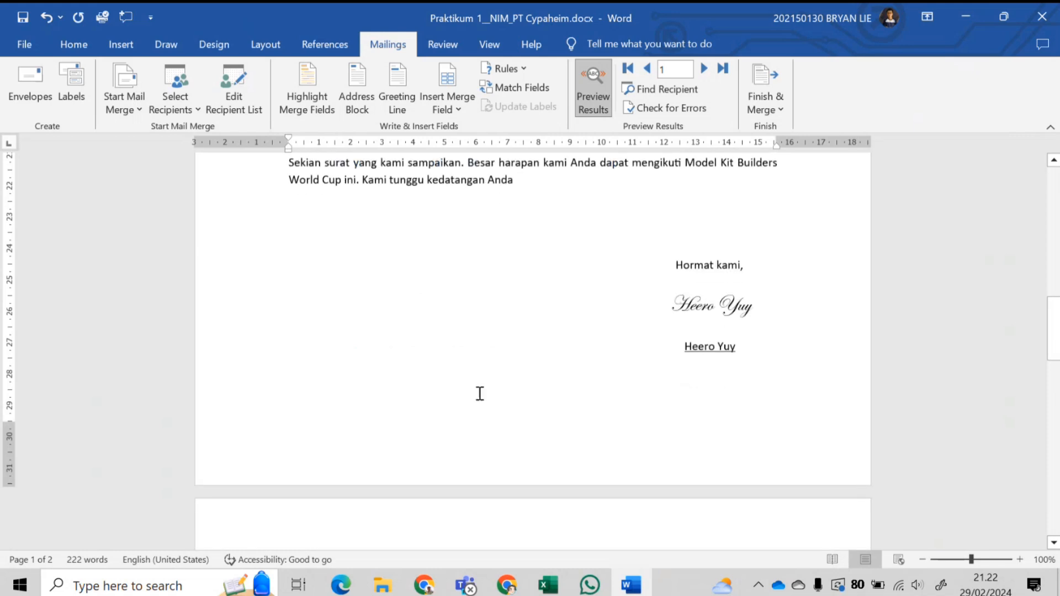
scroll(475, 364, up, 7)
scroll(468, 331, down, 10)
scroll(464, 309, up, 5)
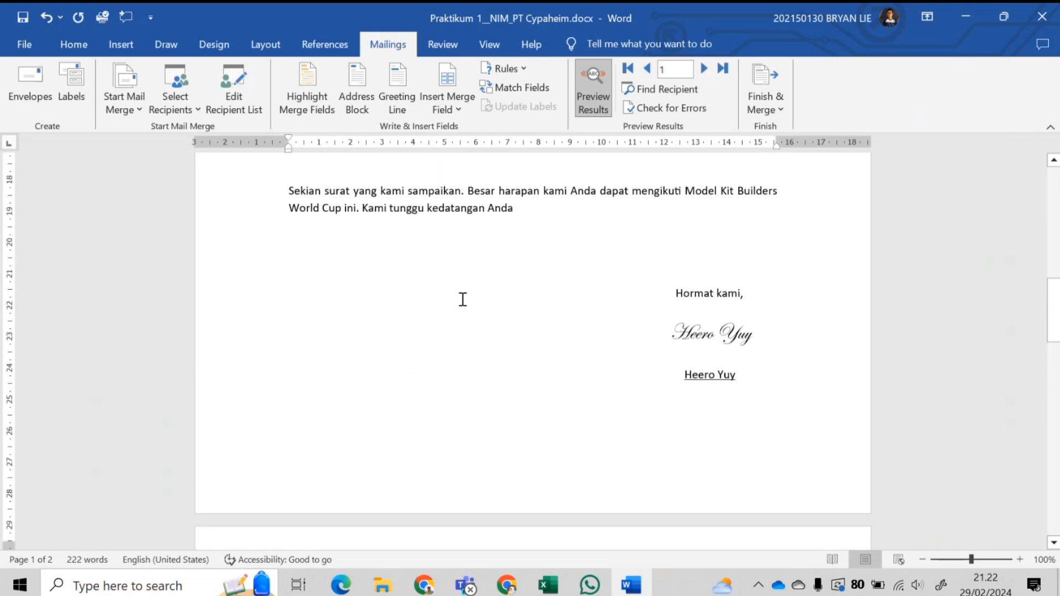
scroll(463, 299, up, 16)
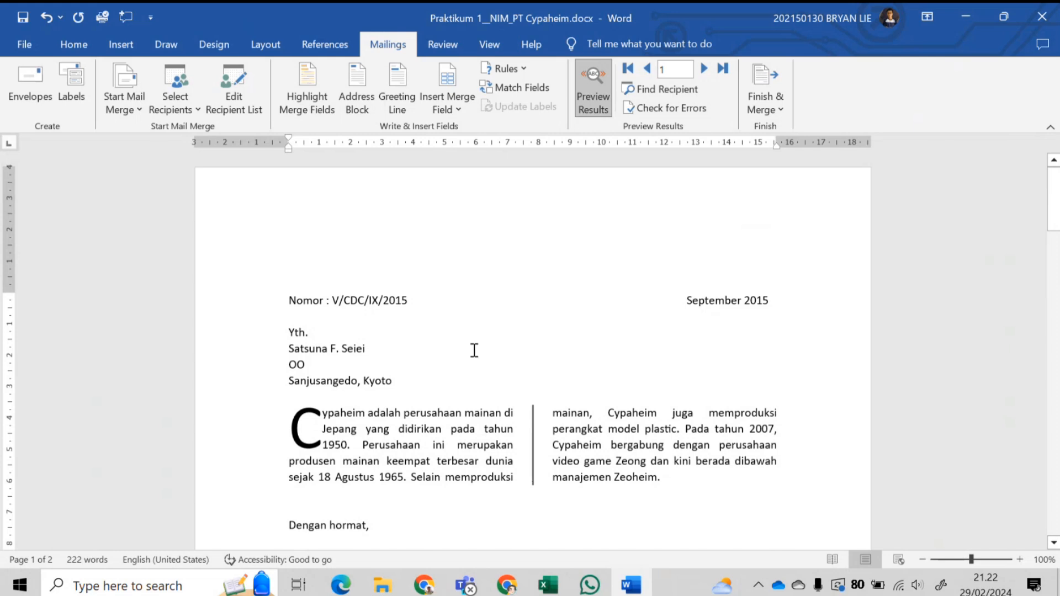
- Remove the blank second page with Backspace so the letter ends on page one
scroll(518, 243, down, 20)
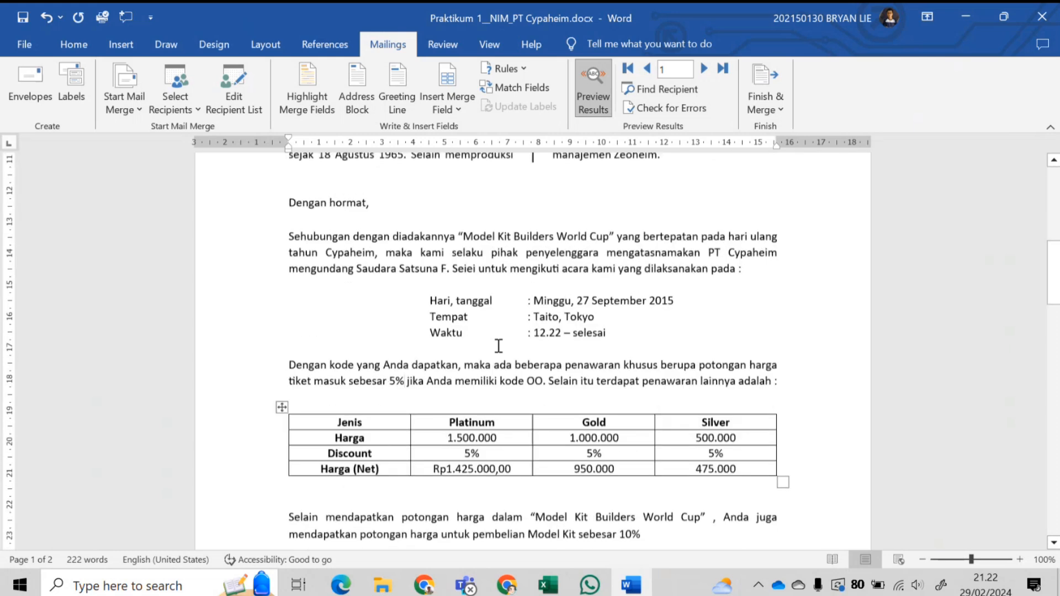
scroll(487, 393, down, 4)
click(478, 421)
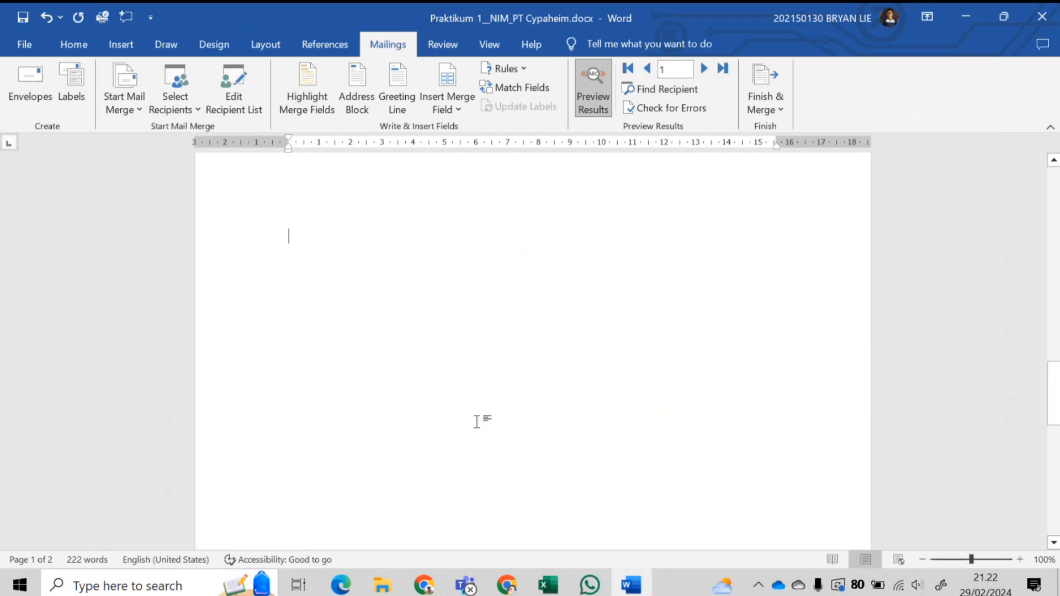
scroll(450, 398, up, 3)
key(BackSpace)
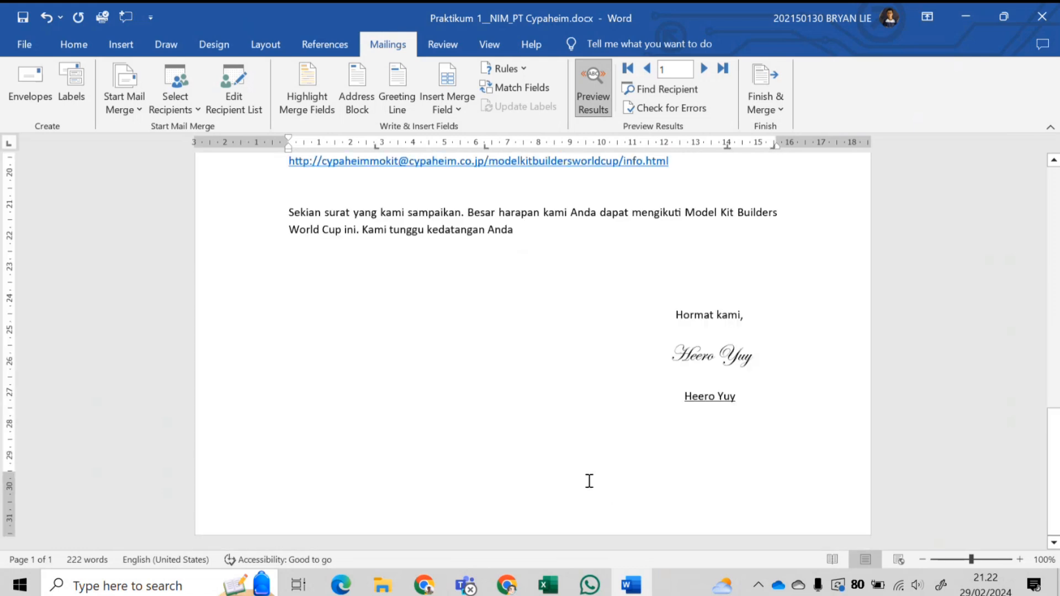
scroll(619, 466, up, 1)
scroll(474, 375, up, 12)
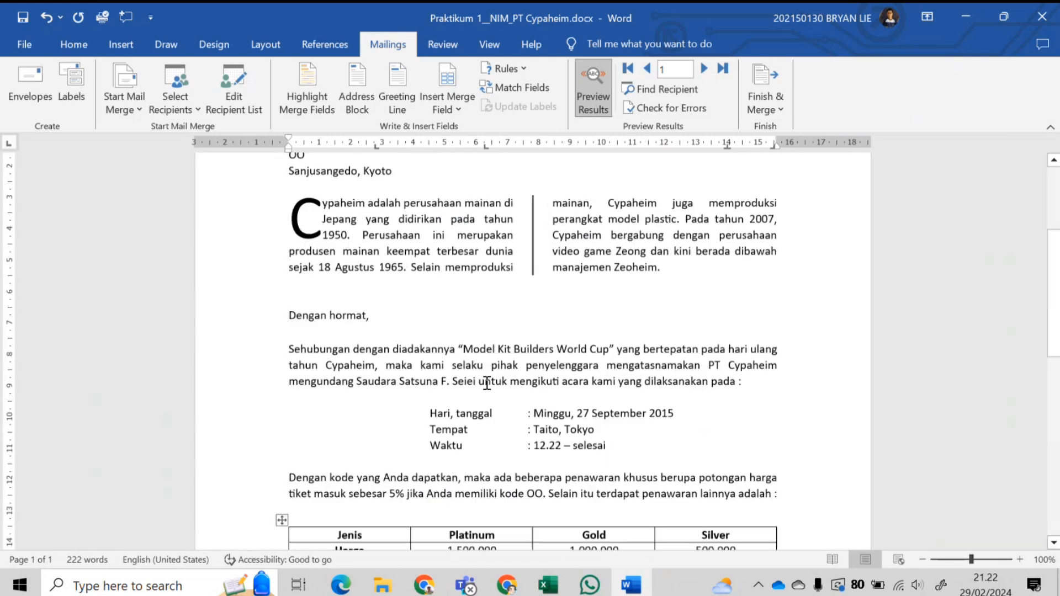
scroll(603, 339, down, 13)
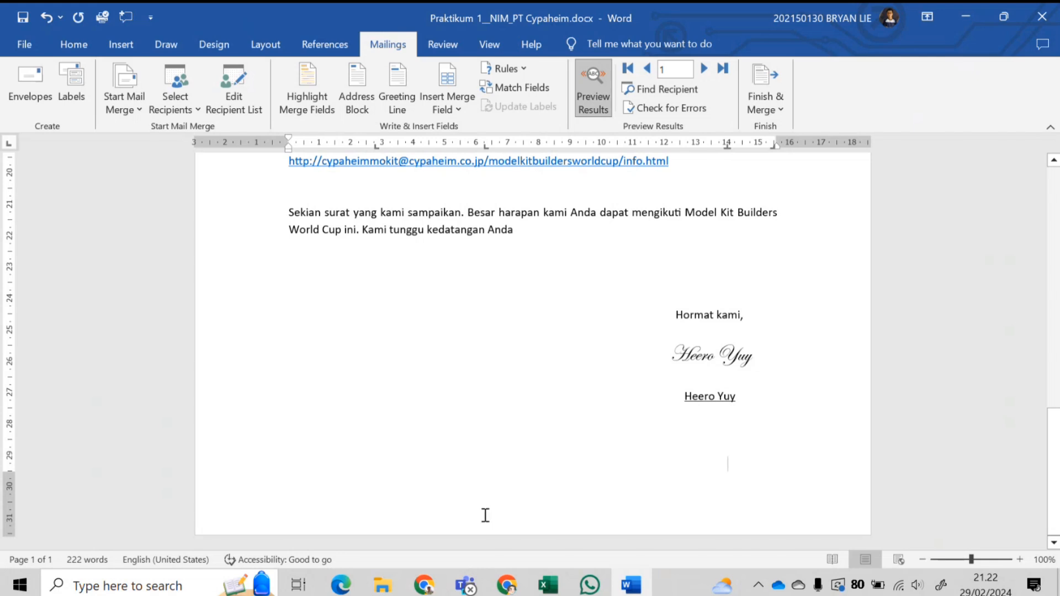
- Type 'Model Kit Builder's World Cup 2015' into the page footer
double_click(528, 519)
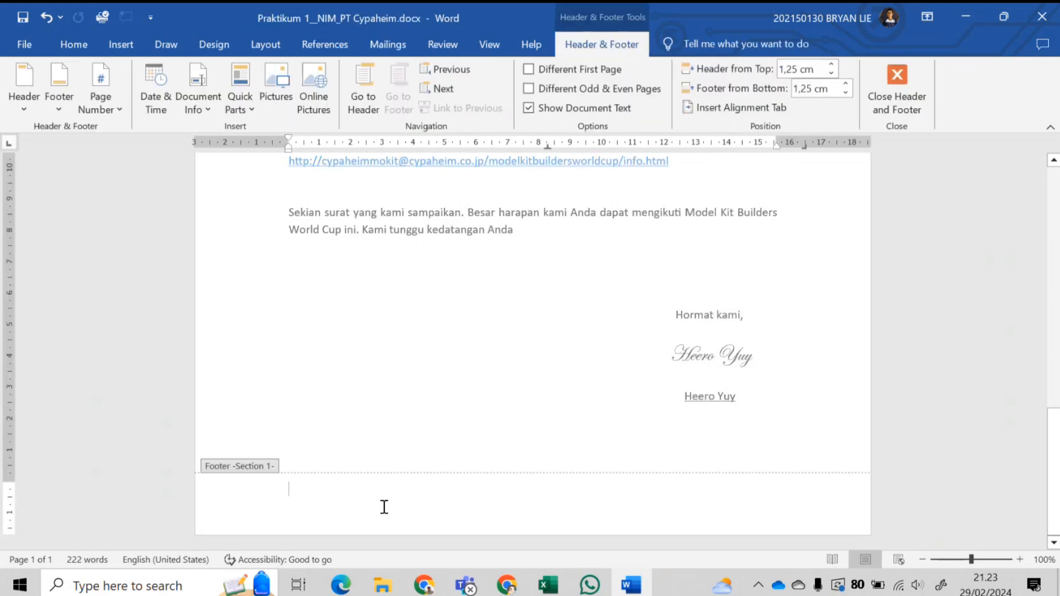
text(Model )
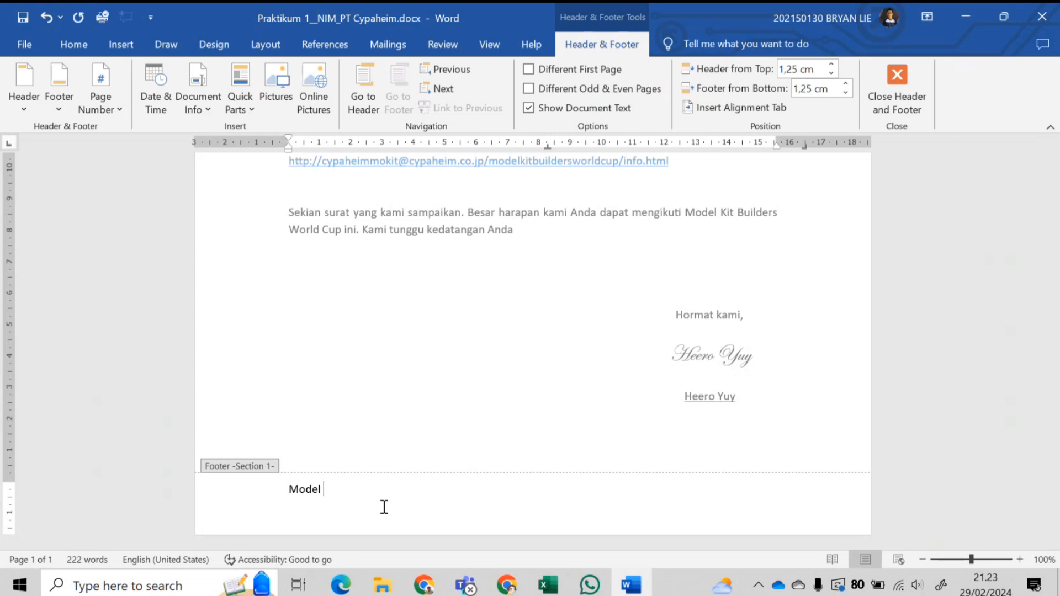
text(Kit Builder's Woprl)
key(BackSpace)
text(rld CU)
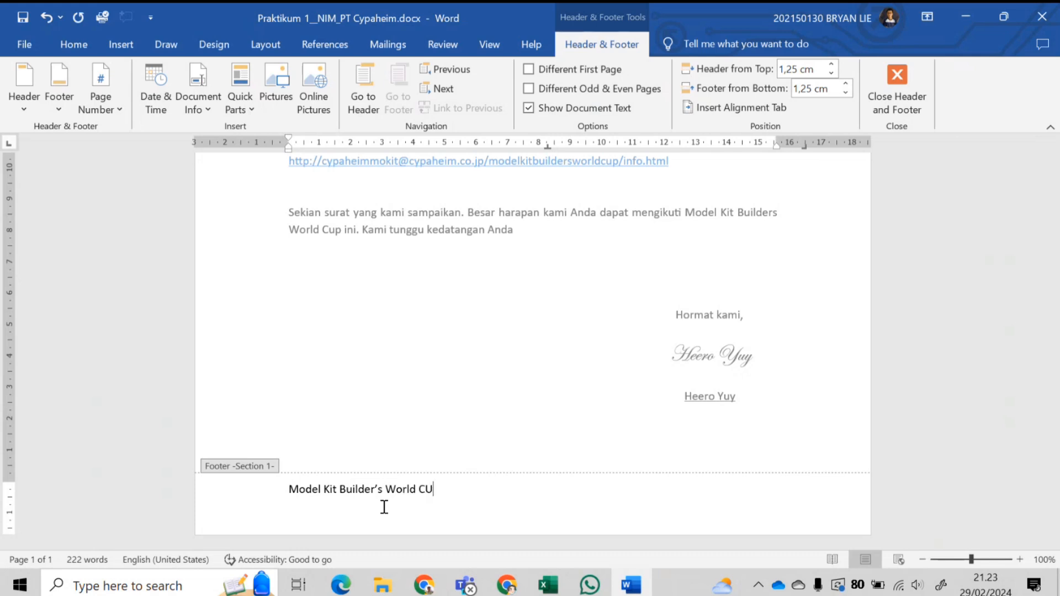
key(BackSpace)
text(15)
- Center the footer text on its line
click(377, 500)
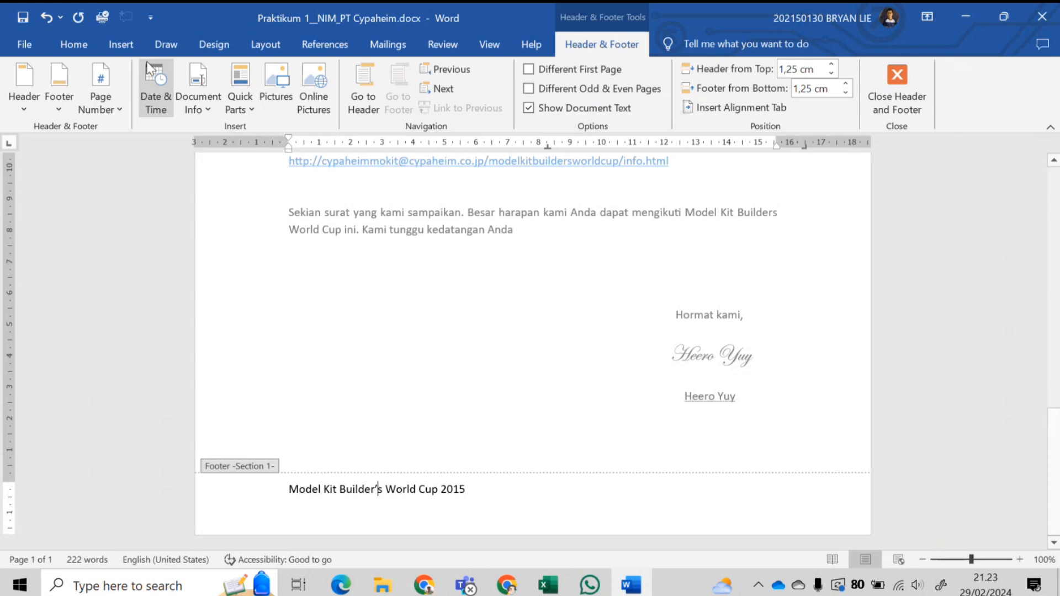
click(78, 41)
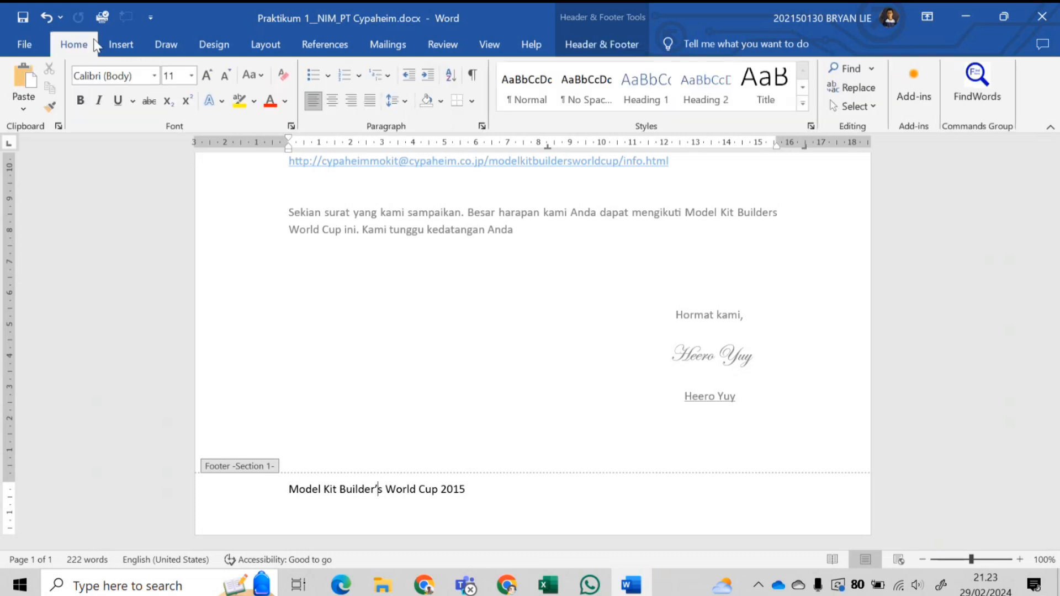
click(332, 99)
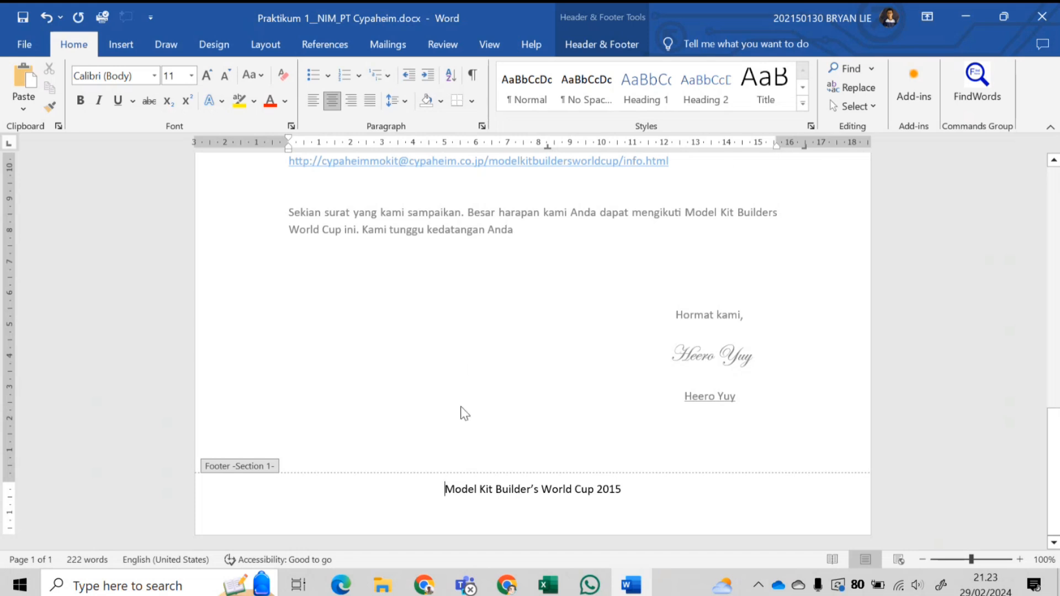
- Insert an ornament symbol before the footer title
click(129, 36)
click(827, 88)
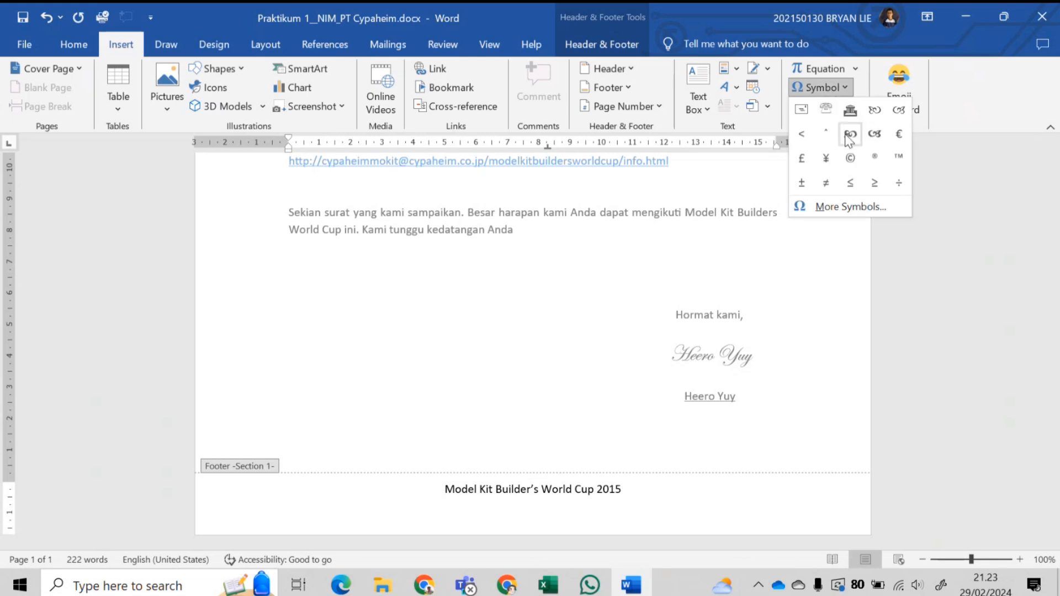
click(874, 134)
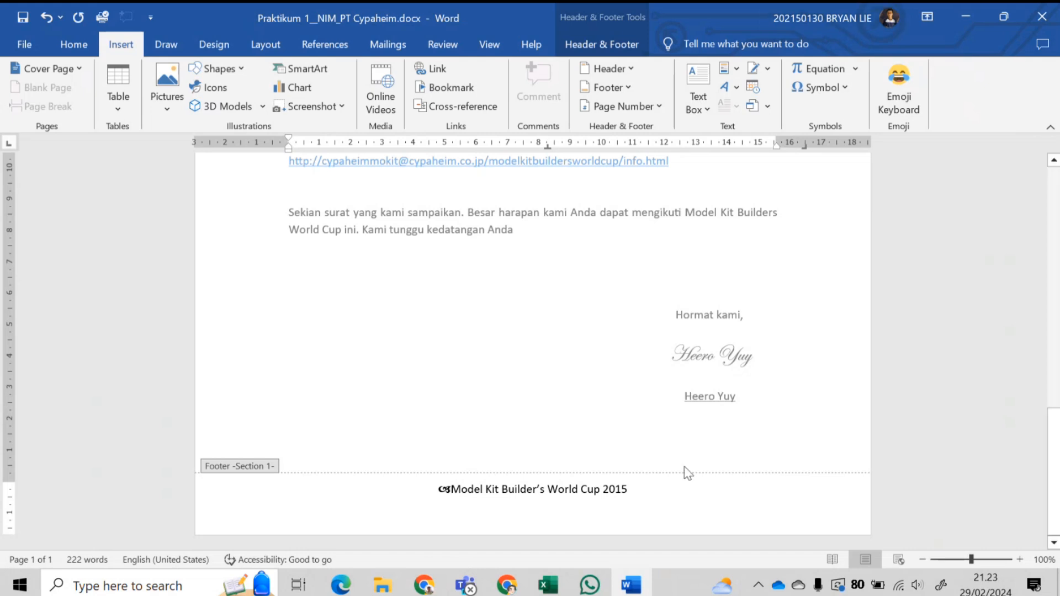
- Add a matching ornament after 2015, undoing an accidental equation placeholder
click(669, 487)
click(833, 76)
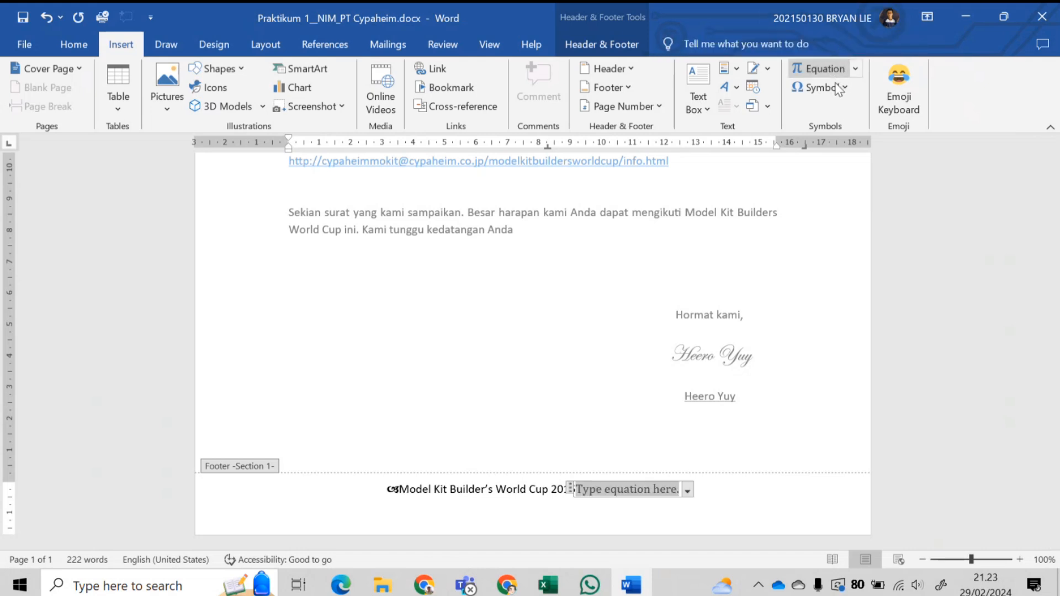
click(738, 504)
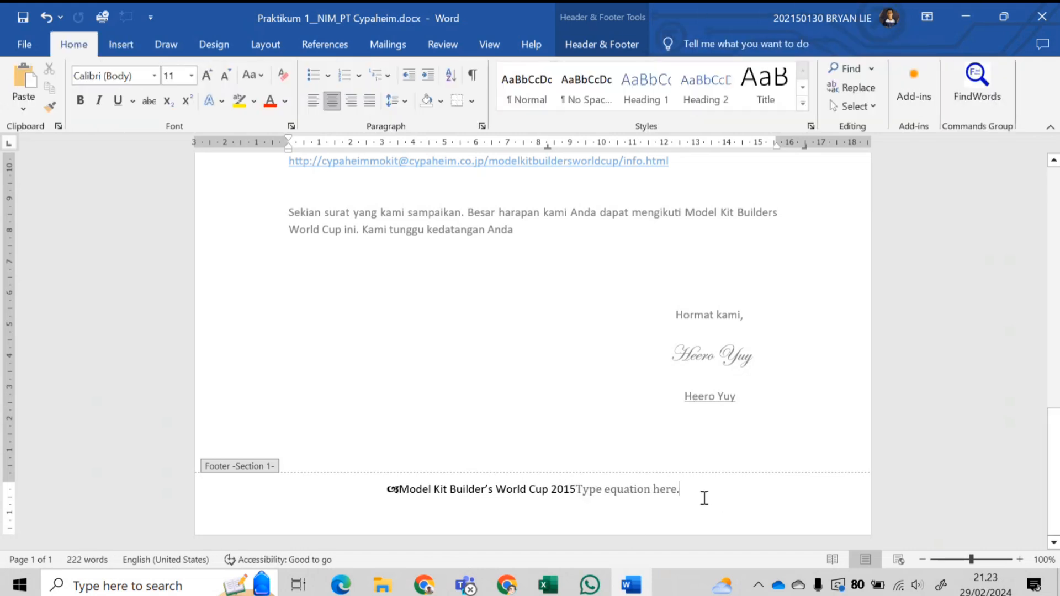
key(ctrl+z)
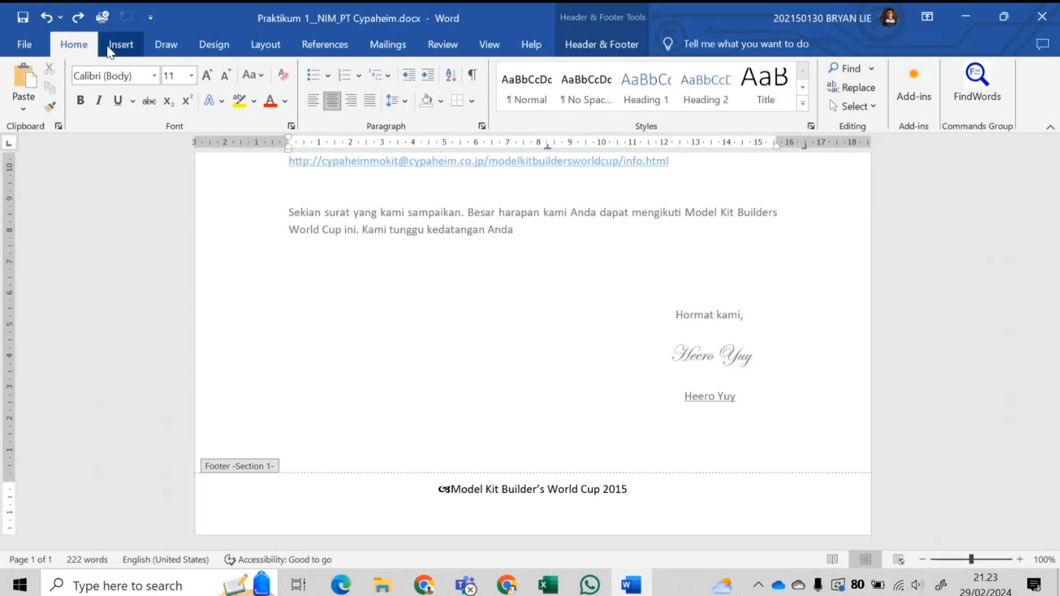
click(110, 50)
click(822, 87)
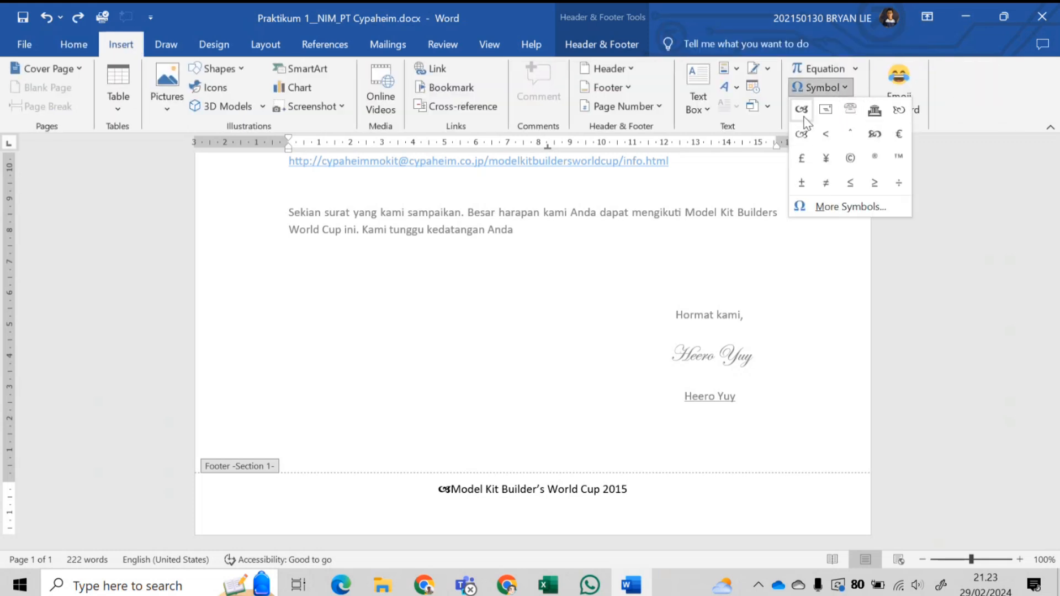
click(874, 133)
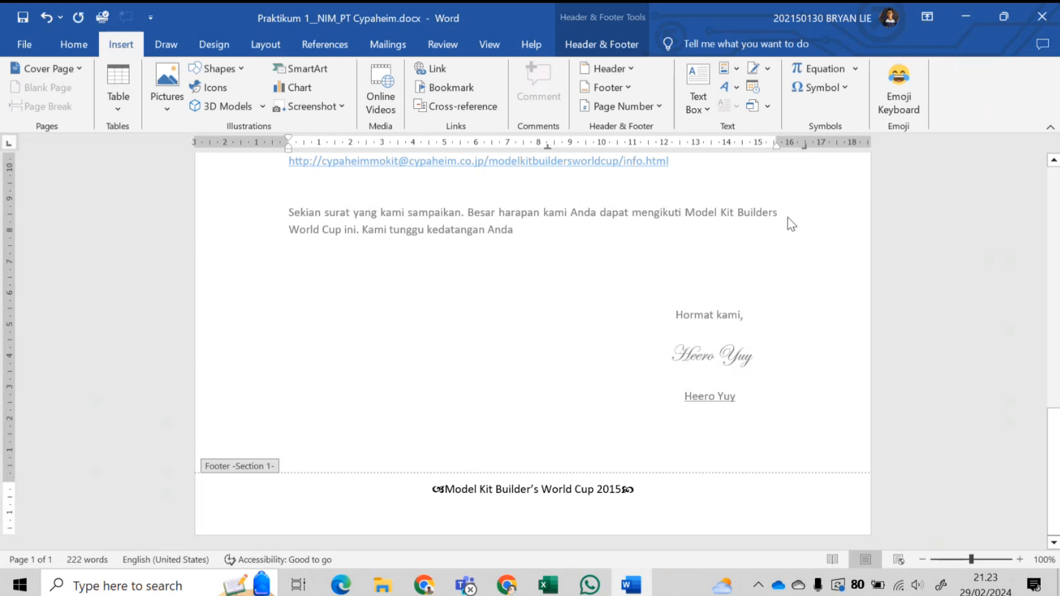
click(828, 86)
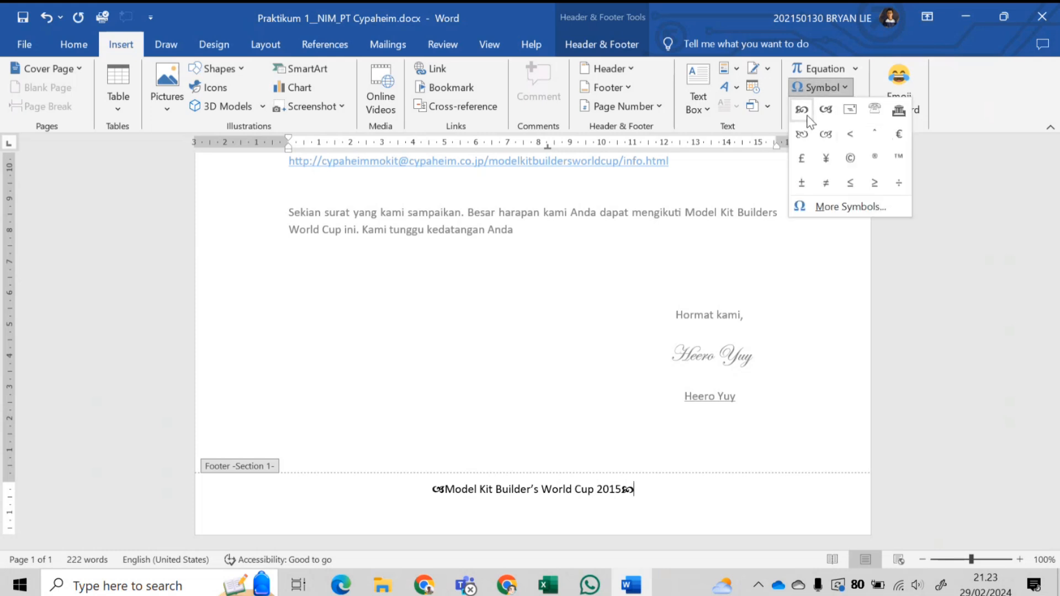
click(832, 205)
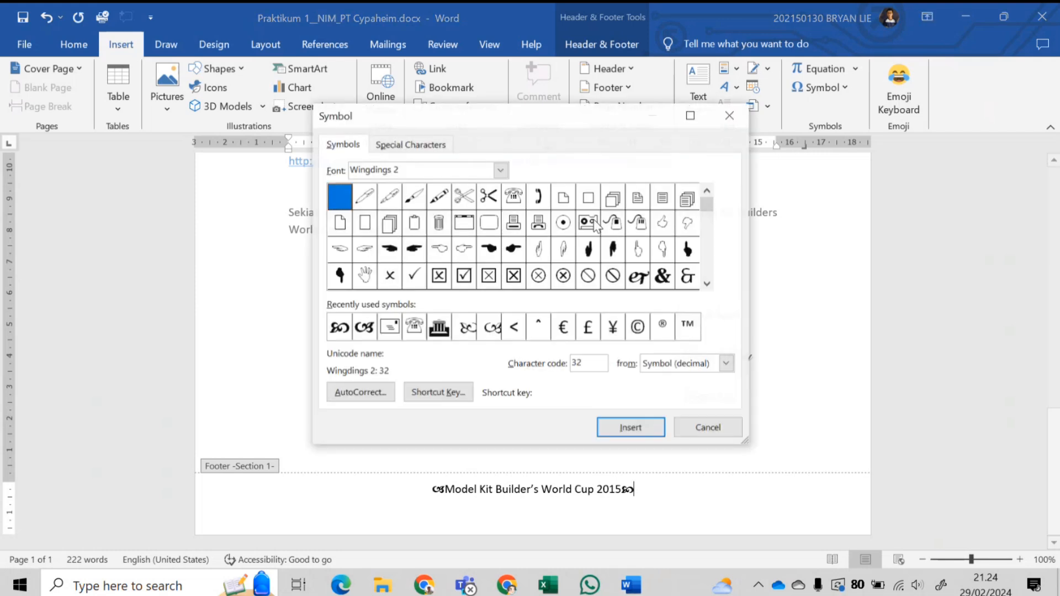
click(500, 170)
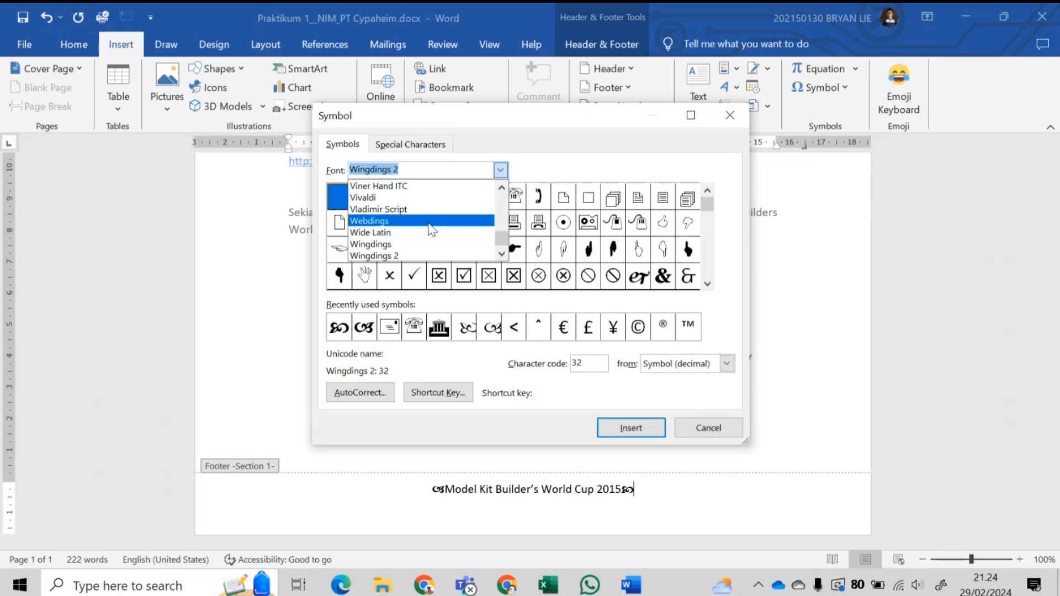
click(389, 221)
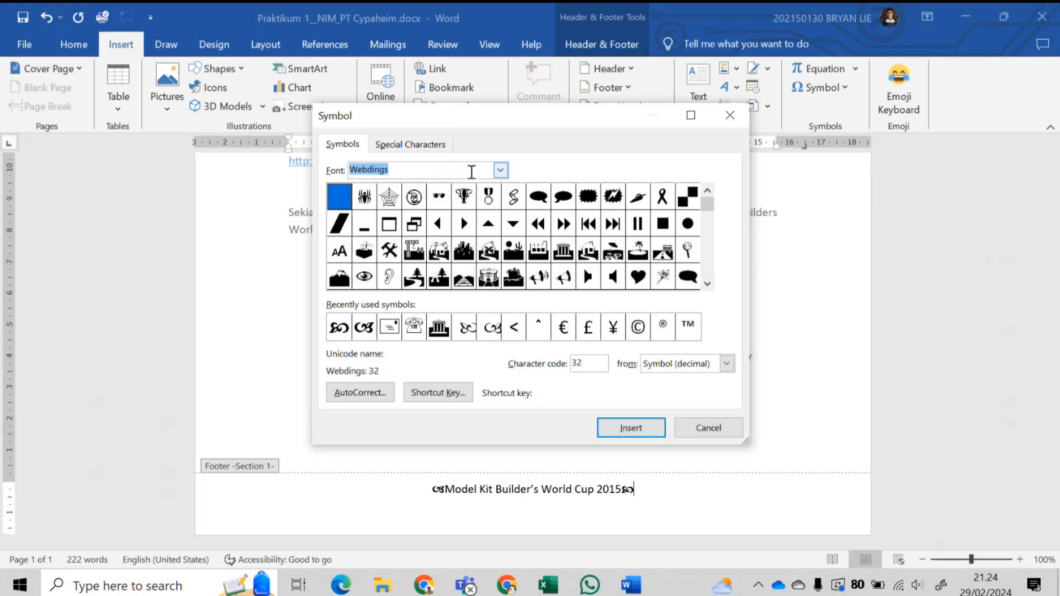
click(500, 170)
click(393, 244)
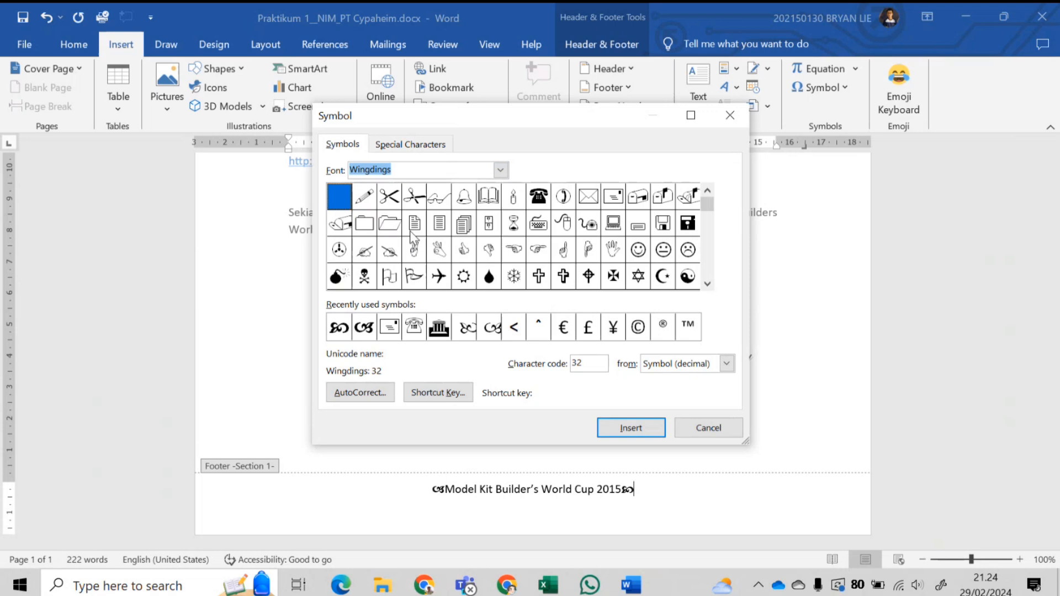
click(500, 170)
click(417, 188)
click(501, 170)
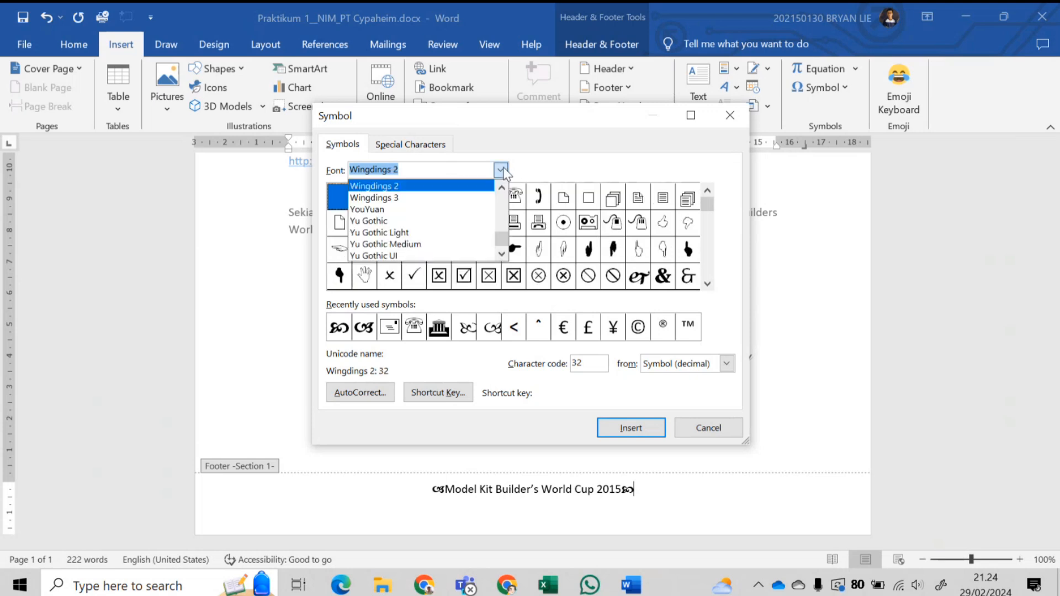
click(415, 198)
click(500, 170)
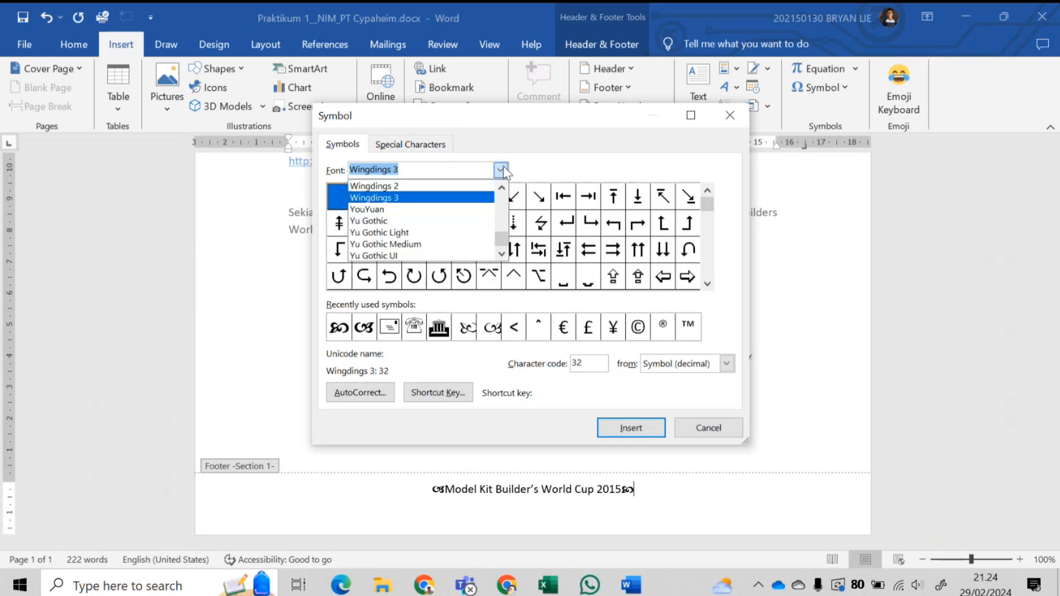
click(470, 183)
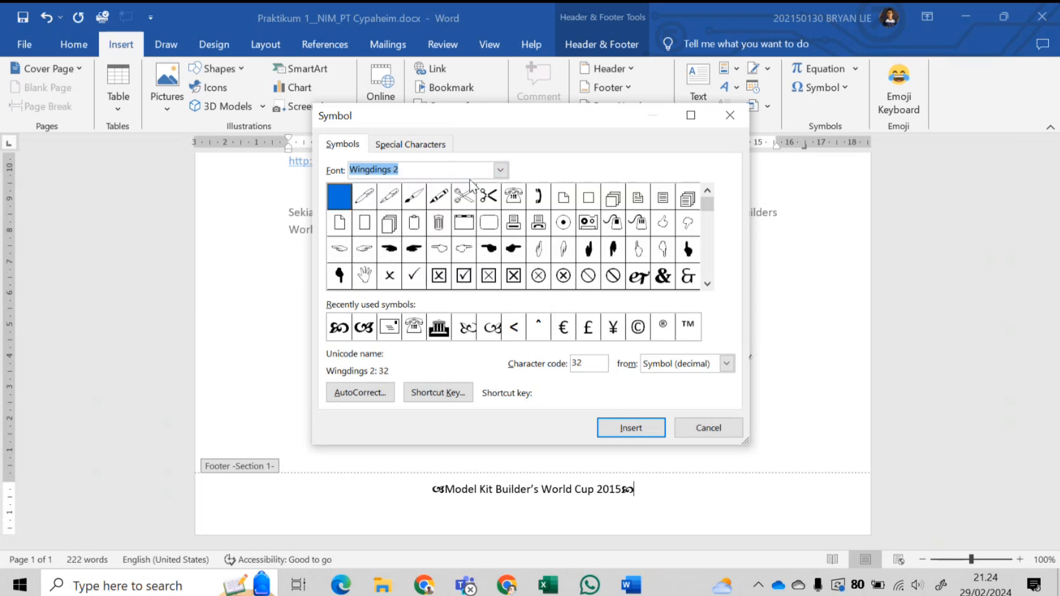
click(707, 284)
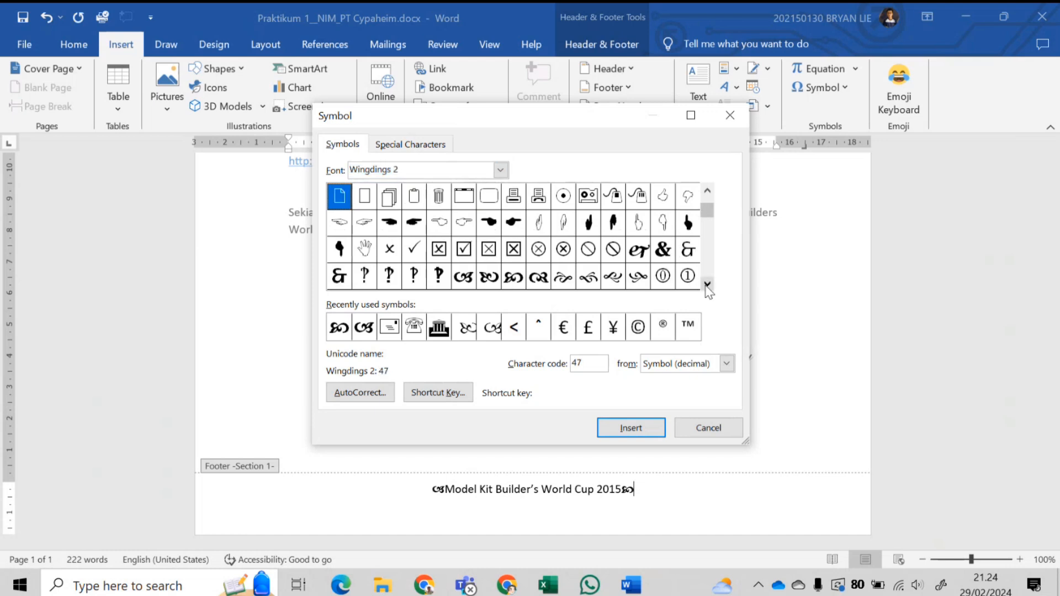
click(707, 284)
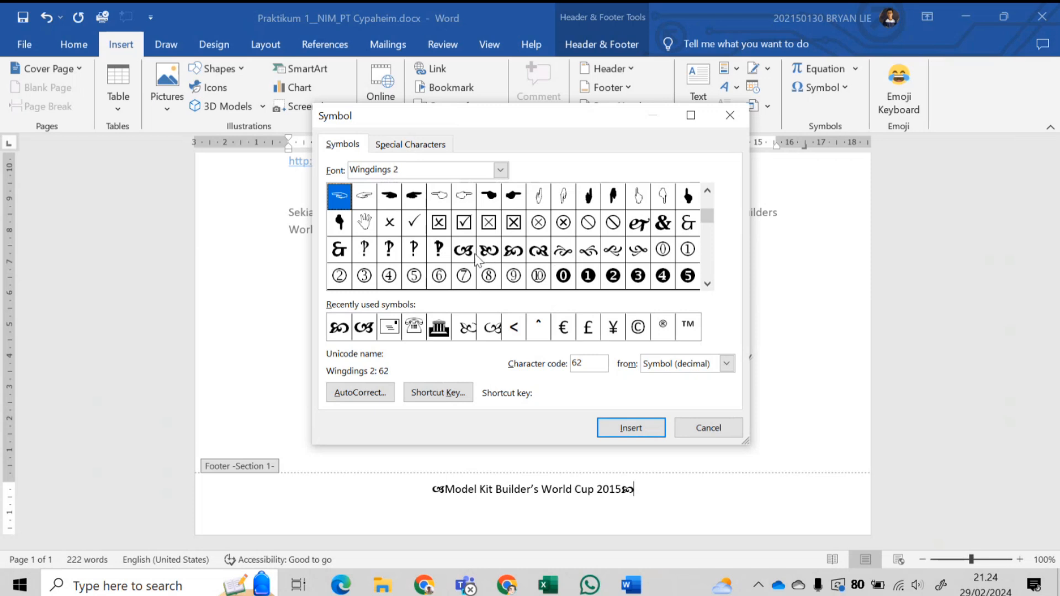
click(538, 250)
click(648, 430)
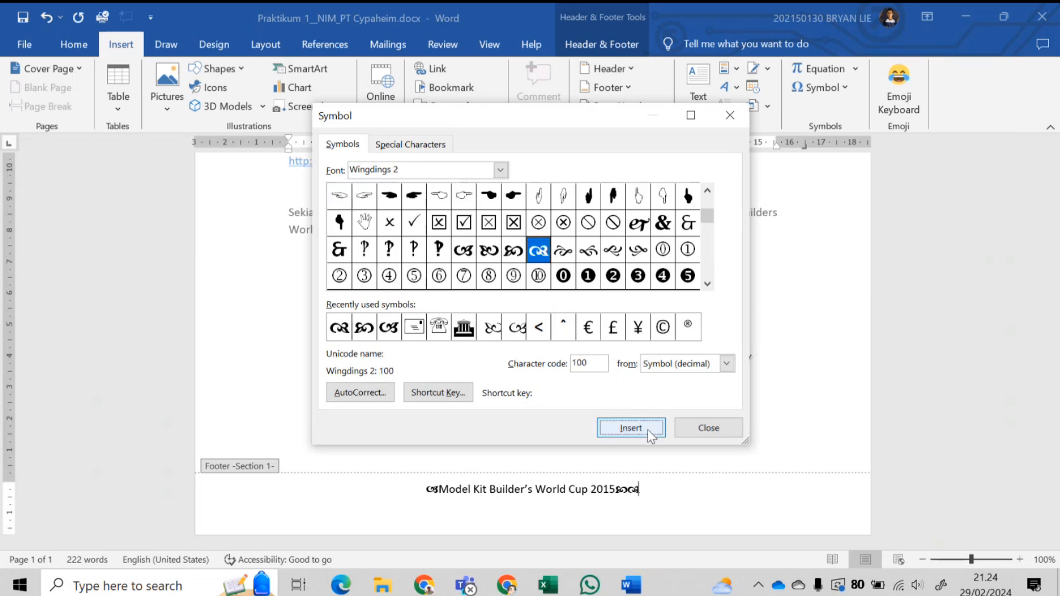
click(696, 430)
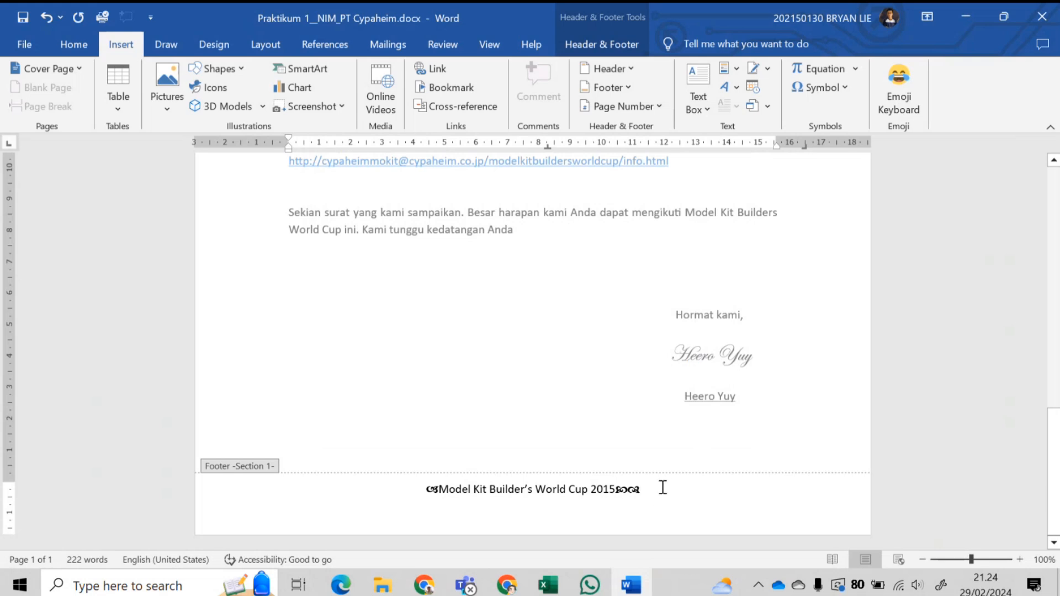
key(BackSpace)
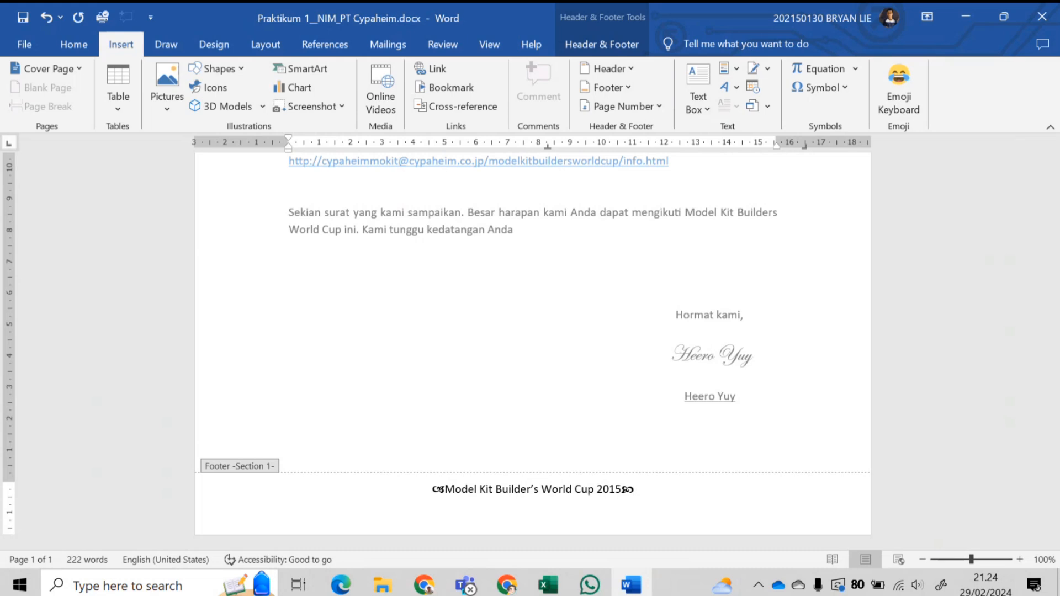
click(428, 489)
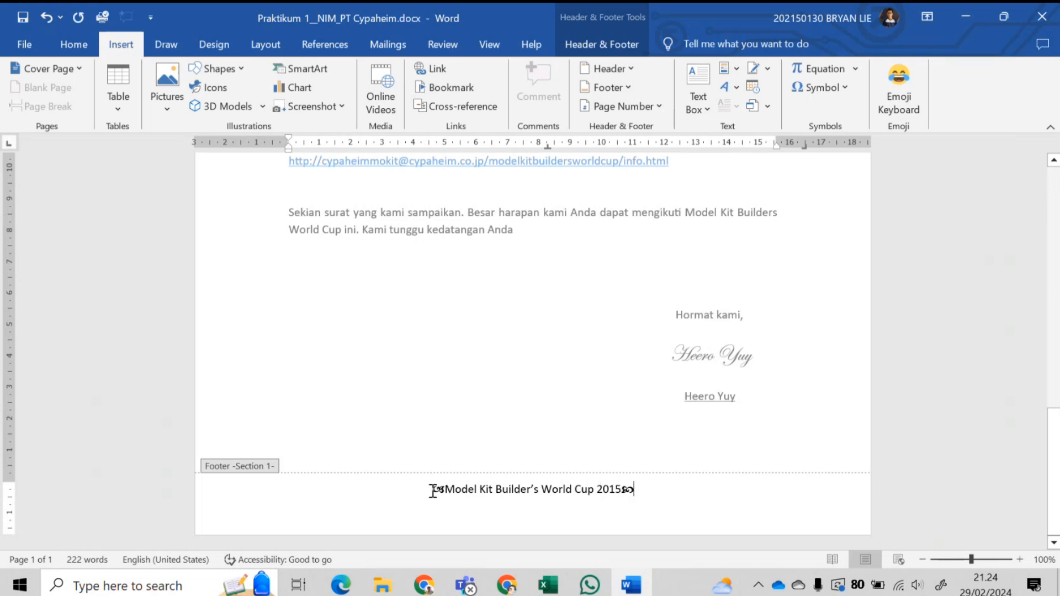
drag(432, 490, 652, 490)
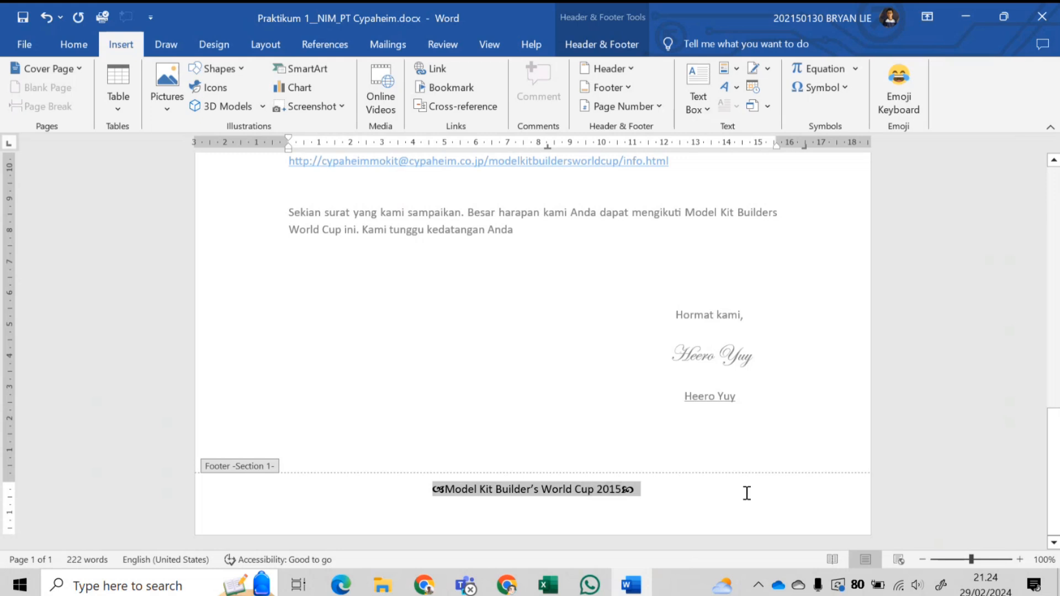
- Select the footer text and choose the thick 3 pt line in paragraph Borders
drag(746, 493, 813, 495)
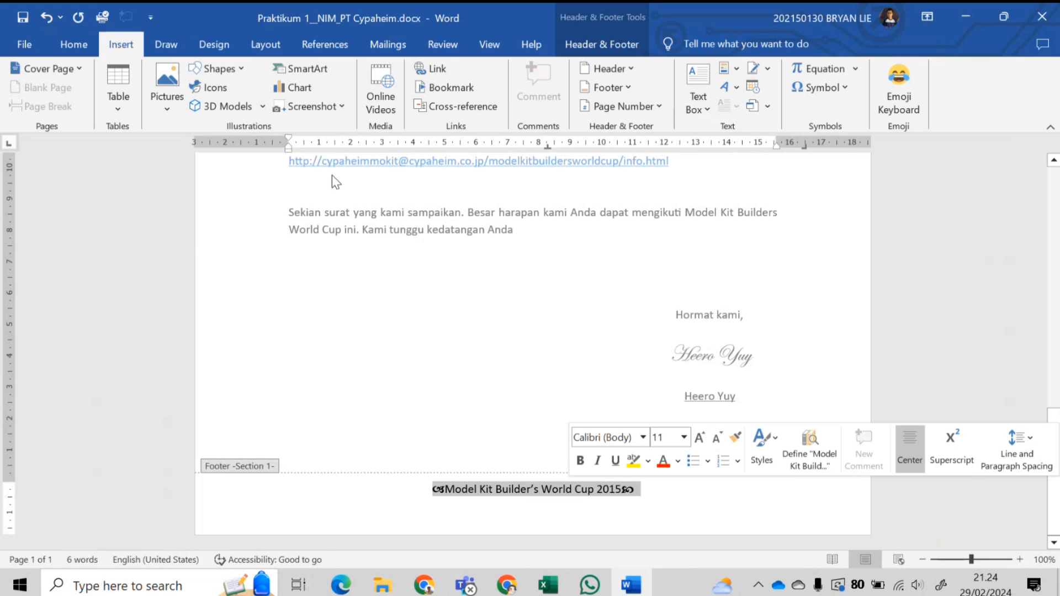
click(227, 41)
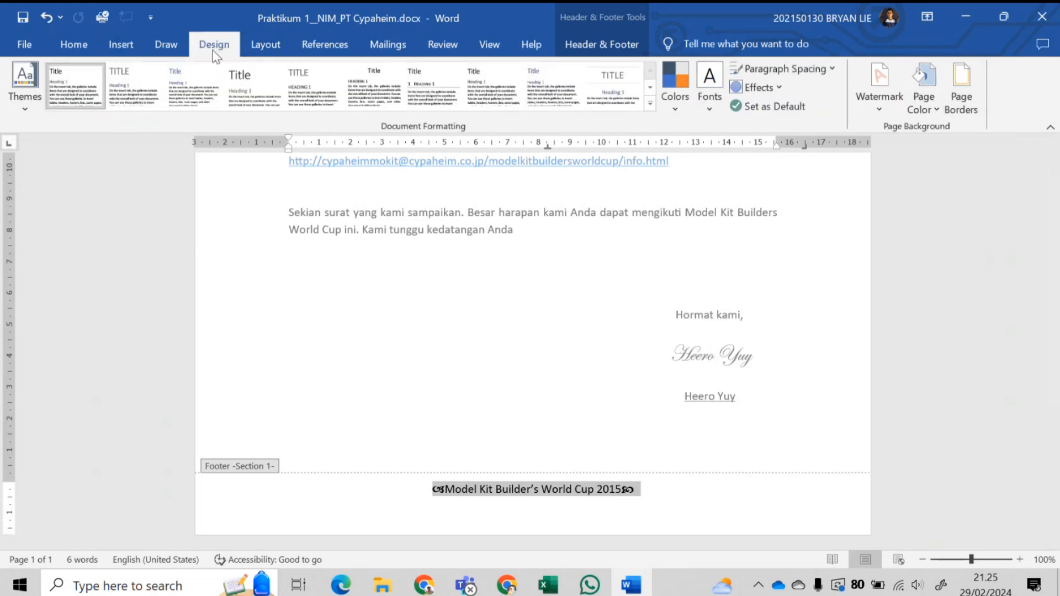
click(962, 95)
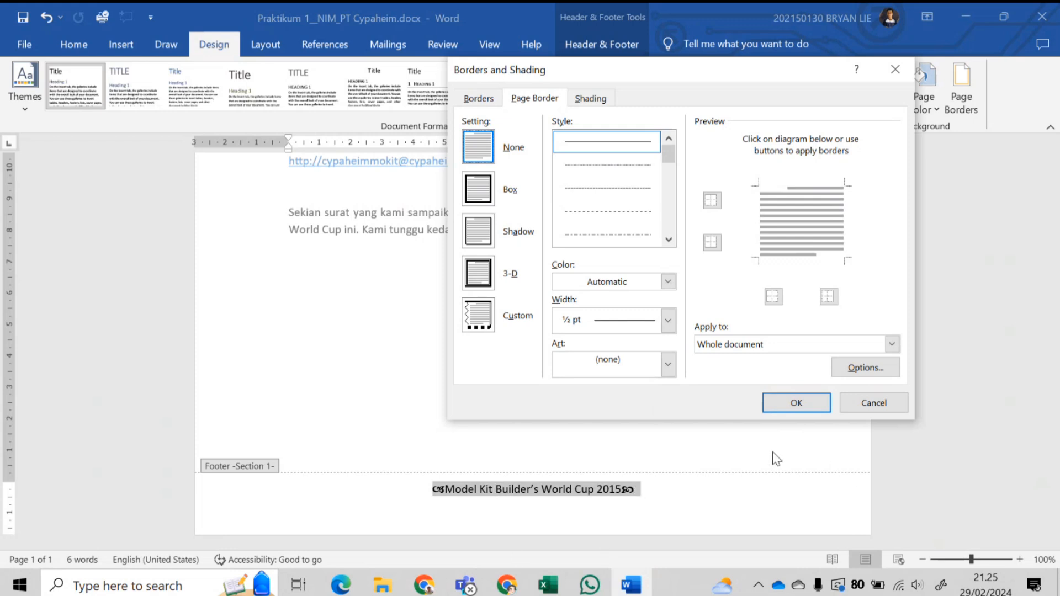
click(472, 98)
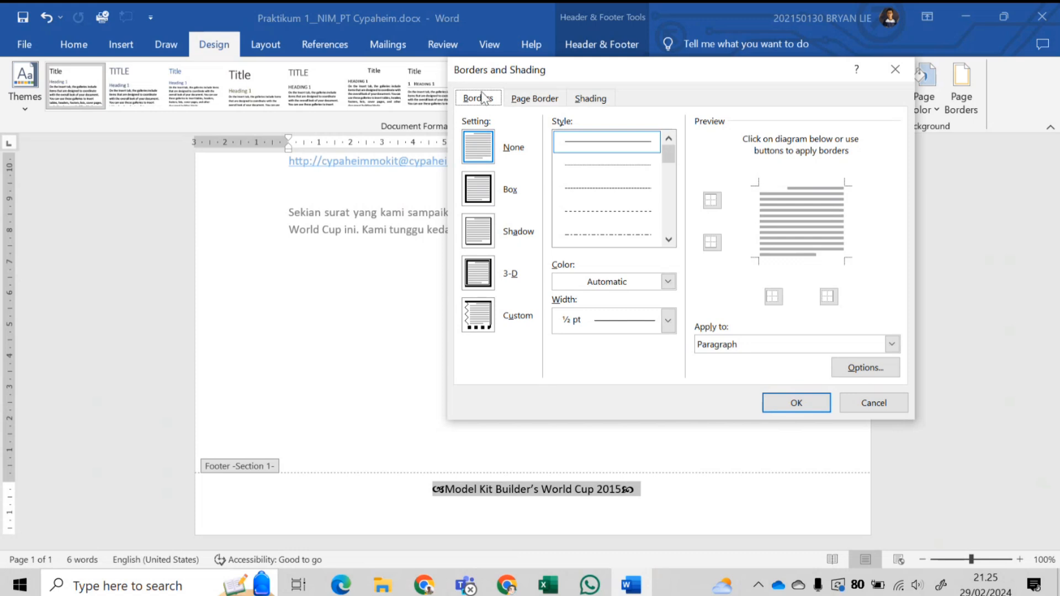
scroll(626, 208, down, 3)
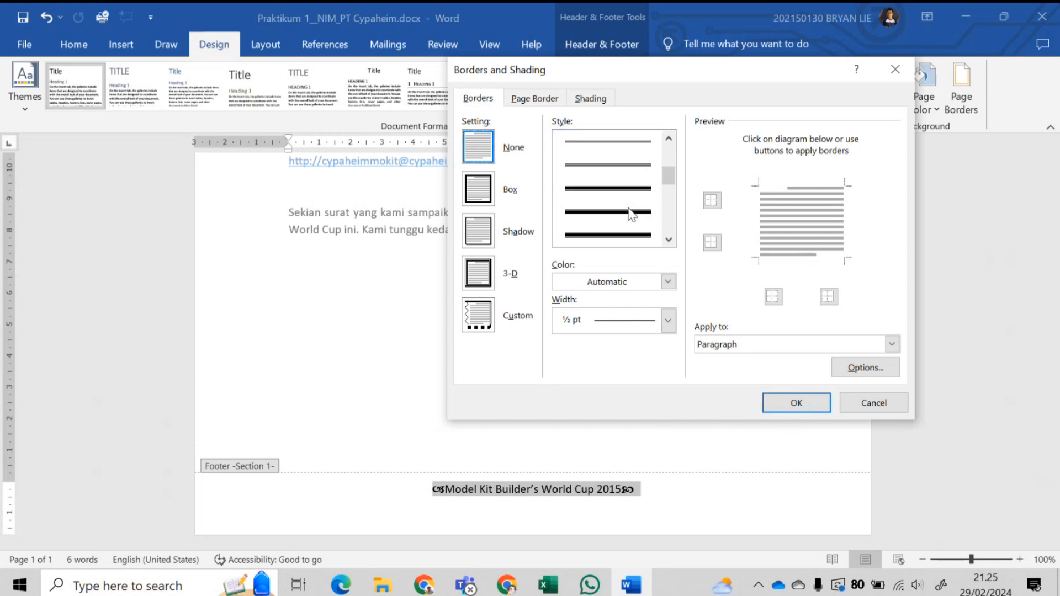
click(628, 231)
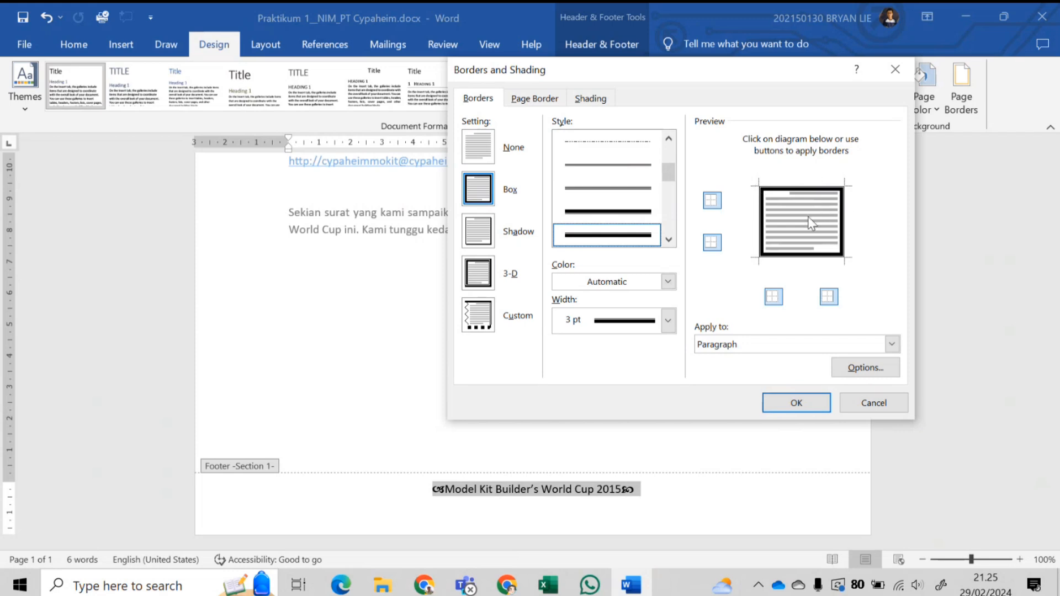
- Keep only the top border and apply it to the paragraph
click(710, 243)
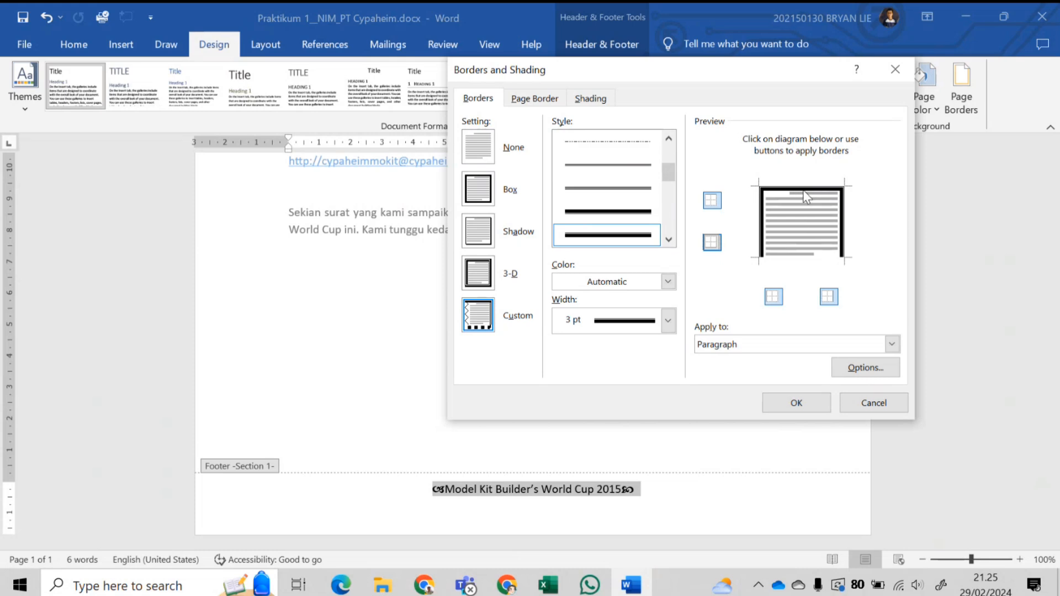
click(716, 244)
click(712, 243)
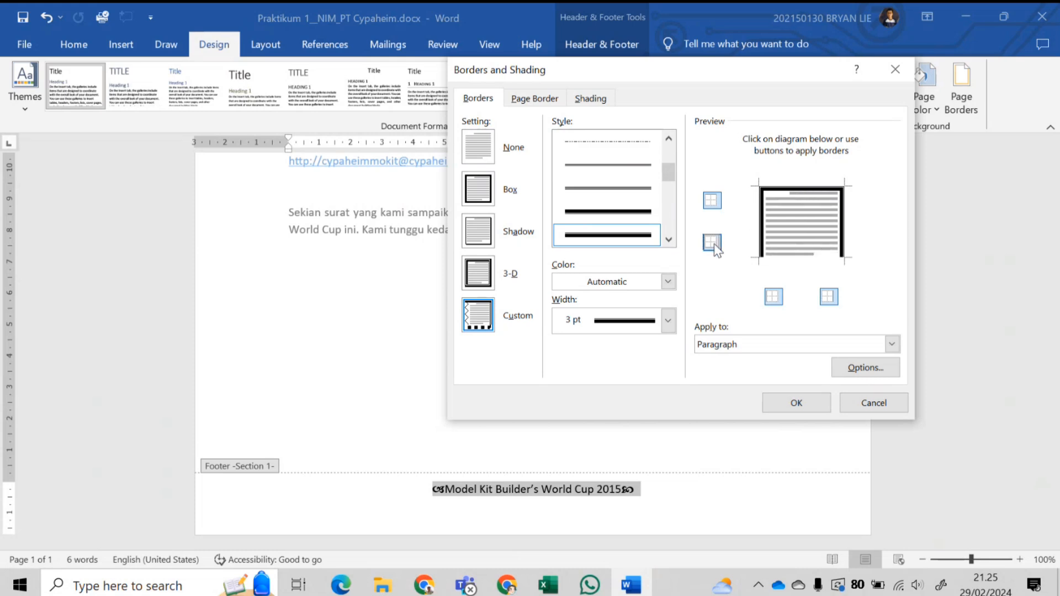
click(775, 296)
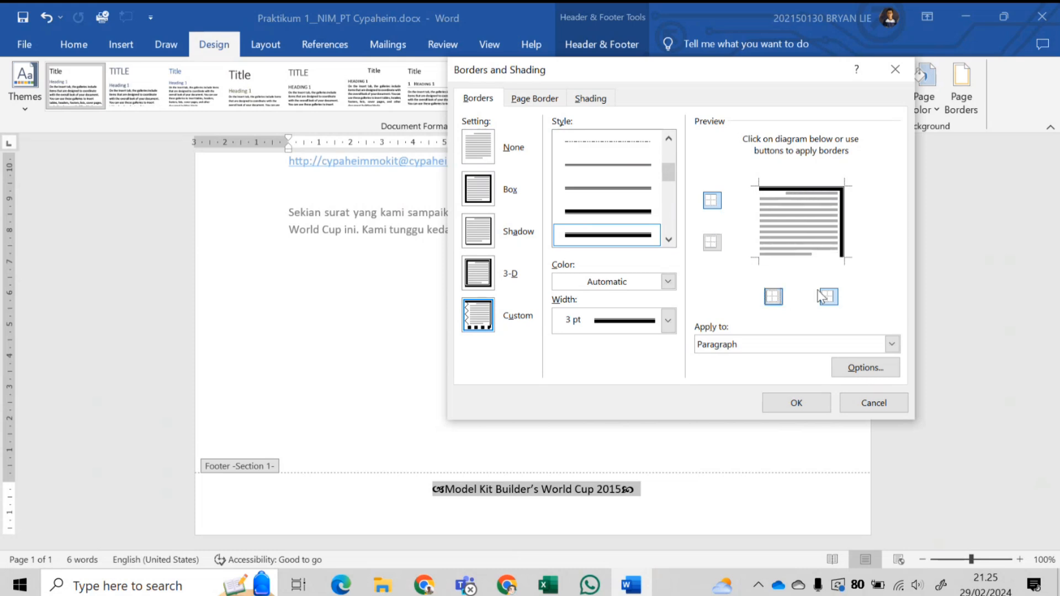
click(842, 234)
click(842, 227)
click(841, 227)
click(746, 345)
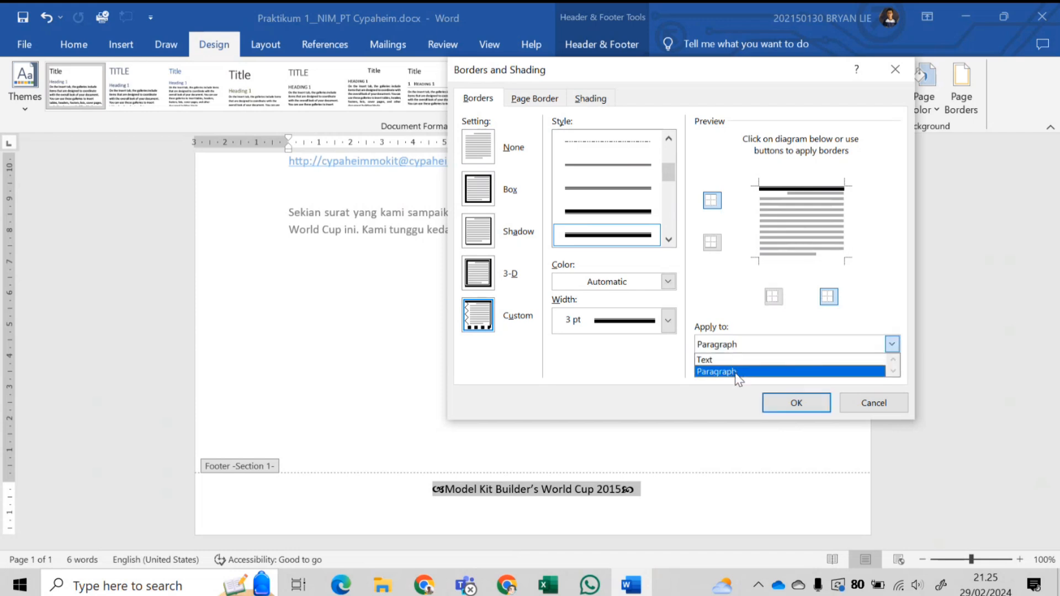
click(813, 409)
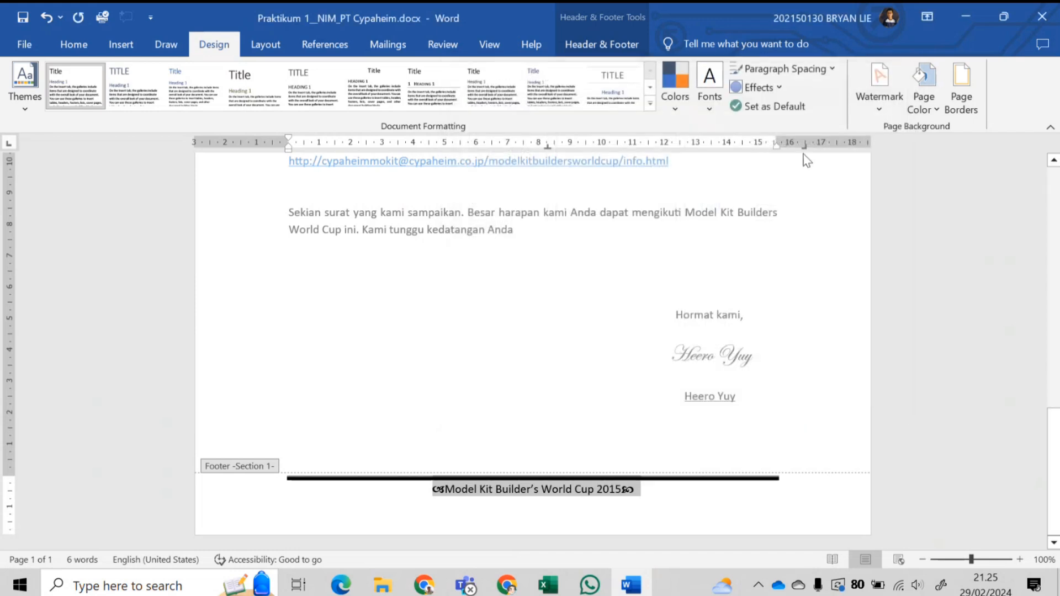
- Apply the thick top rule, undo it, and reopen Borders with Apply to Text
click(973, 91)
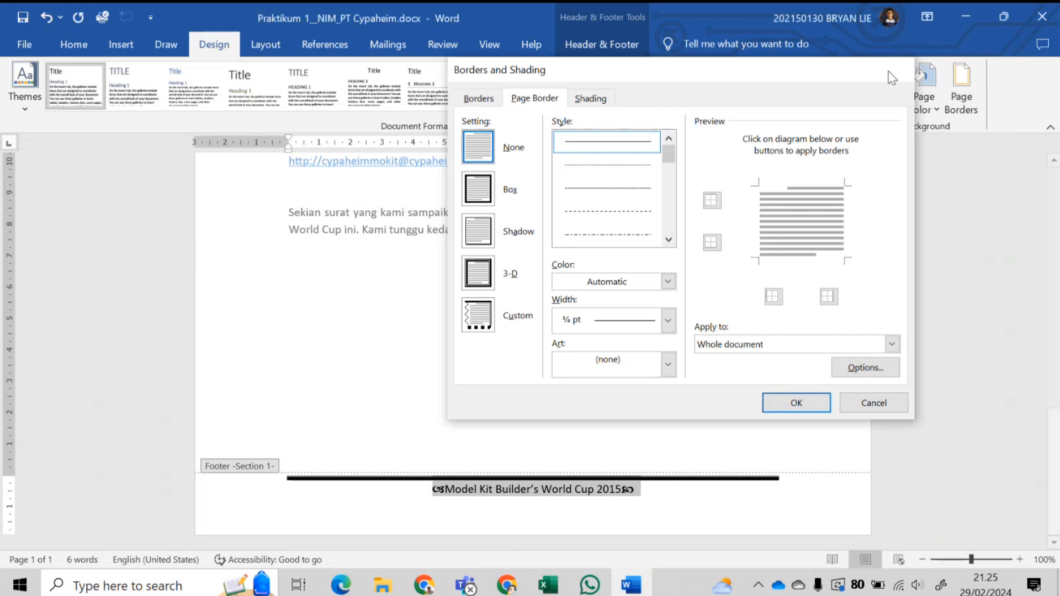
click(892, 71)
key(ctrl+z)
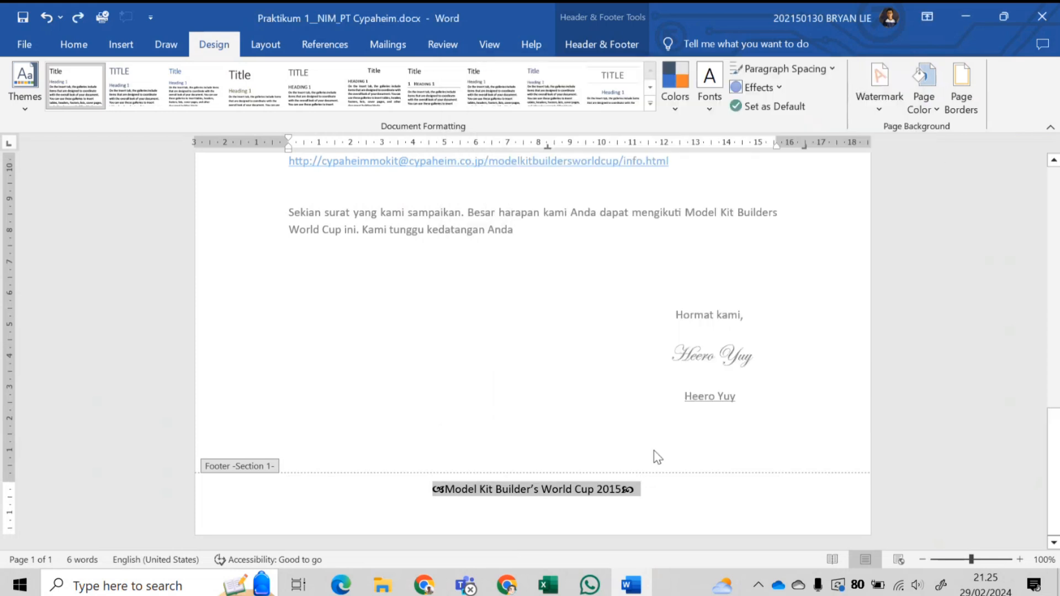
click(966, 113)
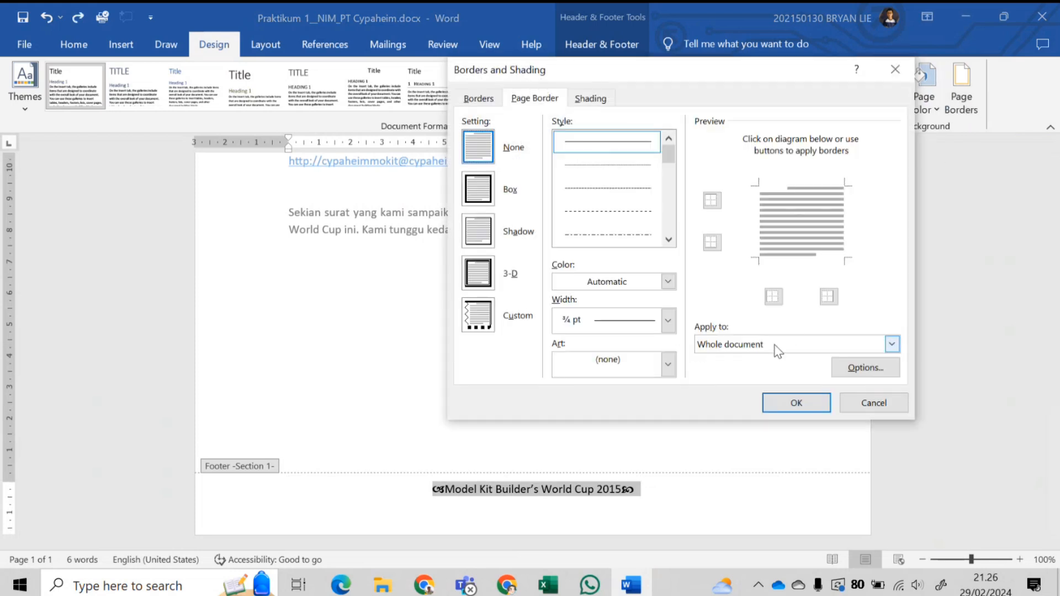
click(740, 343)
click(493, 100)
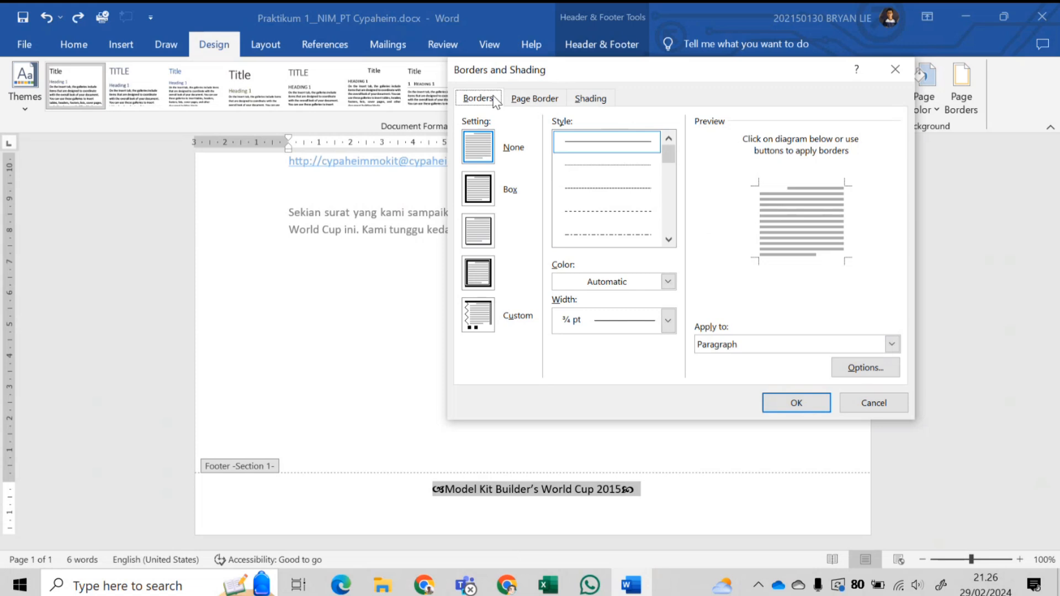
click(739, 345)
click(719, 359)
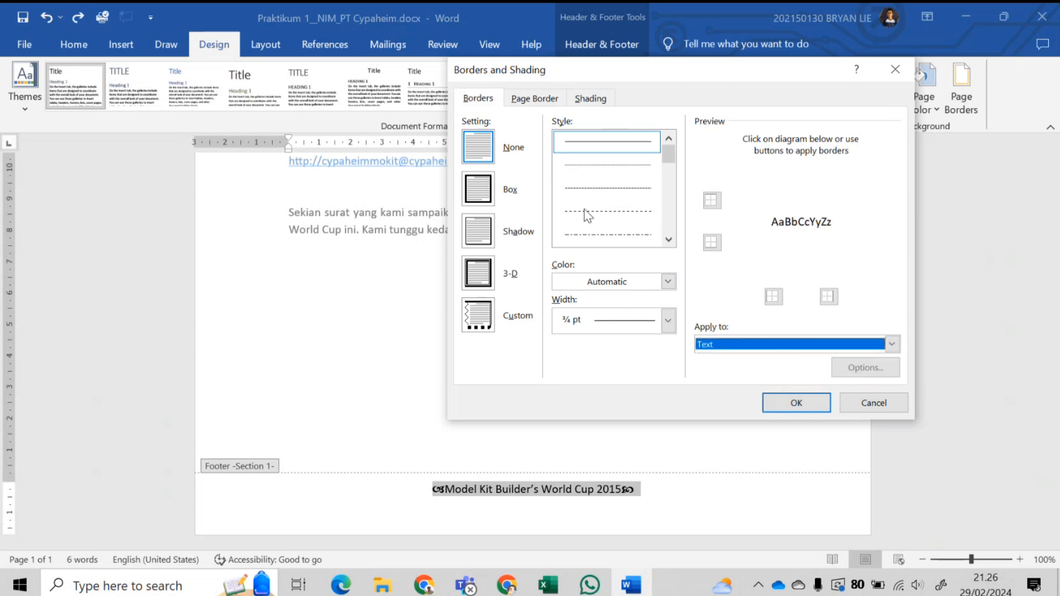
- Try dashed and 3 pt thin-thick line styles on the preview's top edge
click(584, 214)
scroll(583, 215, down, 5)
click(480, 150)
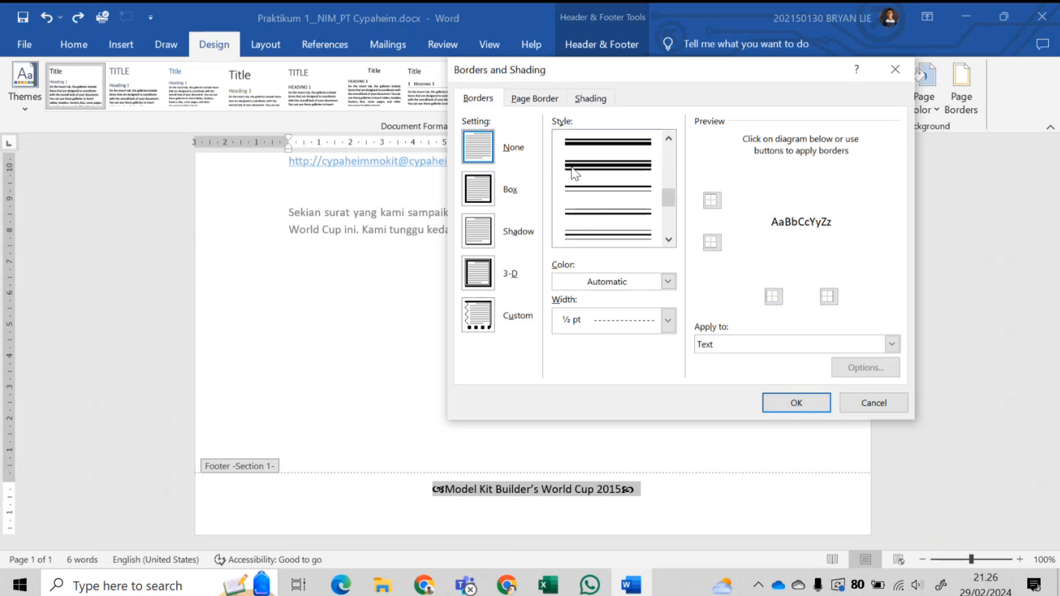
click(598, 144)
click(716, 243)
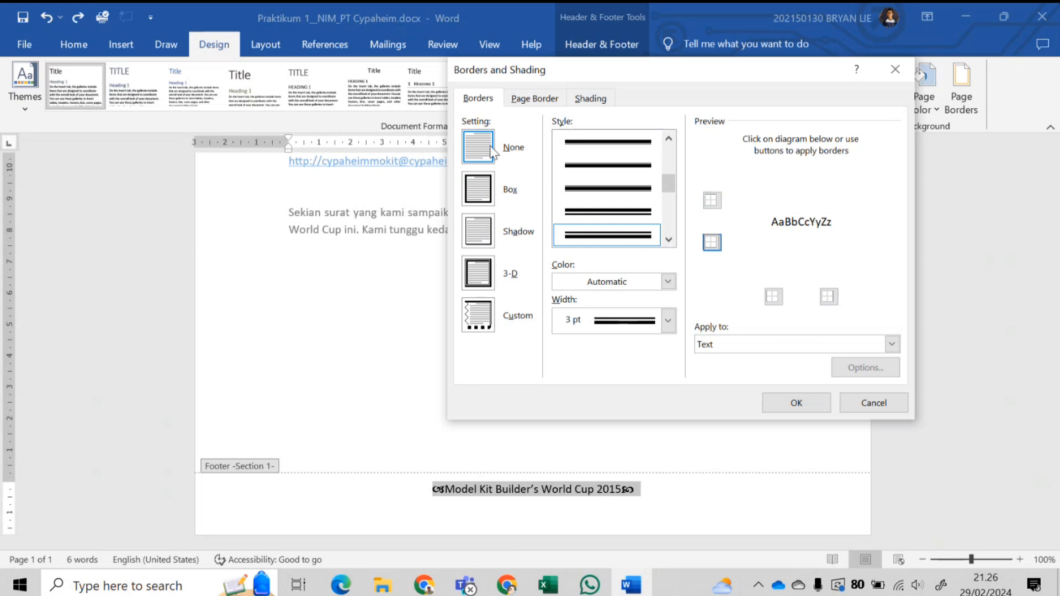
click(711, 201)
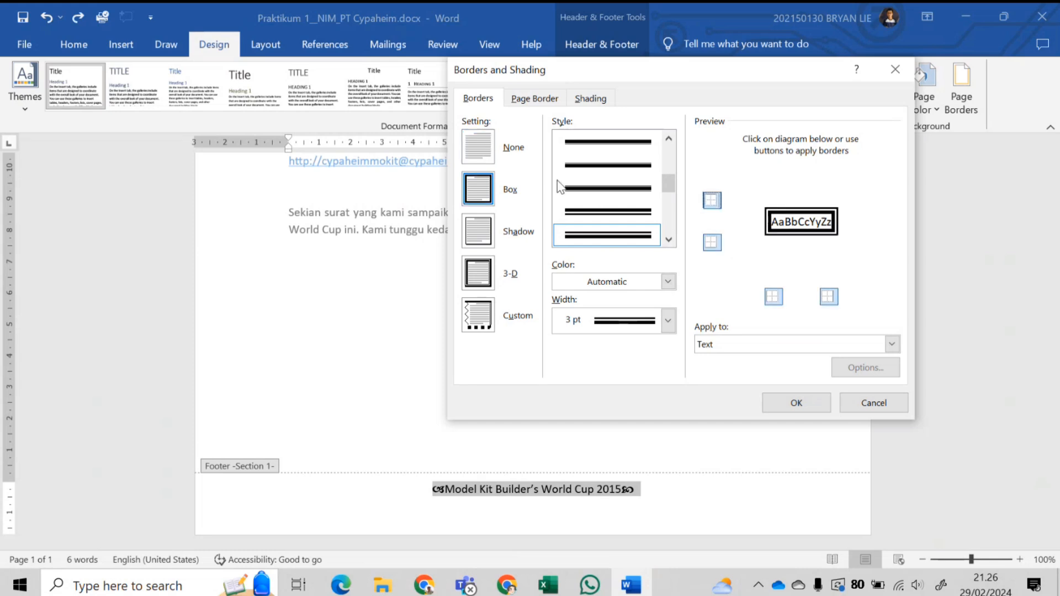
click(484, 153)
click(641, 213)
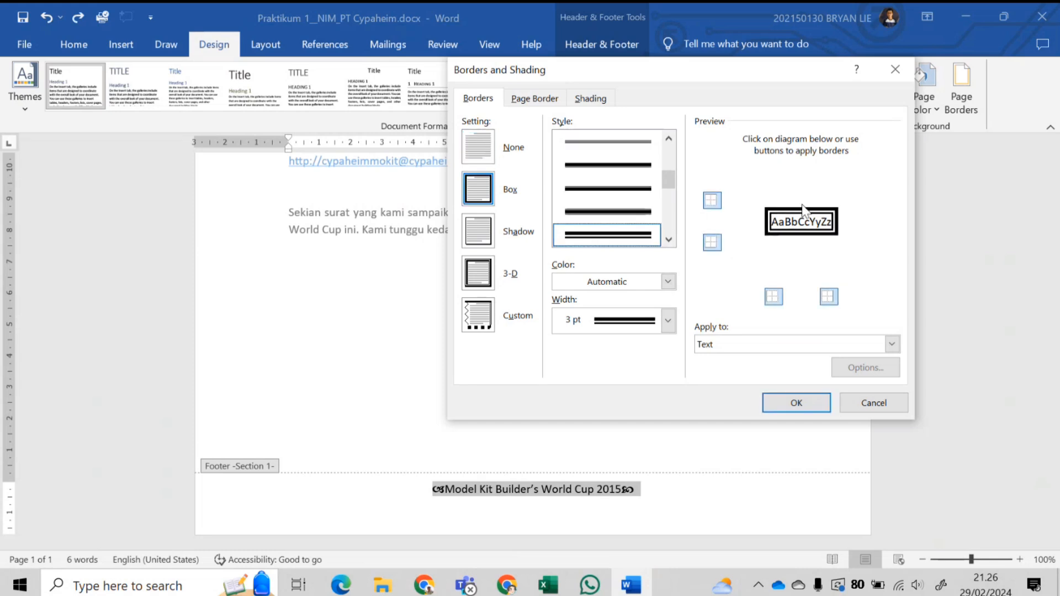
click(711, 201)
- Test dotted, box and shadow border settings, then reset the border to none
scroll(591, 199, up, 3)
scroll(591, 200, up, 1)
click(598, 166)
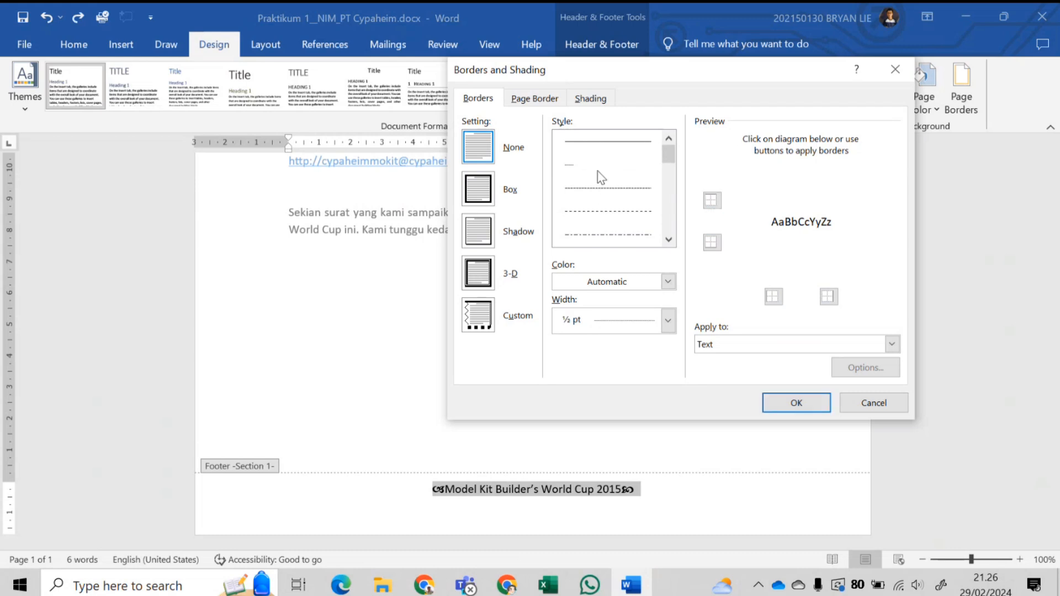
click(490, 158)
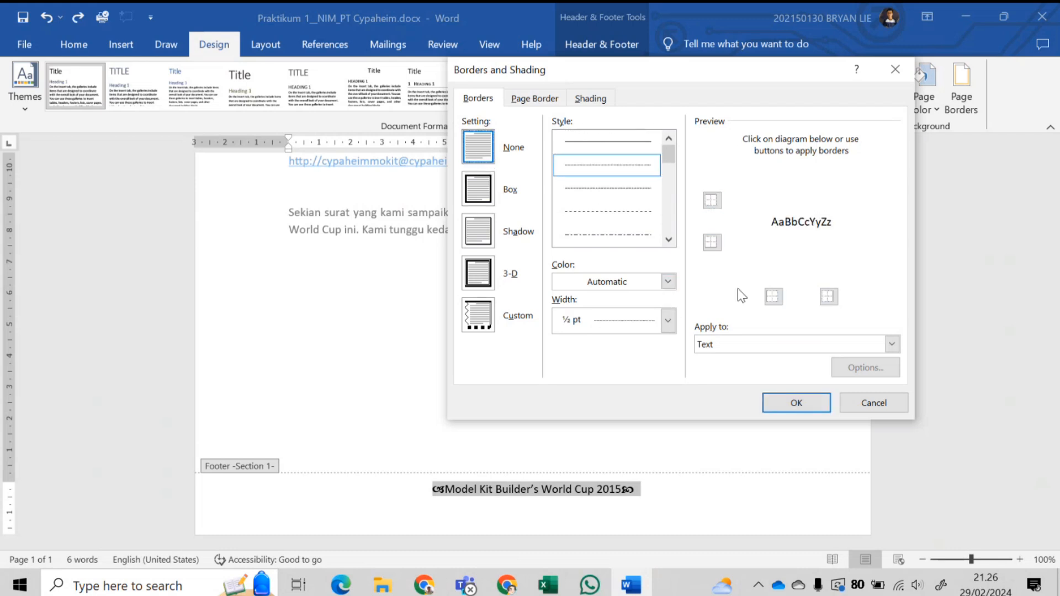
click(785, 219)
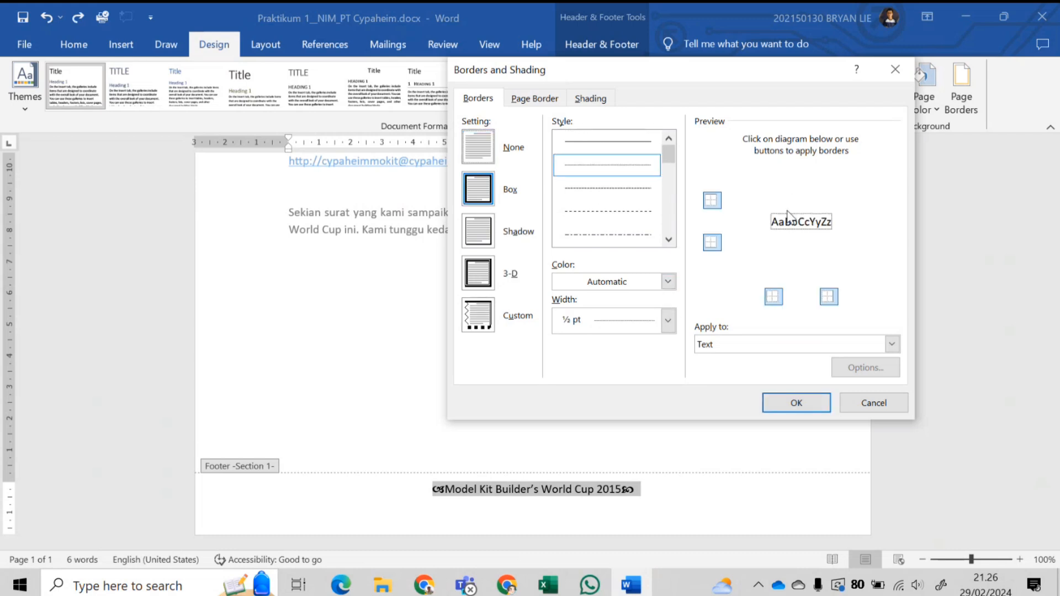
click(711, 201)
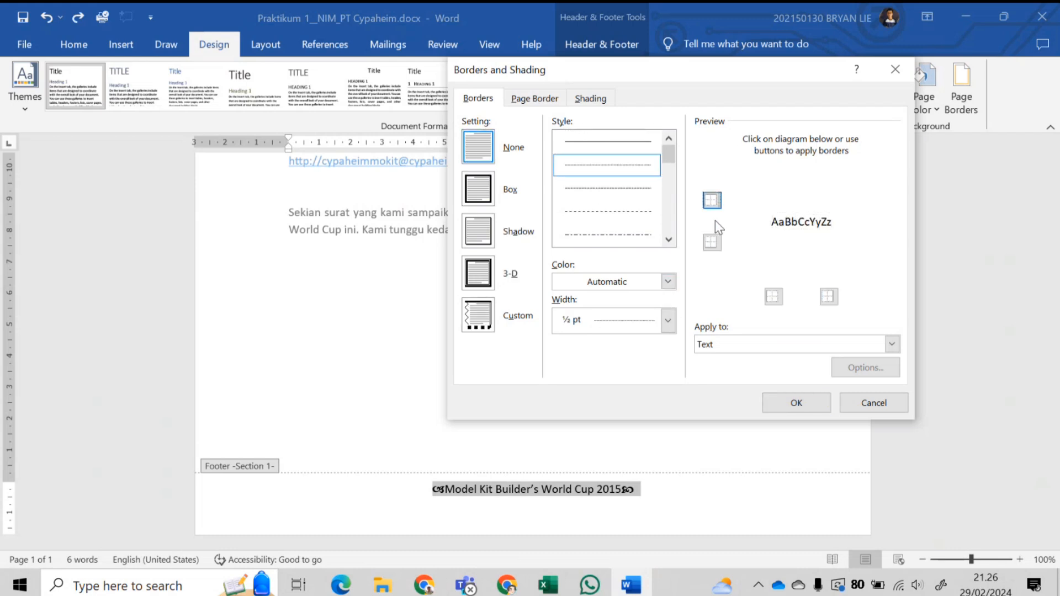
click(478, 189)
click(478, 231)
click(480, 148)
- Pick the thick double 3 pt line for the paragraph, then Undo/Redo to restore the top rule
scroll(592, 181, down, 5)
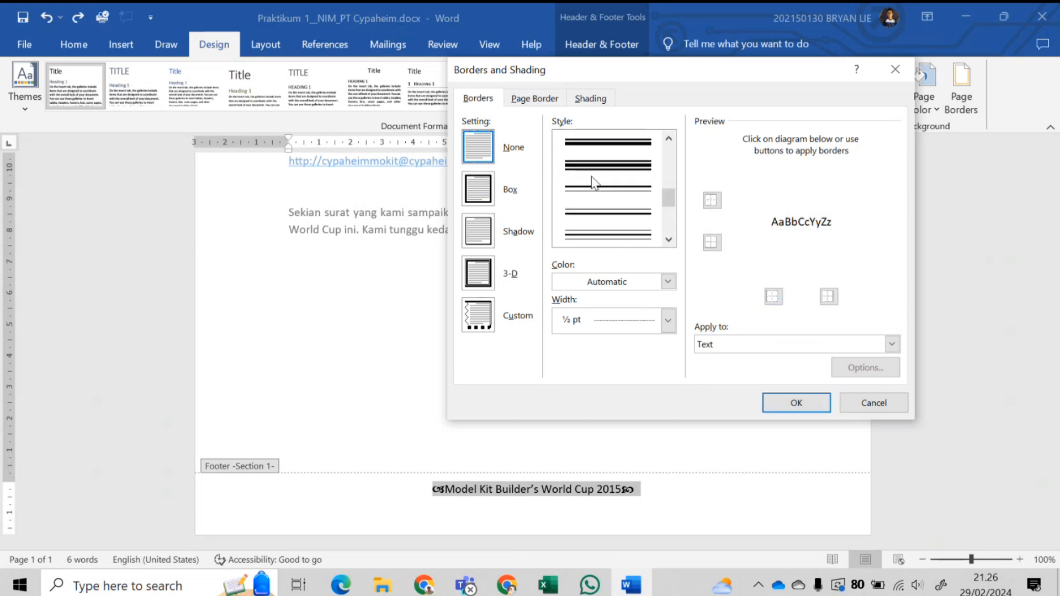
click(607, 234)
click(774, 296)
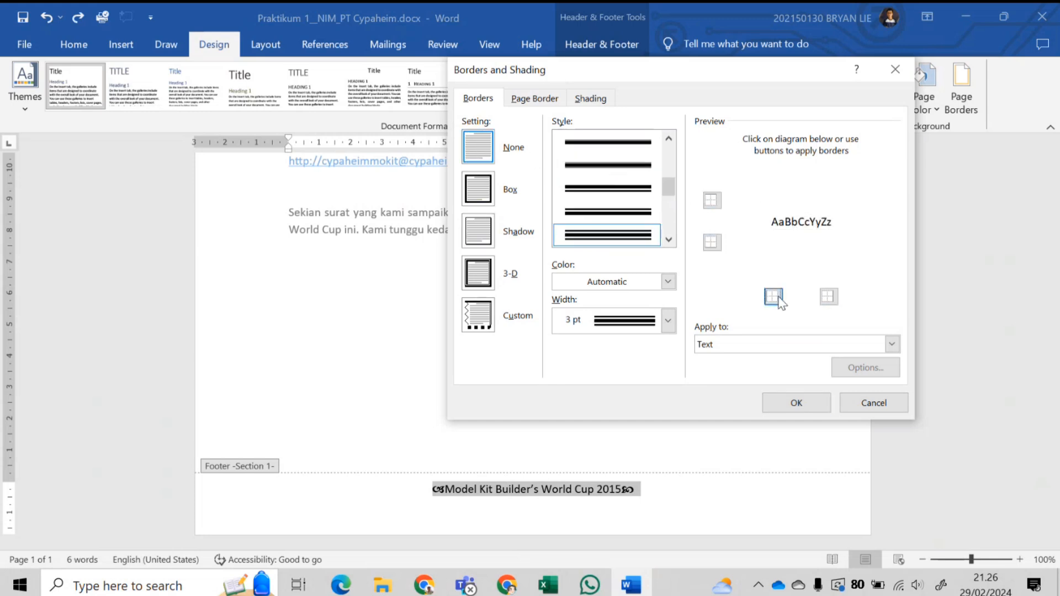
click(760, 348)
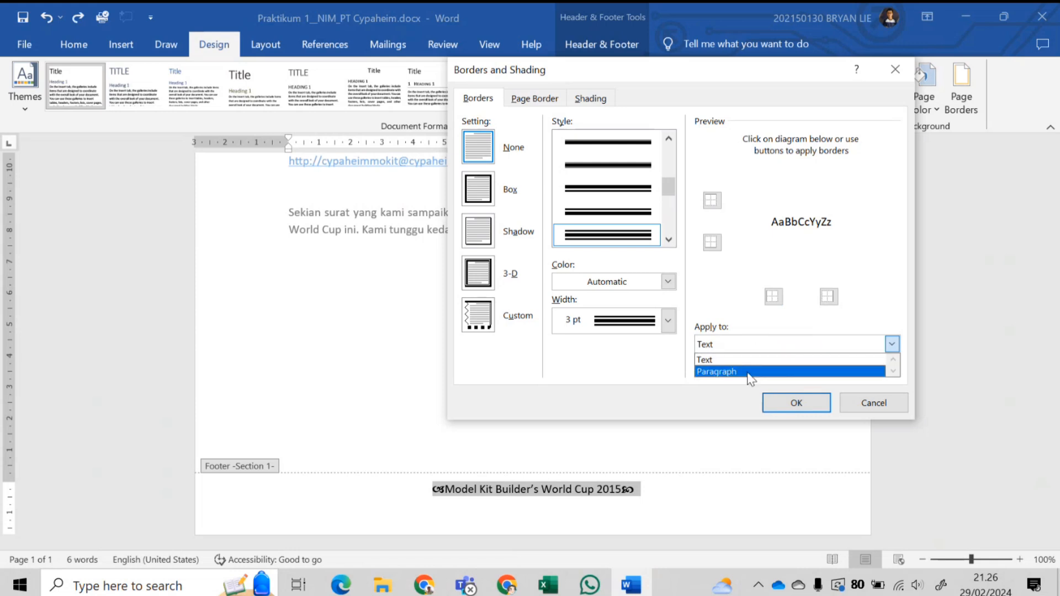
click(749, 371)
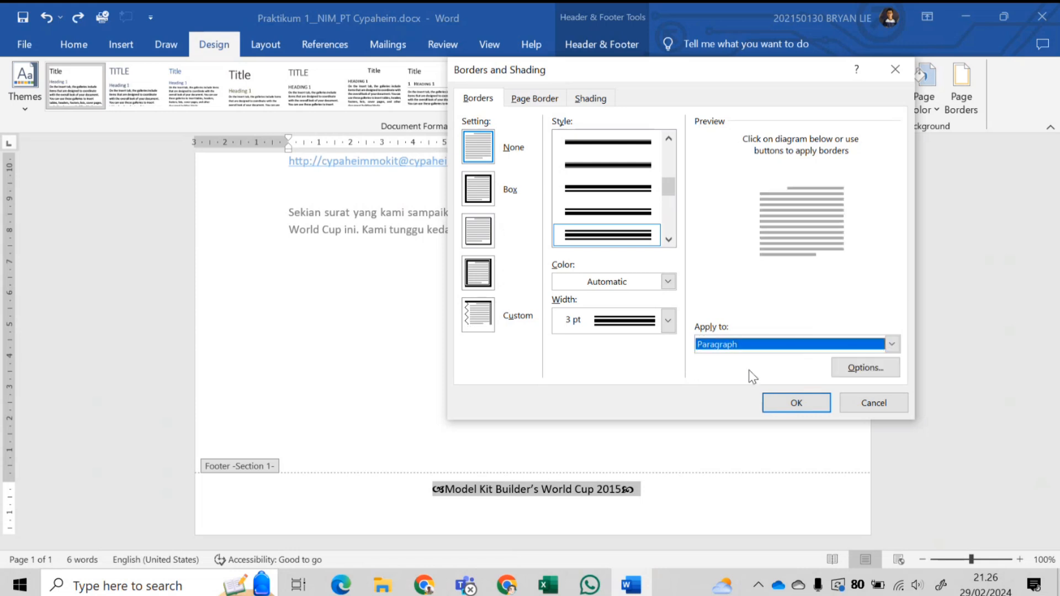
click(858, 404)
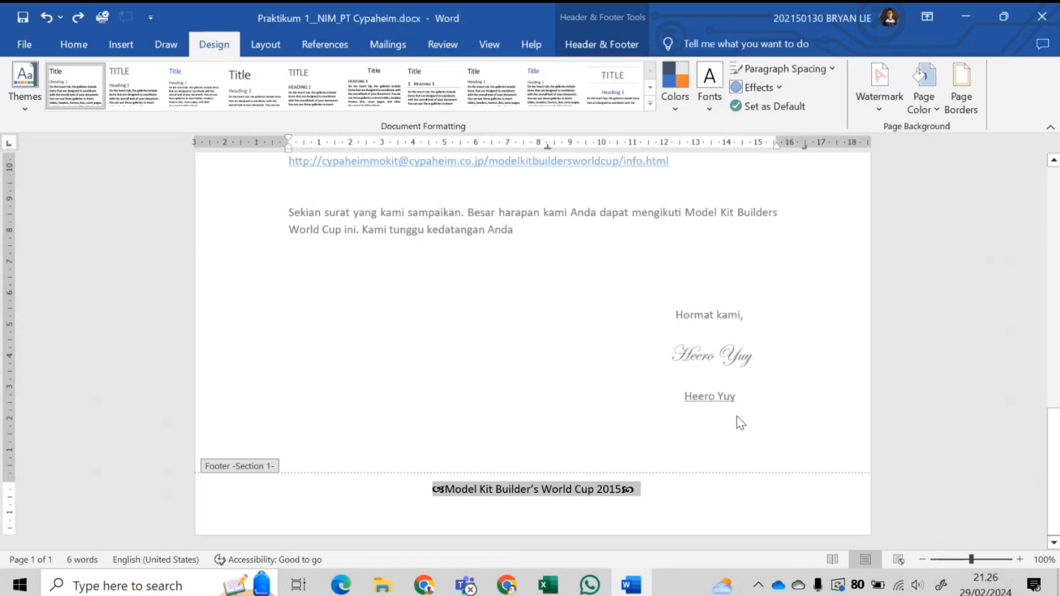
key(ctrl+z)
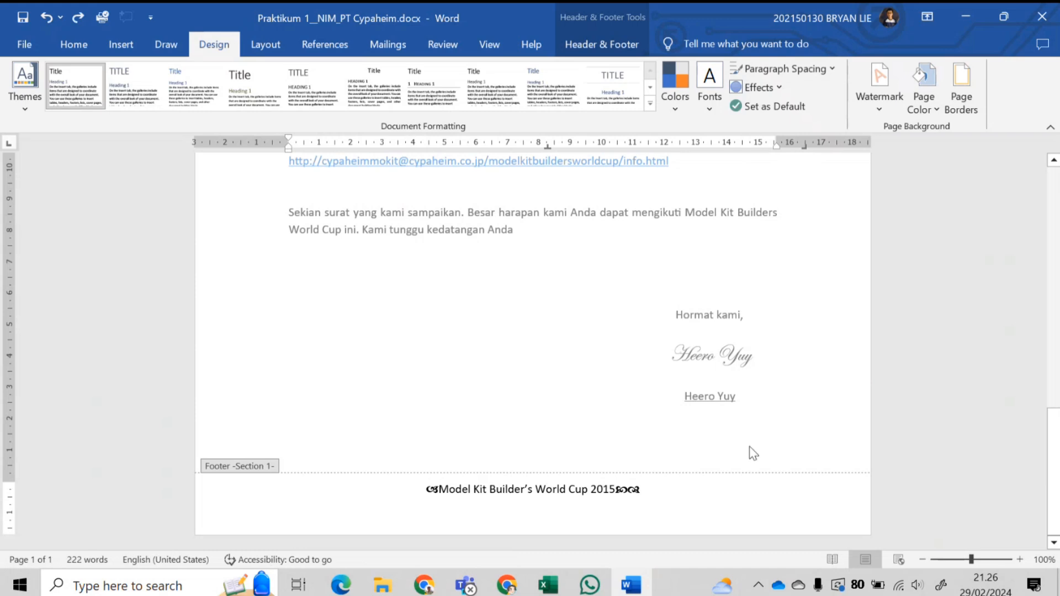
key(ctrl+y)
key(ctrl+y)
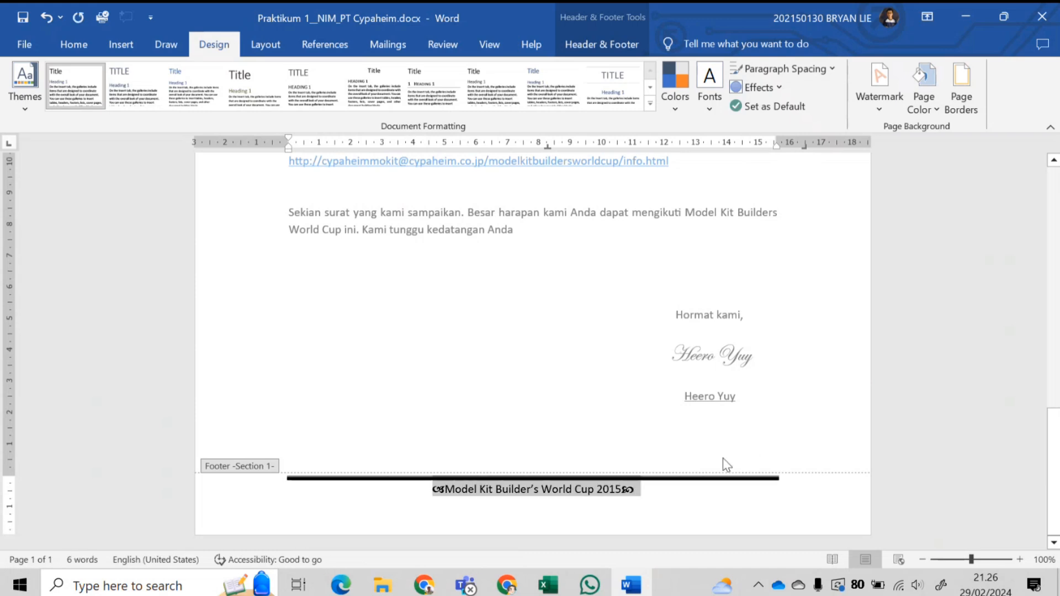
- Leave the footer, open the page header, and add two empty lines
double_click(656, 396)
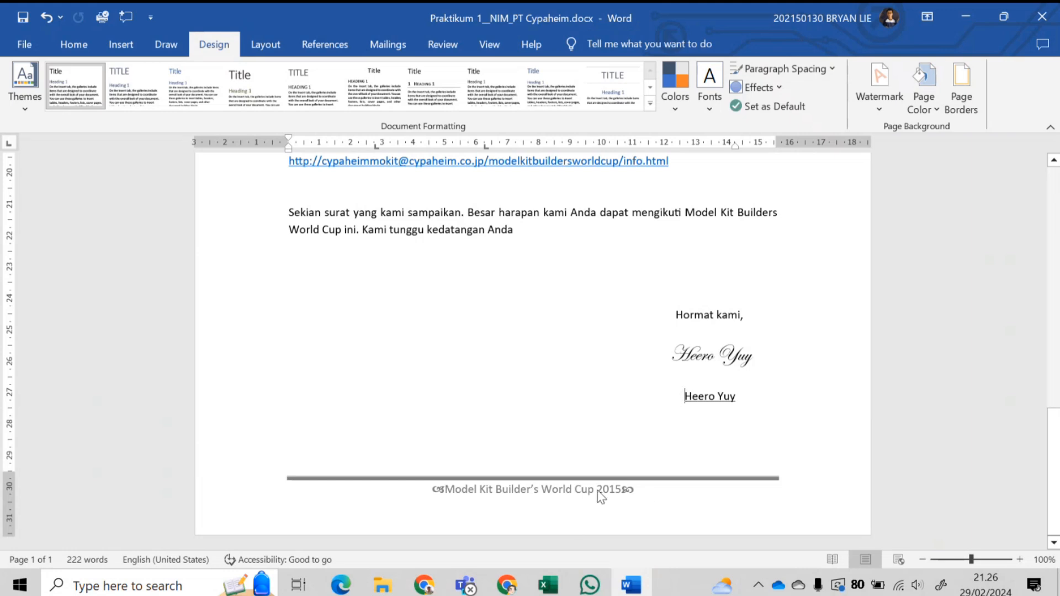
scroll(585, 465, up, 12)
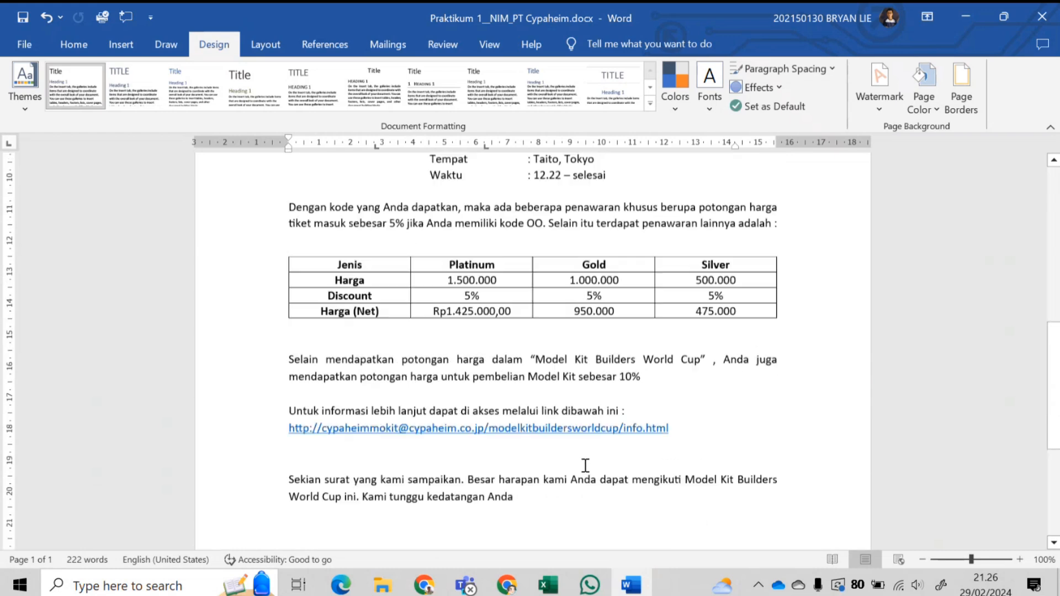
scroll(585, 465, up, 1)
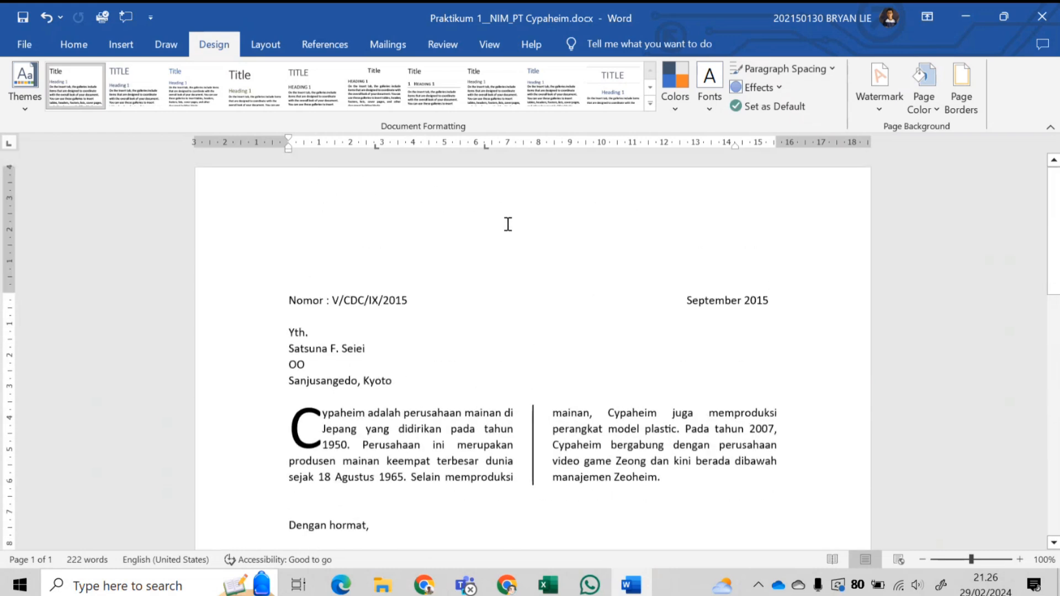
double_click(529, 179)
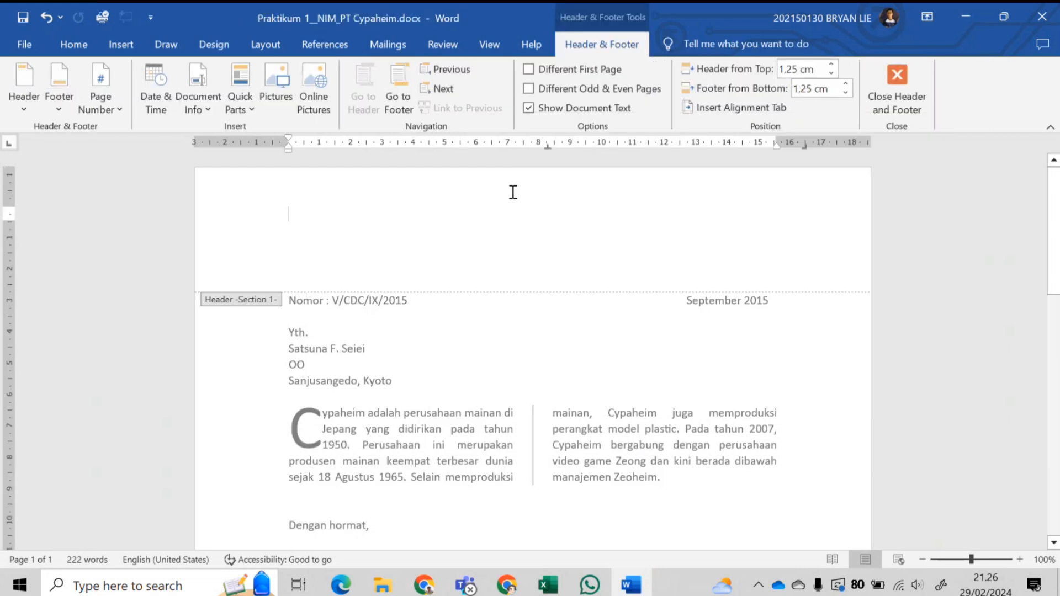
key(Return)
key(Return)
key(Return)
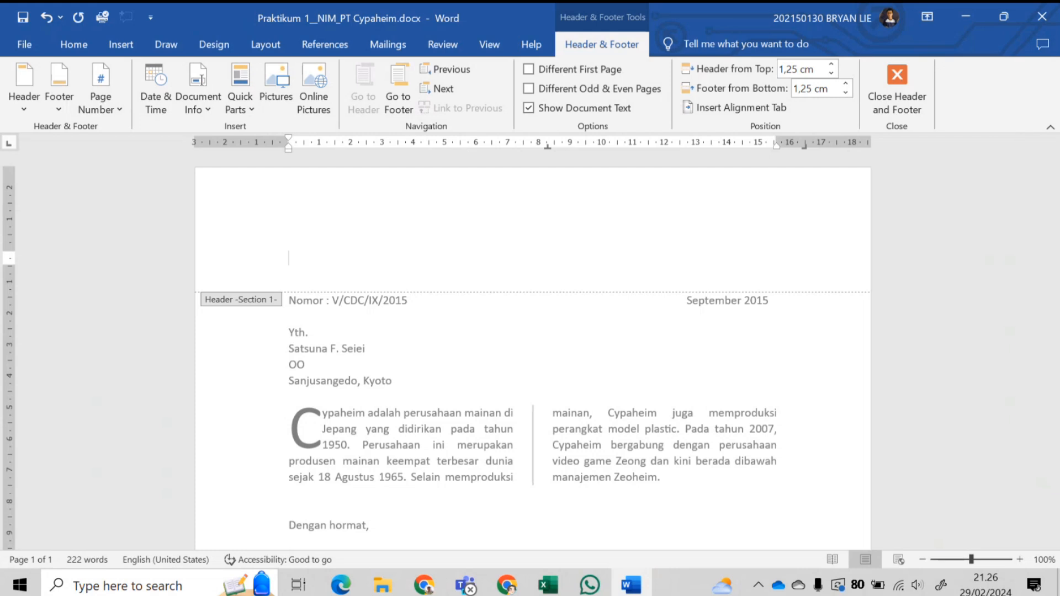
key(Return)
- Click repeatedly through the empty header lines from top to bottom
click(291, 231)
click(301, 245)
click(303, 258)
click(305, 275)
click(310, 255)
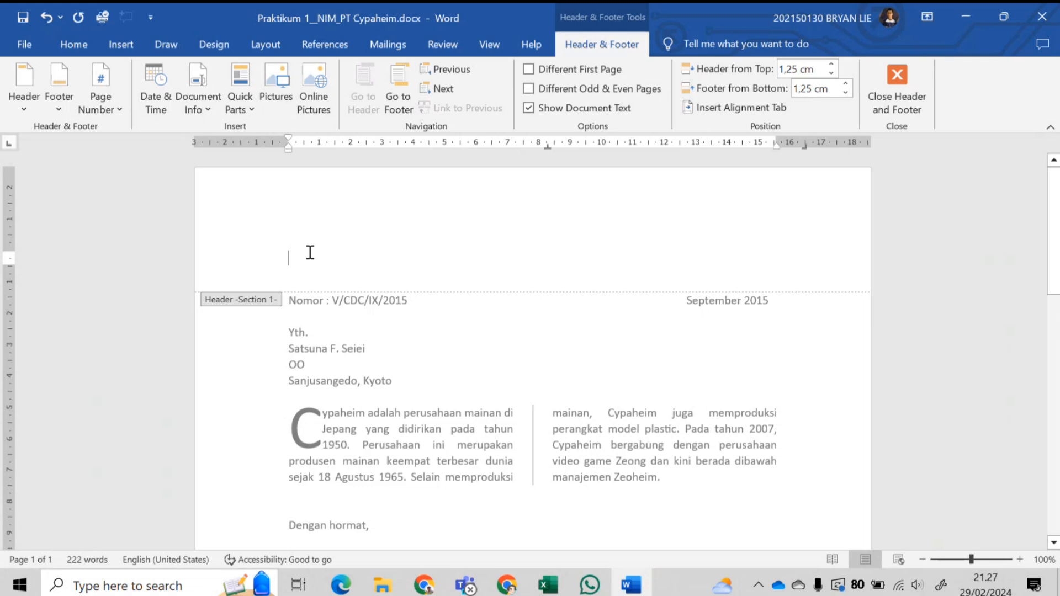
click(311, 241)
click(313, 231)
click(309, 209)
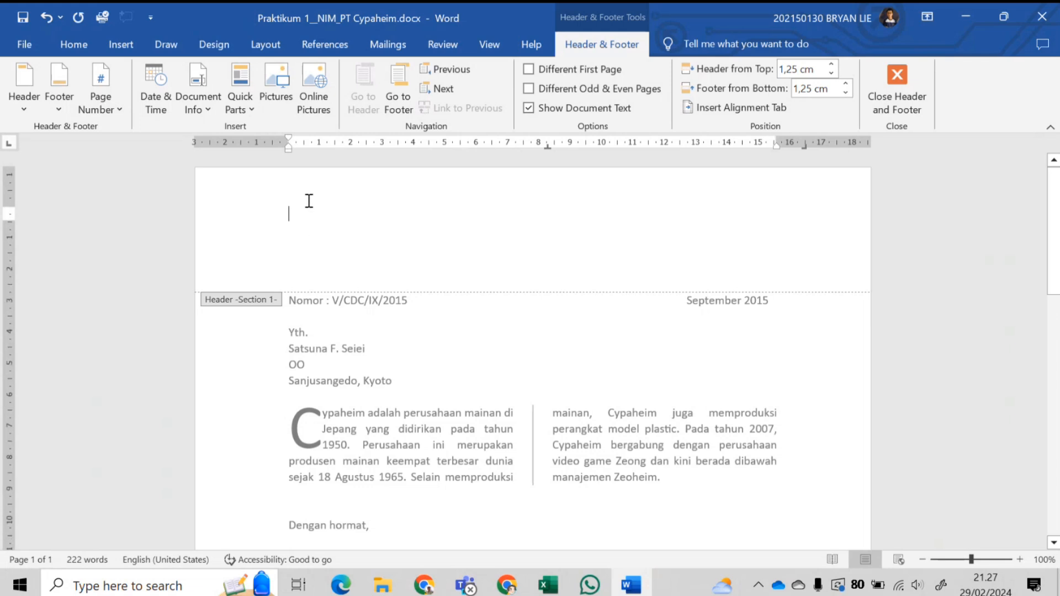
click(307, 229)
click(308, 245)
click(308, 259)
click(308, 273)
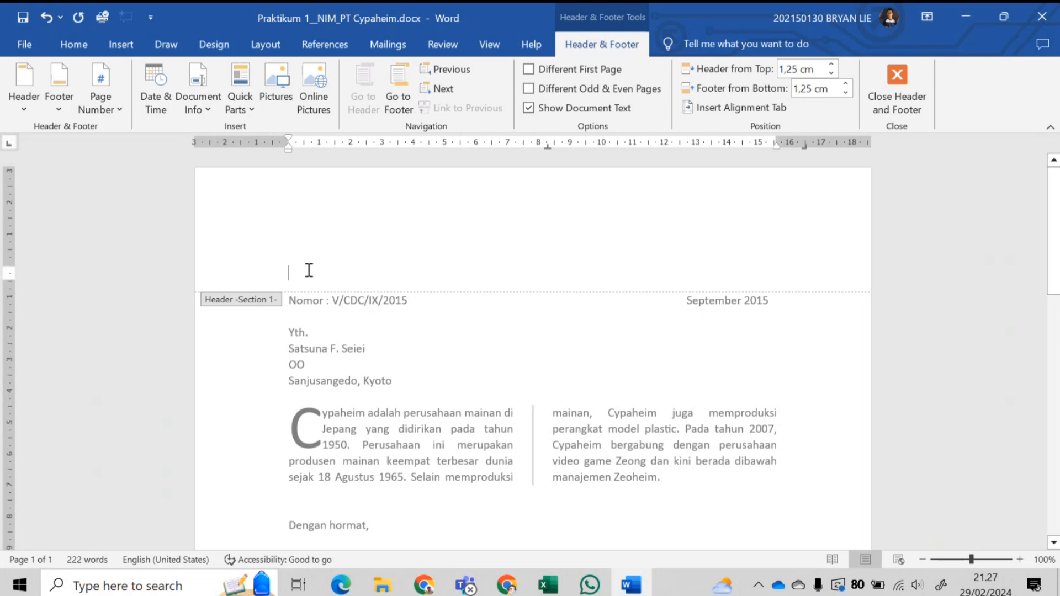
click(309, 258)
click(313, 242)
click(314, 228)
click(312, 213)
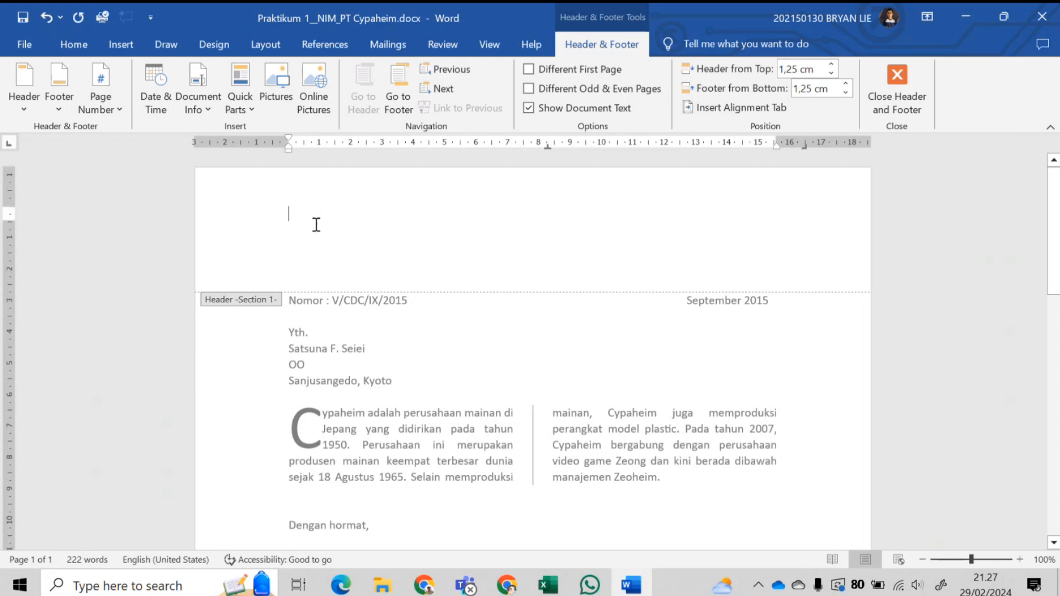
click(314, 229)
click(315, 245)
click(316, 259)
click(307, 245)
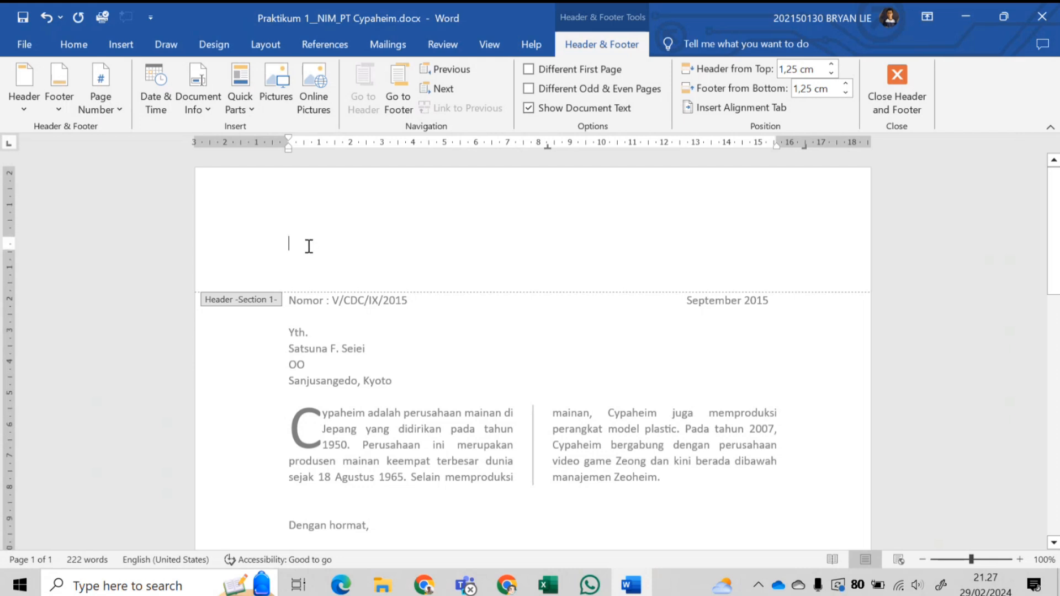
click(309, 258)
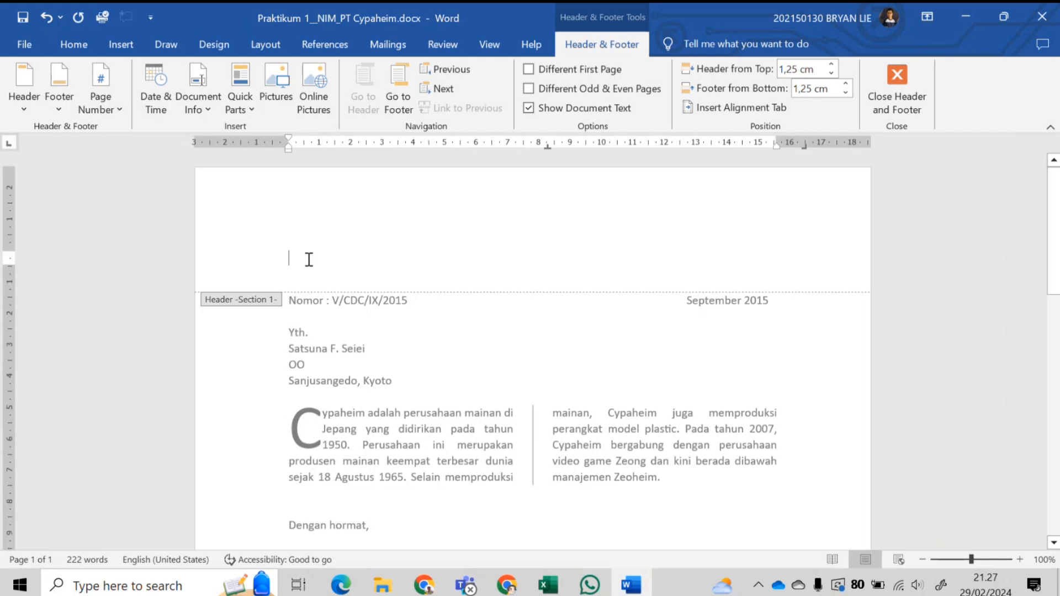
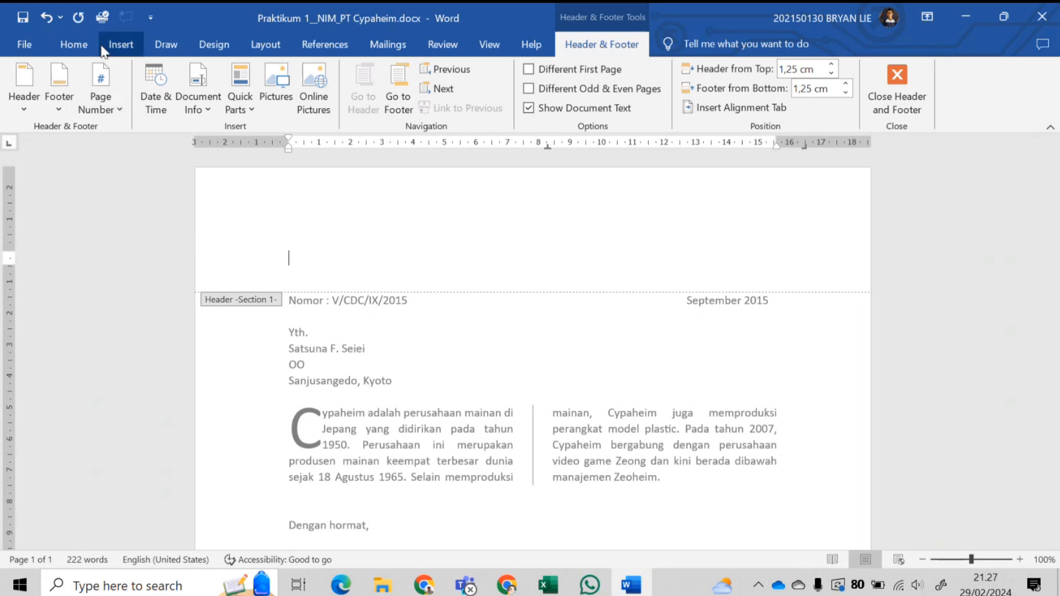
- Type the company's city line in the header, then its phone number and e-mail on a second line
click(123, 45)
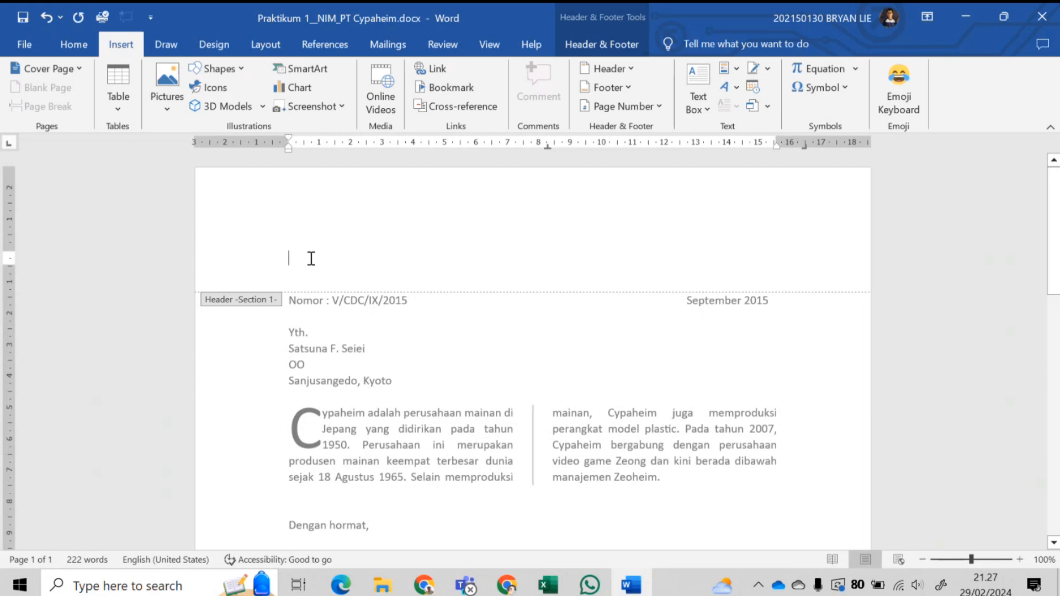
text(Taito)
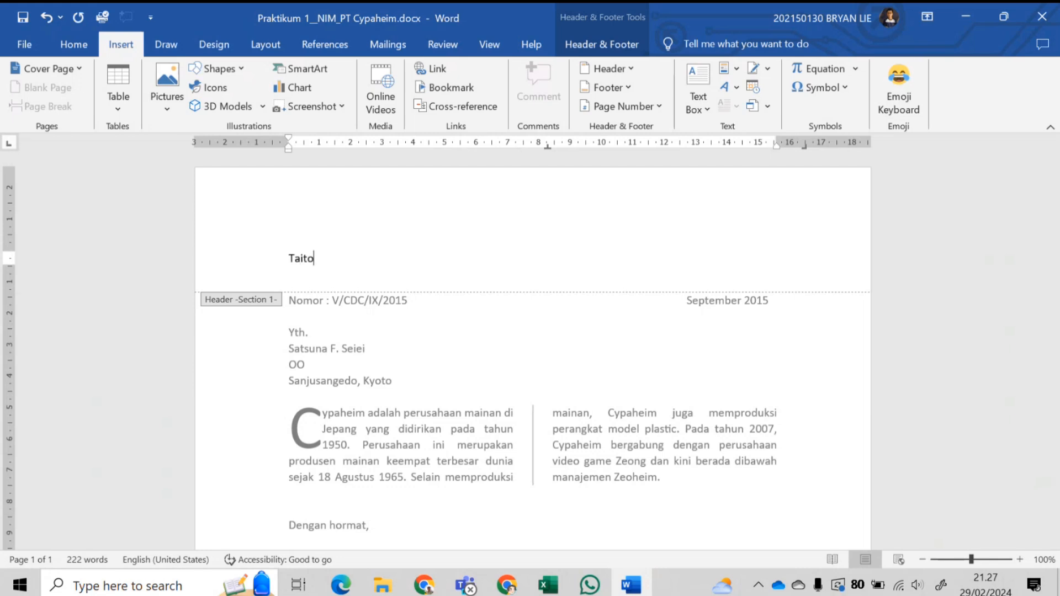
text(, Tokyo - Jepang)
key(Return)
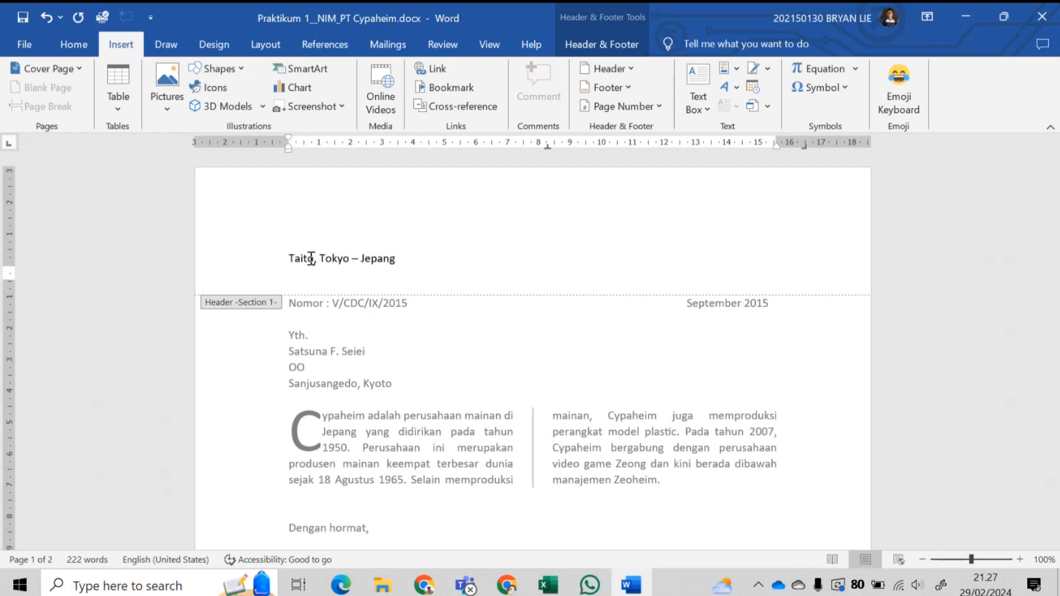
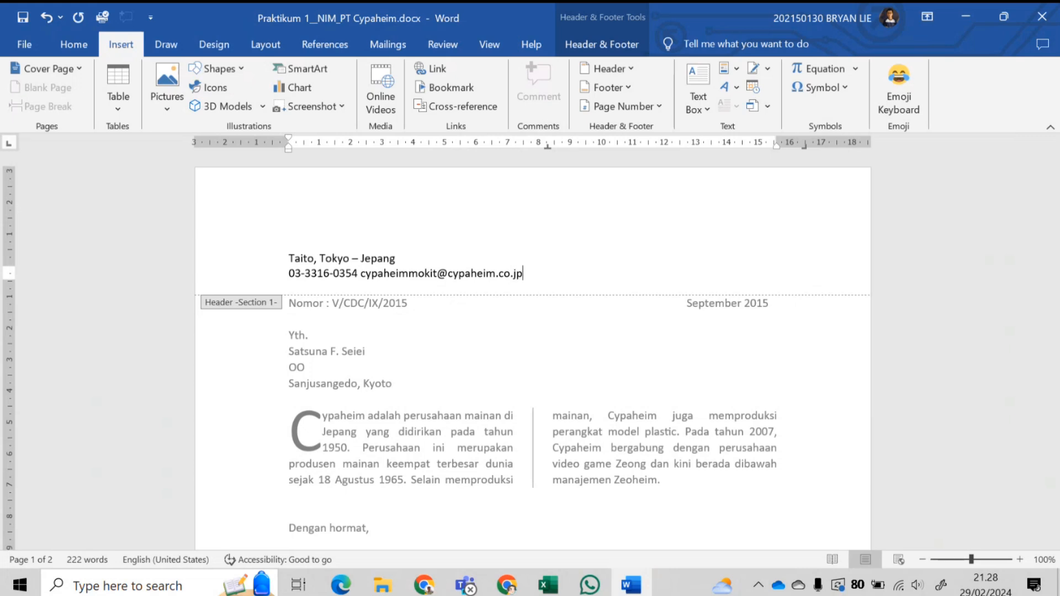
- Right-align both header lines and pull the city line's right indent inward on the ruler
drag(347, 259, 498, 273)
click(77, 51)
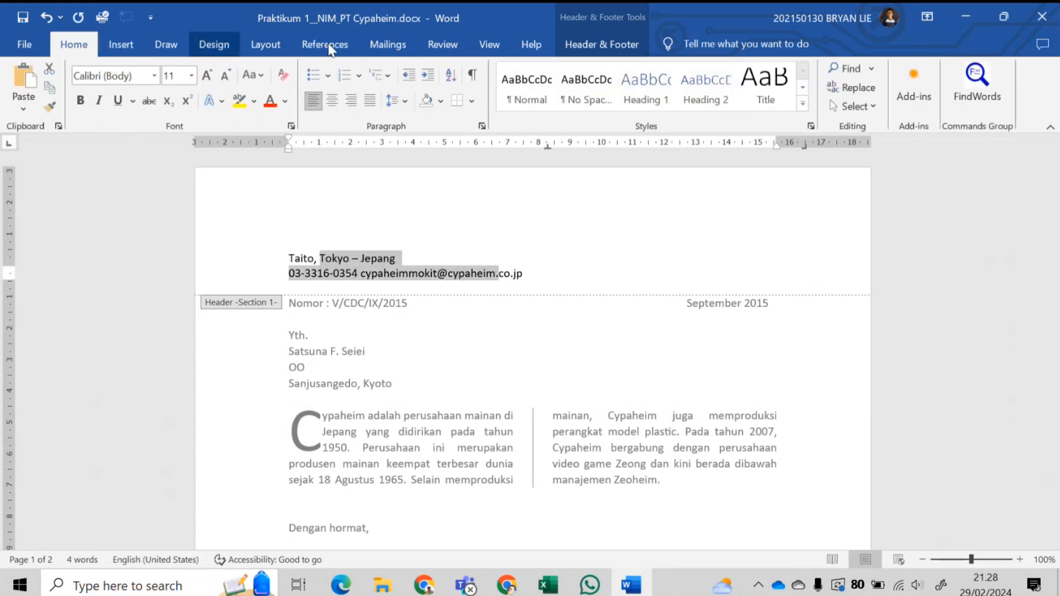
click(351, 101)
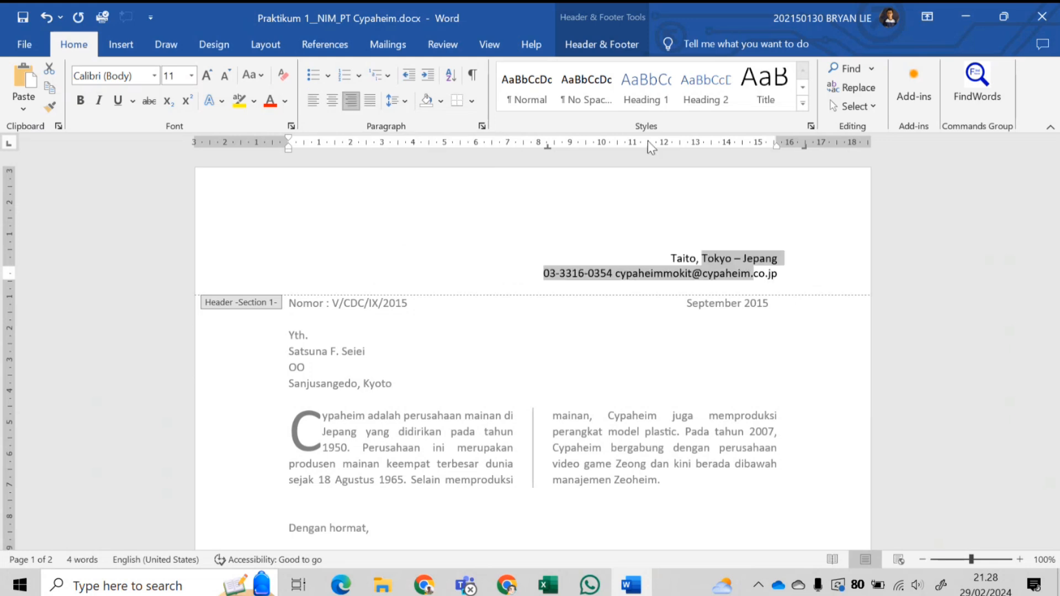
click(740, 257)
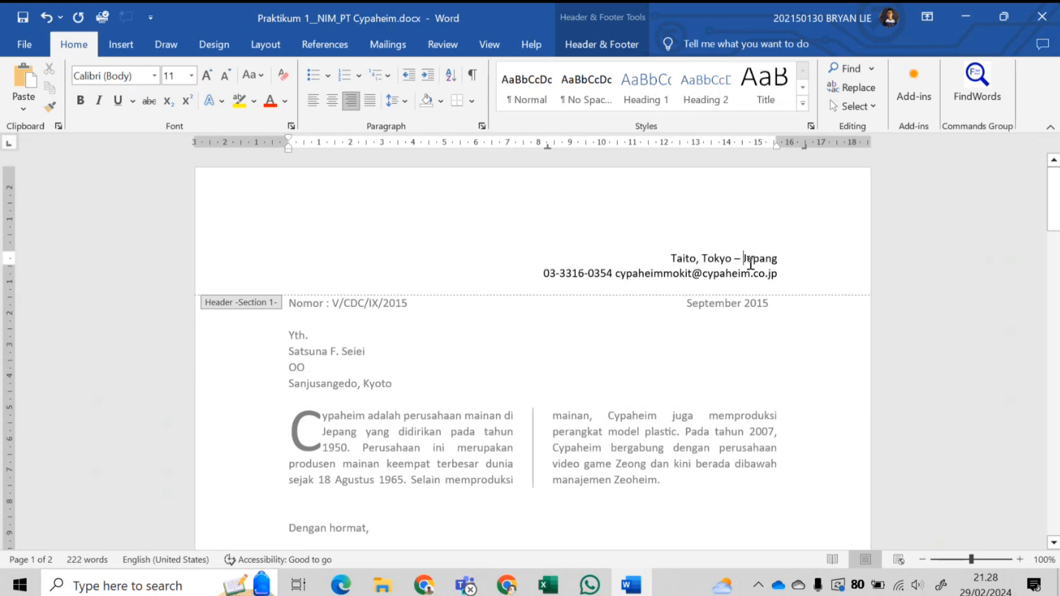
mouse_move(776, 144)
mouse_down()
mouse_move(691, 151)
mouse_move(700, 151)
mouse_up()
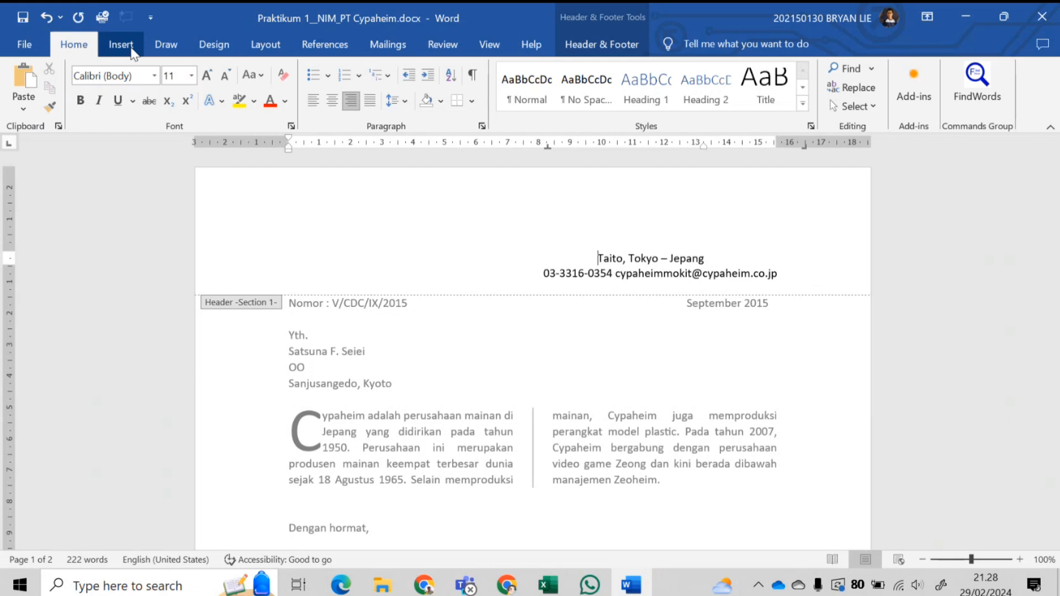
- Insert the Webdings building symbol from recent symbols before the city line
click(130, 49)
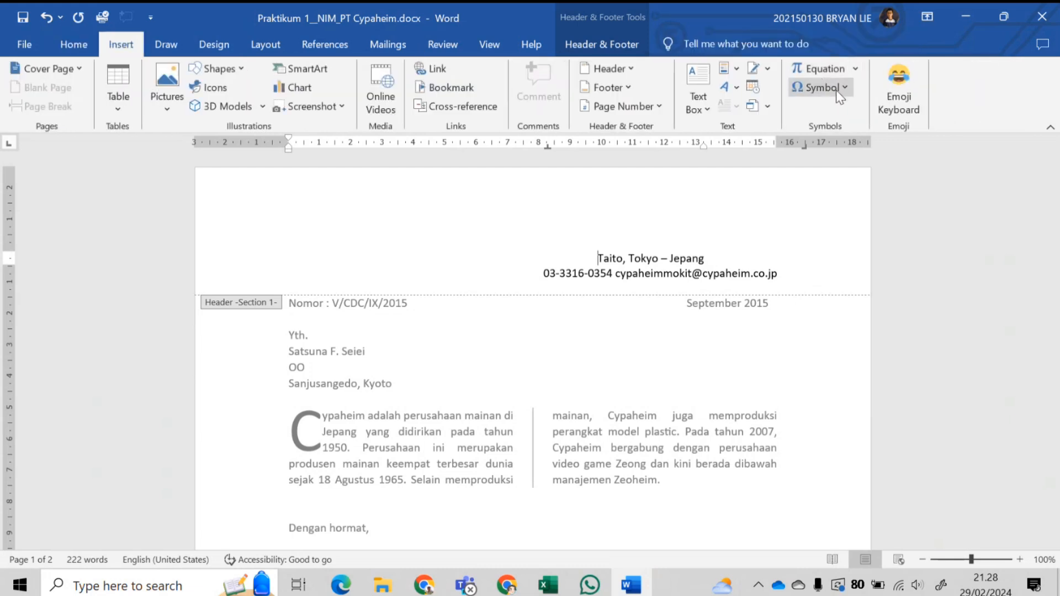
click(837, 90)
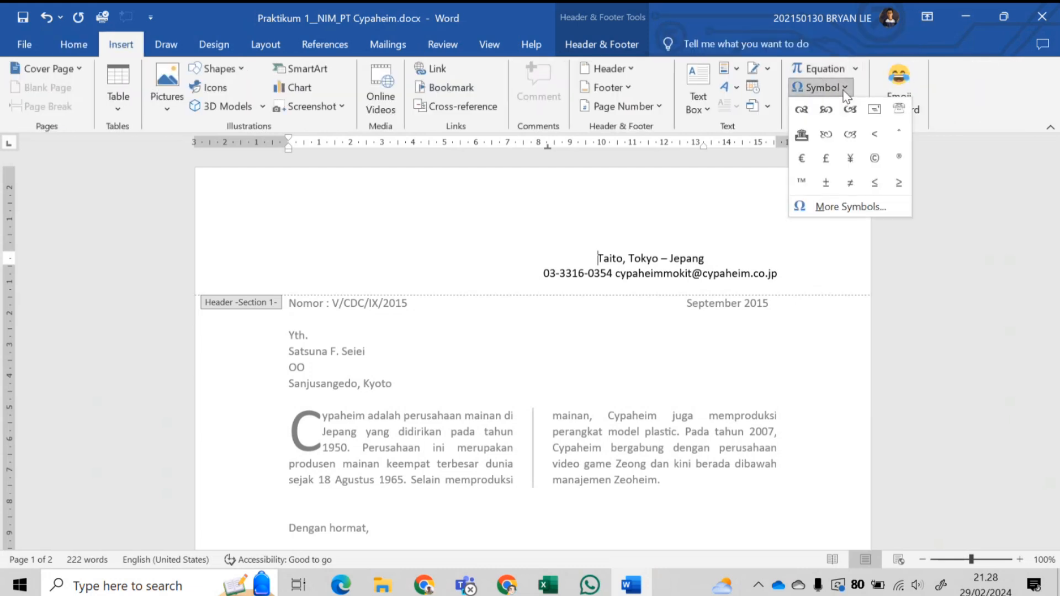
click(801, 135)
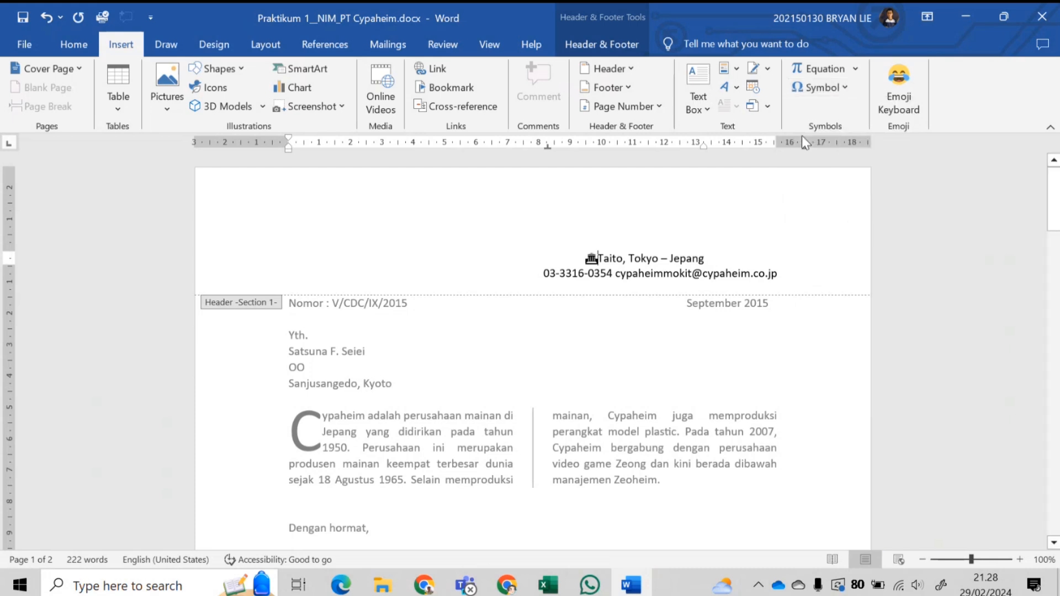
- Browse the Webdings set in More Symbols without inserting, then place the caret before the phone number
click(828, 87)
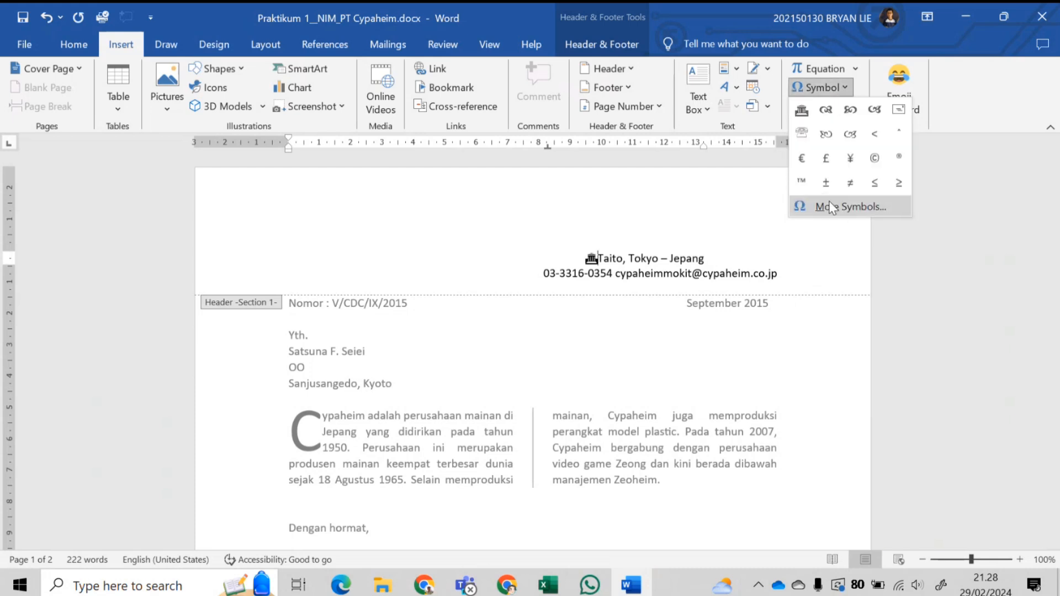
click(830, 204)
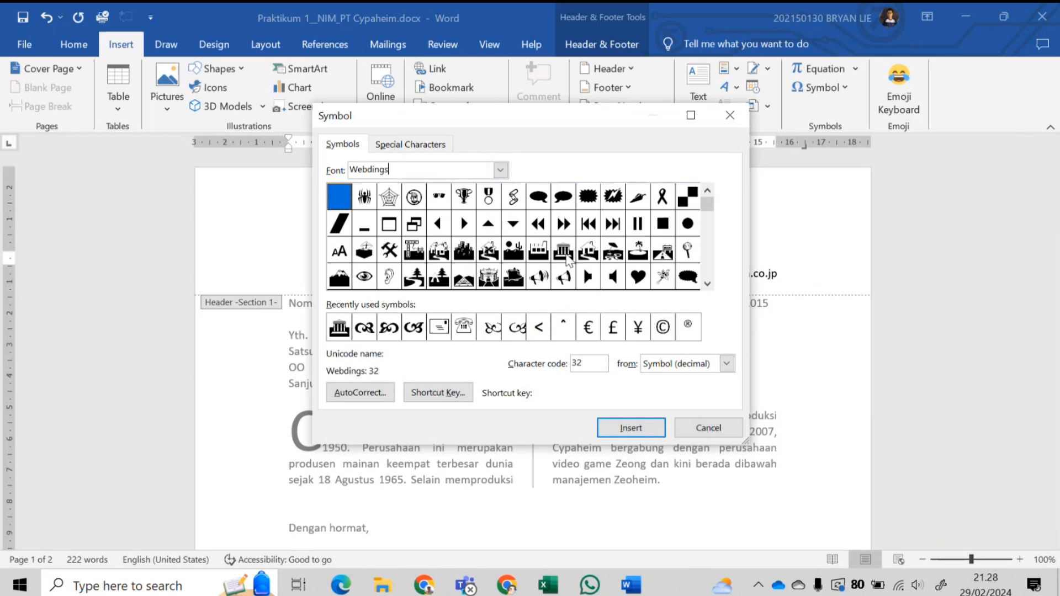
click(567, 254)
key(Right)
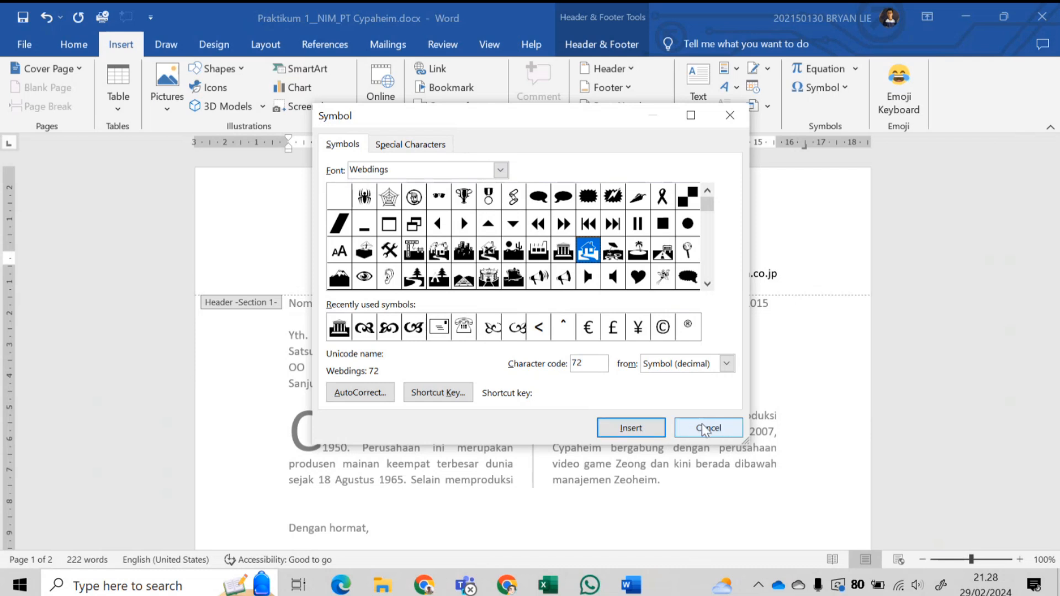
click(718, 422)
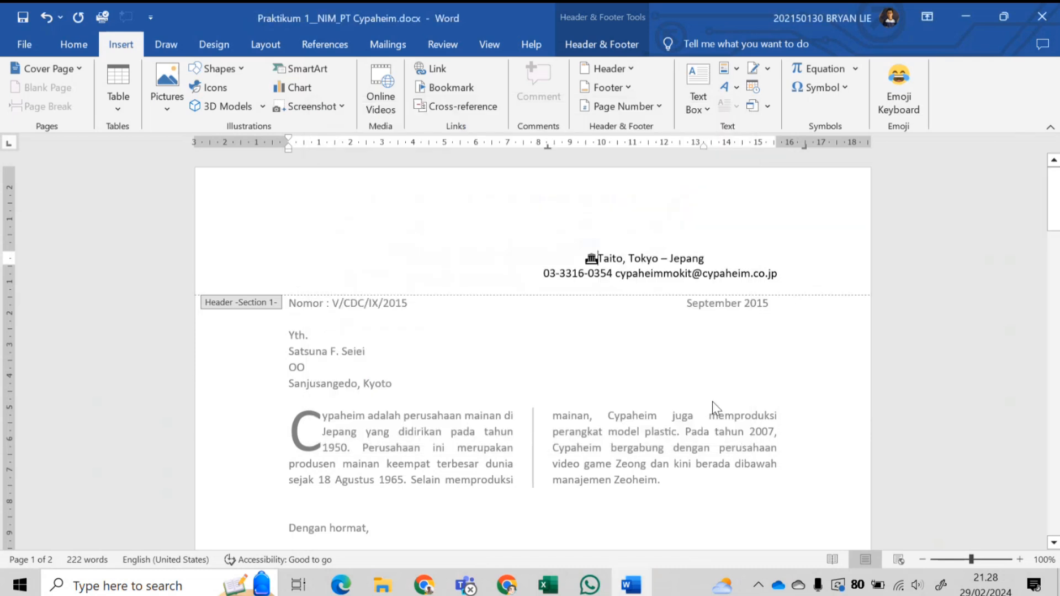
click(535, 273)
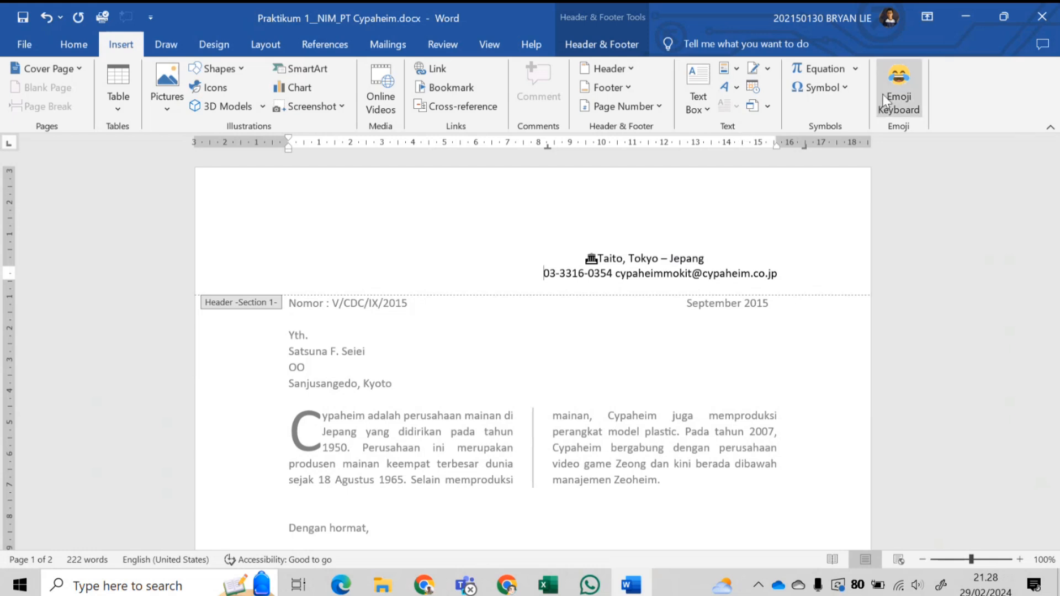
- Insert a recent symbol before the phone number and switch the symbol chooser to Wingdings
click(822, 87)
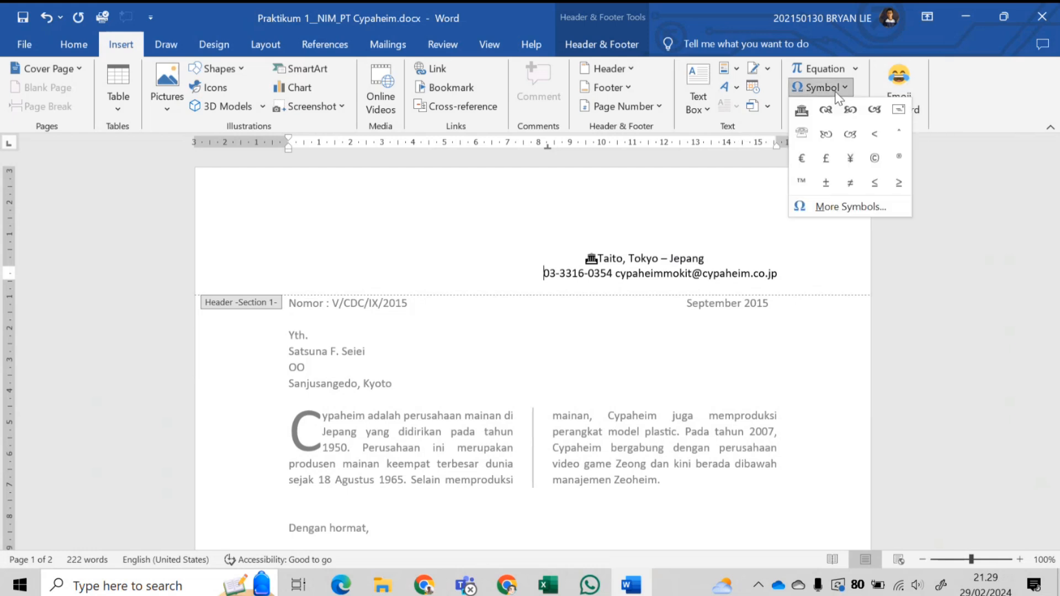
click(801, 132)
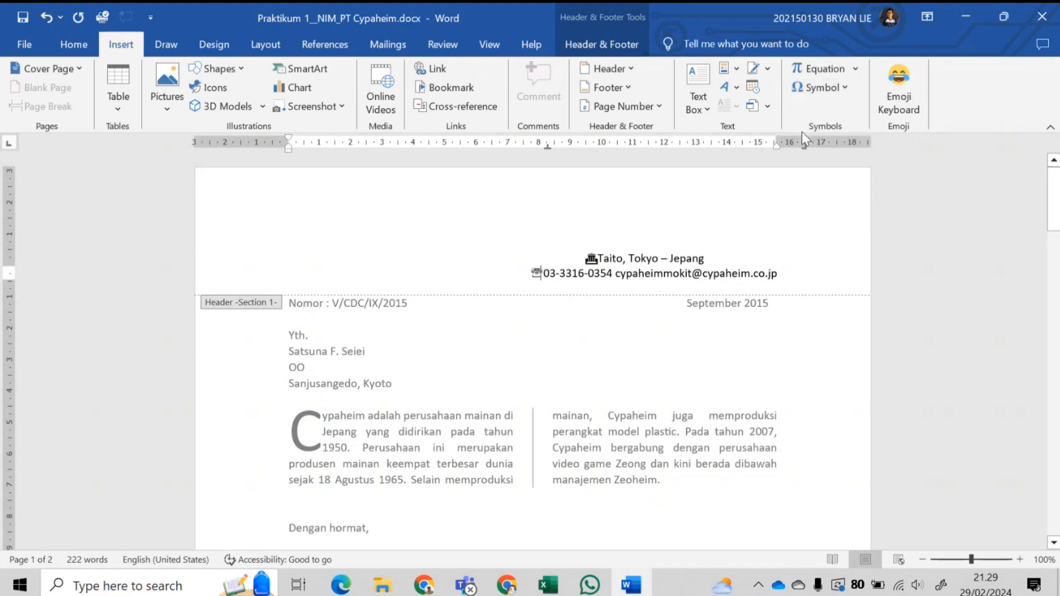
click(820, 87)
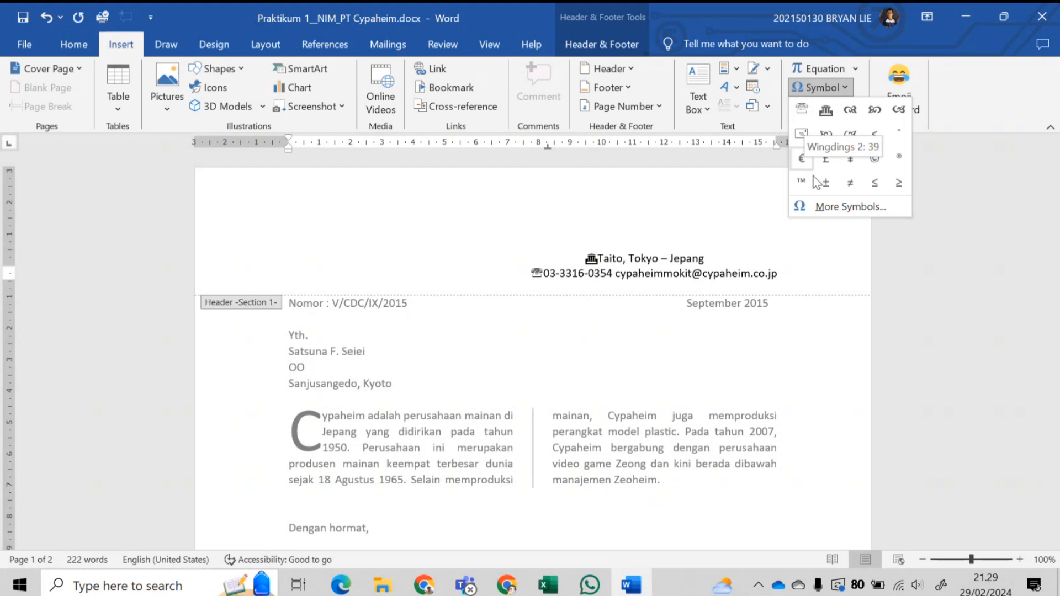
click(830, 207)
click(500, 170)
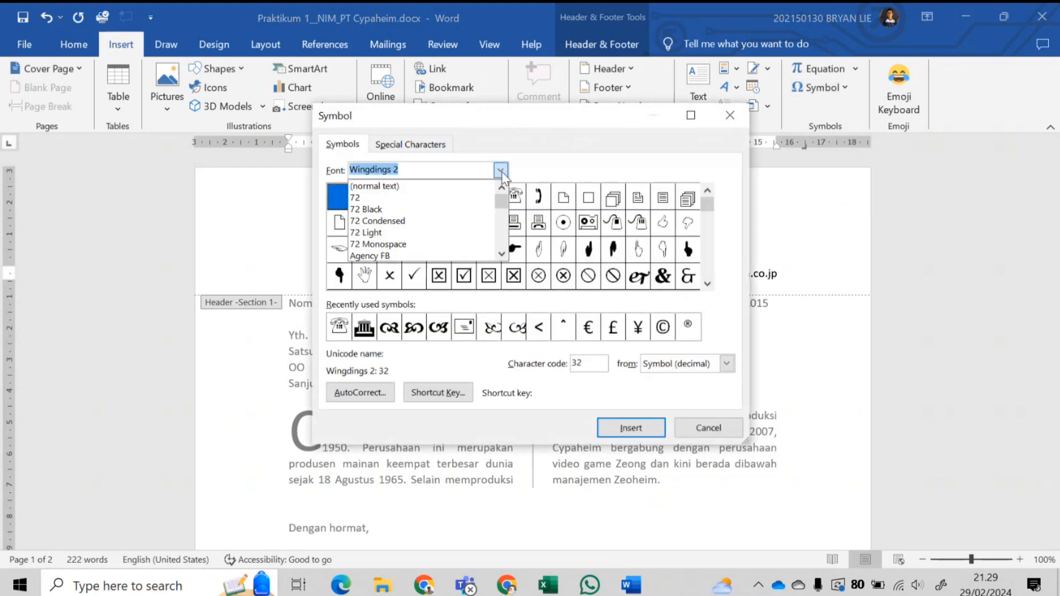
click(401, 244)
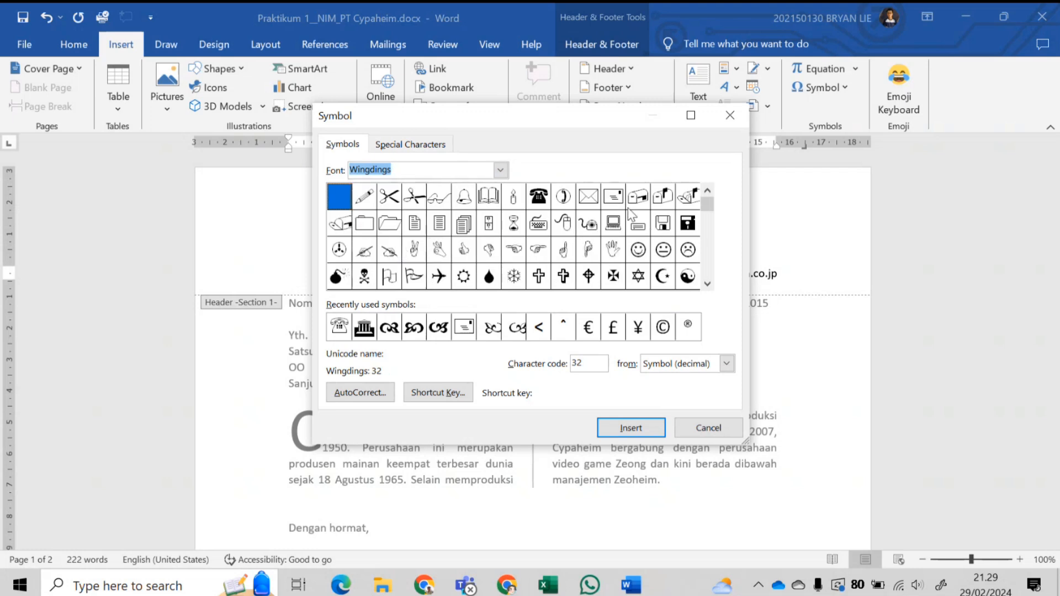
- Scroll the Wingdings grid to the telephone symbol, select it, and close the chooser
click(391, 245)
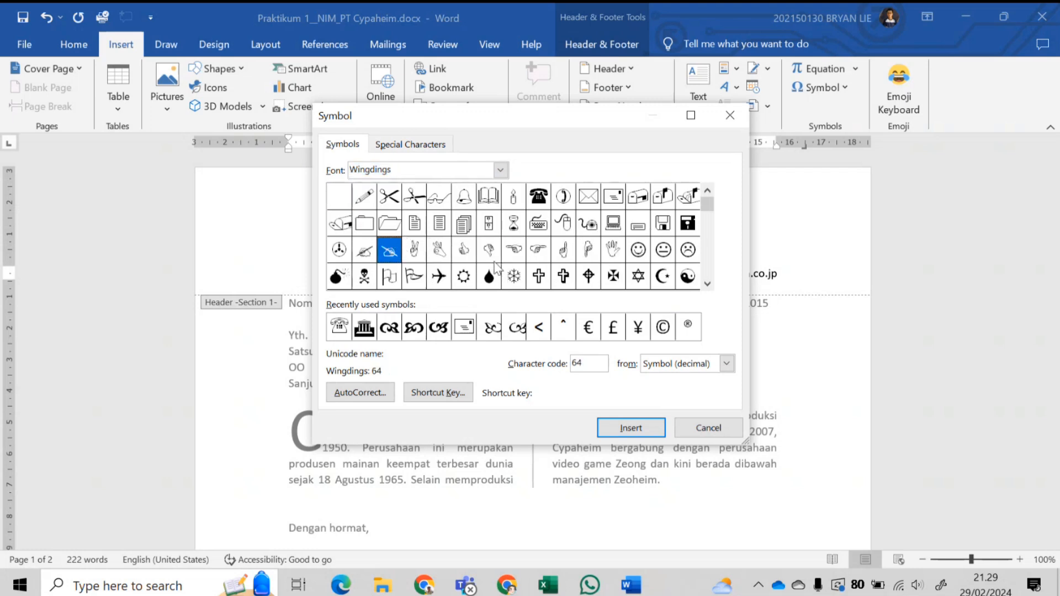
click(708, 284)
click(708, 284)
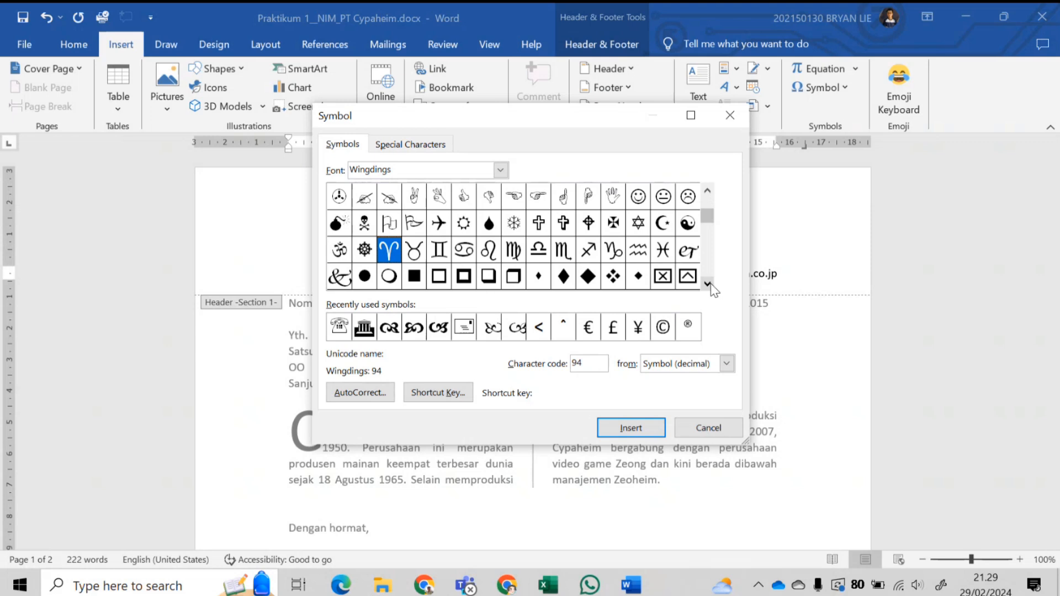
click(708, 284)
click(708, 284)
click(708, 283)
click(708, 284)
click(708, 283)
click(709, 284)
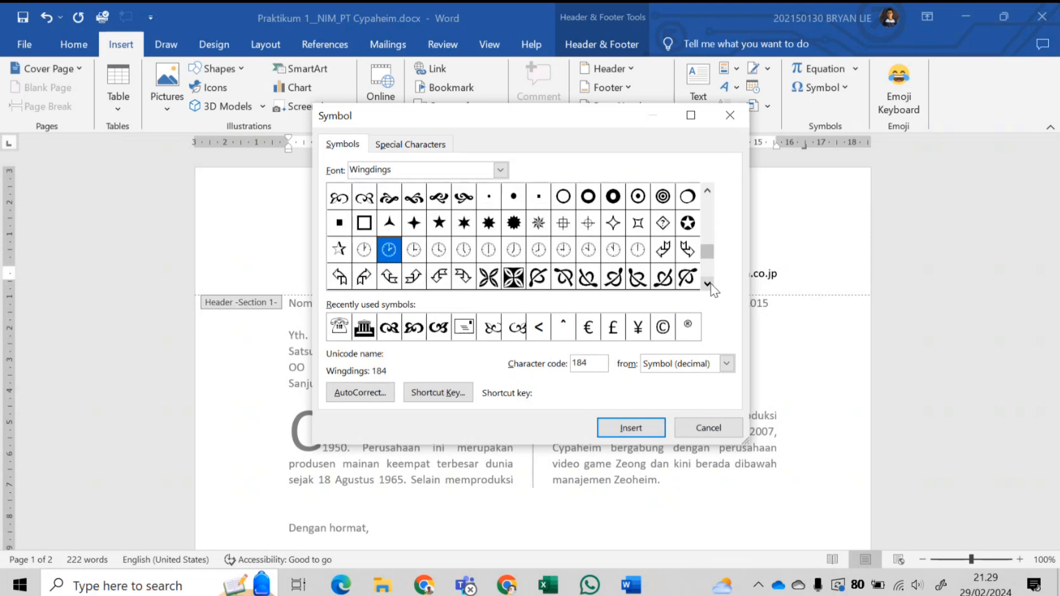
click(708, 284)
click(708, 284)
click(708, 284)
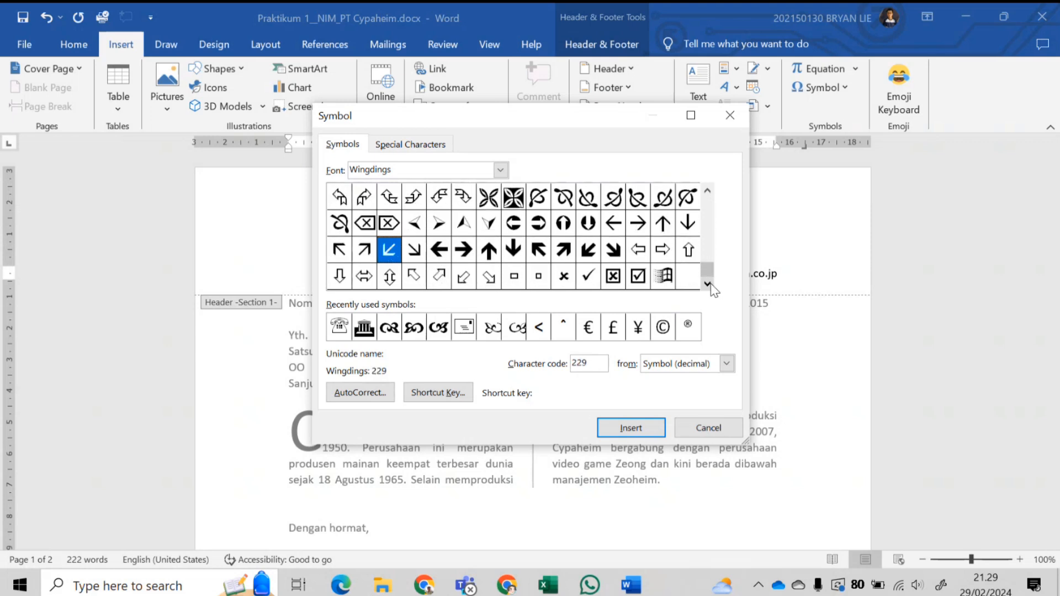
click(707, 190)
click(707, 190)
click(707, 190)
click(707, 190)
click(707, 190)
click(707, 190)
click(707, 190)
click(707, 190)
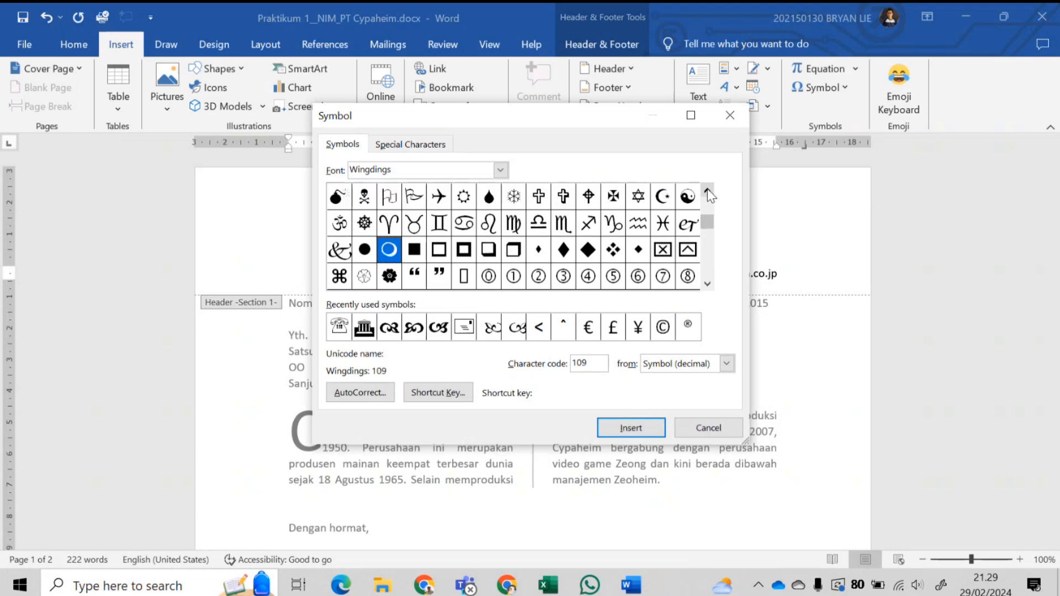
click(707, 190)
click(707, 190)
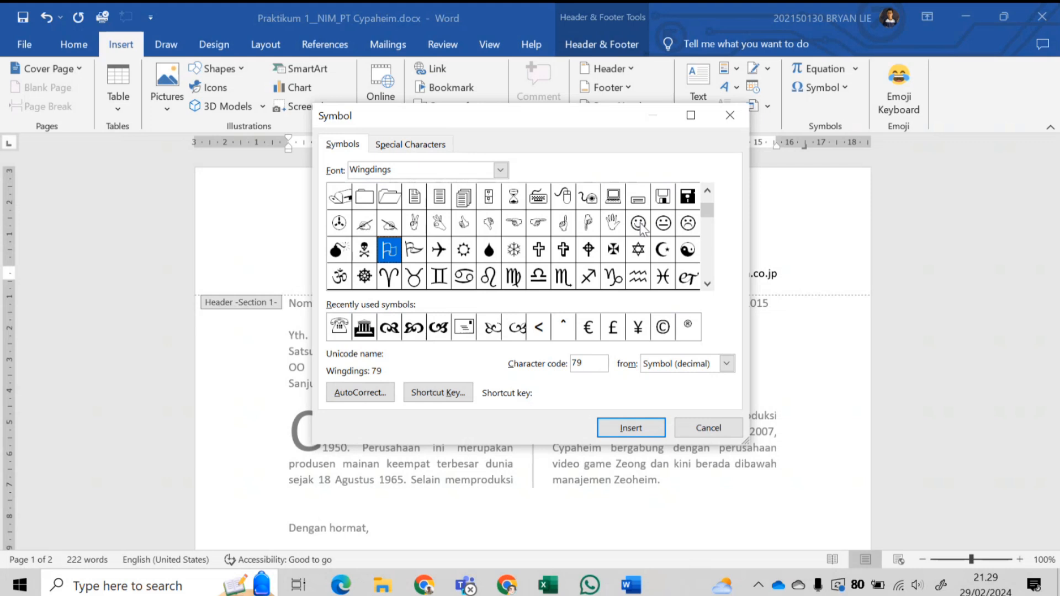
click(708, 193)
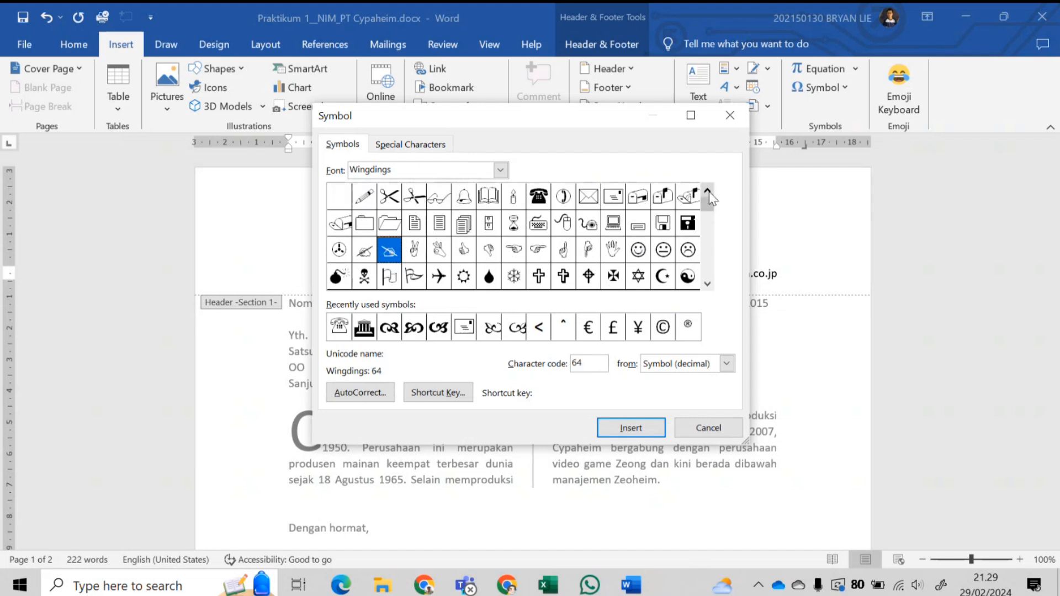
click(538, 199)
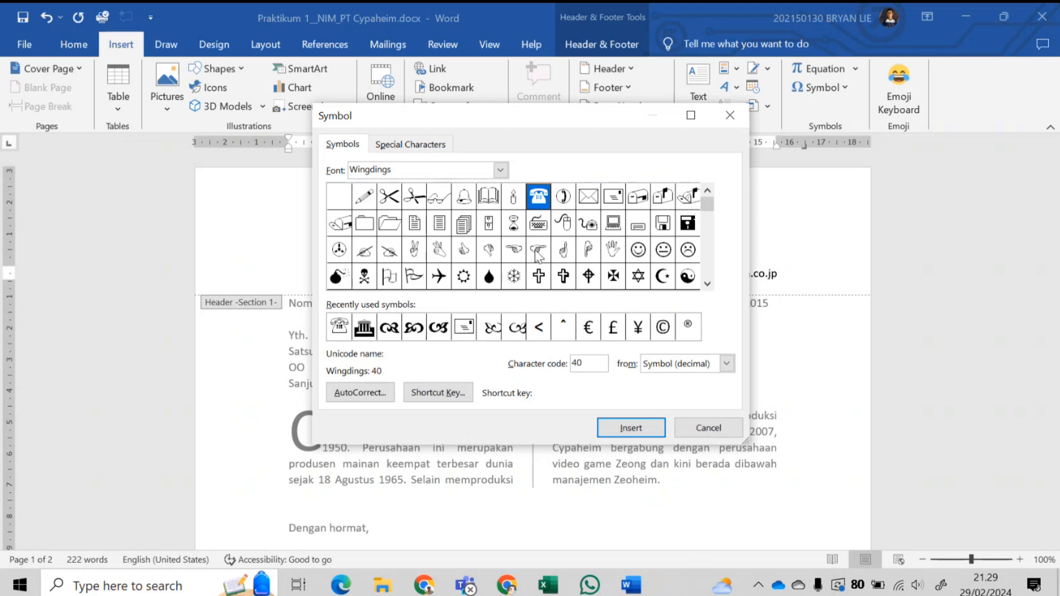
click(707, 424)
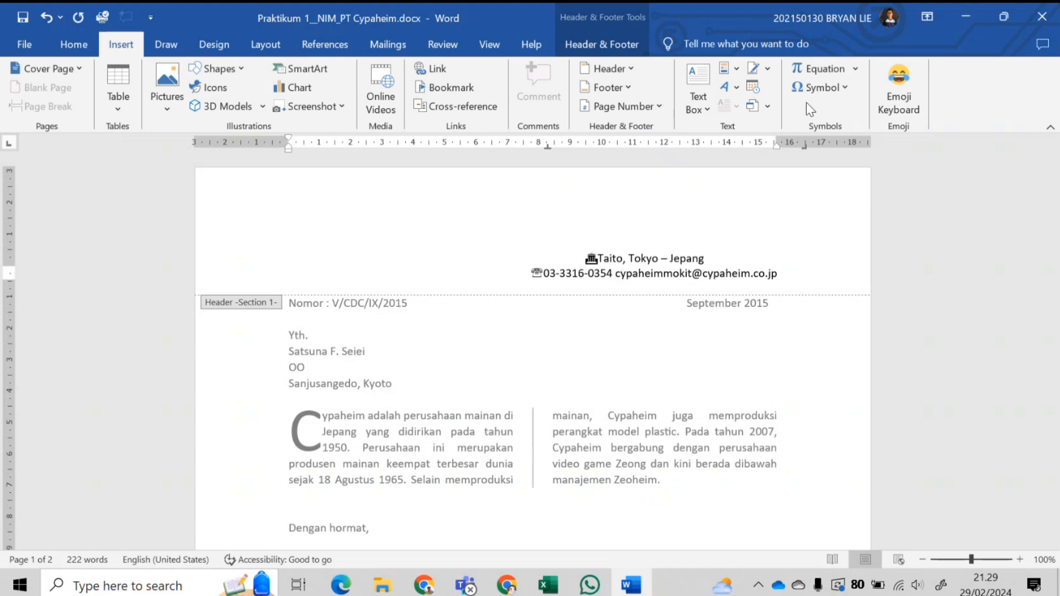
- Insert the Wingdings envelope symbol before the e-mail address, checking it in More Symbols
click(844, 91)
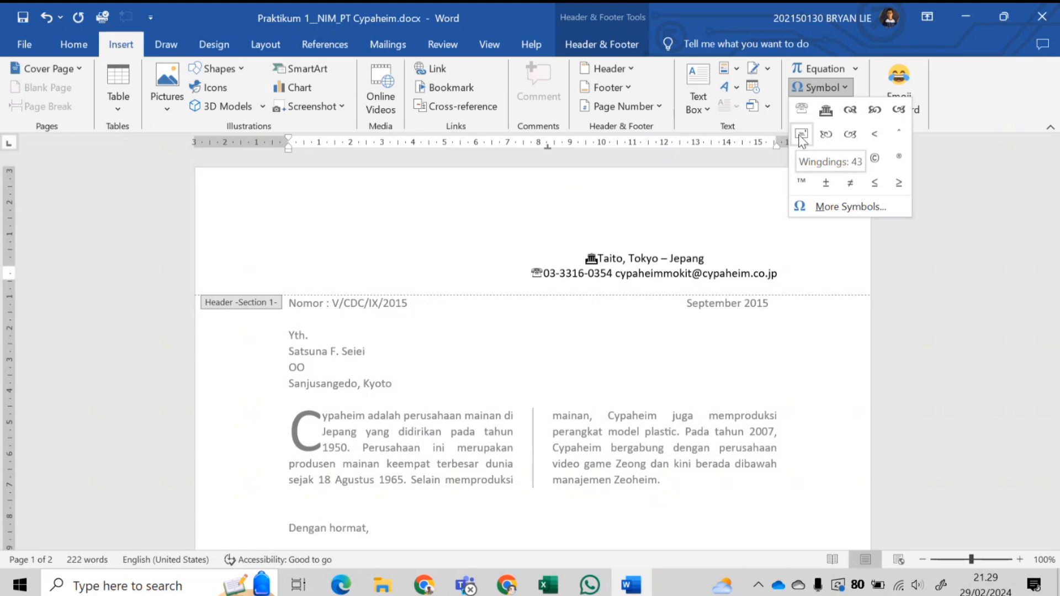
click(801, 134)
click(821, 87)
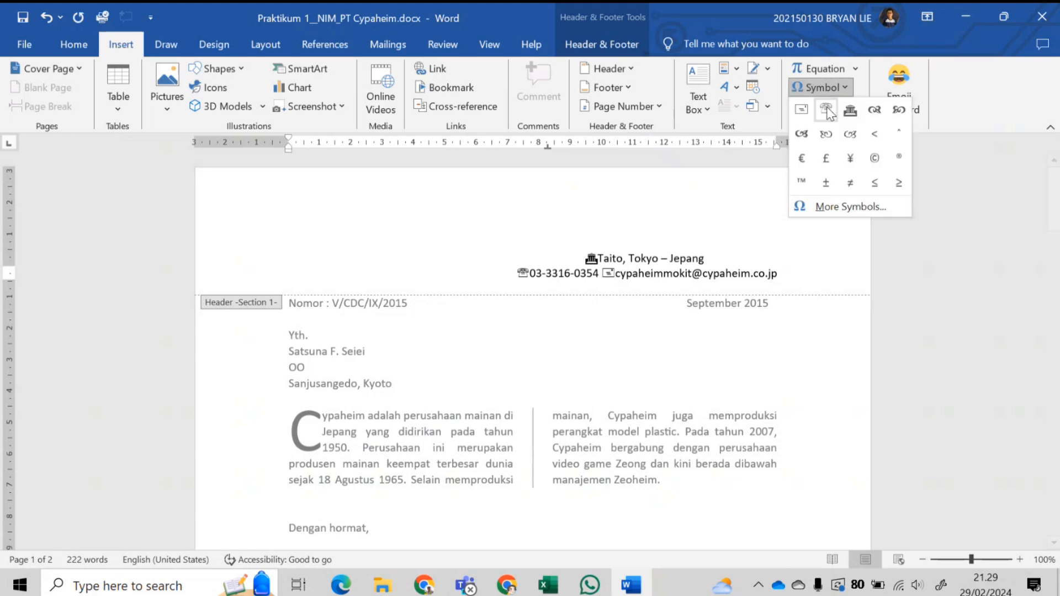
click(829, 209)
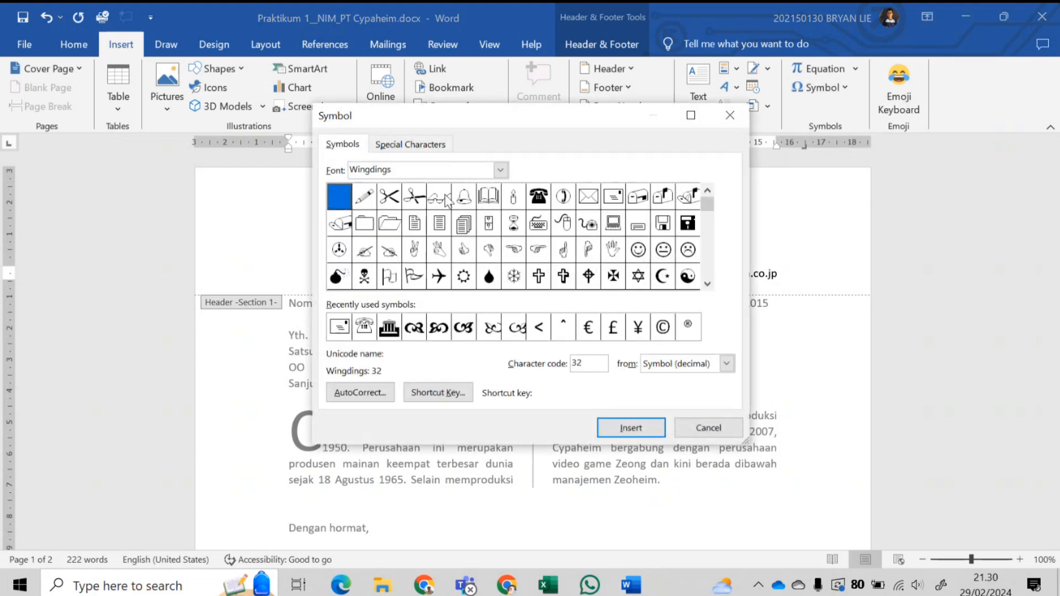
click(610, 198)
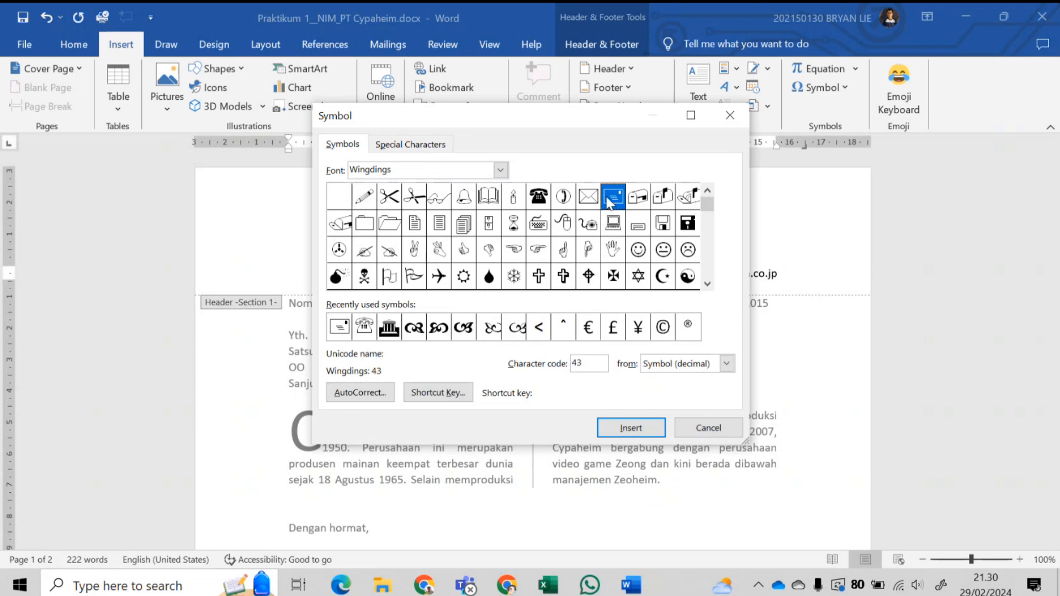
click(731, 429)
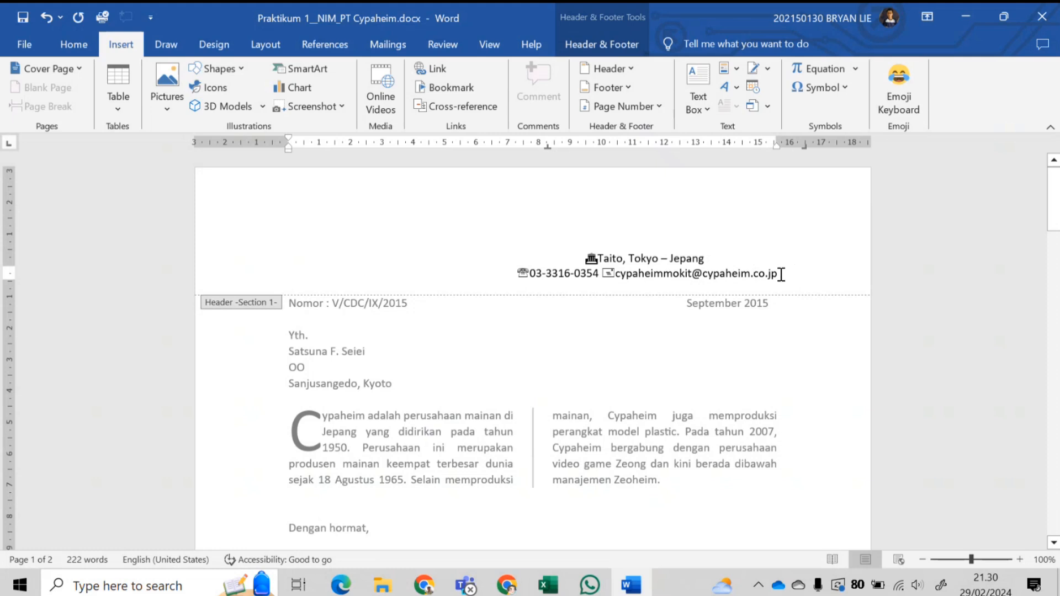
click(515, 274)
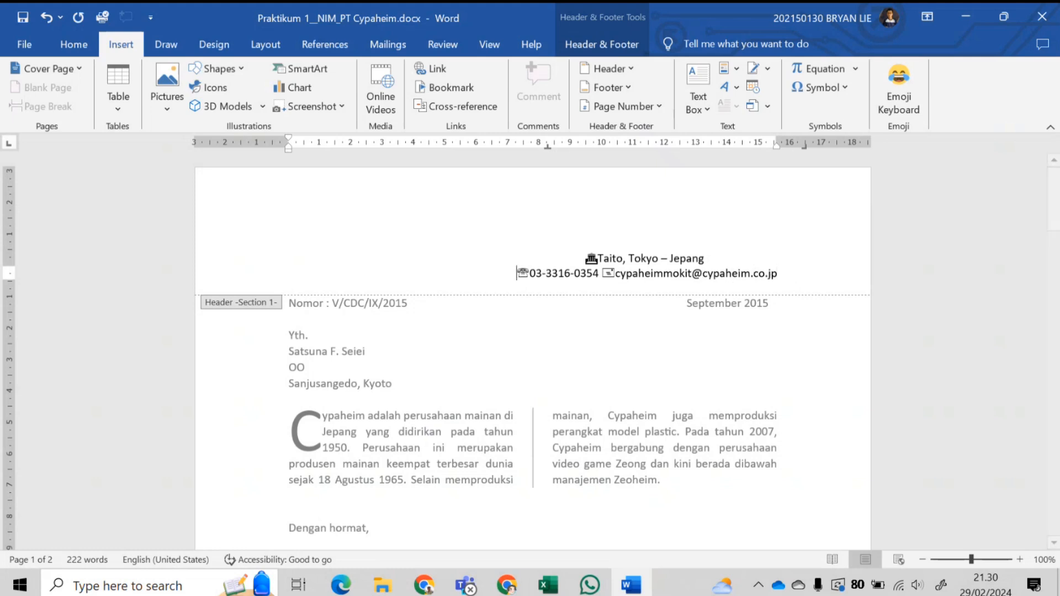
mouse_move(776, 148)
mouse_down()
mouse_move(789, 148)
mouse_move(776, 150)
mouse_up()
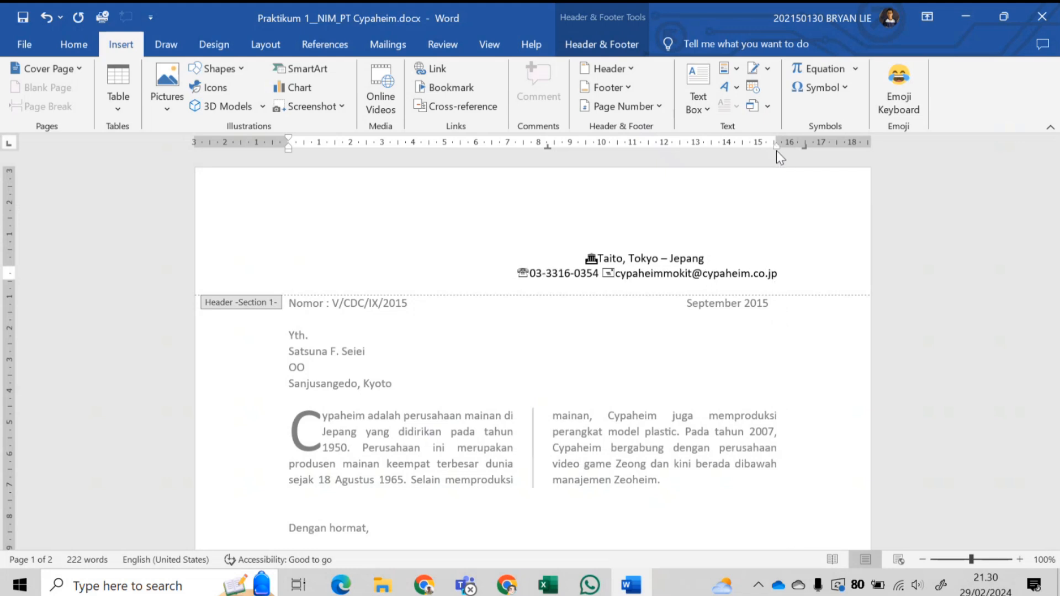
click(780, 274)
text(sdsa)
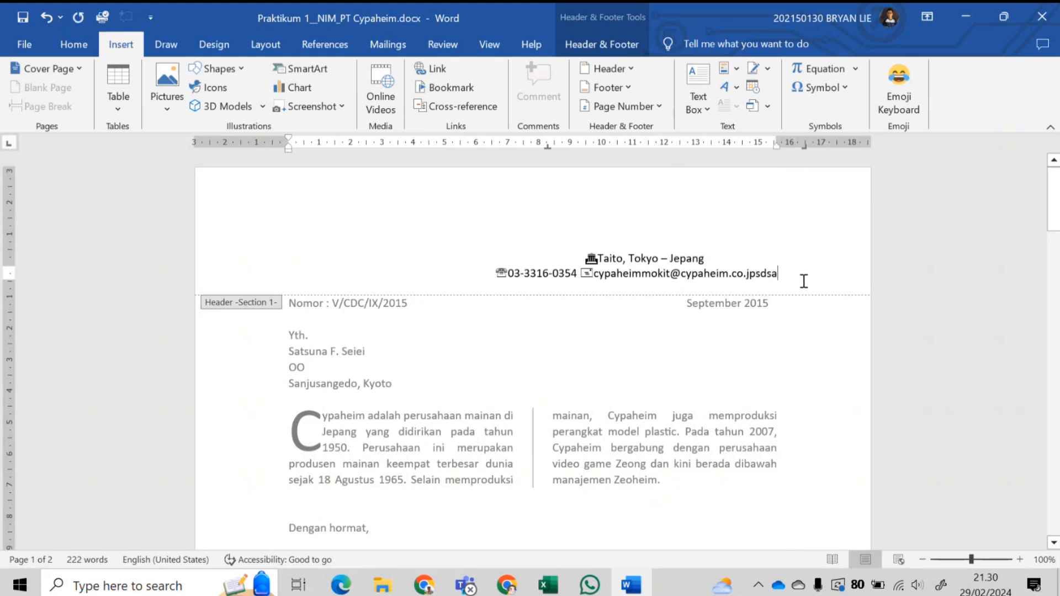
key(ctrl+z)
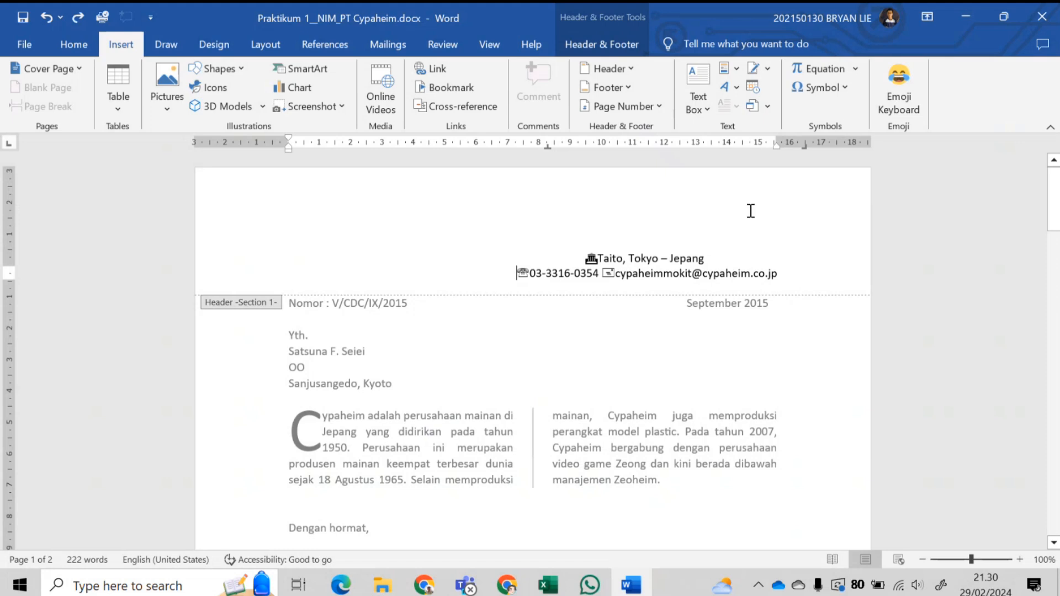
click(87, 51)
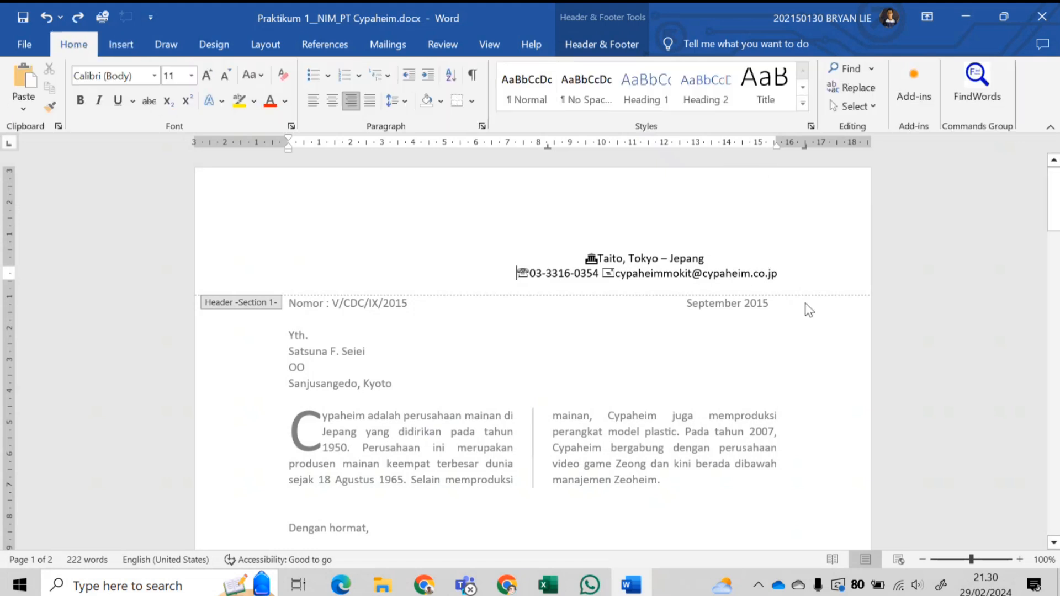
key(ctrl+z)
key(ctrl+z)
key(ctrl+y)
click(781, 276)
text(sdasda)
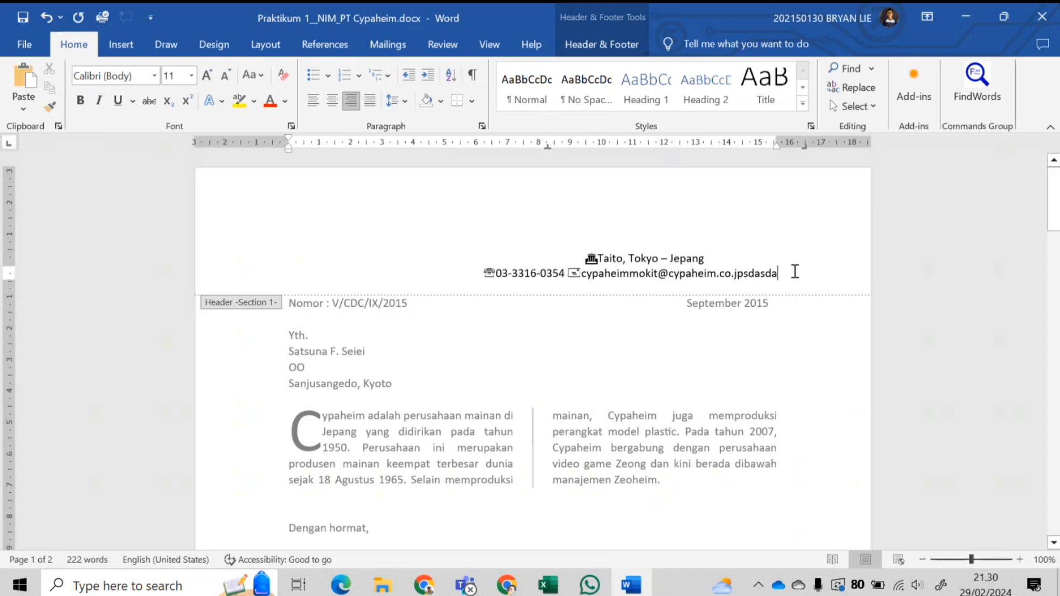
key(ctrl+z)
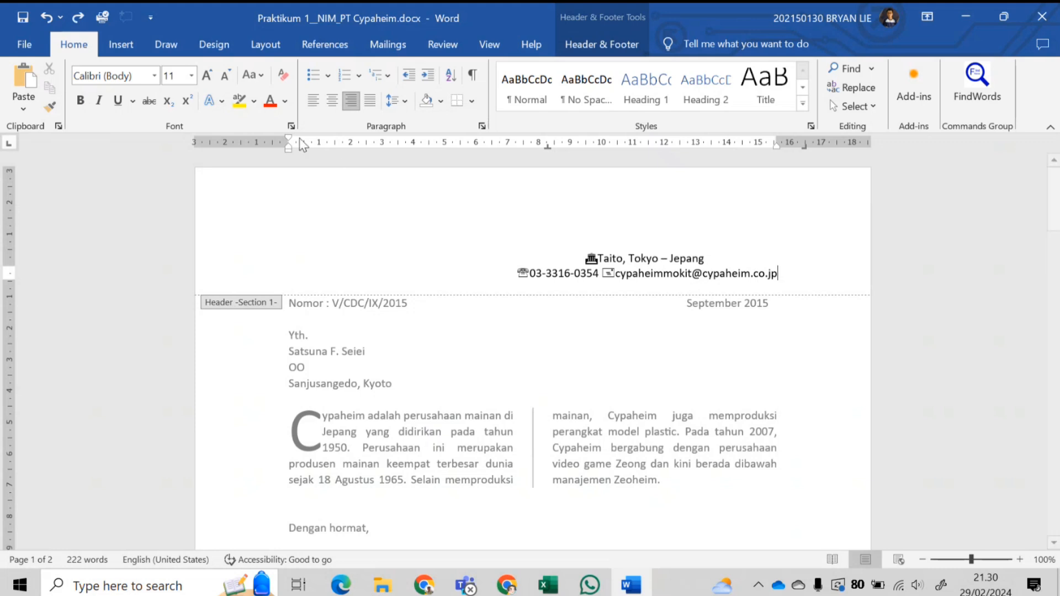
click(313, 101)
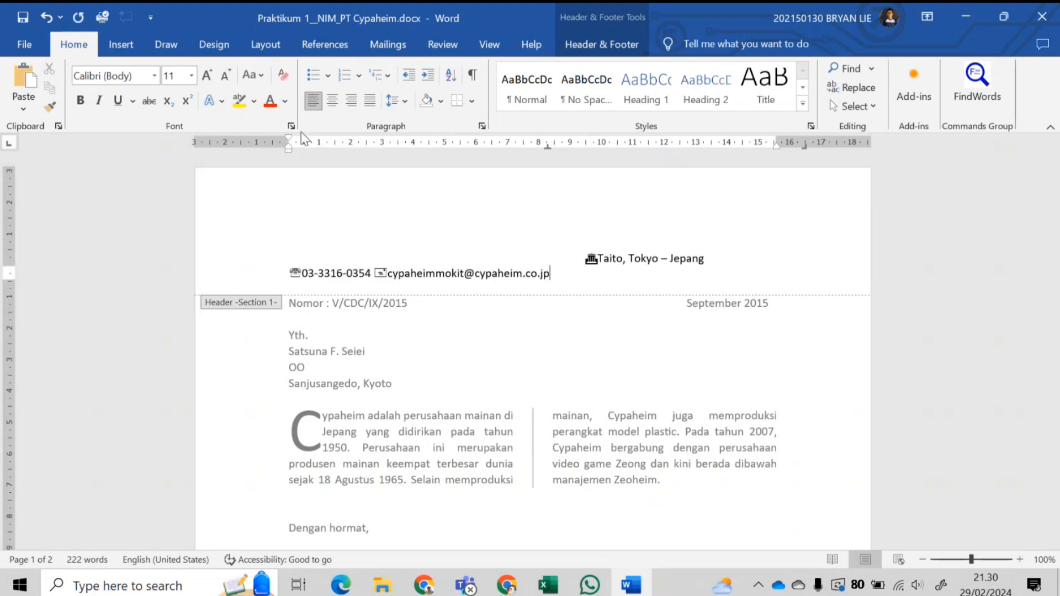
mouse_move(288, 150)
mouse_down()
mouse_move(329, 160)
mouse_move(591, 160)
mouse_move(286, 162)
mouse_move(287, 154)
mouse_up()
click(355, 105)
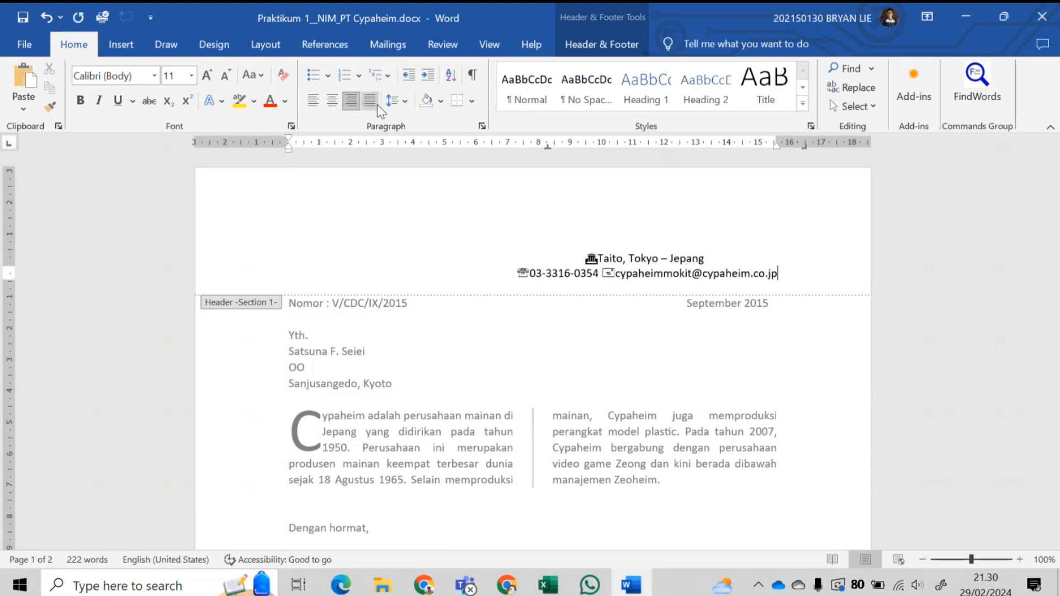
mouse_move(776, 147)
mouse_down()
mouse_move(756, 149)
mouse_move(776, 150)
mouse_up()
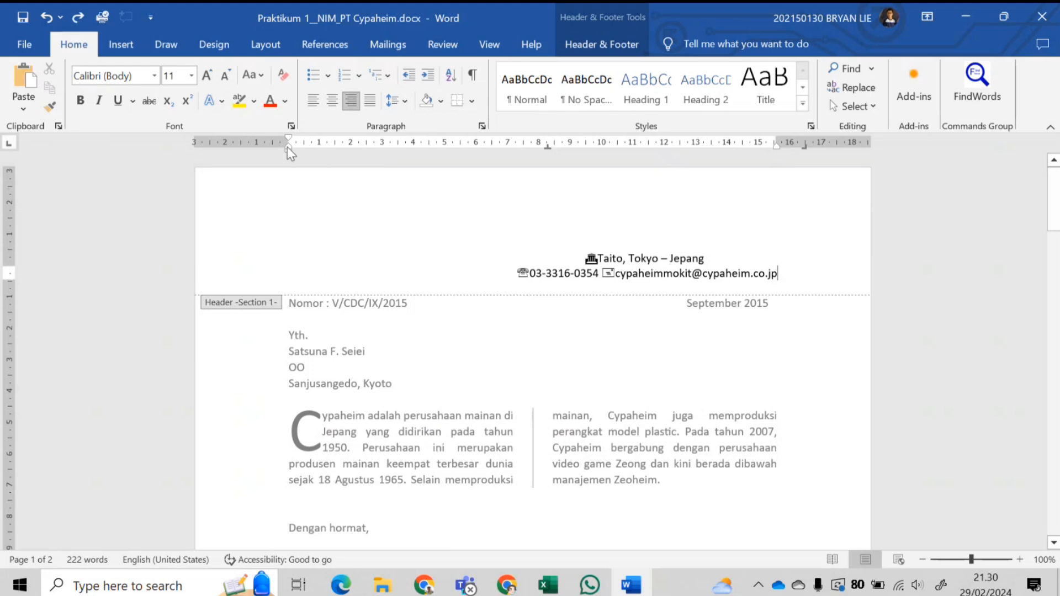
click(311, 102)
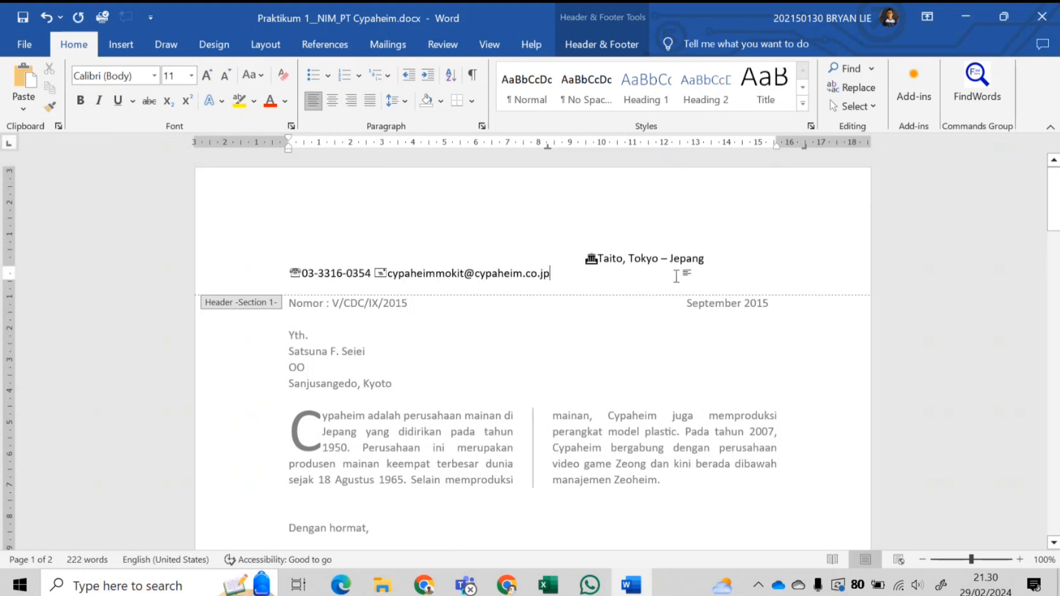
click(310, 104)
drag(288, 149, 349, 157)
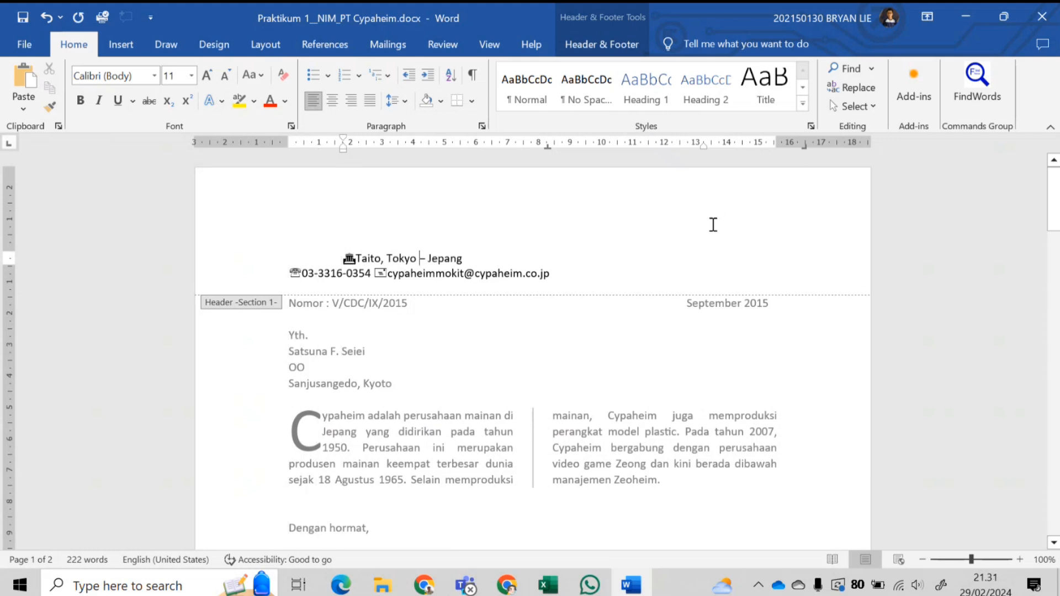
key(ctrl+z)
key(ctrl+z)
key(ctrl+z)
key(ctrl+z)
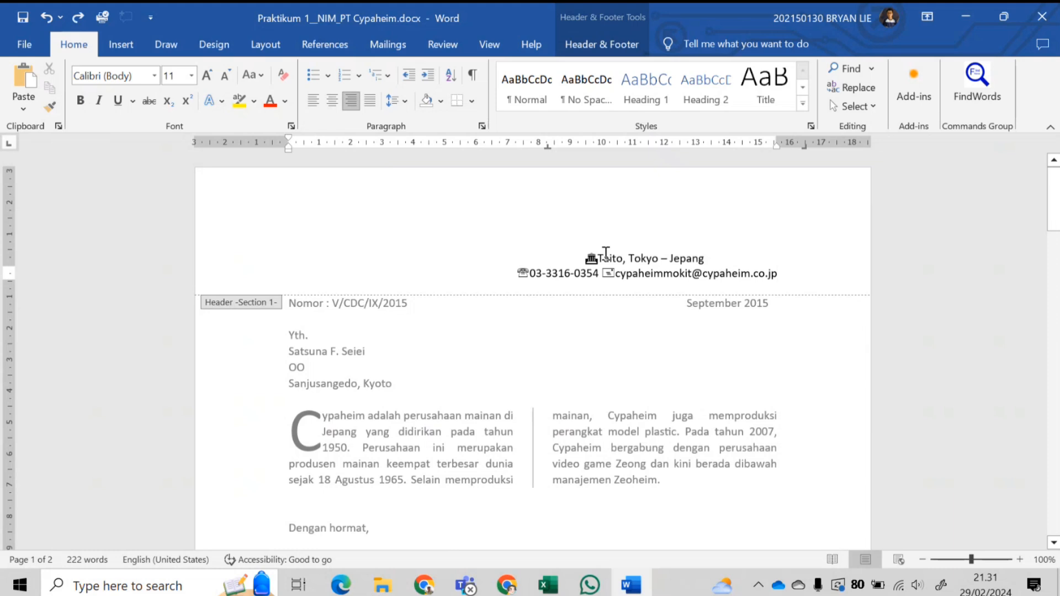
click(550, 232)
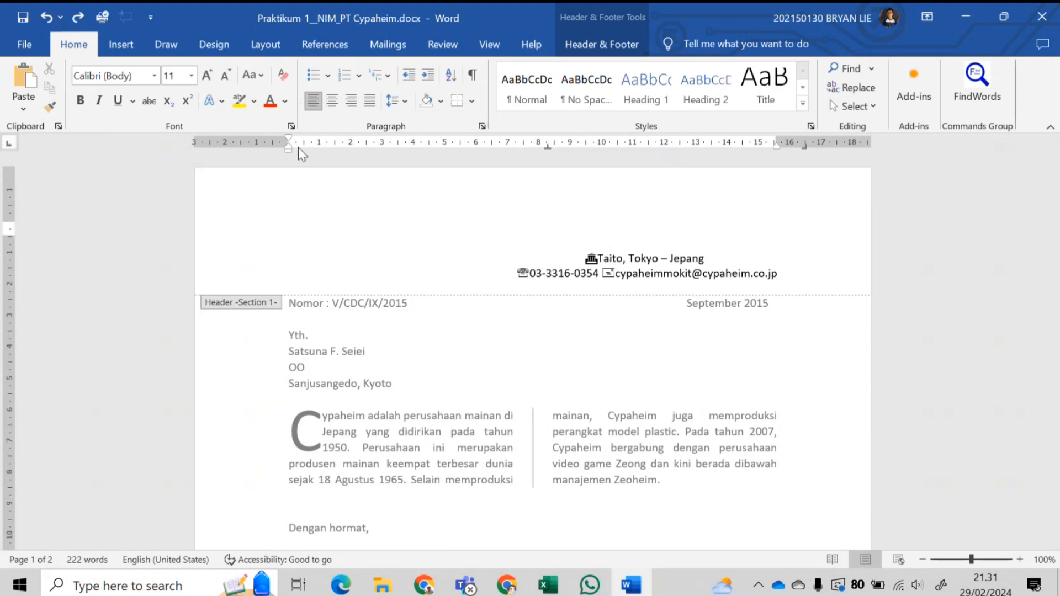
- Add gold WordArt to the header reading 'PT CYPAHEIM'
click(138, 48)
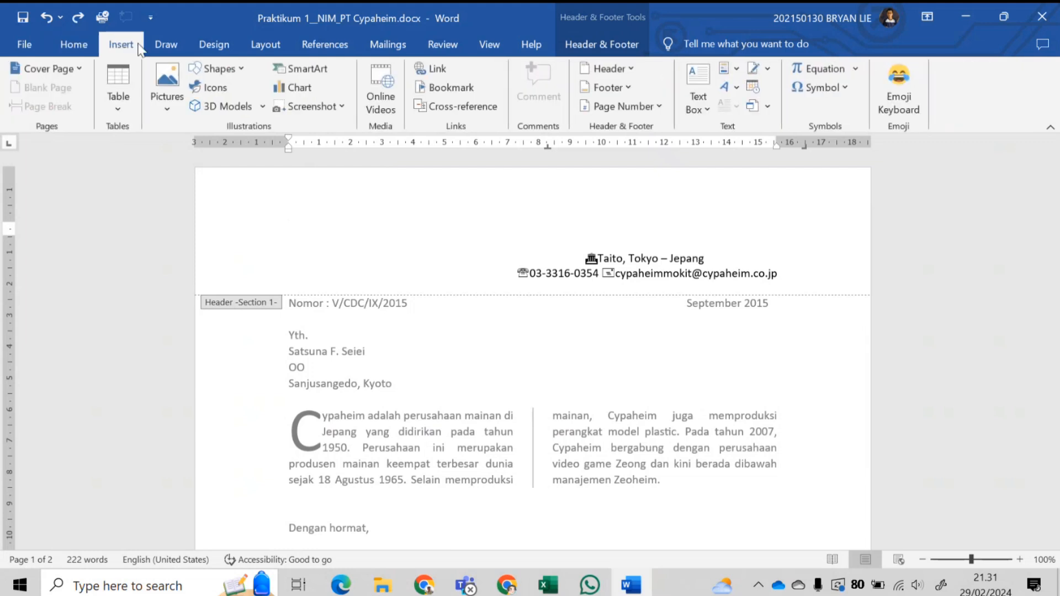
click(730, 87)
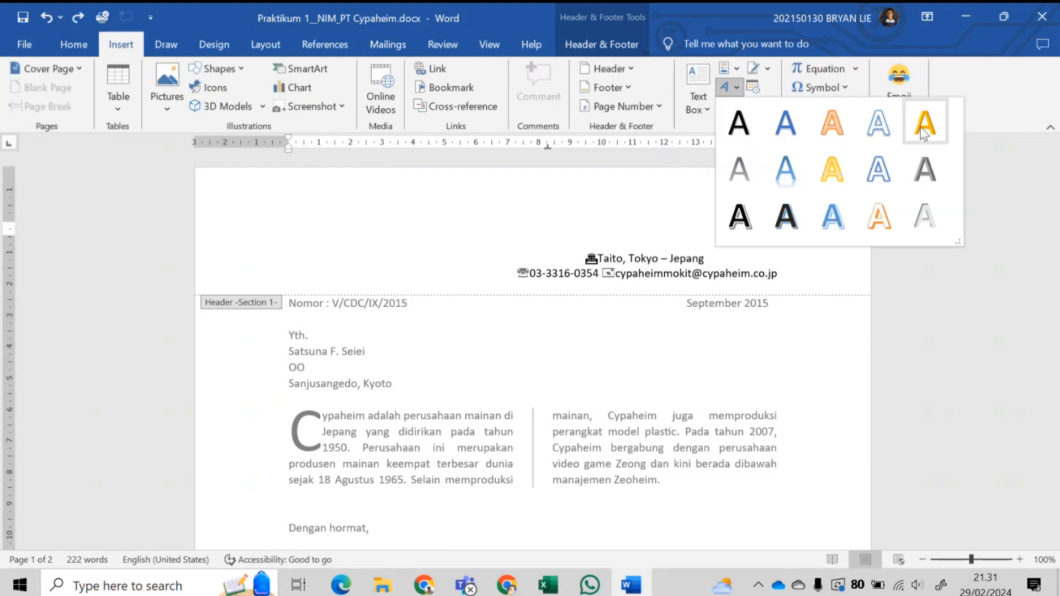
click(716, 90)
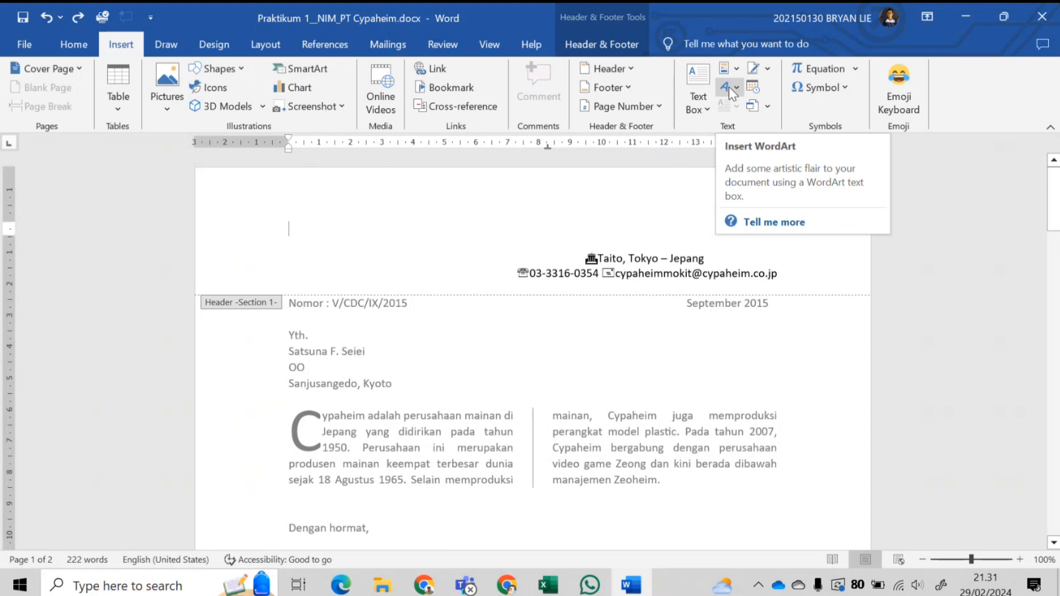
click(736, 88)
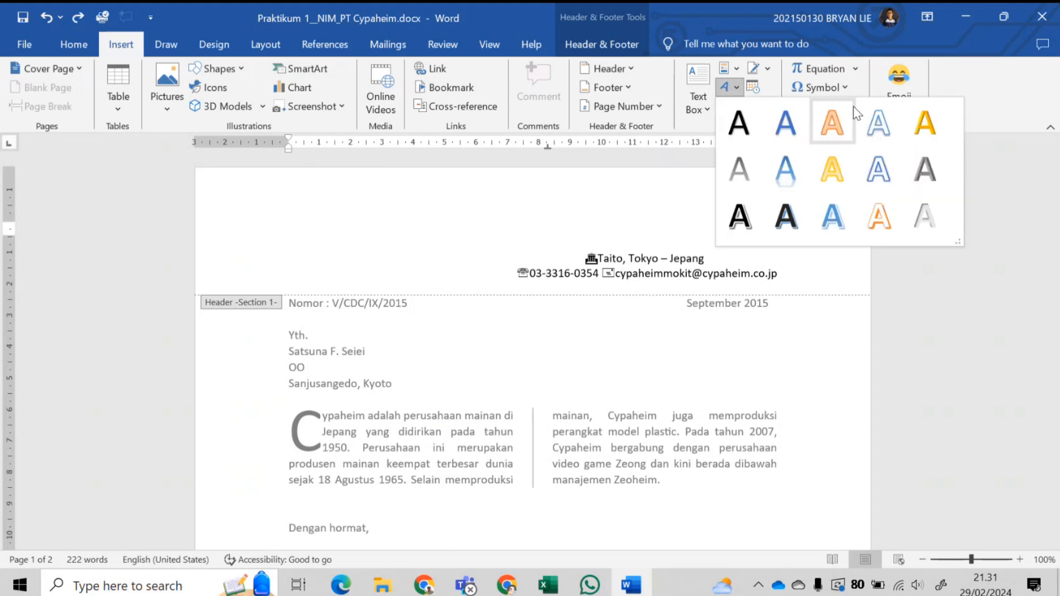
click(924, 126)
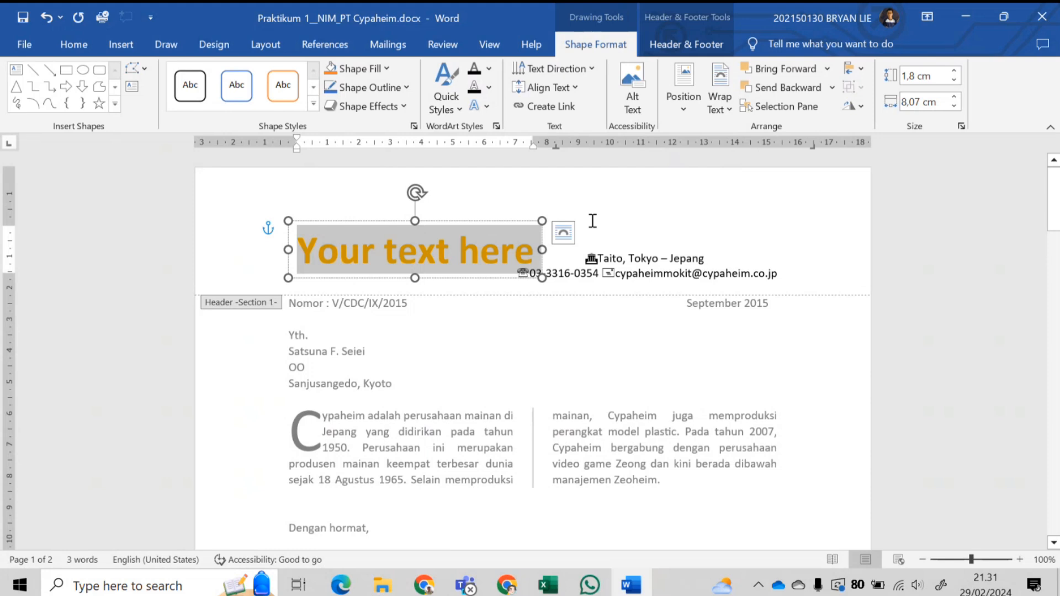
text(PT CY)
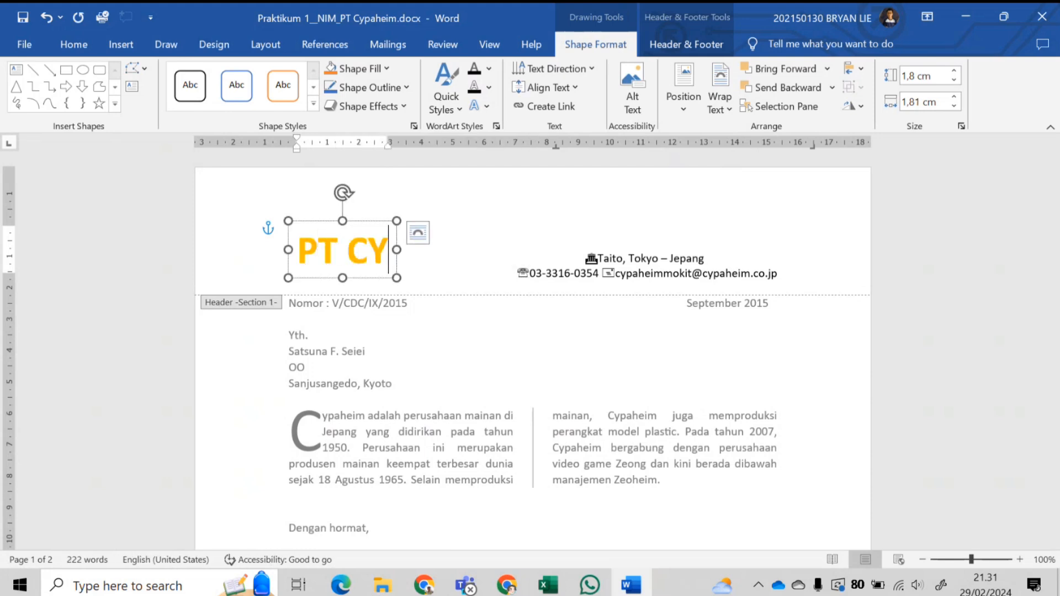
text(PAHEIM)
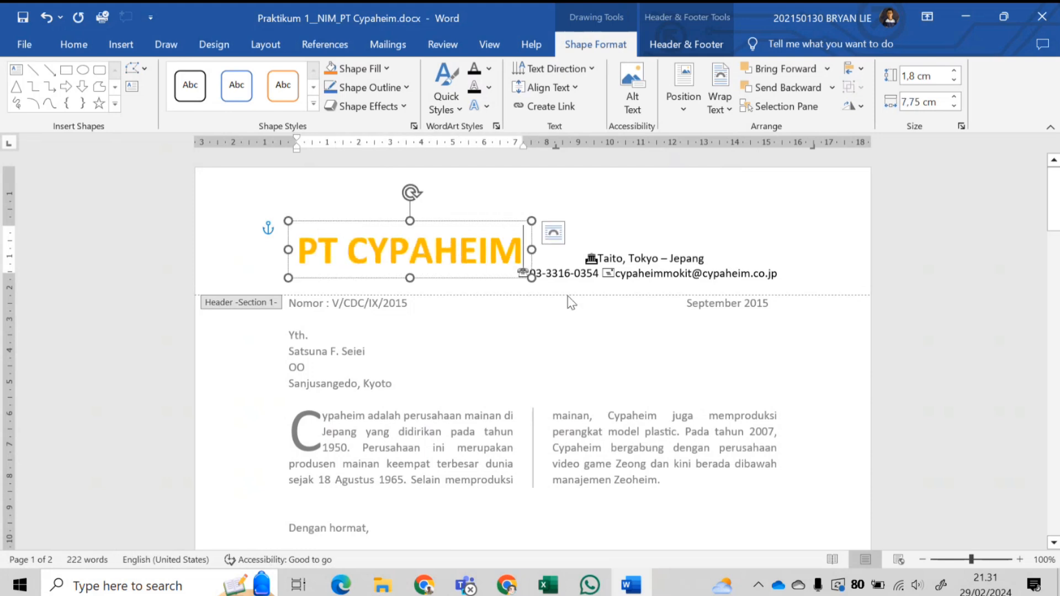
- Set the PT CYPAHEIM title to 48 pt and position it above the address lines
drag(492, 270, 697, 251)
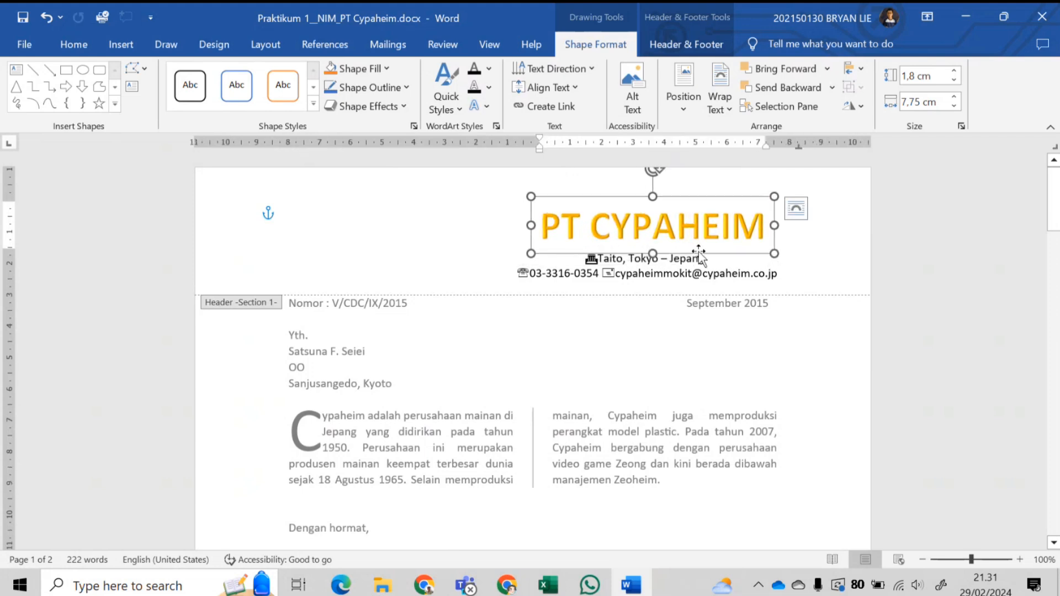
click(74, 44)
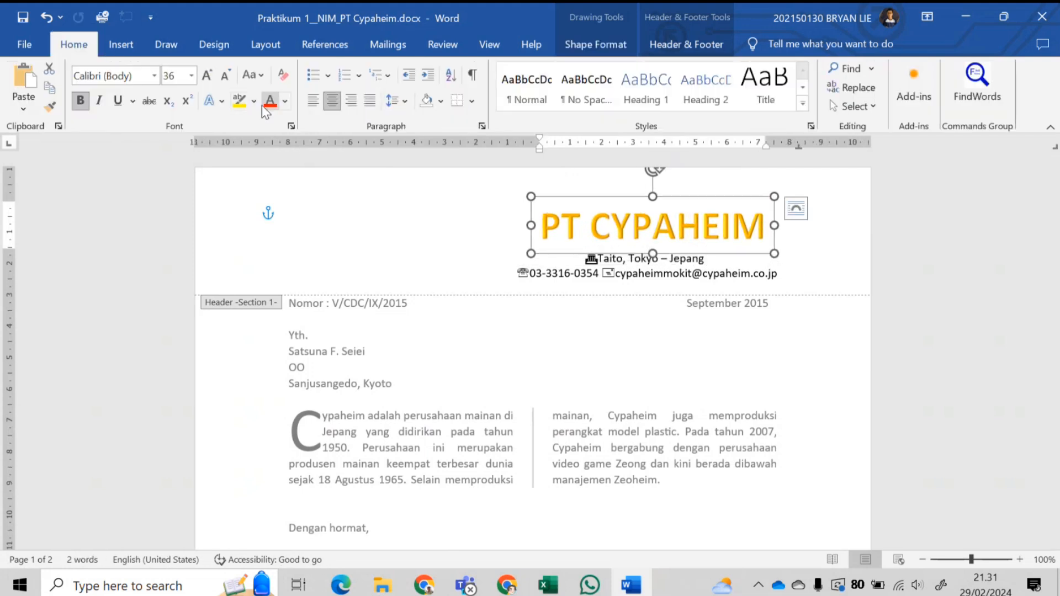
click(191, 75)
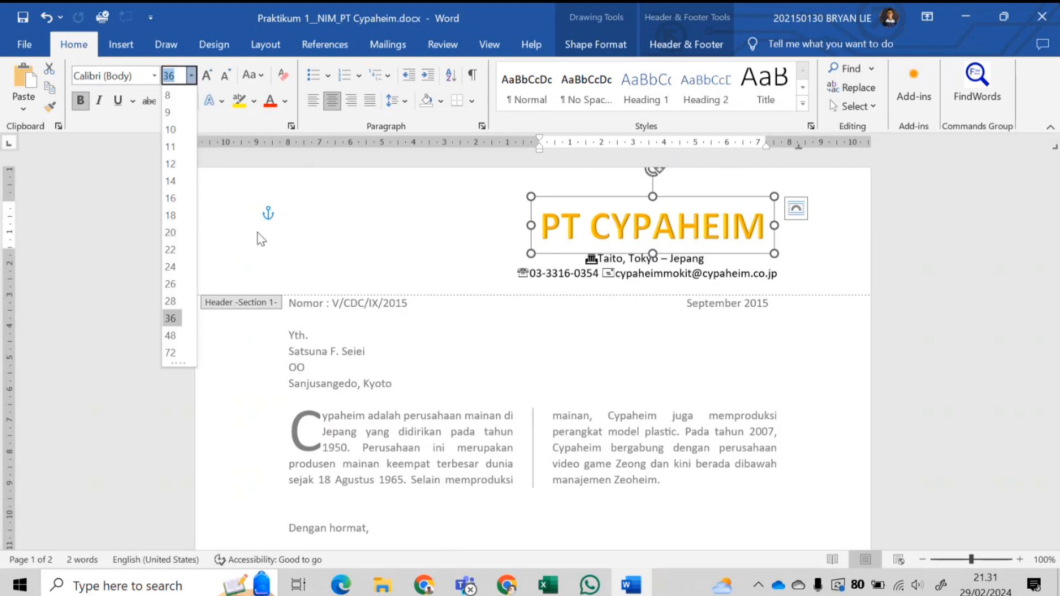
click(170, 335)
drag(775, 269, 724, 259)
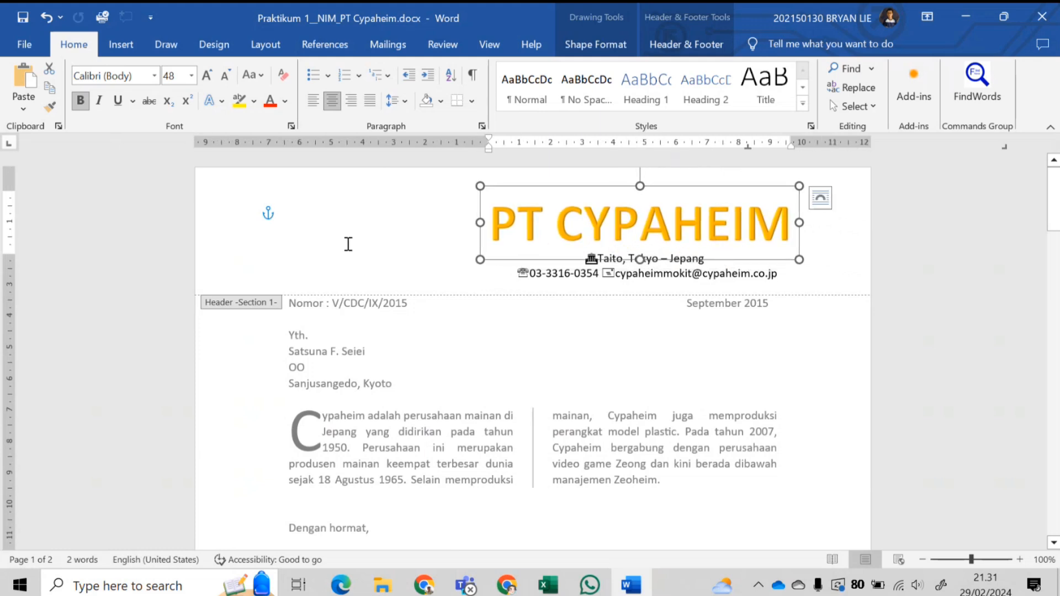
click(348, 240)
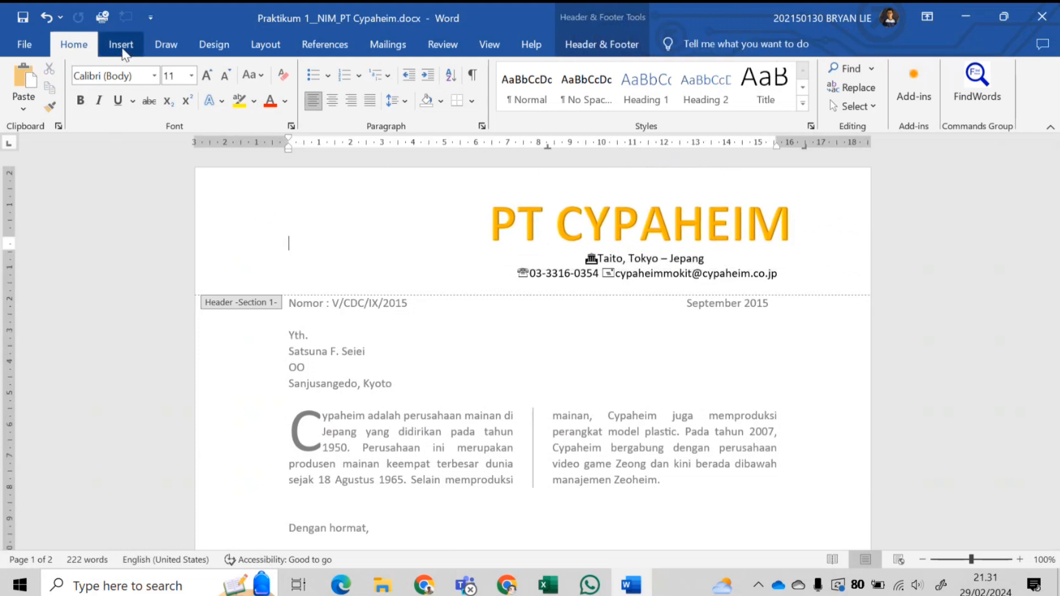
- Insert a picture from this device, browsing to PERTEMUAN 1 > Word and selecting the logo PNG
click(119, 44)
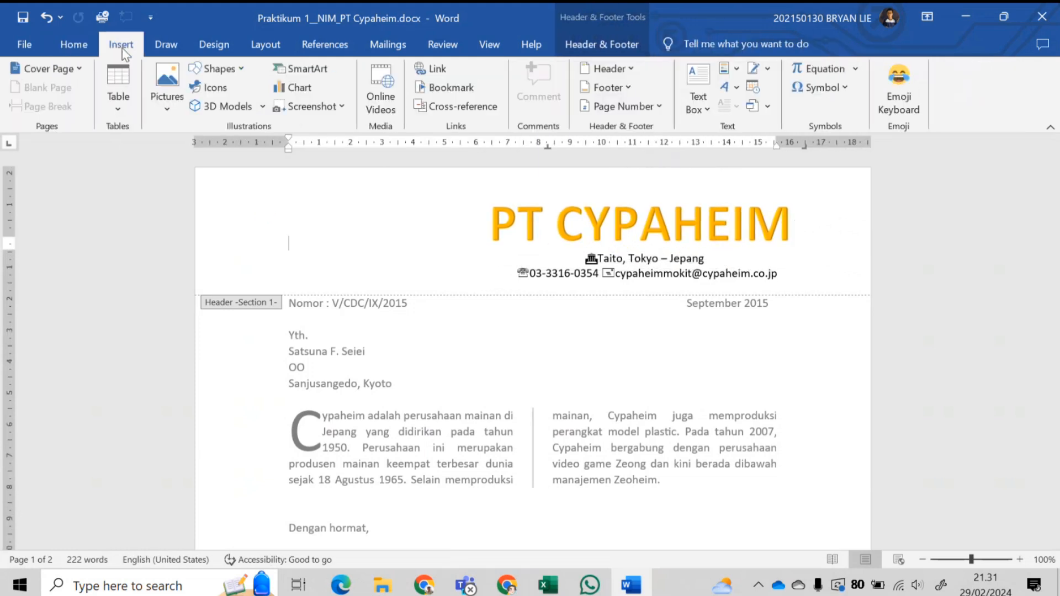
click(166, 103)
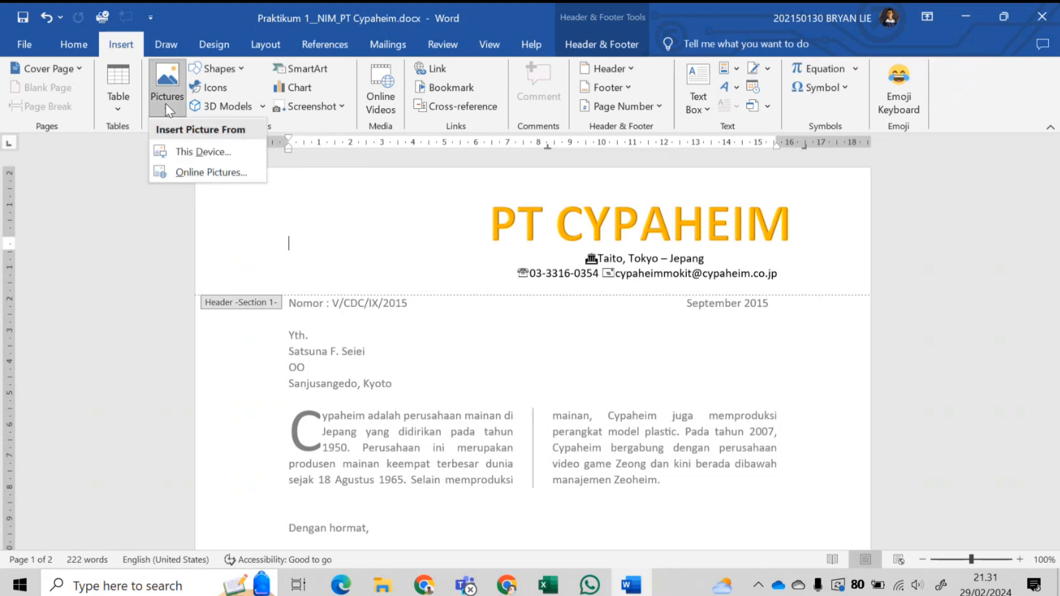
click(216, 152)
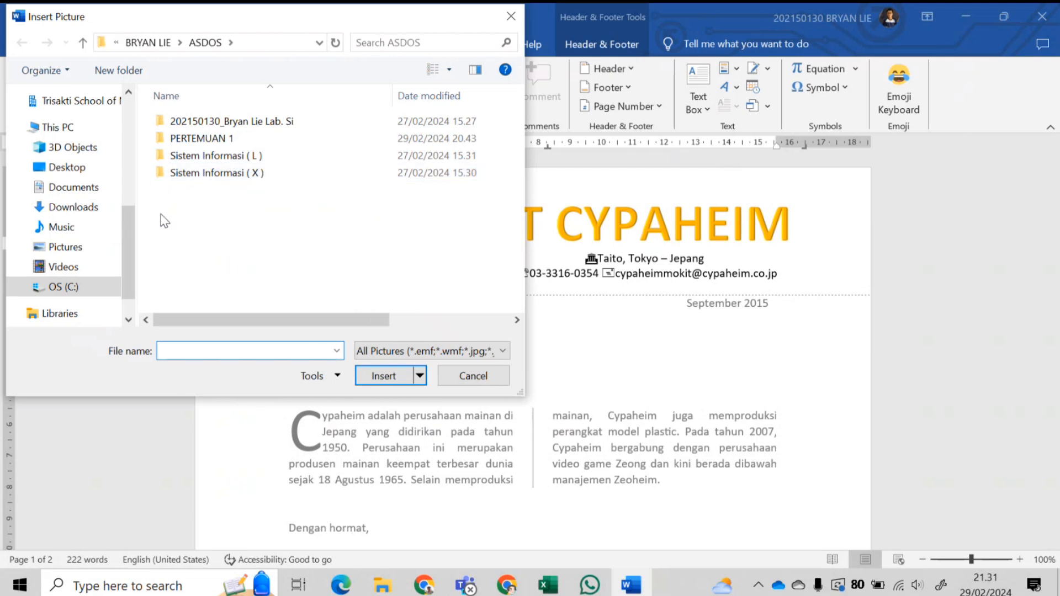
double_click(246, 144)
double_click(237, 139)
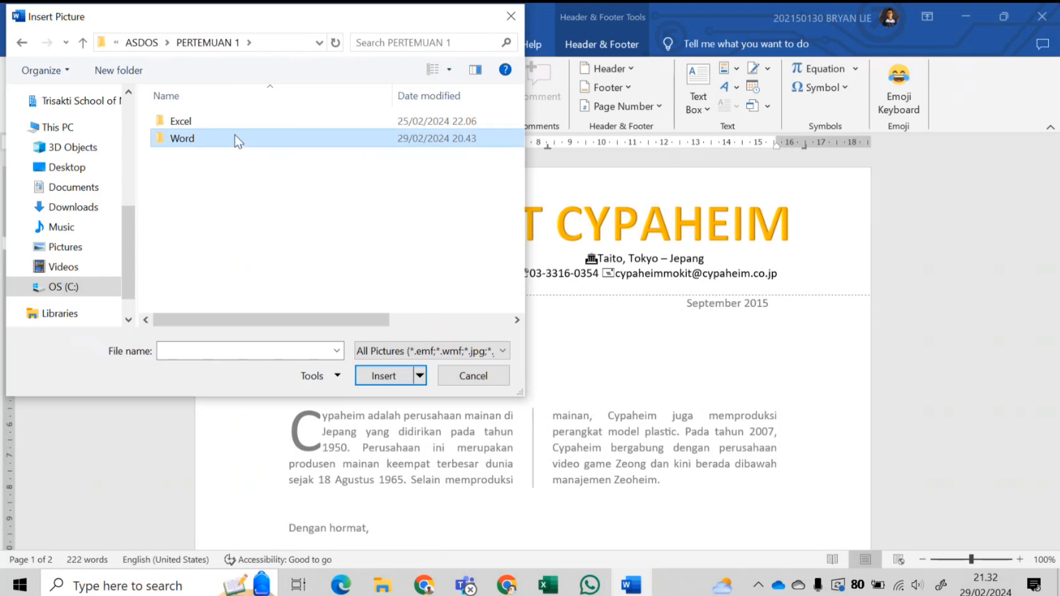
click(220, 150)
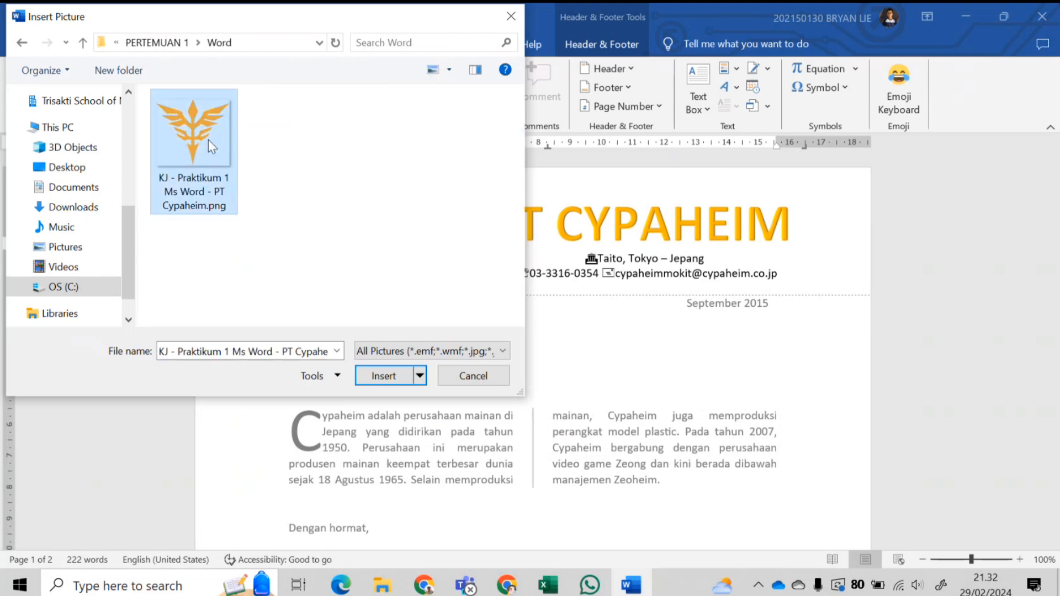
- Insert the logo into the header and shrink it to about 2.74 × 3.03 cm
click(382, 376)
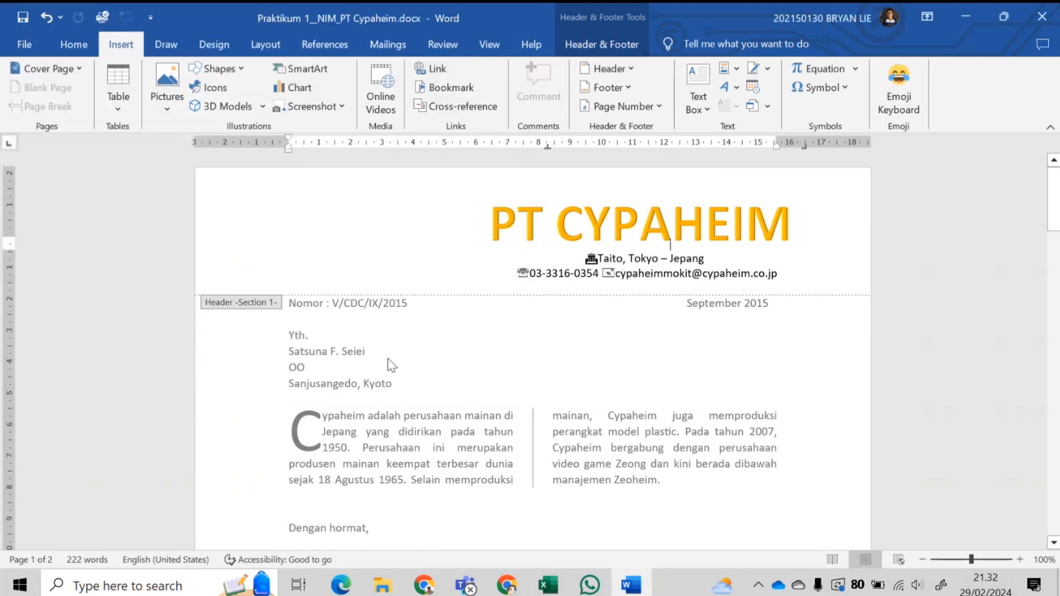
scroll(672, 325, down, 7)
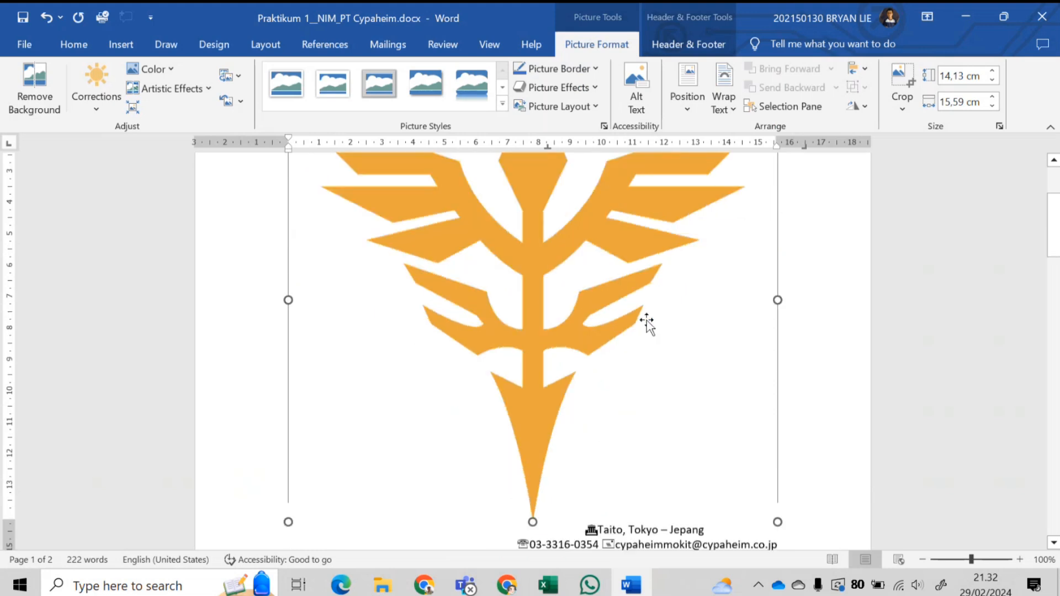
scroll(762, 437, up, 1)
scroll(788, 496, up, 1)
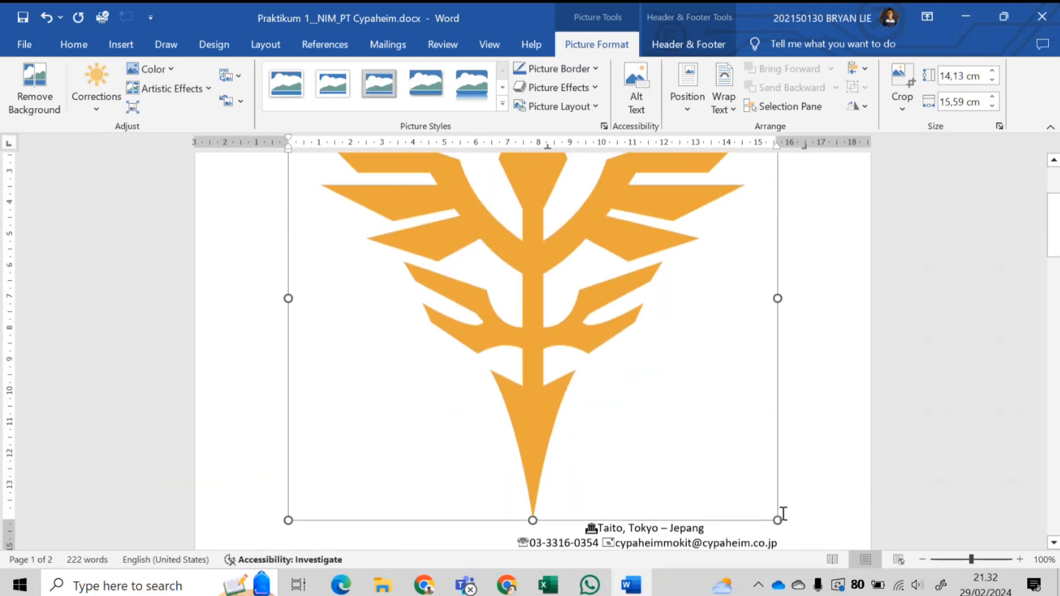
drag(777, 519, 450, 227)
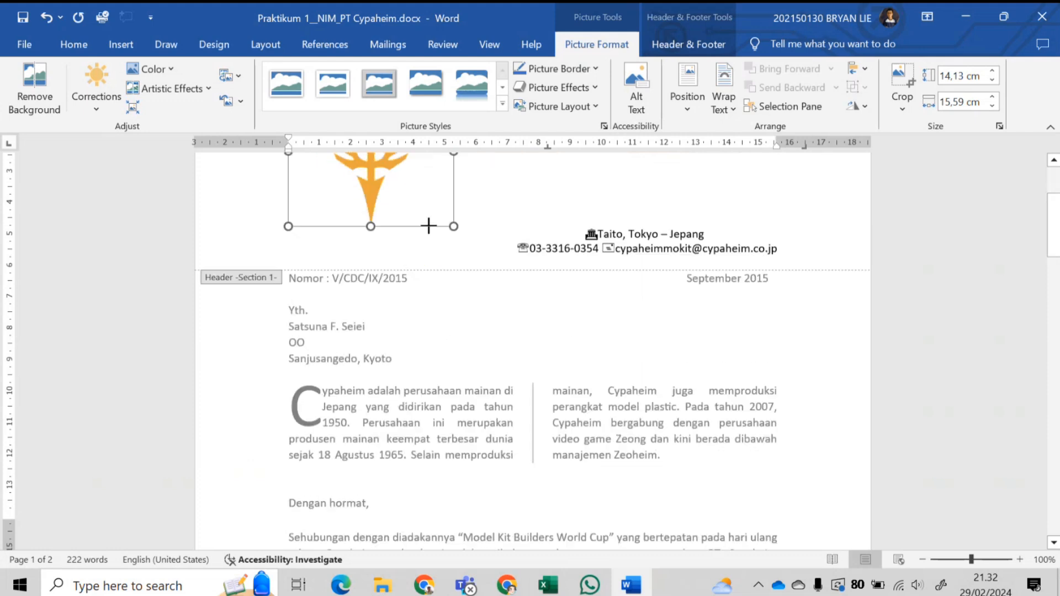
scroll(320, 370, up, 4)
drag(283, 385, 357, 309)
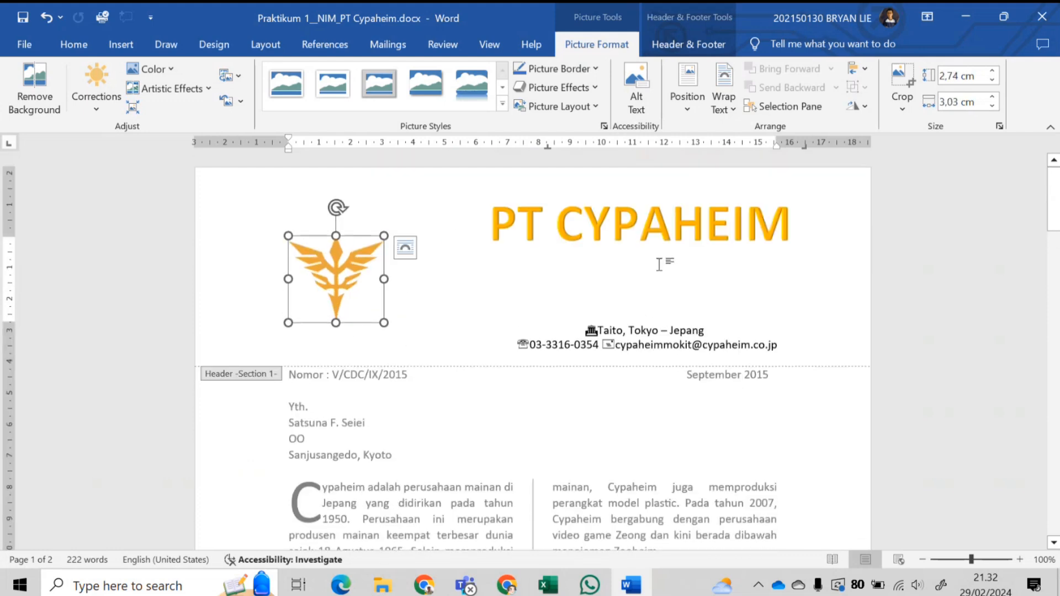
click(634, 296)
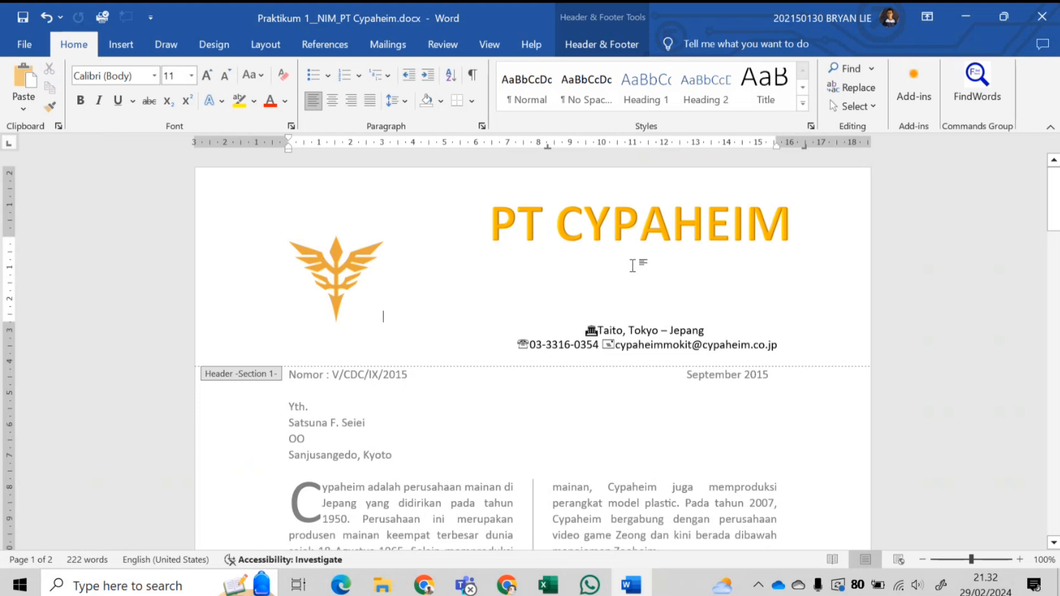
- Float the logo In Front of Text, resize it to 3.25 × 3.58 cm, and move it top left
click(346, 279)
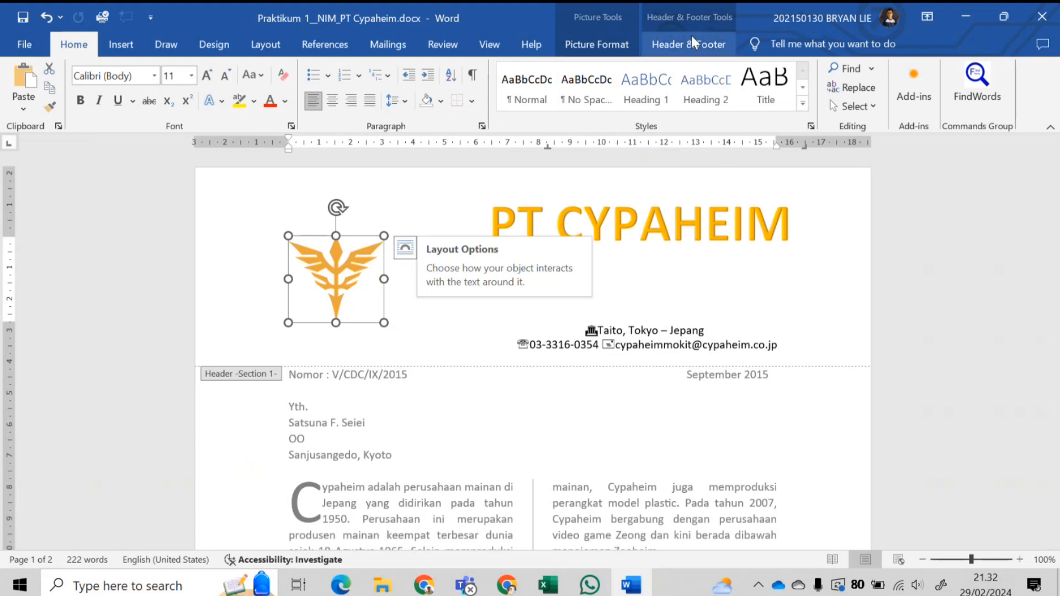
click(624, 48)
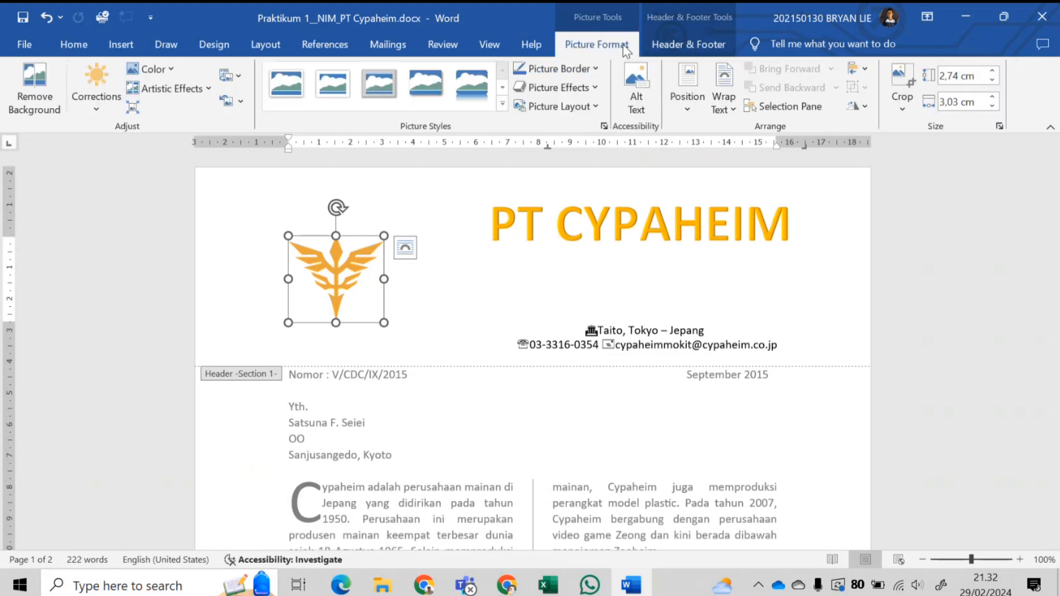
click(726, 108)
click(773, 248)
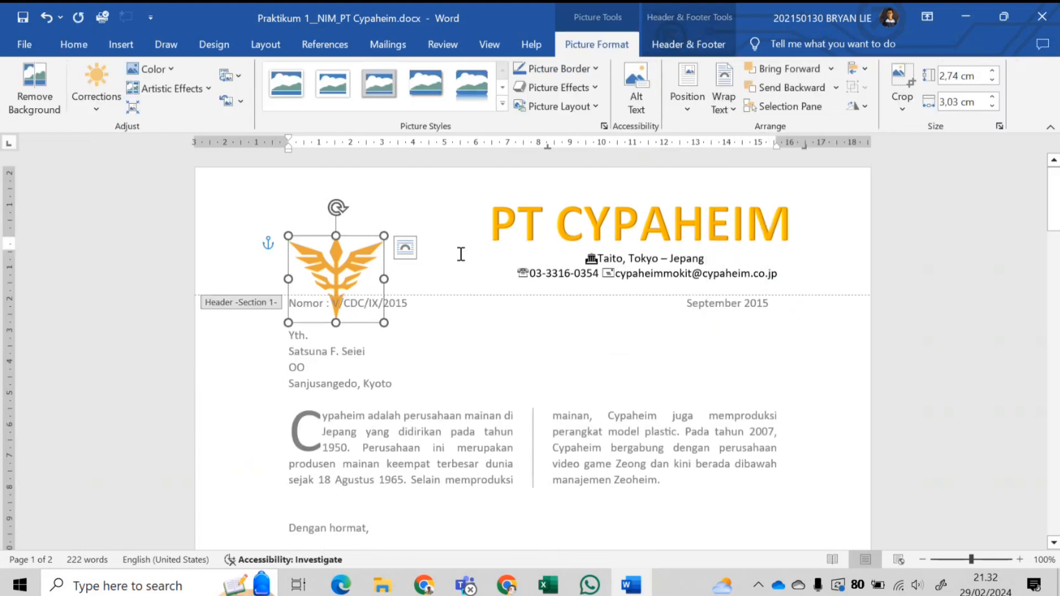
drag(384, 235, 402, 225)
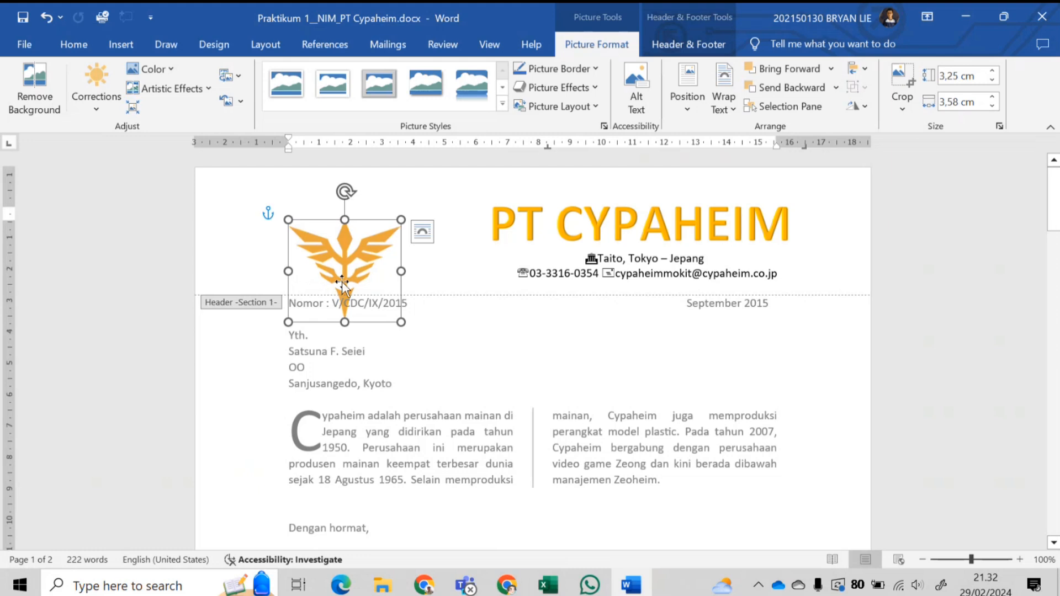
drag(344, 281, 345, 251)
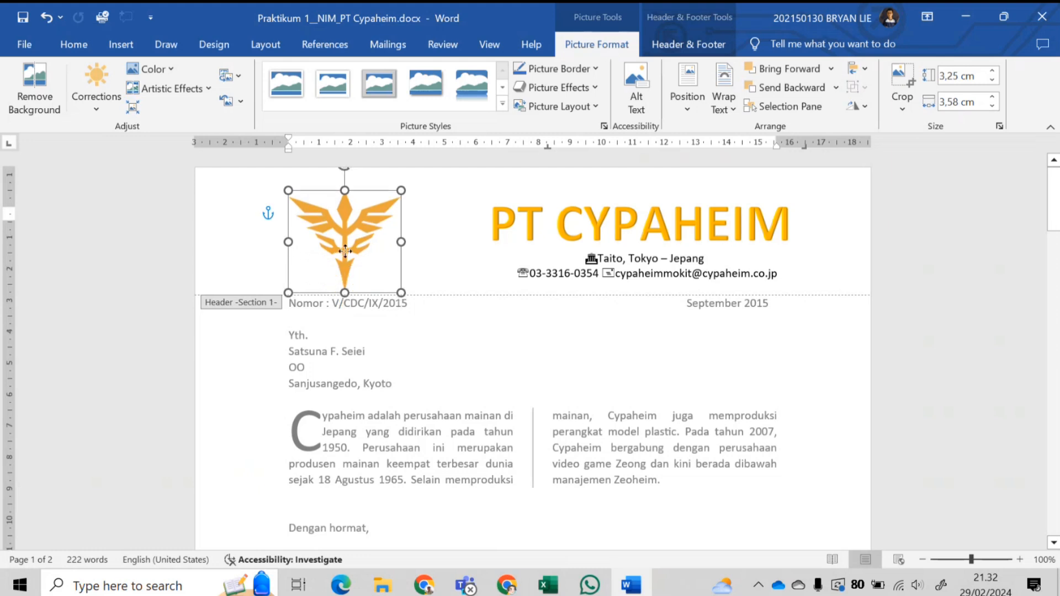
click(791, 274)
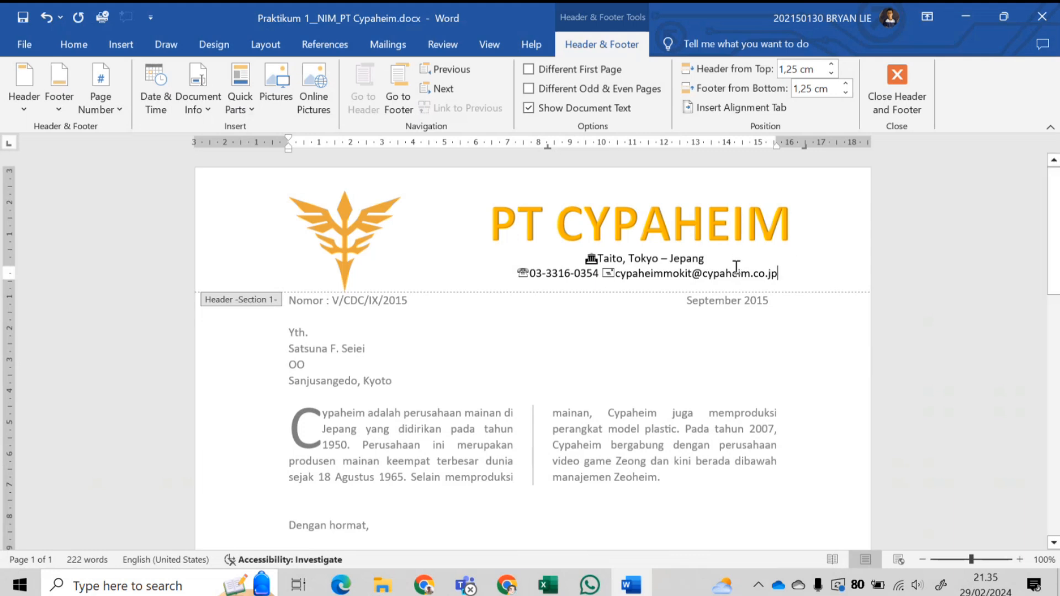
click(786, 279)
- Add two empty lines under the contact details, justify them, and nudge the indent slightly right
key(Return)
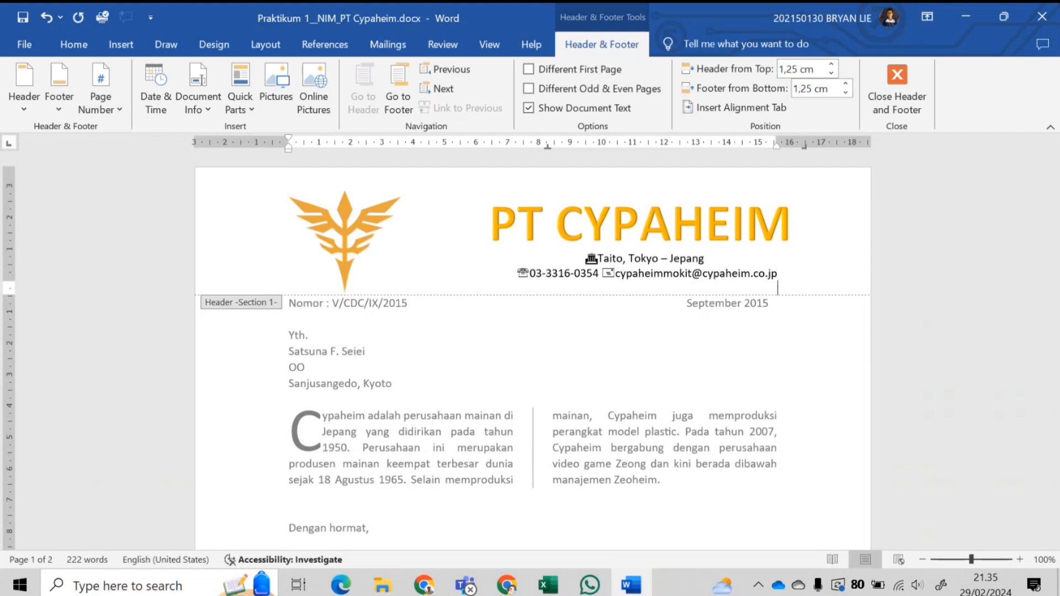
key(Return)
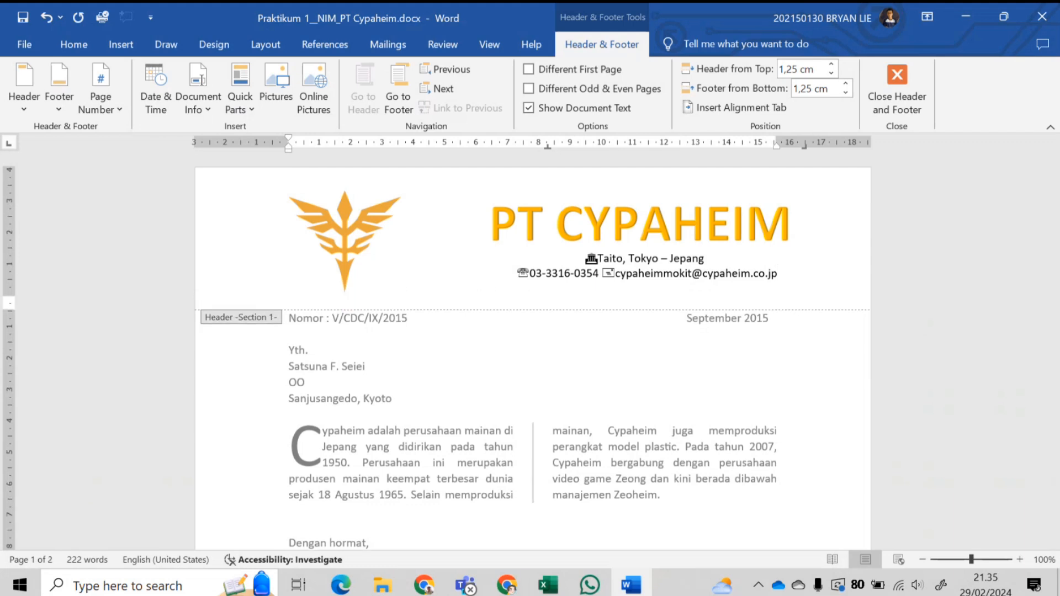
click(74, 44)
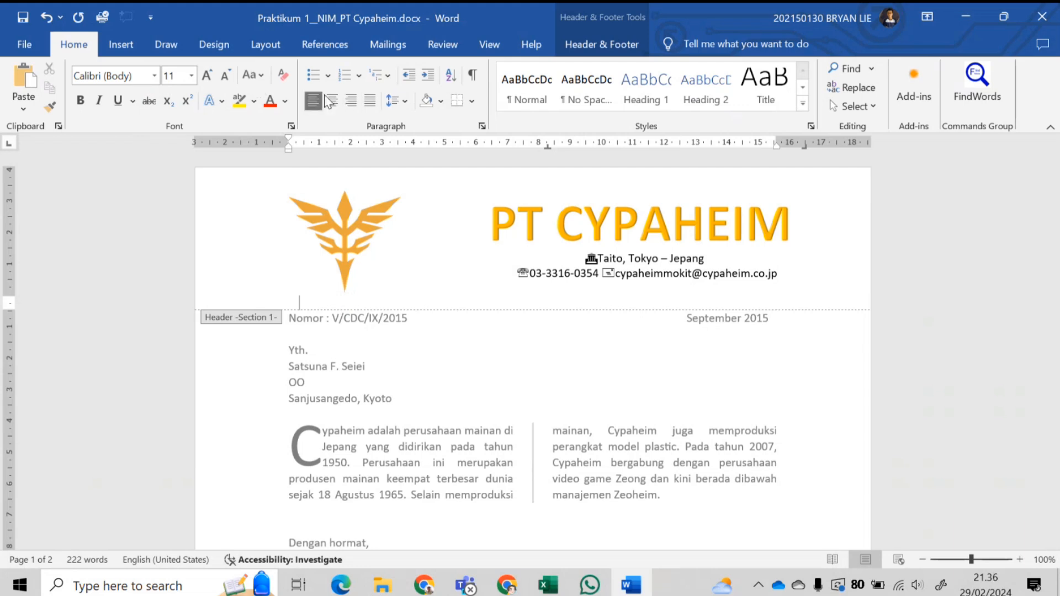
click(369, 100)
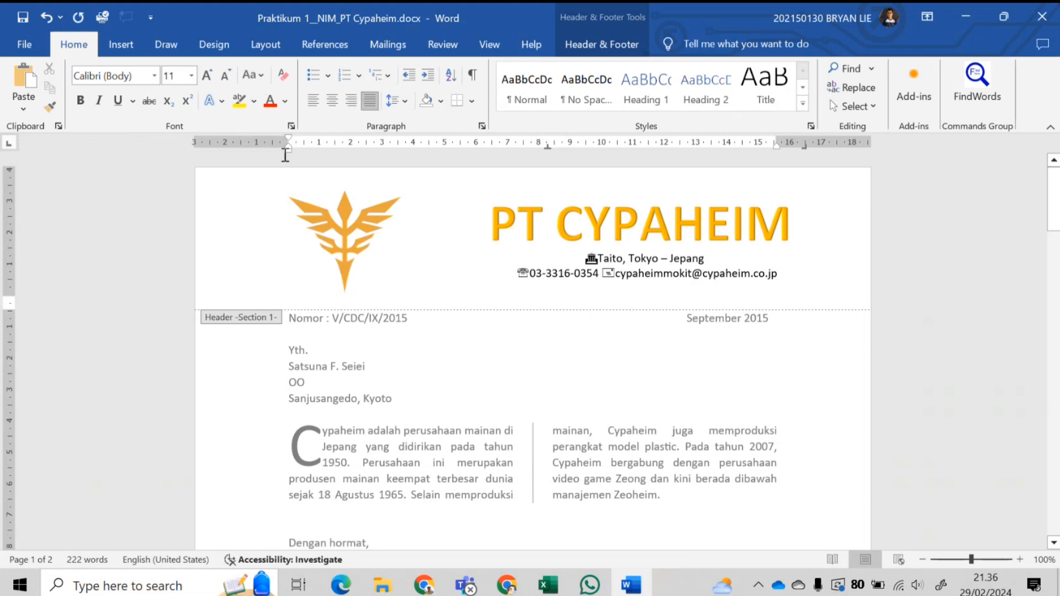
mouse_move(287, 151)
mouse_down()
mouse_move(299, 151)
mouse_move(288, 150)
mouse_up()
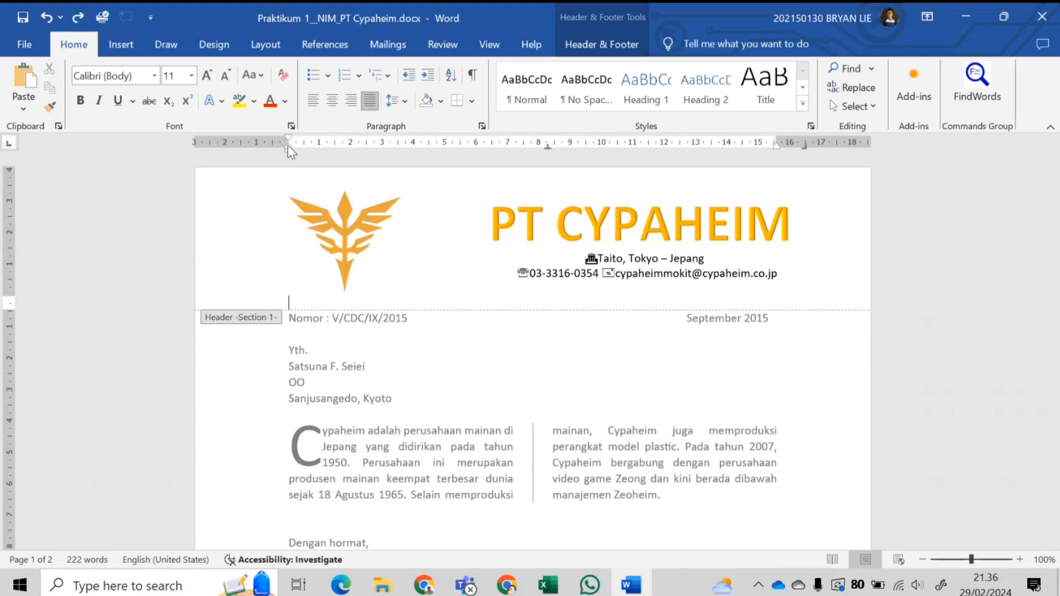
click(776, 145)
click(214, 44)
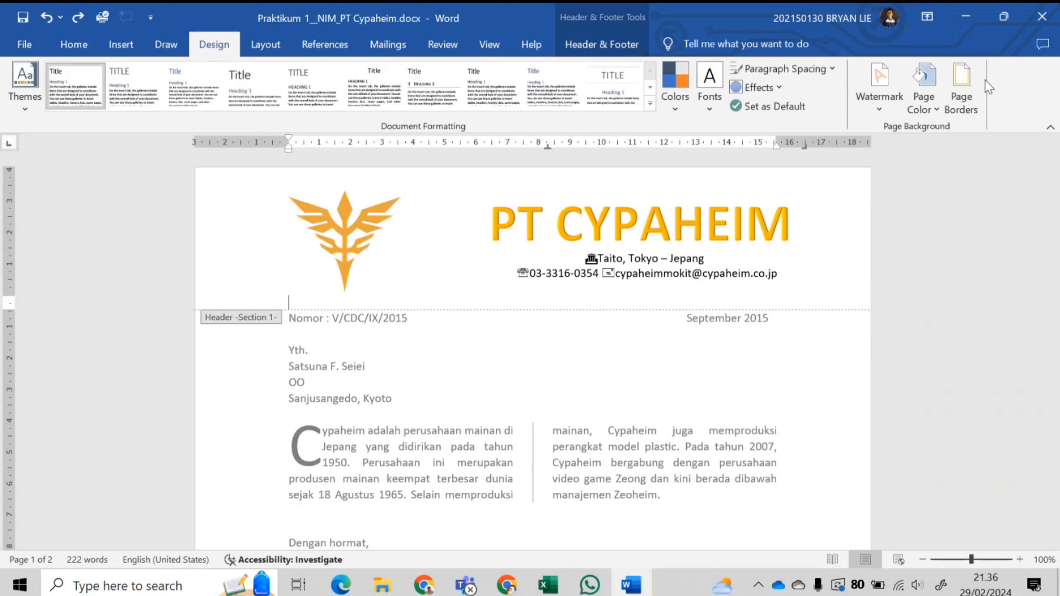
- In Borders and Shading, choose a thick 3 pt solid line style for the paragraph border
click(977, 93)
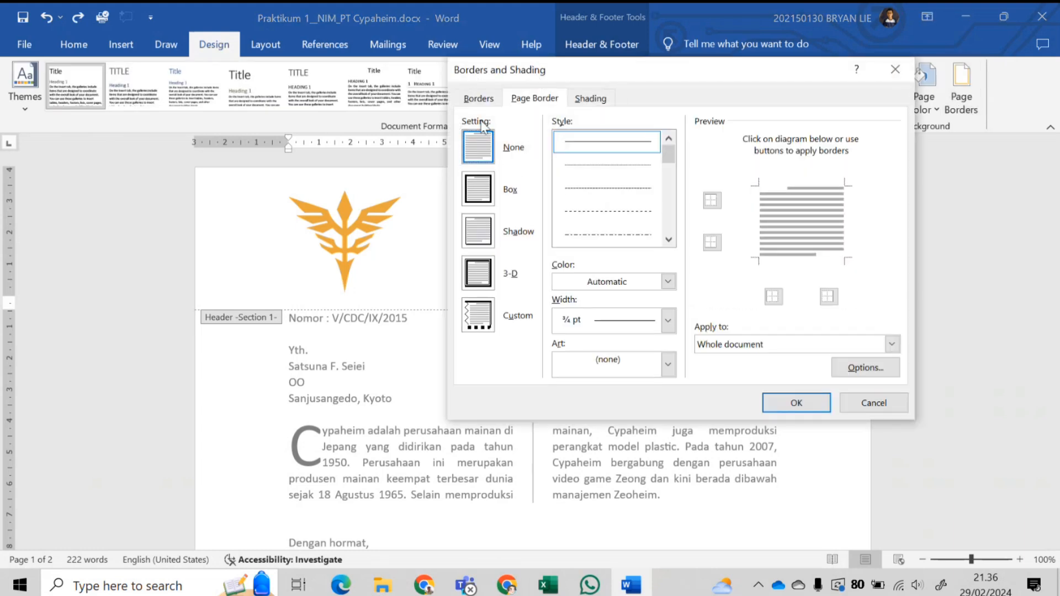
click(491, 103)
click(481, 155)
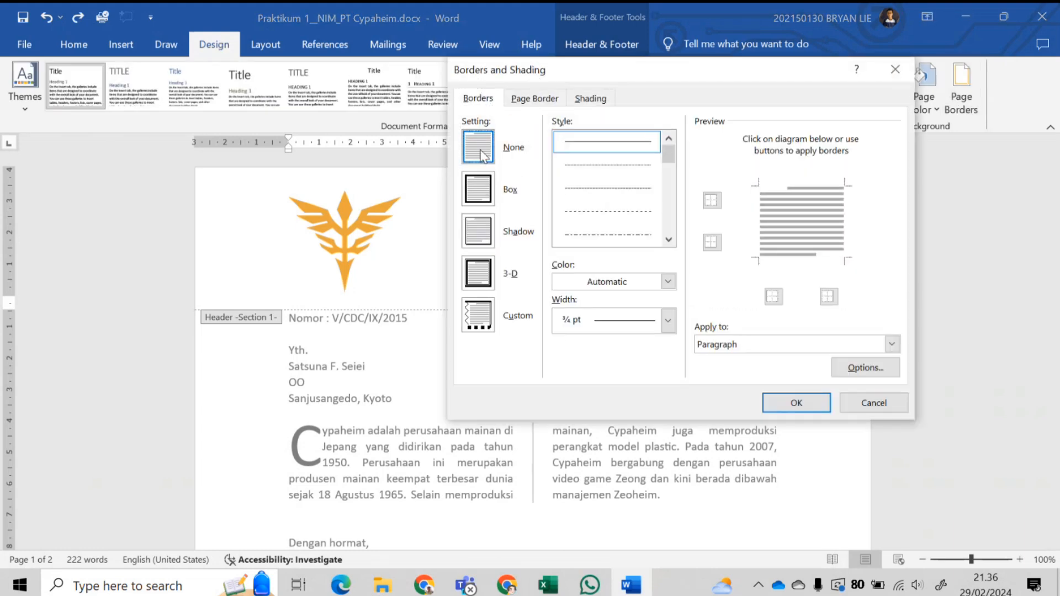
click(521, 102)
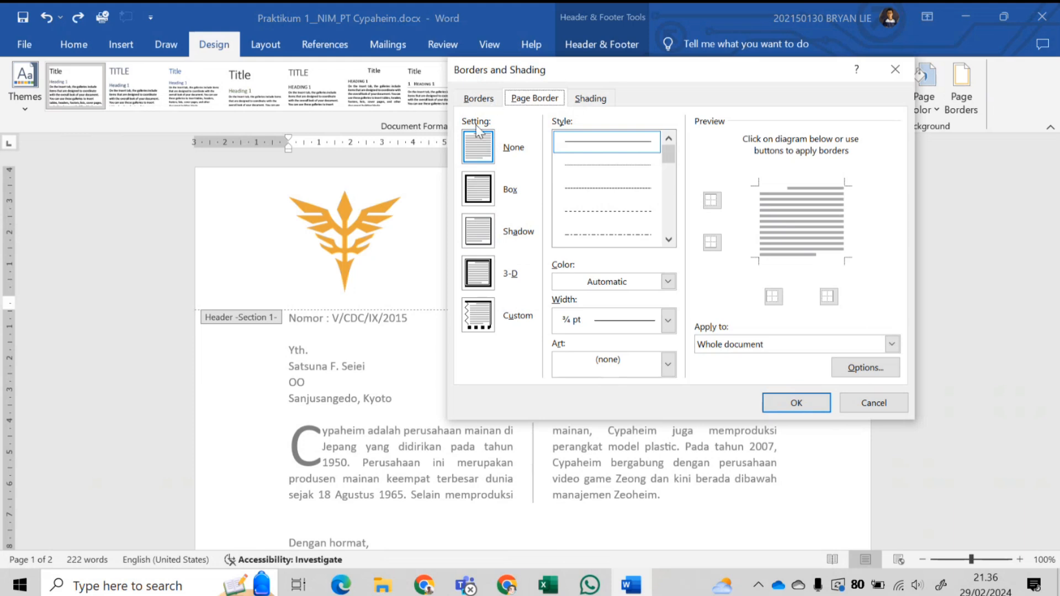
click(481, 99)
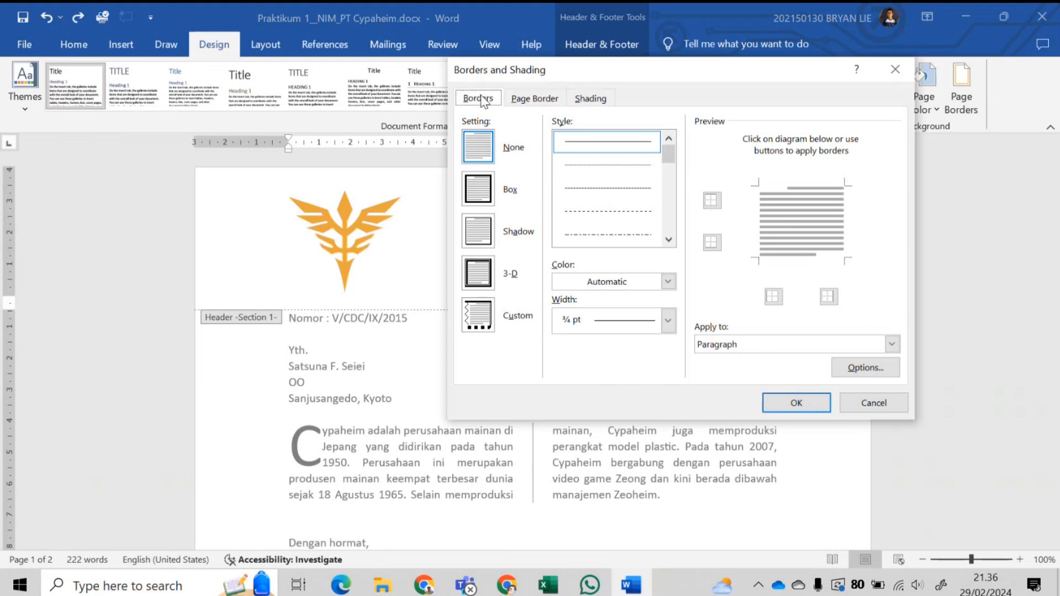
scroll(596, 192, down, 3)
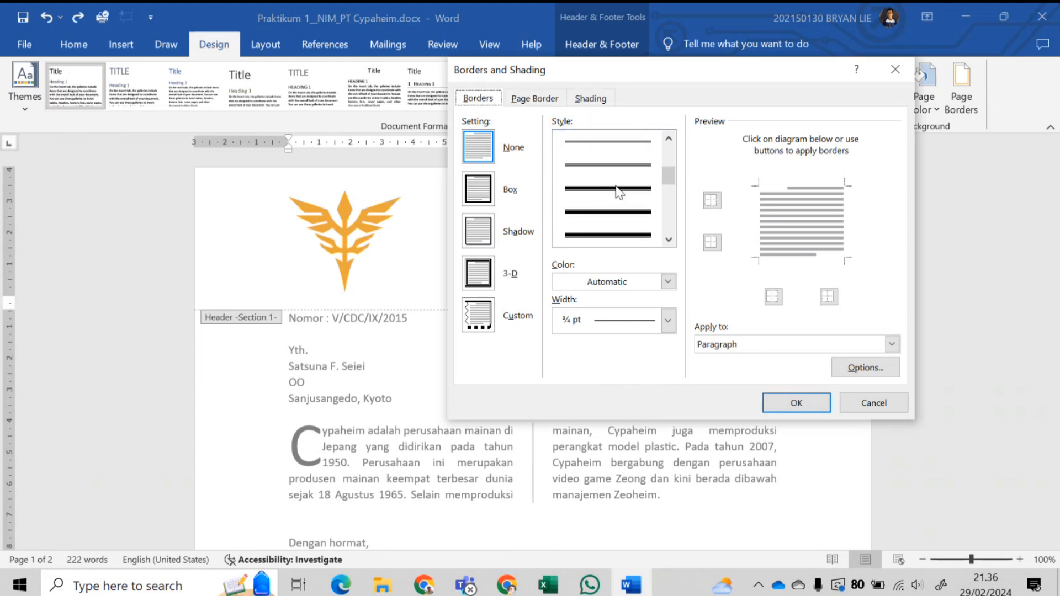
click(618, 189)
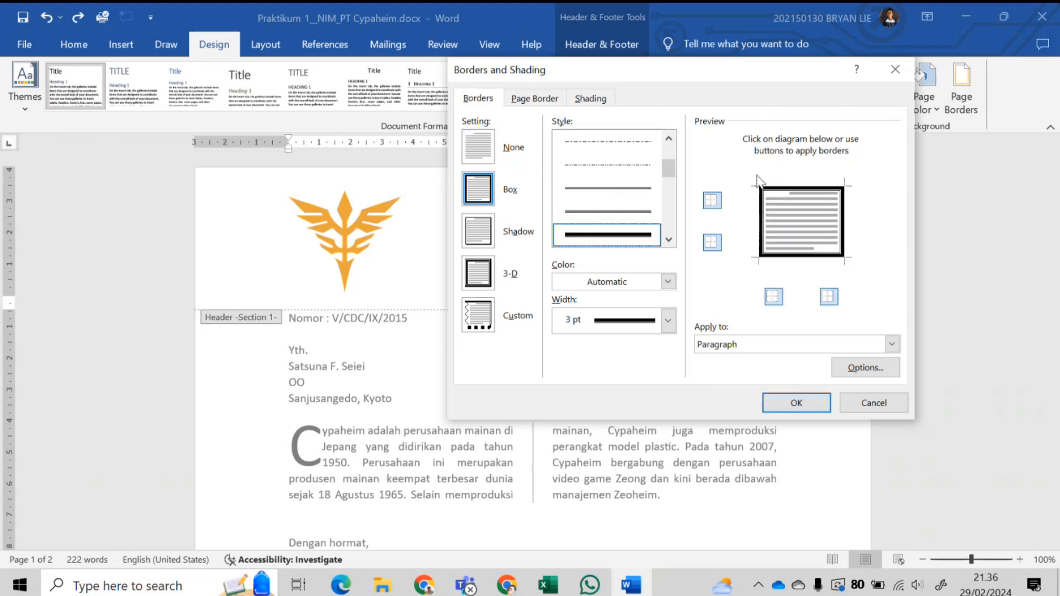
- Keep only the bottom border, apply it to the paragraph, and confirm
click(712, 243)
click(773, 297)
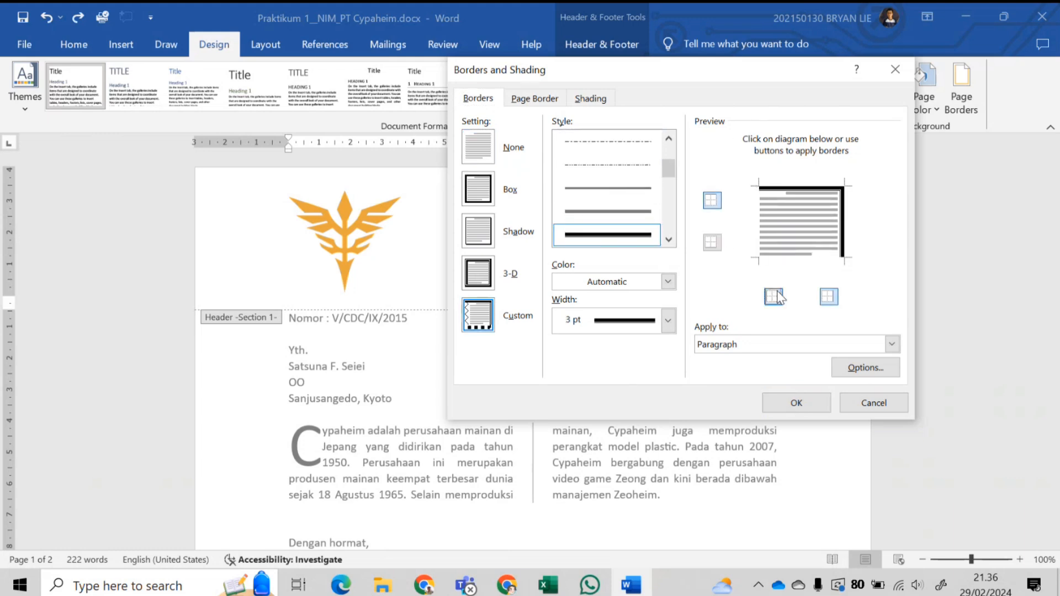
click(828, 297)
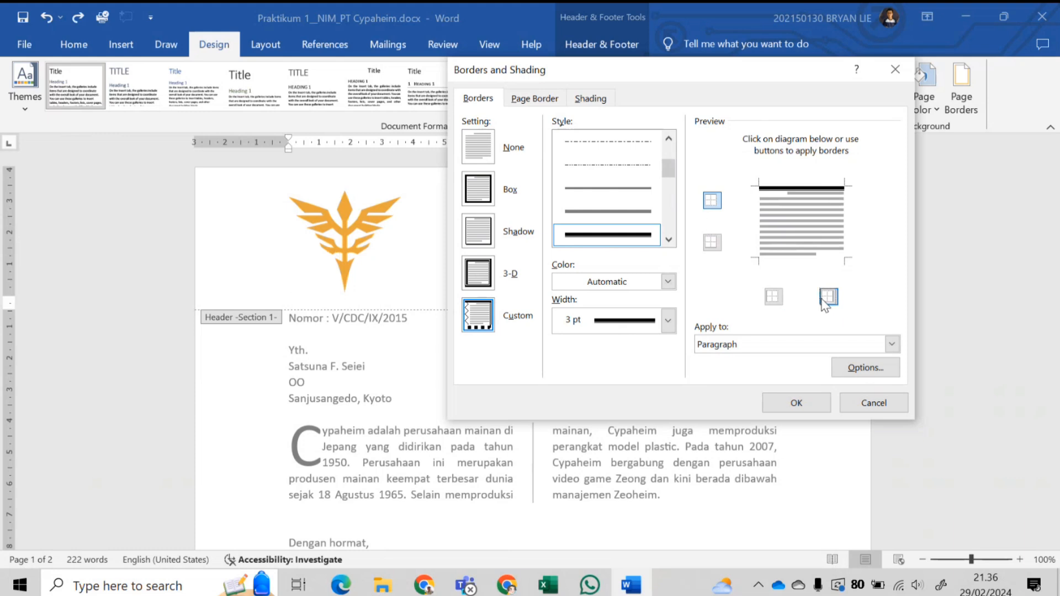
click(711, 243)
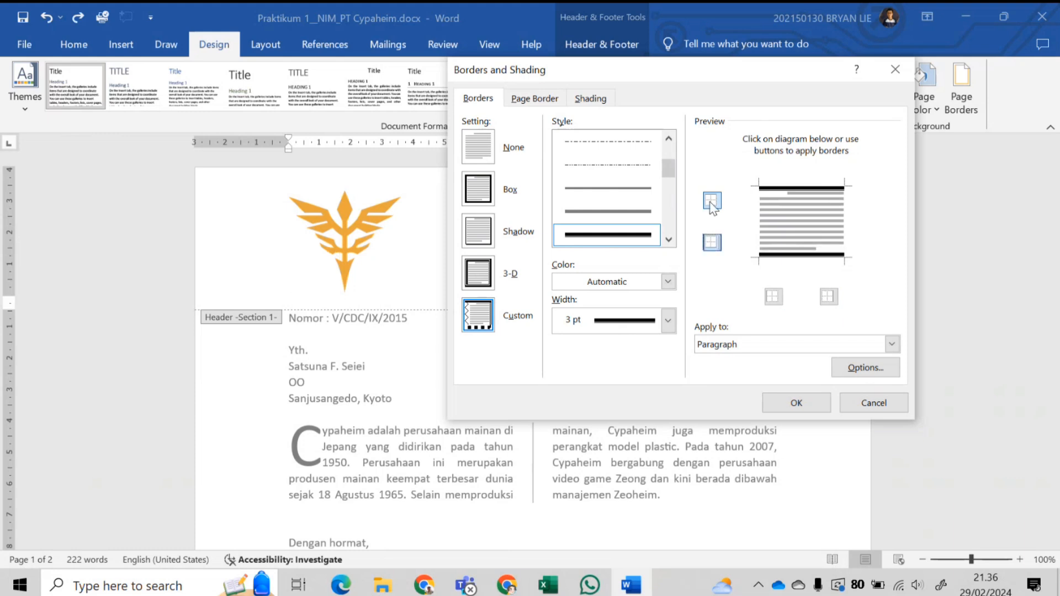
click(712, 200)
click(724, 345)
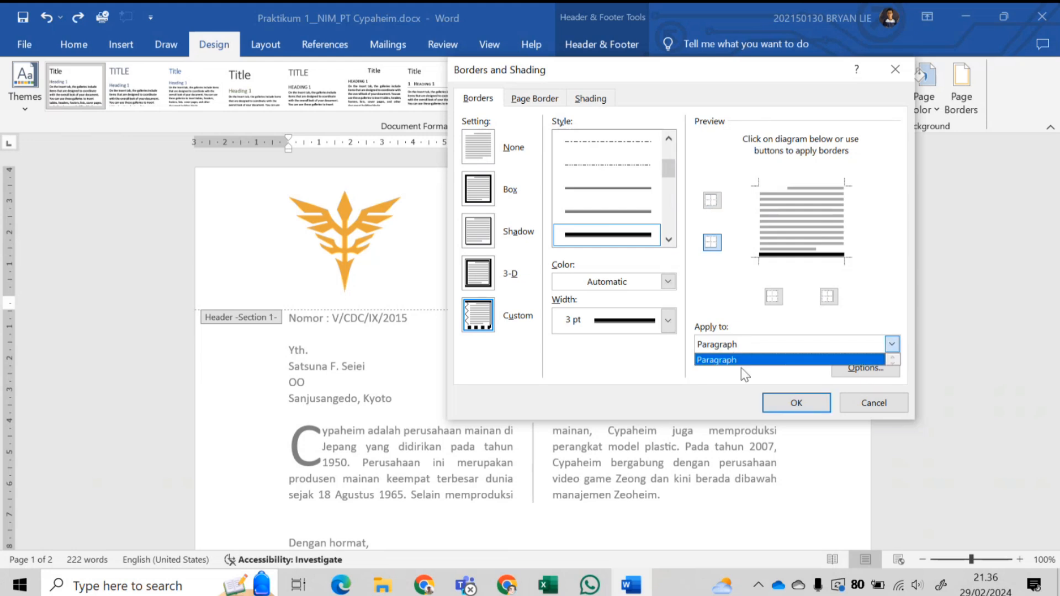
click(741, 360)
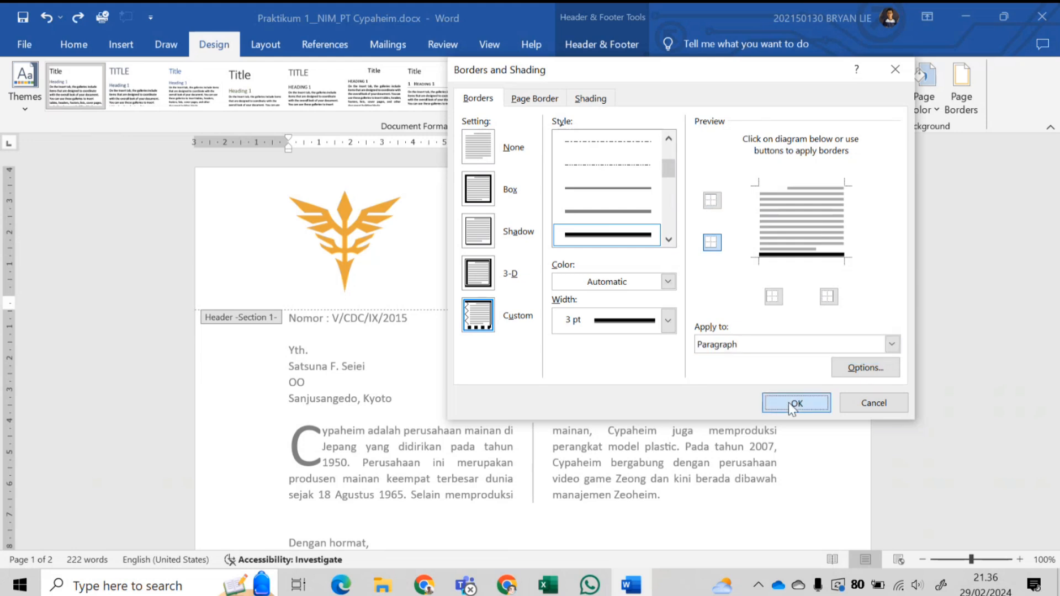
click(790, 402)
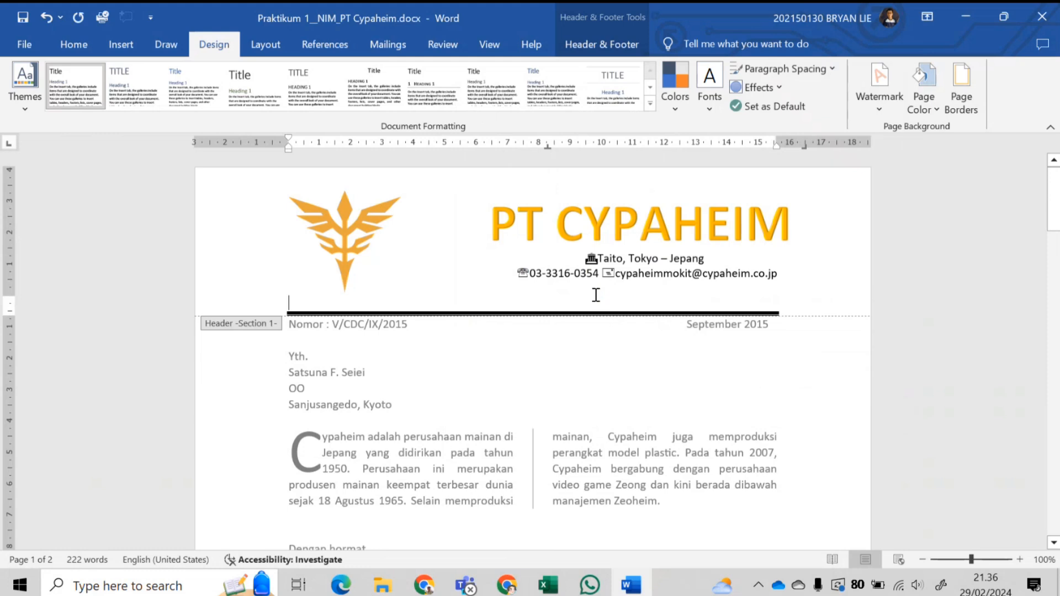
- Delete the empty header line under the email address and add a blank line above the address
click(577, 285)
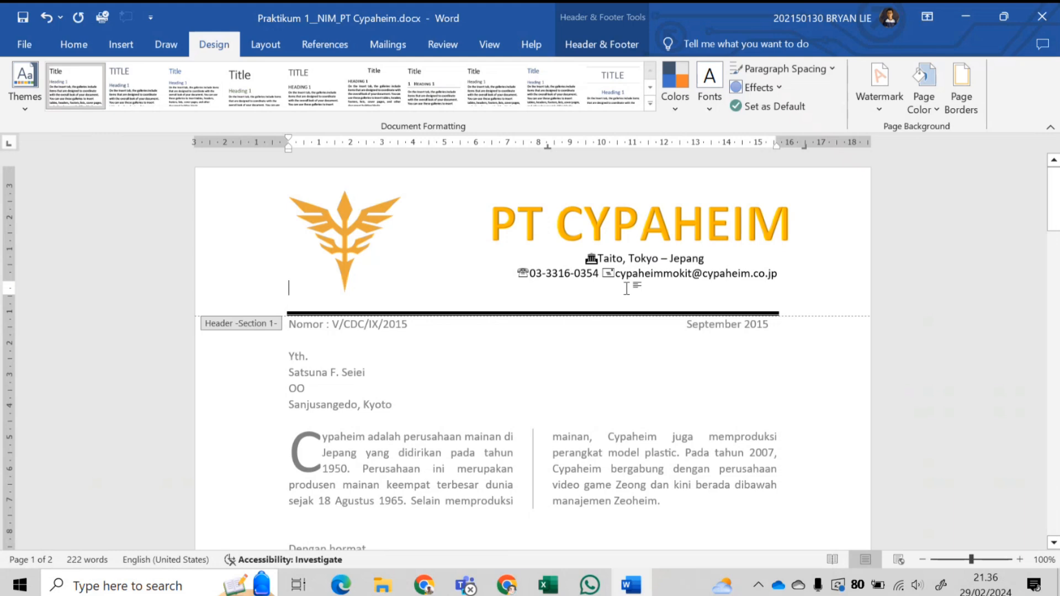
key(BackSpace)
click(584, 260)
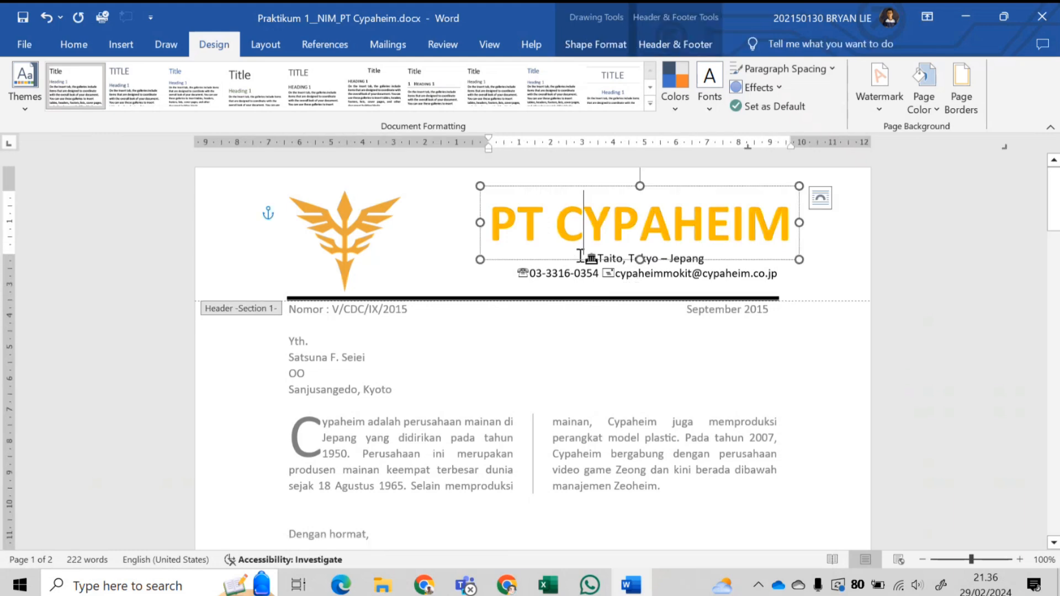
click(586, 260)
key(Return)
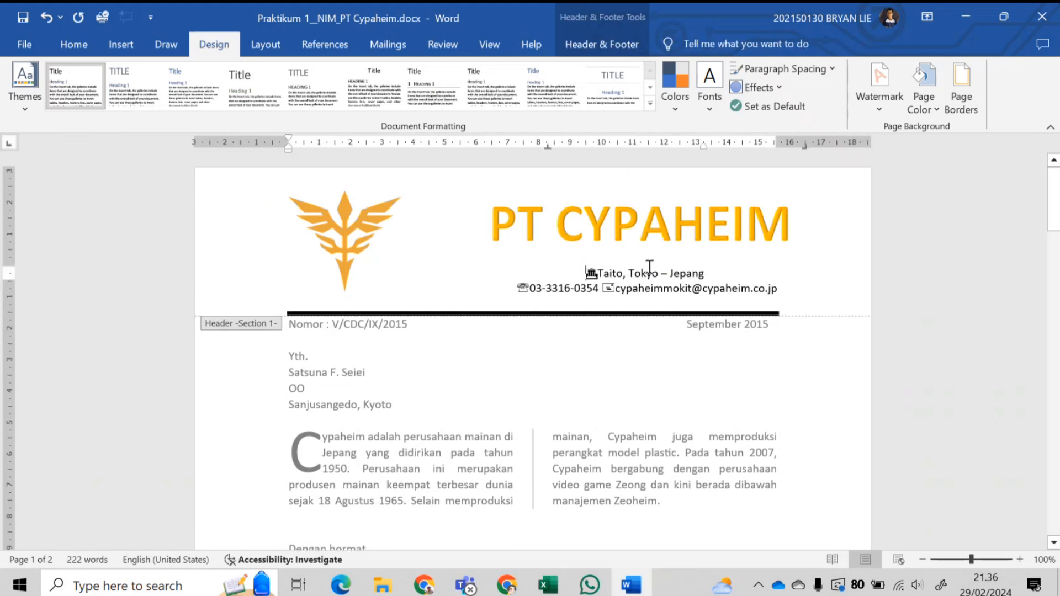
- Move the PT CYPAHEIM title and the logo down to sit just above the thick header line
click(586, 241)
click(592, 260)
key(Down)
key(Down)
key(Down)
key(Down)
key(Down)
key(Down)
key(Down)
key(Down)
key(Down)
key(Down)
key(Down)
key(Down)
key(Down)
key(Down)
key(Down)
key(Down)
key(Down)
key(Down)
key(Down)
key(Down)
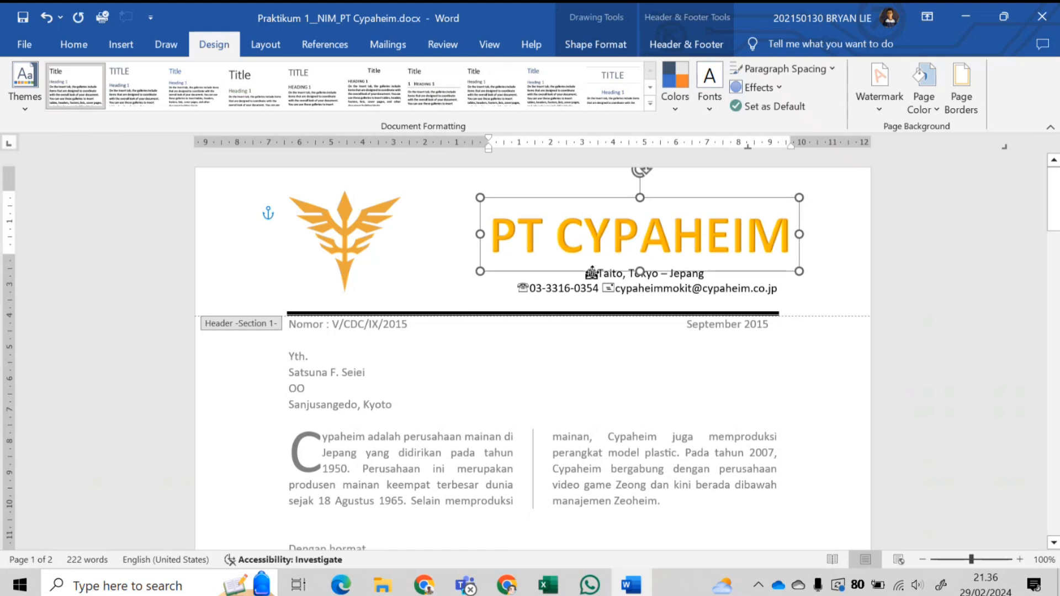
click(350, 288)
drag(349, 288, 357, 299)
- Close header editing and return to the letter body
double_click(443, 425)
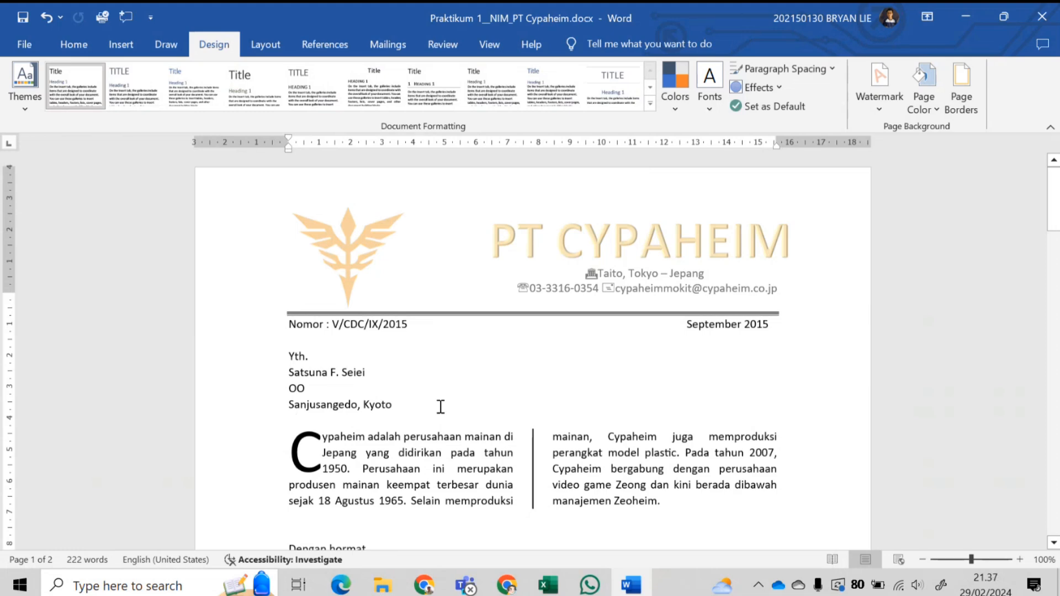
scroll(548, 428, down, 3)
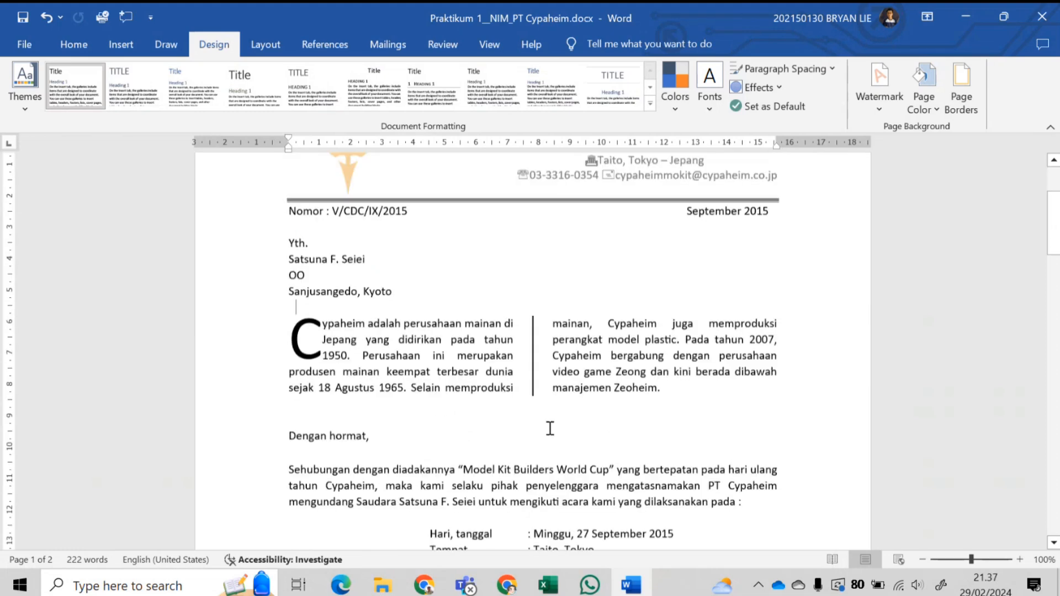
scroll(438, 359, up, 3)
double_click(346, 241)
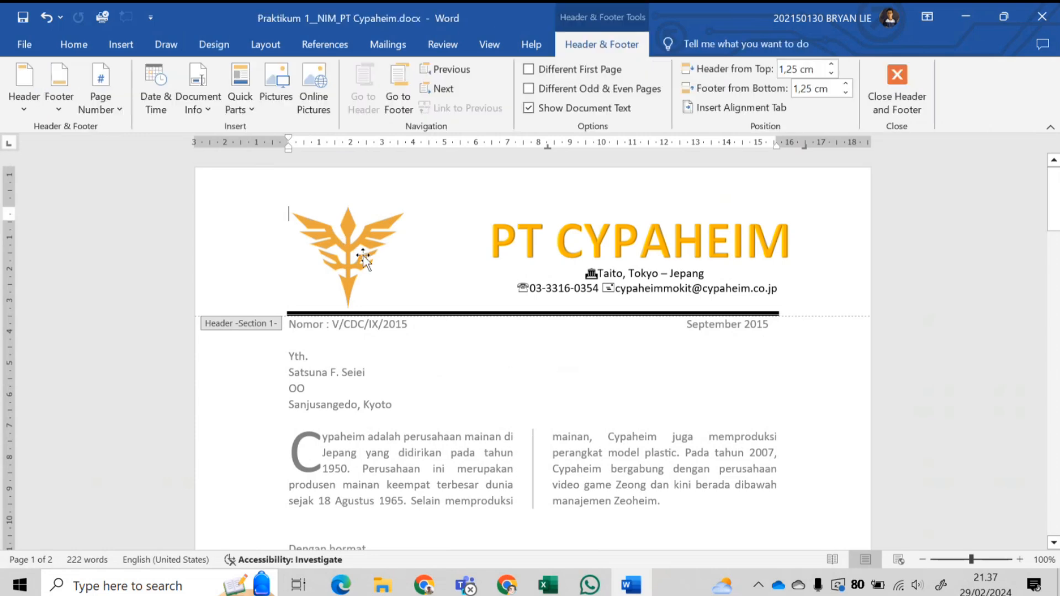
scroll(515, 378, down, 3)
double_click(515, 381)
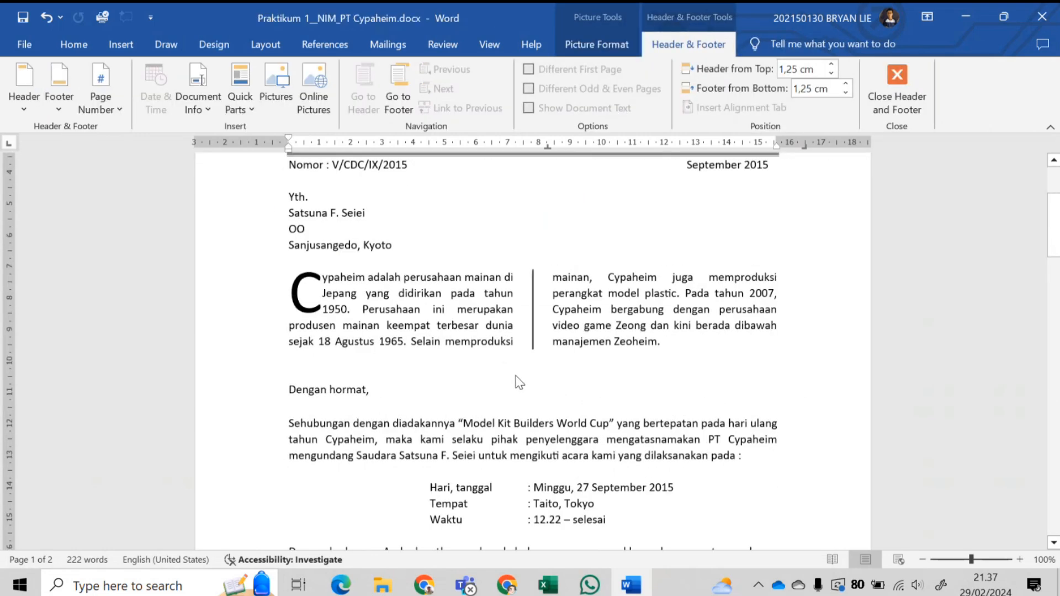
scroll(515, 376, down, 2)
click(121, 44)
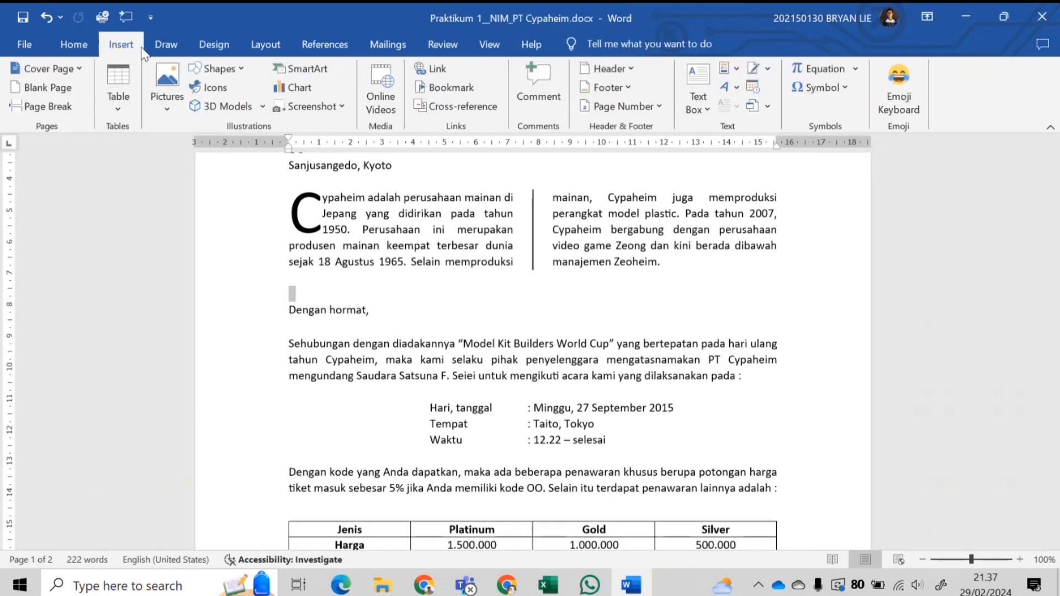
- Set up a custom picture watermark using the PT Cypaheim logo image file
click(214, 45)
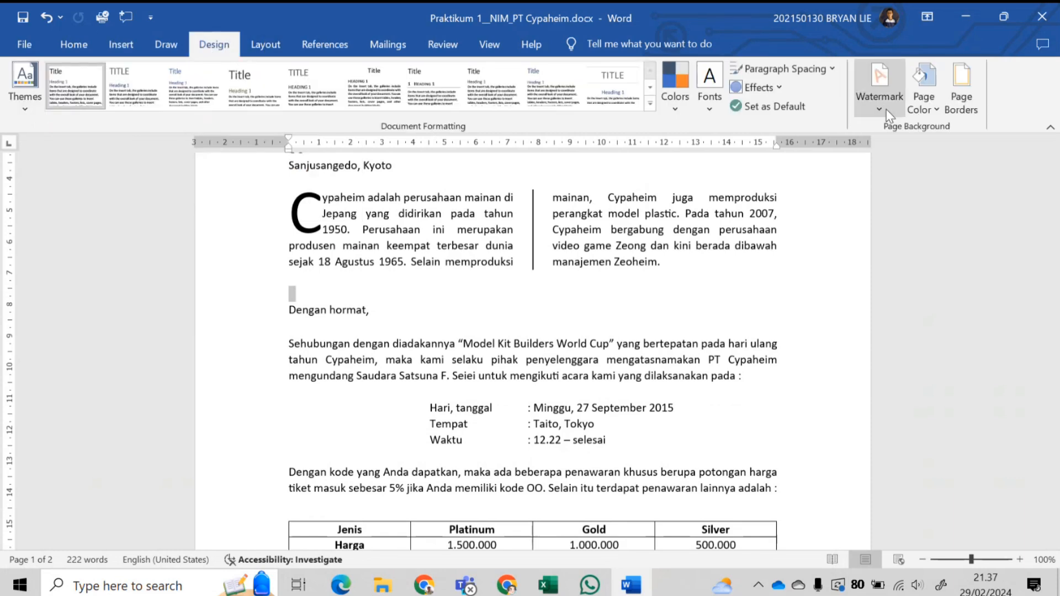
click(875, 97)
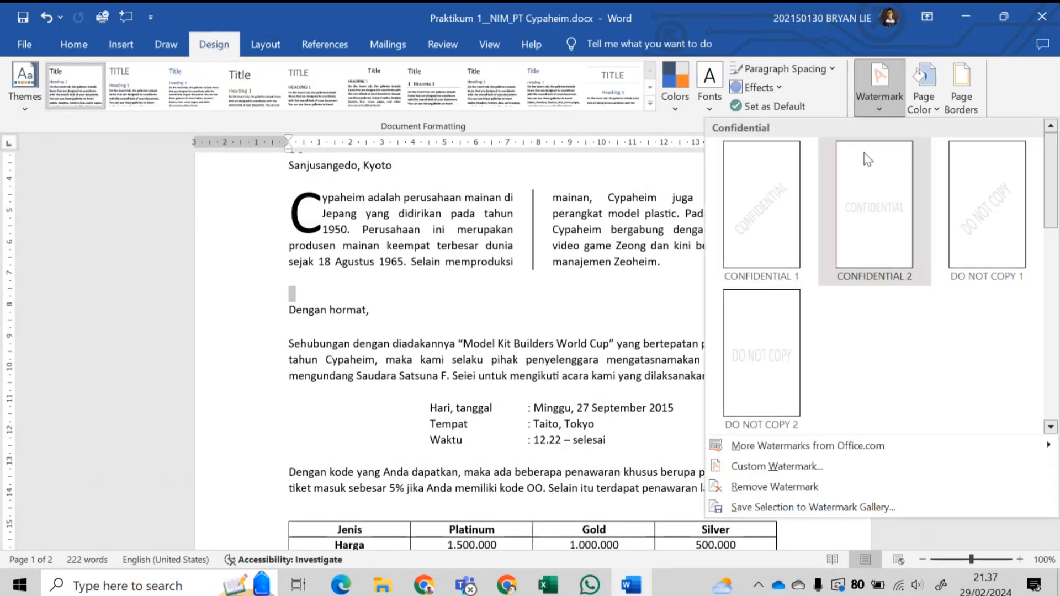
click(776, 466)
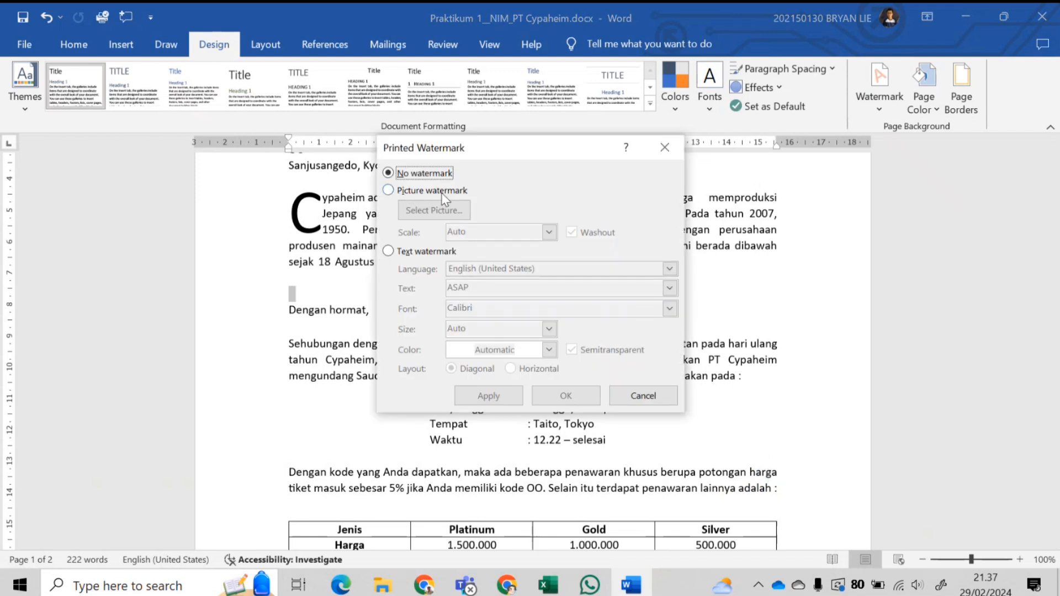
click(407, 191)
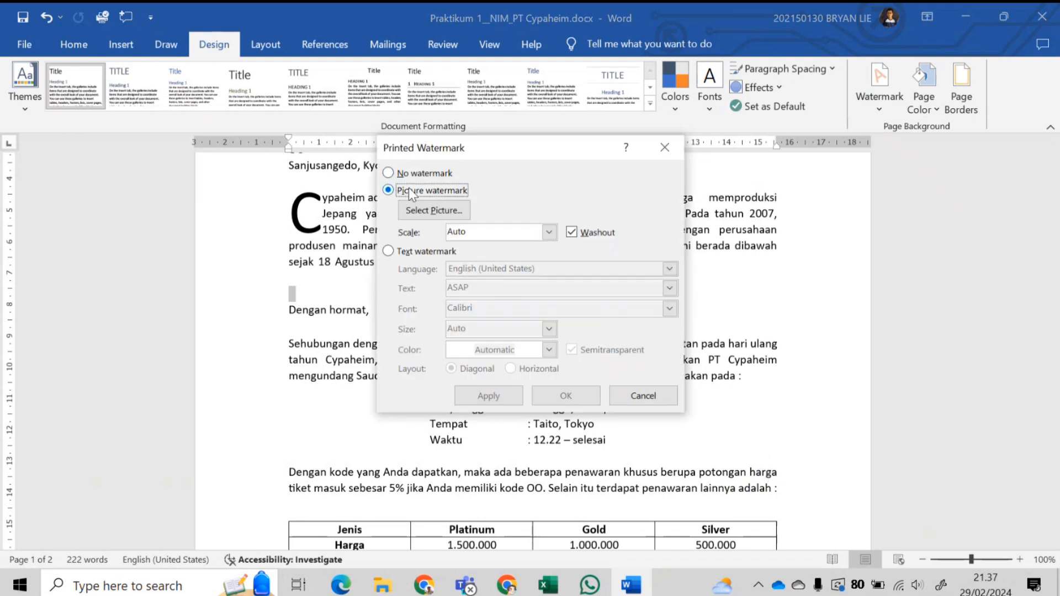
click(443, 211)
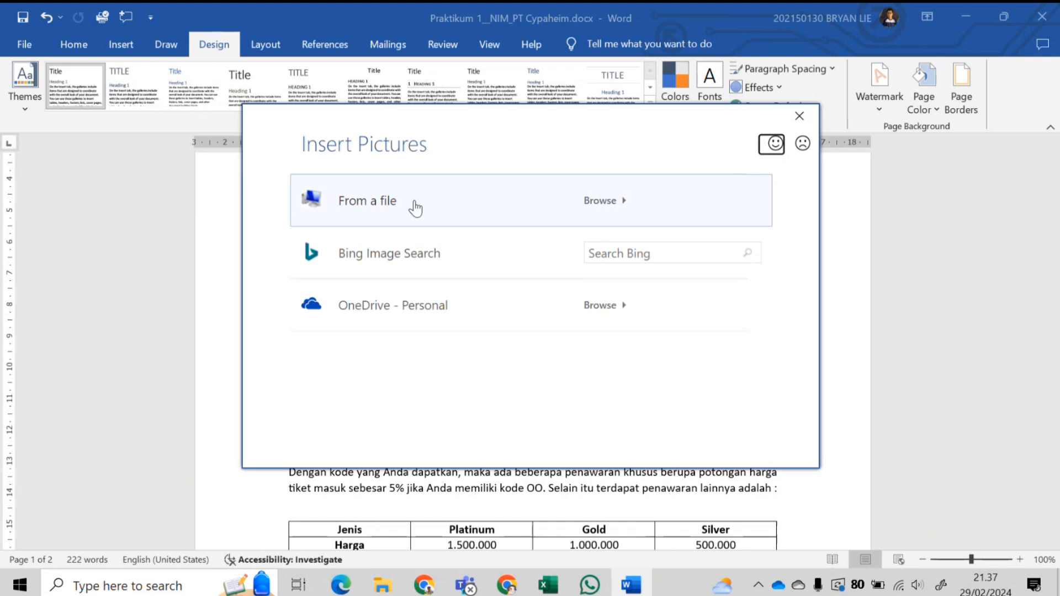
click(659, 215)
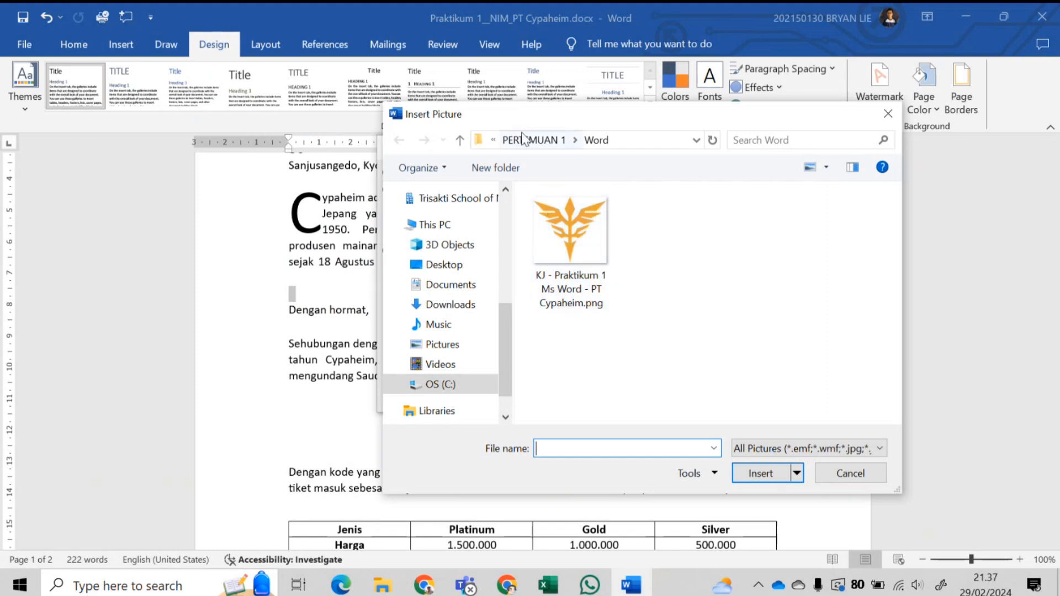
click(569, 243)
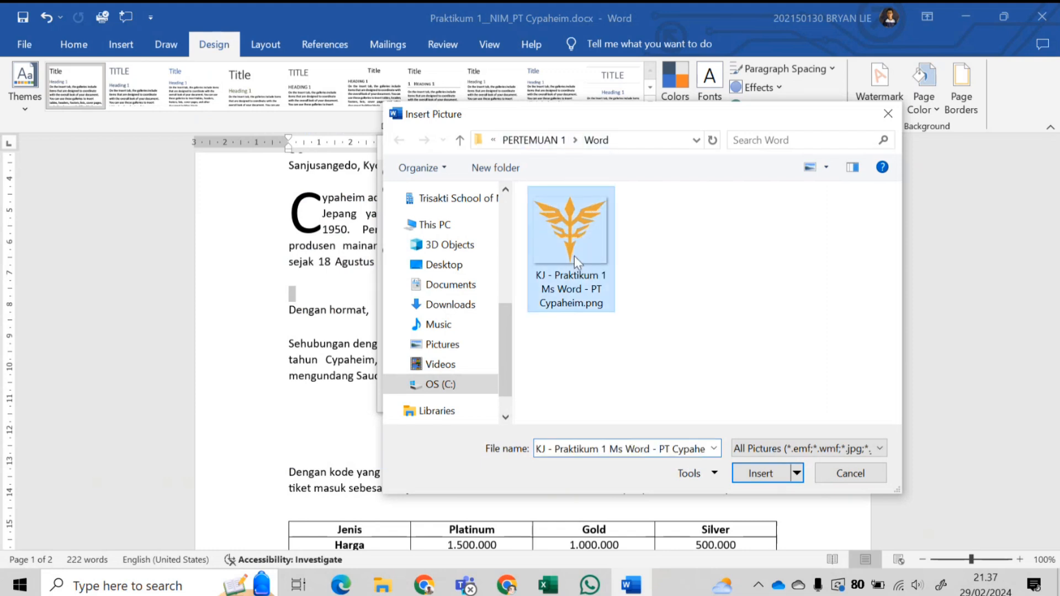
click(760, 474)
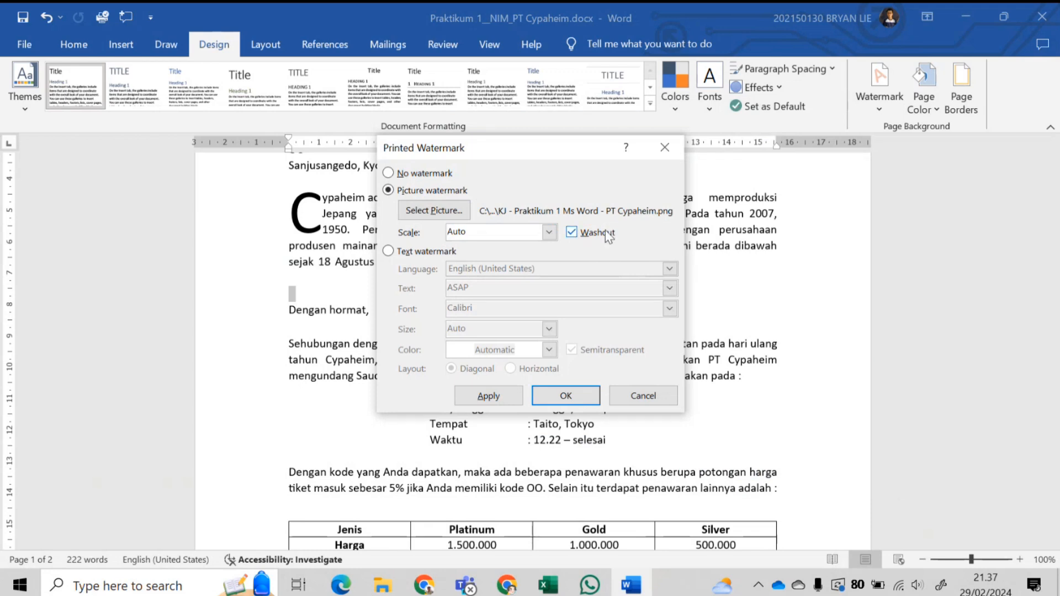
- Keep Washout on and apply the logo watermark, then check it on the letter
click(572, 232)
click(565, 396)
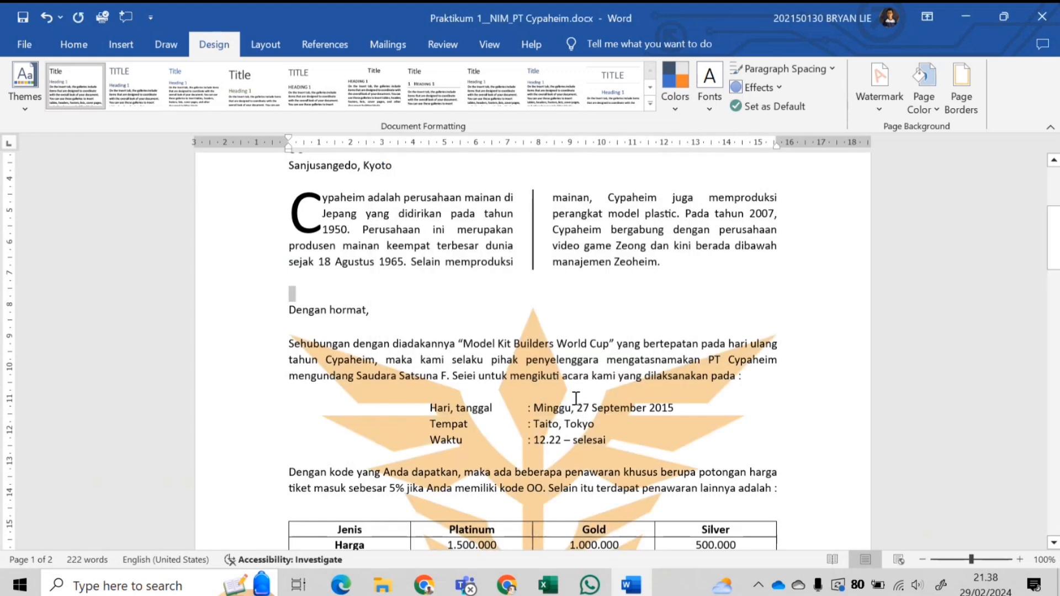
scroll(574, 381, down, 5)
scroll(574, 380, down, 2)
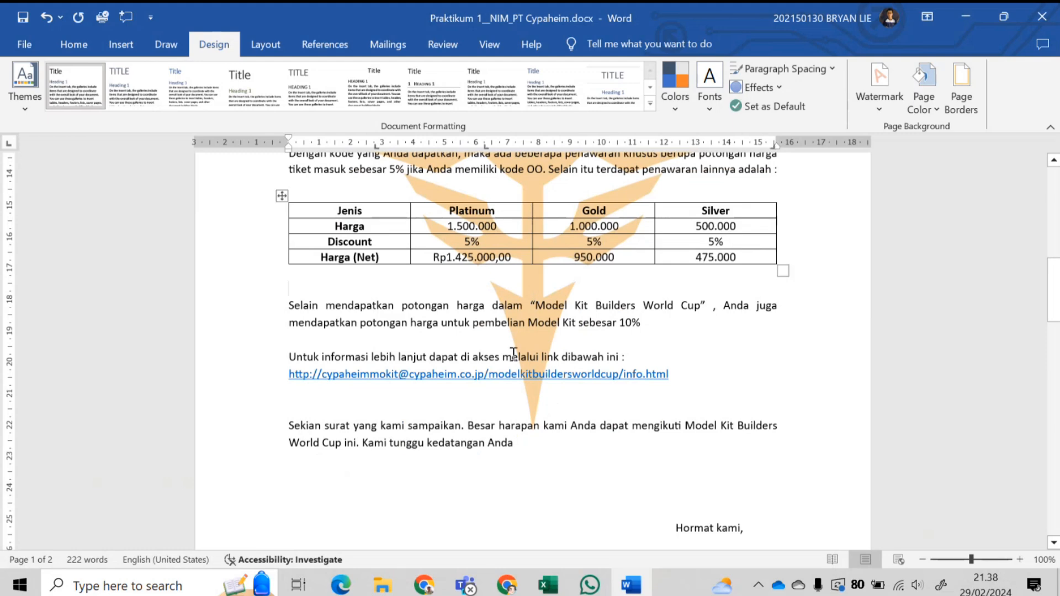
scroll(570, 347, up, 7)
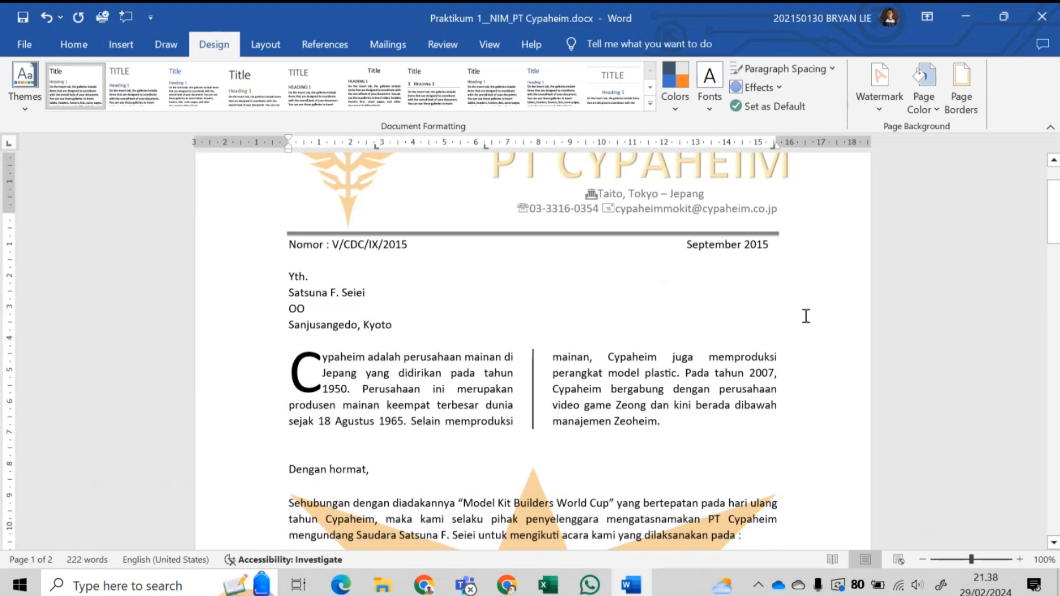
scroll(718, 309, up, 3)
scroll(494, 223, down, 3)
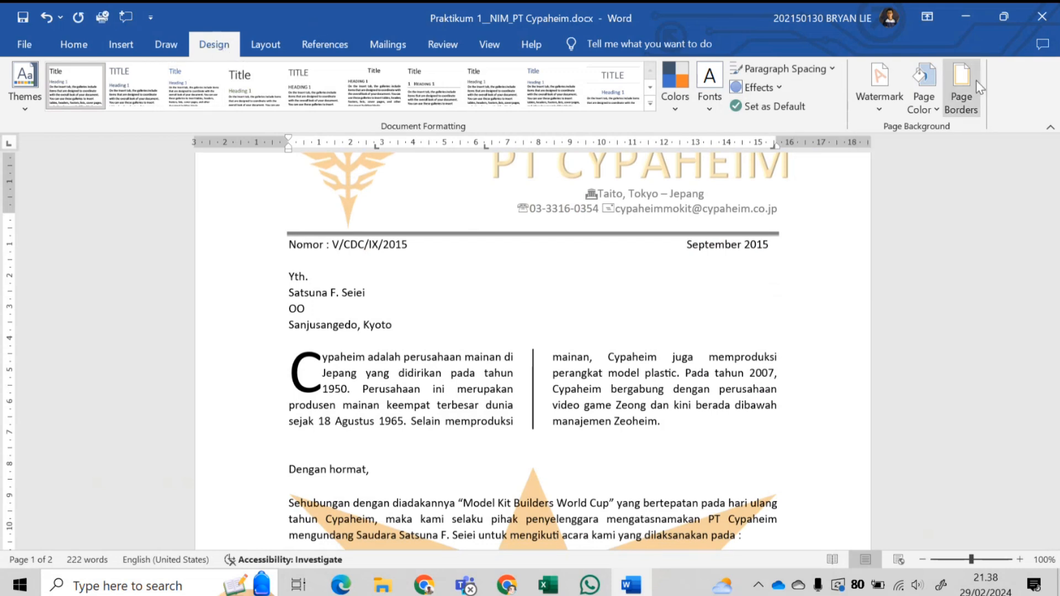
- In Page Borders, briefly try a plain Box page border, then set it back to None
click(967, 93)
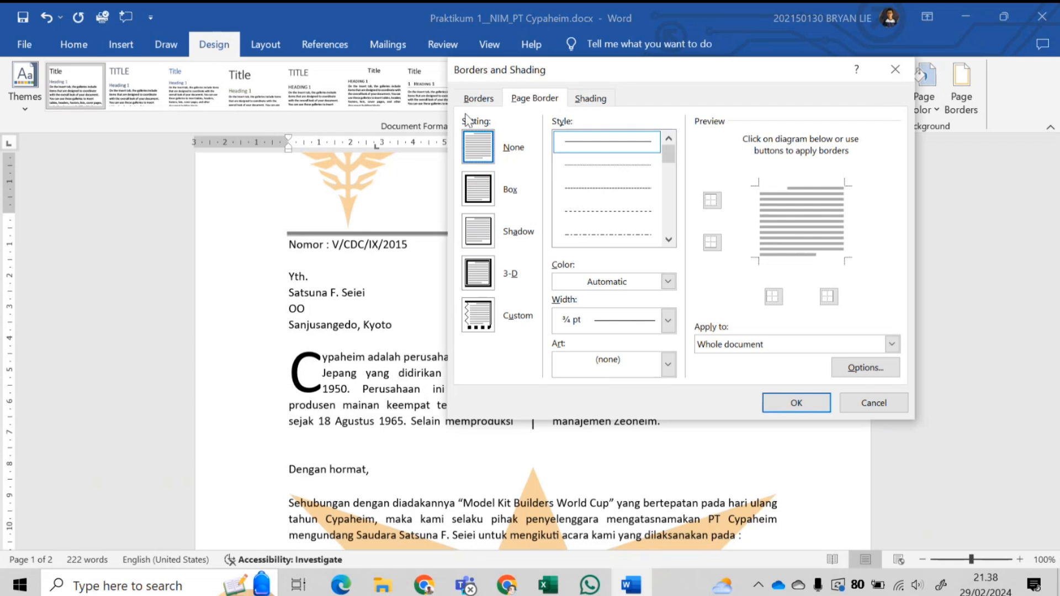
click(478, 98)
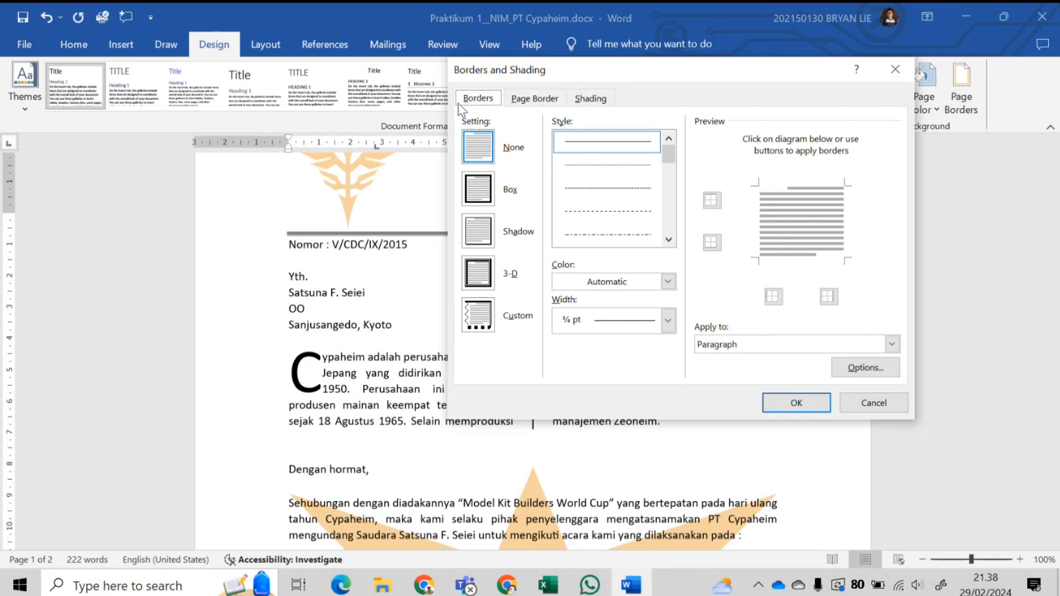
click(532, 98)
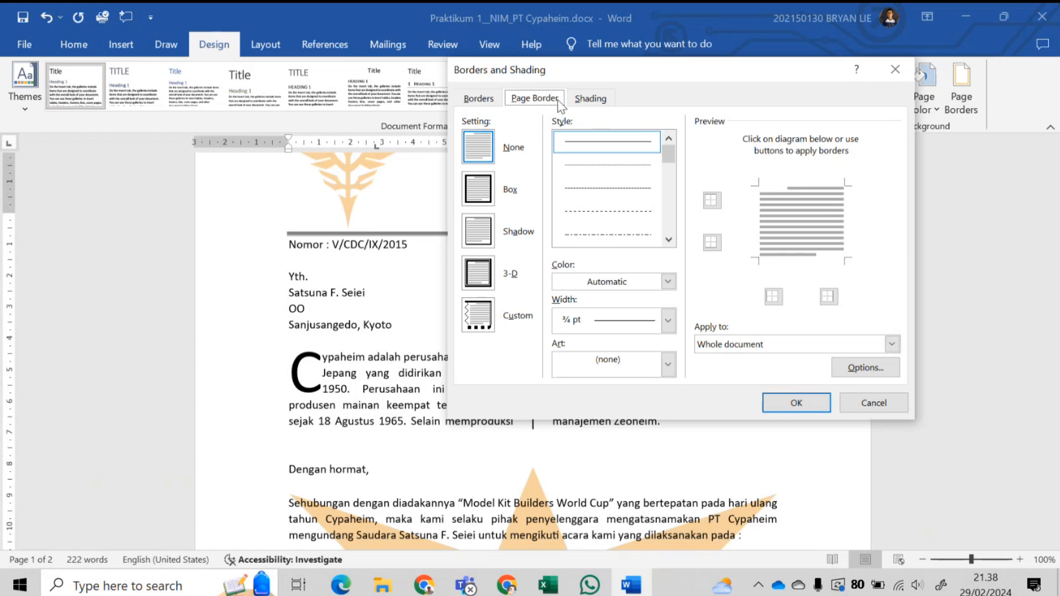
click(485, 196)
click(485, 163)
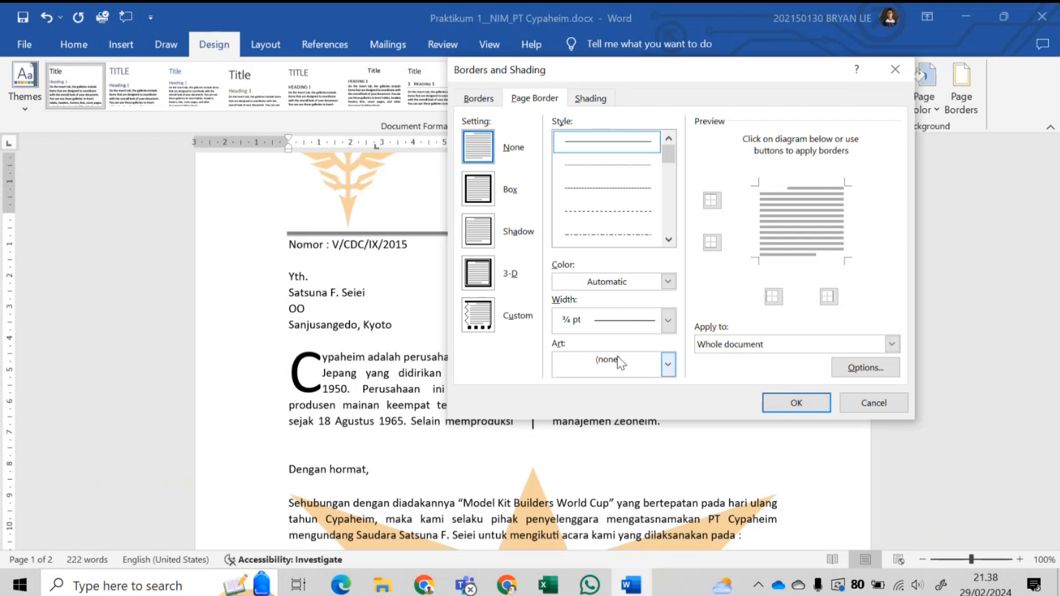
- Choose the bat art border for the whole document and clear its width value
click(570, 359)
scroll(619, 439, down, 5)
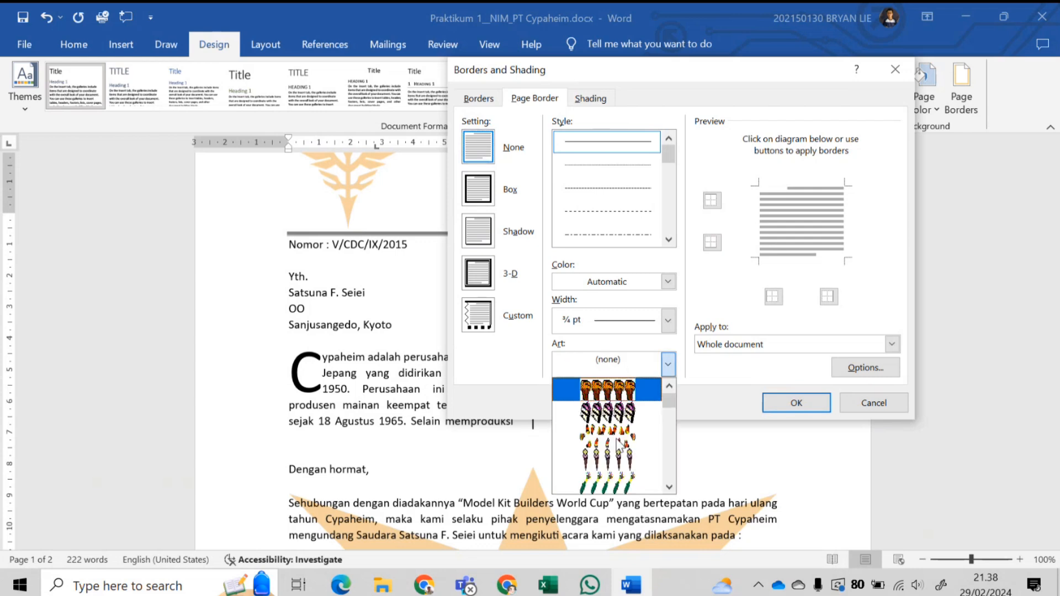
scroll(619, 426, down, 5)
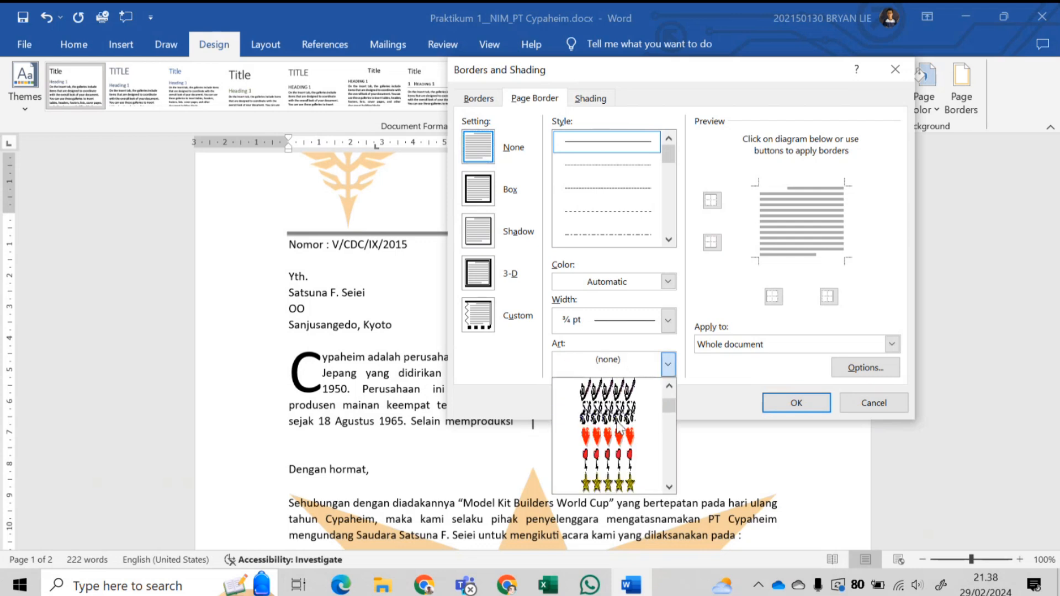
scroll(617, 420, down, 6)
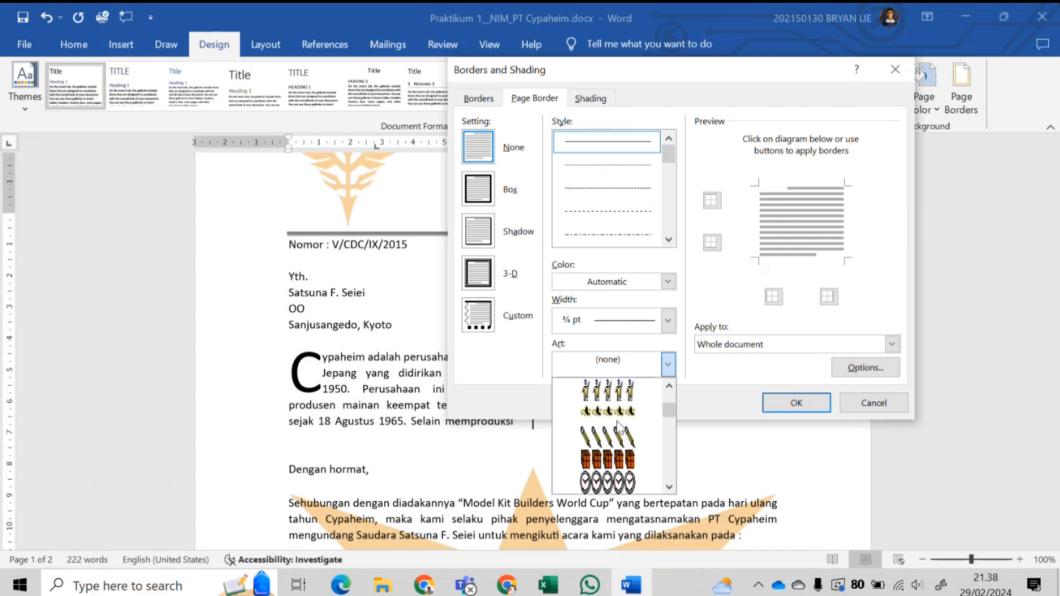
scroll(617, 423, down, 6)
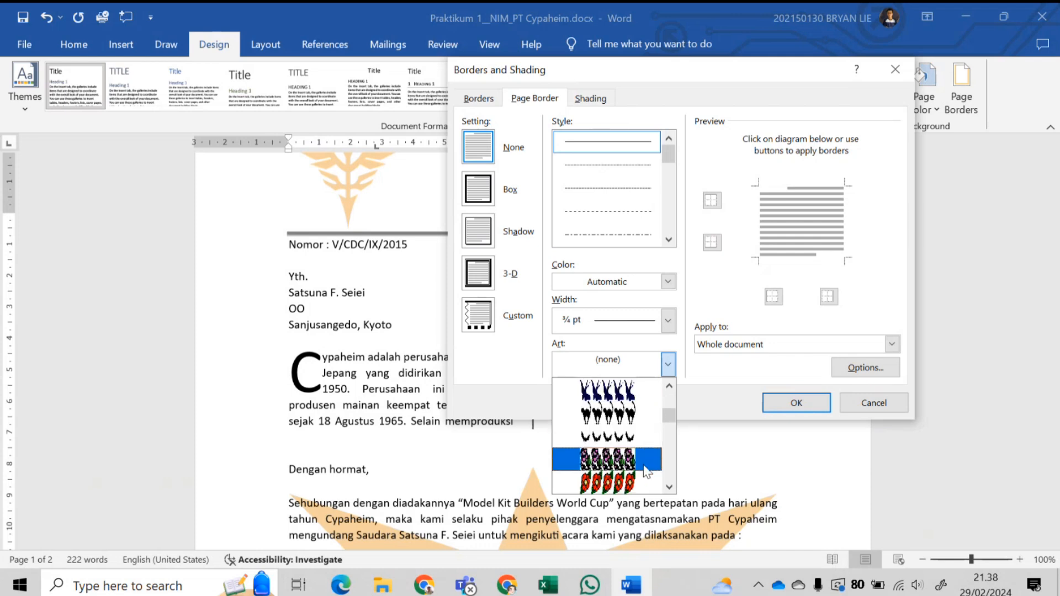
click(615, 437)
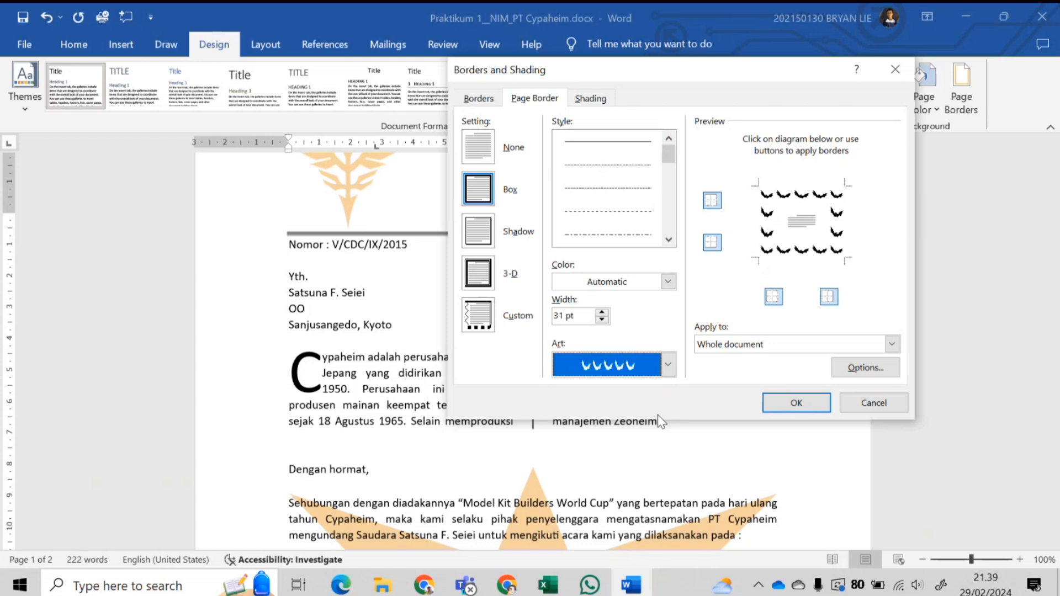
click(780, 344)
click(781, 348)
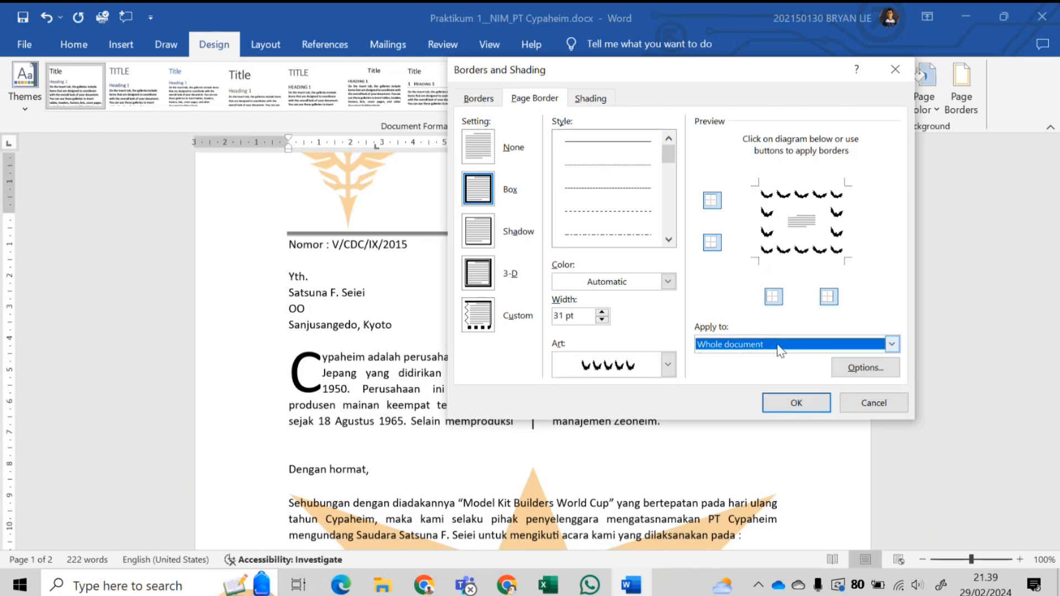
click(562, 315)
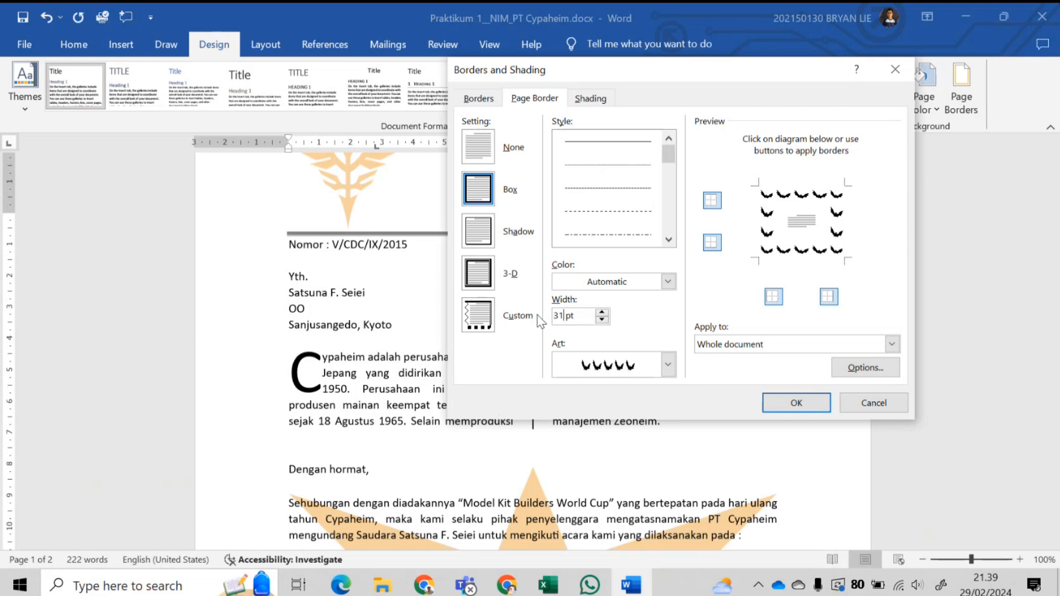
key(BackSpace)
key(BackSpace)
- Apply the bat border to the document, then briefly open and close the footer
click(809, 400)
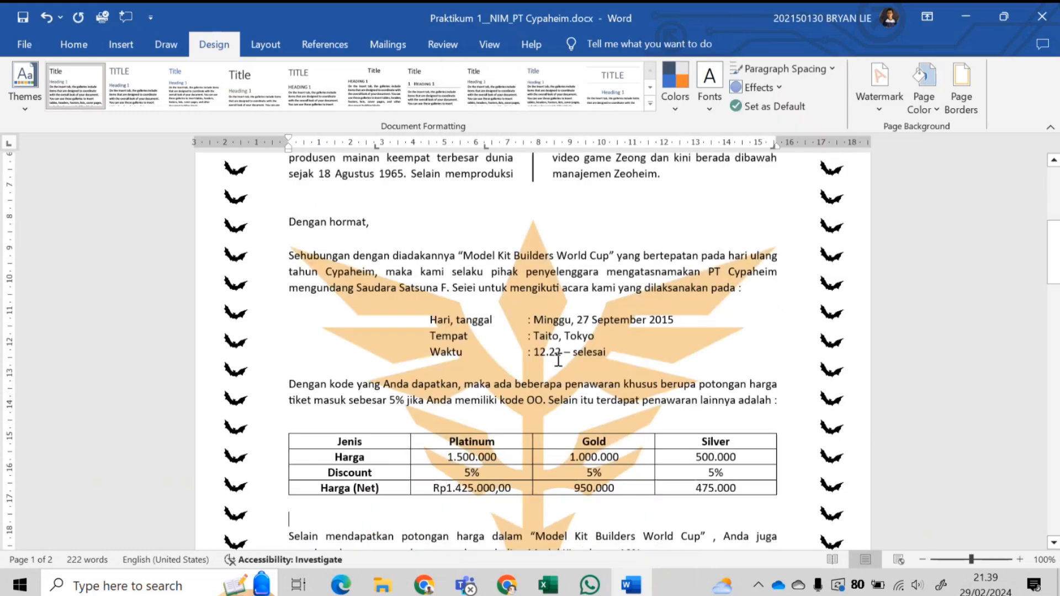
scroll(504, 314, down, 12)
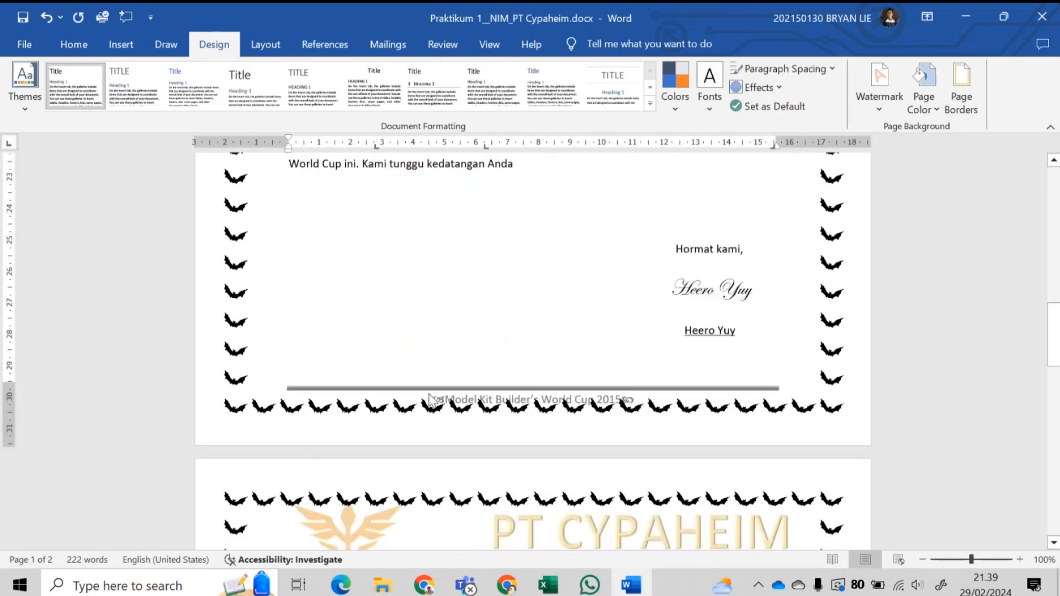
double_click(519, 399)
scroll(418, 355, up, 12)
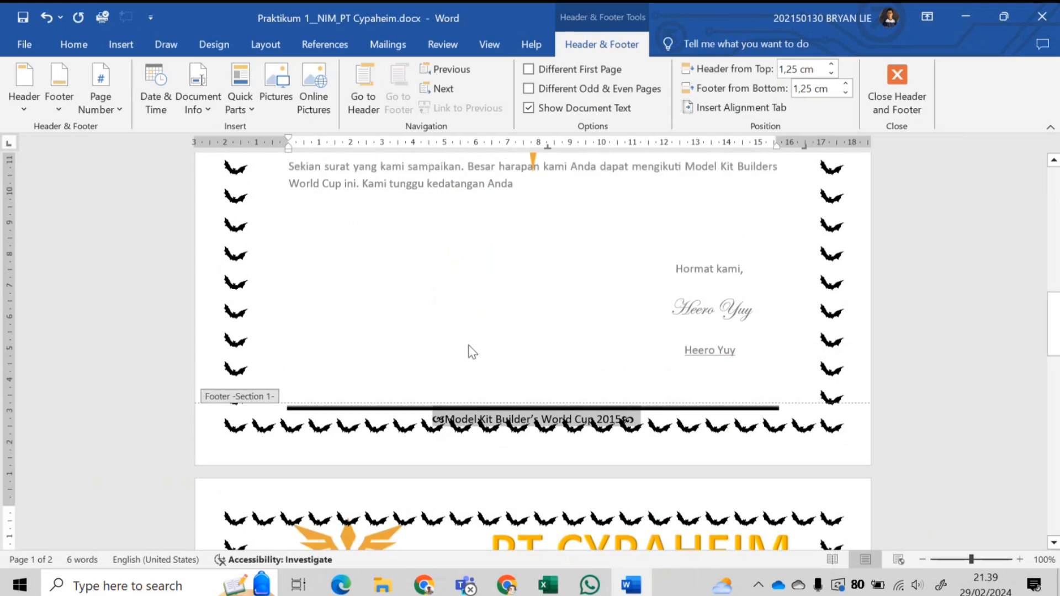
double_click(472, 352)
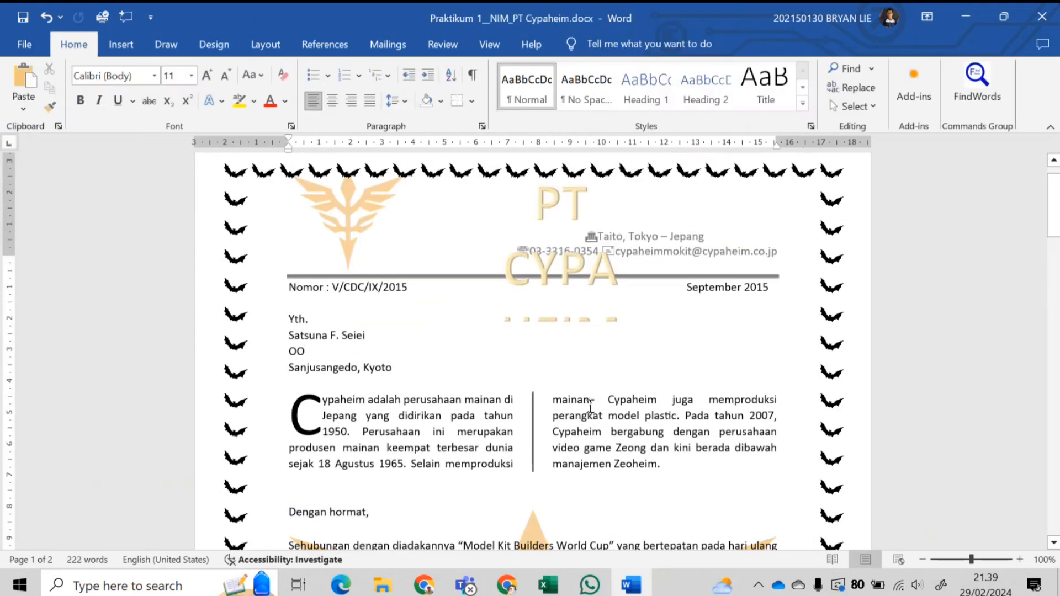
scroll(589, 407, down, 12)
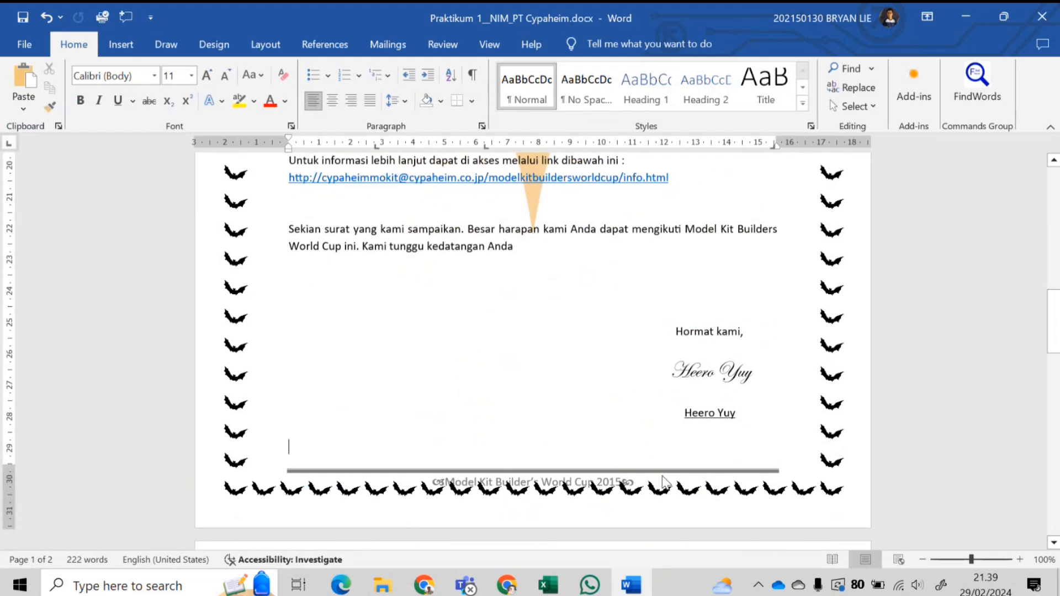
- Add an empty line below the Model Kit Builder's World Cup 2015 footer to raise it
double_click(663, 478)
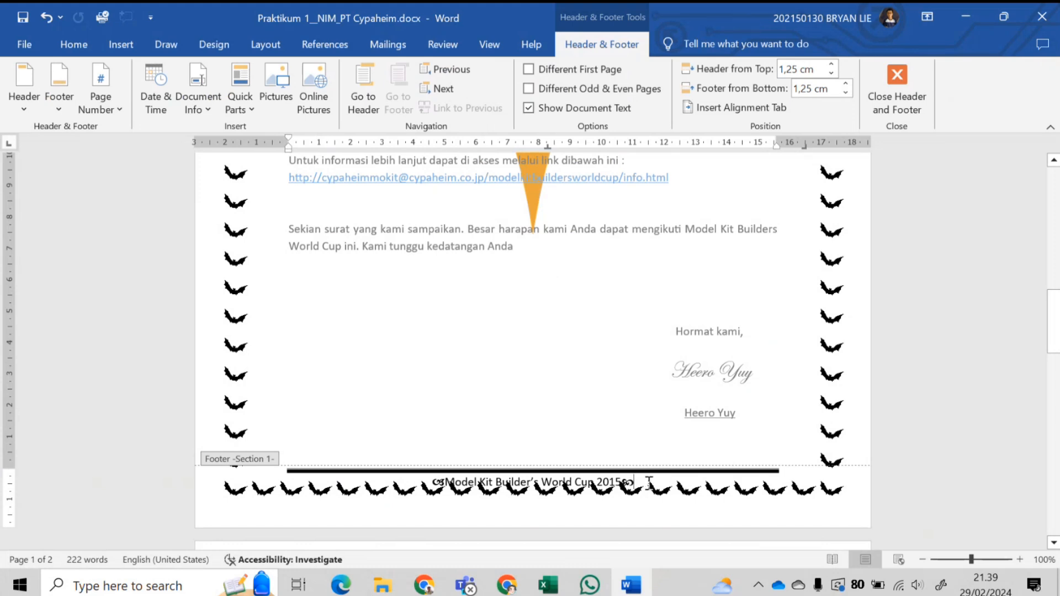
key(Return)
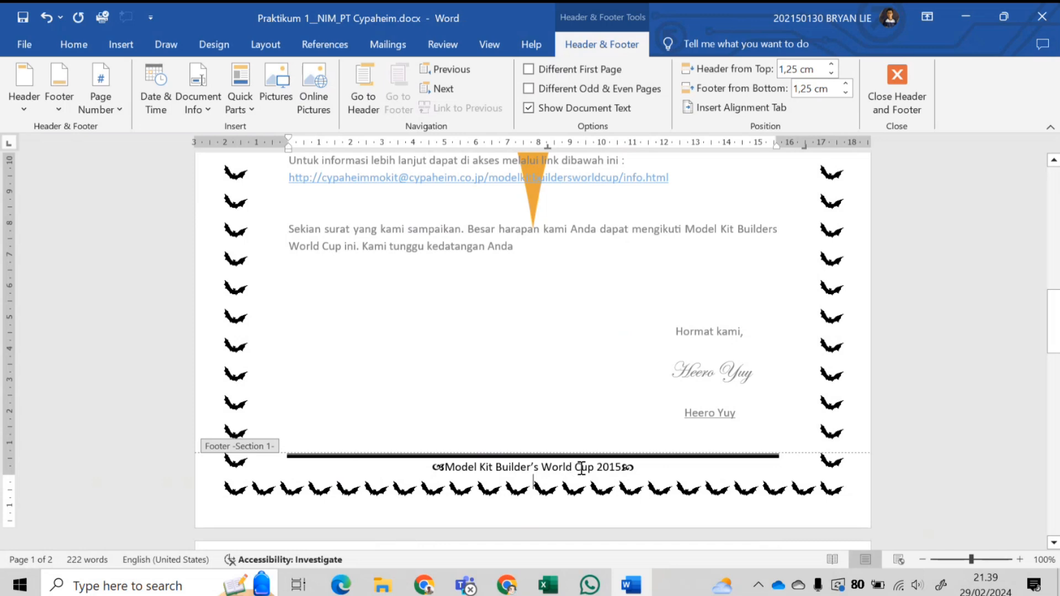
scroll(580, 458, up, 9)
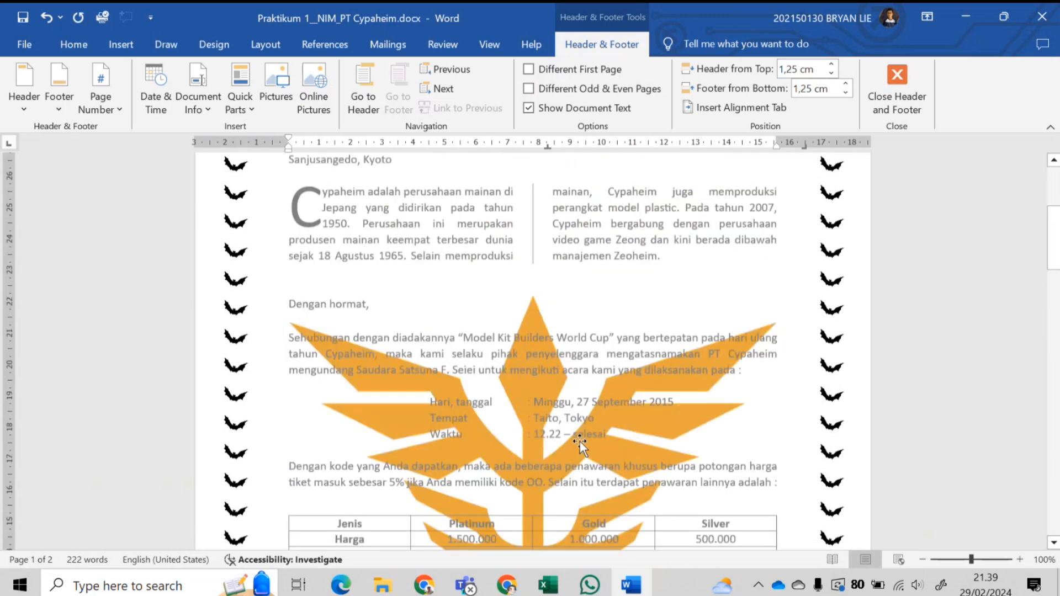
scroll(580, 442, up, 5)
- Widen the title text box so PT CYPAHEIM fits on a single line
double_click(569, 266)
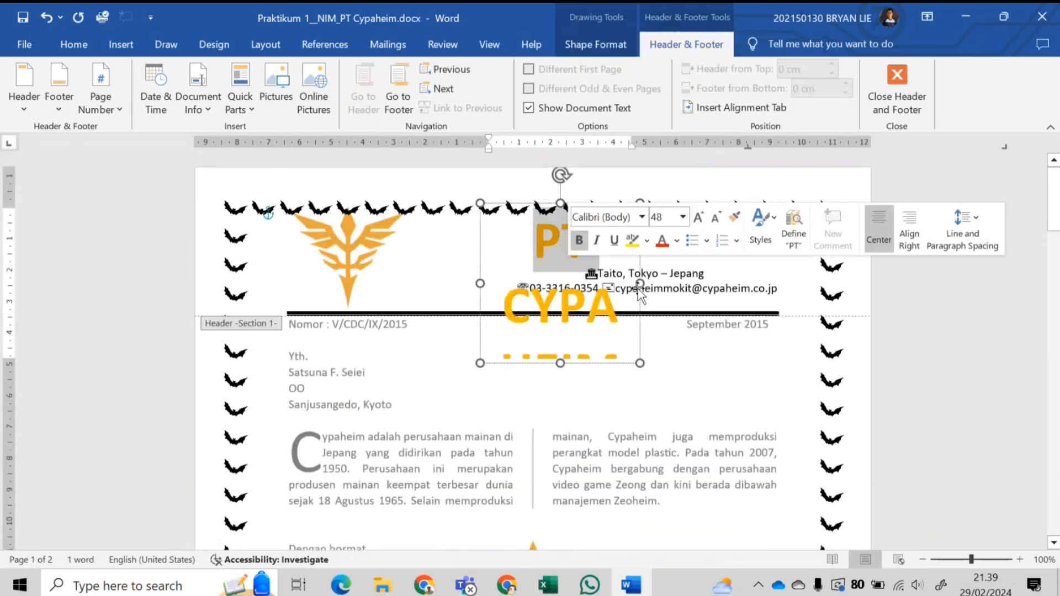
click(585, 292)
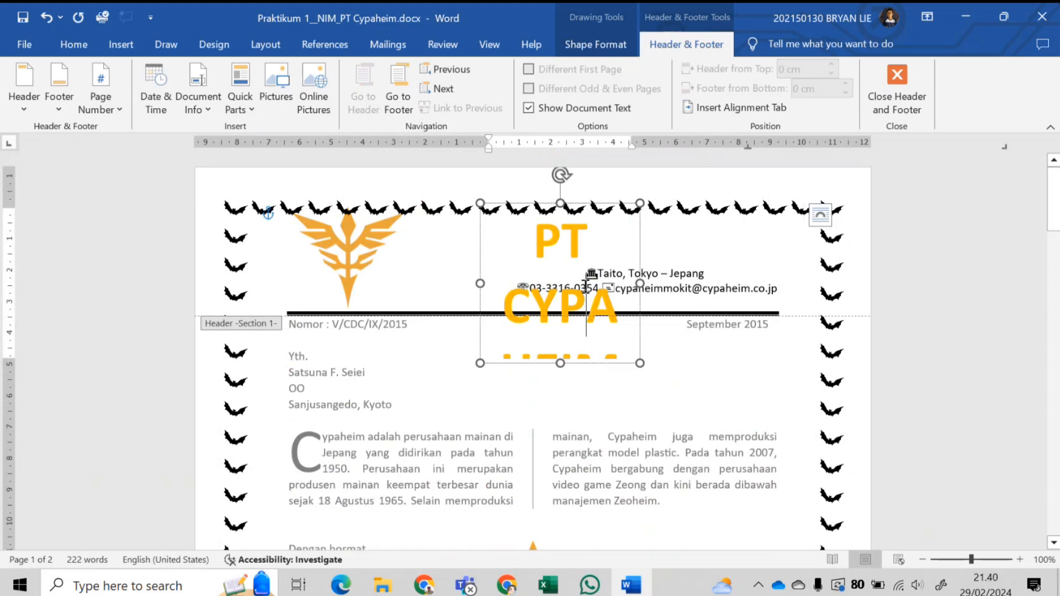
click(572, 347)
scroll(573, 351, down, 2)
scroll(573, 348, up, 2)
drag(639, 283, 756, 285)
- Shrink the letterhead logo slightly and close the header
click(387, 225)
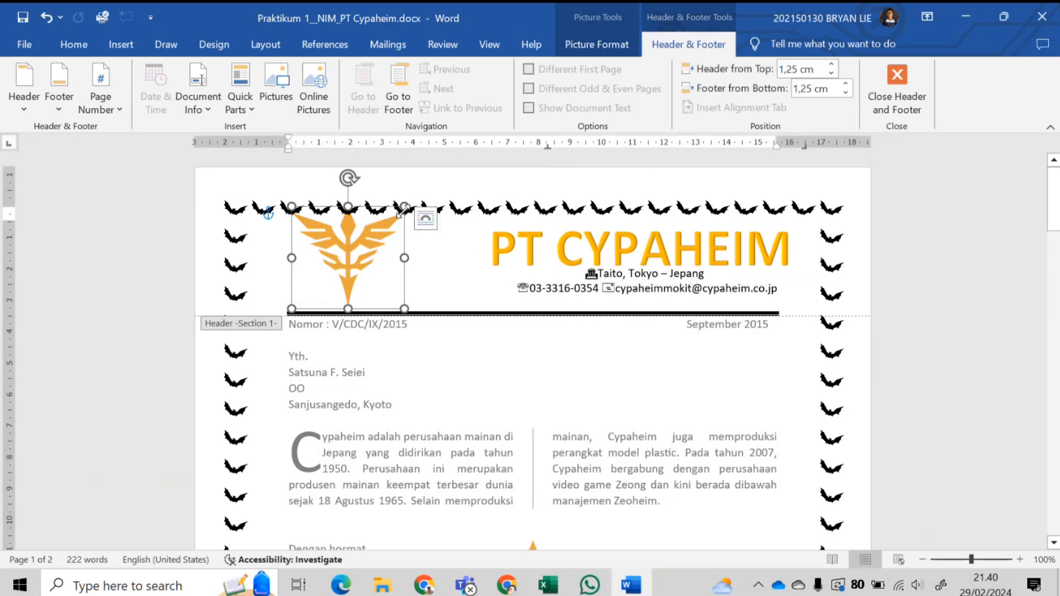
drag(400, 211, 391, 220)
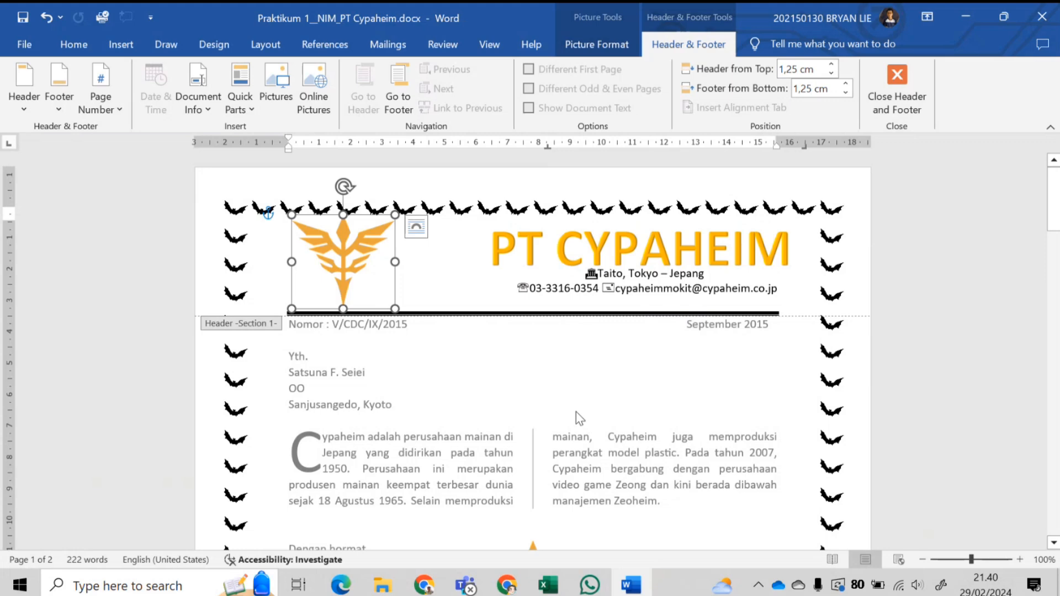
double_click(418, 426)
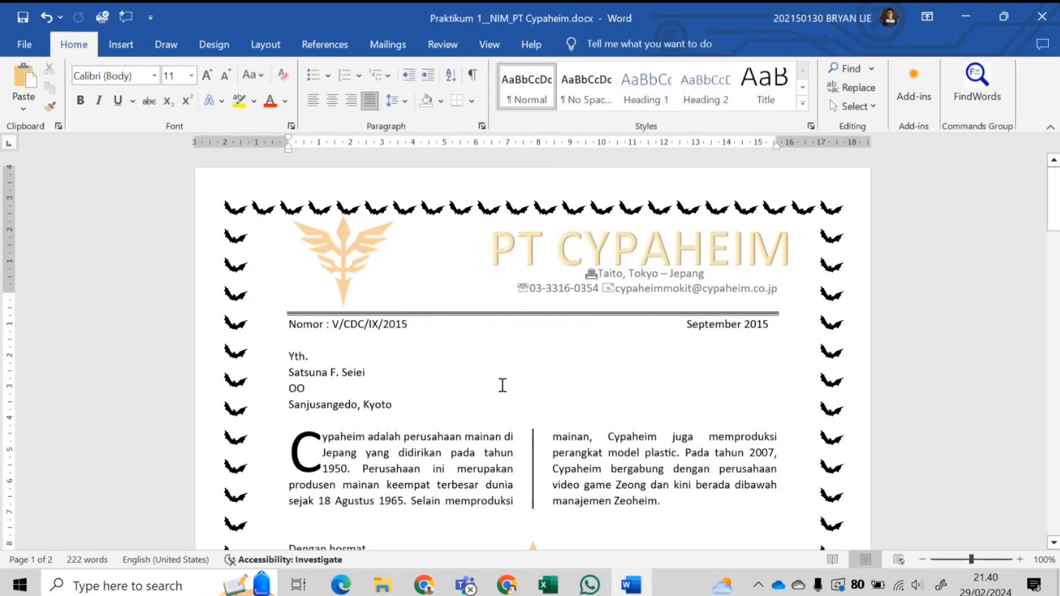
scroll(502, 385, down, 12)
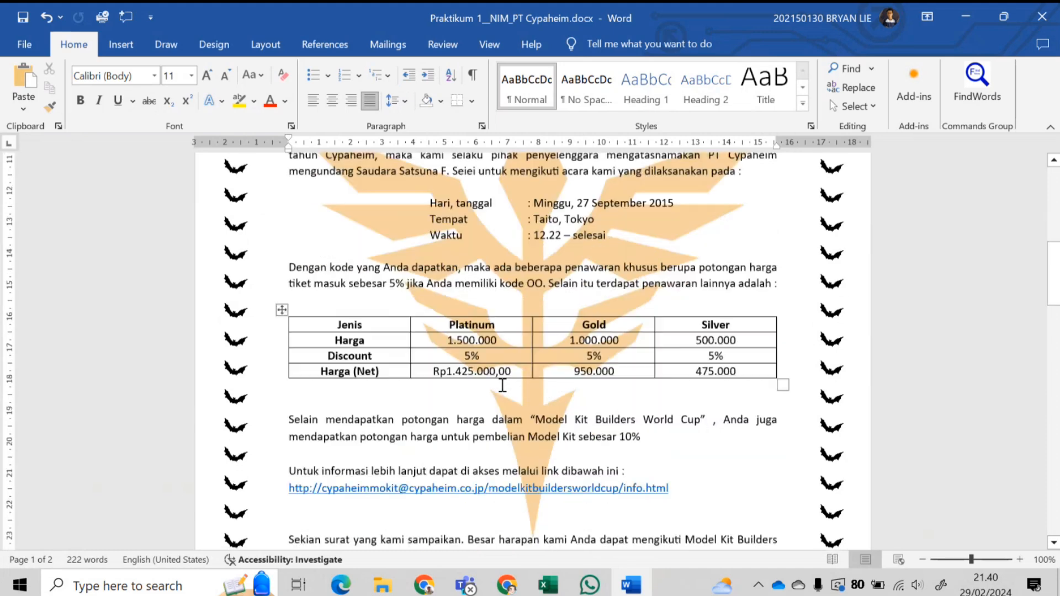
scroll(502, 384, down, 3)
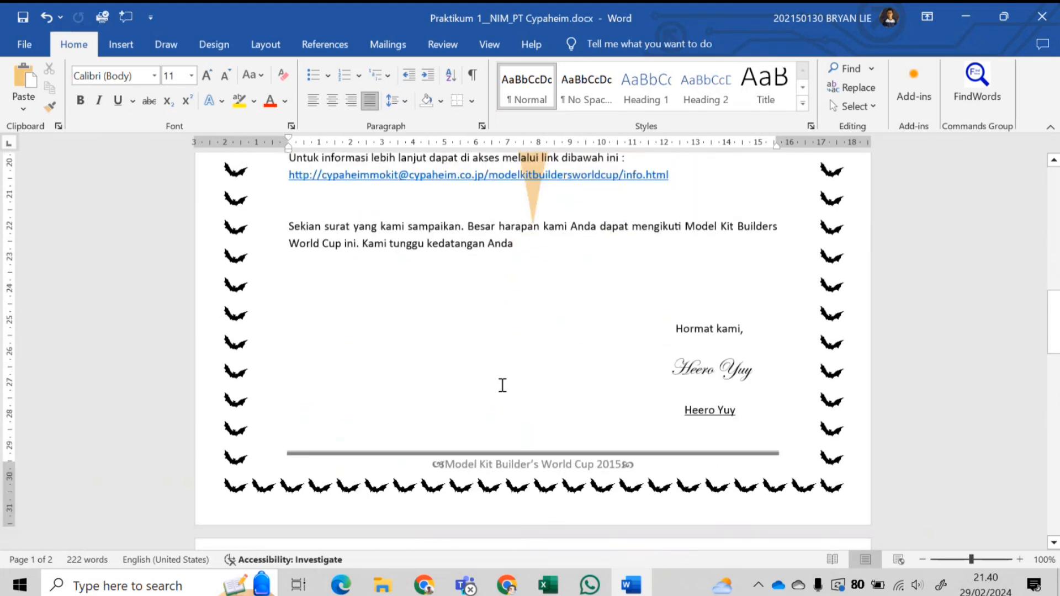
scroll(502, 385, up, 4)
scroll(503, 385, up, 10)
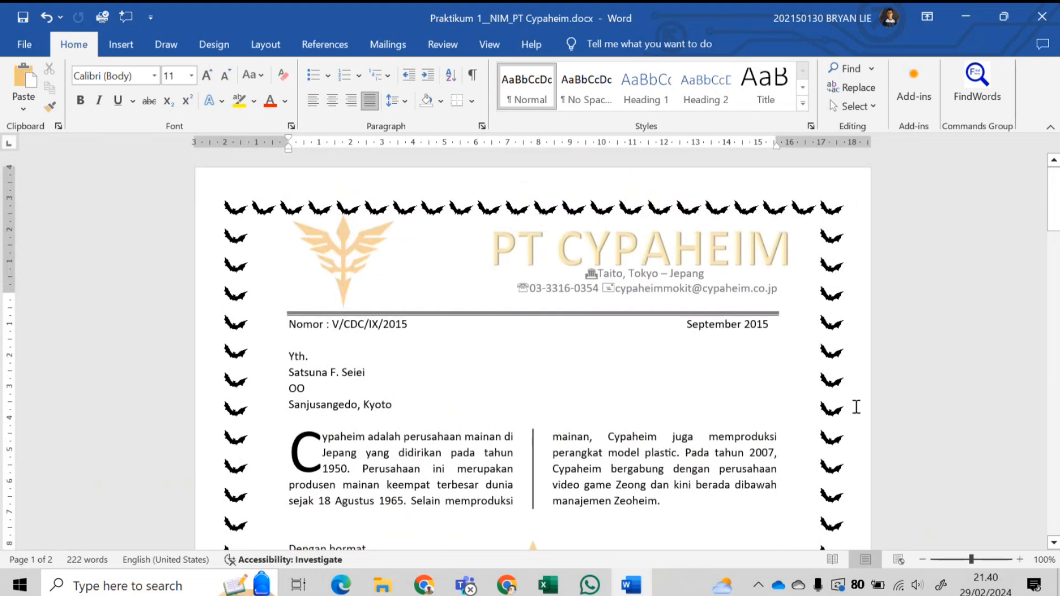
scroll(856, 407, down, 15)
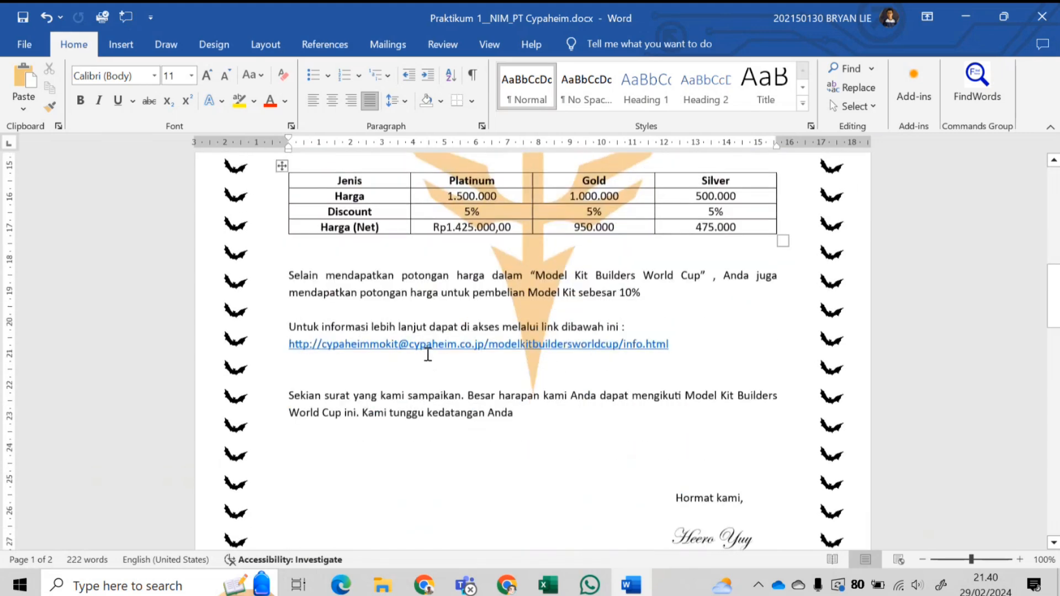
scroll(428, 354, down, 5)
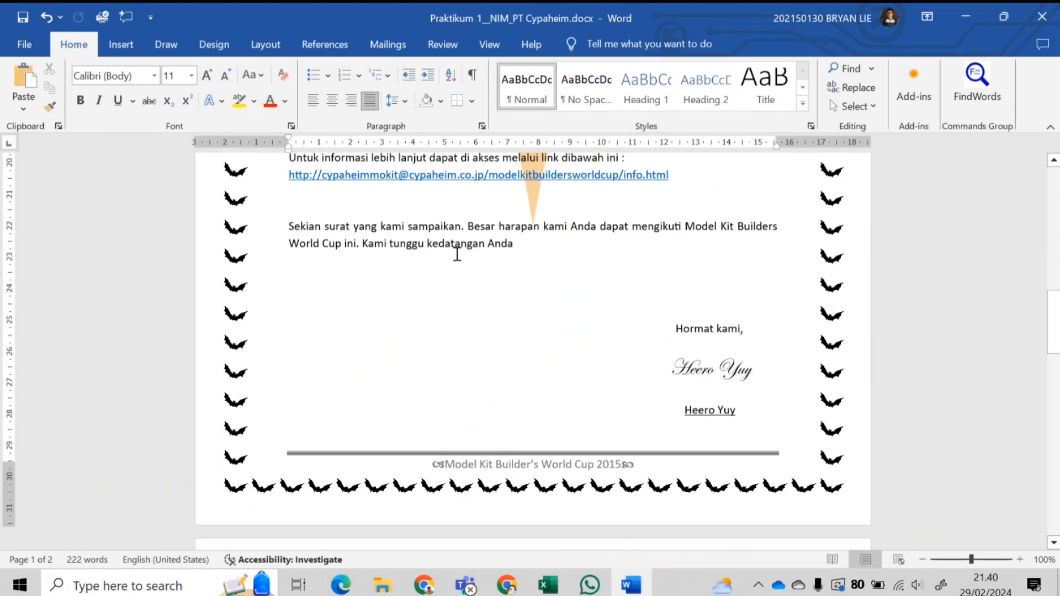
scroll(215, 474, up, 20)
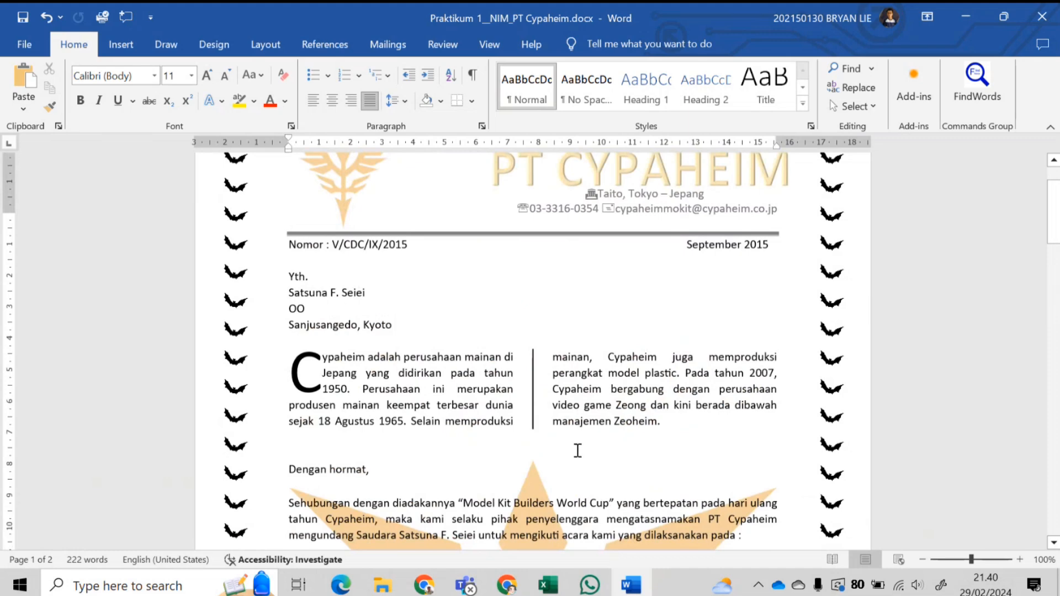
scroll(574, 449, up, 2)
scroll(449, 388, down, 5)
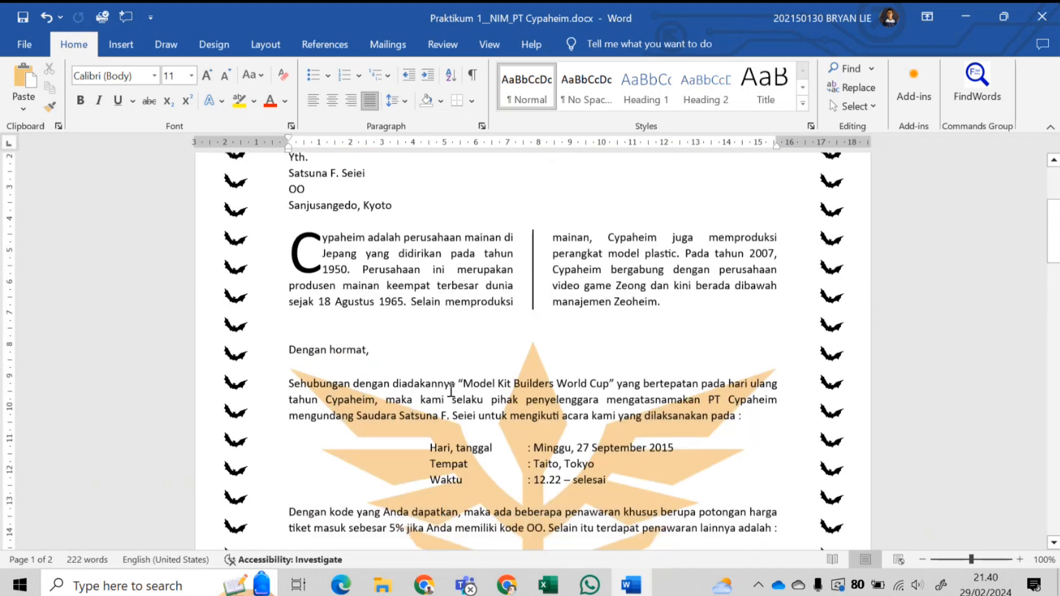
scroll(463, 434, down, 3)
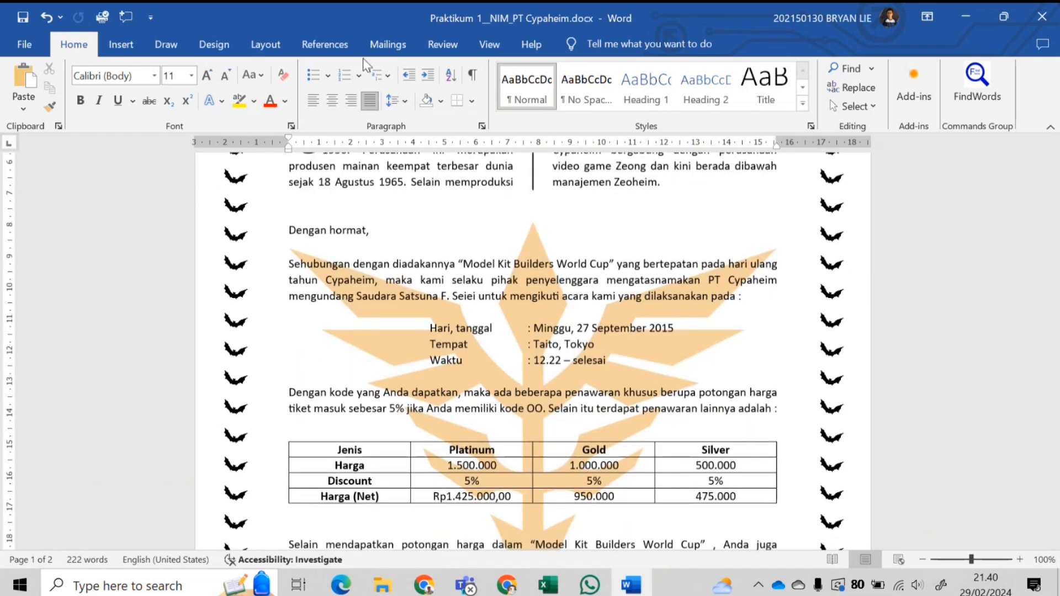
click(388, 45)
scroll(469, 359, down, 3)
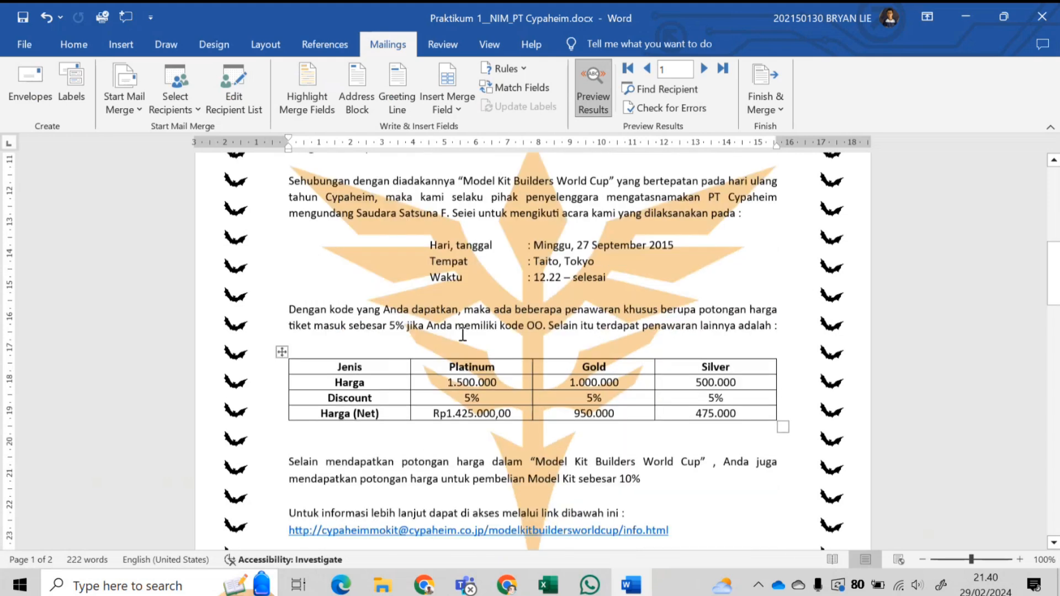
click(493, 336)
double_click(493, 337)
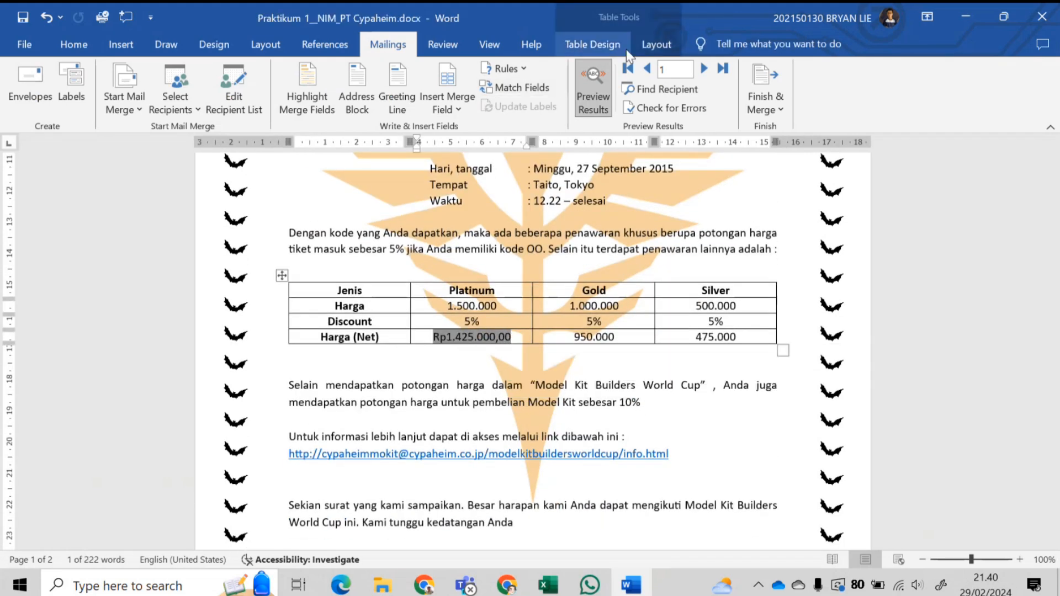
click(655, 44)
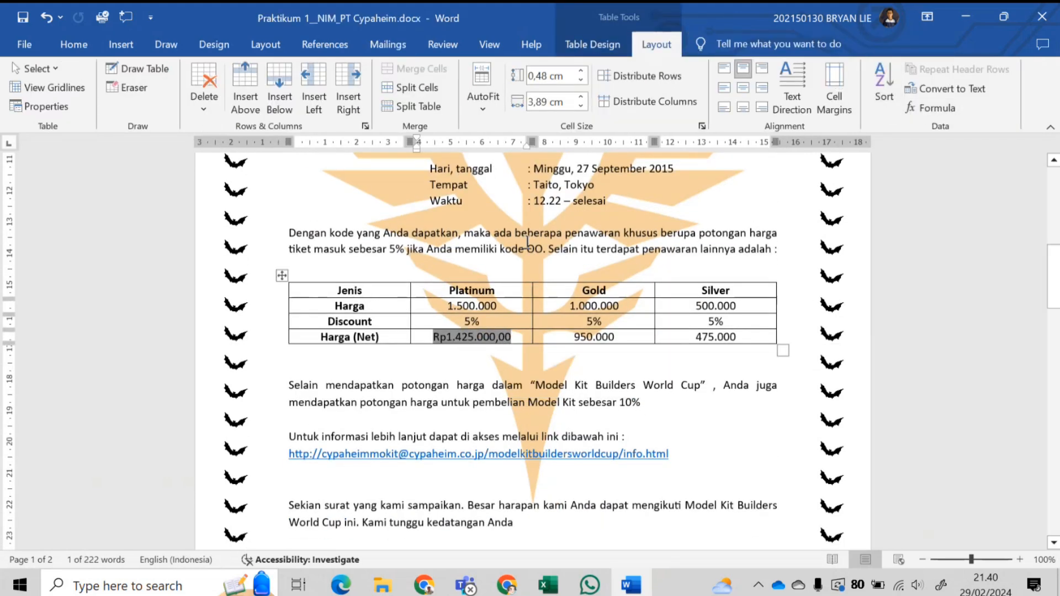
scroll(480, 276, up, 9)
scroll(480, 284, down, 10)
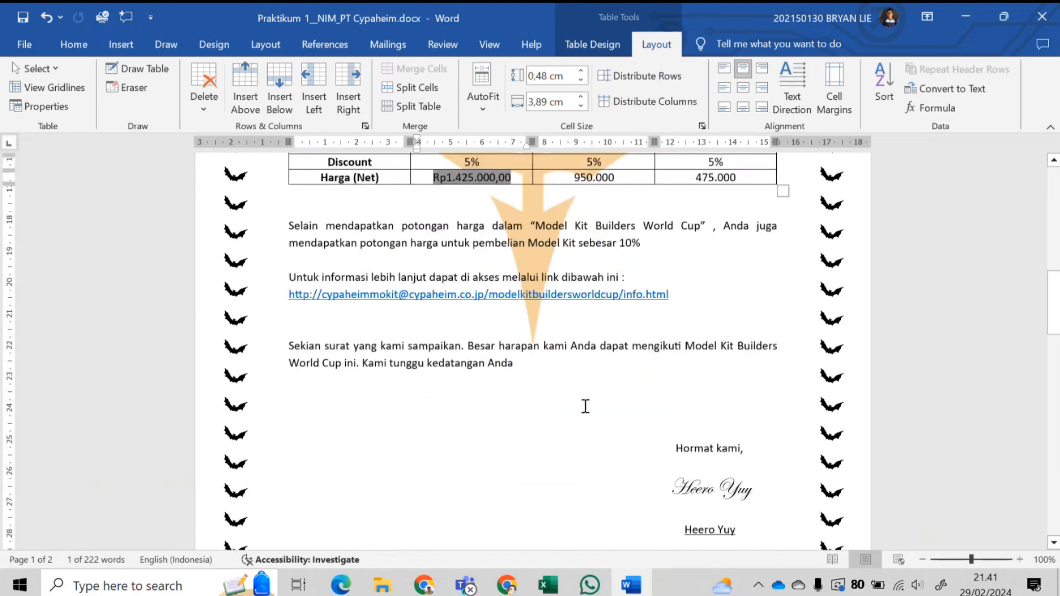
scroll(597, 390, up, 10)
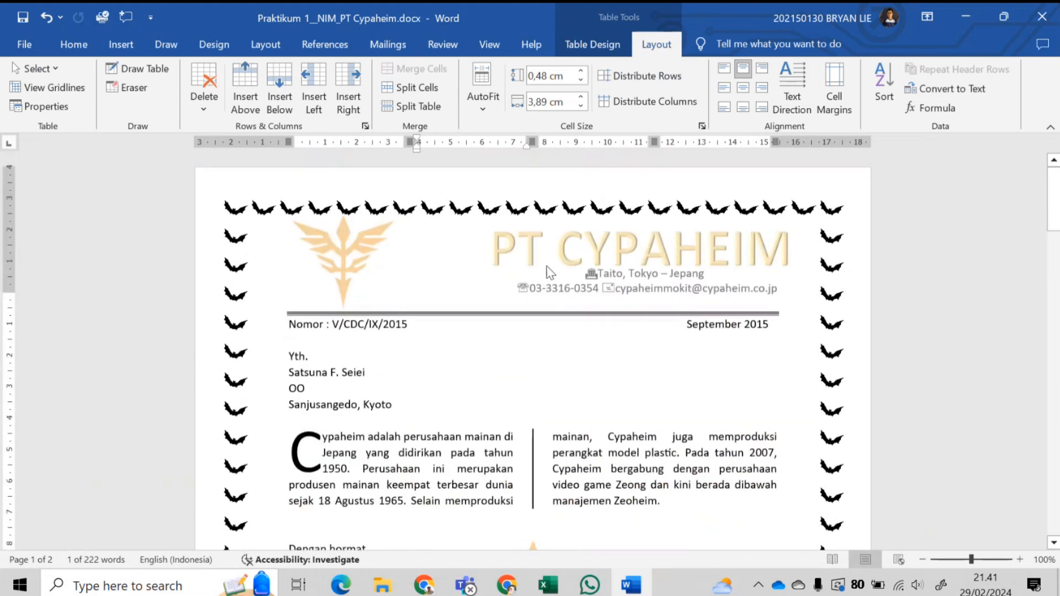
double_click(547, 266)
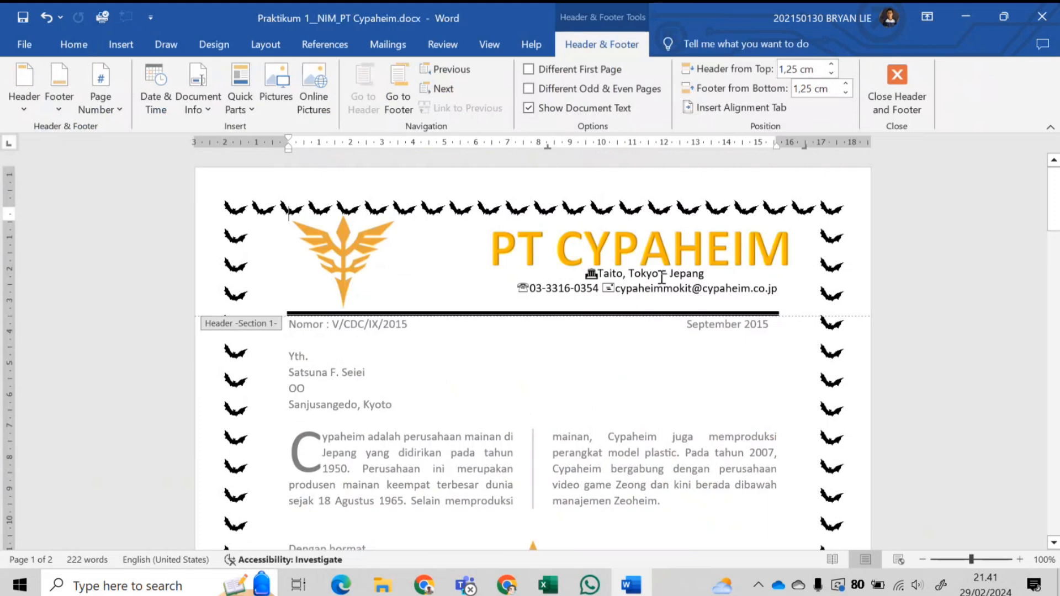
scroll(405, 266, down, 14)
click(577, 284)
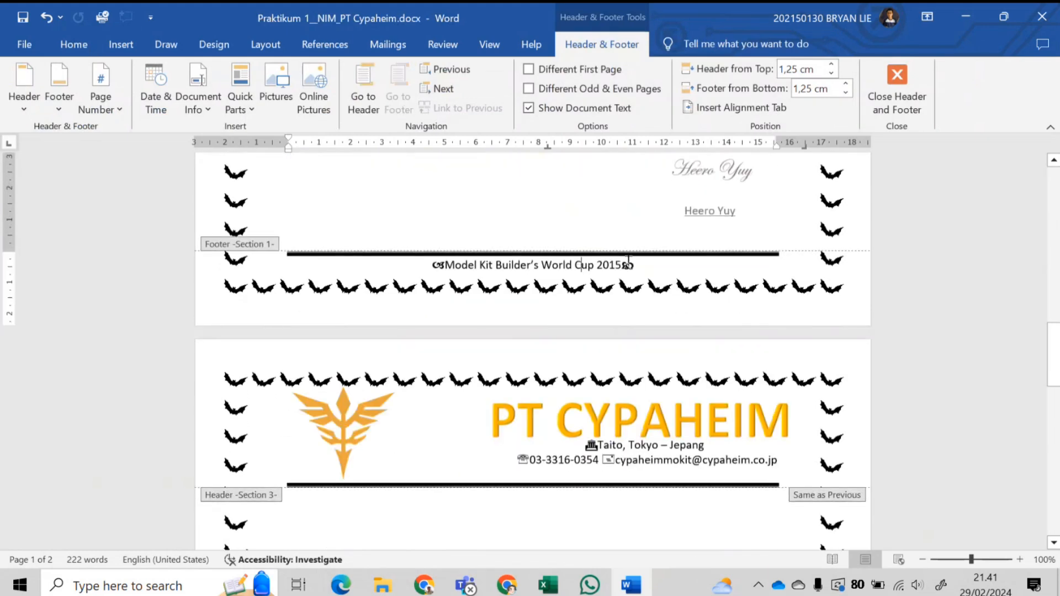
scroll(555, 350, down, 8)
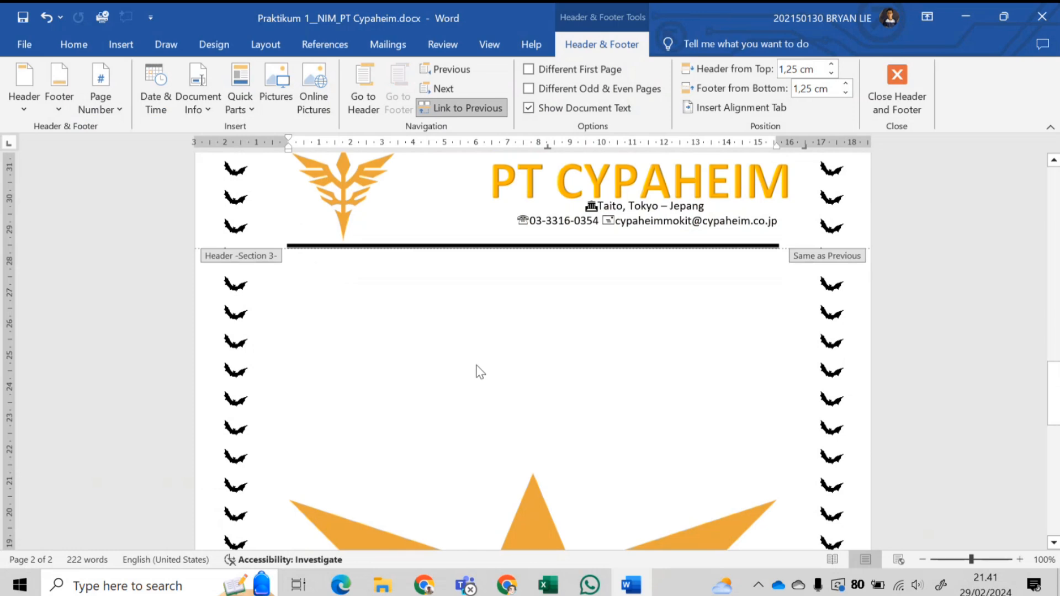
click(896, 88)
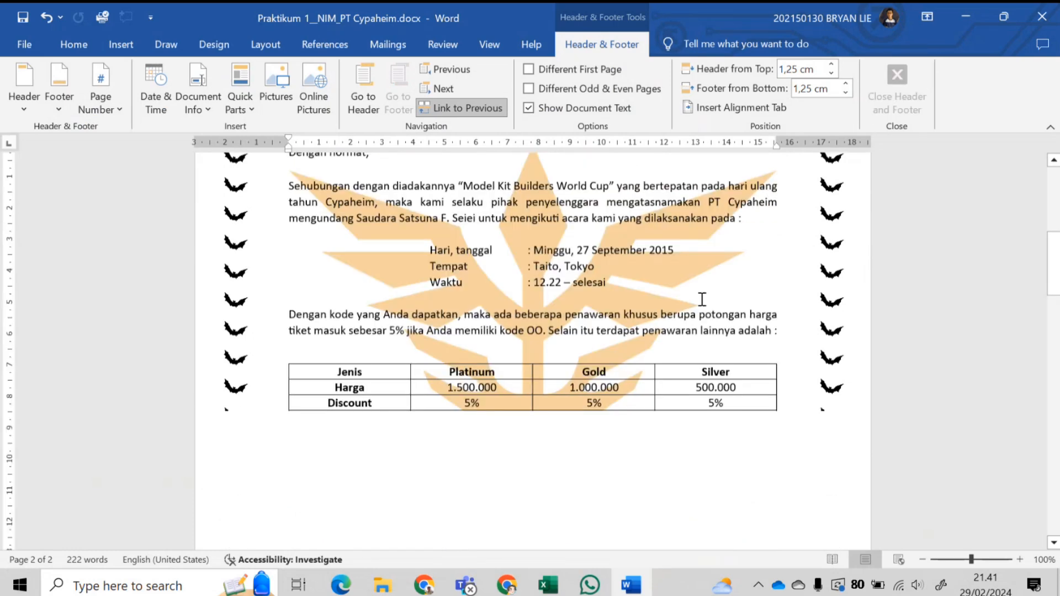
scroll(519, 397, down, 15)
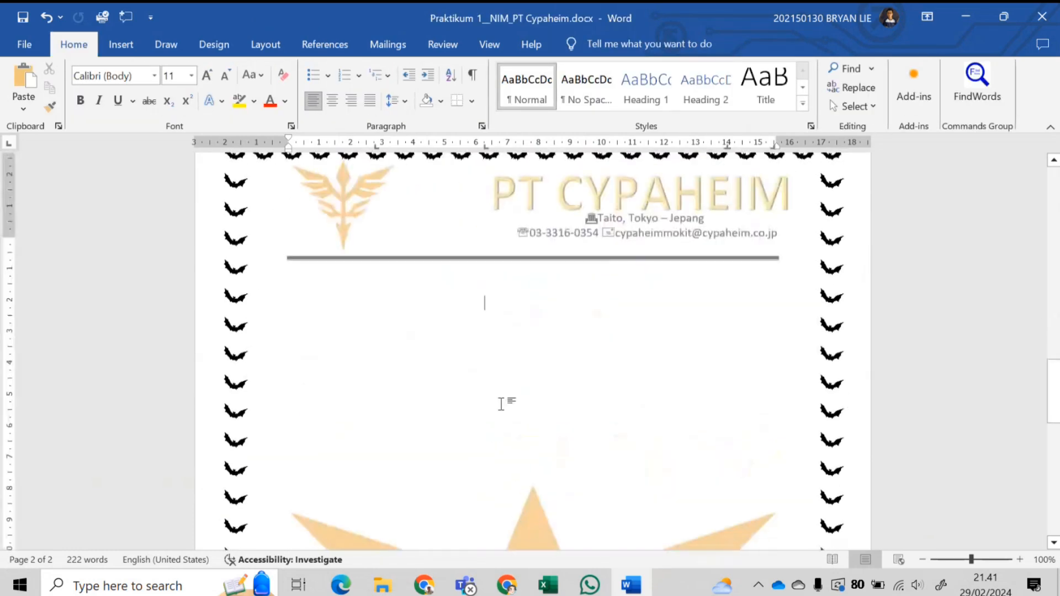
- Delete the blank page 2 so the letter shows Page 1 of 1
scroll(491, 353, up, 7)
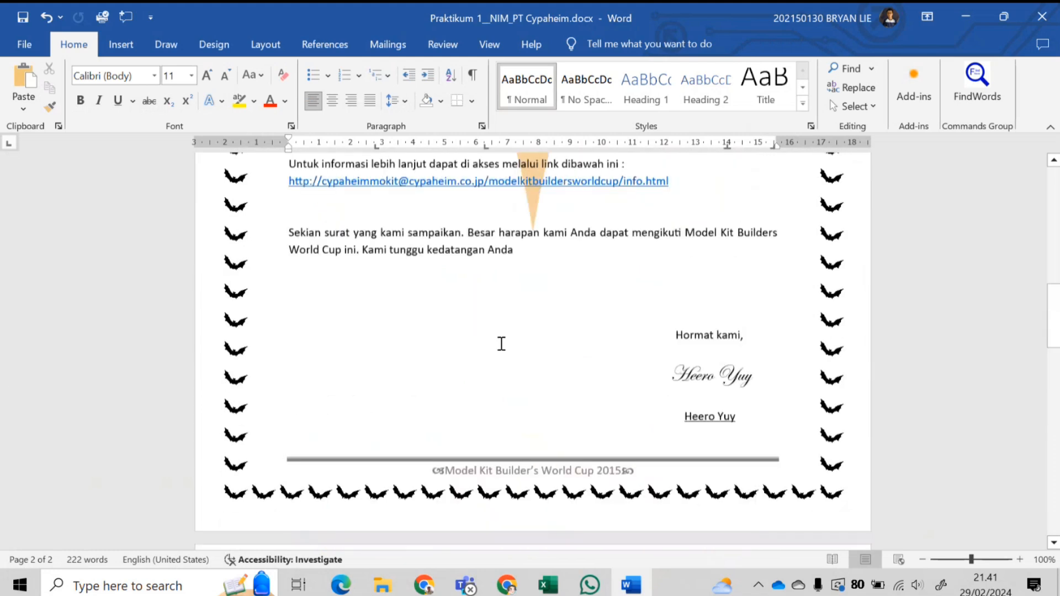
scroll(501, 344, up, 1)
scroll(530, 365, down, 8)
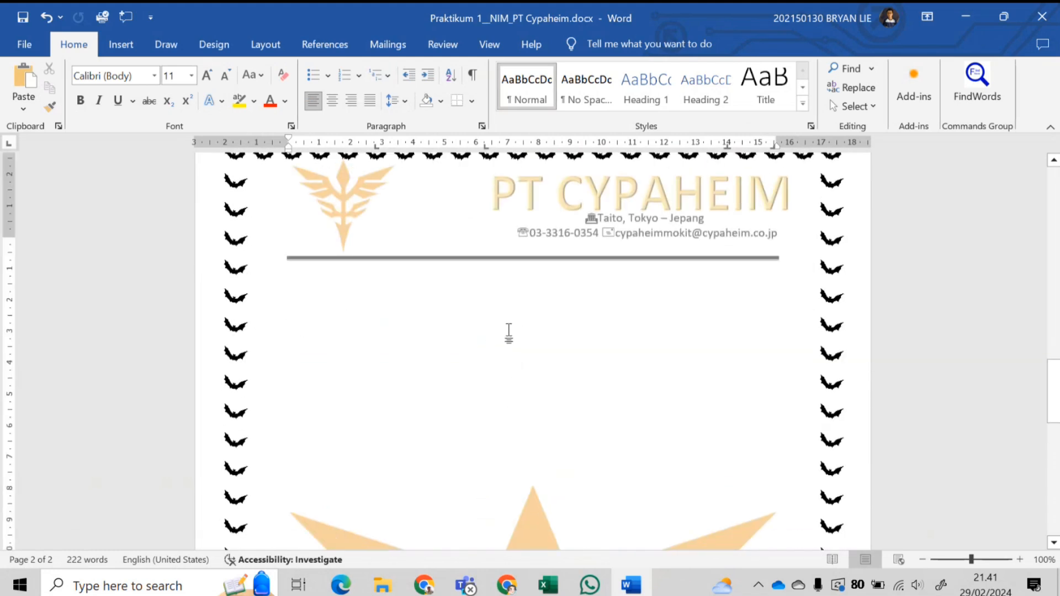
key(Tab)
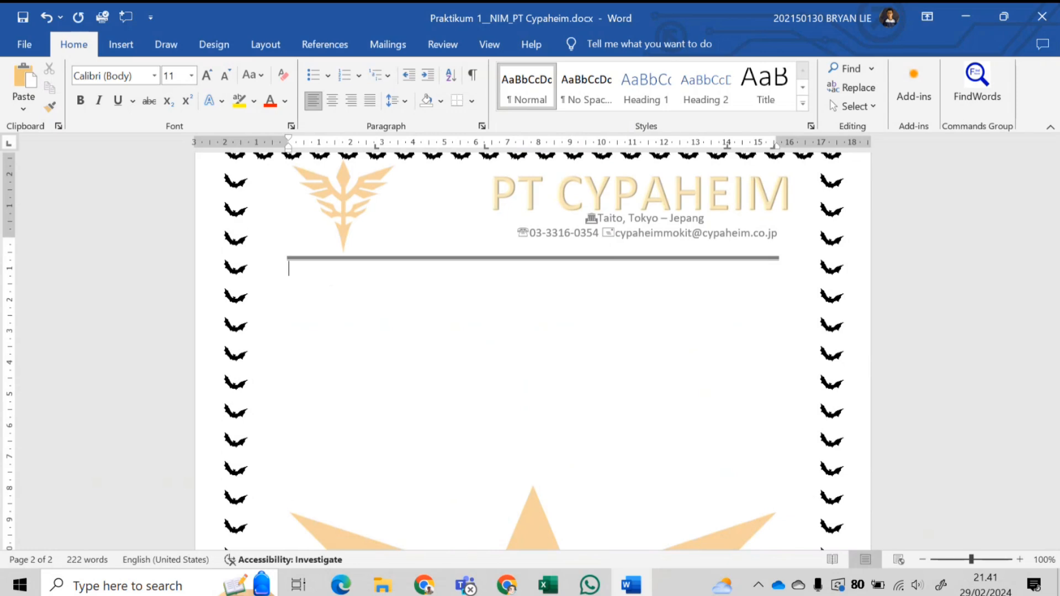
key(BackSpace)
scroll(530, 353, up, 3)
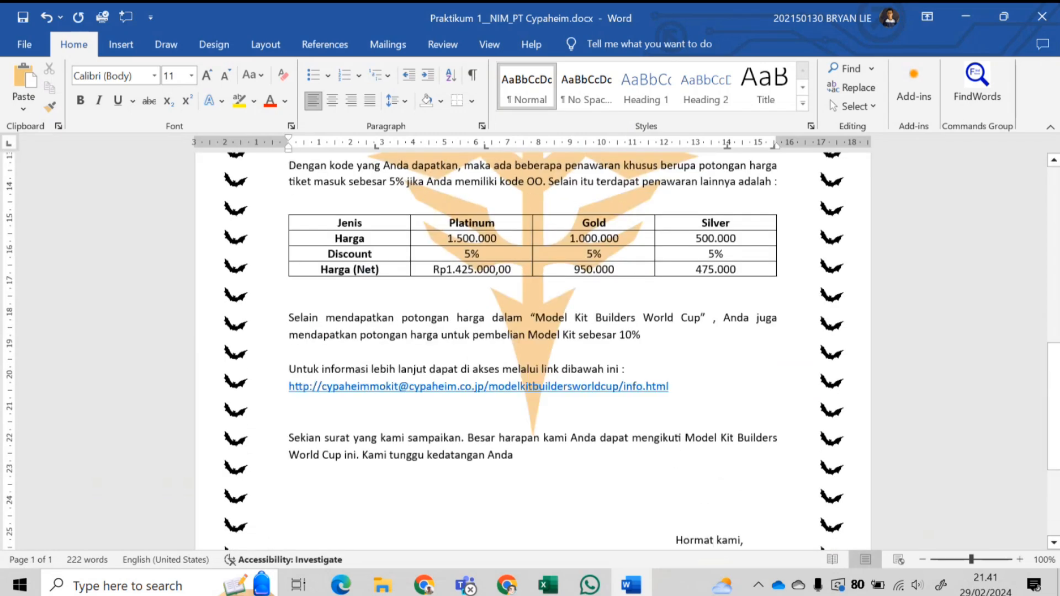
scroll(566, 301, down, 5)
scroll(599, 331, up, 5)
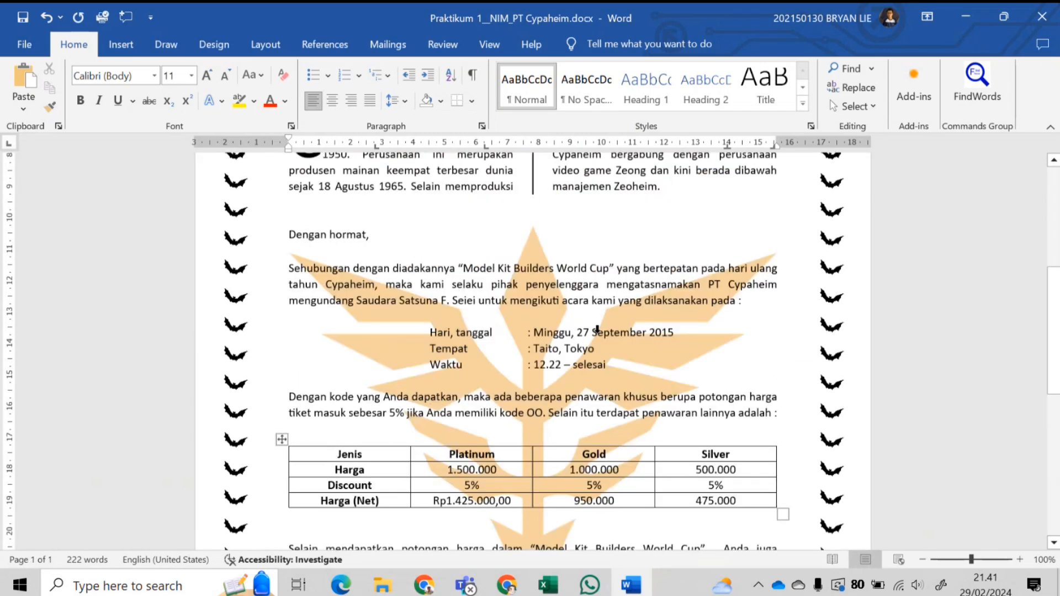
scroll(600, 331, down, 8)
- Preview other fonts on the signature name, then set it to Edwardian Script ITC
drag(675, 371, 753, 379)
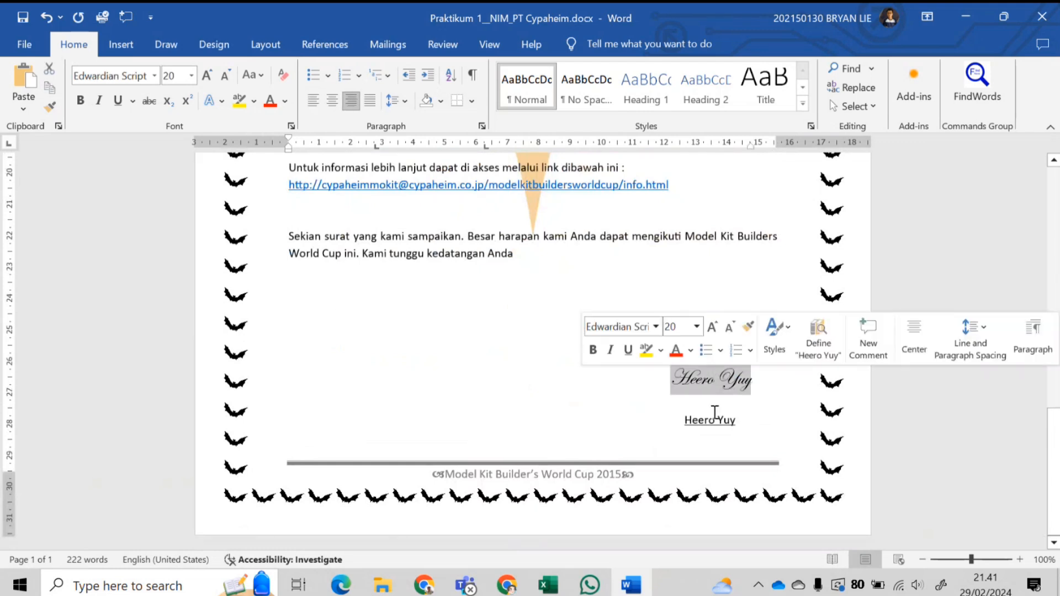
click(155, 75)
scroll(190, 318, down, 9)
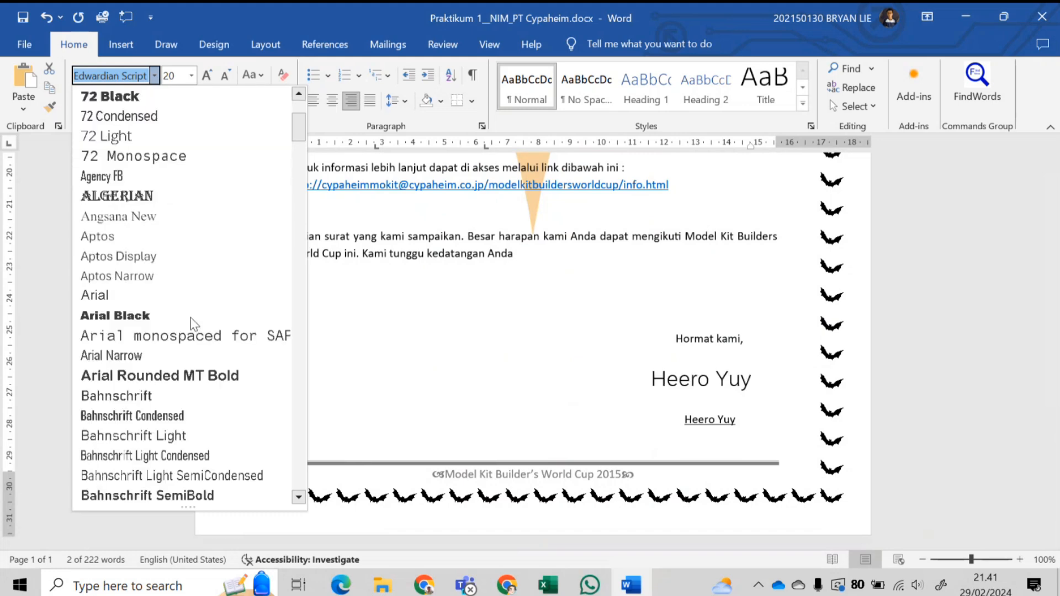
scroll(193, 301, down, 2)
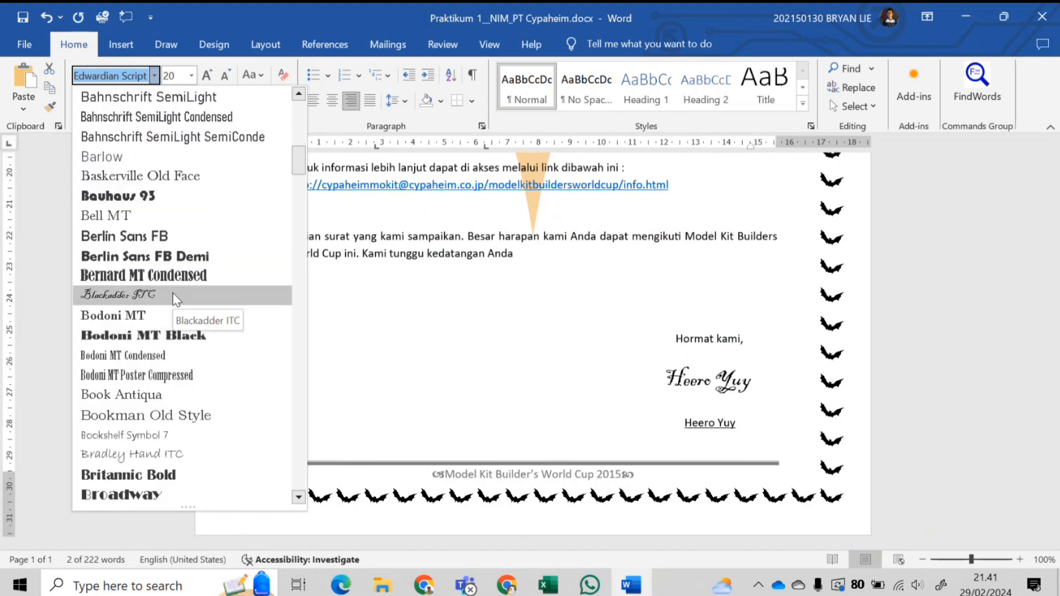
scroll(197, 298, down, 4)
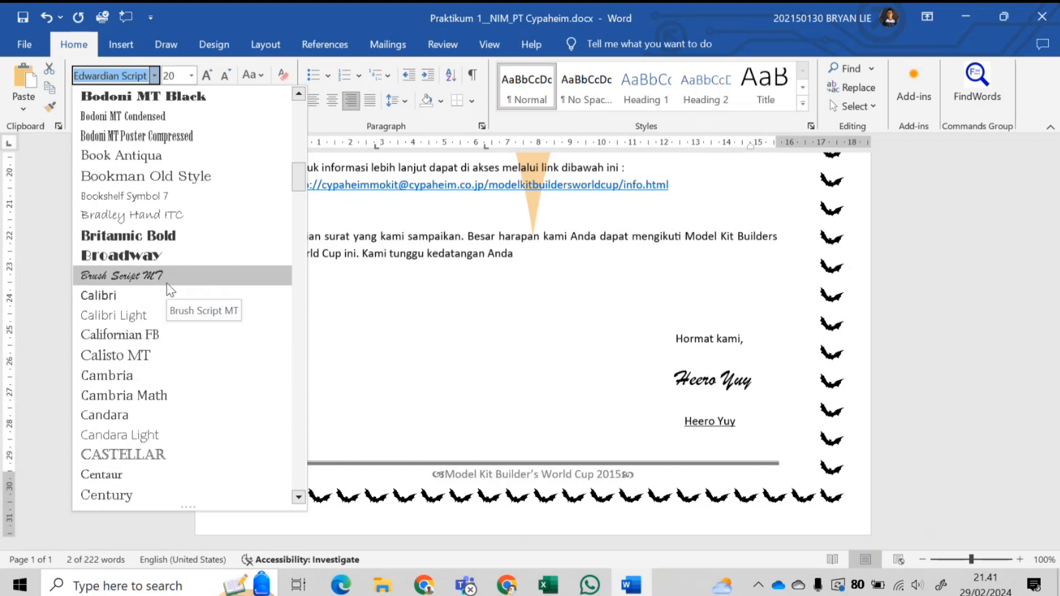
scroll(170, 290, down, 6)
scroll(170, 289, up, 15)
scroll(170, 289, up, 2)
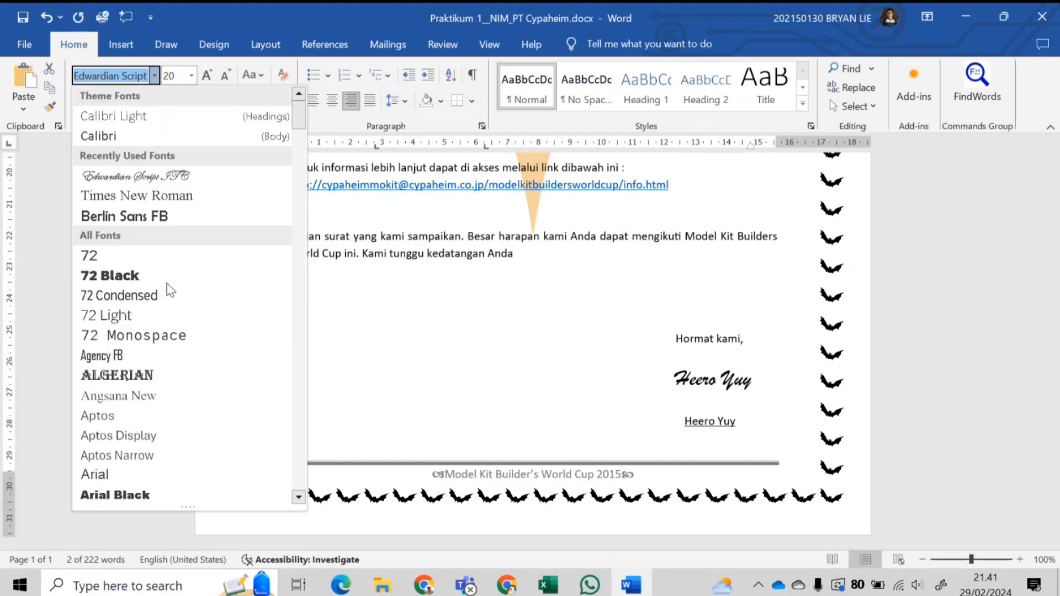
click(184, 181)
scroll(474, 273, up, 10)
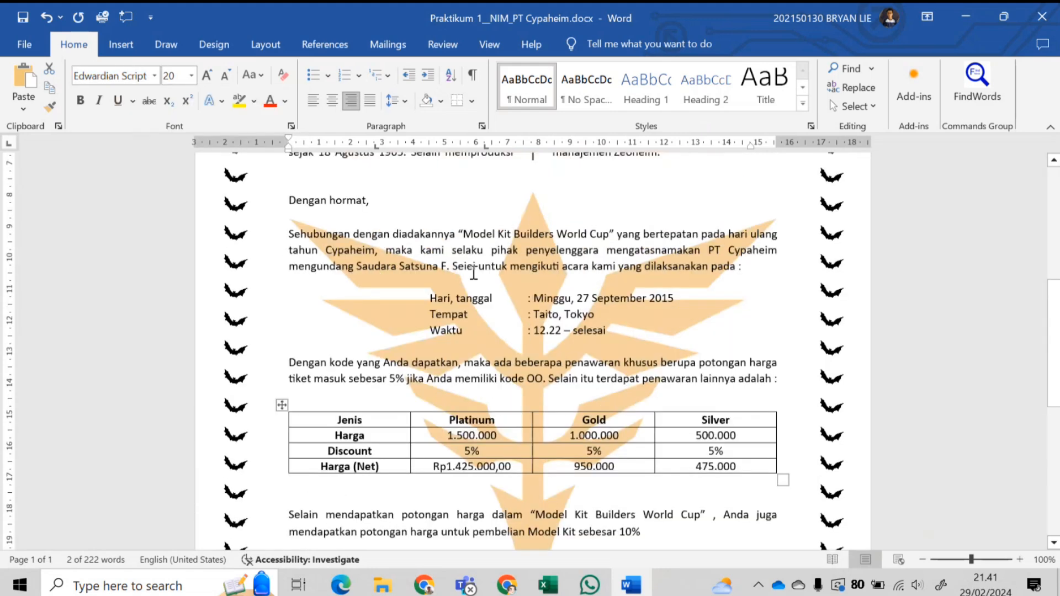
click(473, 271)
scroll(608, 287, up, 5)
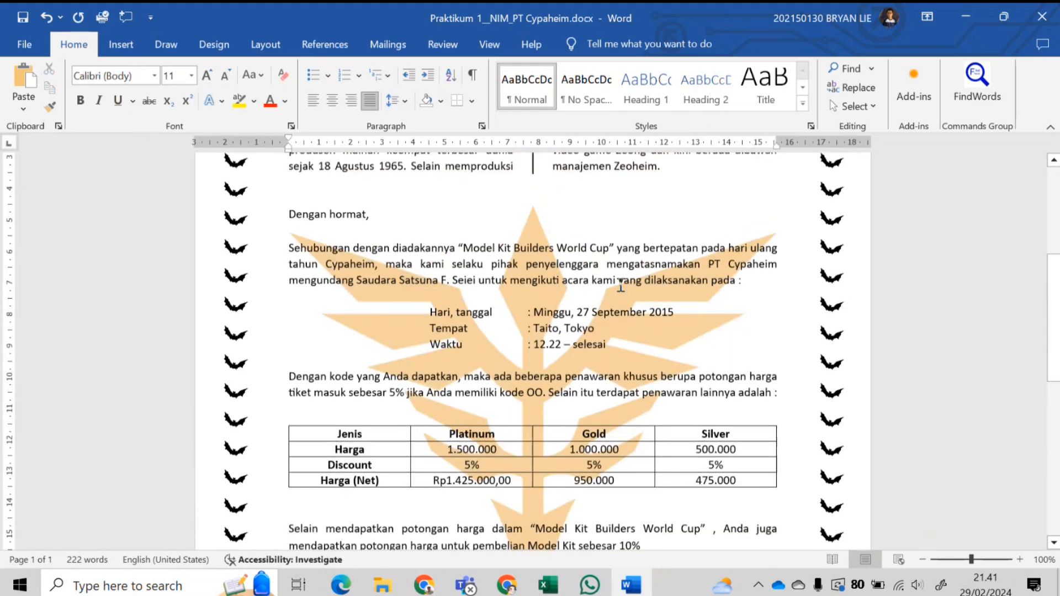
- On the Mailings tab, scroll the merge preview to check the first recipient's name, code and city
click(382, 44)
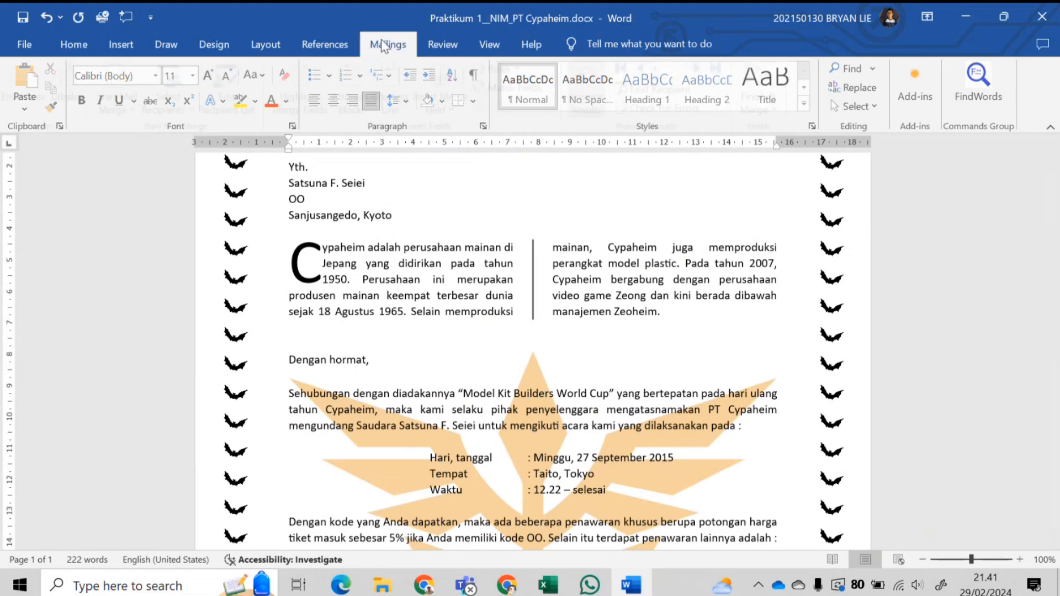
scroll(549, 257, down, 5)
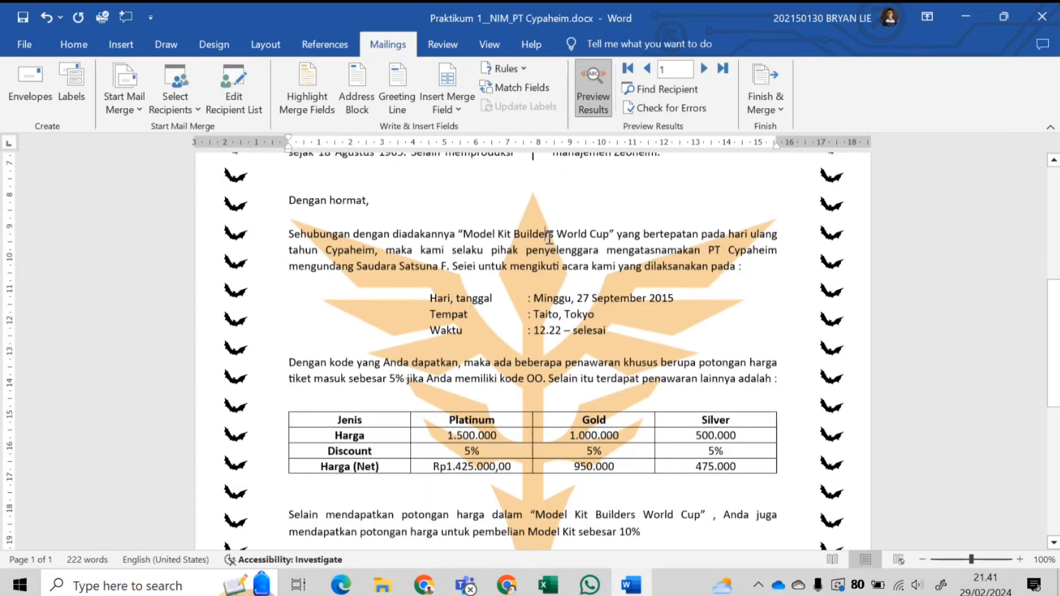
scroll(561, 238, down, 5)
scroll(560, 238, up, 4)
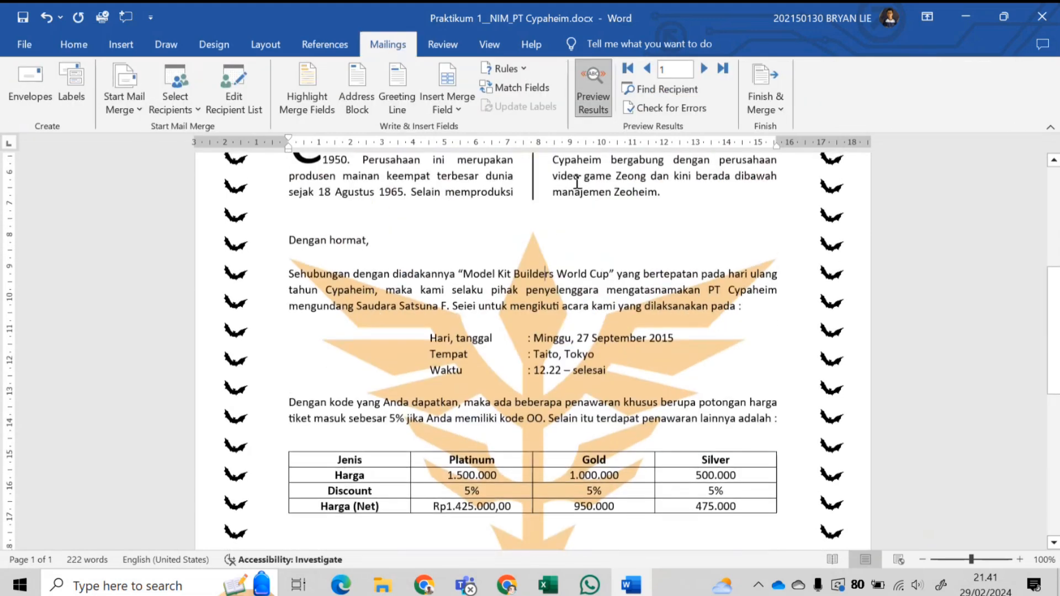
scroll(453, 288, up, 7)
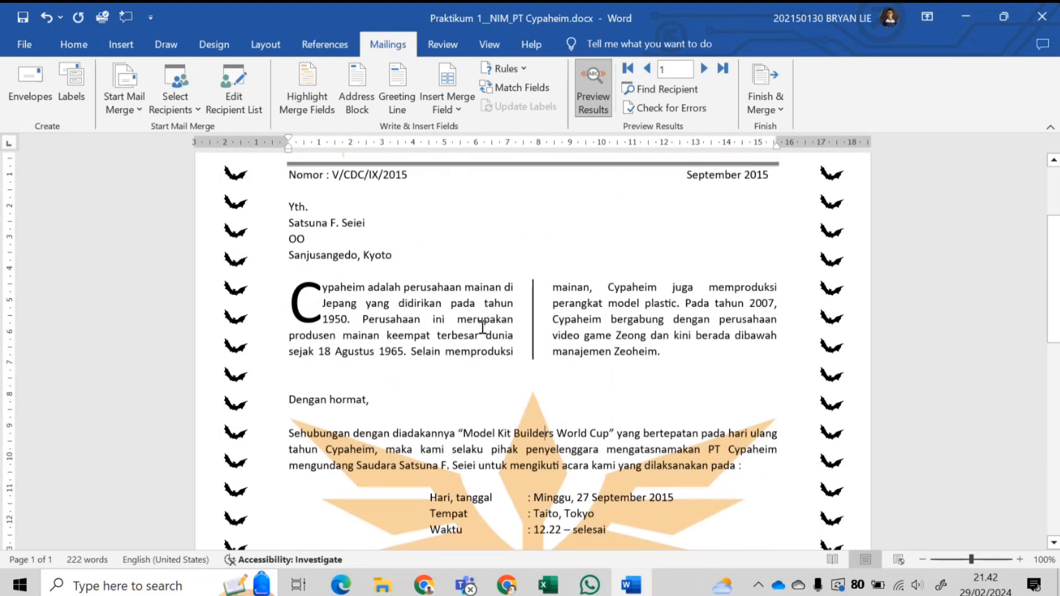
scroll(477, 324, down, 7)
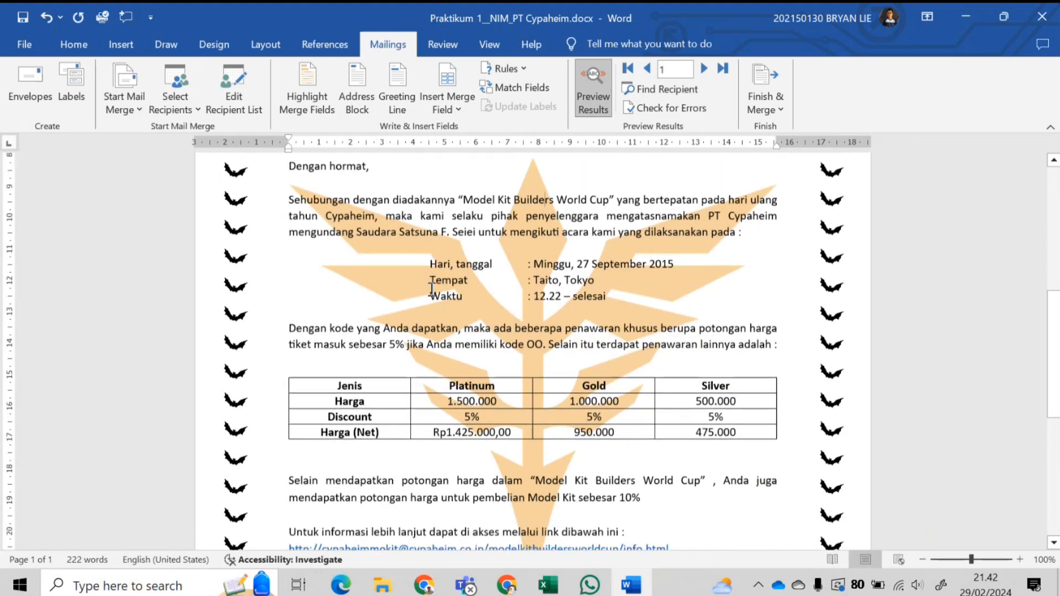
scroll(518, 254, up, 6)
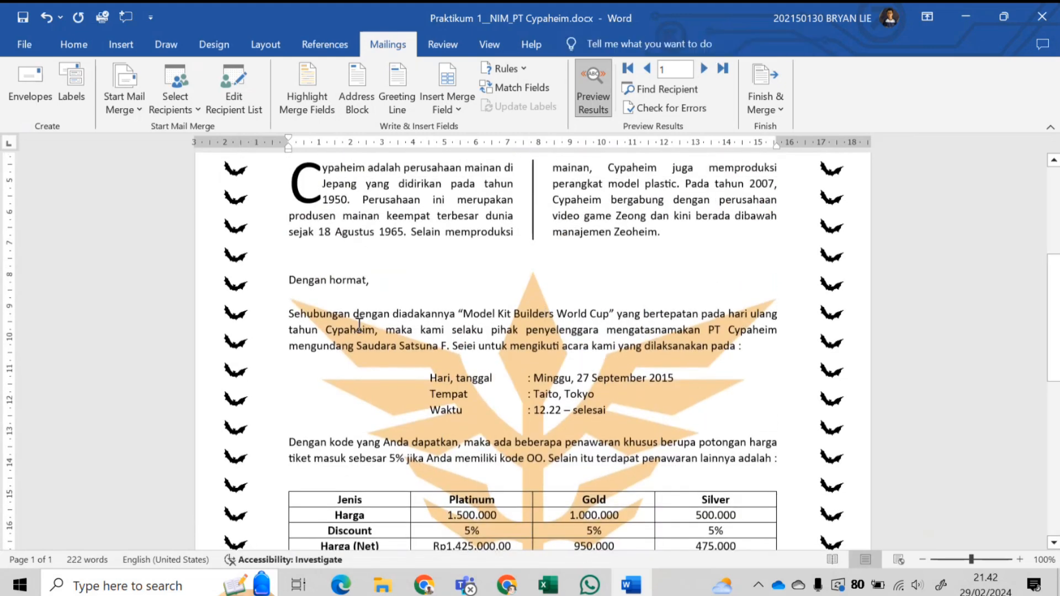
scroll(380, 279, up, 1)
scroll(381, 278, up, 1)
drag(293, 265, 364, 264)
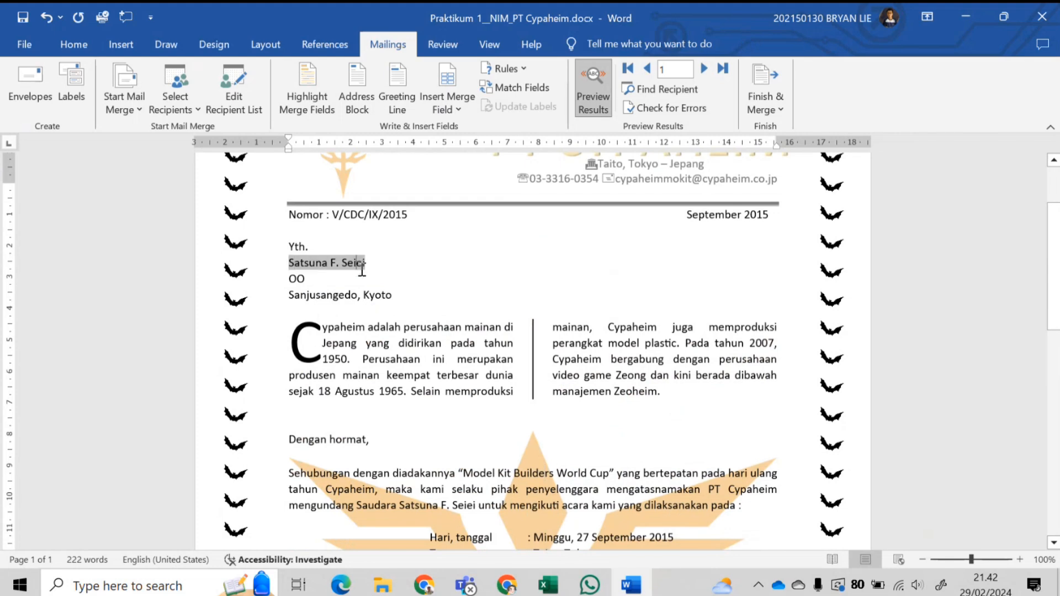
click(385, 343)
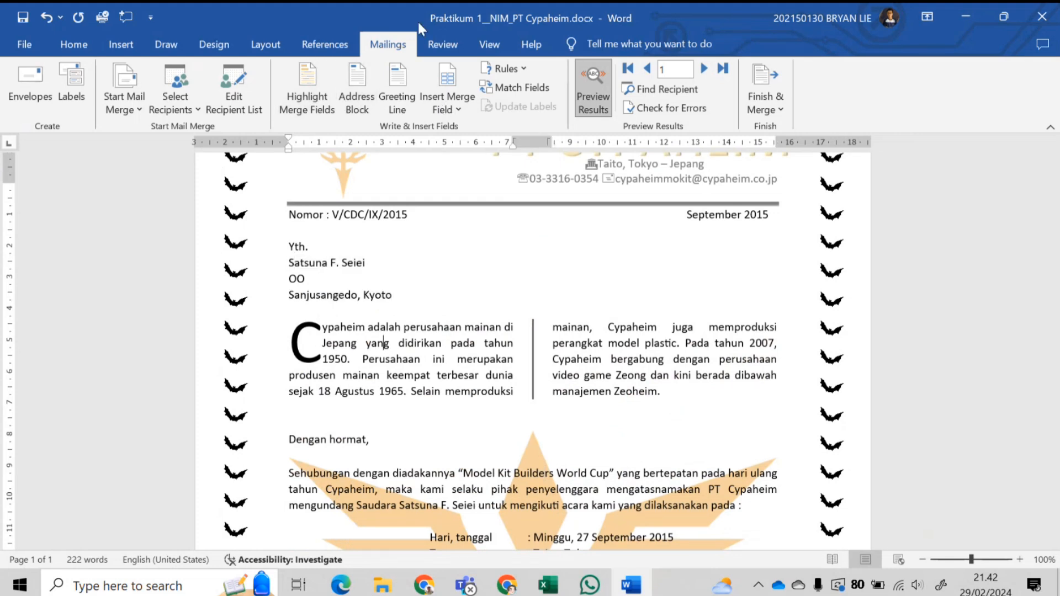
- Edit the five-recipient data source and save it to Praktikum 1_NIM_PT Cypaheim.mdb
click(236, 104)
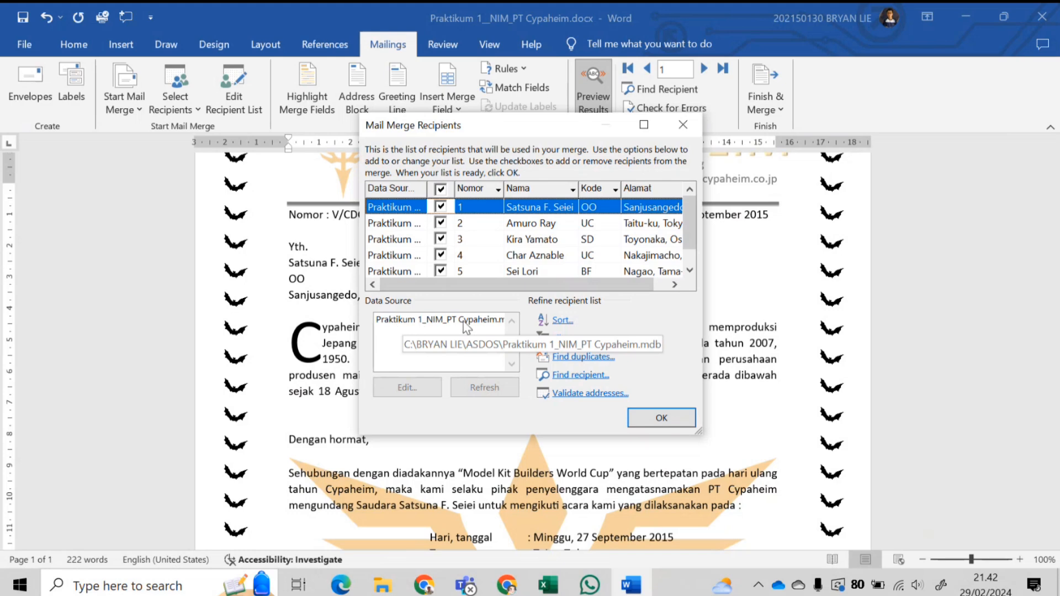
click(442, 329)
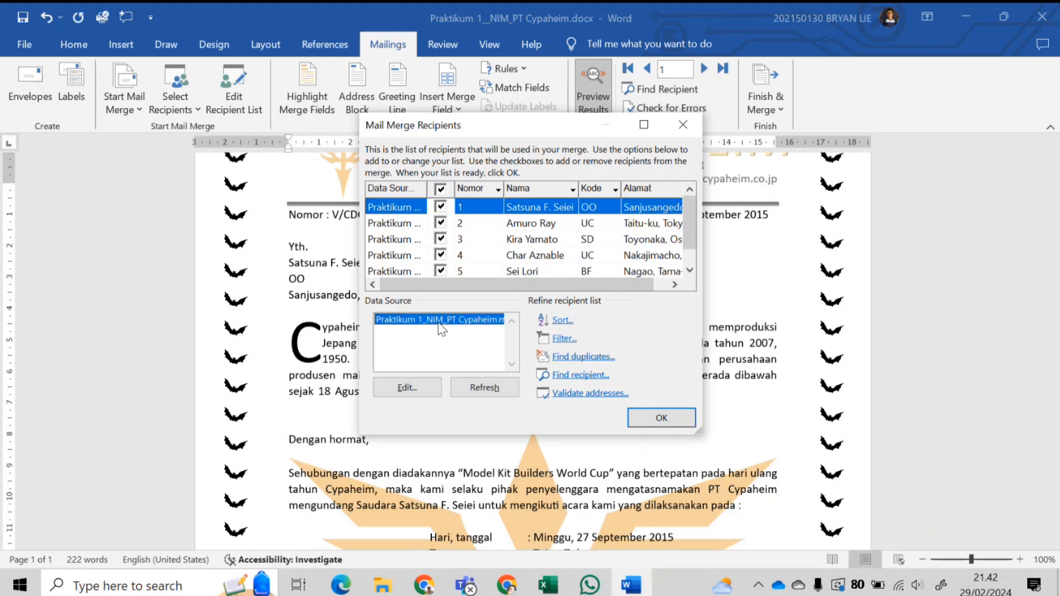
click(409, 386)
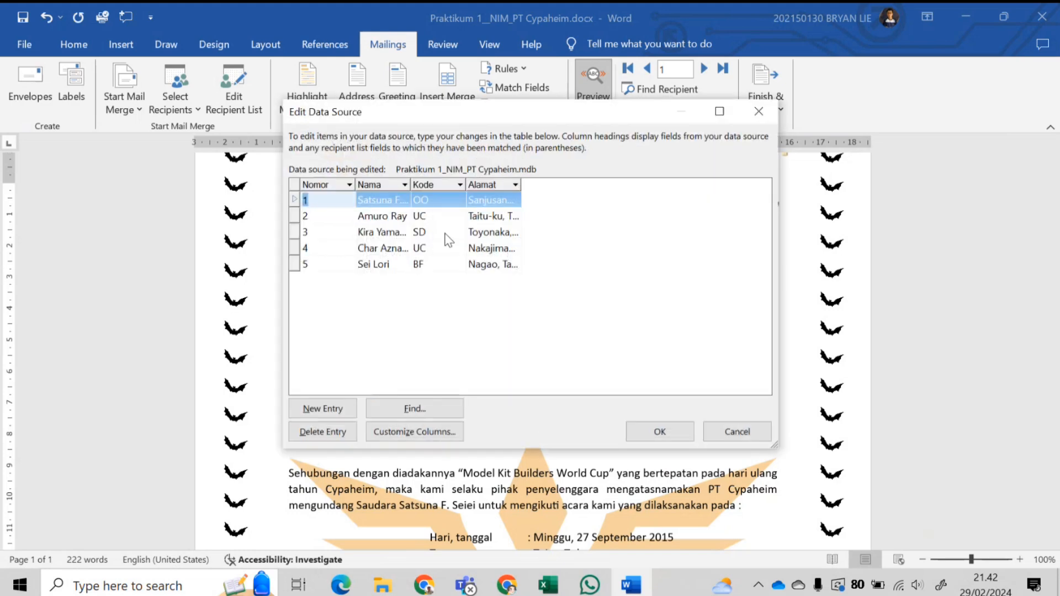
click(396, 218)
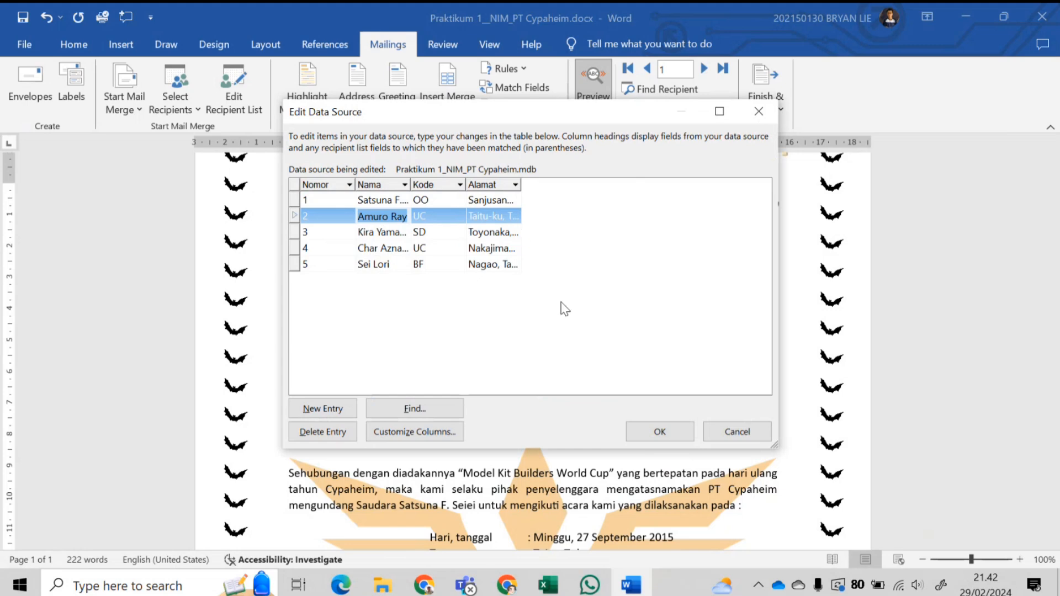
click(641, 423)
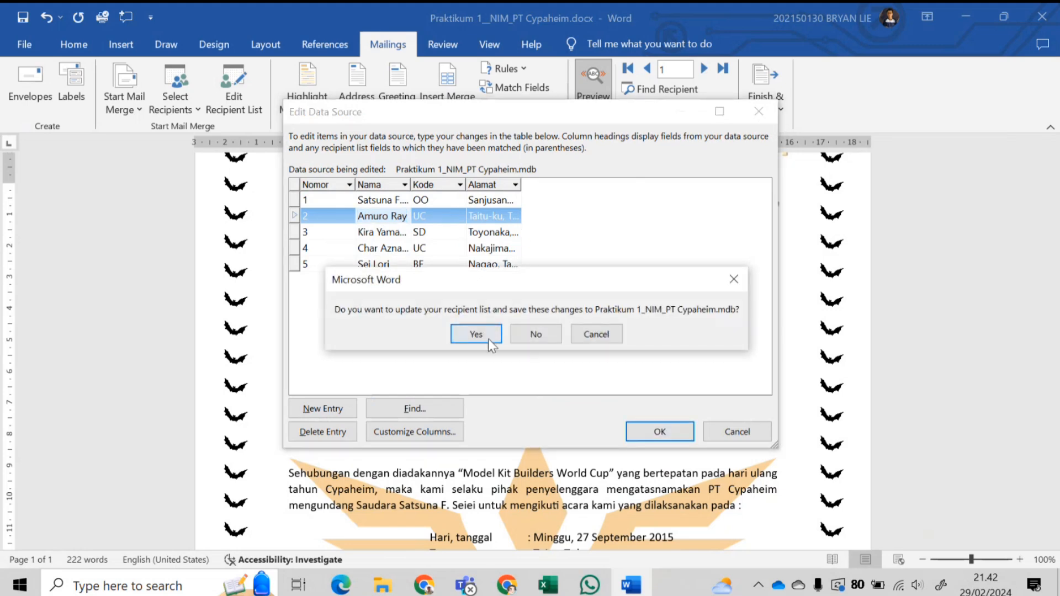
click(476, 334)
click(649, 411)
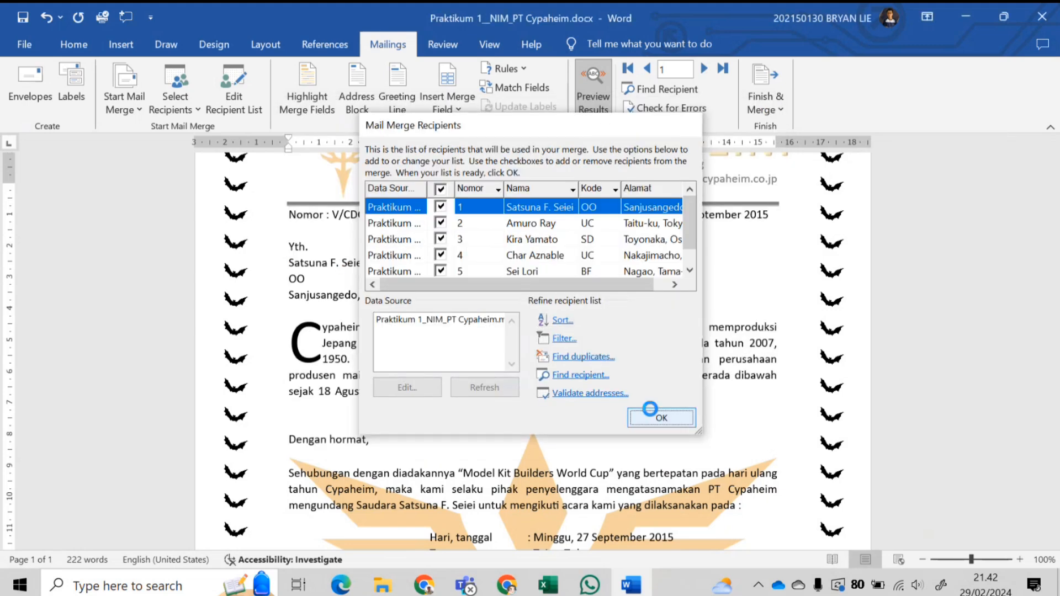
click(352, 261)
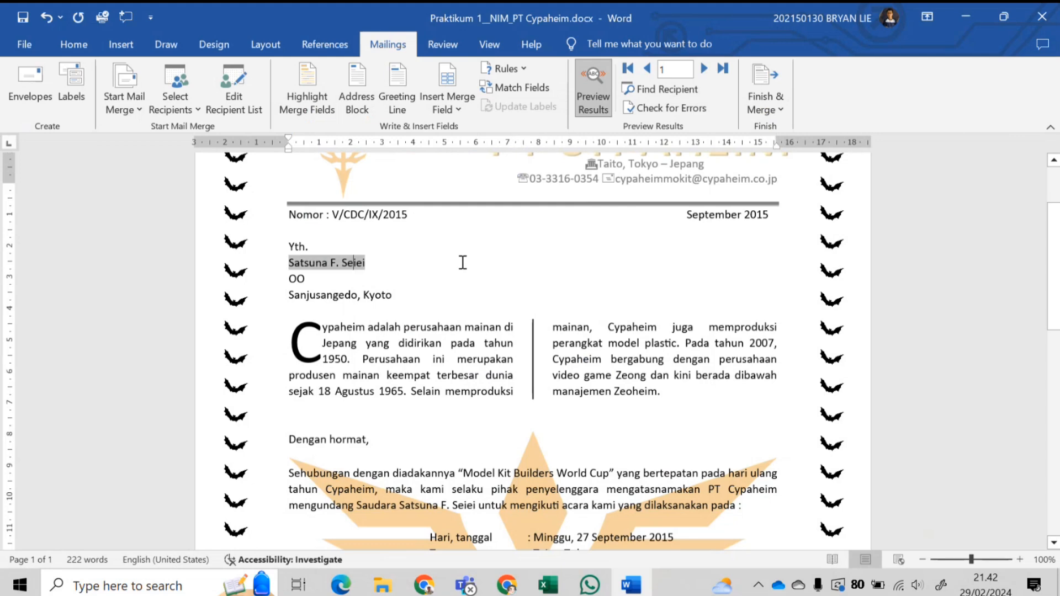
click(412, 292)
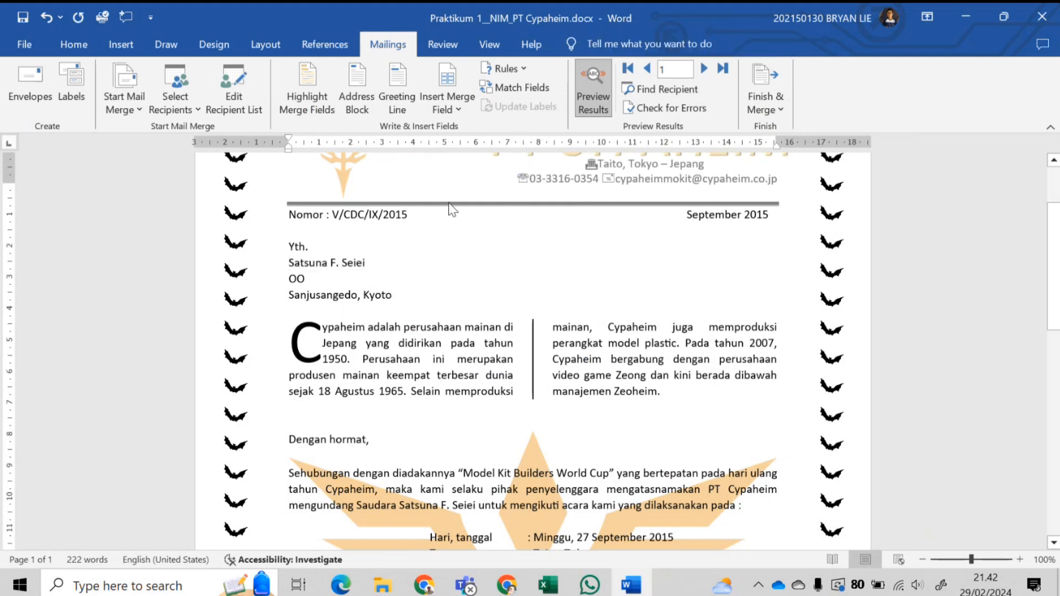
scroll(454, 211, down, 1)
scroll(454, 211, up, 2)
scroll(386, 221, down, 5)
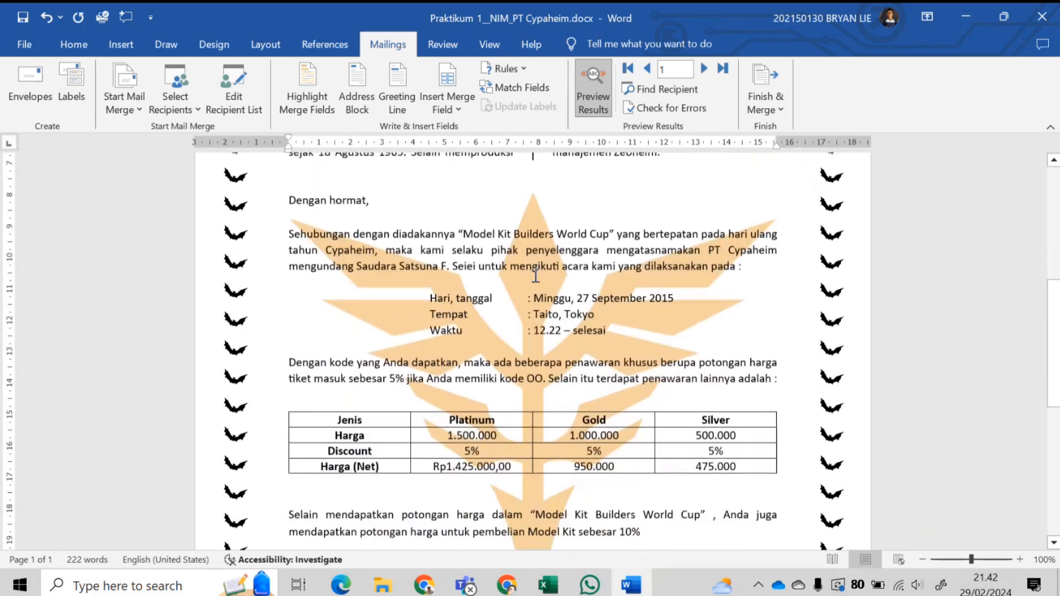
scroll(535, 276, up, 4)
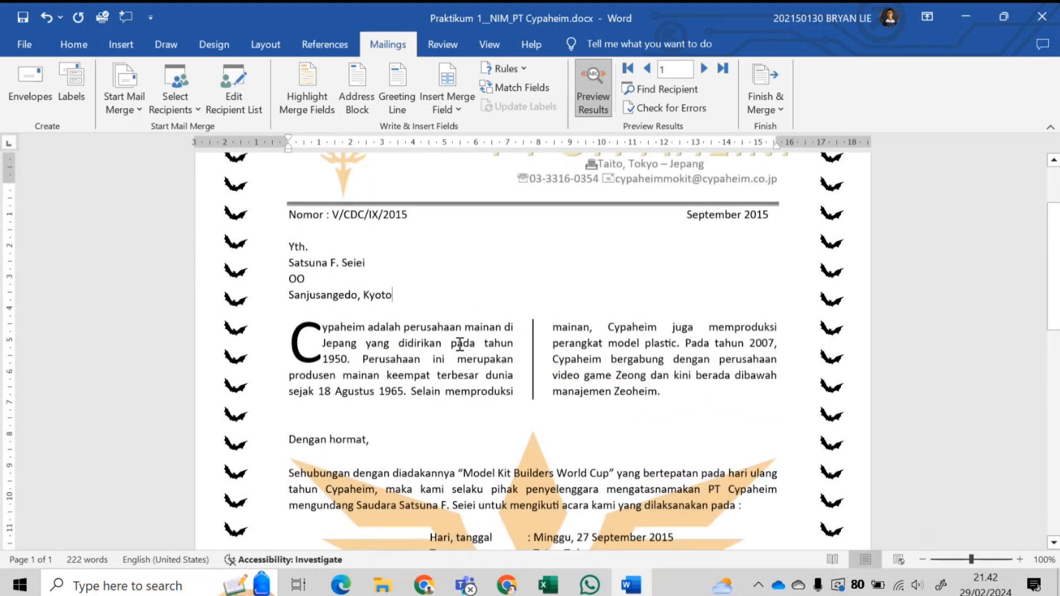
scroll(494, 327, up, 2)
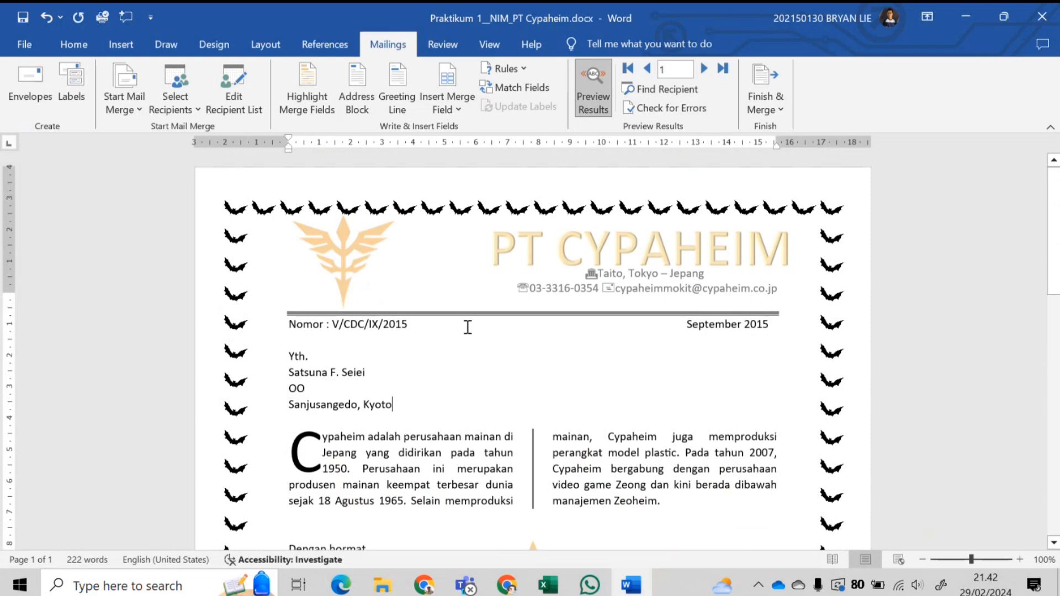